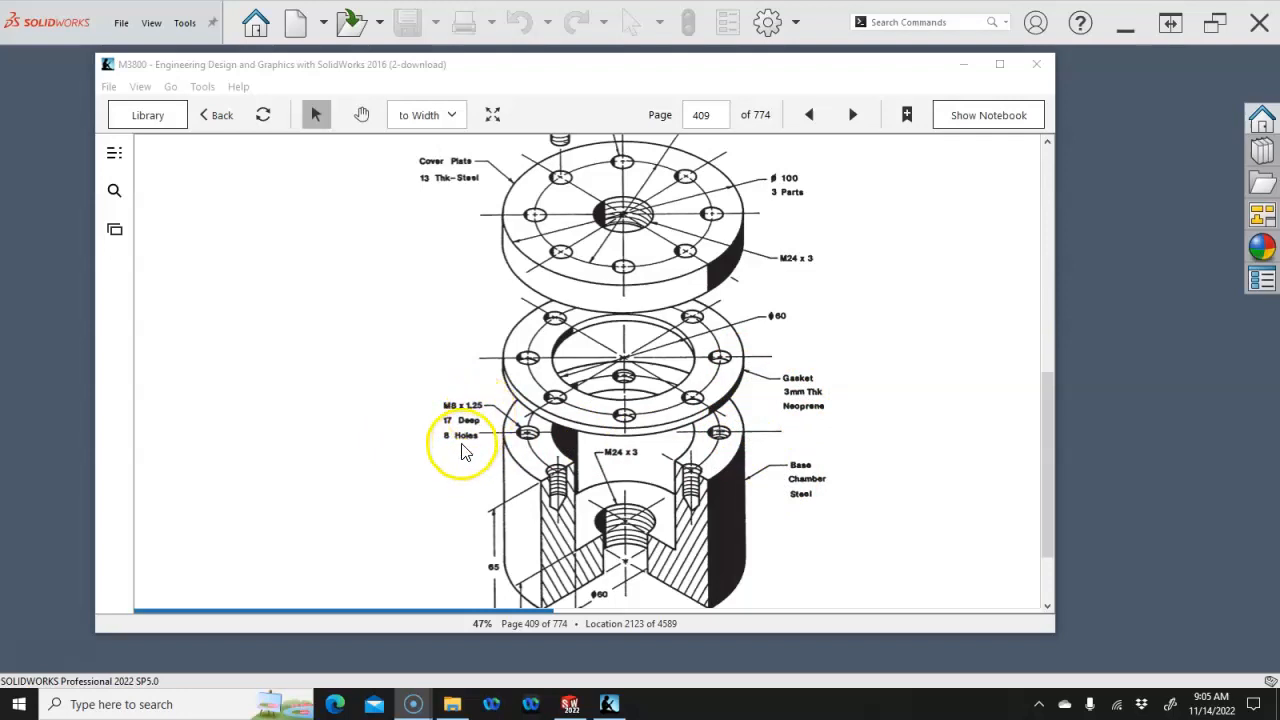
Check the part sizes in Figure P6-7, create a new Assembly mm document and dismiss inserting an existing component
scroll(520, 400, up, 1)
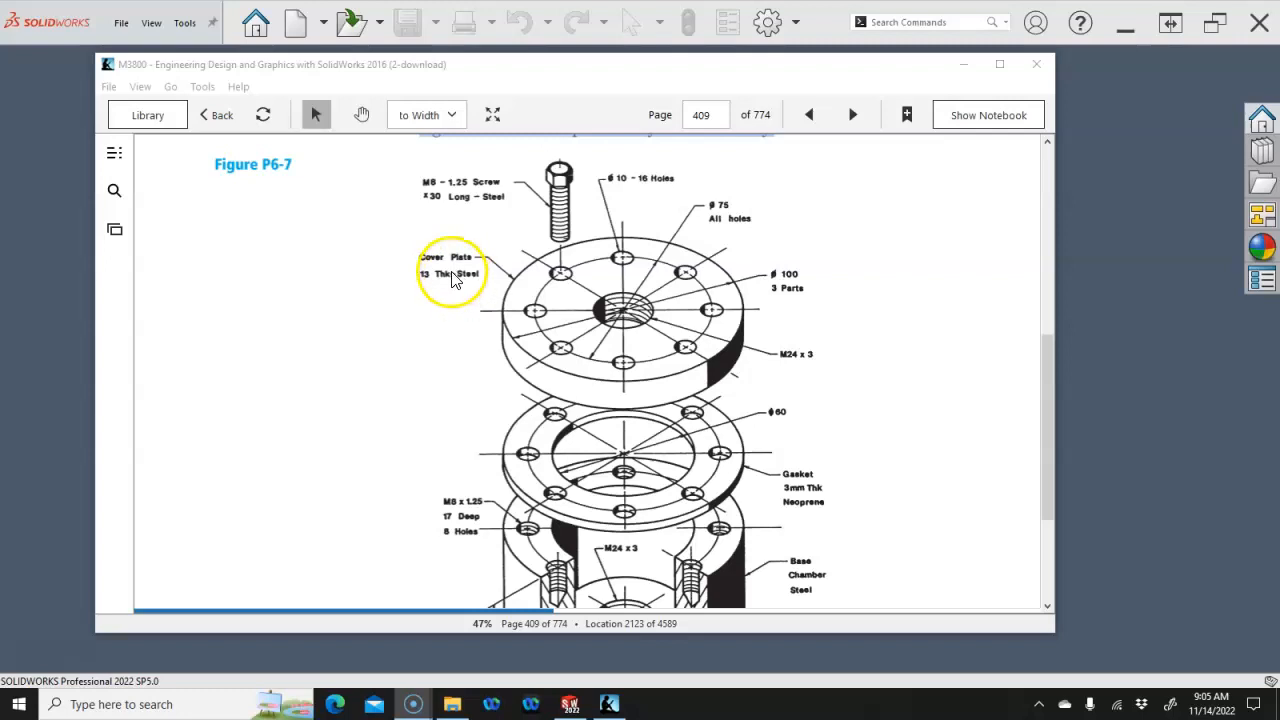
scroll(455, 250, down, 1)
drag(530, 69, 0, 66)
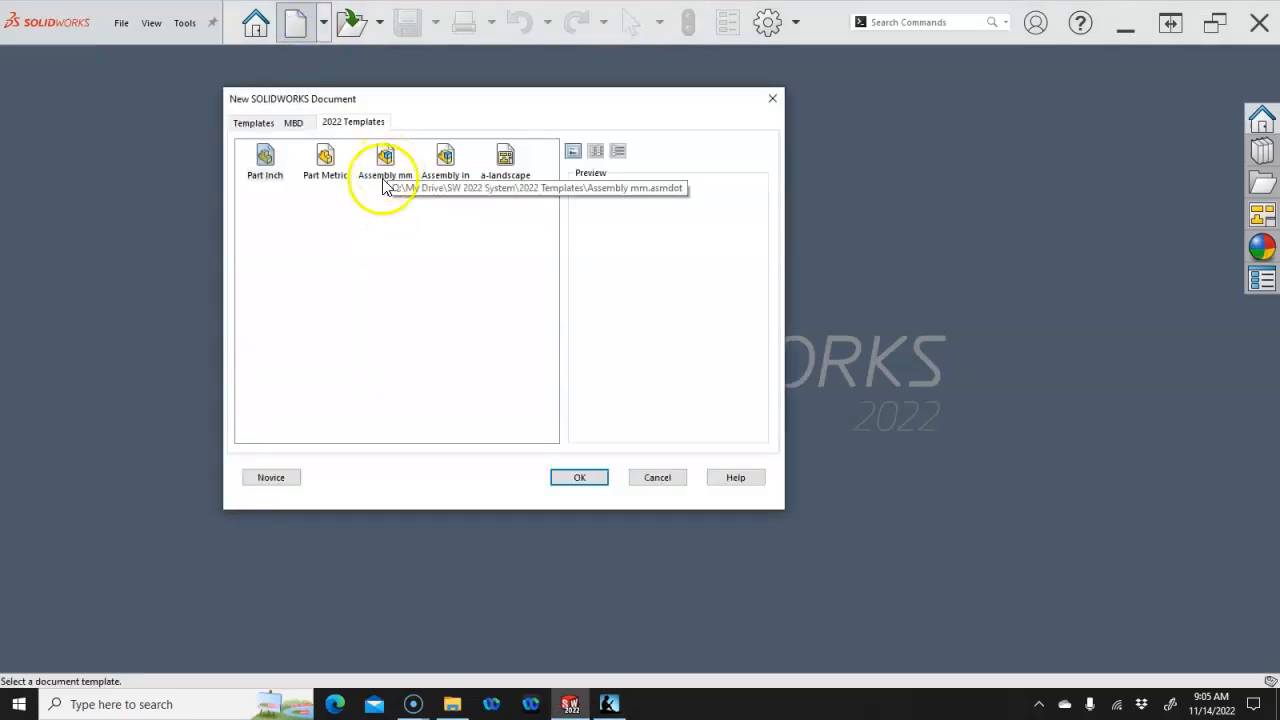
double_click(389, 170)
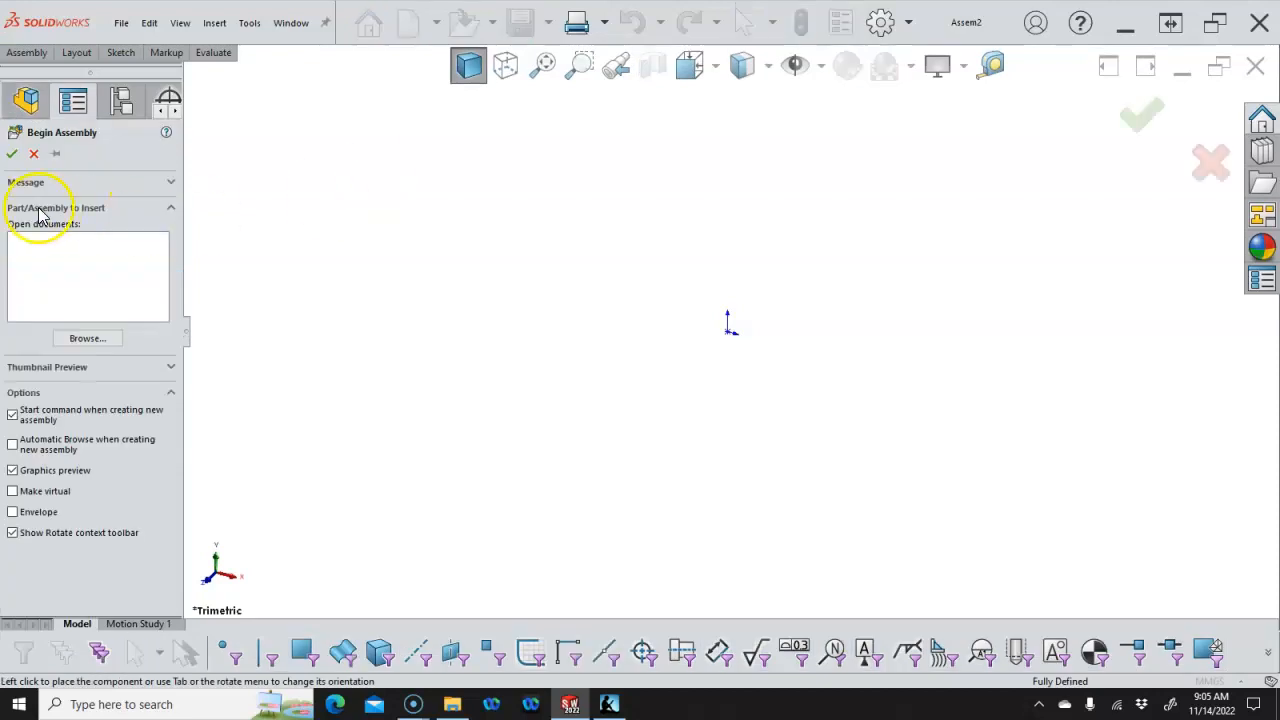
click(33, 155)
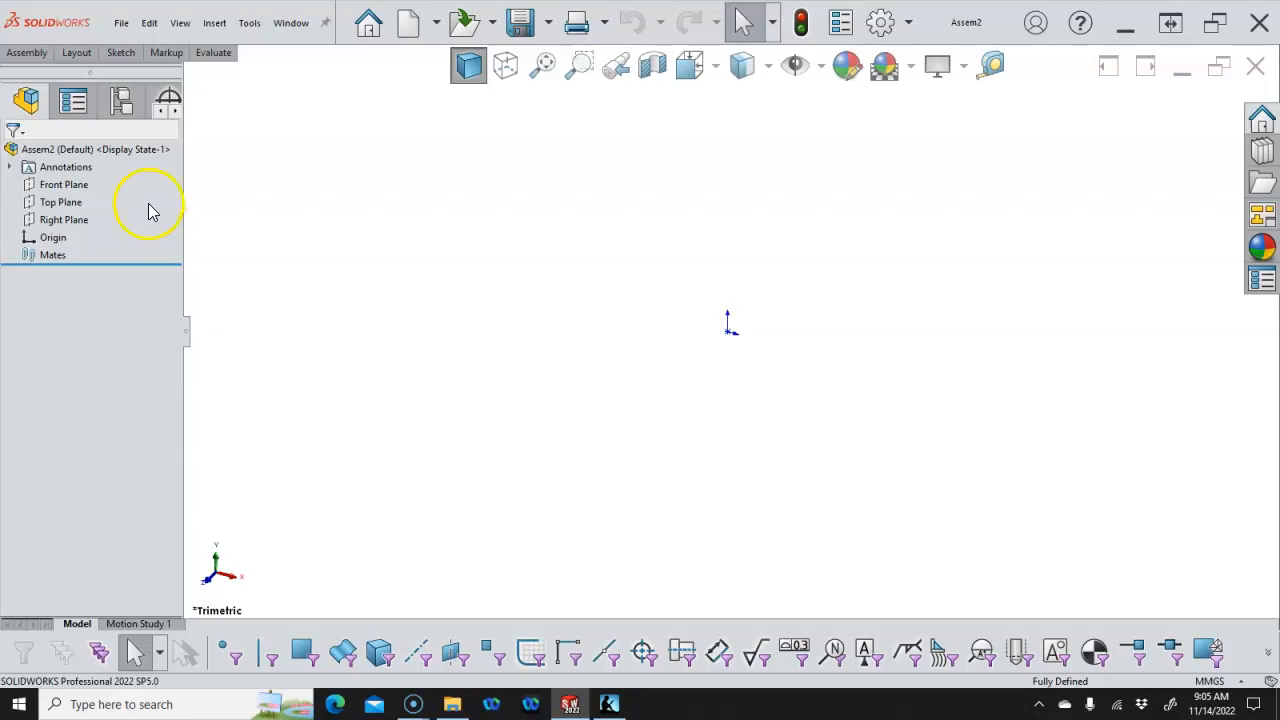
Start a new sketch on the assembly's Front Plane
click(84, 190)
click(100, 164)
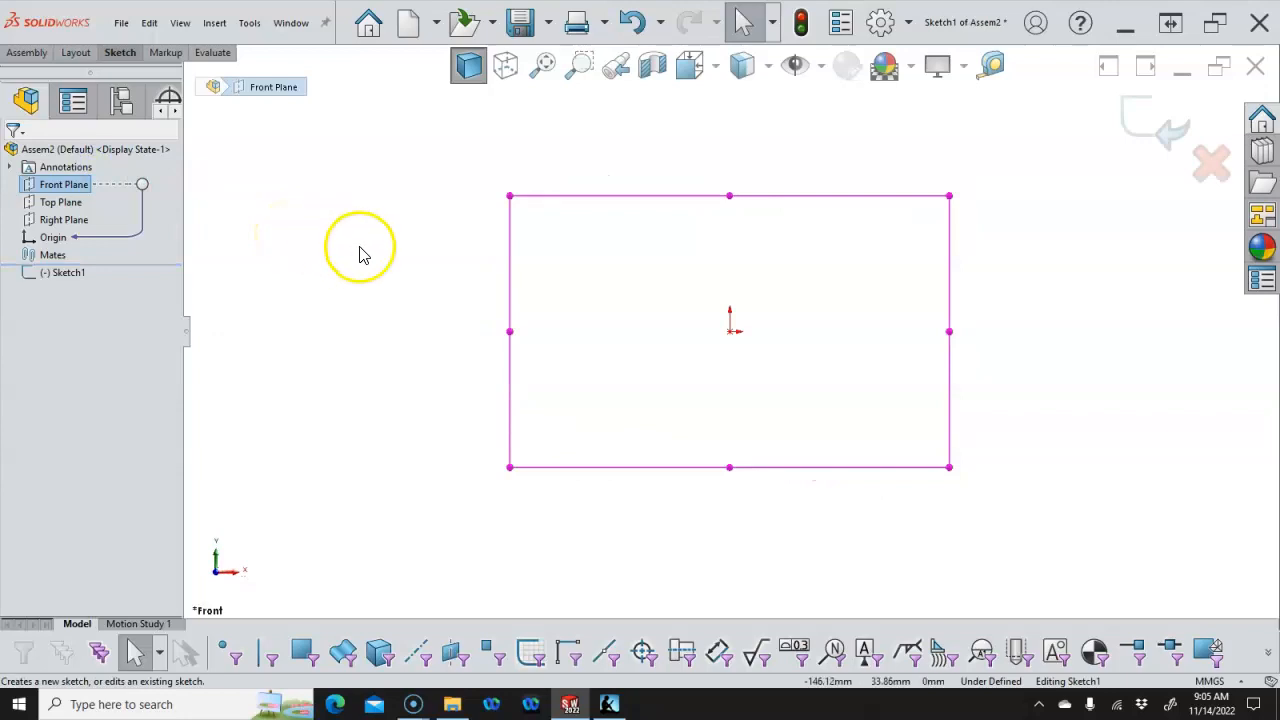
click(331, 199)
Sketch a vertical, infinite-length centerline through the origin
right_click(365, 229)
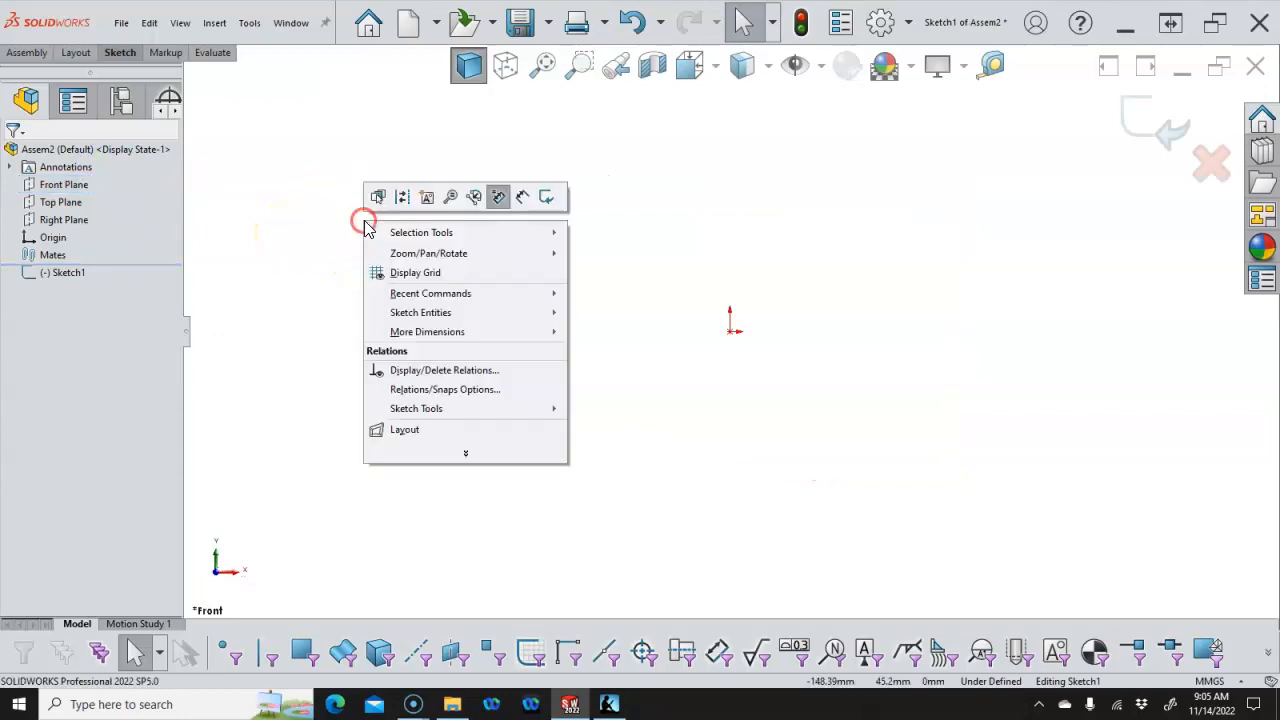
mouse_move(528, 310)
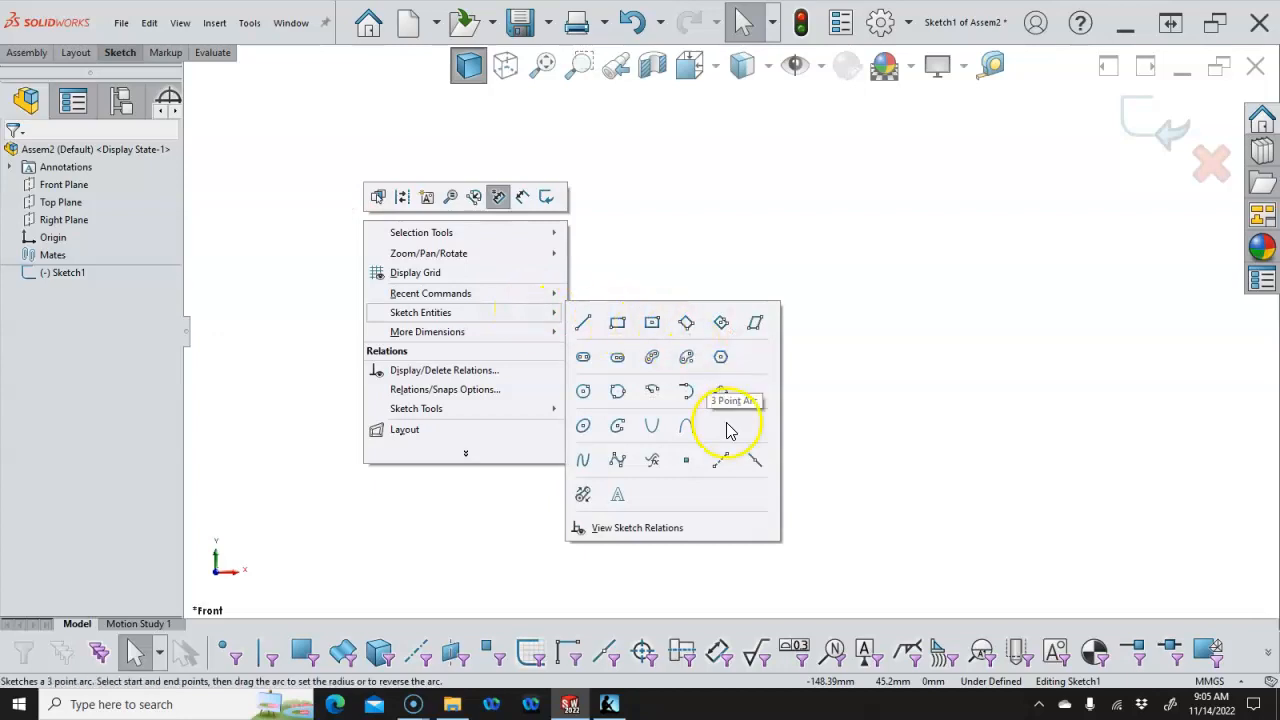
click(726, 459)
click(62, 280)
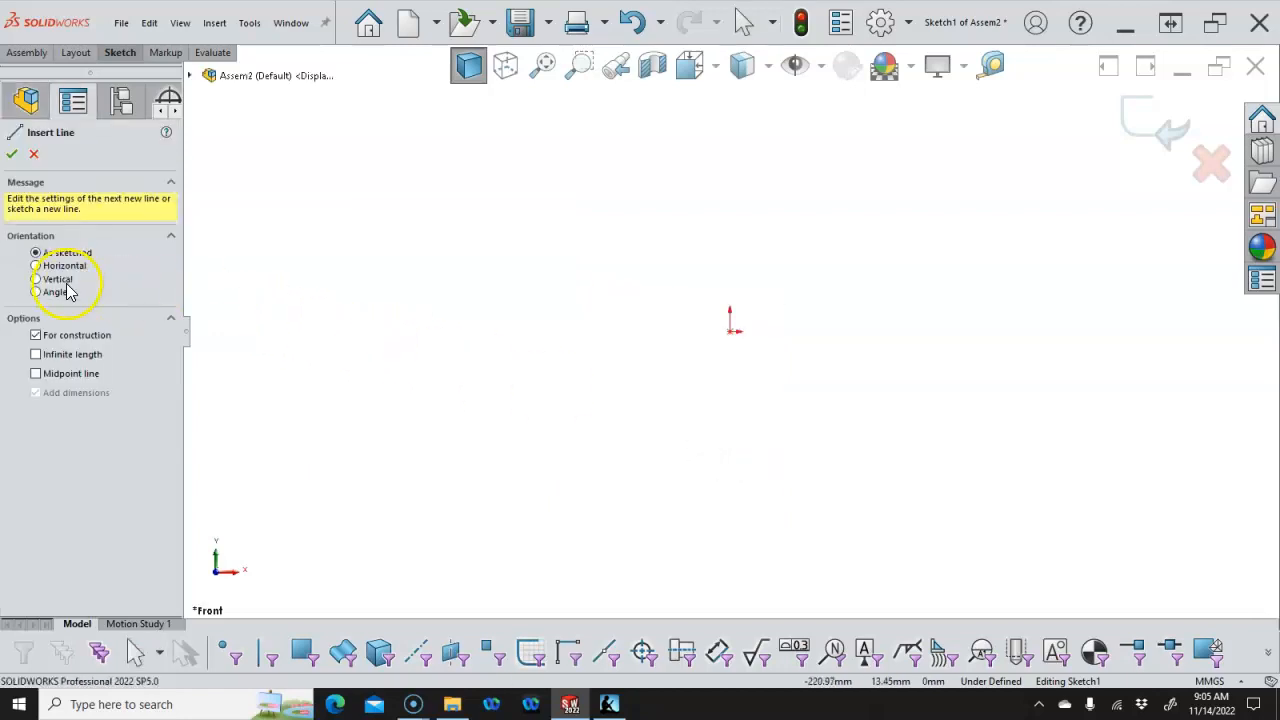
click(68, 358)
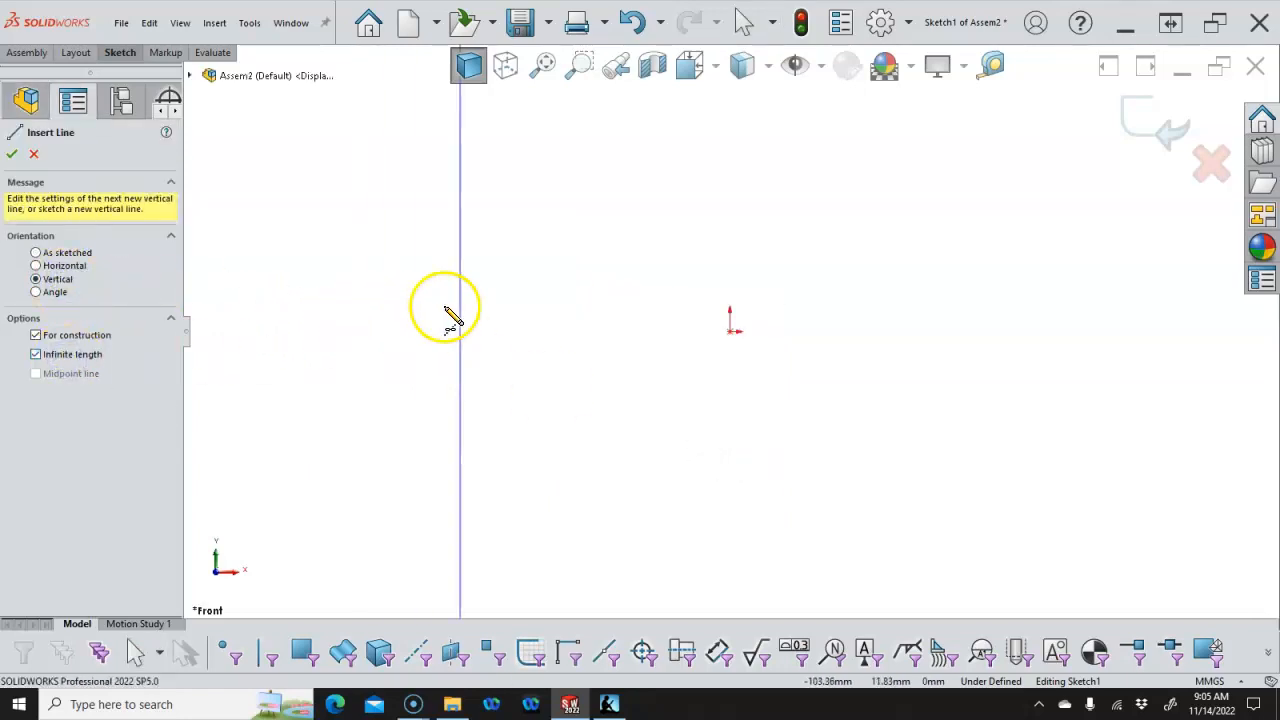
click(731, 332)
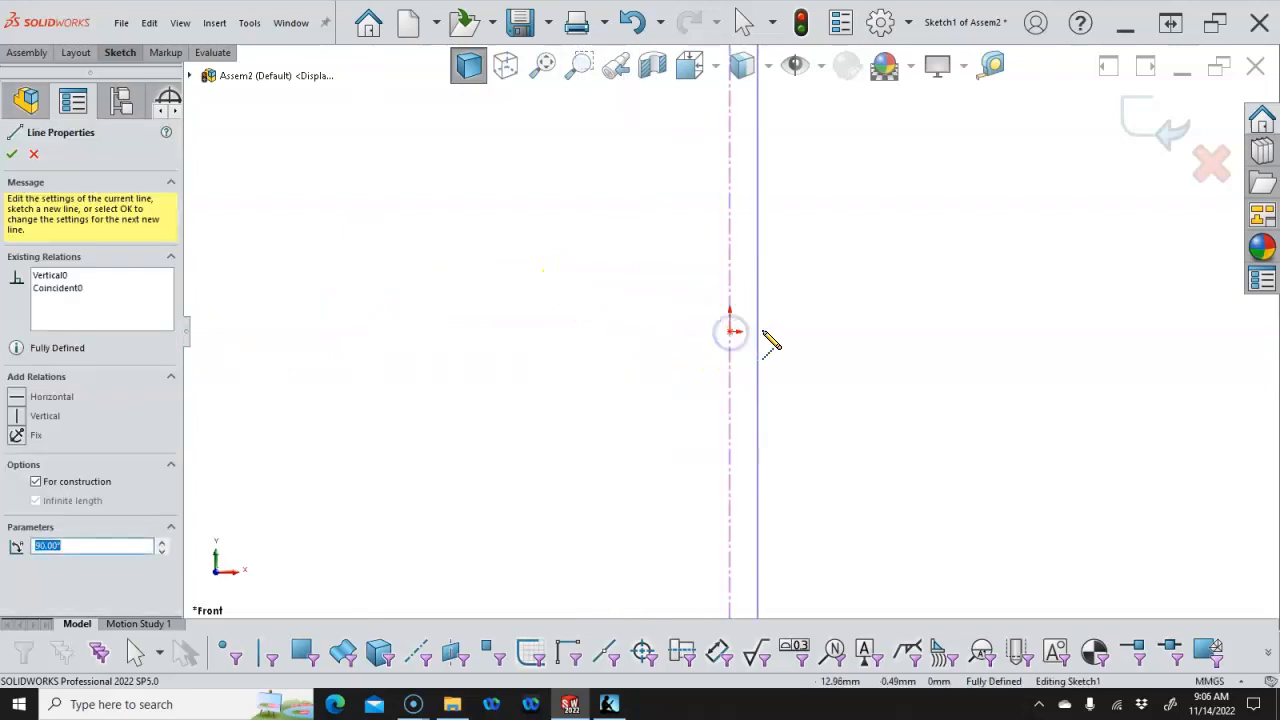
right_click(782, 323)
click(820, 337)
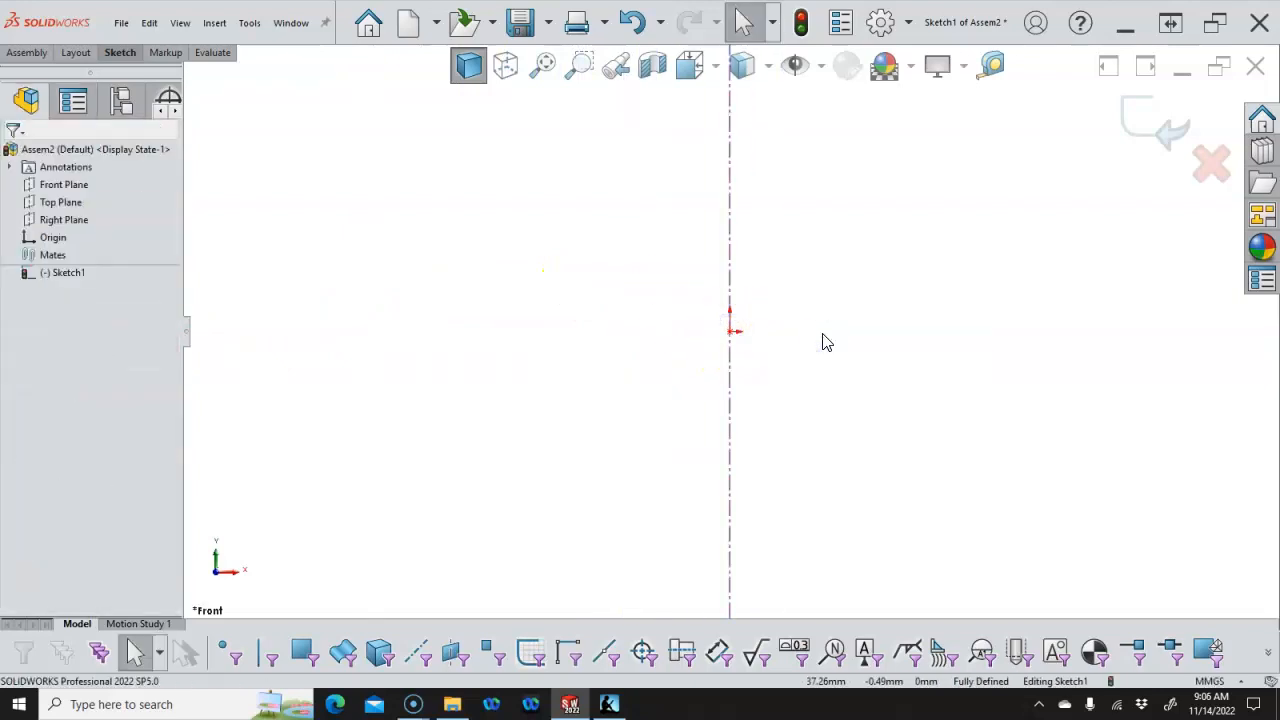
Sketch a 50 mm horizontal line from the origin, followed by a 65 mm vertical line going up from its end
key(l)
click(731, 333)
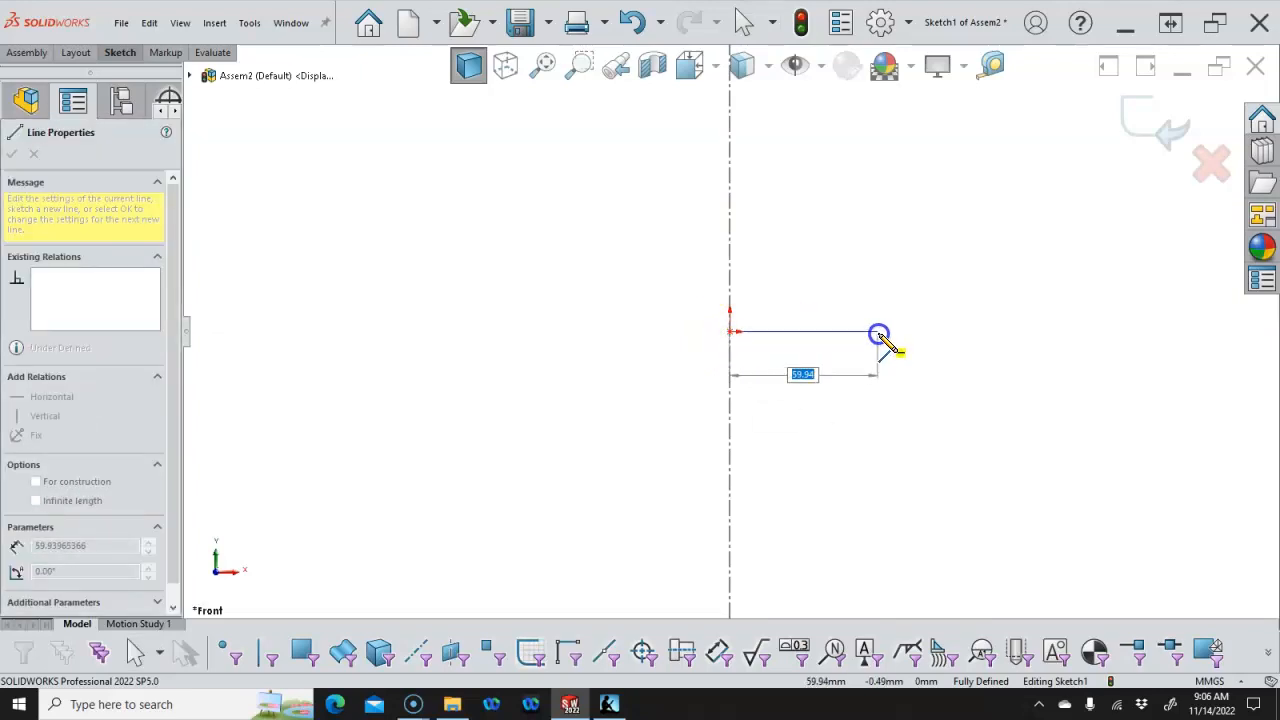
key(Return)
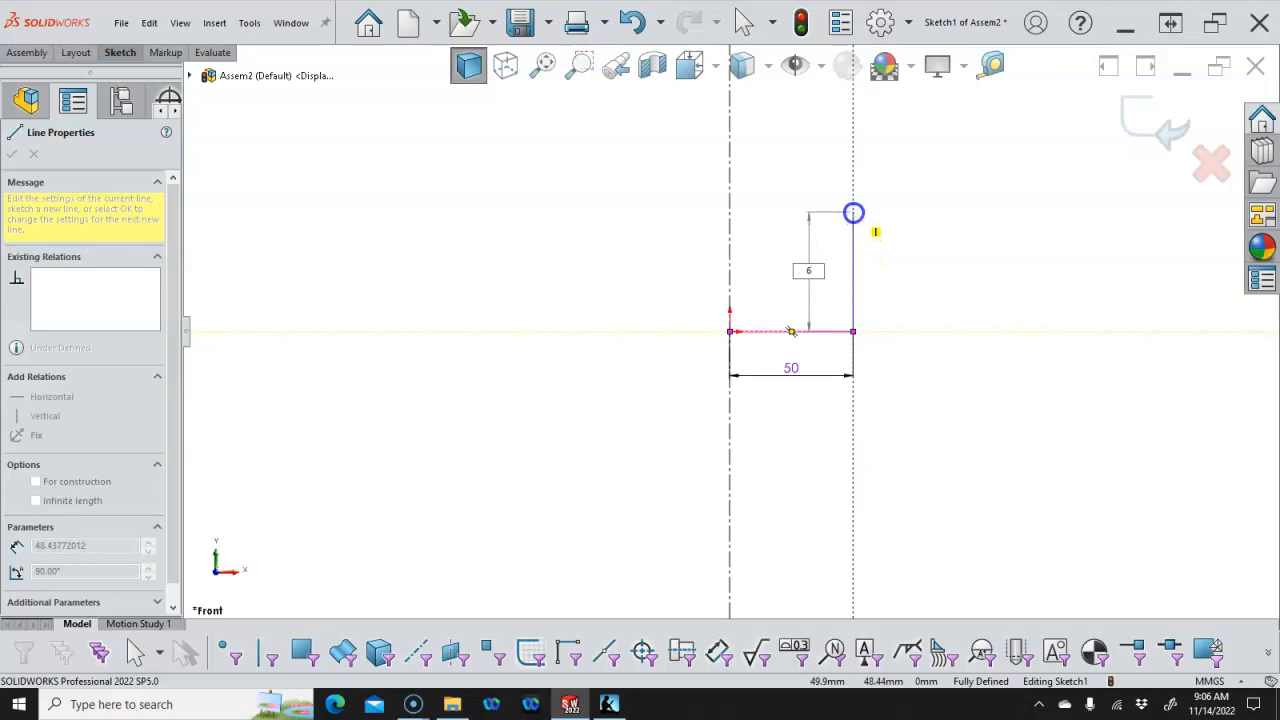
key(Return)
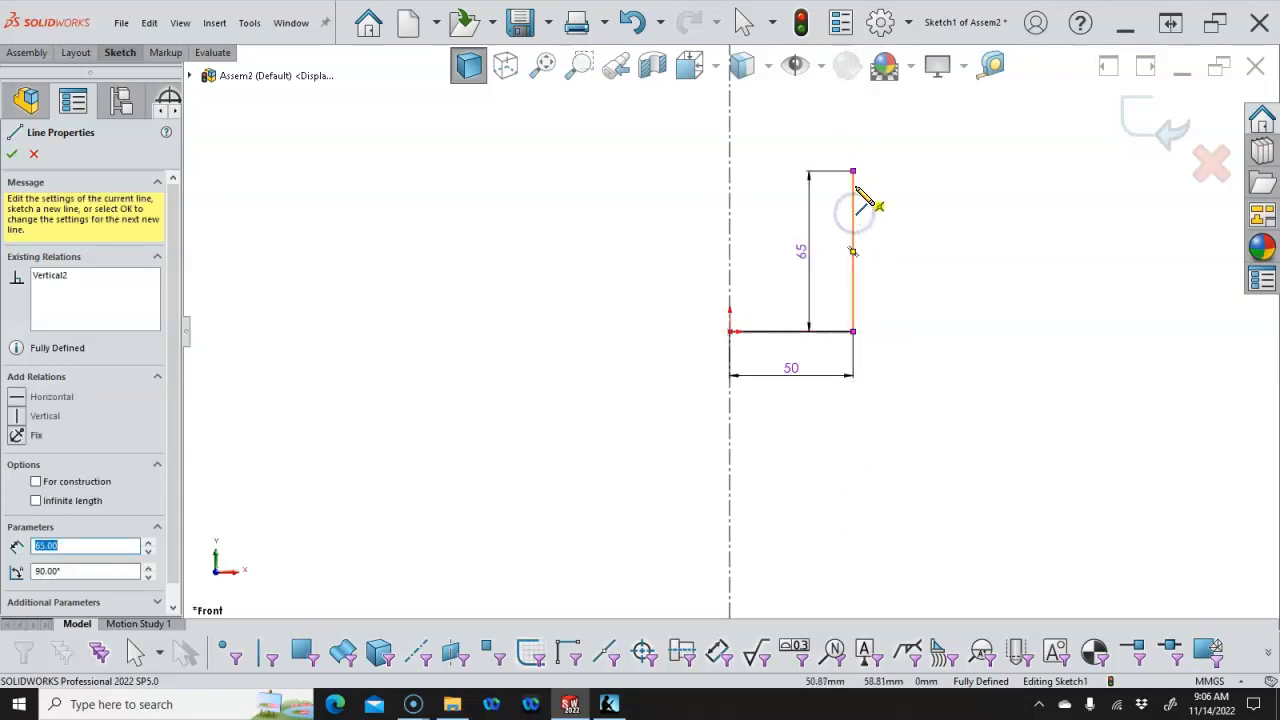
right_click(777, 220)
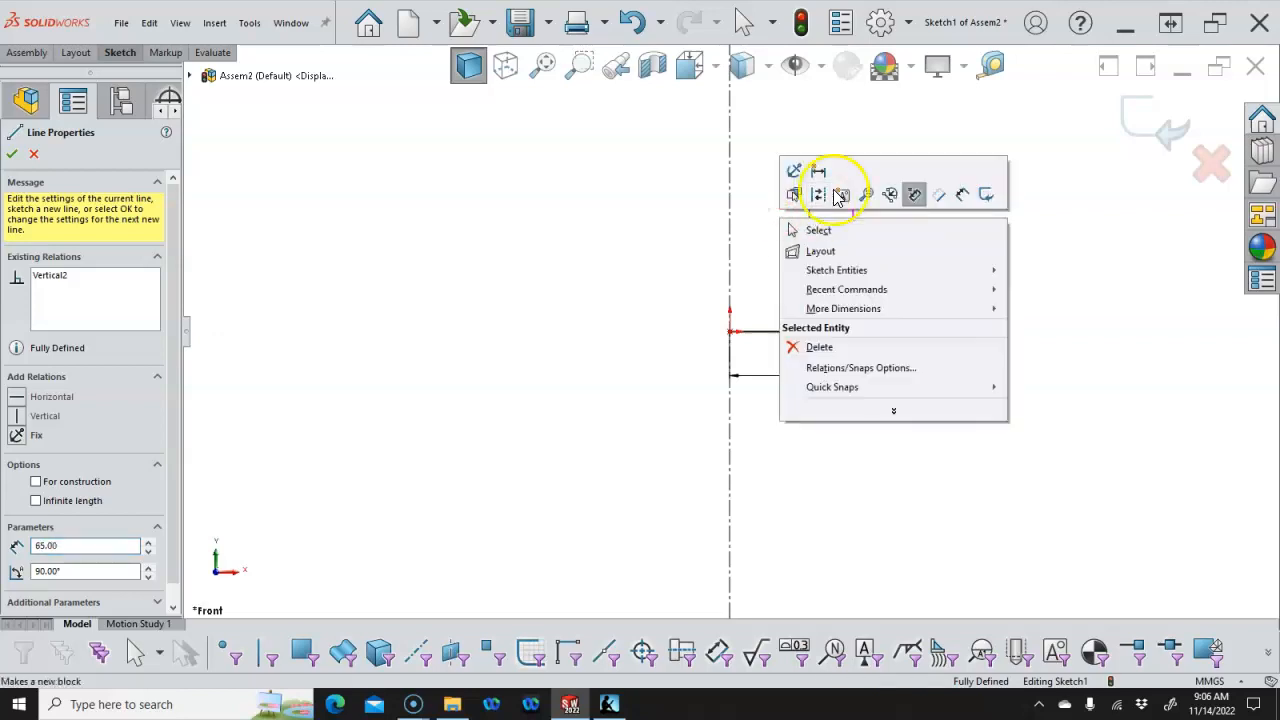
Sketch a line about 38 mm long ending at the top of the 65 mm vertical line and make it horizontal
click(763, 160)
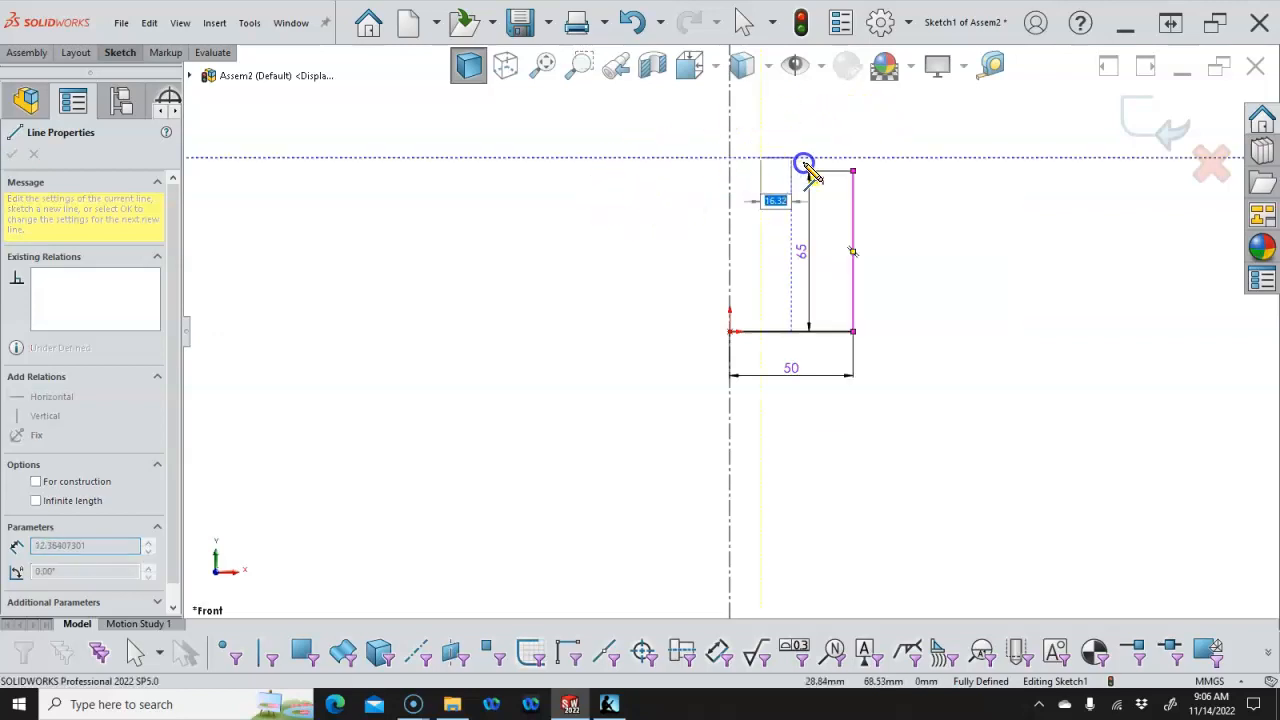
double_click(851, 172)
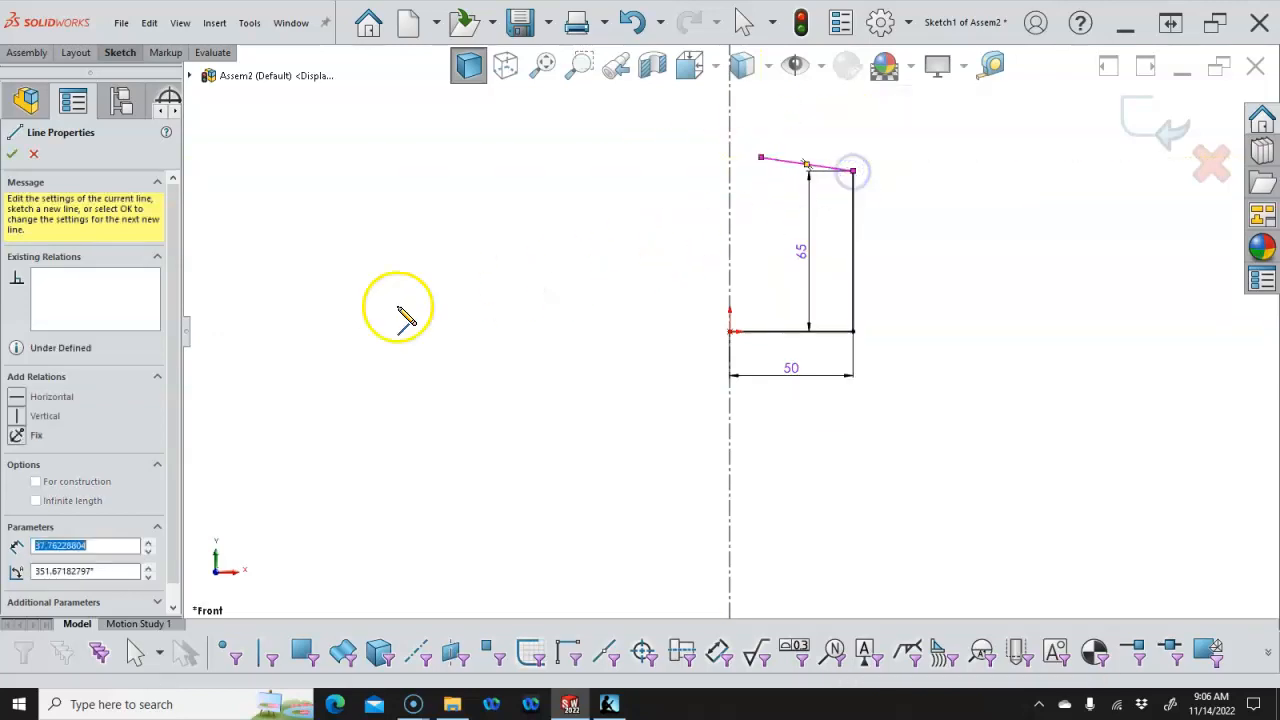
click(15, 398)
Close the L-shaped profile with a vertical line about 51 mm long, a horizontal line to the centerline and a line down to the origin
drag(760, 171, 760, 296)
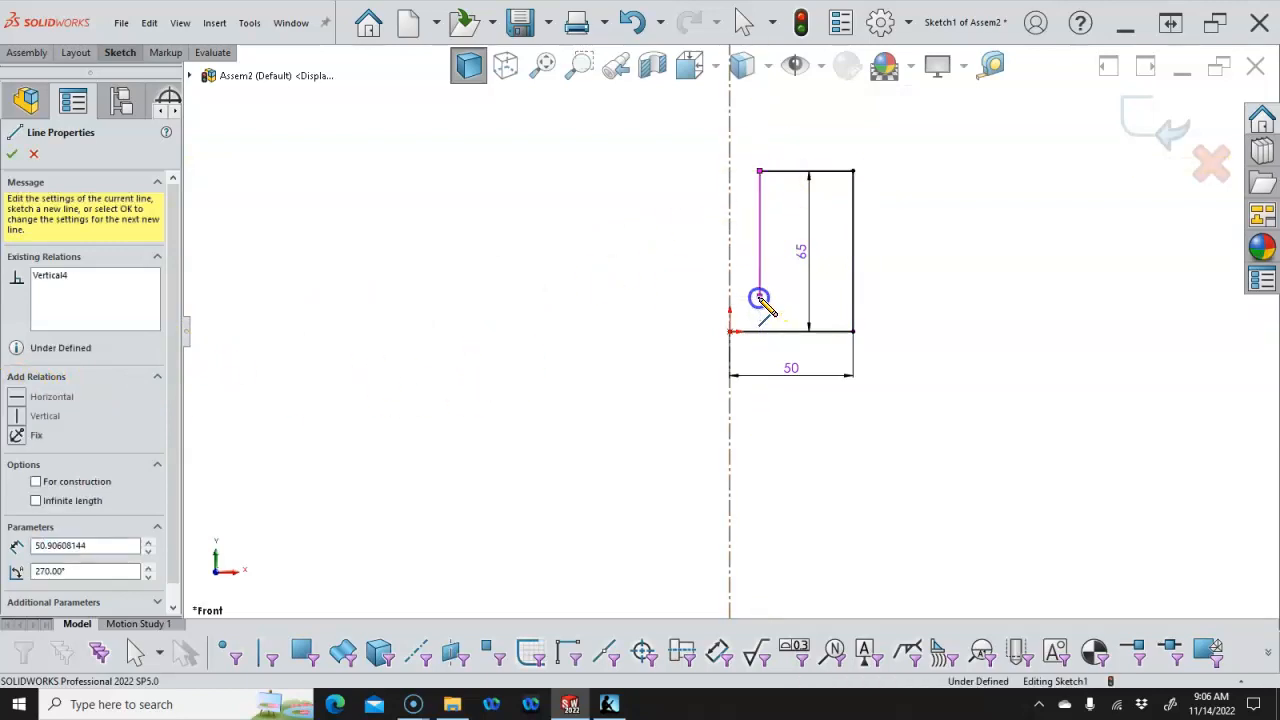
click(730, 296)
click(730, 331)
right_click(580, 226)
click(606, 237)
Dimension the inner vertical edge across the centerline as a 60 mm diameter
right_click(992, 176)
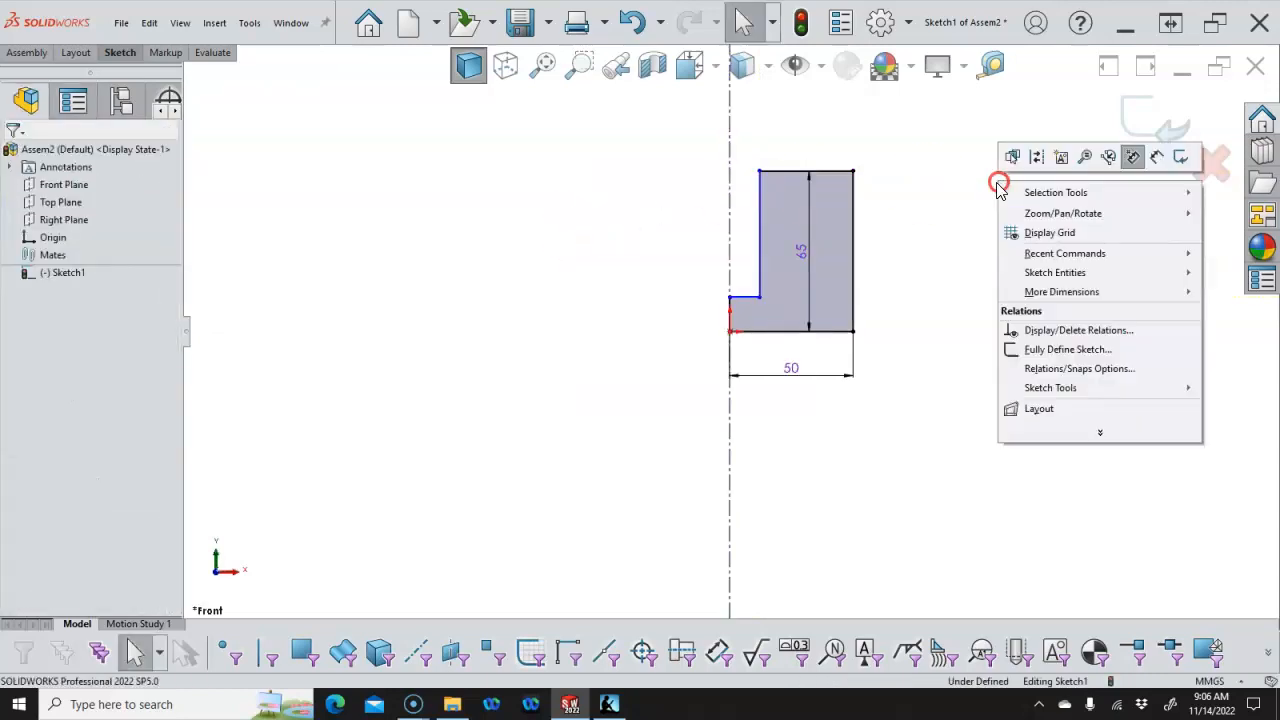
click(1136, 161)
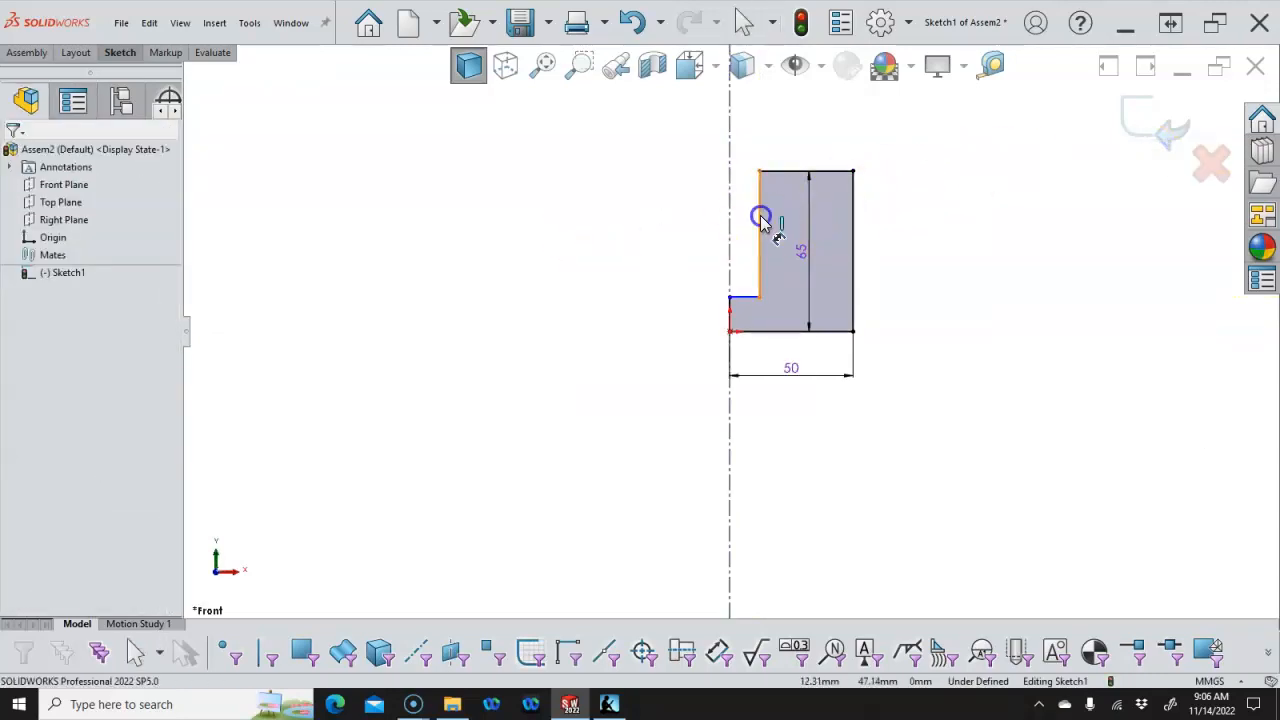
click(760, 216)
click(731, 207)
click(650, 208)
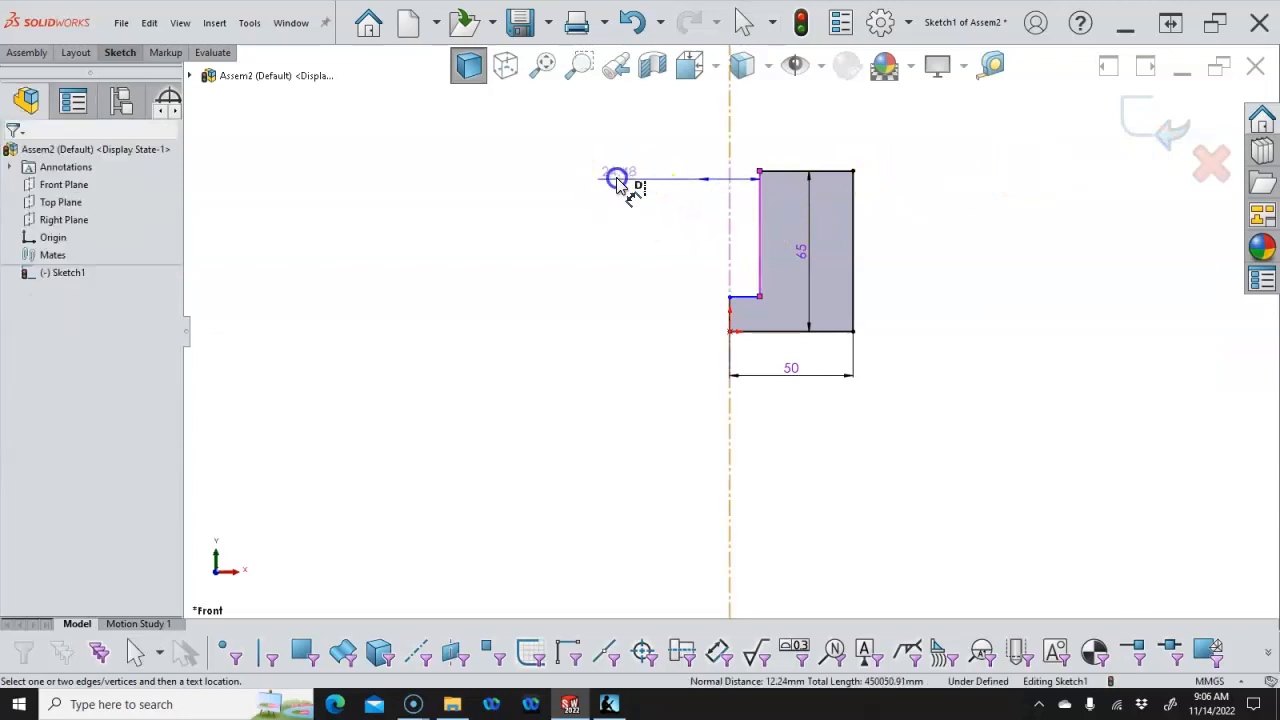
key(Return)
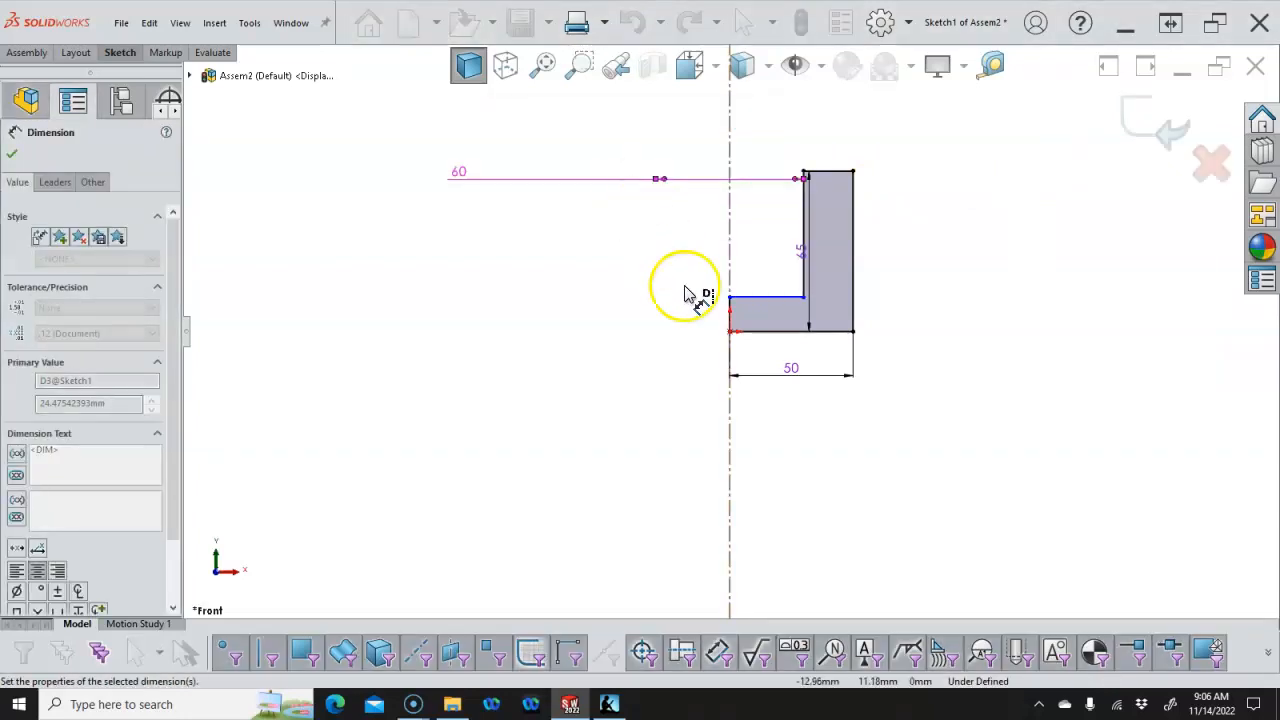
Dimension the short vertical edge on the centerline to 20 mm for the floor thickness and end dimensioning
click(730, 314)
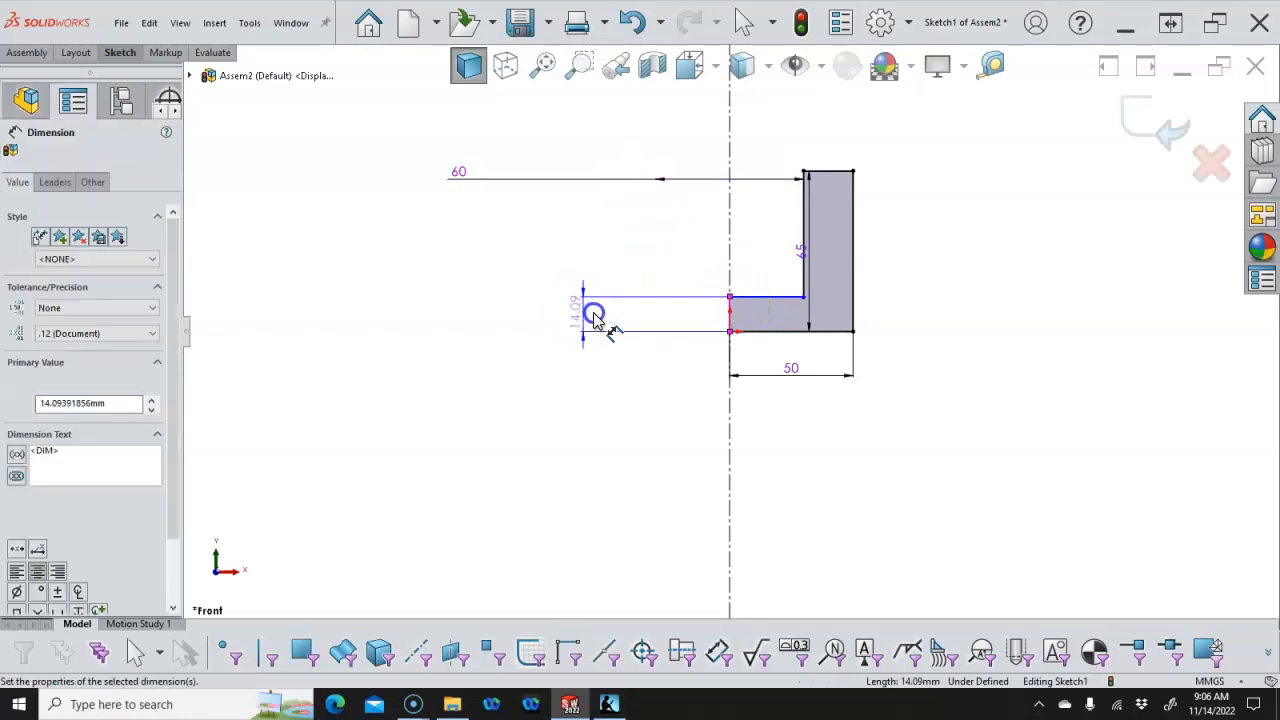
click(585, 313)
key(Return)
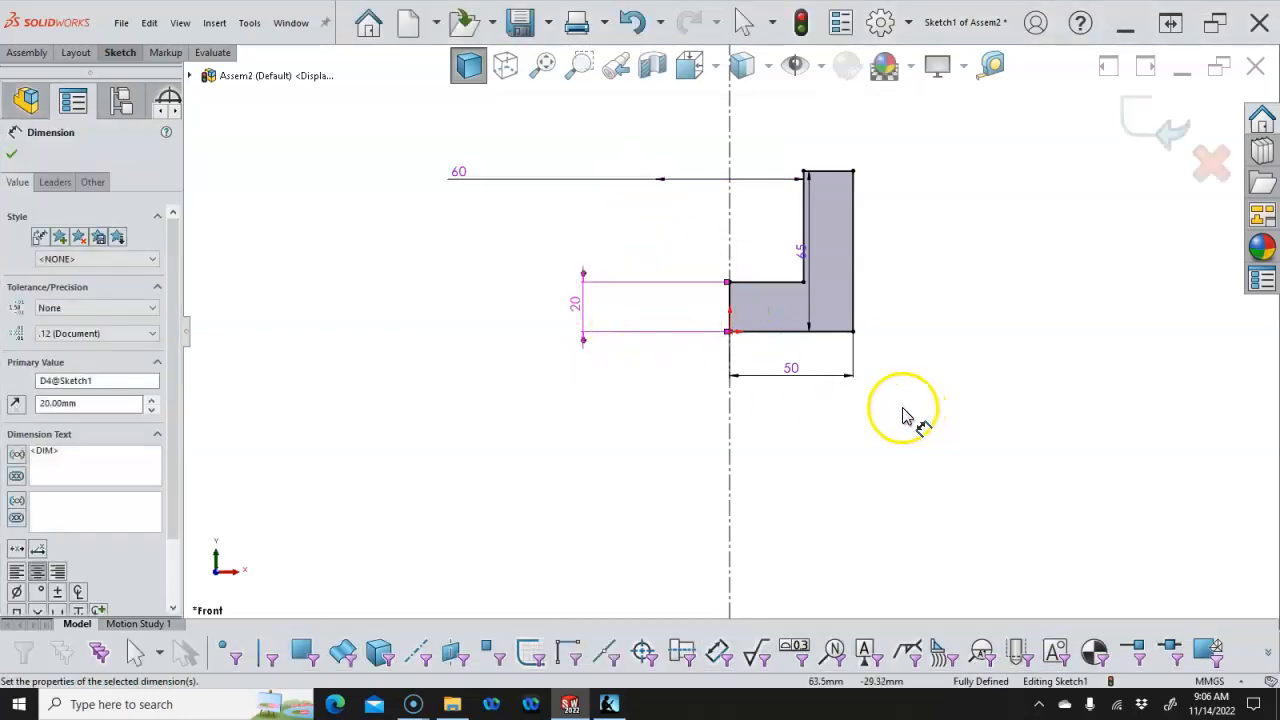
right_click(861, 403)
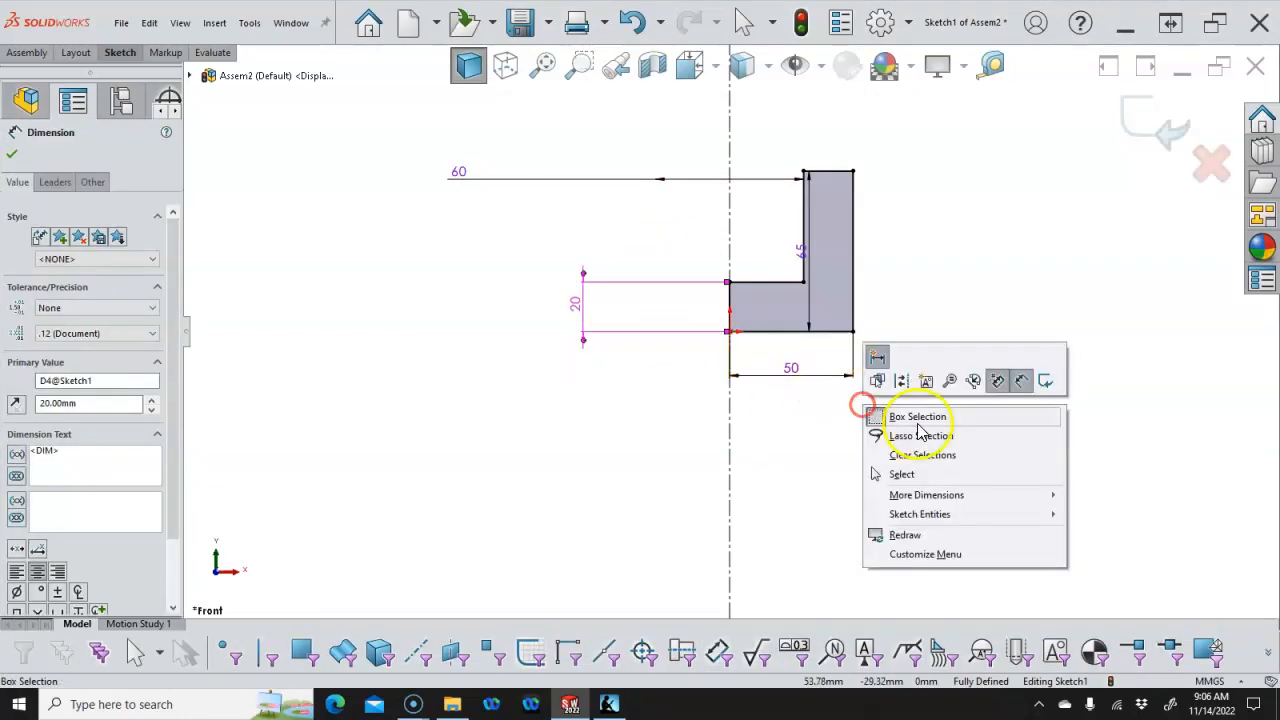
click(904, 474)
Examine the available options, value and leader settings of the 50 mm base dimension
click(787, 370)
right_click(787, 373)
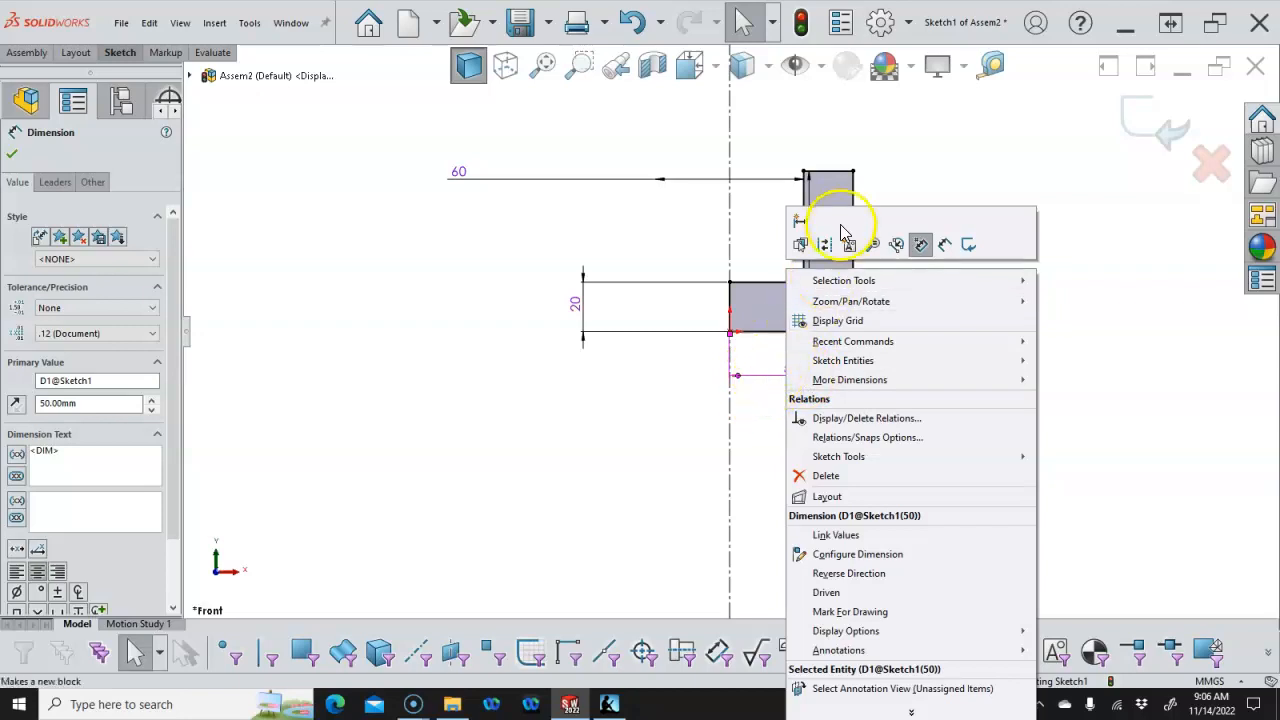
click(757, 419)
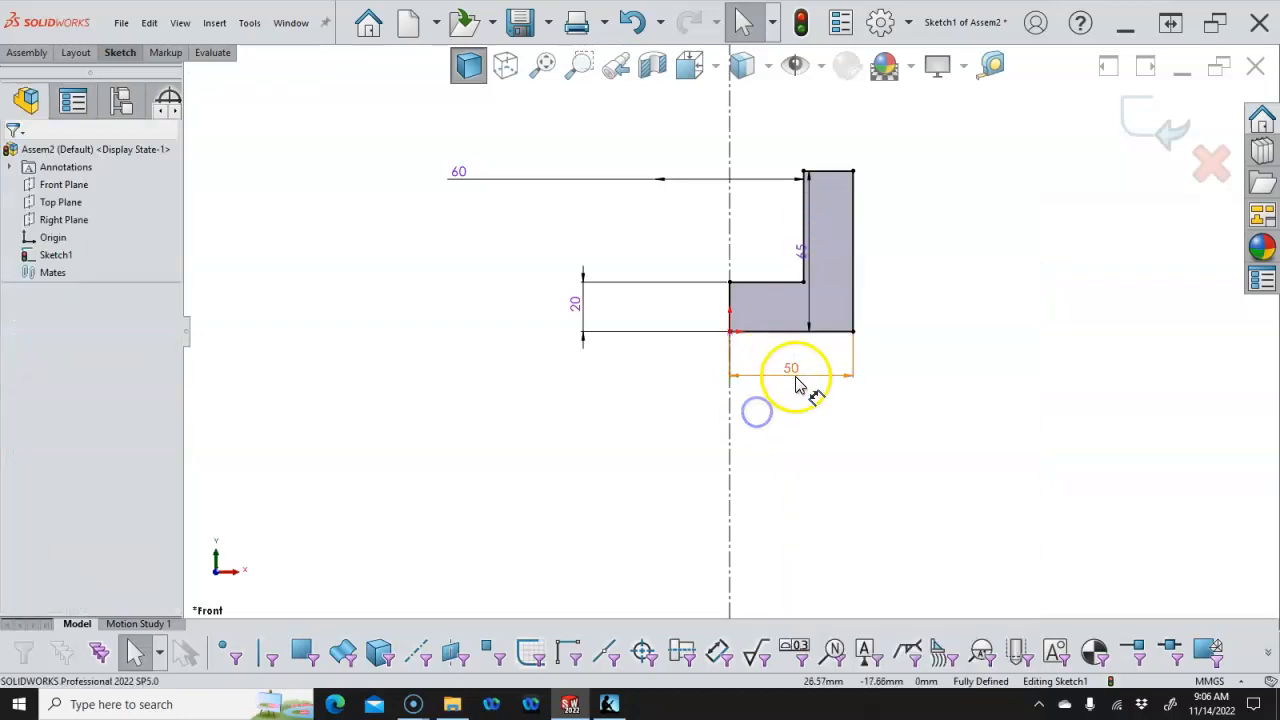
double_click(798, 370)
click(714, 343)
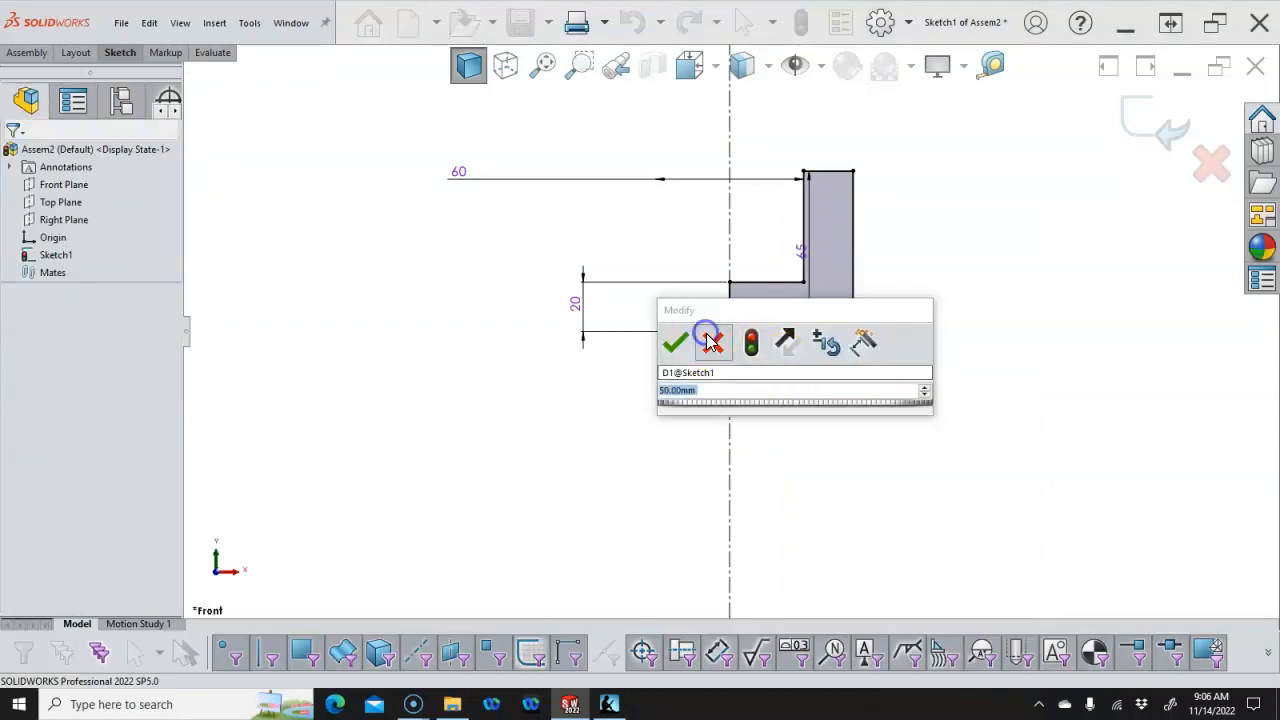
right_click(791, 369)
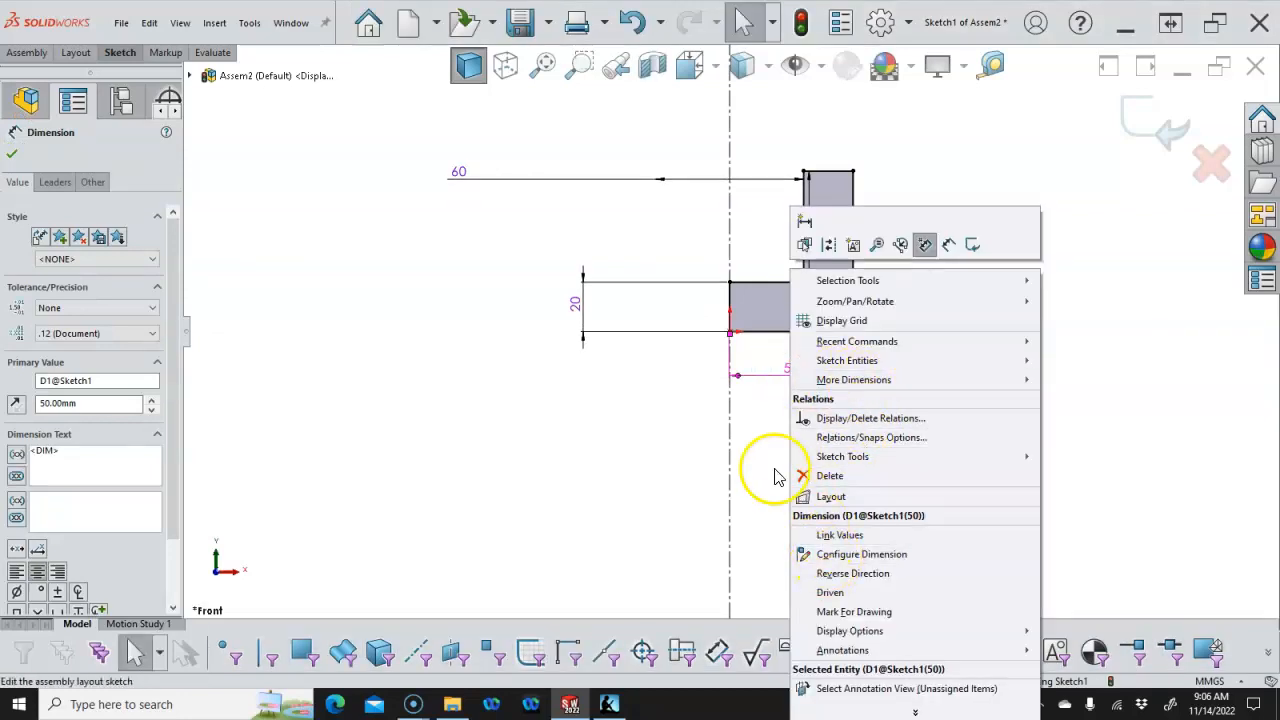
click(757, 438)
click(798, 372)
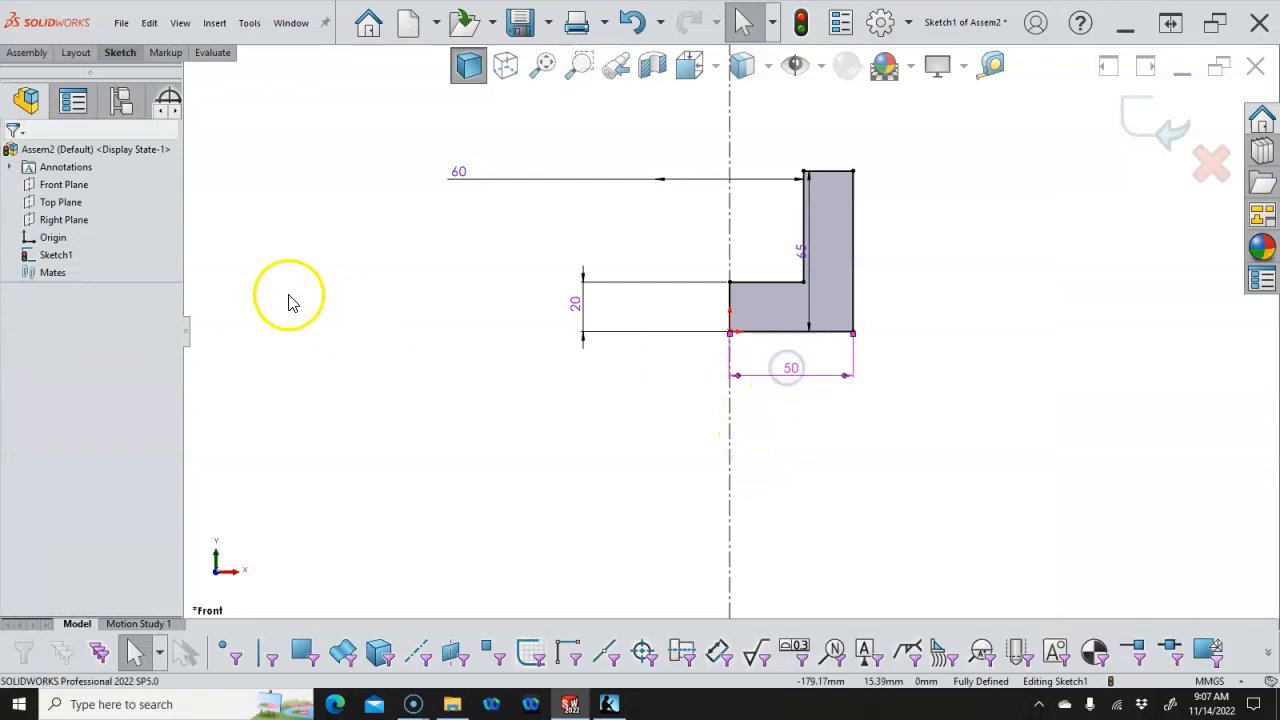
click(43, 184)
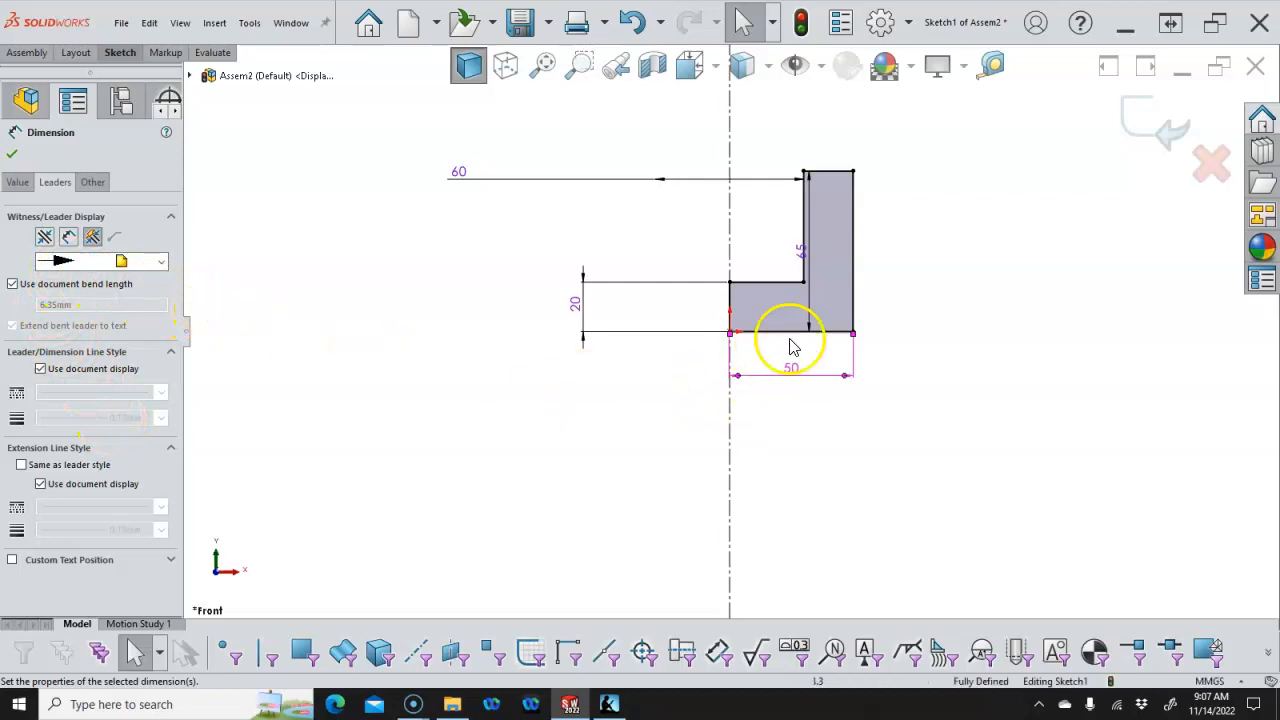
click(9, 156)
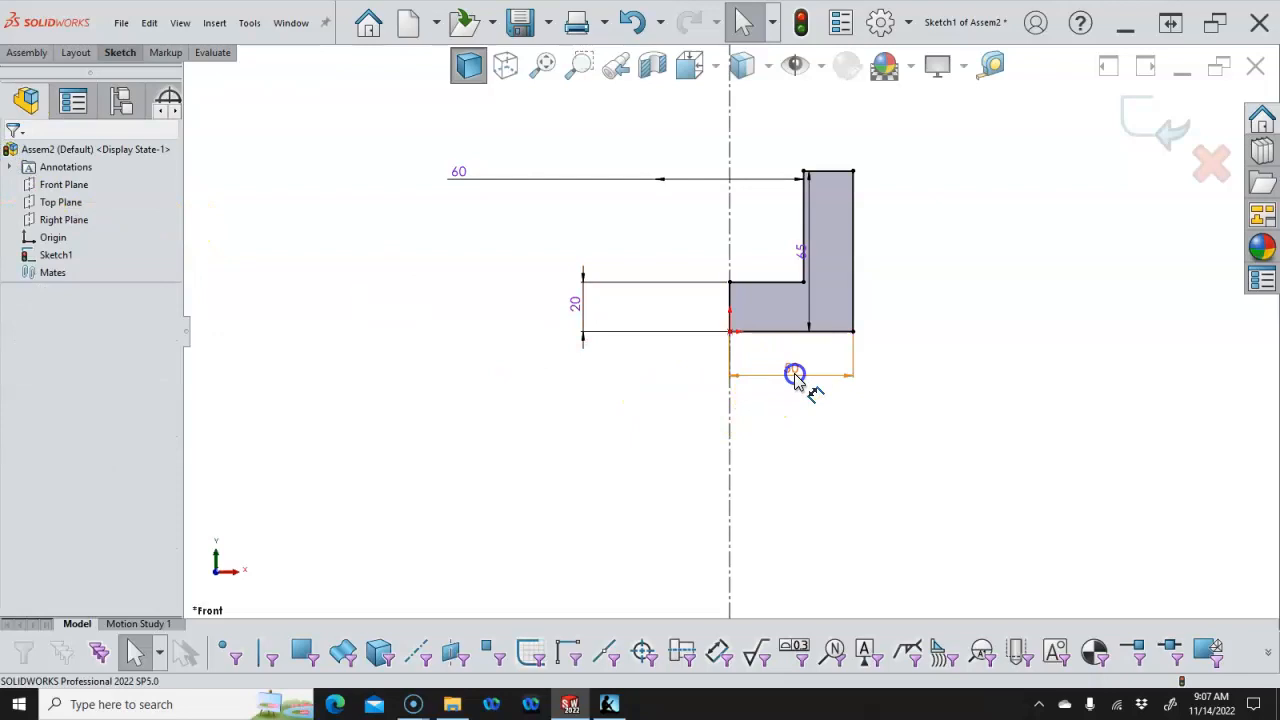
Replace the 50 mm base dimension with a 100 mm diameter dimension from the outer vertical edge across the centerline
click(793, 374)
key(Delete)
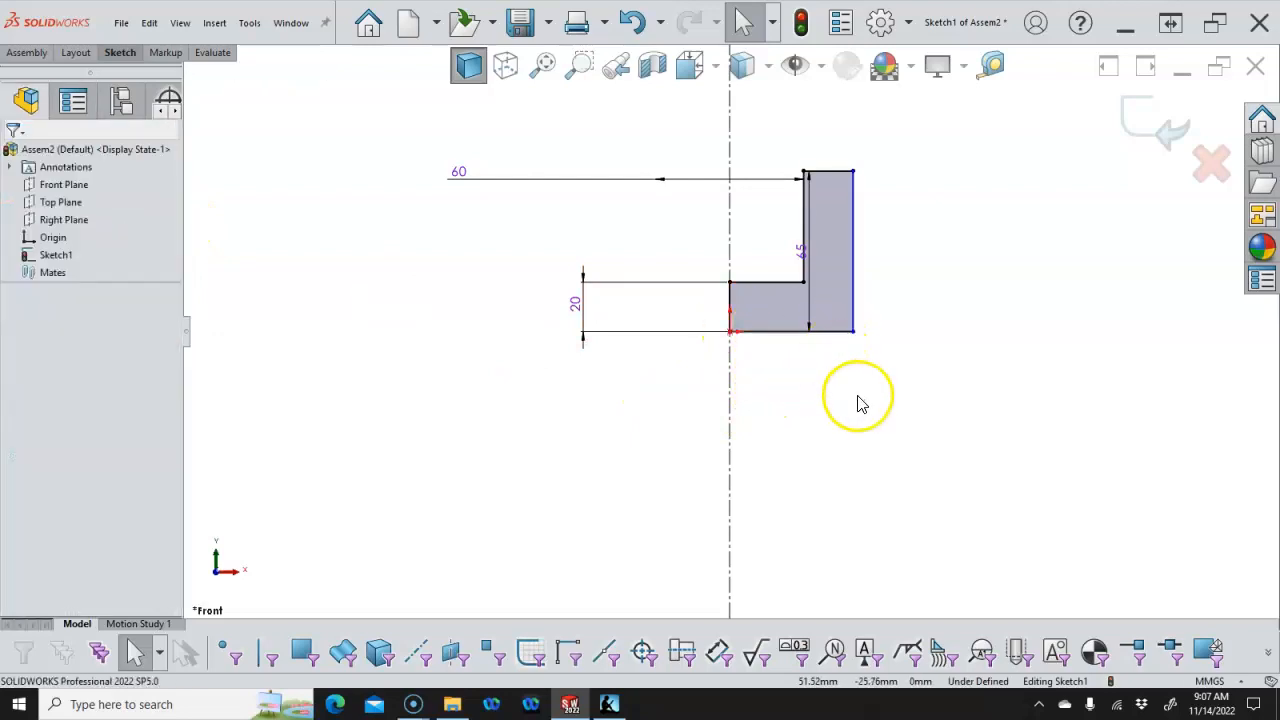
right_click(817, 366)
click(951, 348)
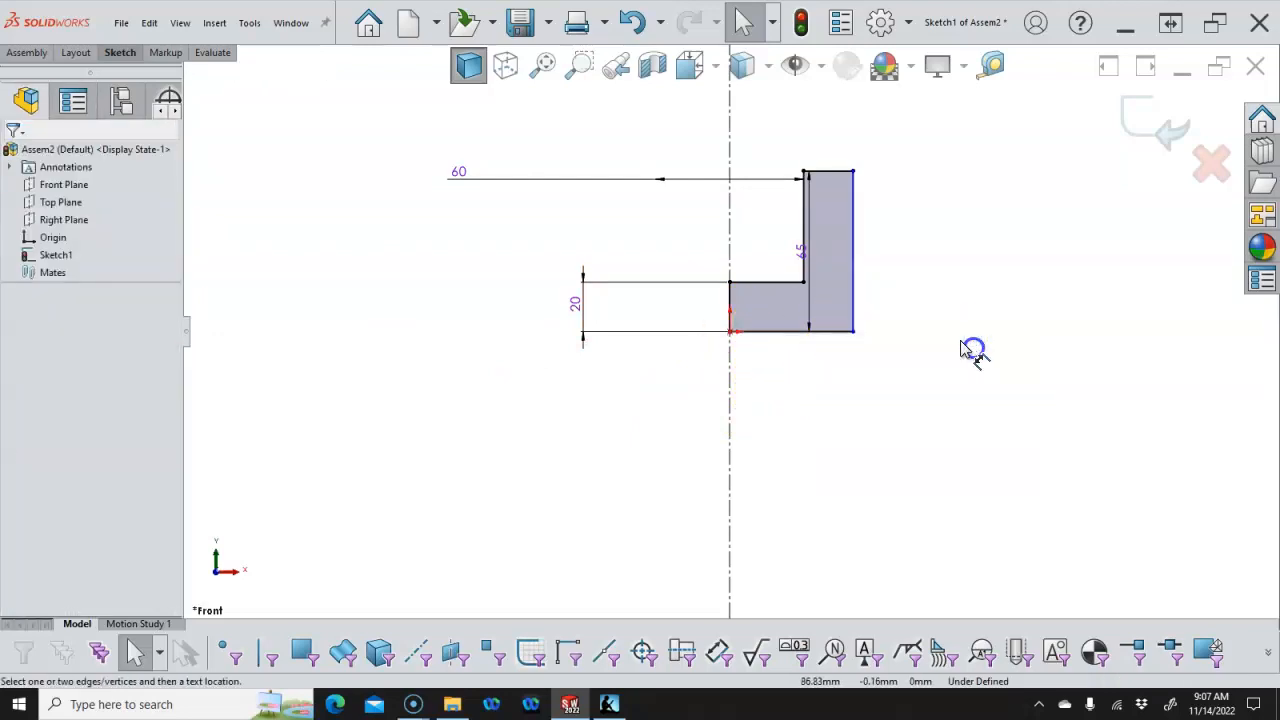
click(855, 305)
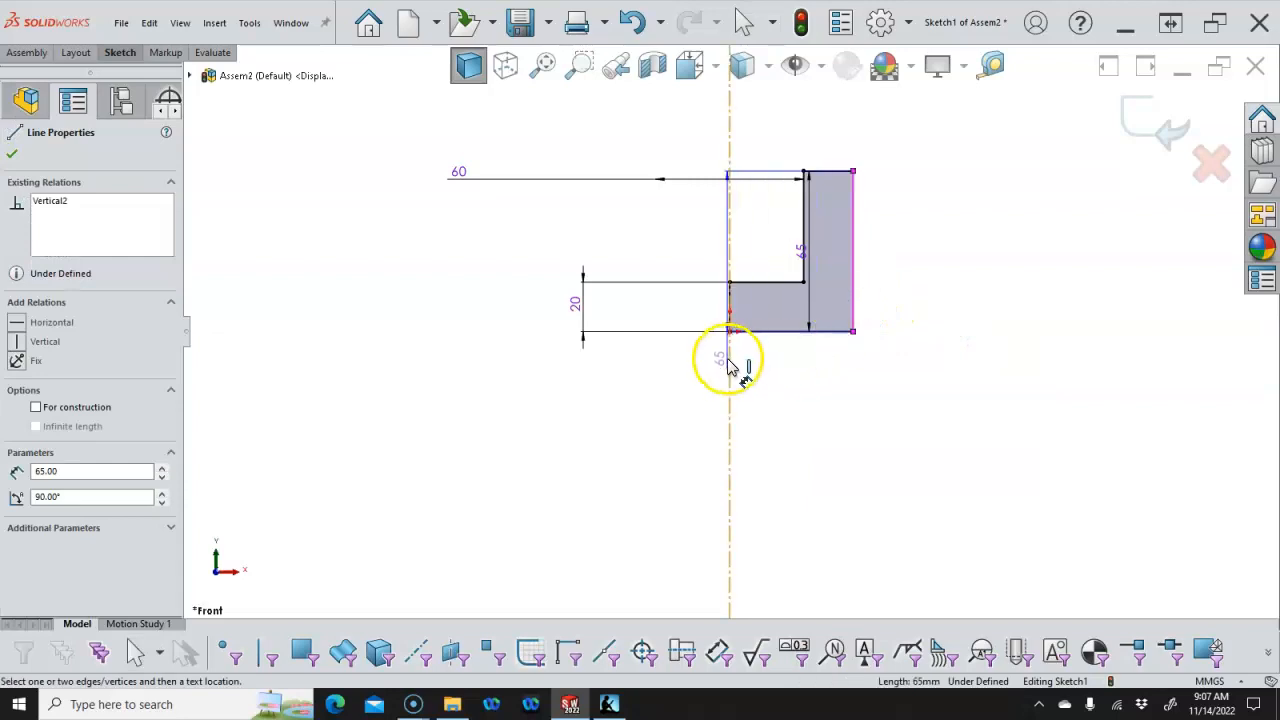
click(730, 365)
click(648, 412)
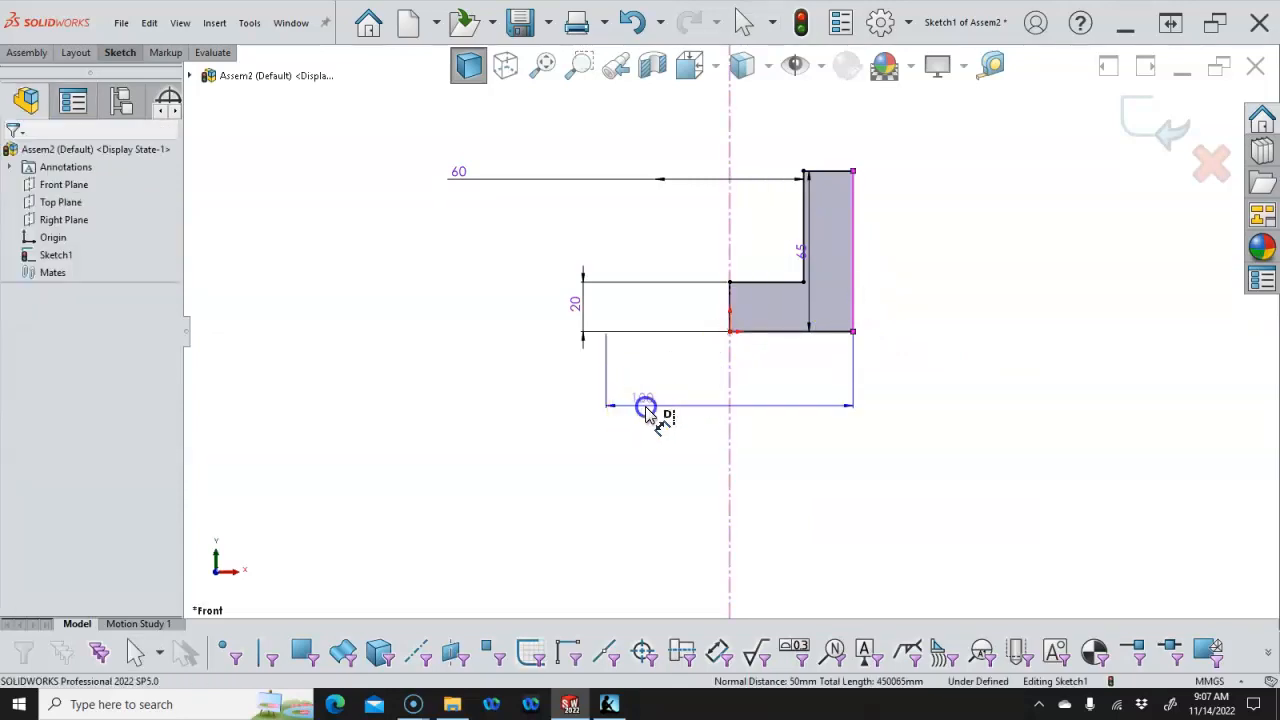
click(523, 374)
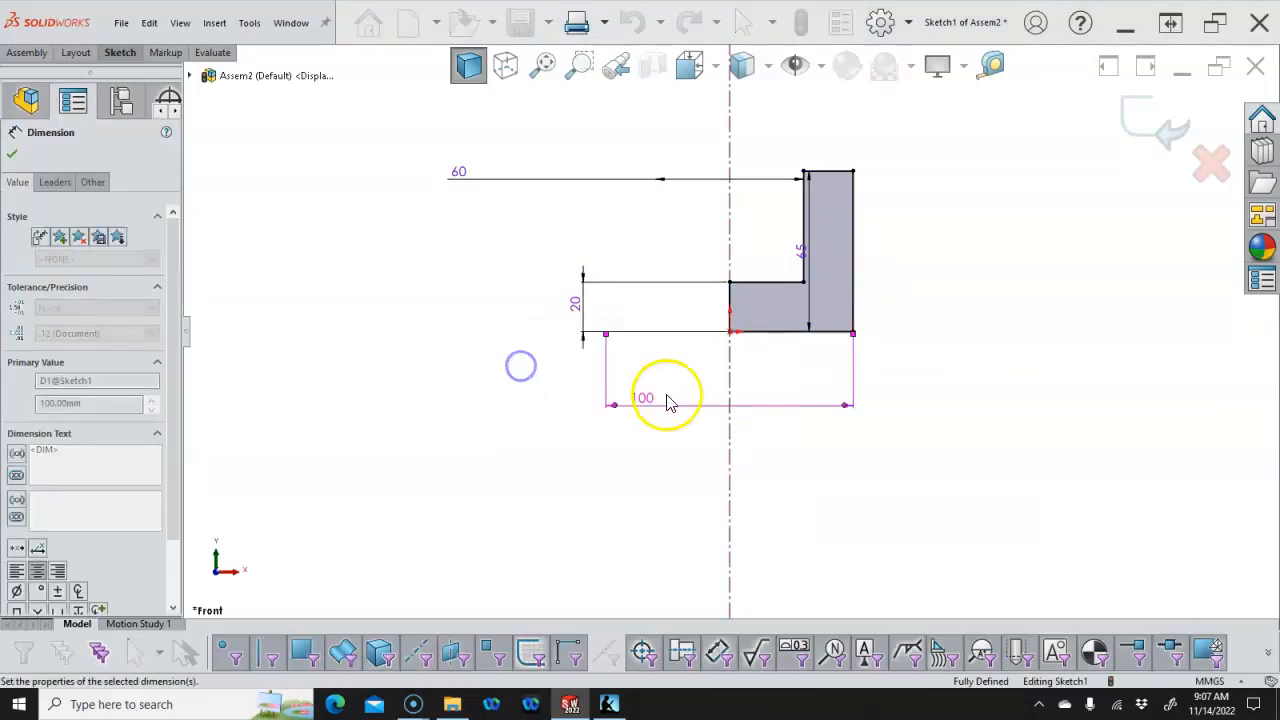
Examine the available options, value and leader settings of the 100 mm diameter dimension
right_click(654, 406)
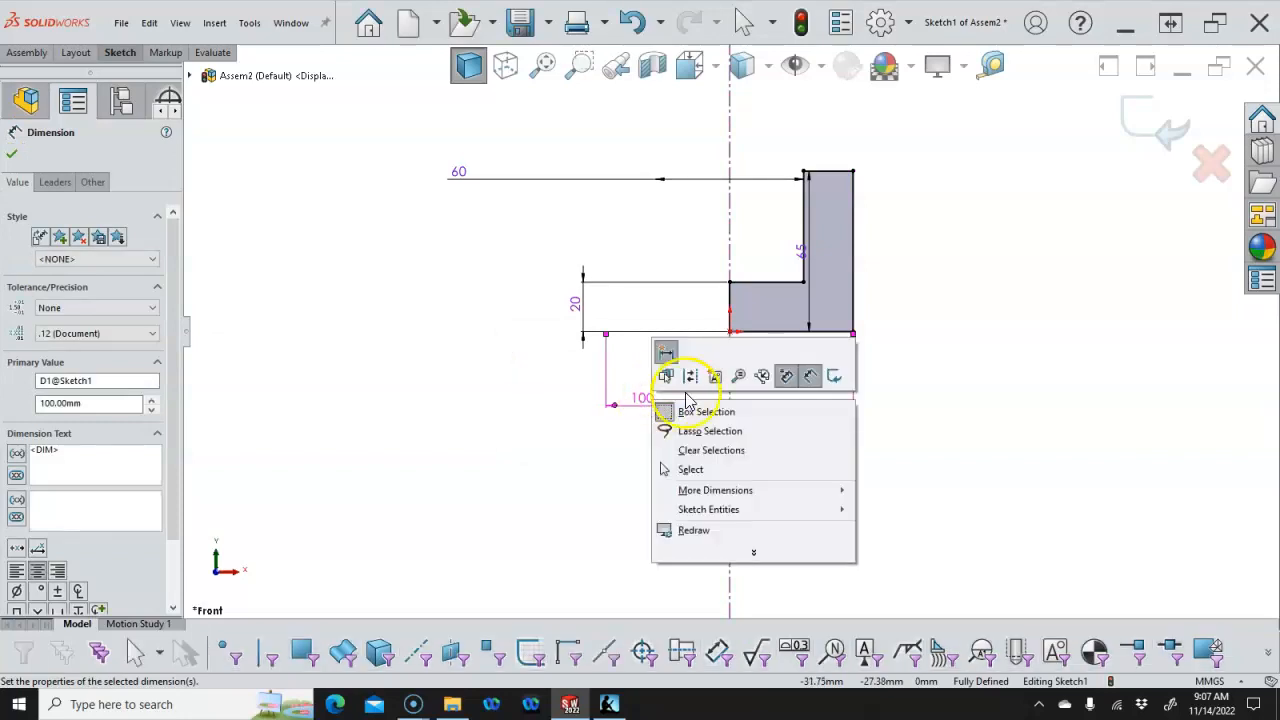
click(590, 440)
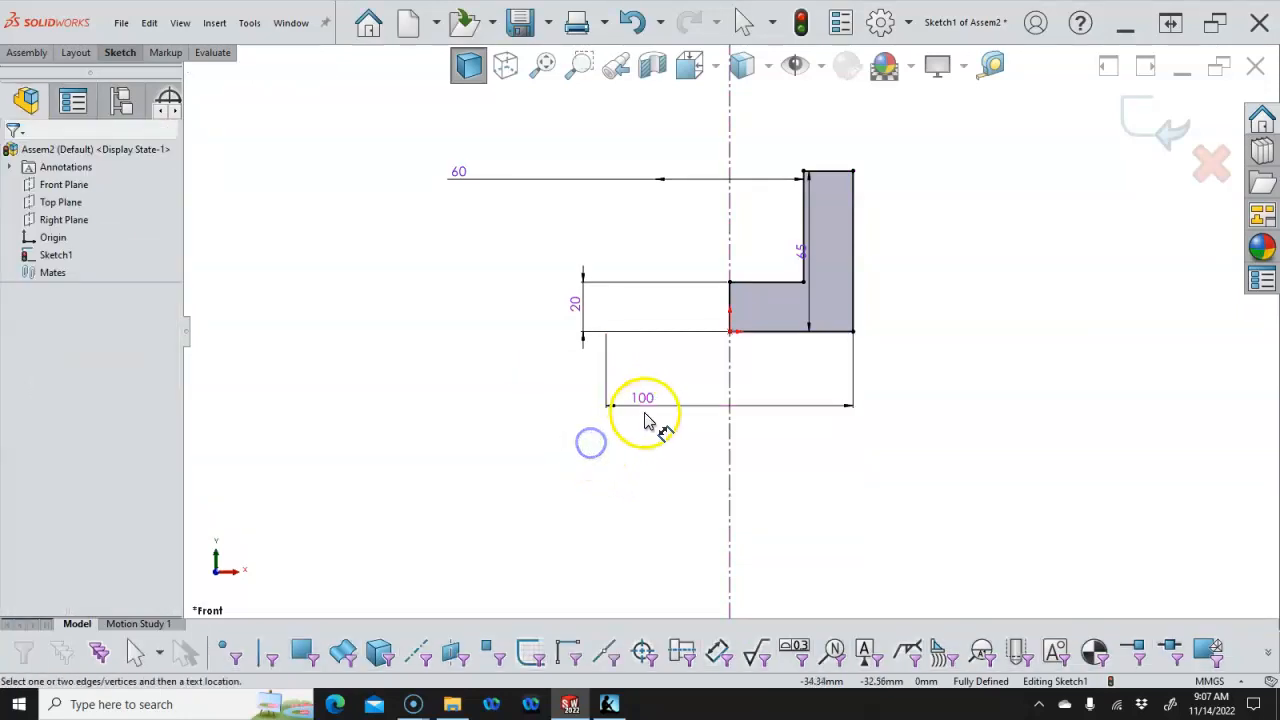
right_click(643, 403)
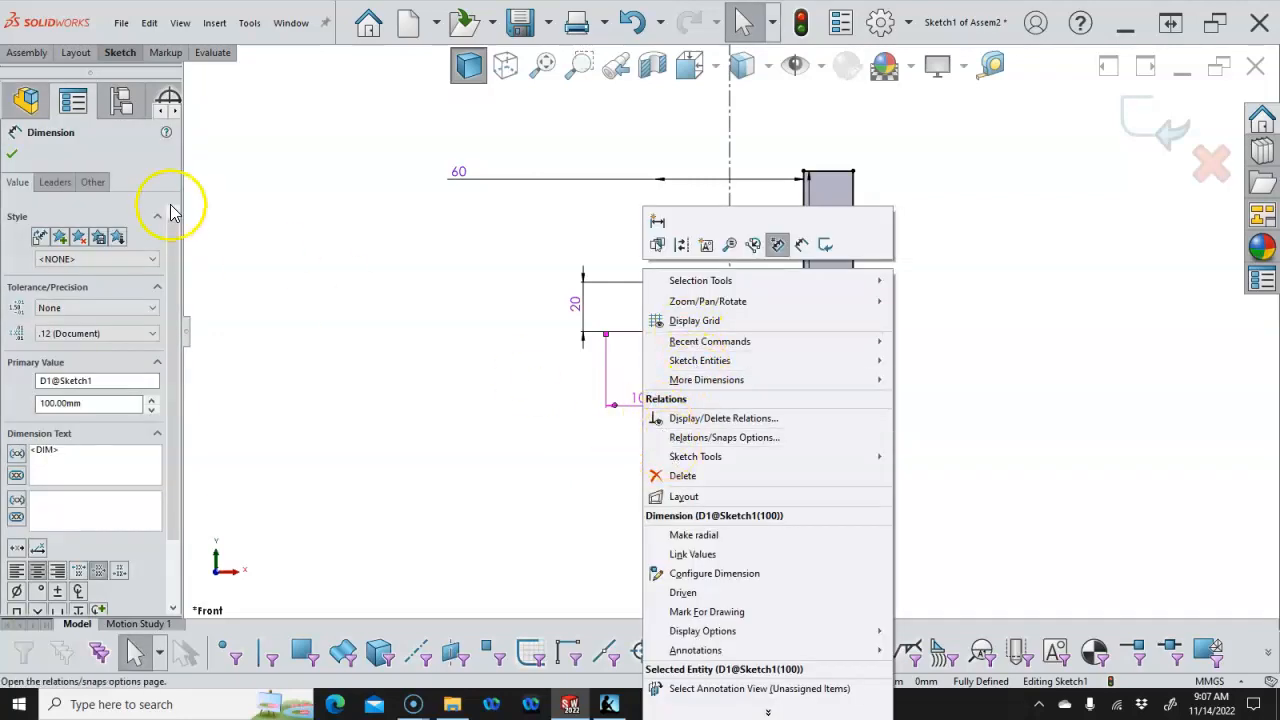
click(58, 193)
click(55, 182)
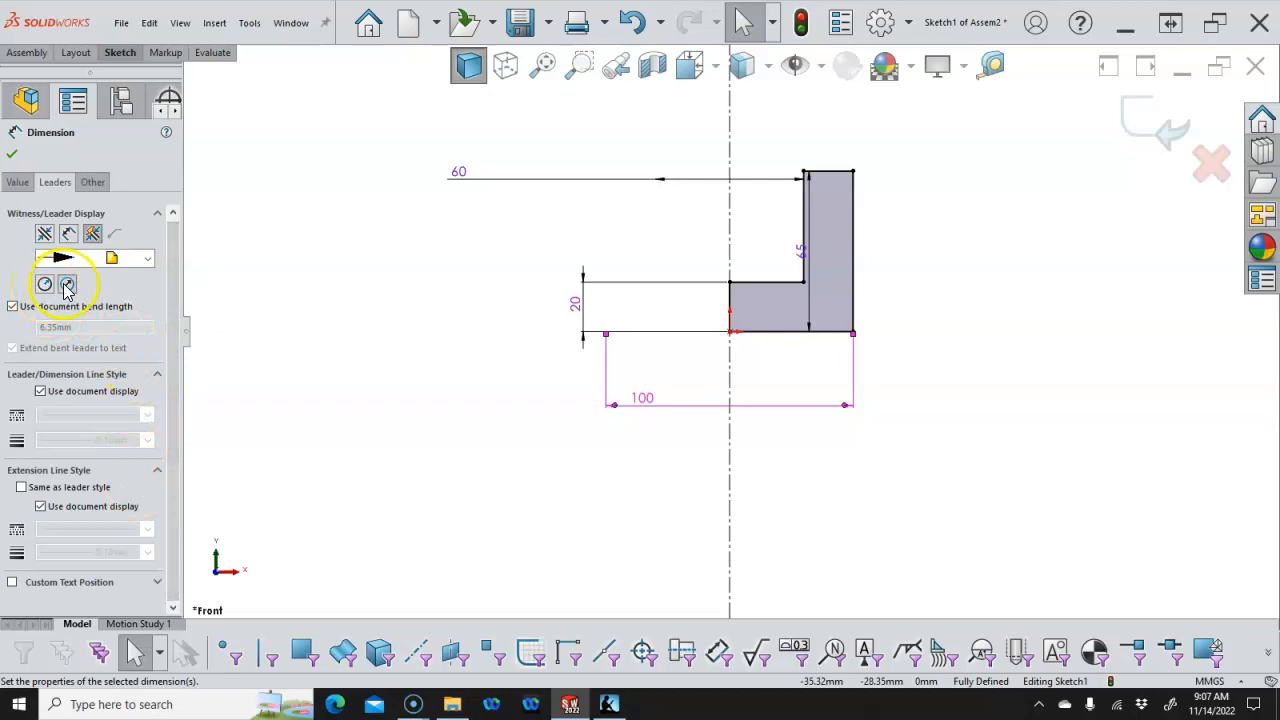
click(12, 155)
Move the 65 mm height dimension out of the profile to beyond its outer vertical edge
drag(801, 255, 884, 255)
scroll(857, 181, up, 2)
scroll(857, 181, down, 3)
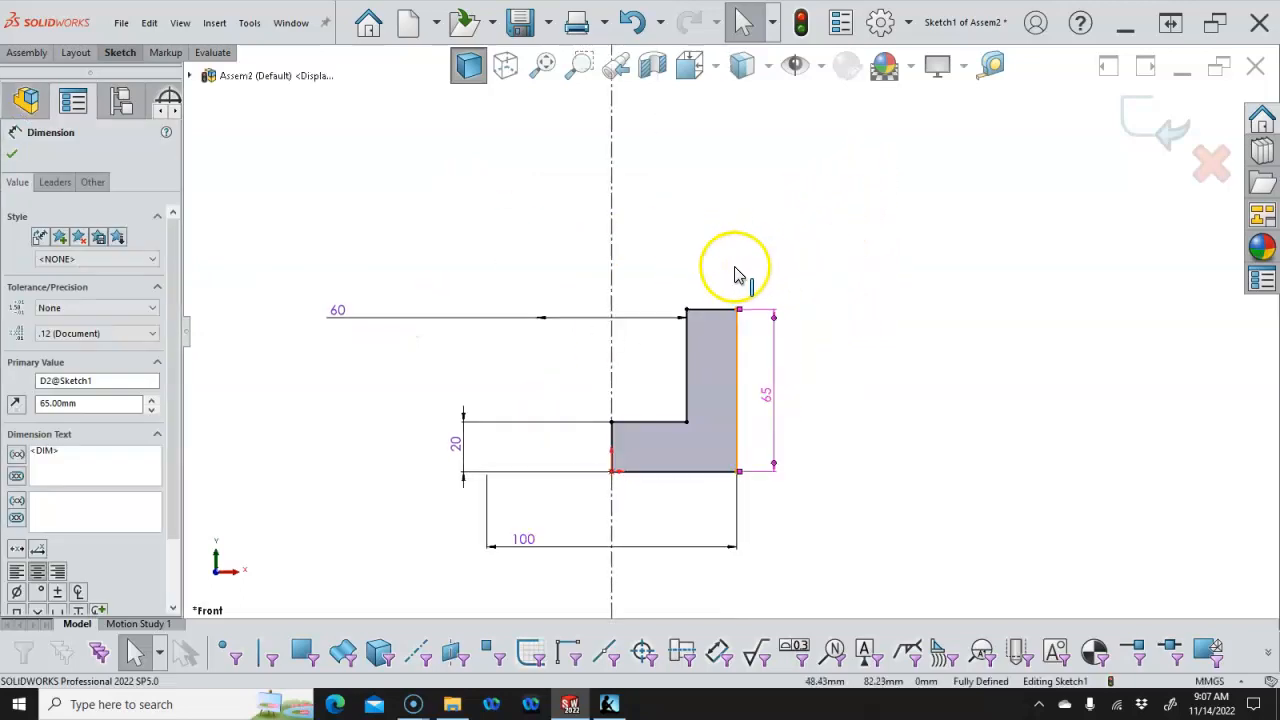
Sketch two vertical lines about 7.3 mm long upward from the two corners of the profile's top edge
key(l)
click(679, 321)
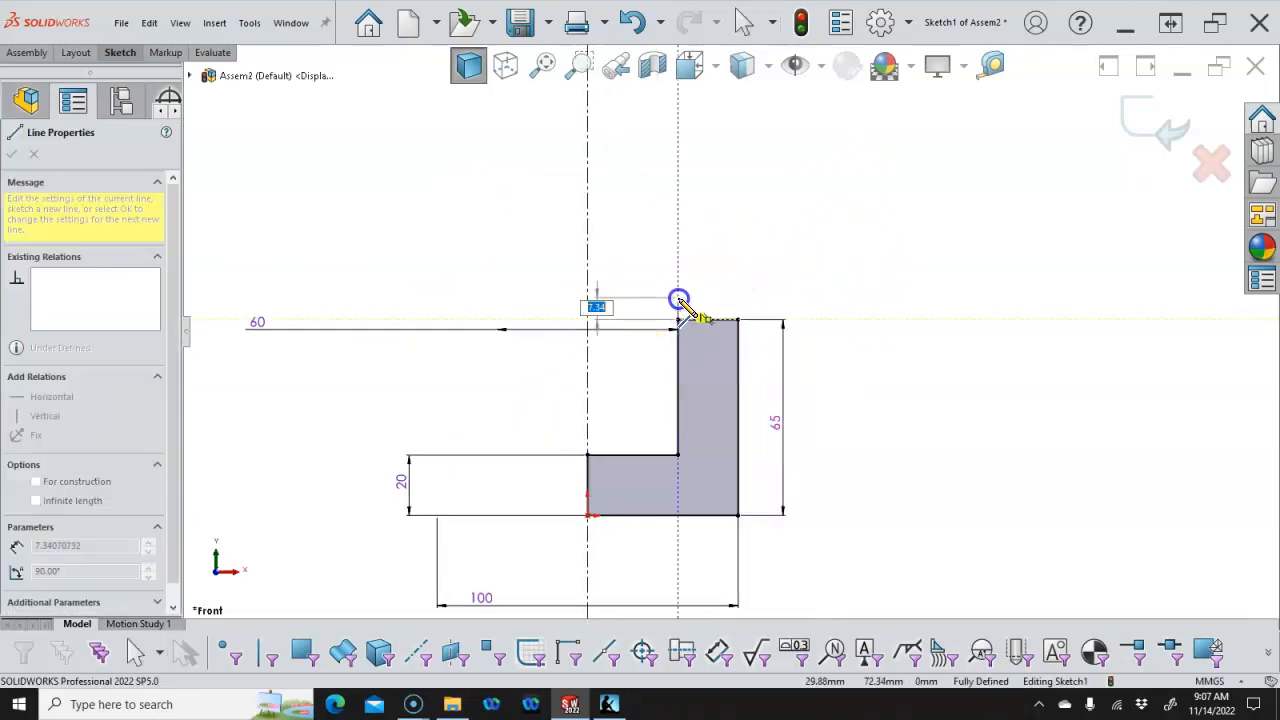
click(678, 298)
drag(738, 320, 738, 297)
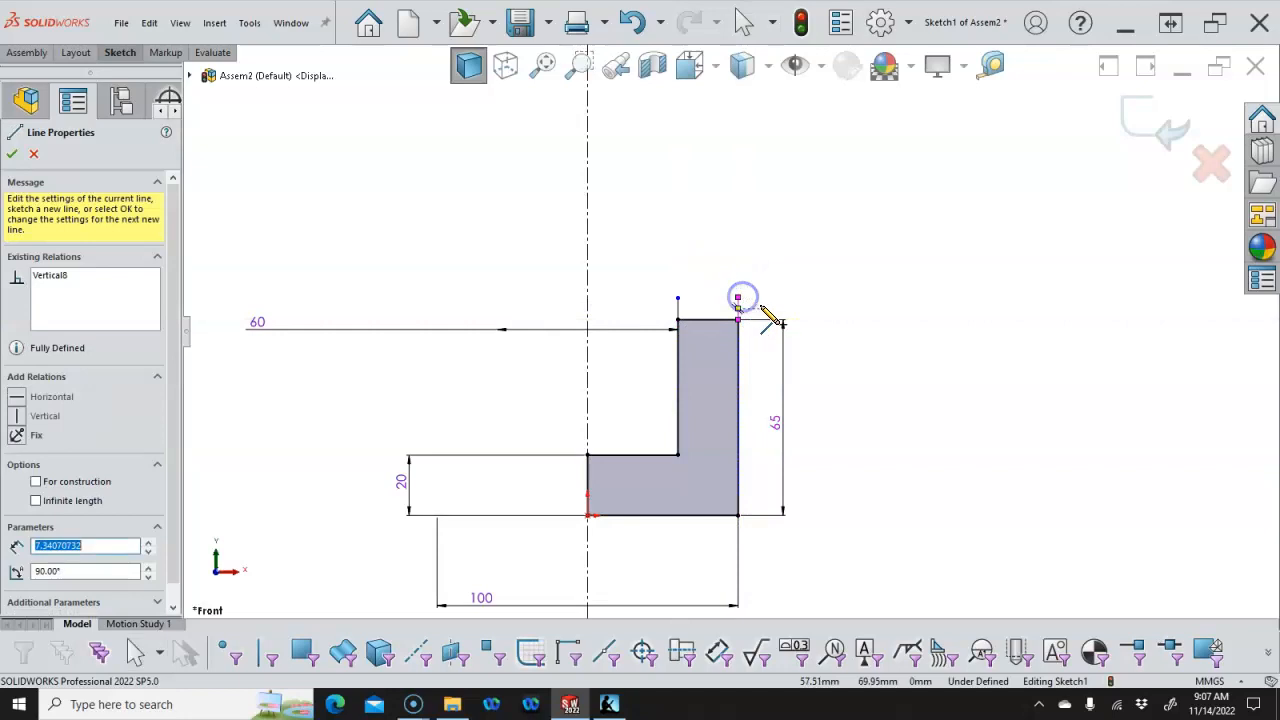
Sketch a closed rectangle about 37 by 14 mm on top of the short vertical lines, flush with the profile's outer edge
click(738, 297)
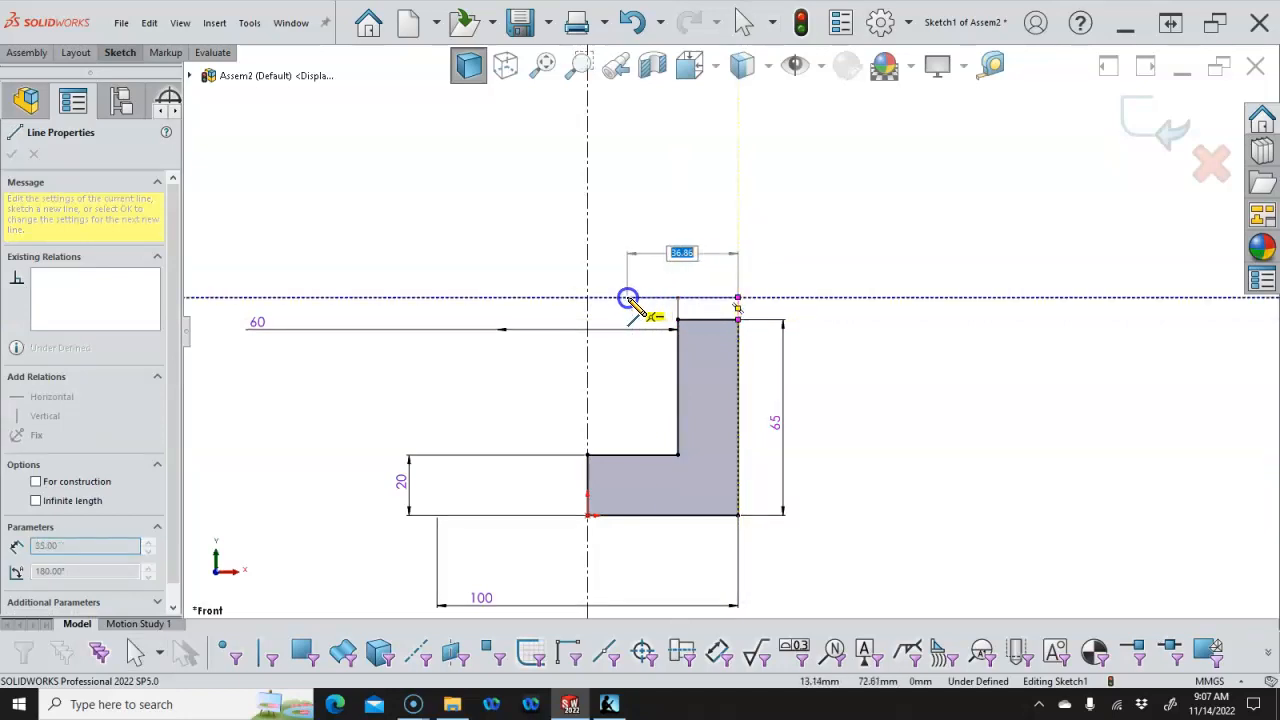
click(627, 297)
click(627, 255)
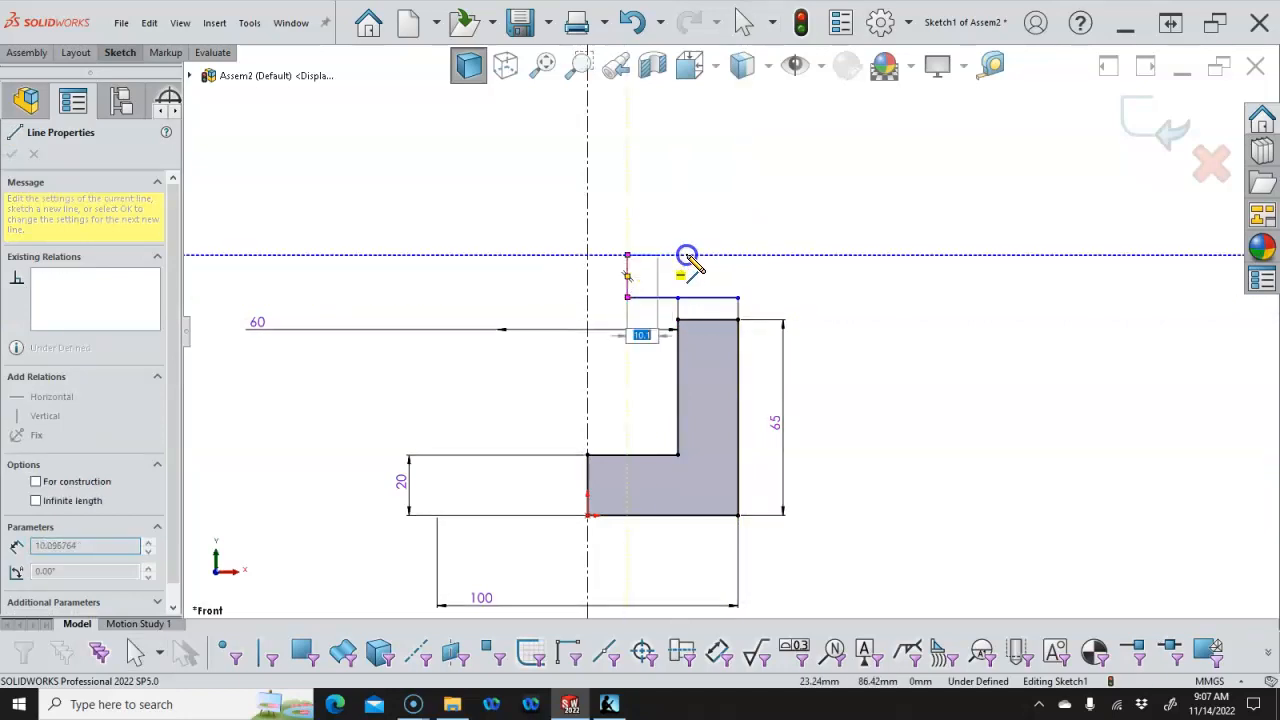
click(738, 256)
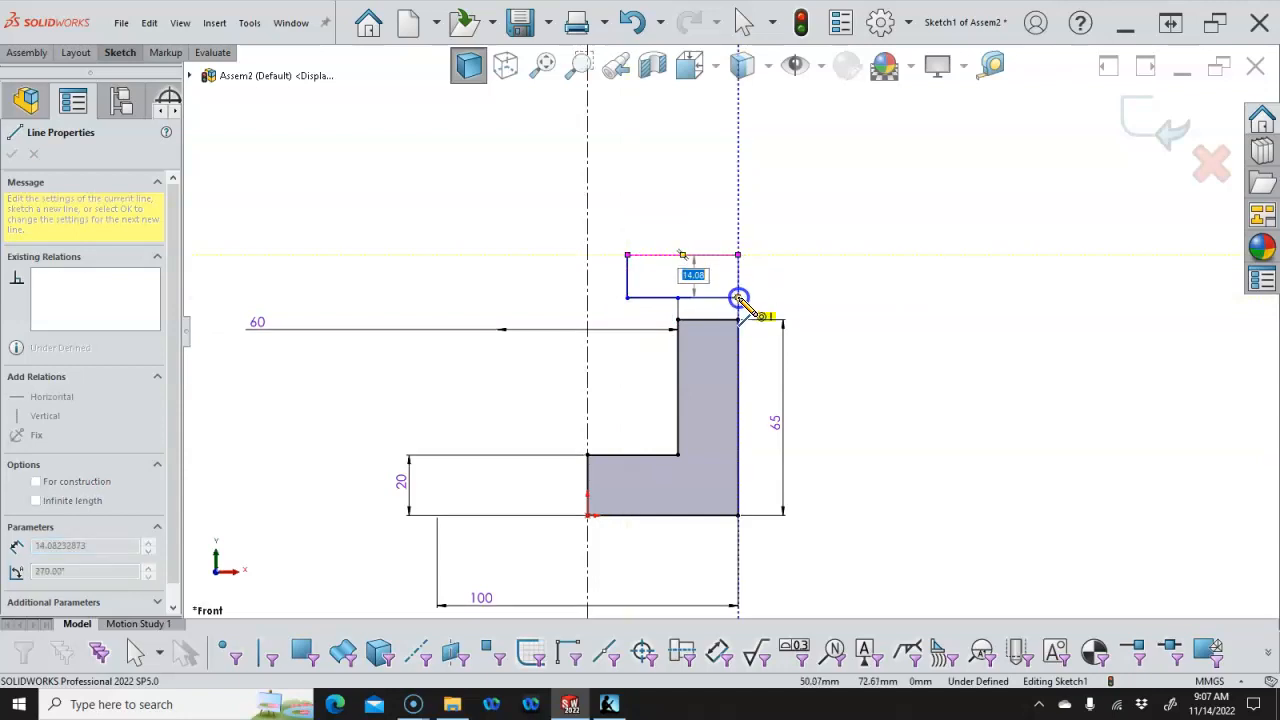
click(738, 297)
right_click(809, 294)
click(850, 306)
Dimension the short vertical line between the L-shaped profile and the upper rectangle to 3 mm
right_click(823, 232)
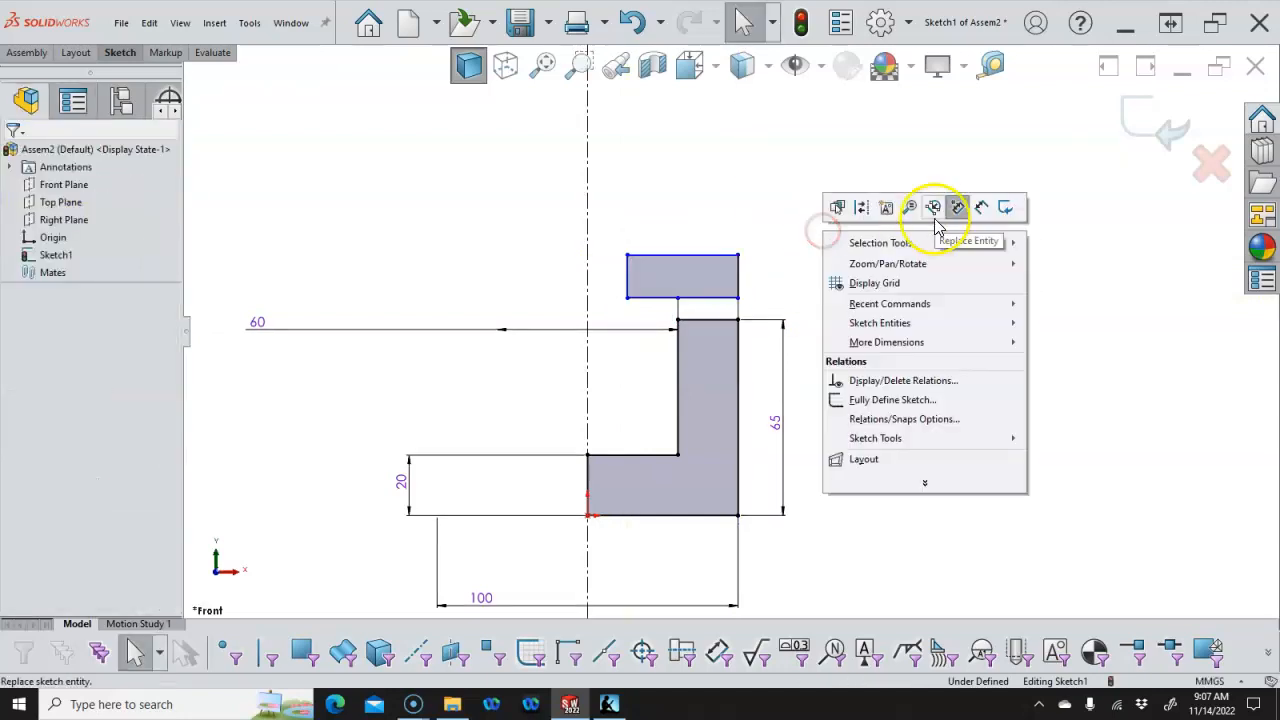
click(981, 206)
click(739, 309)
click(822, 360)
text(3)
key(Return)
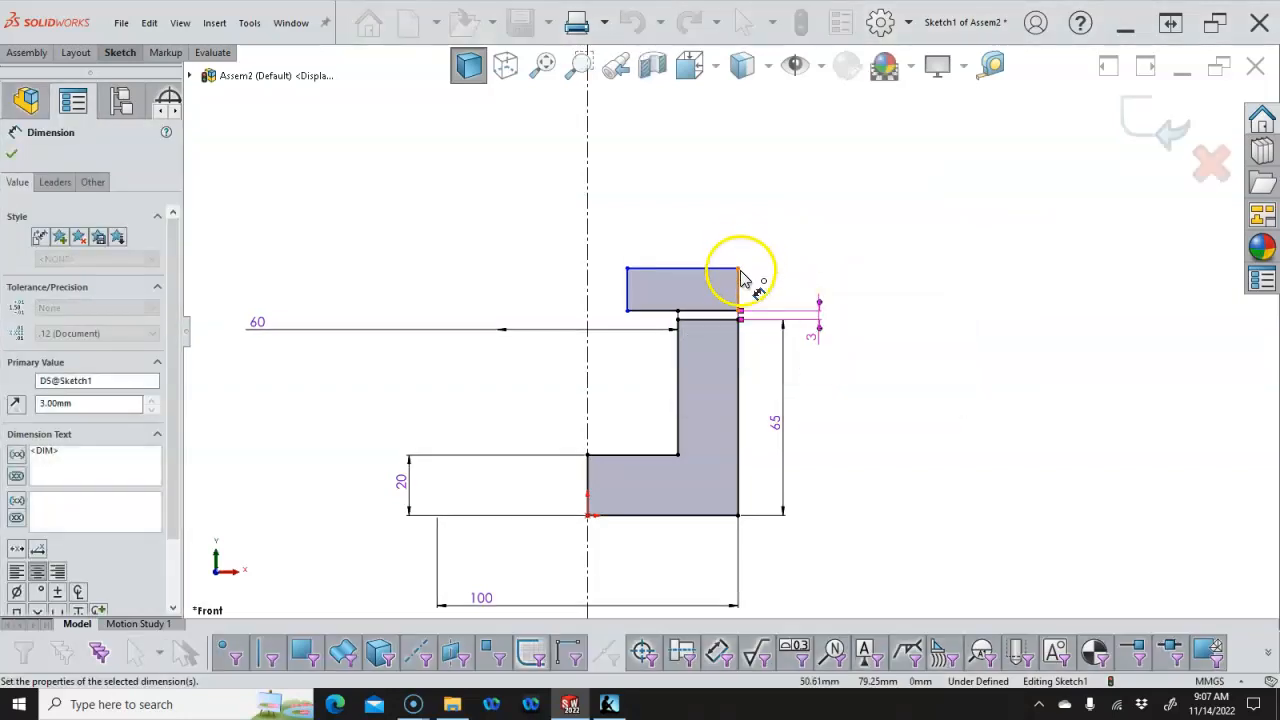
Dimension the outer vertical edge of the upper rectangle to 13 mm
click(740, 284)
click(862, 346)
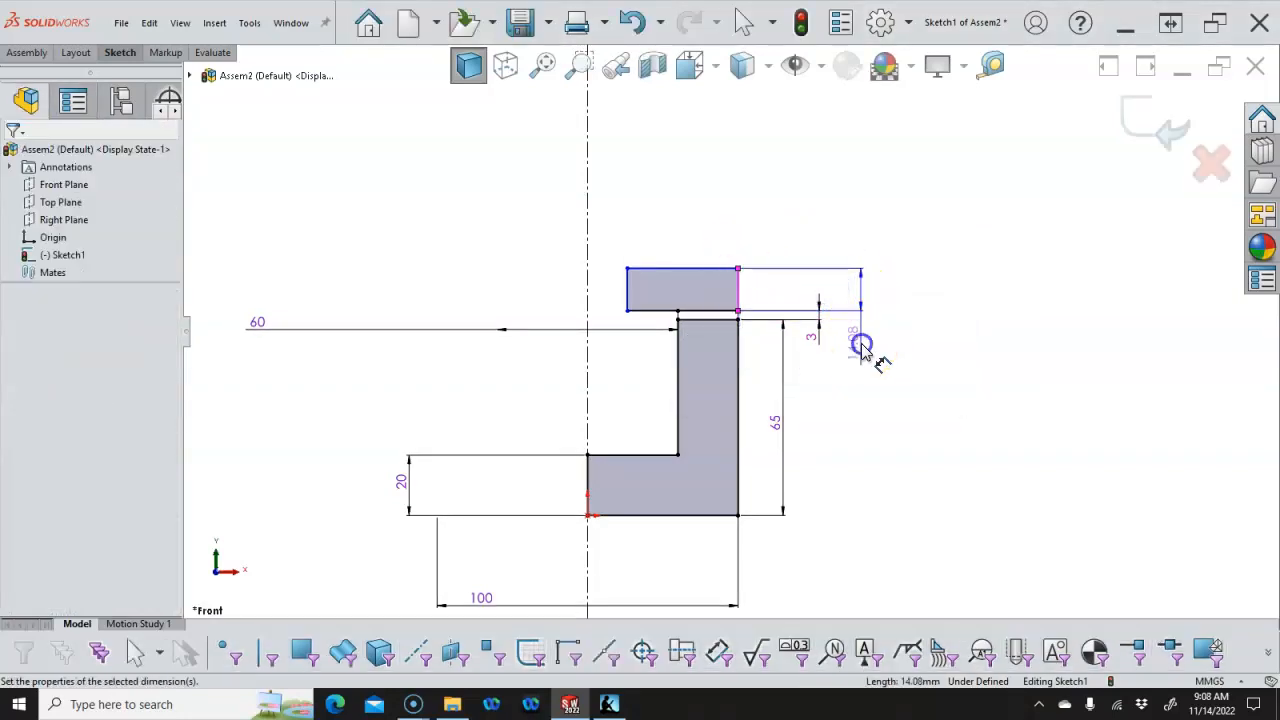
text(13)
click(855, 303)
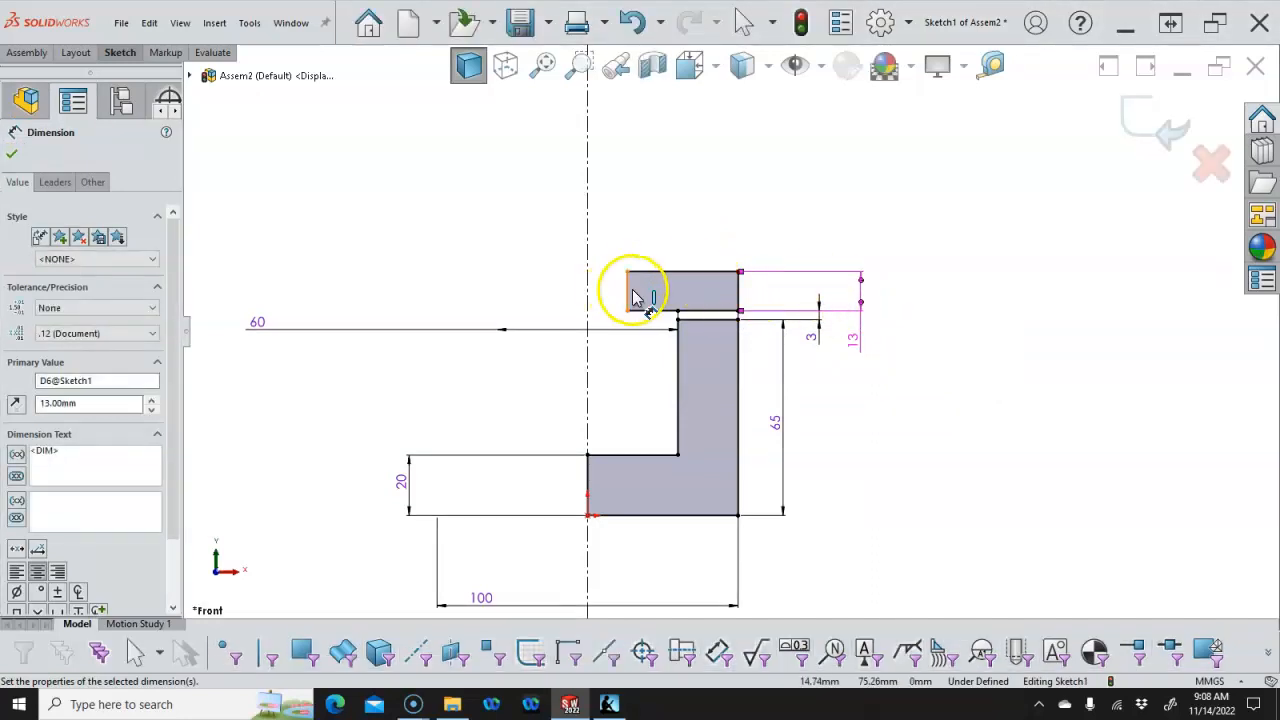
Dimension the upper rectangle's inner edge across the centerline as a diameter of 24-3 mm and end dimensioning
click(588, 285)
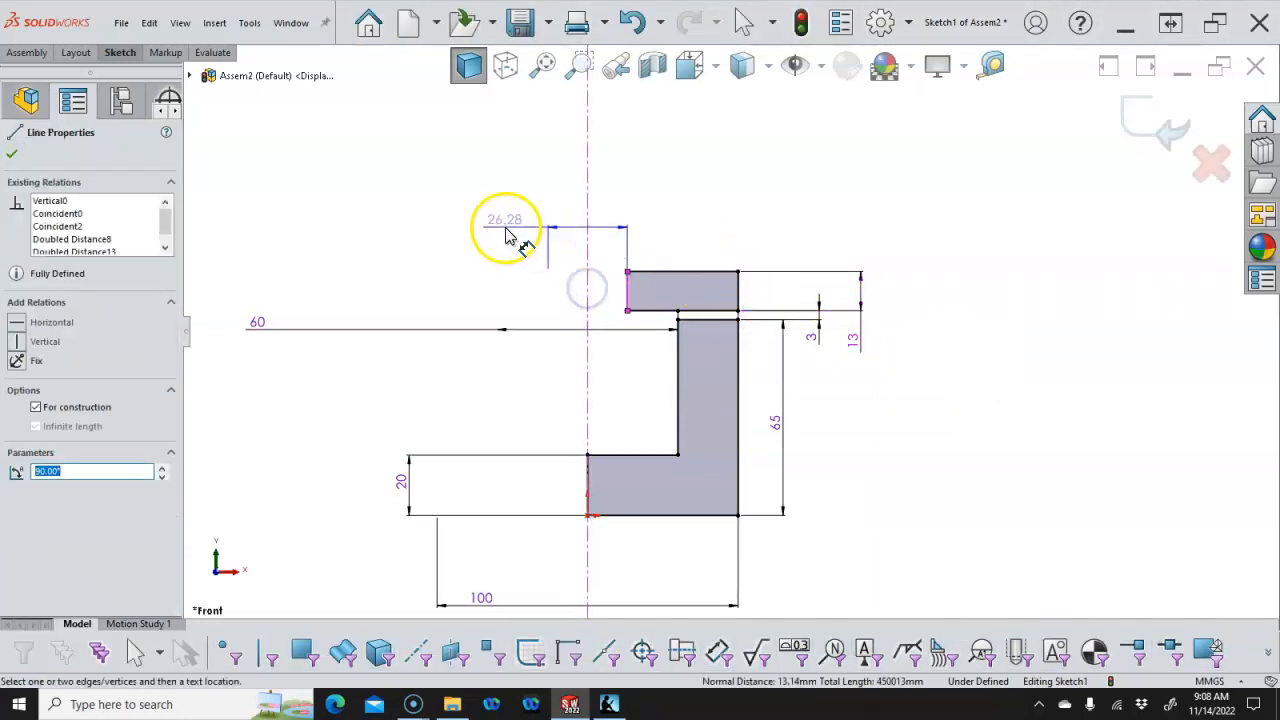
click(507, 230)
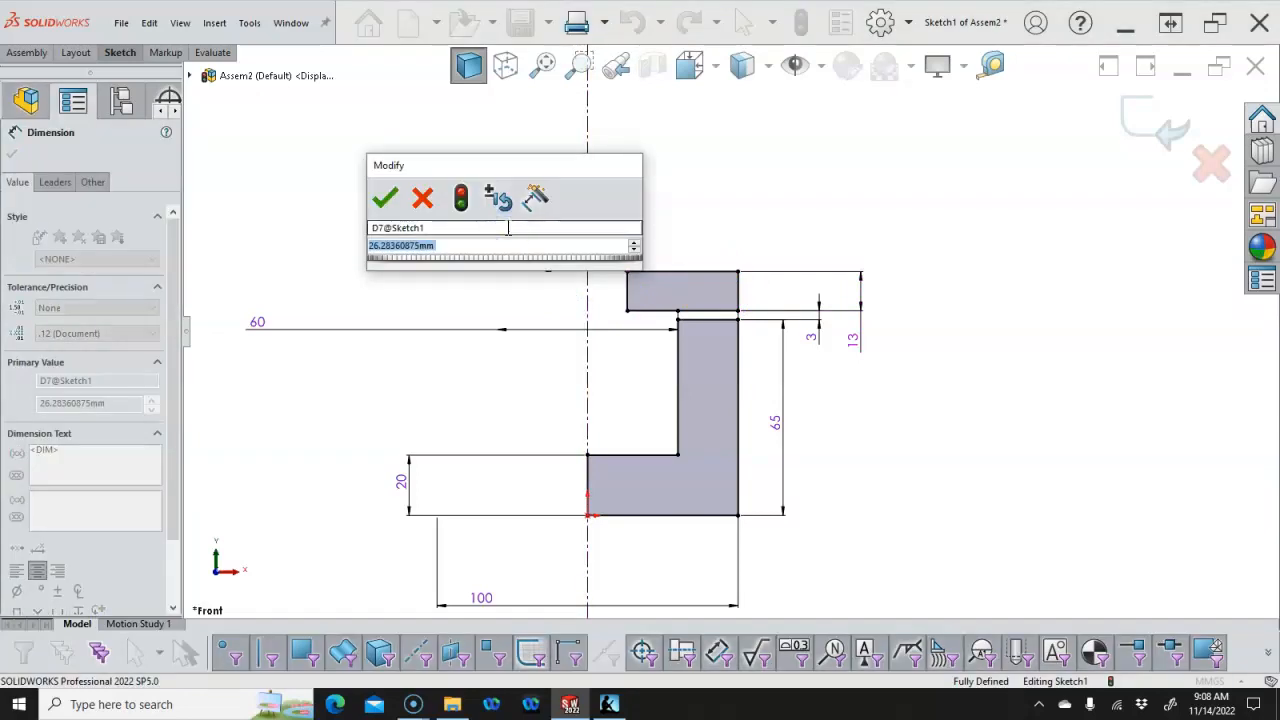
text(24-3)
key(Return)
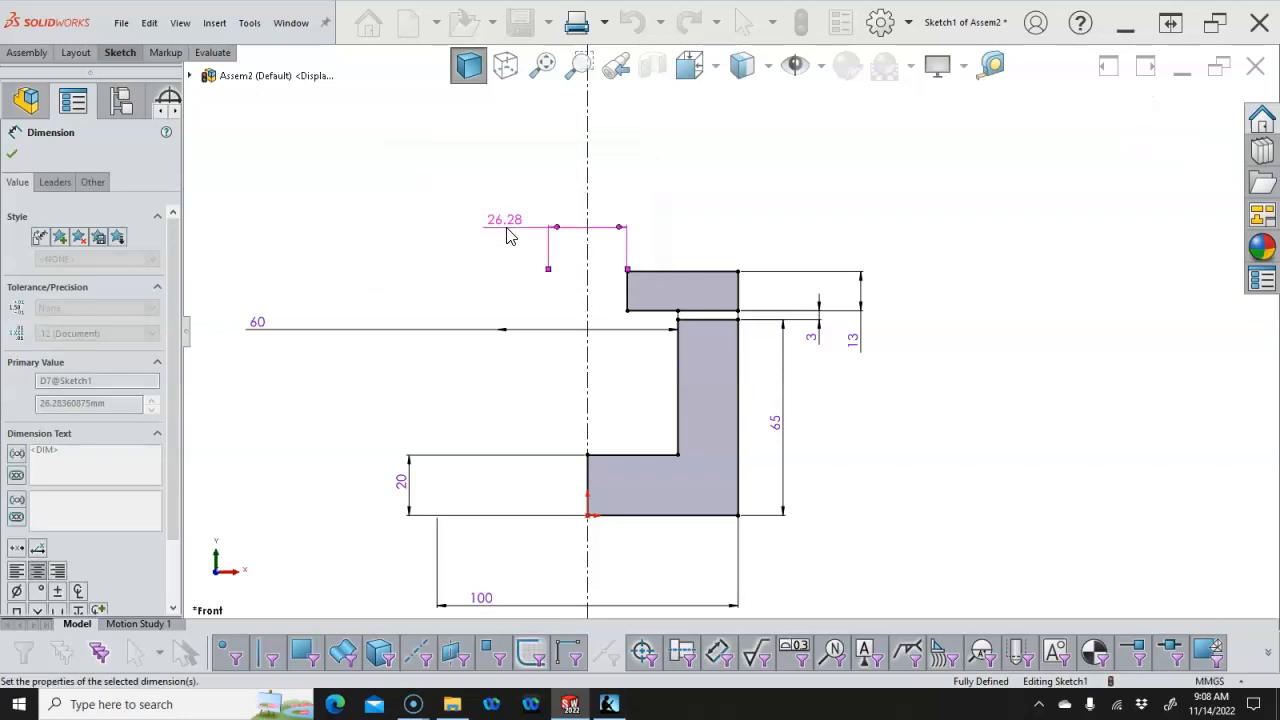
right_click(826, 191)
click(862, 260)
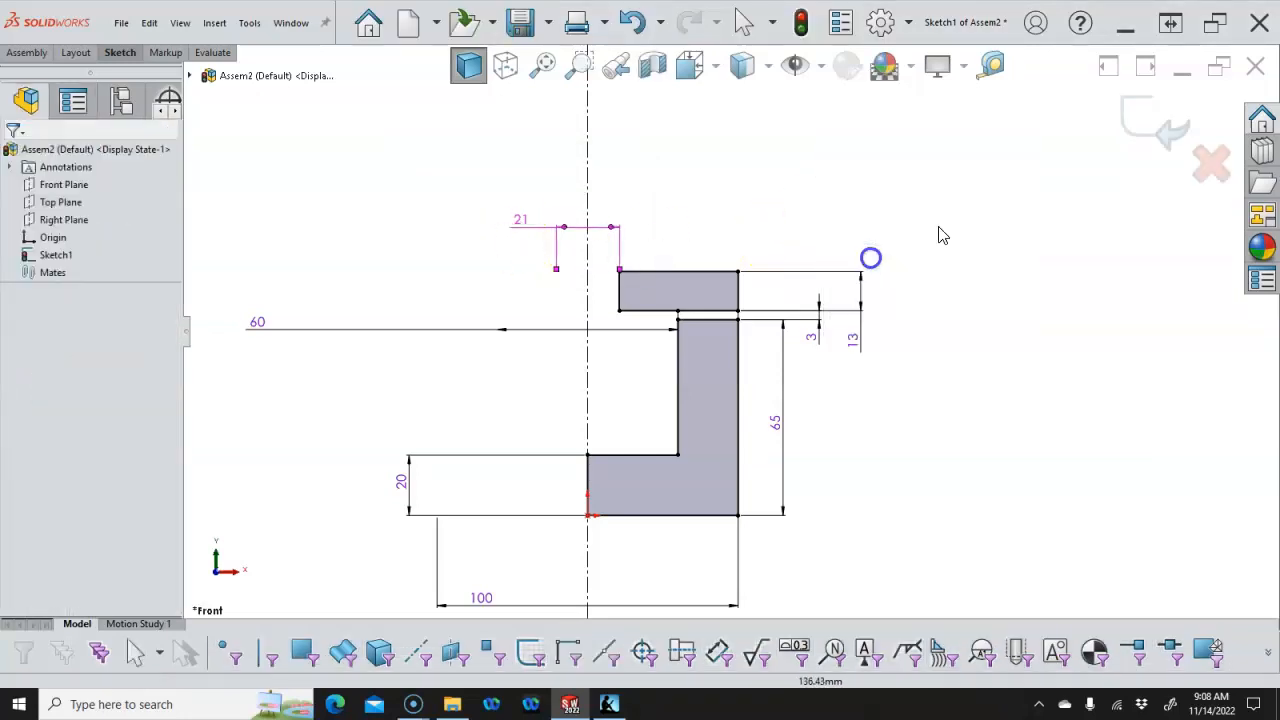
Exit the sketch and clear its selection
click(1145, 122)
scroll(886, 271, up, 2)
middle_drag(886, 271, 866, 369)
scroll(723, 380, down, 3)
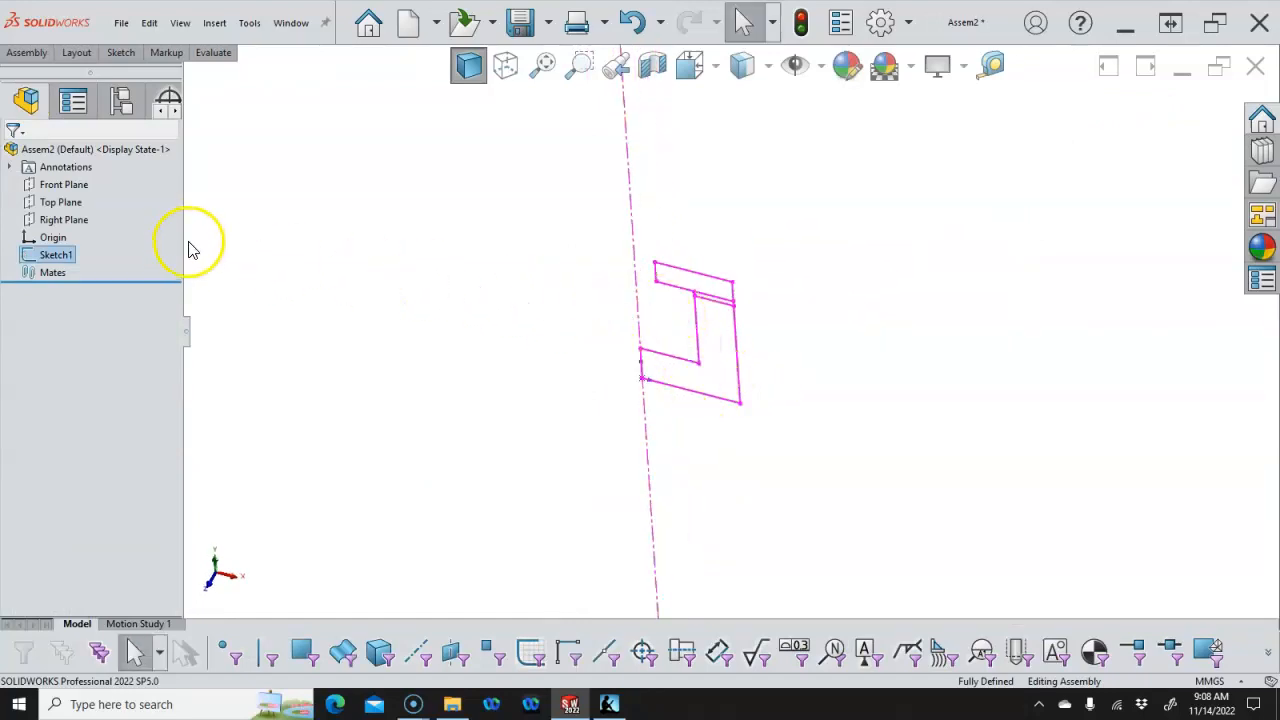
click(291, 257)
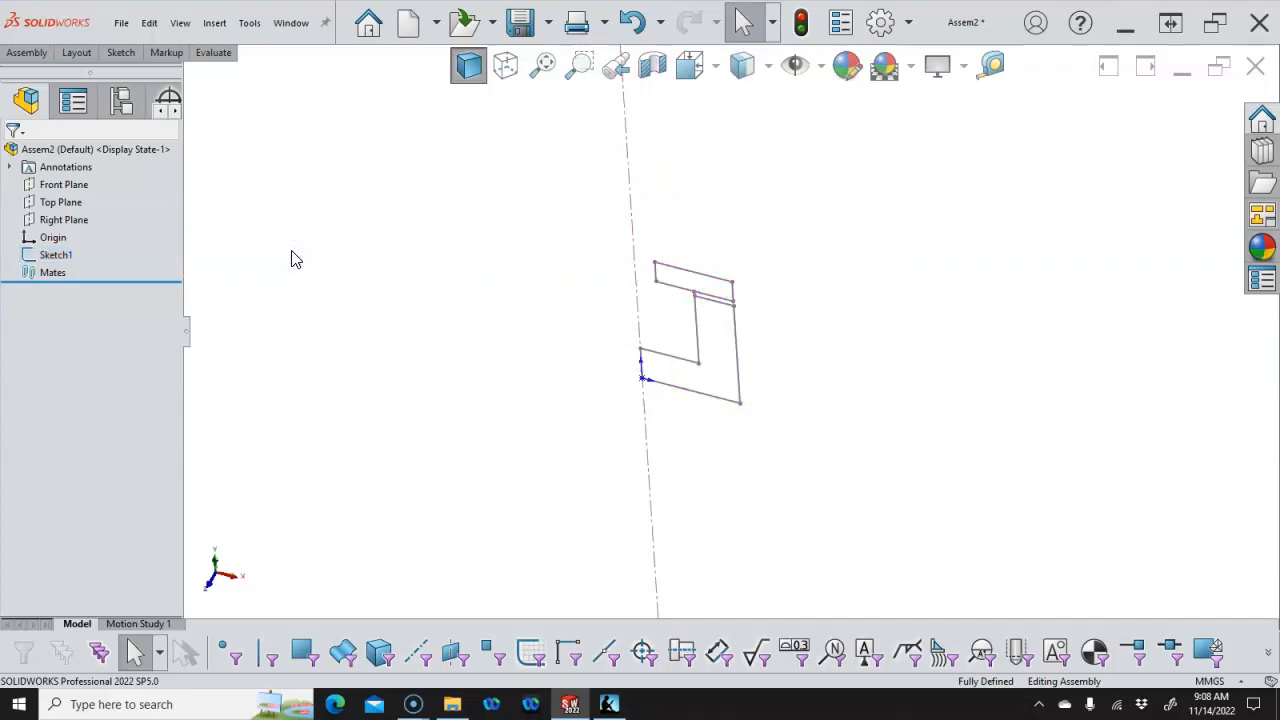
click(302, 243)
mouse_move(449, 254)
middle_down()
mouse_move(451, 269)
mouse_move(557, 266)
mouse_move(546, 281)
mouse_move(556, 262)
mouse_move(550, 272)
middle_up()
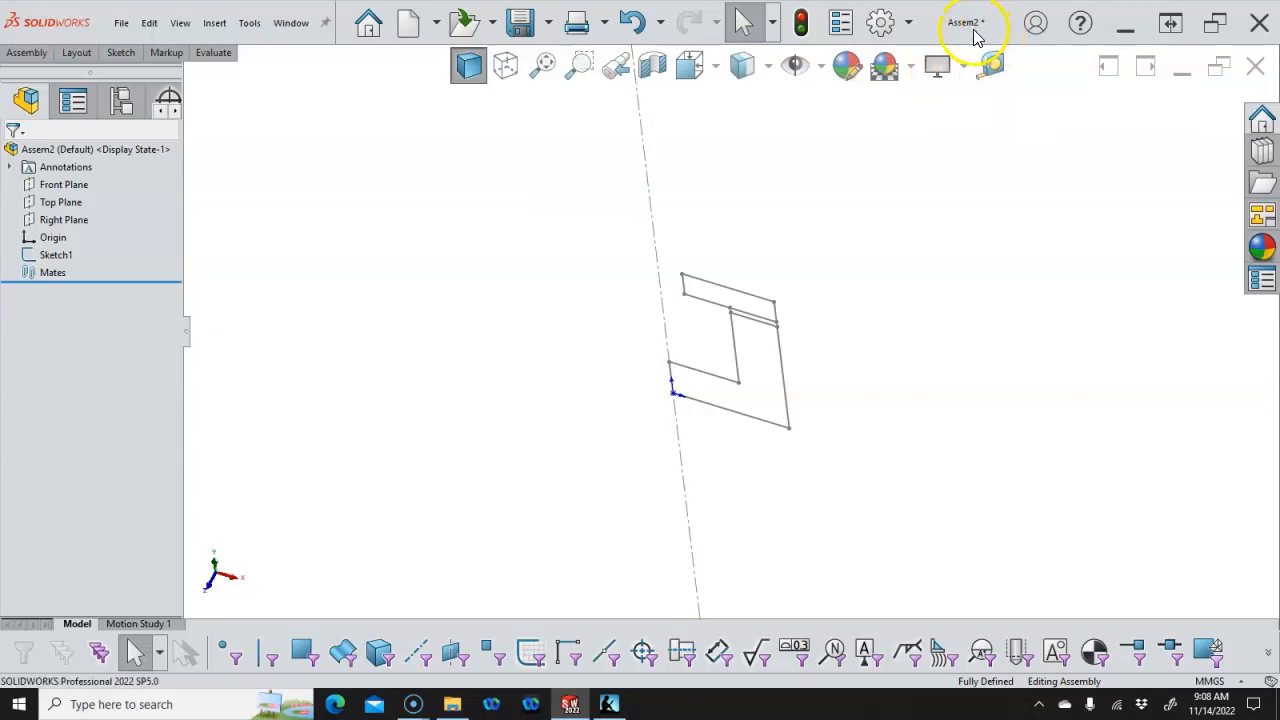
Save the assembly as TD Pressure Cylinder.SLDASM in the Assign07 folder under My Drive, 2022 Fall Assignments
click(520, 24)
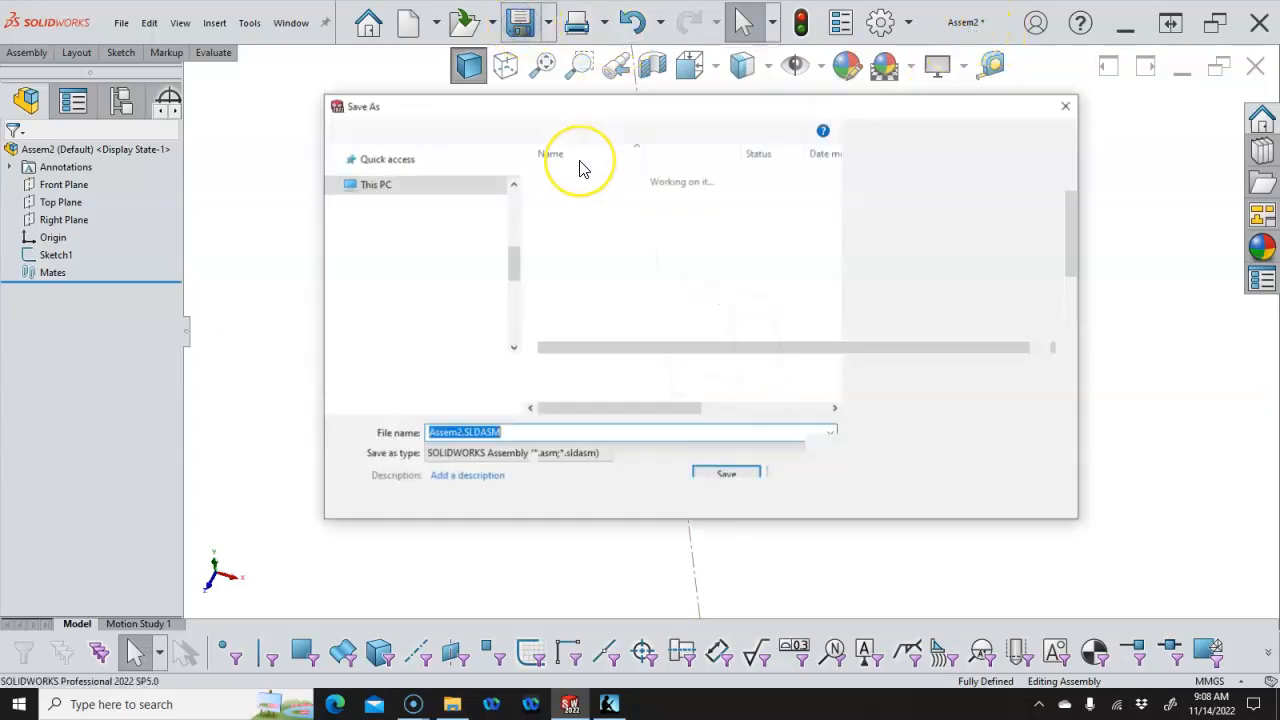
drag(517, 261, 516, 212)
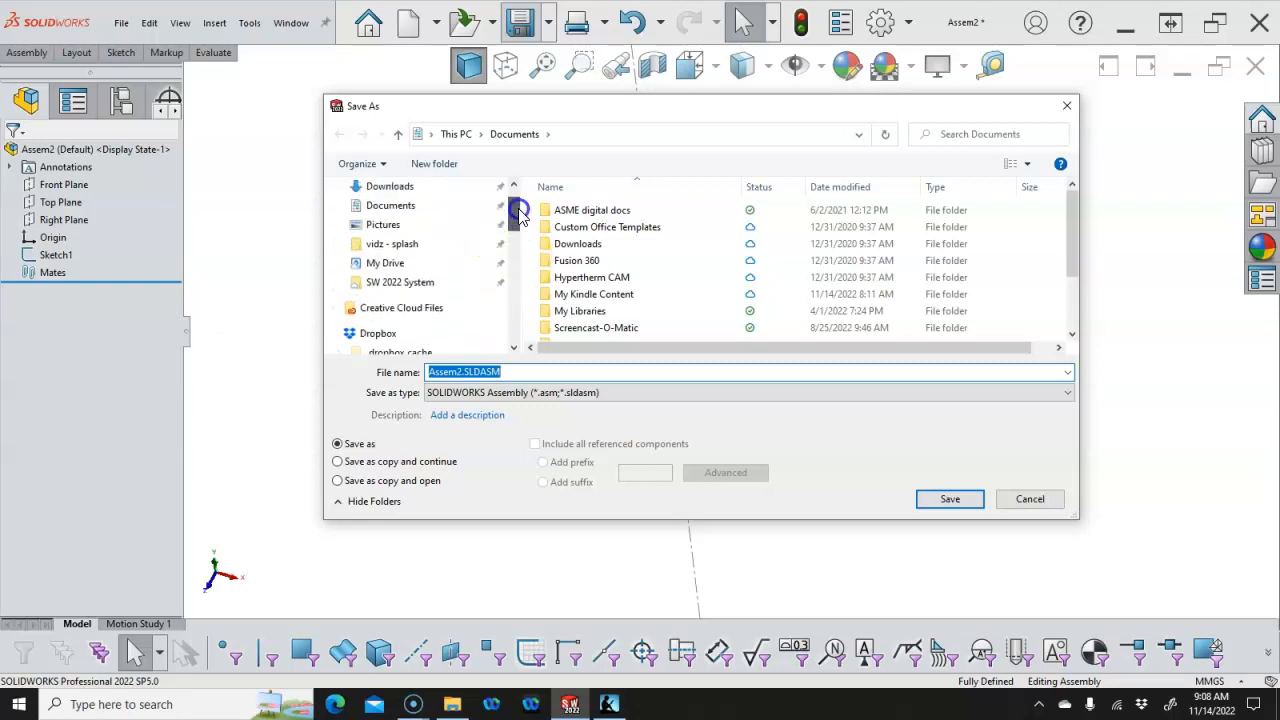
click(405, 265)
click(632, 218)
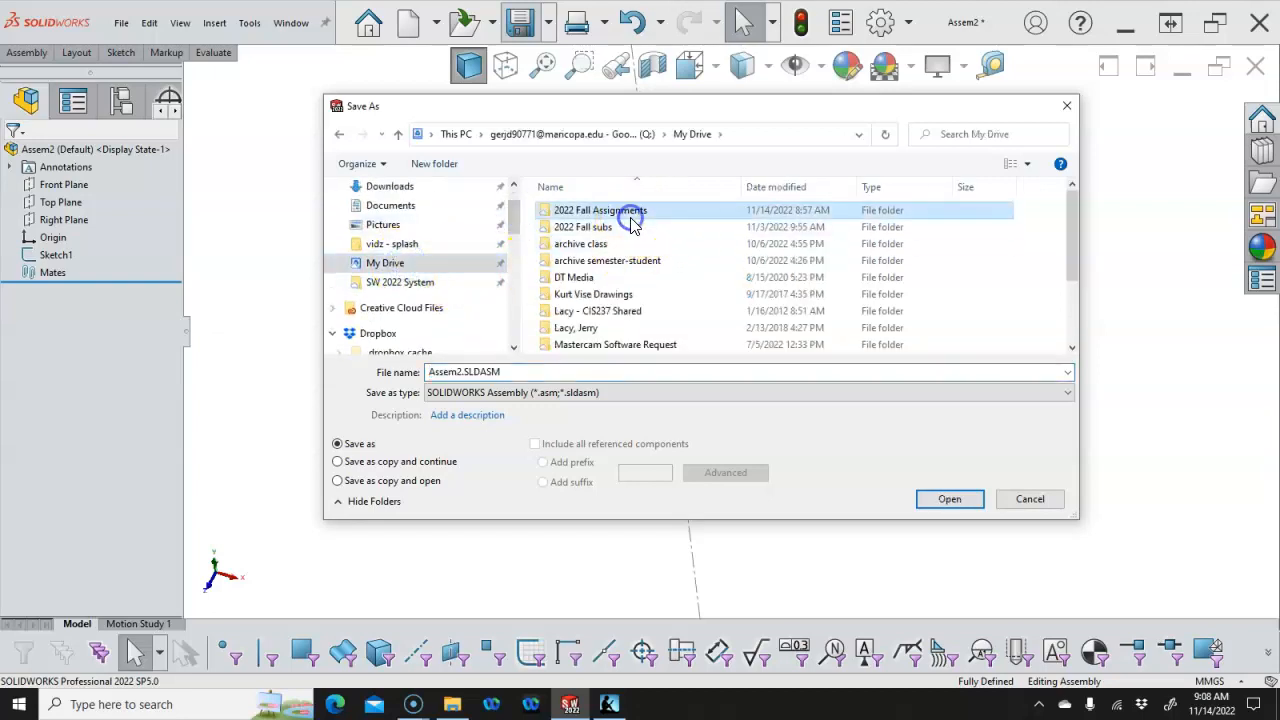
double_click(632, 218)
double_click(580, 311)
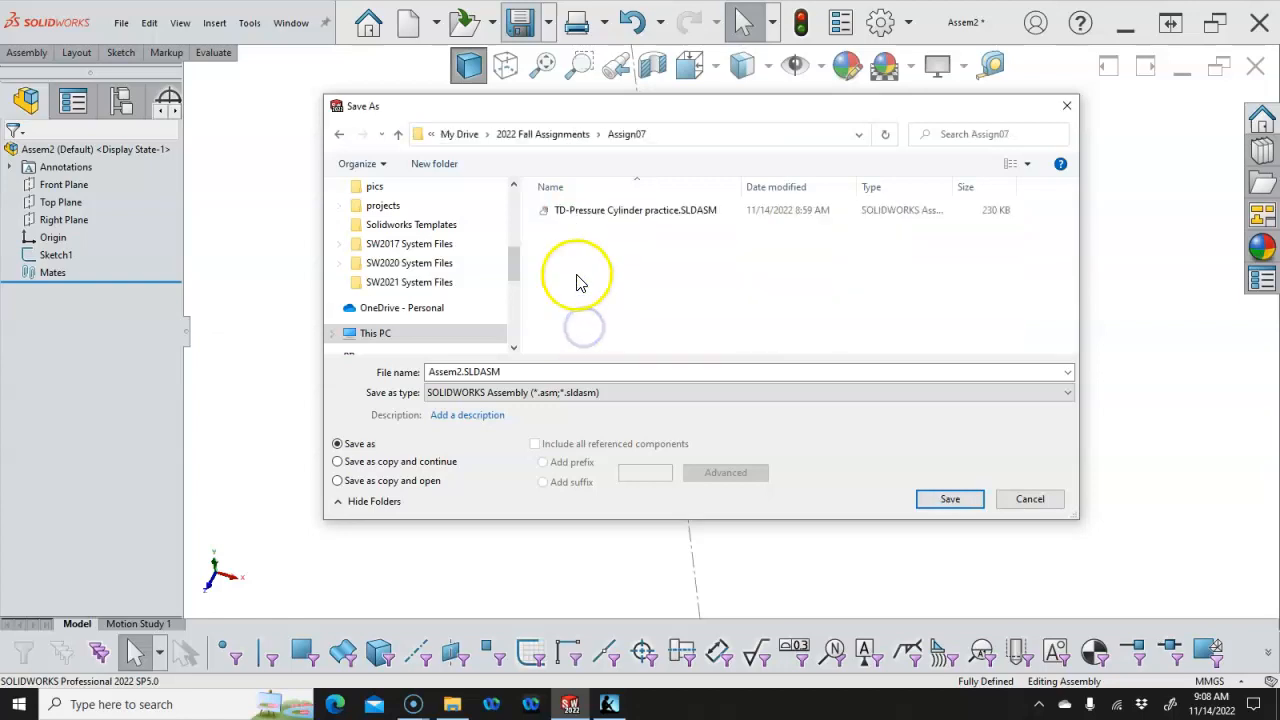
double_click(462, 372)
click(457, 372)
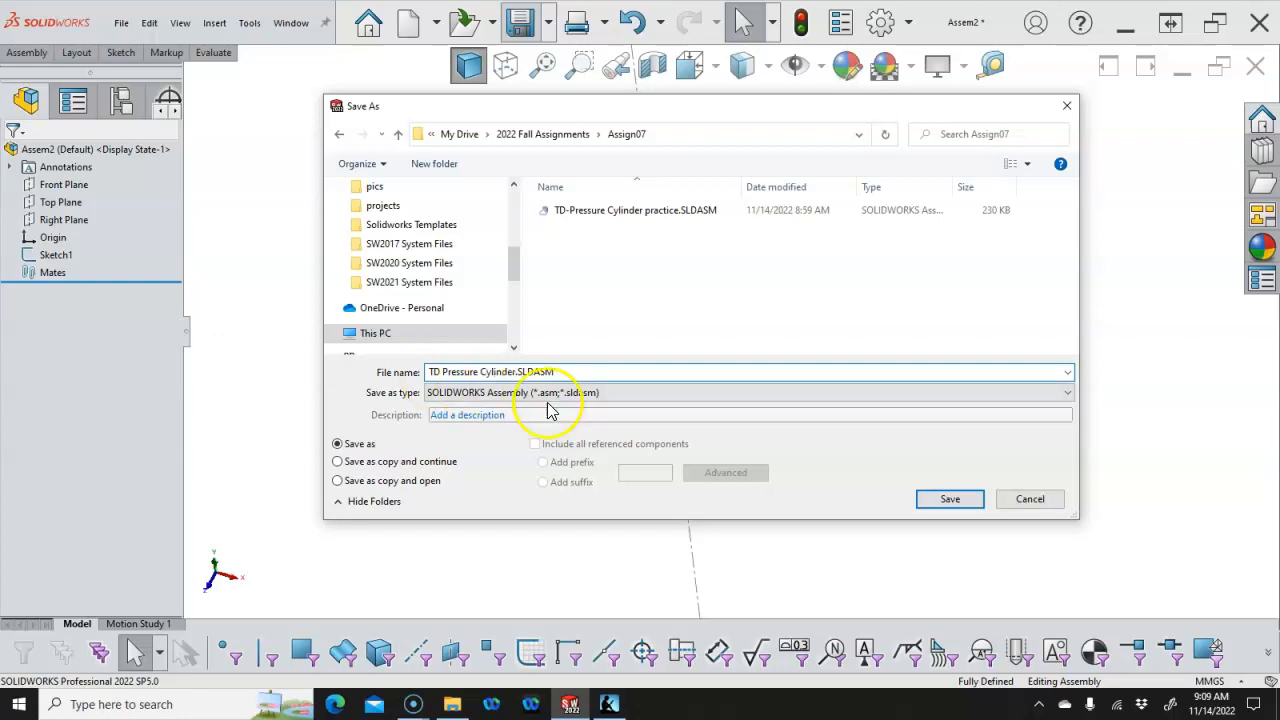
click(948, 499)
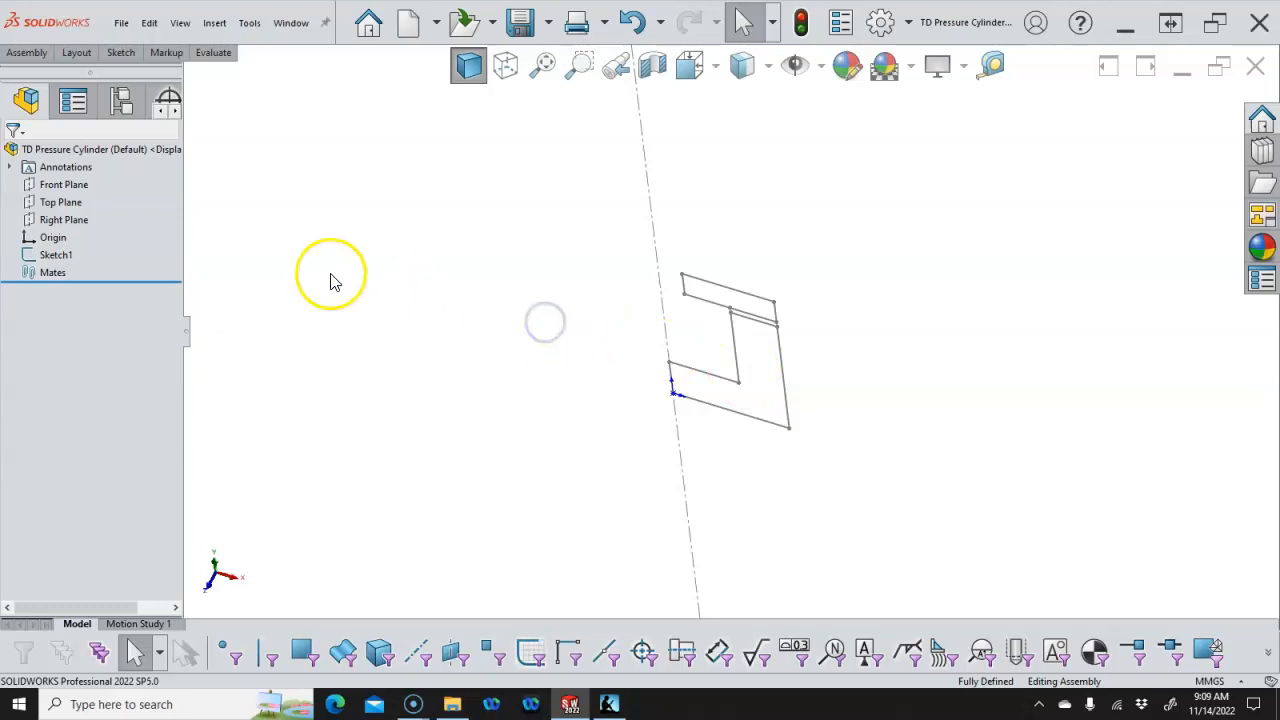
Rename Sketch1 as "rev envelope" and clear the selection
click(58, 254)
click(60, 254)
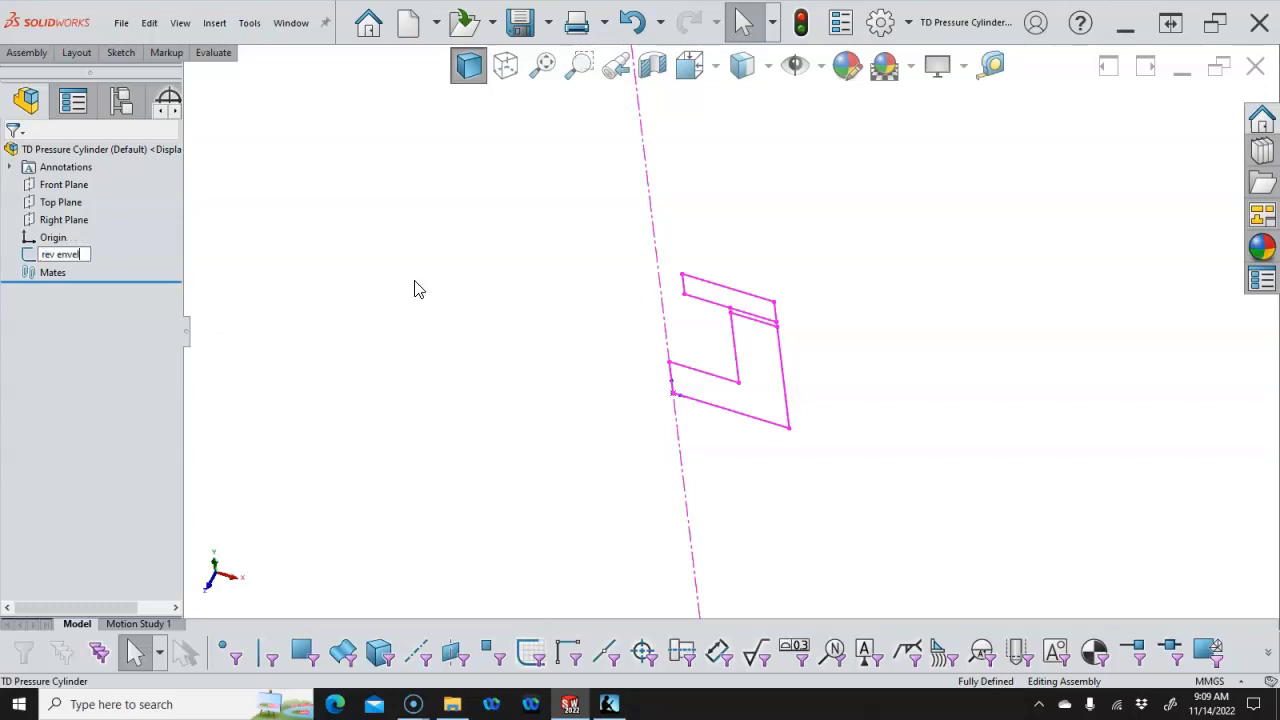
key(Return)
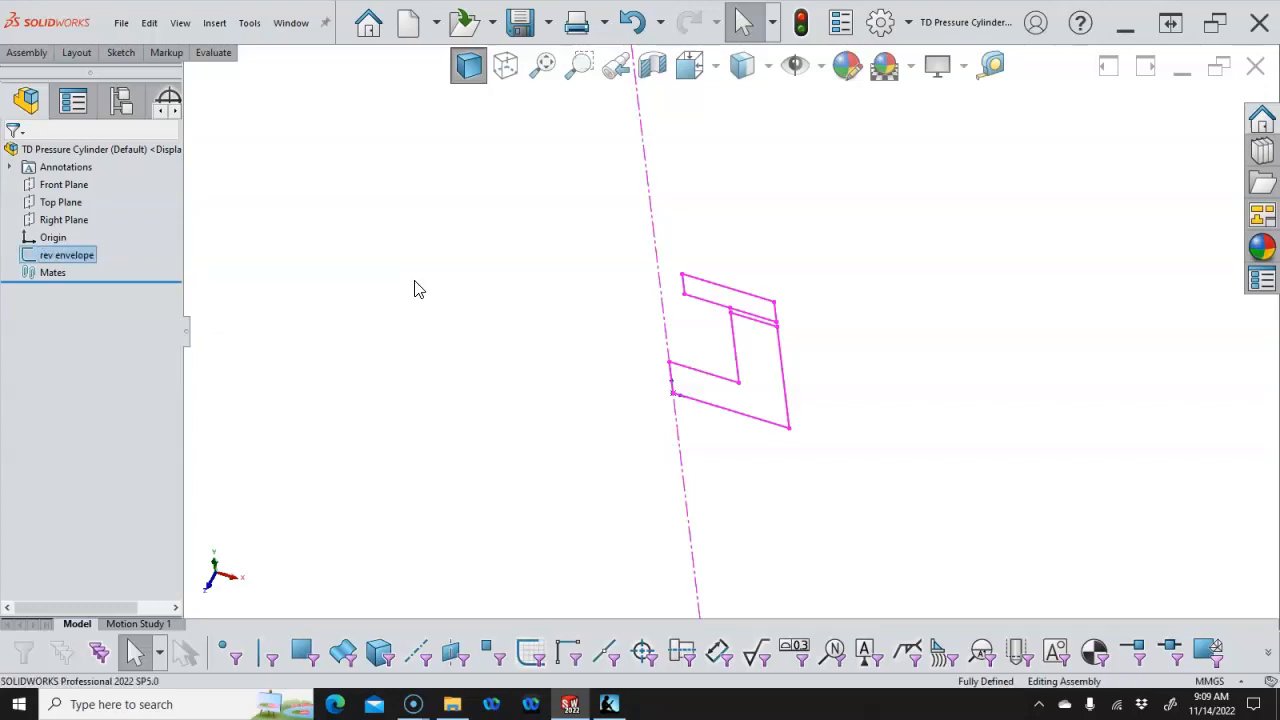
click(416, 286)
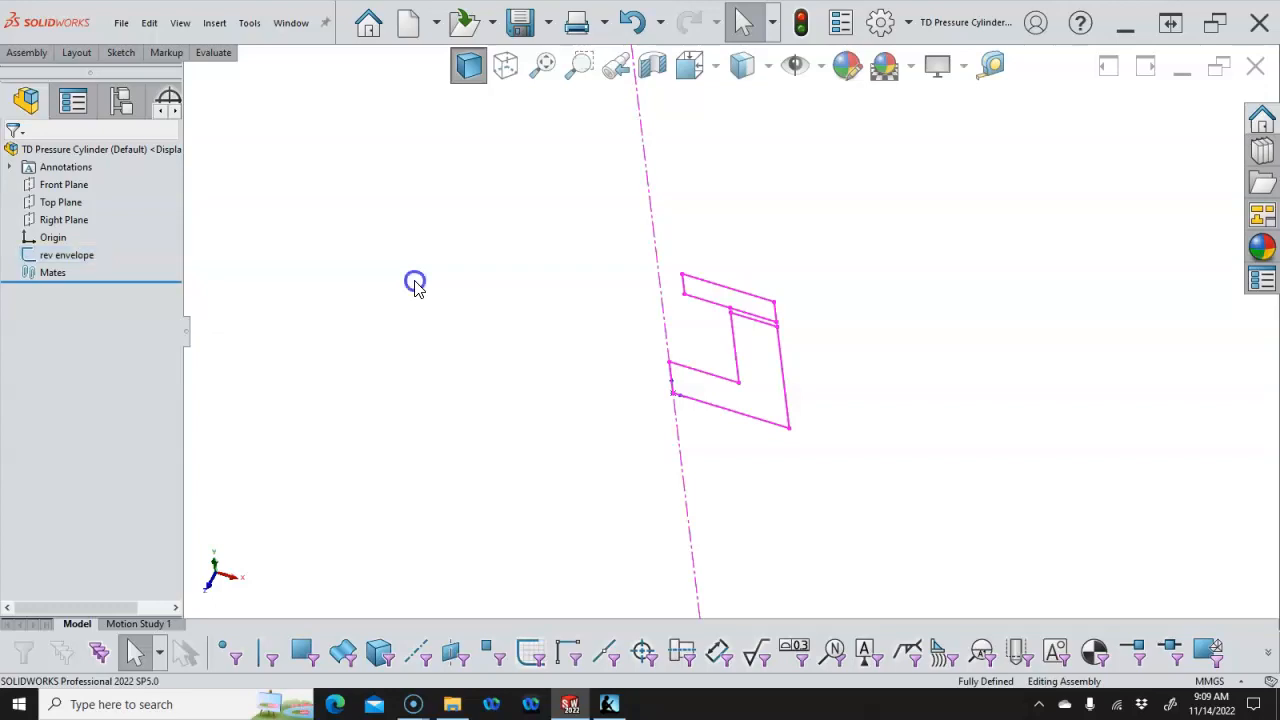
Start a sketch on the Top Plane and place a sketch point directly above the origin, ending the Point tool
click(82, 200)
click(95, 172)
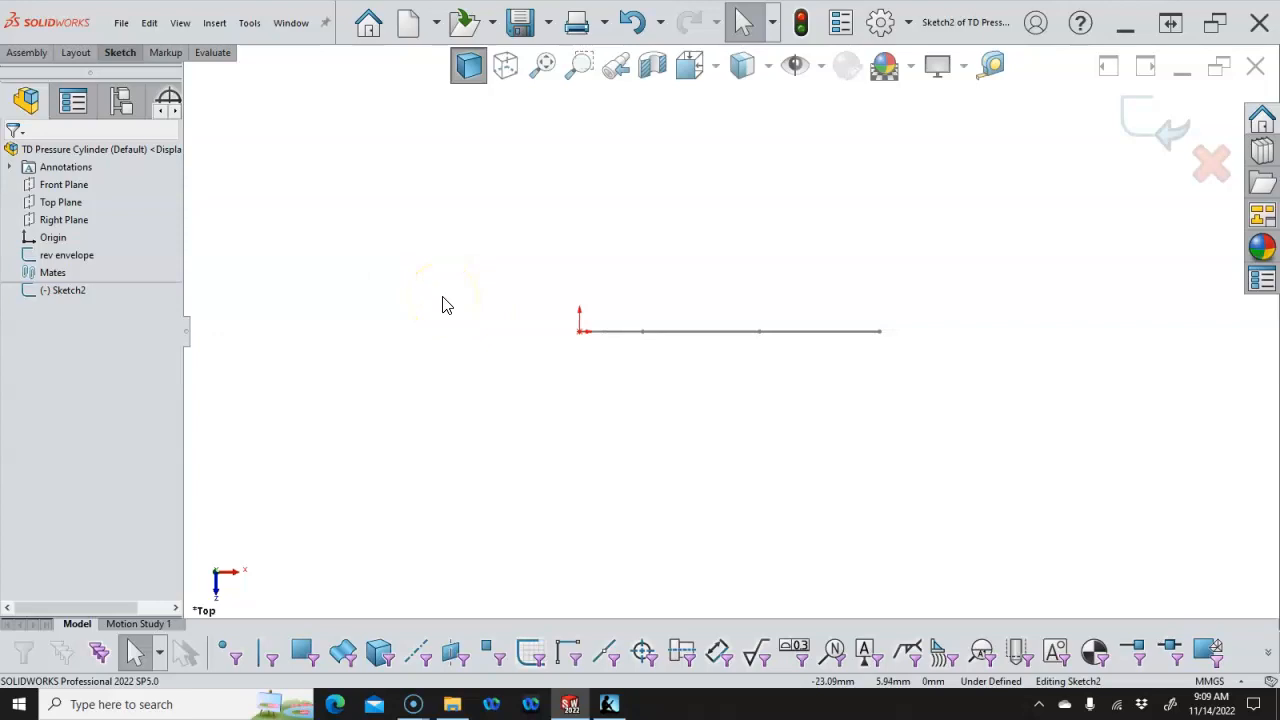
key(s)
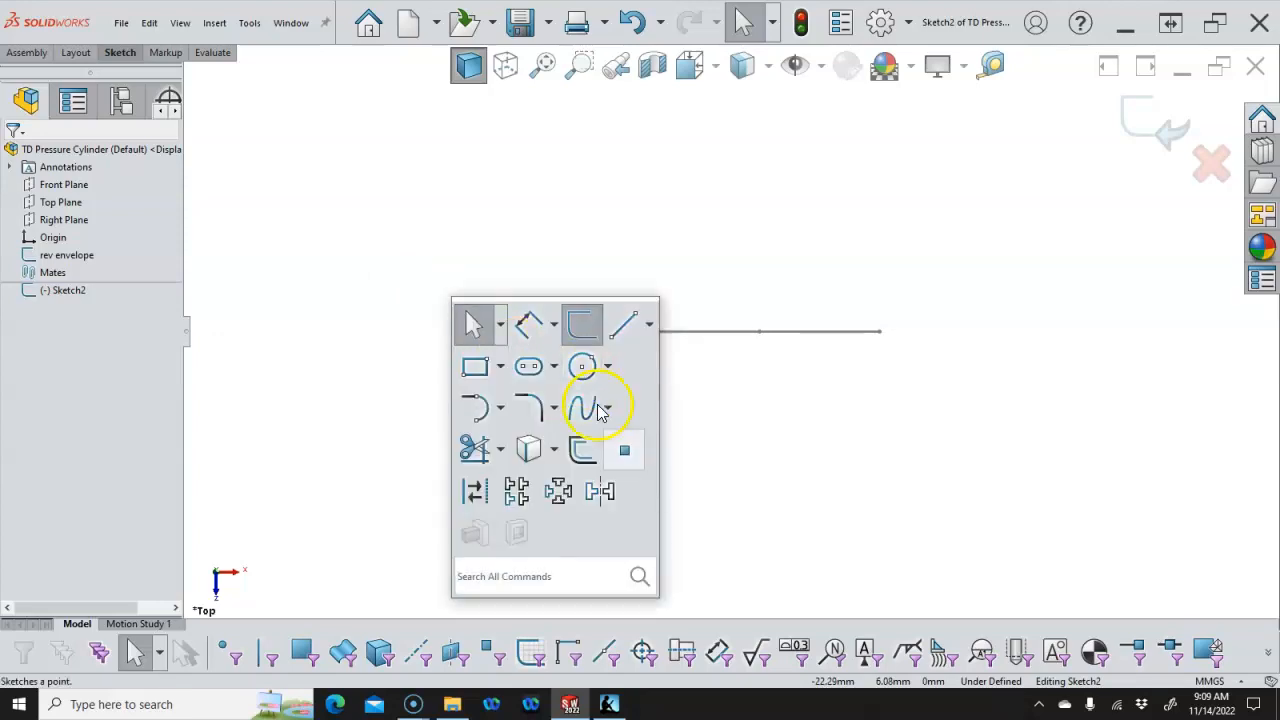
click(624, 450)
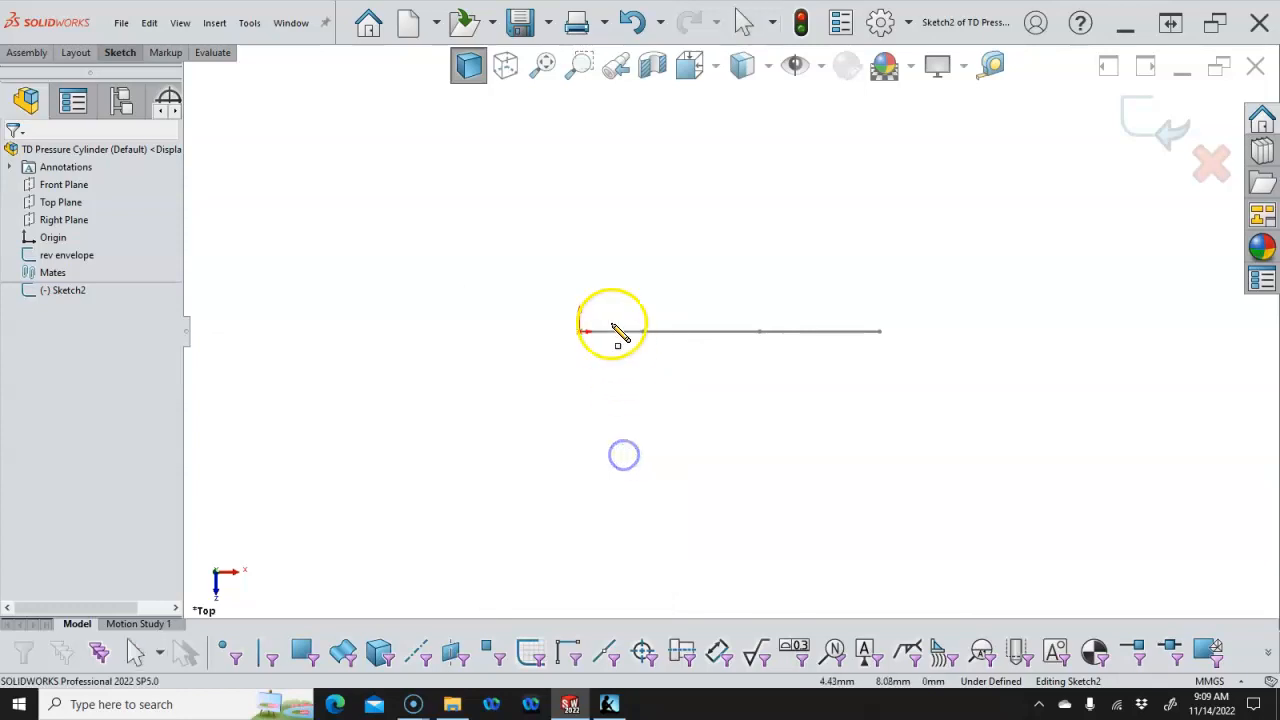
click(579, 155)
right_click(622, 178)
click(657, 192)
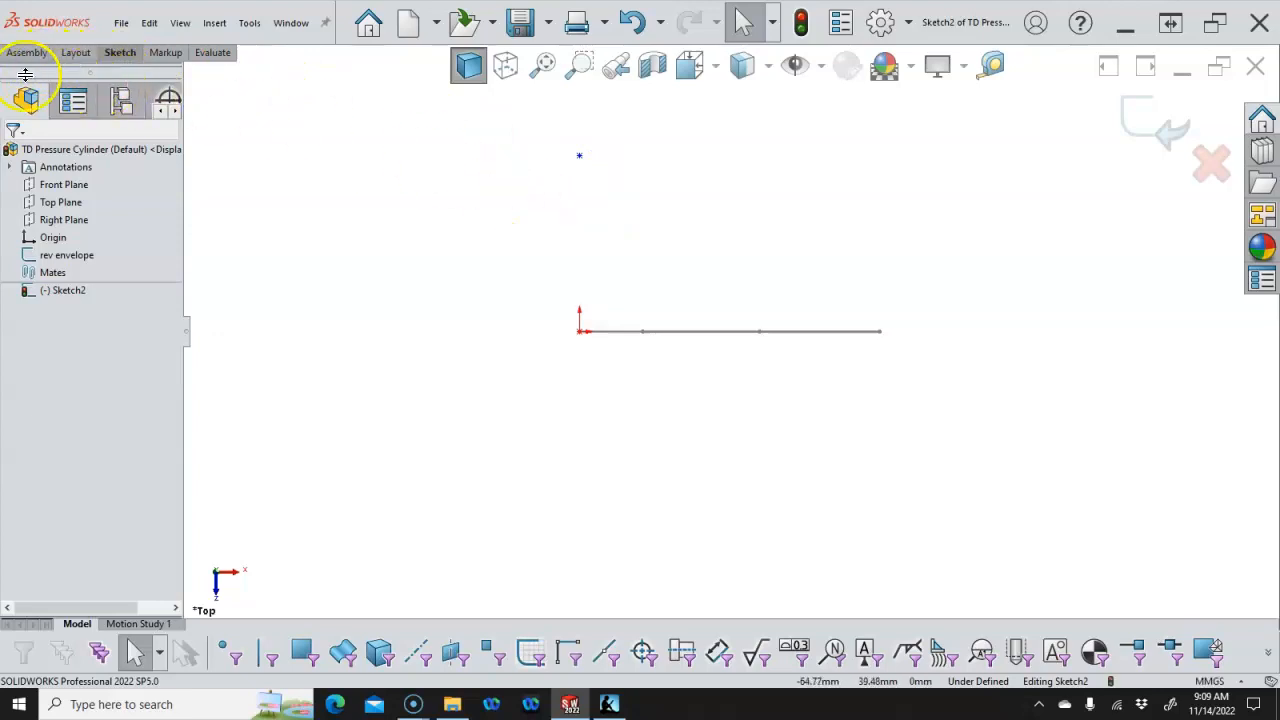
Set up a circular sketch pattern of the point around the origin with 8 equally spaced instances over 360 degrees
click(120, 52)
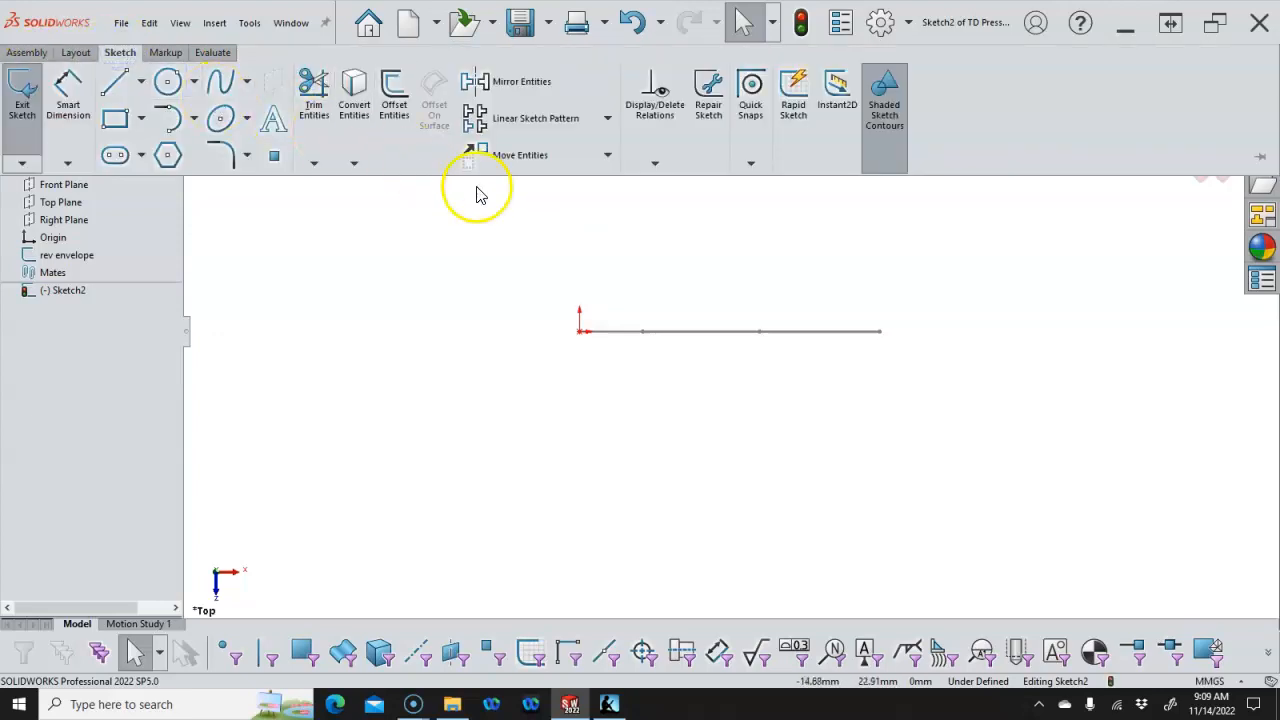
click(607, 119)
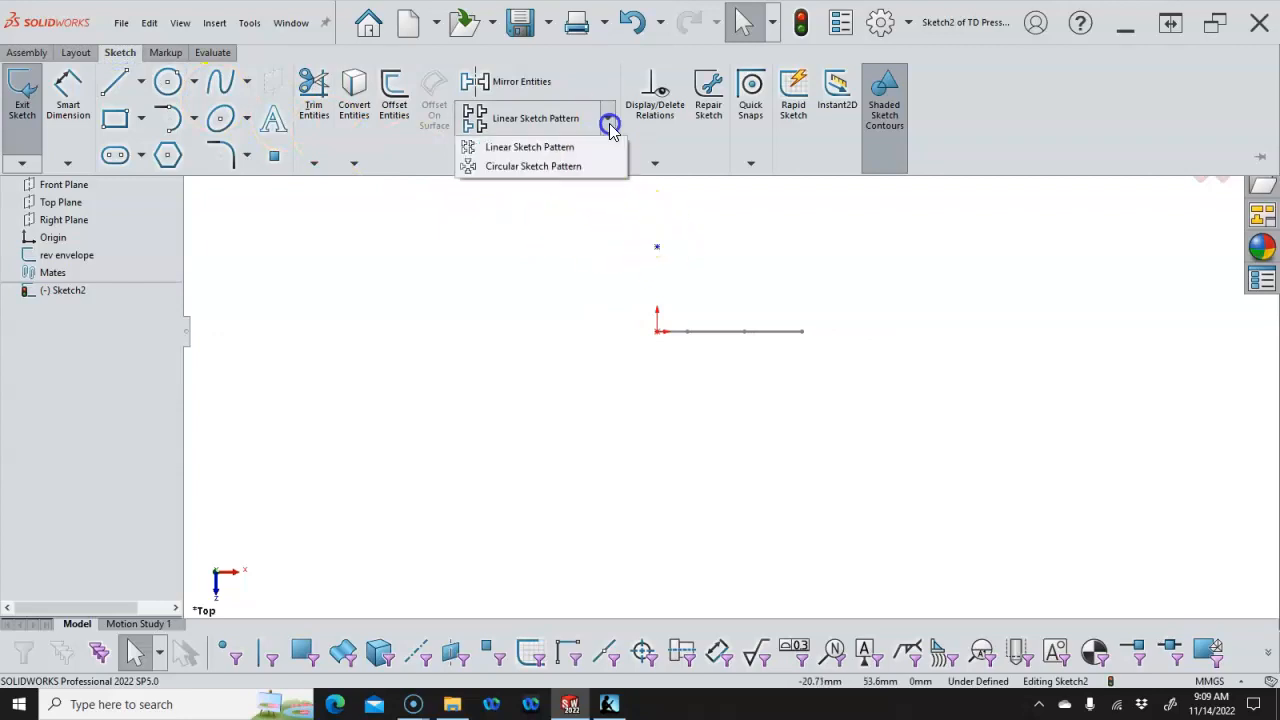
click(596, 168)
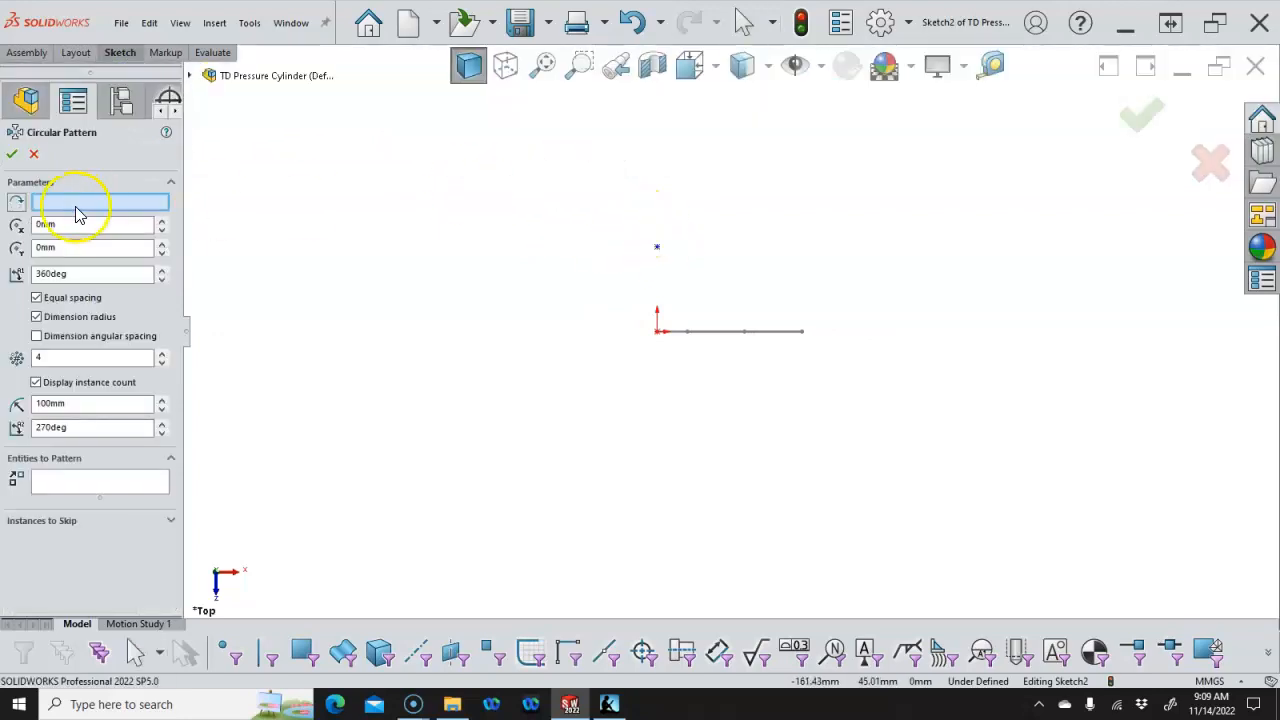
click(657, 331)
mouse_move(597, 330)
middle_down()
mouse_move(568, 198)
mouse_move(580, 264)
middle_up()
scroll(700, 342, down, 2)
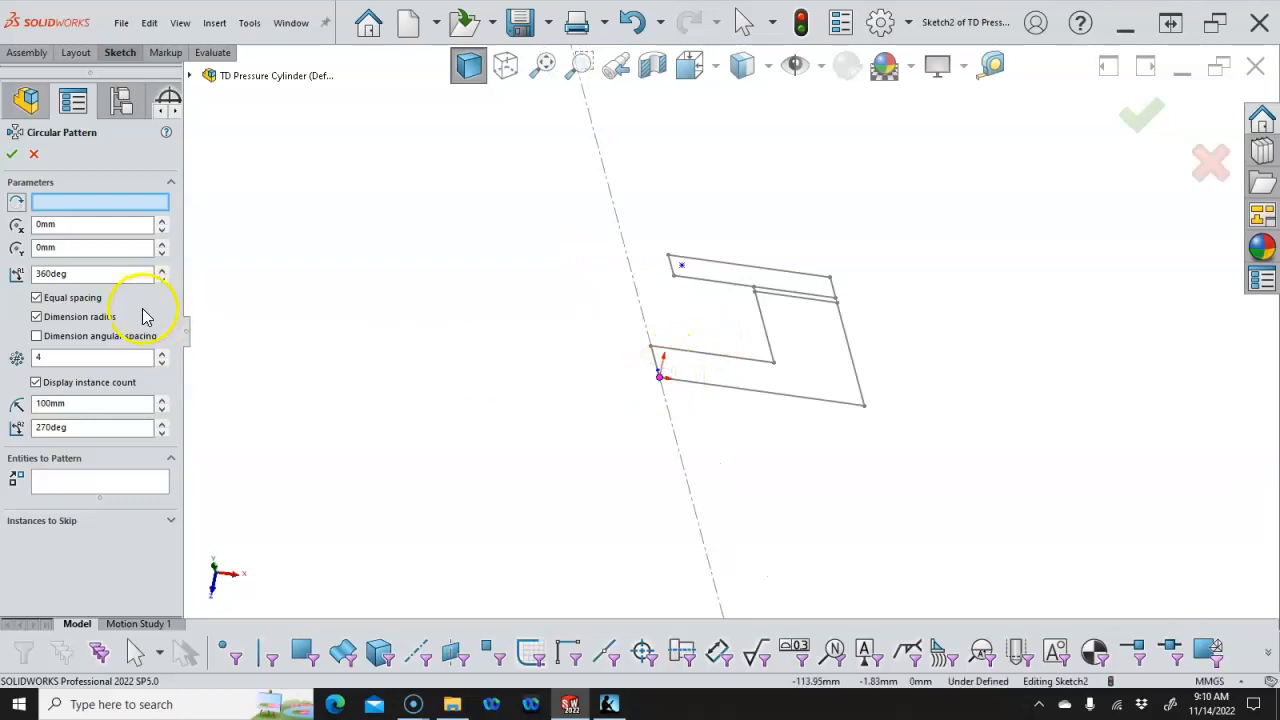
click(55, 356)
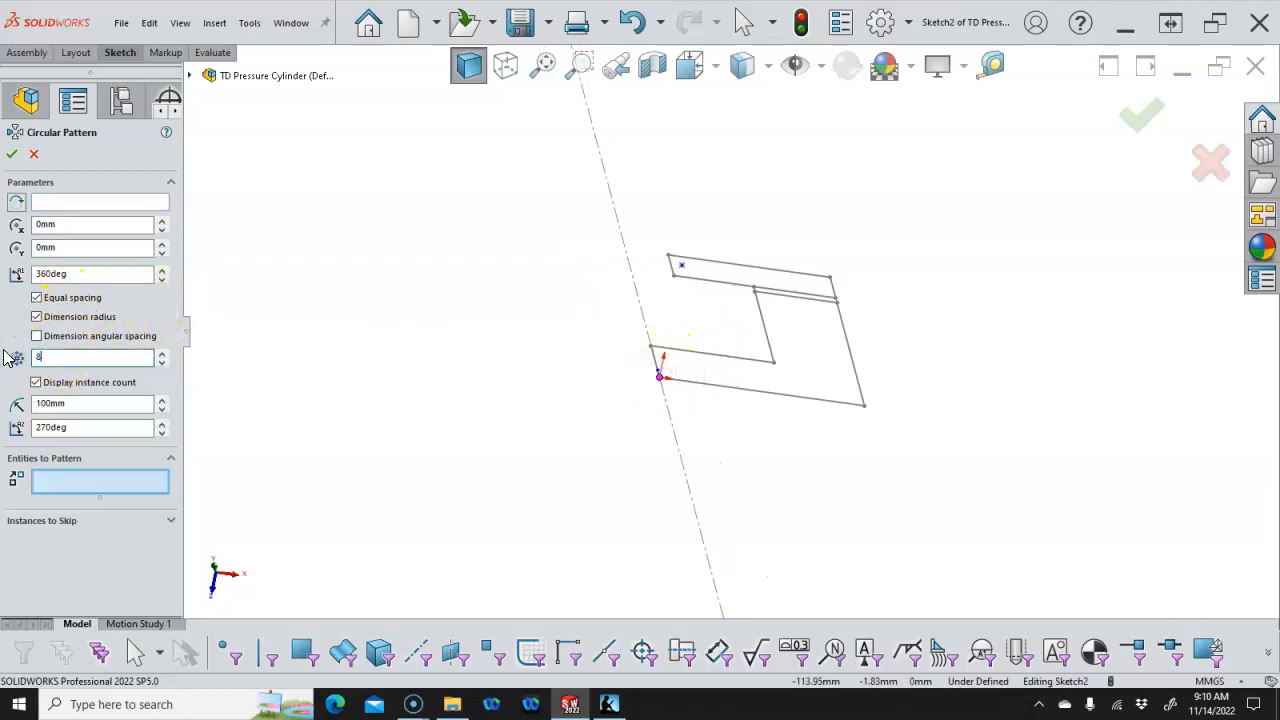
click(115, 478)
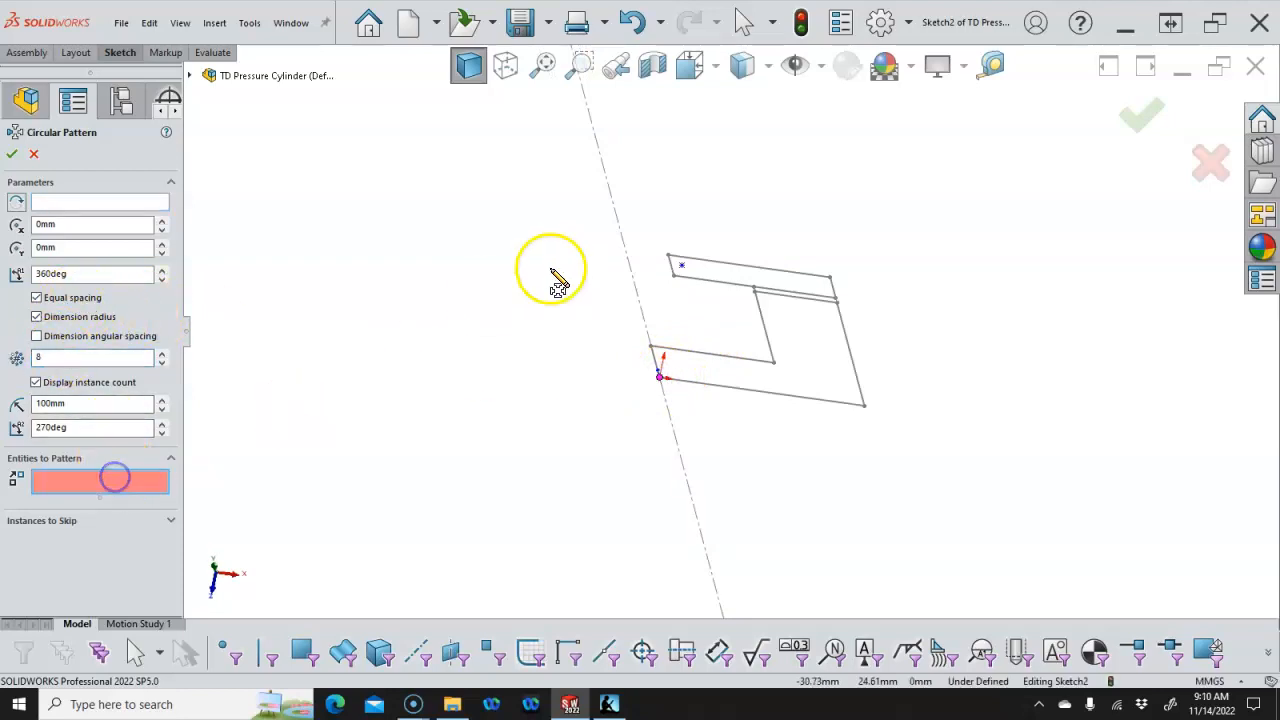
click(681, 266)
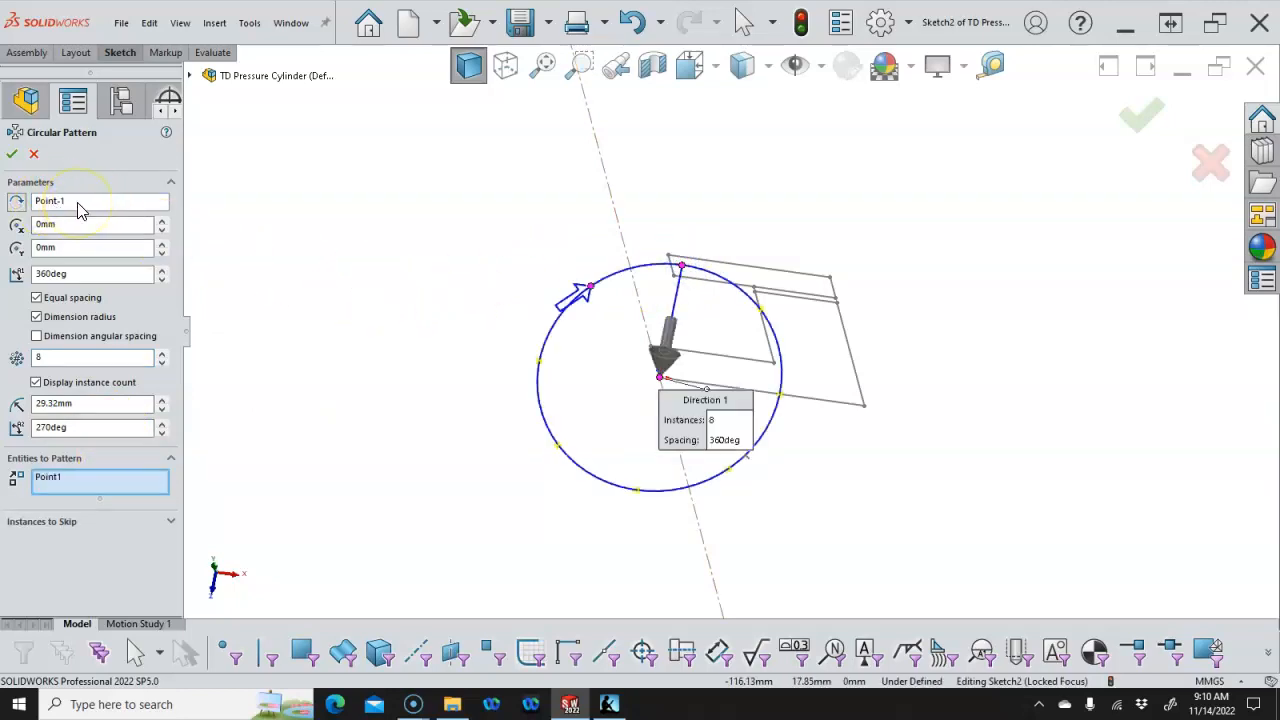
Set the circular pattern's radius to 37.5 mm and accept the pattern
double_click(109, 404)
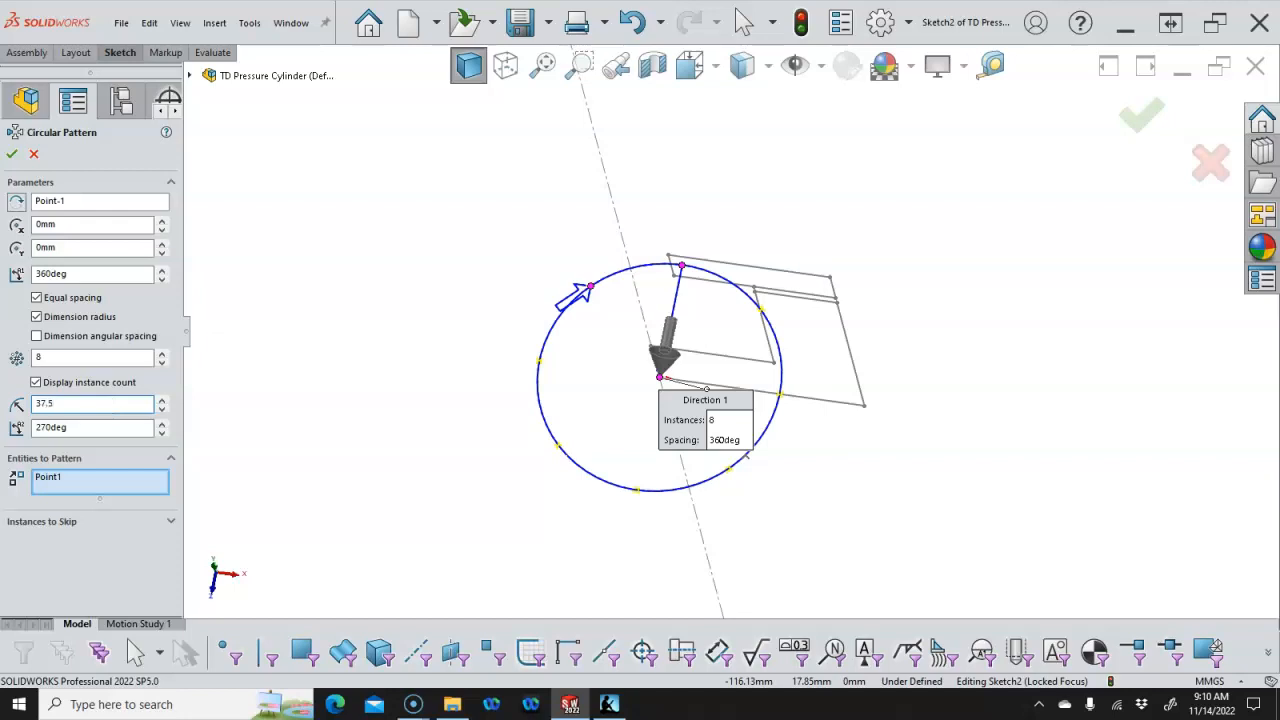
key(Tab)
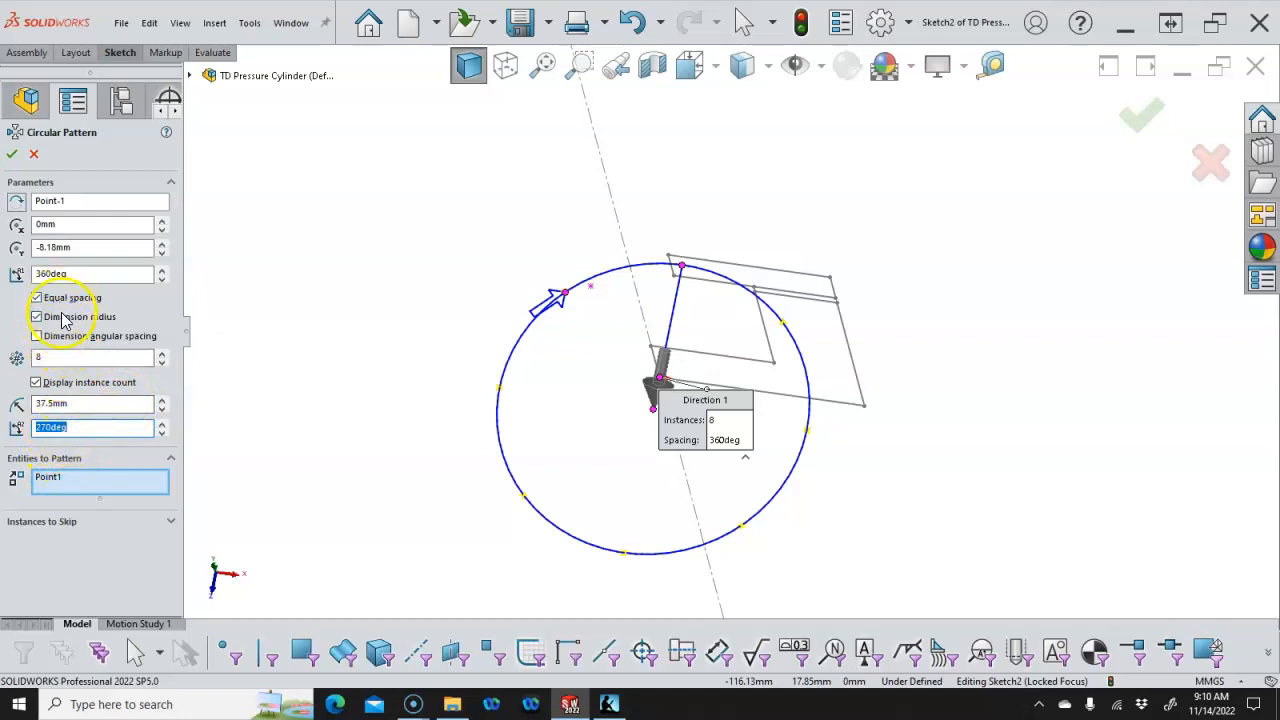
click(12, 153)
Attach the circular pattern's center point to the sketch origin and clear the selection
click(651, 408)
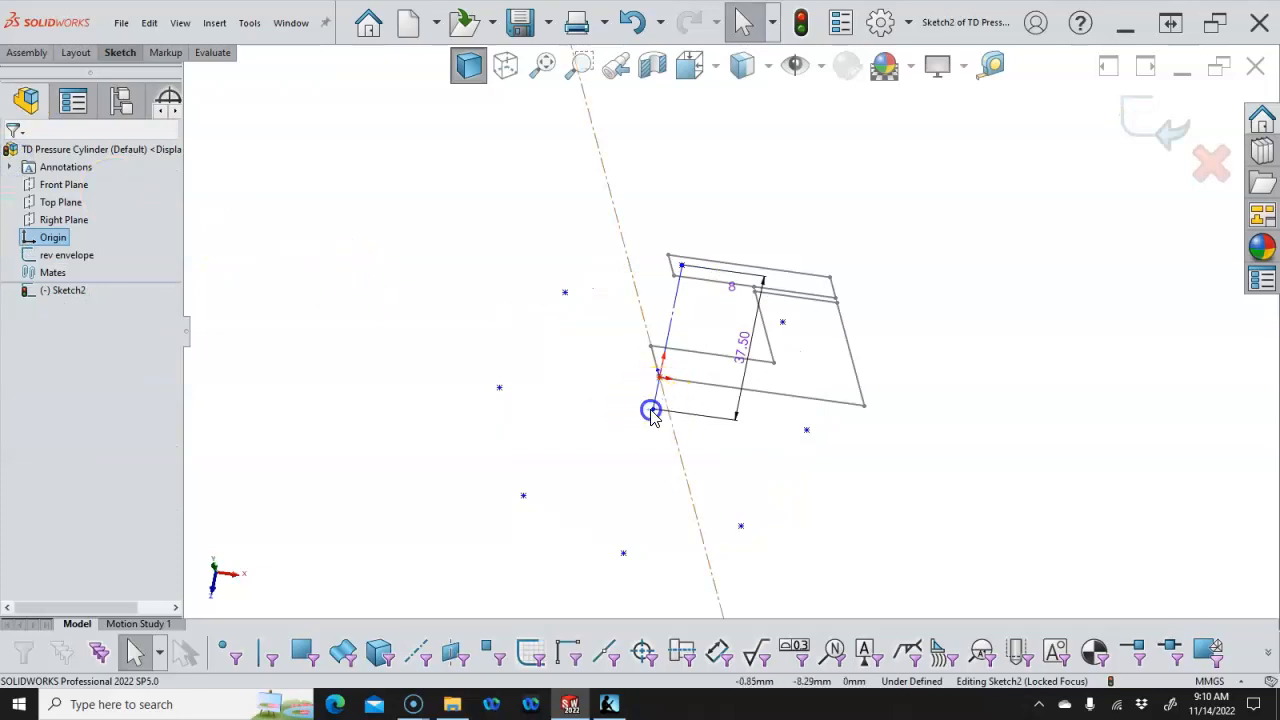
mouse_move(651, 410)
mouse_down()
mouse_move(700, 363)
mouse_move(663, 371)
mouse_move(666, 382)
mouse_move(631, 356)
mouse_move(660, 378)
mouse_up()
click(615, 384)
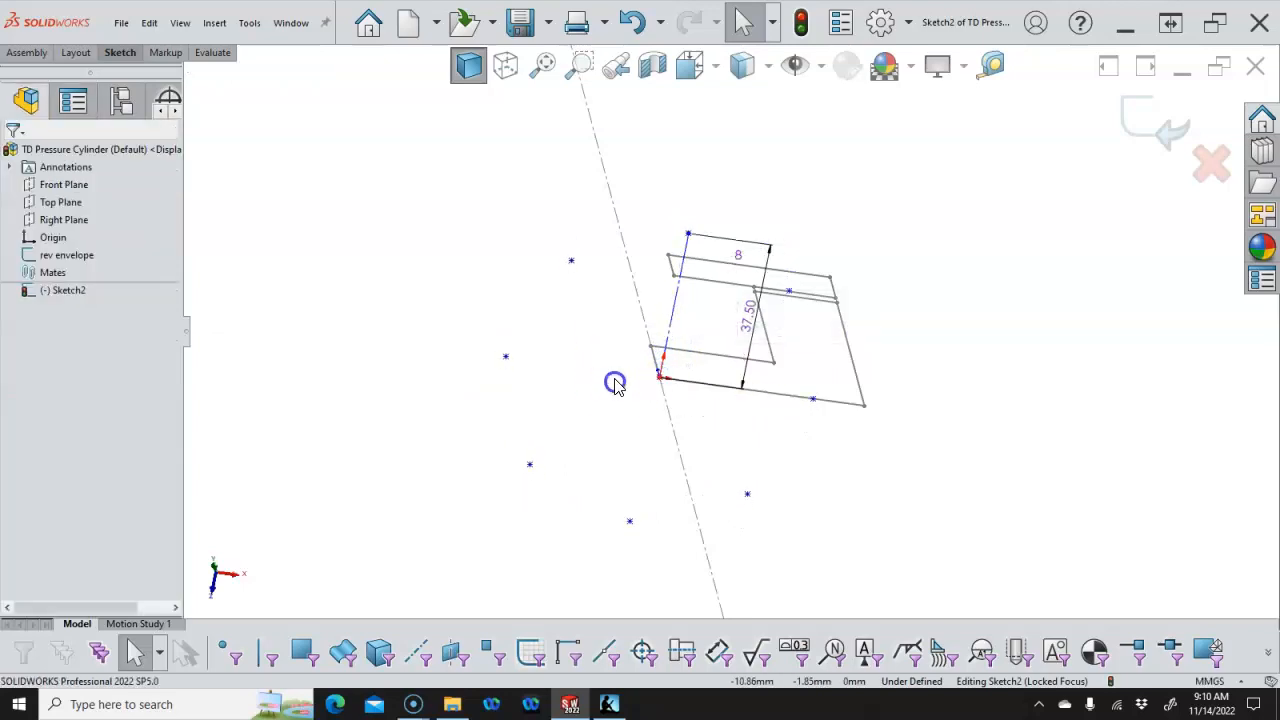
Add a vertical relation to the pattern's radial construction line, exit the sketch and clear its selection
click(677, 295)
click(749, 226)
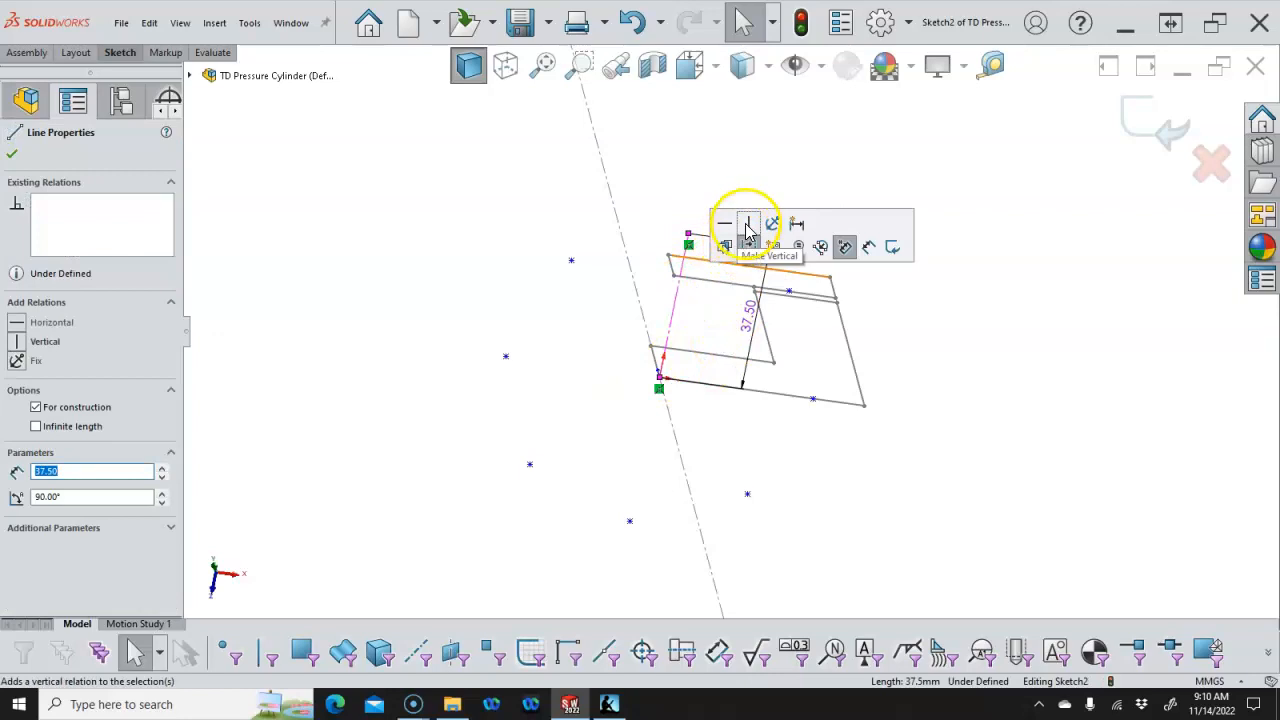
click(614, 291)
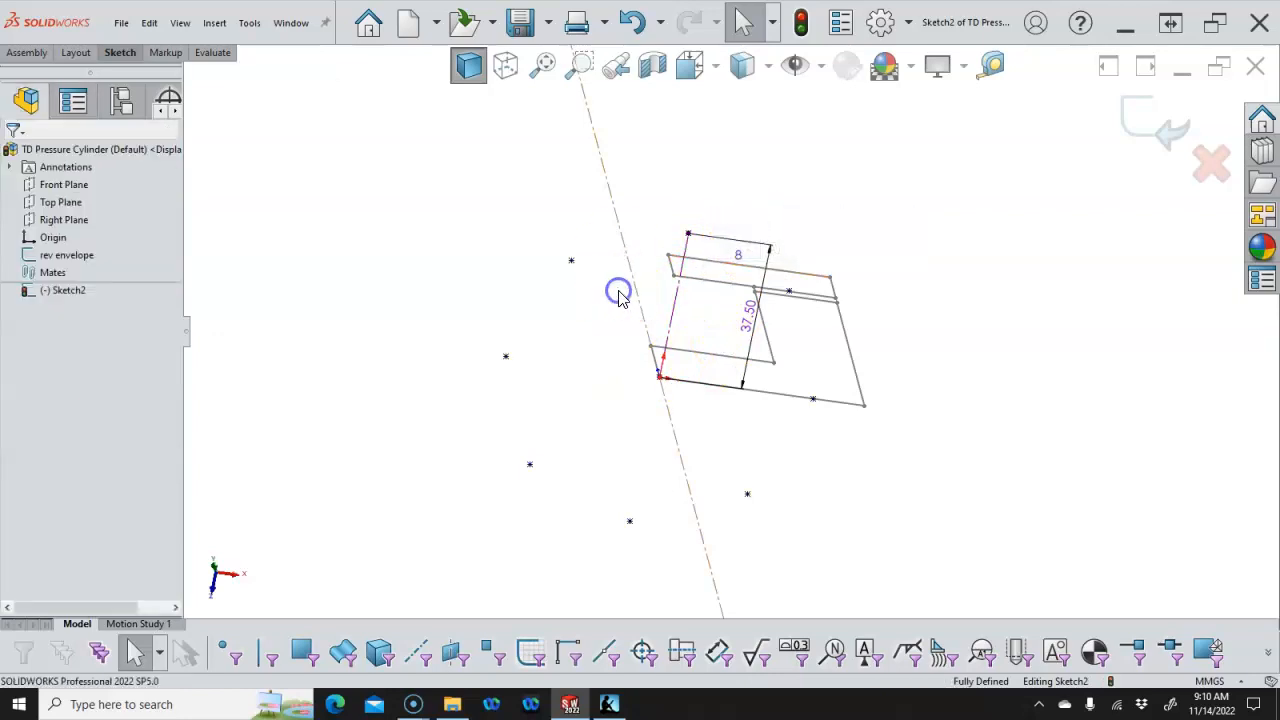
click(1137, 117)
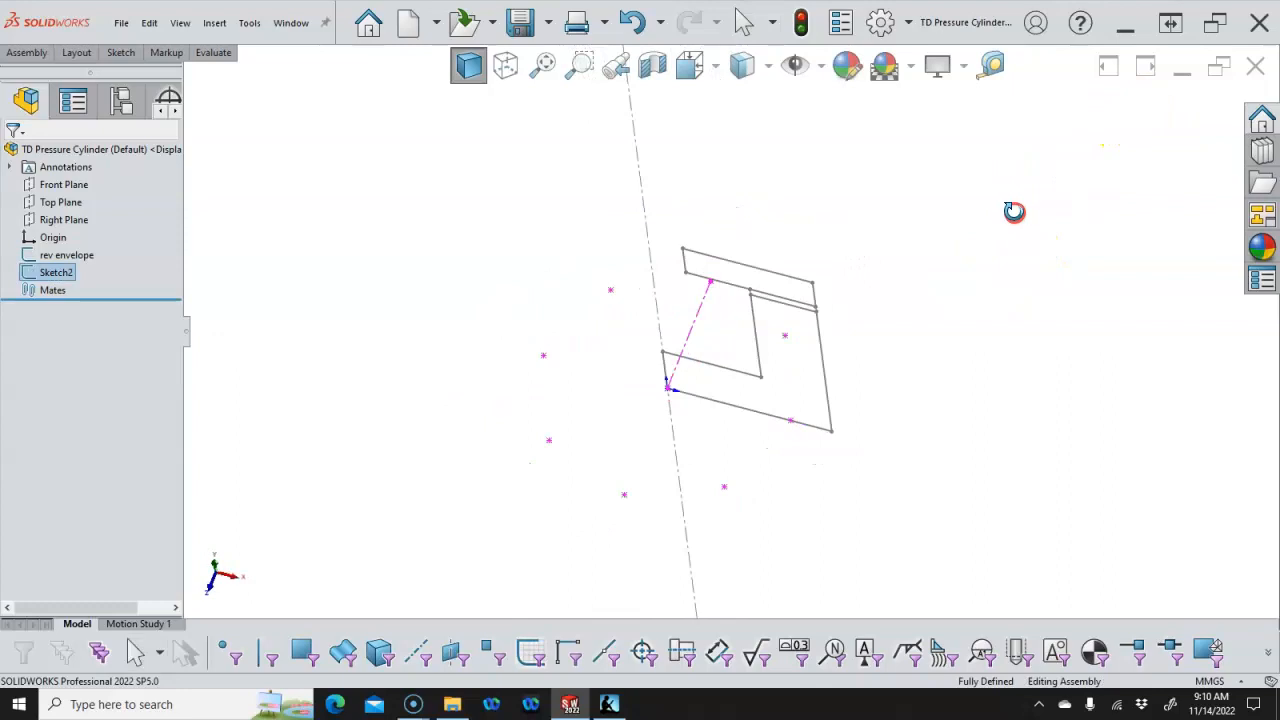
click(995, 223)
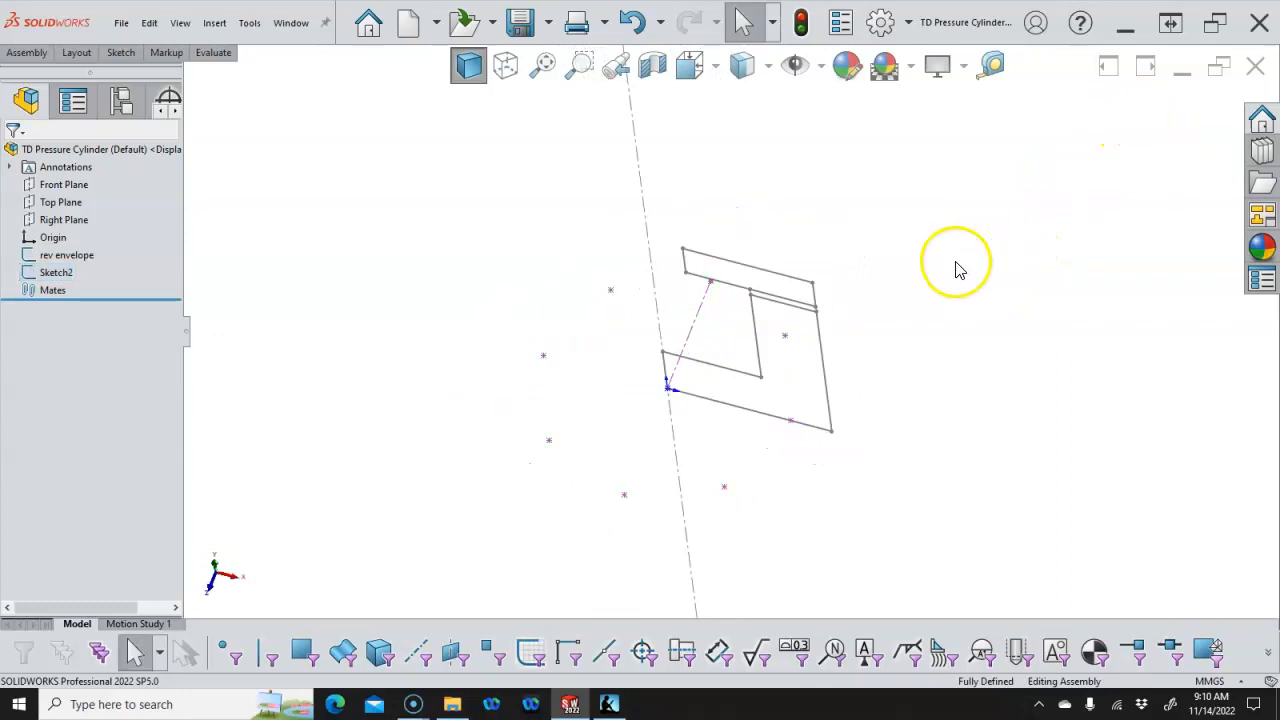
mouse_move(870, 337)
middle_down()
mouse_move(886, 271)
mouse_move(858, 287)
middle_up()
middle_drag(866, 354, 866, 371)
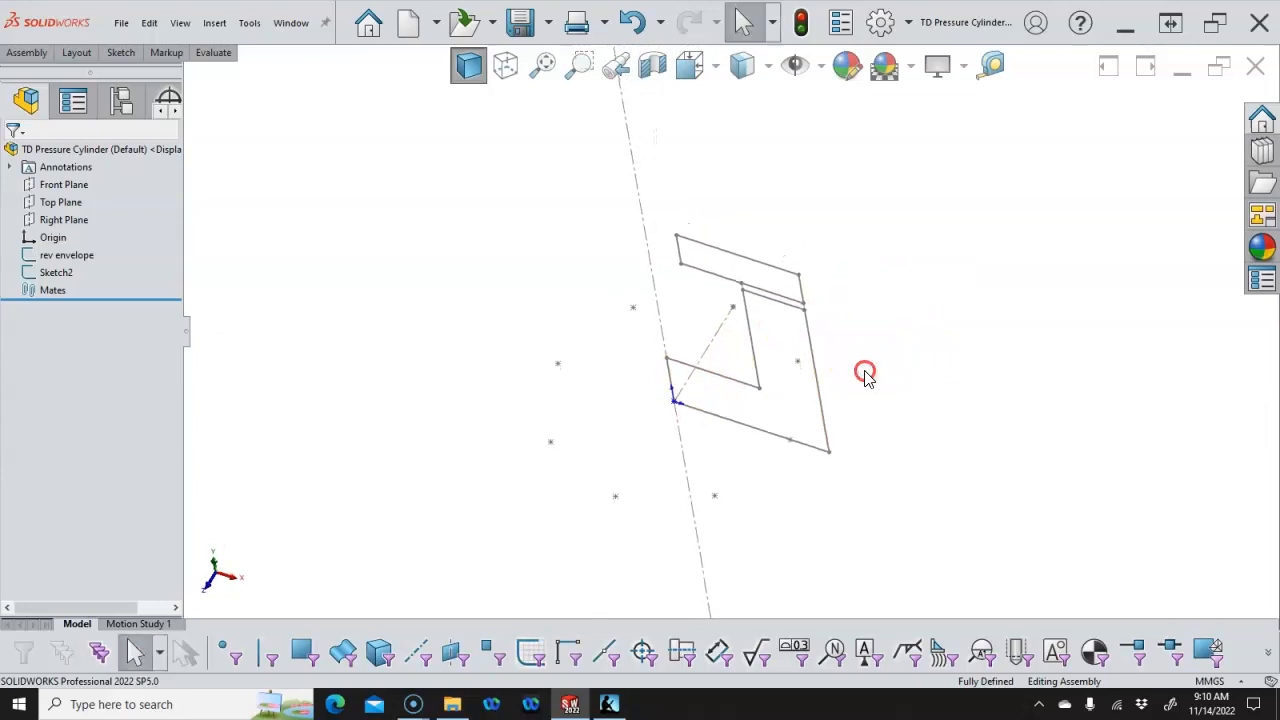
click(57, 272)
click(57, 272)
click(352, 362)
key(l)
key(t)
key(space)
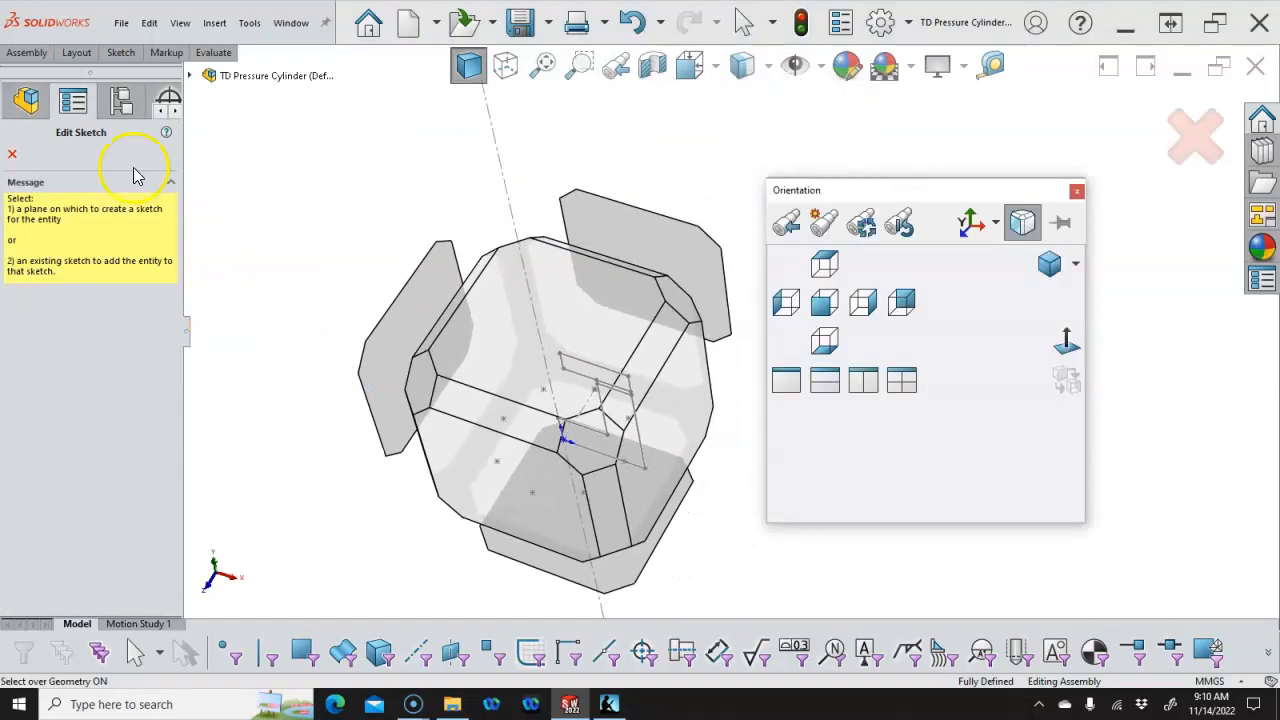
click(12, 156)
Rename Sketch2 as "bolt circle" and clear the selection
click(57, 273)
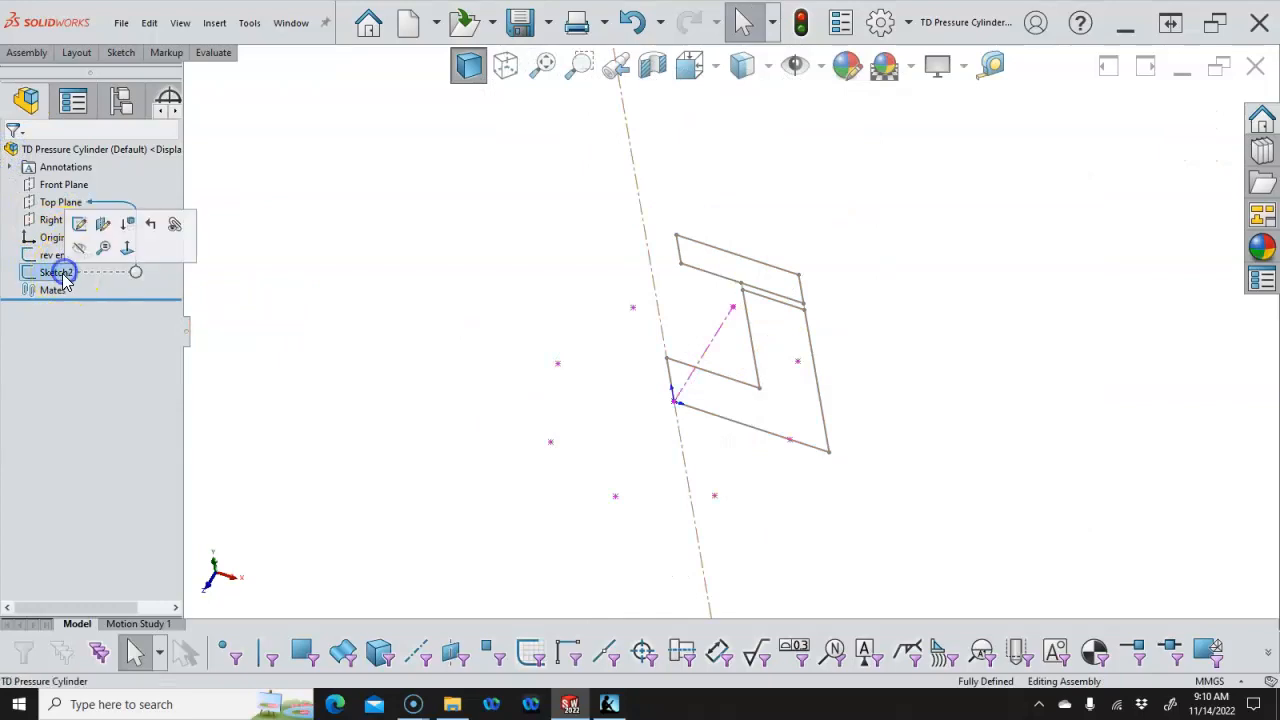
click(63, 274)
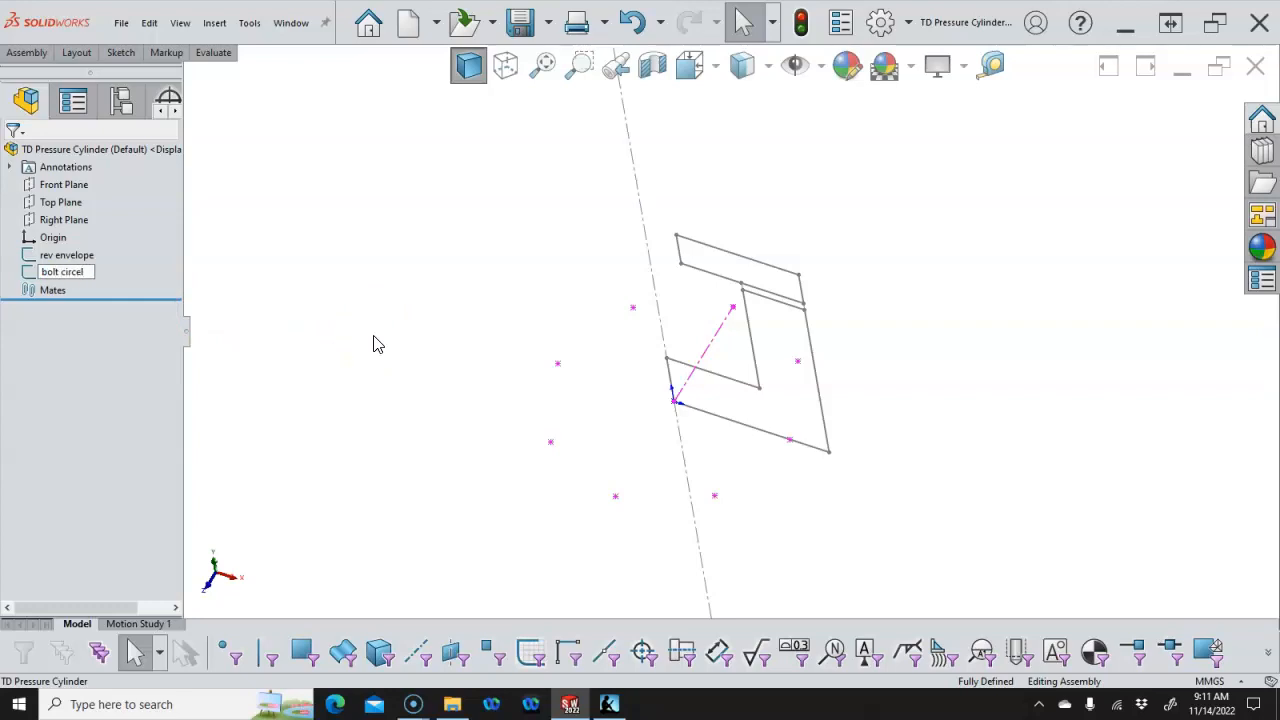
key(Return)
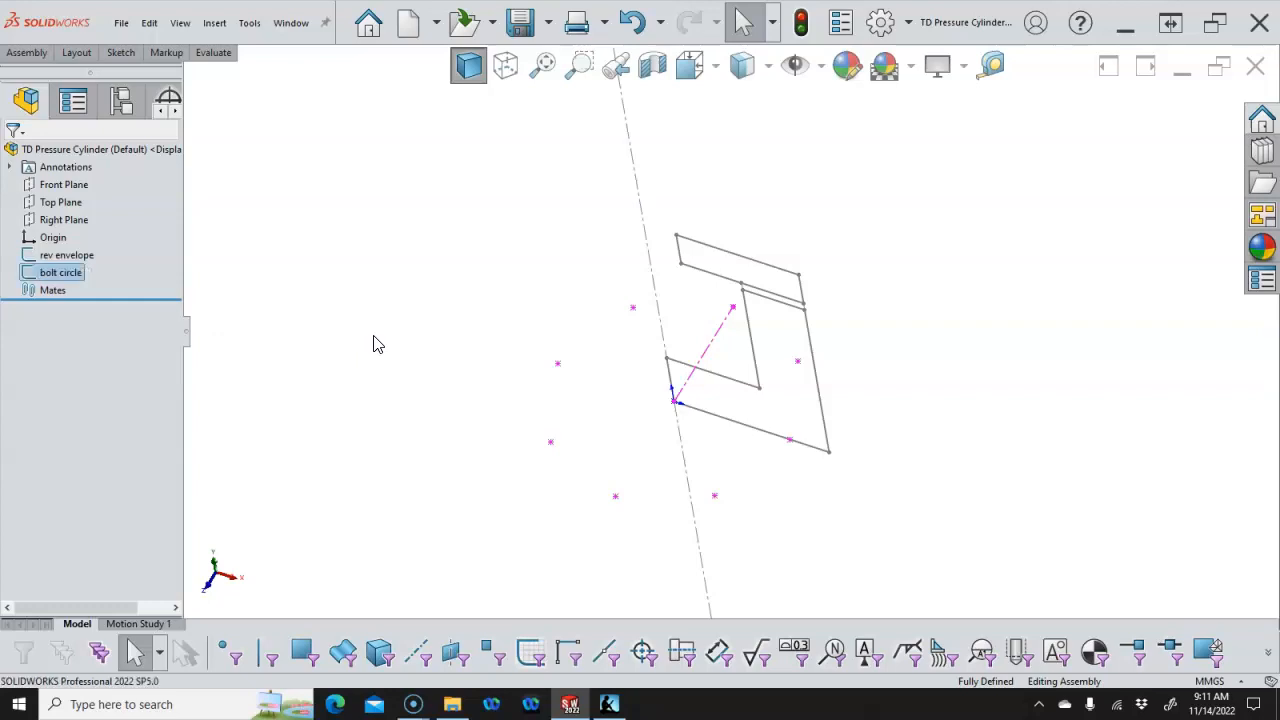
click(657, 306)
click(518, 270)
Hide both the rev envelope and bolt circle sketches
middle_drag(518, 270, 537, 228)
click(75, 256)
ctrl+click(62, 272)
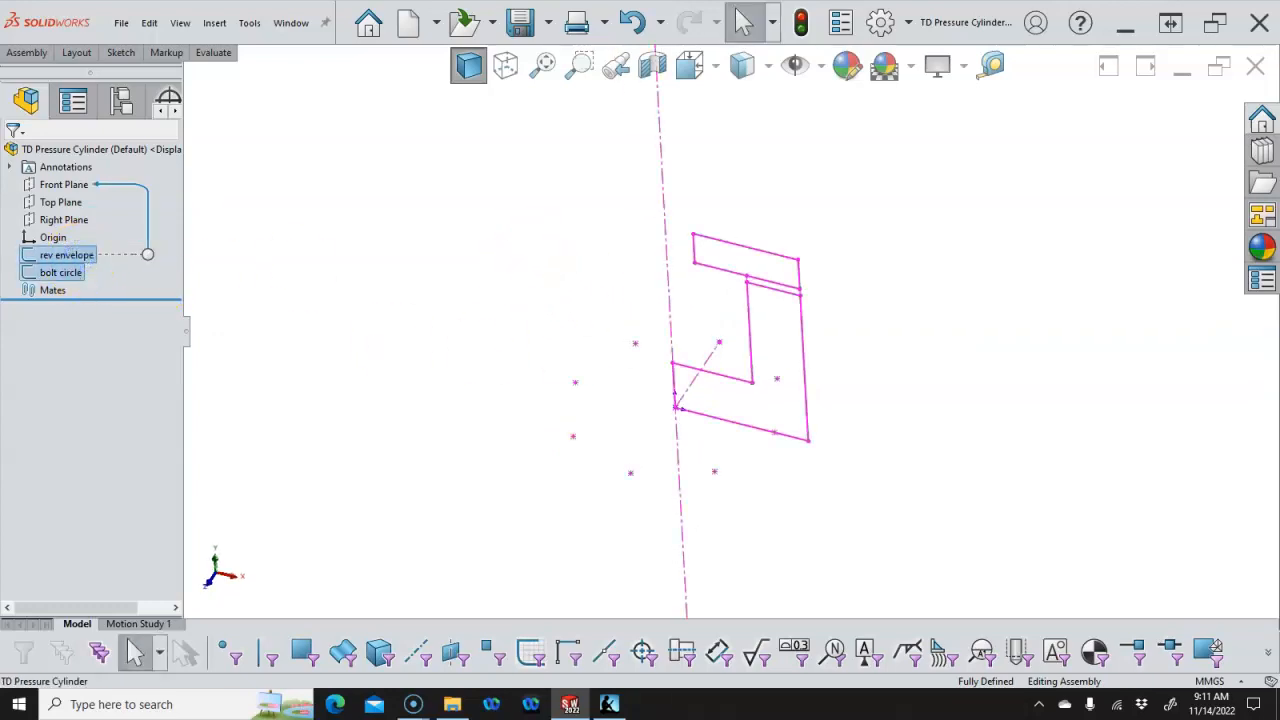
click(84, 245)
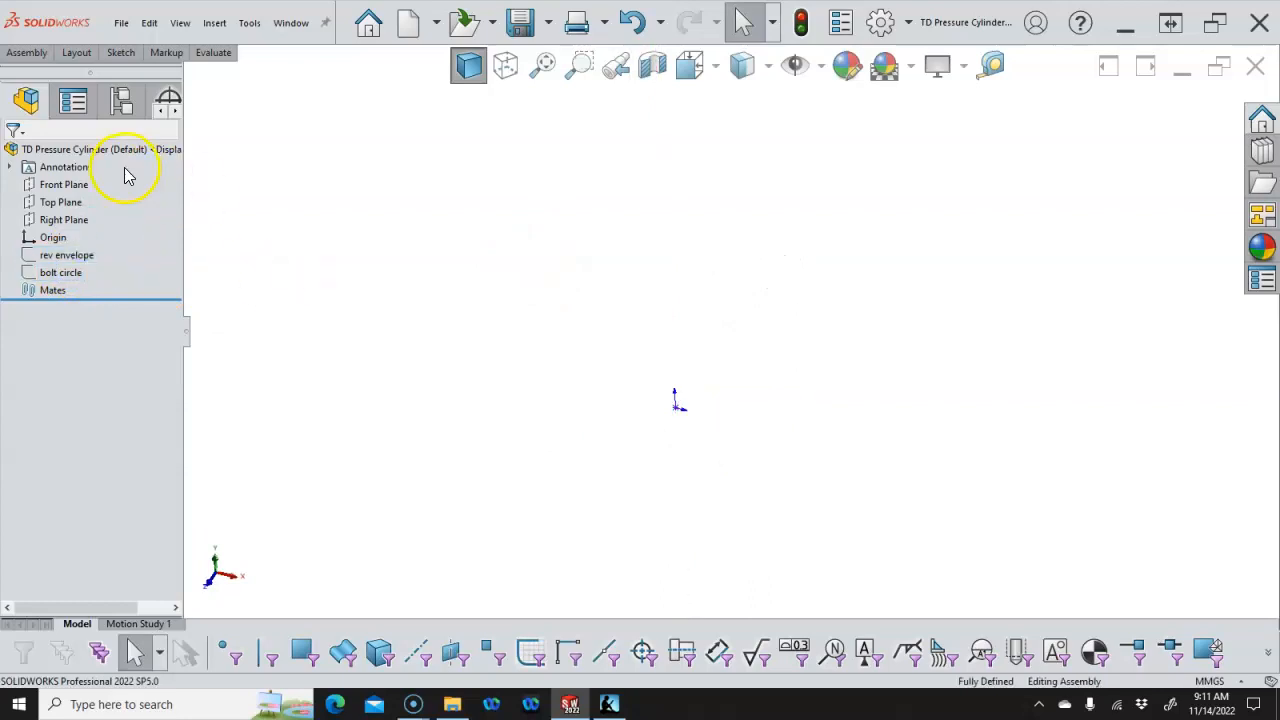
Create a layout sketch in the assembly
click(75, 52)
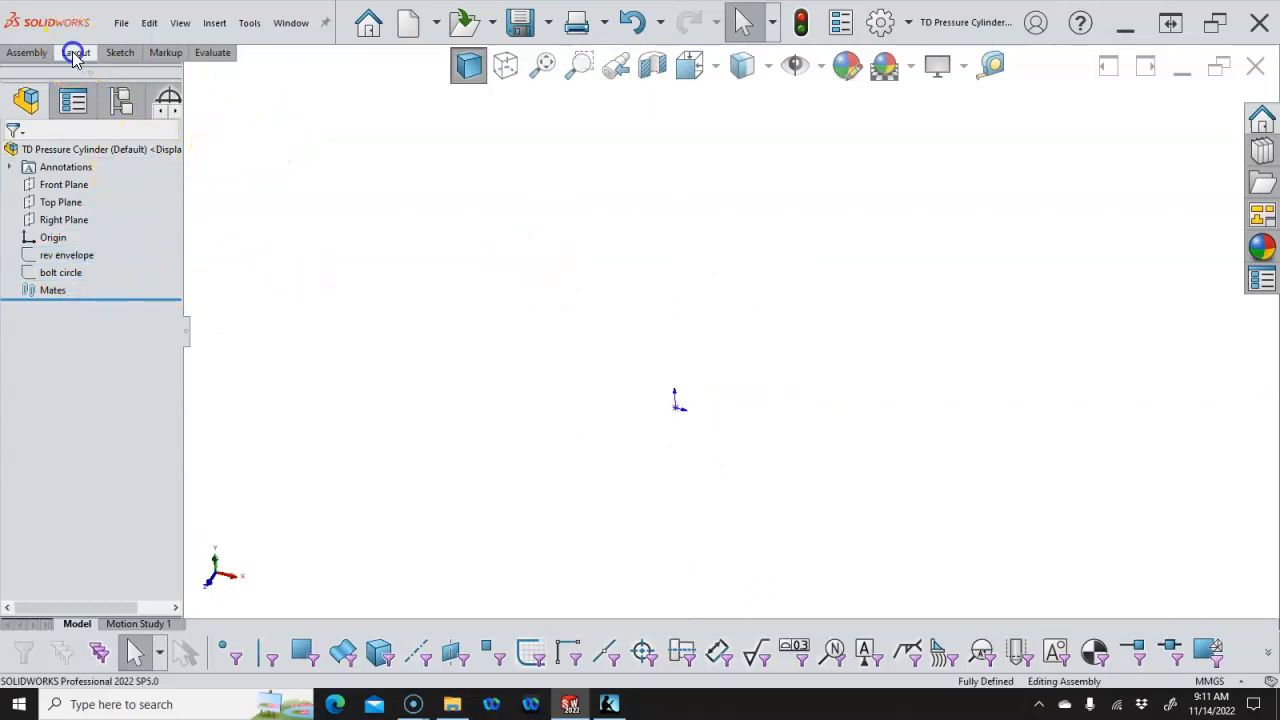
click(22, 96)
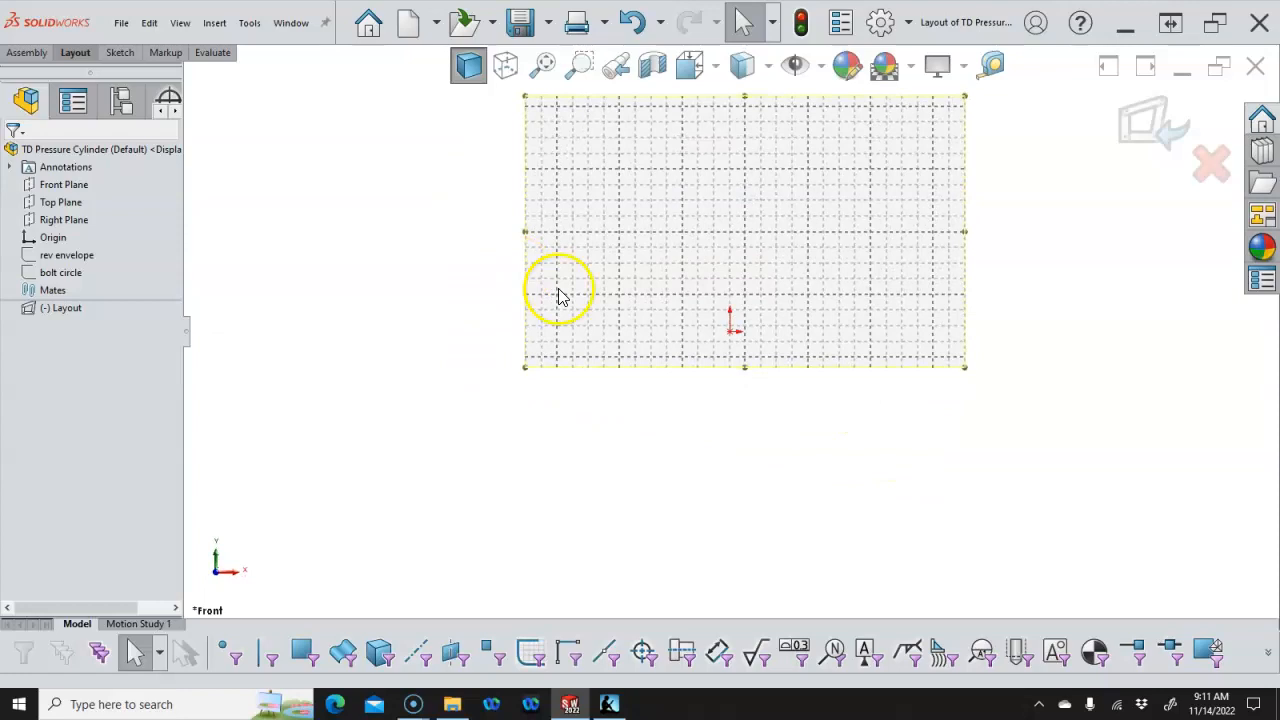
key(l)
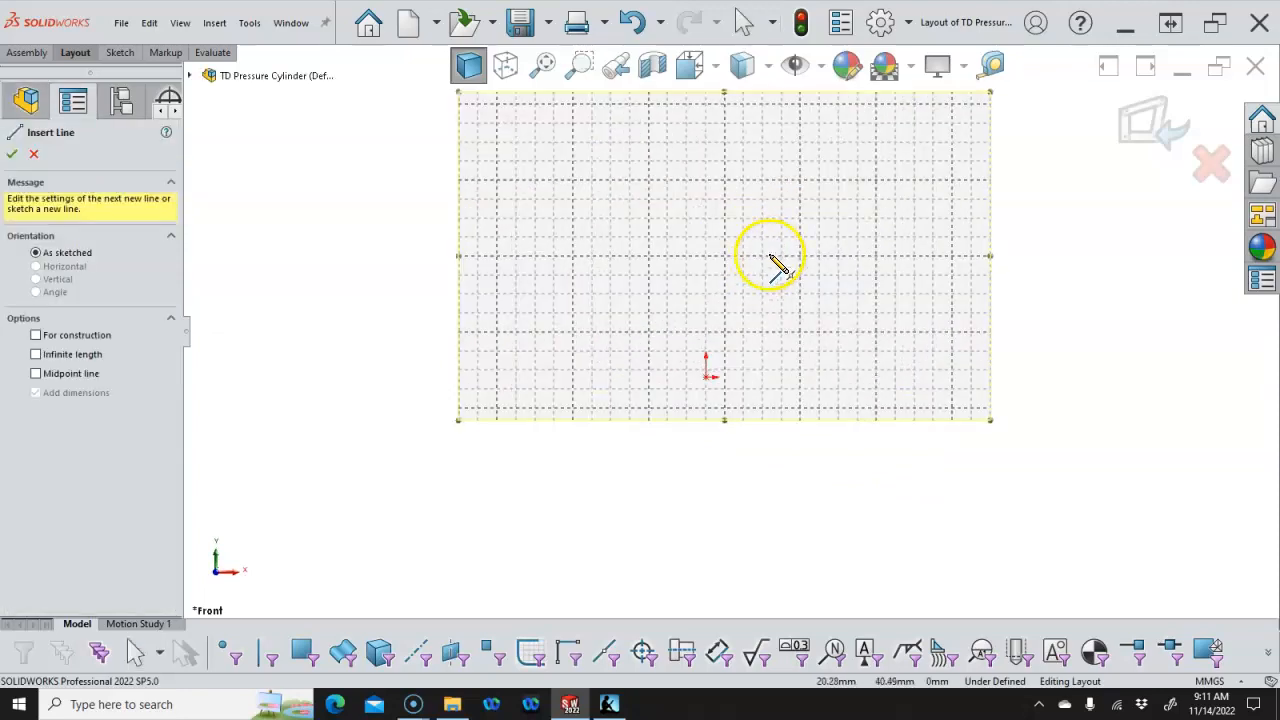
scroll(792, 304, down, 3)
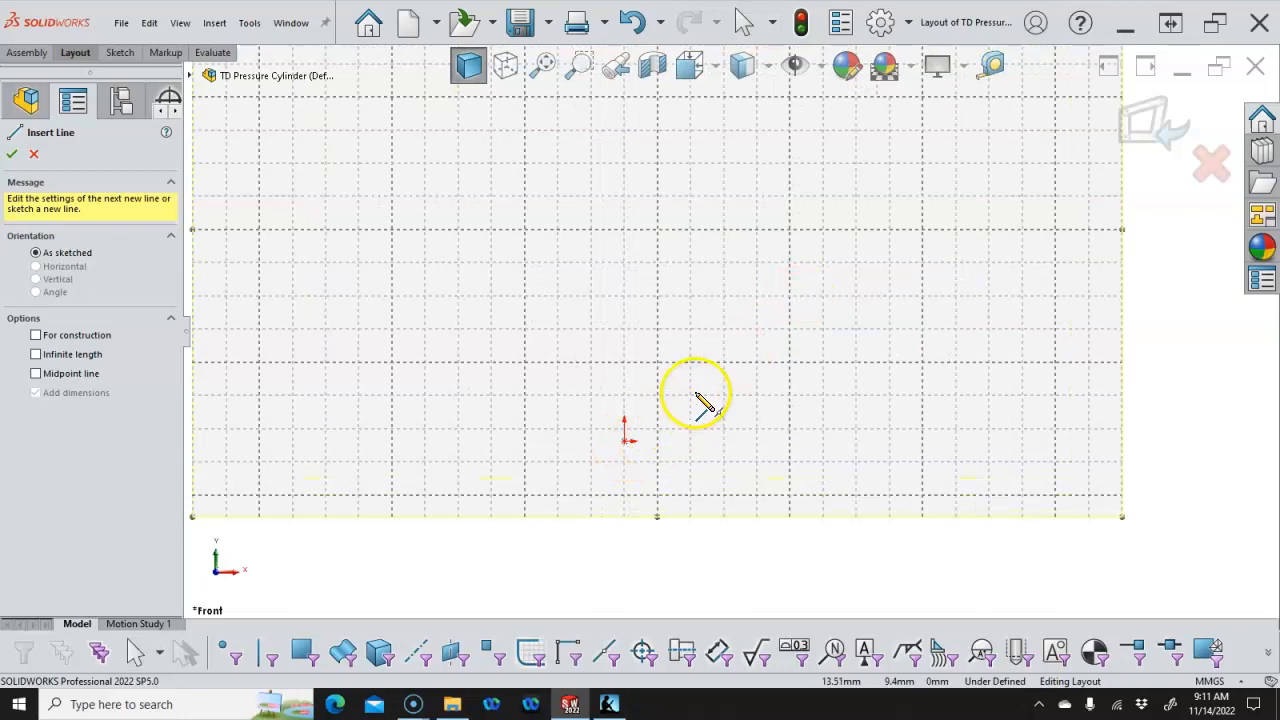
key(Escape)
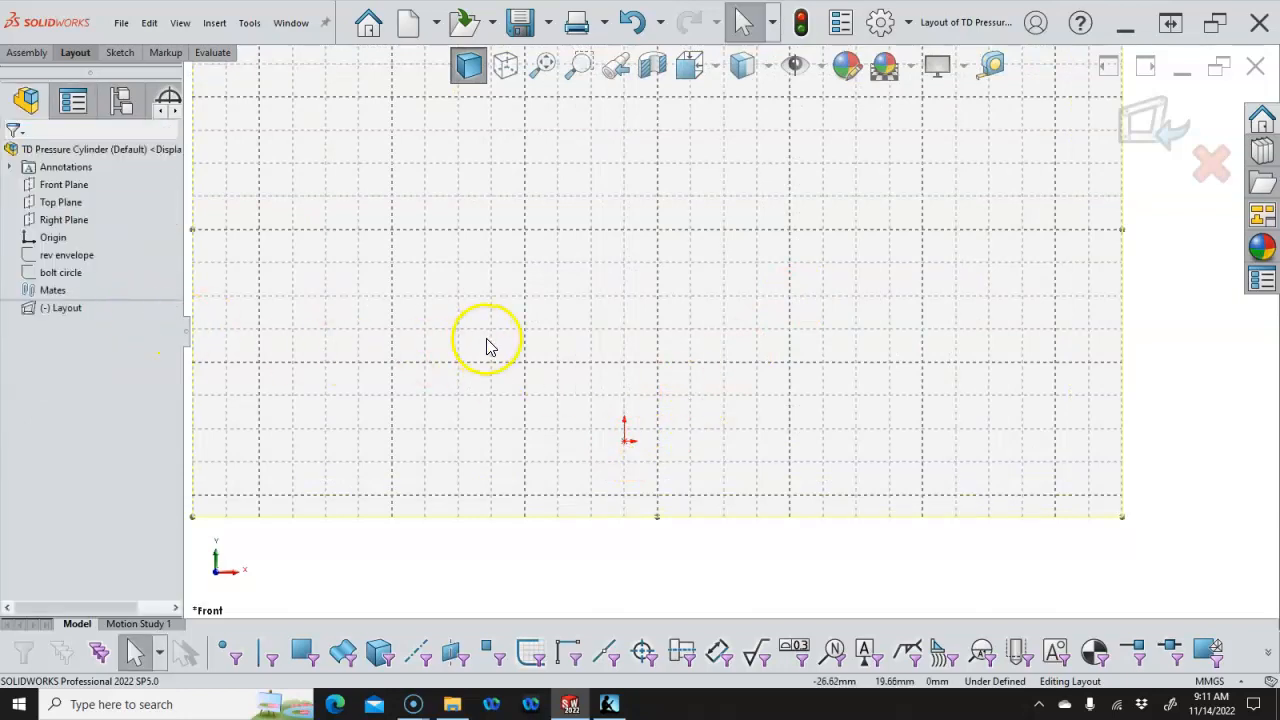
Sketch an infinite-length vertical line through the origin and convert it to construction geometry
key(l)
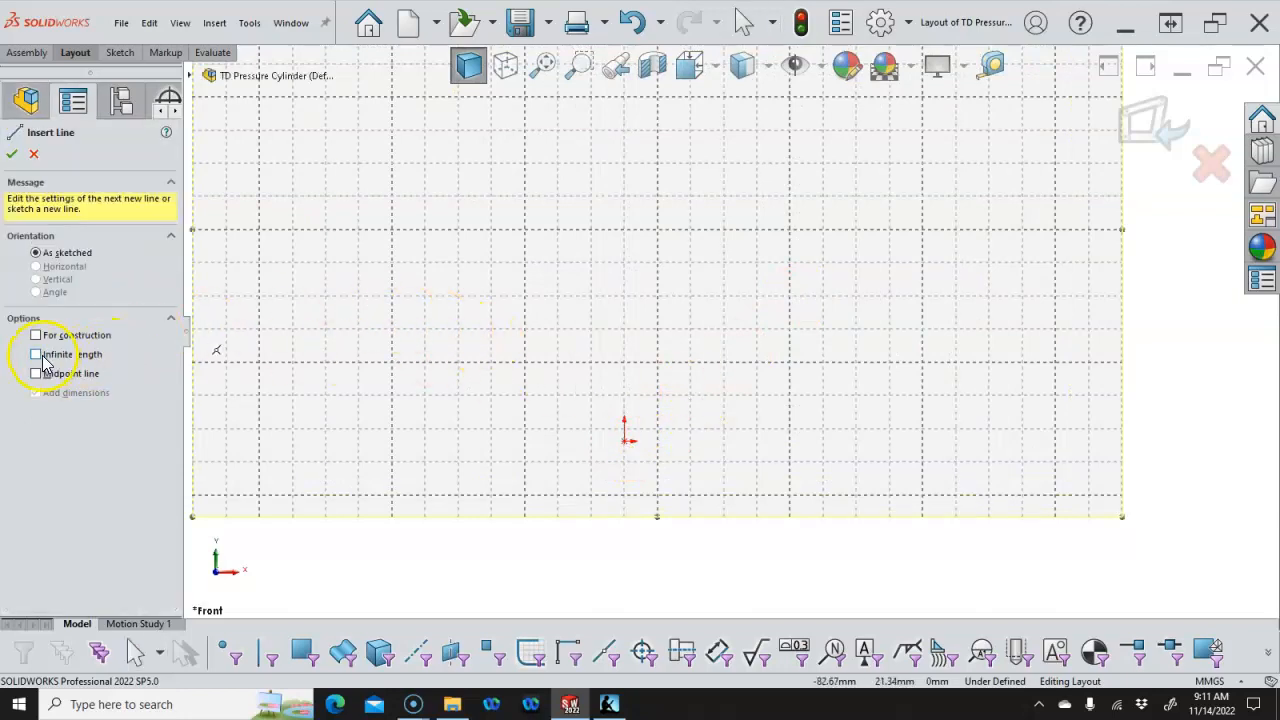
click(624, 440)
click(622, 238)
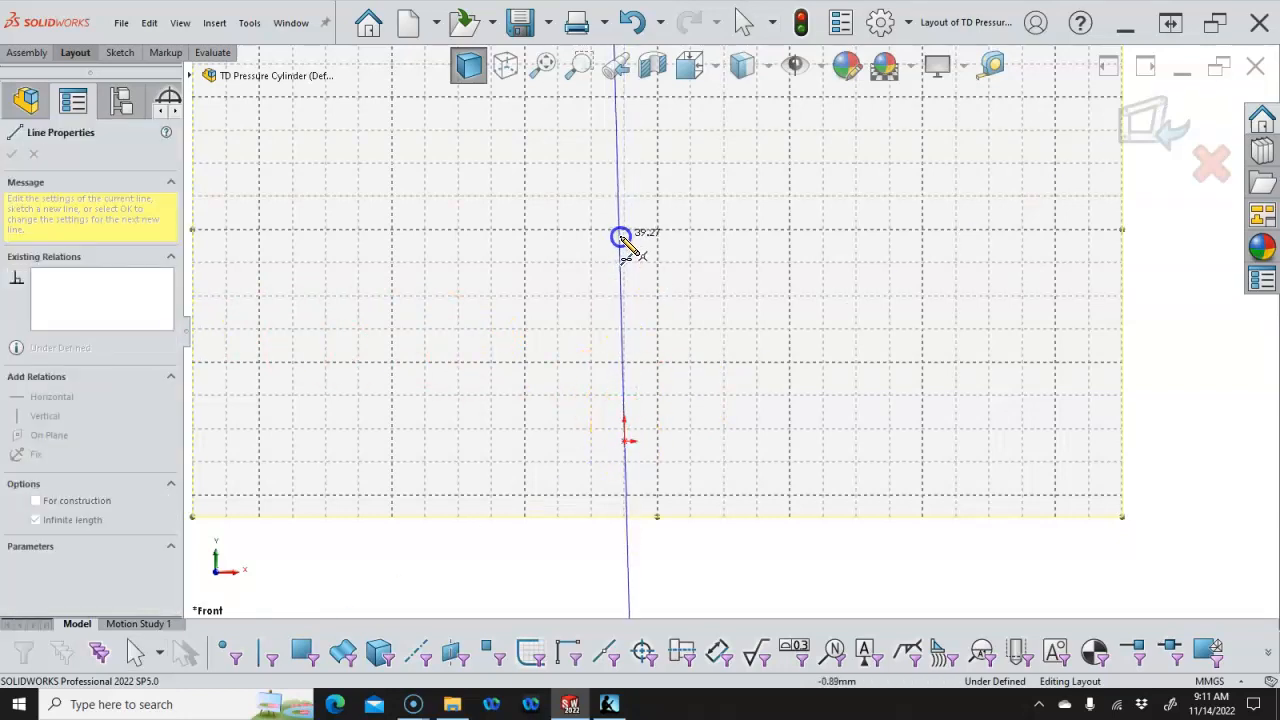
right_click(713, 259)
click(764, 273)
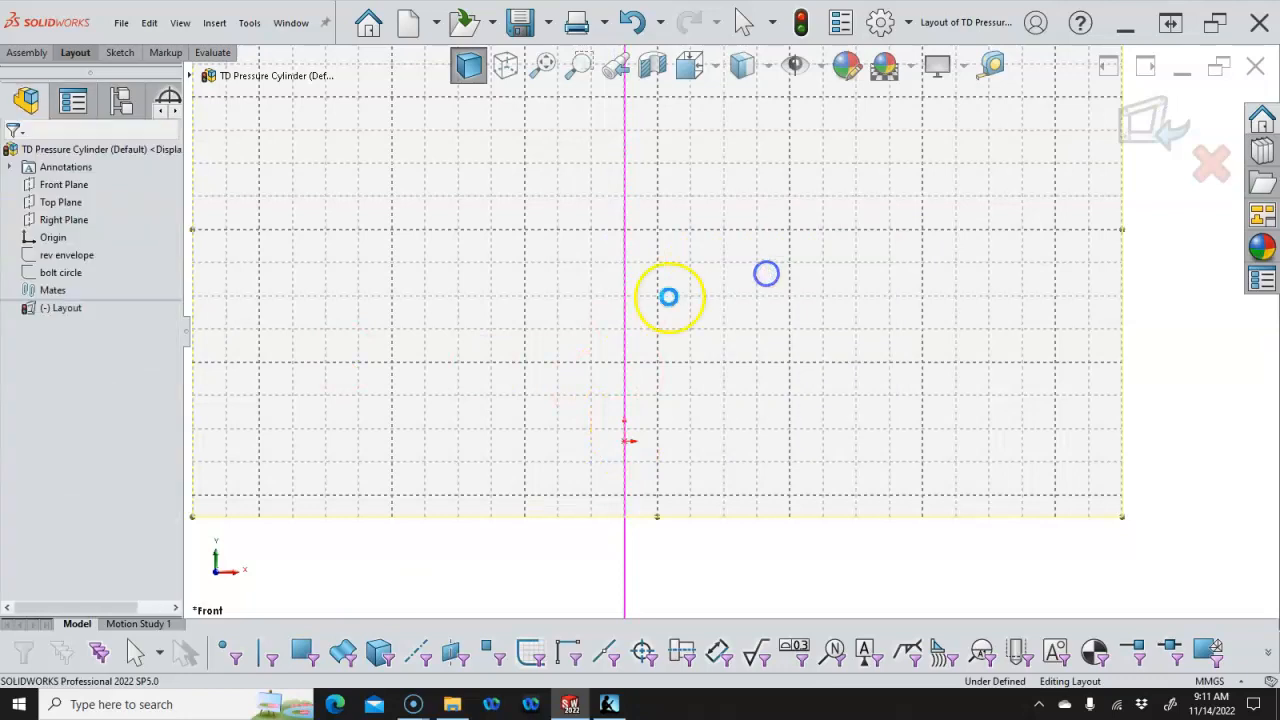
click(626, 328)
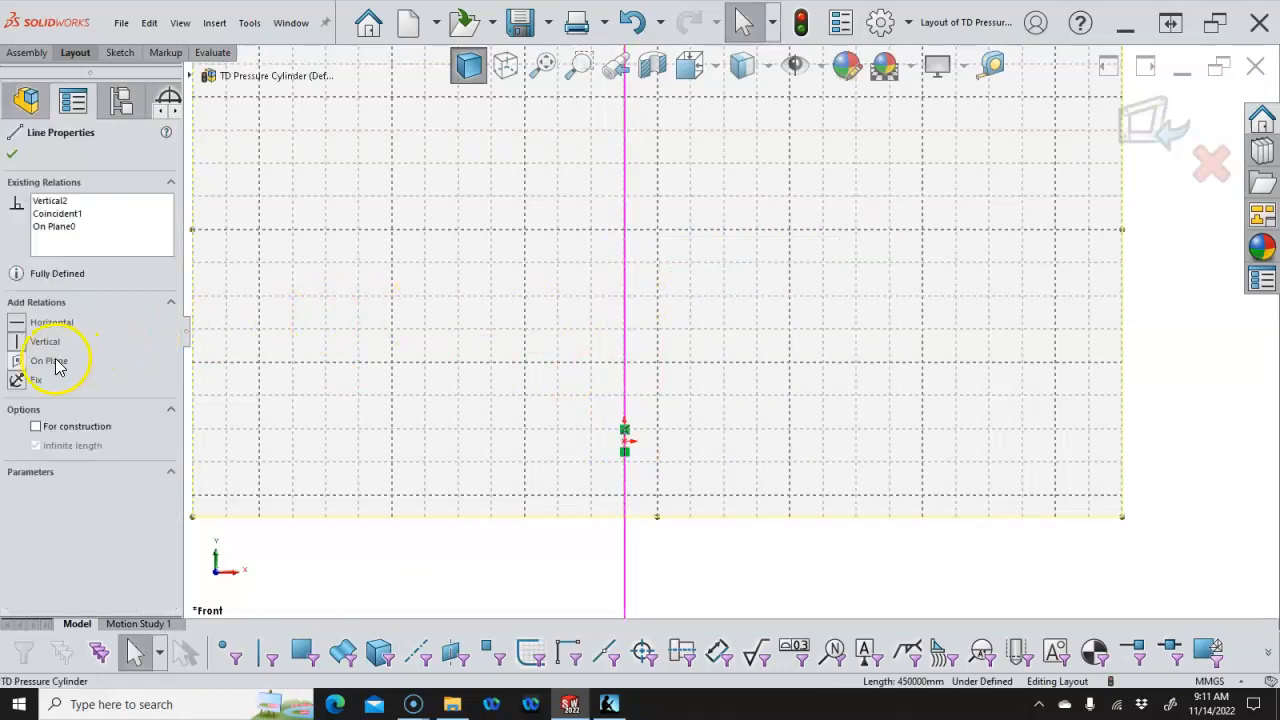
click(409, 371)
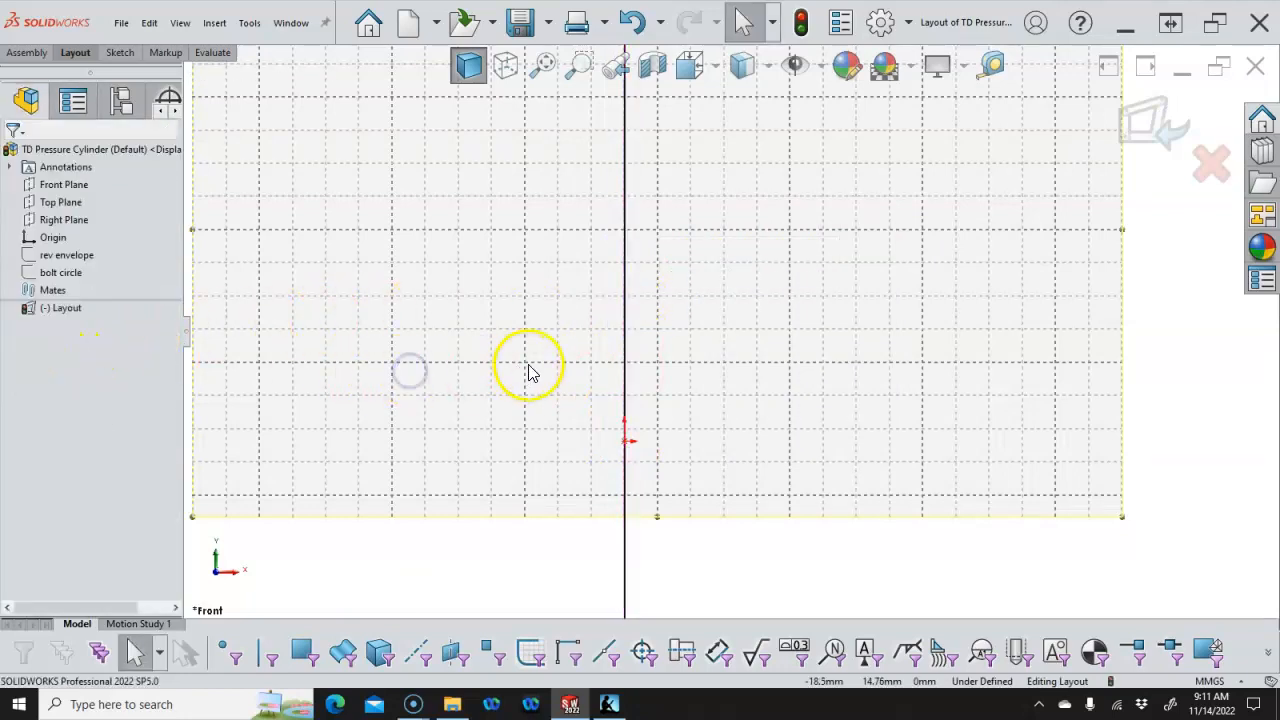
click(620, 366)
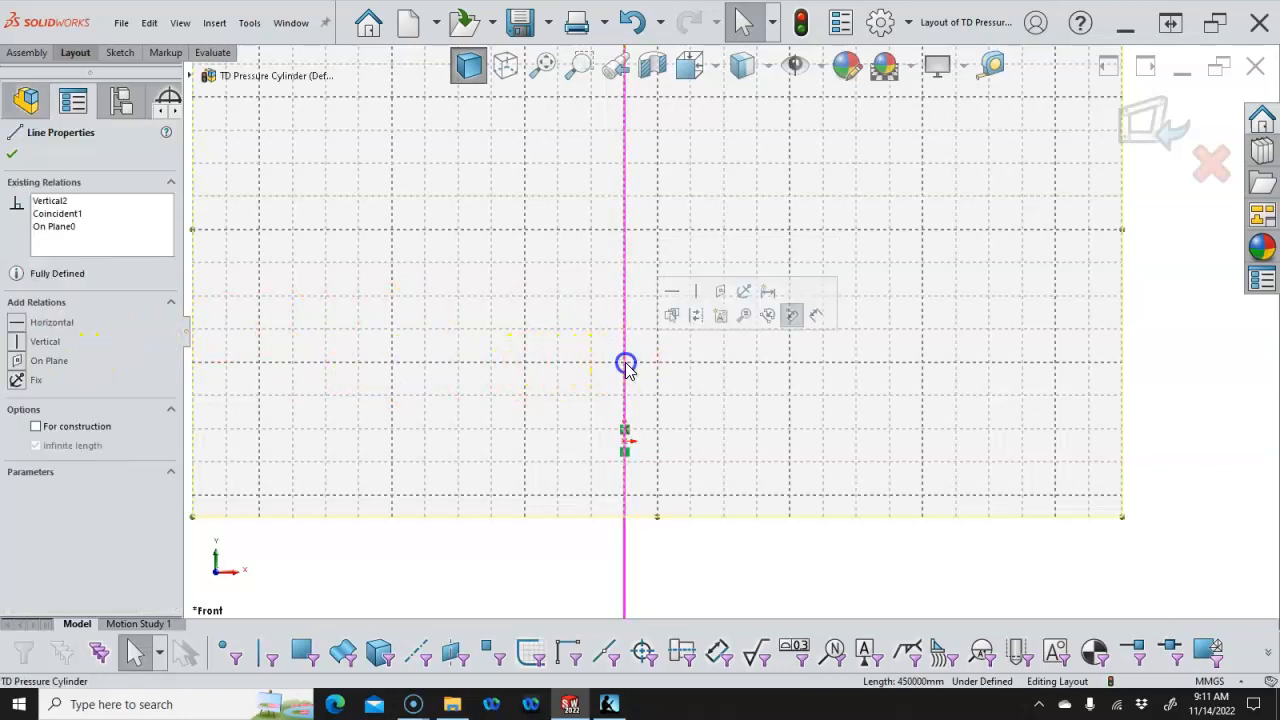
click(695, 318)
Sketch a closed L-shaped half profile from the origin, about 44 mm wide and 38 mm high, with a wall about 11 mm thick
key(l)
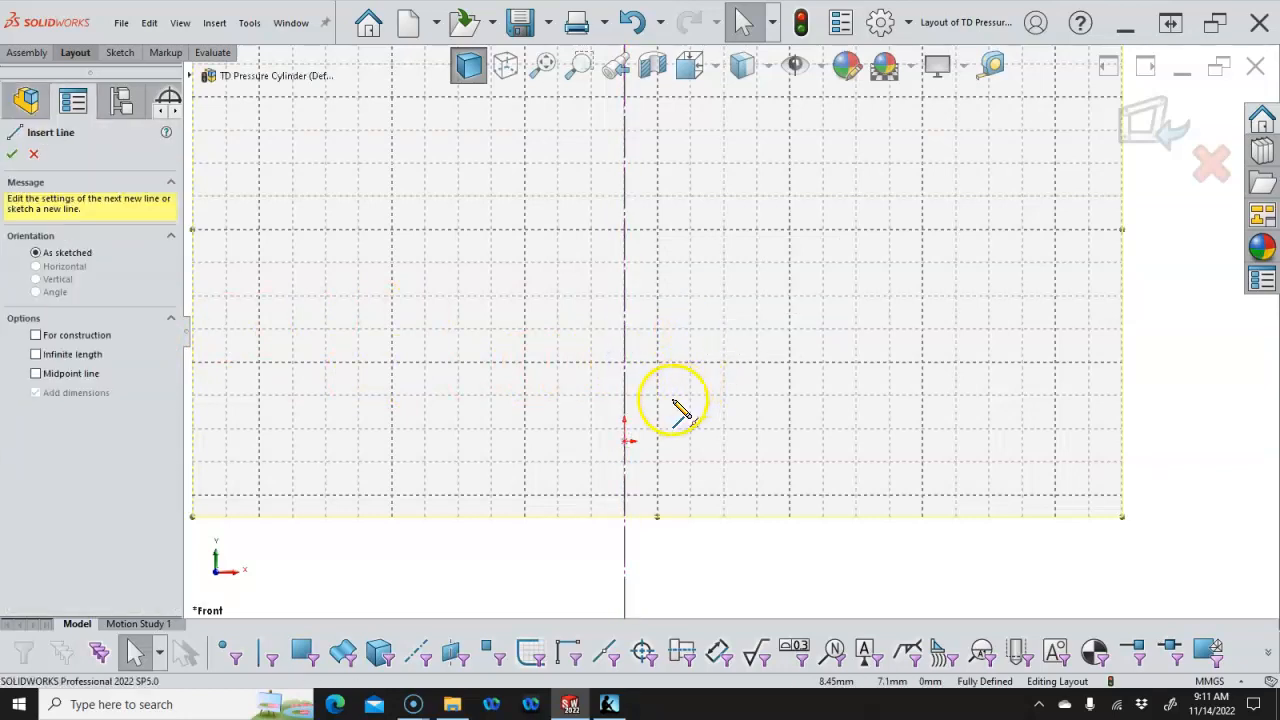
click(626, 441)
click(855, 441)
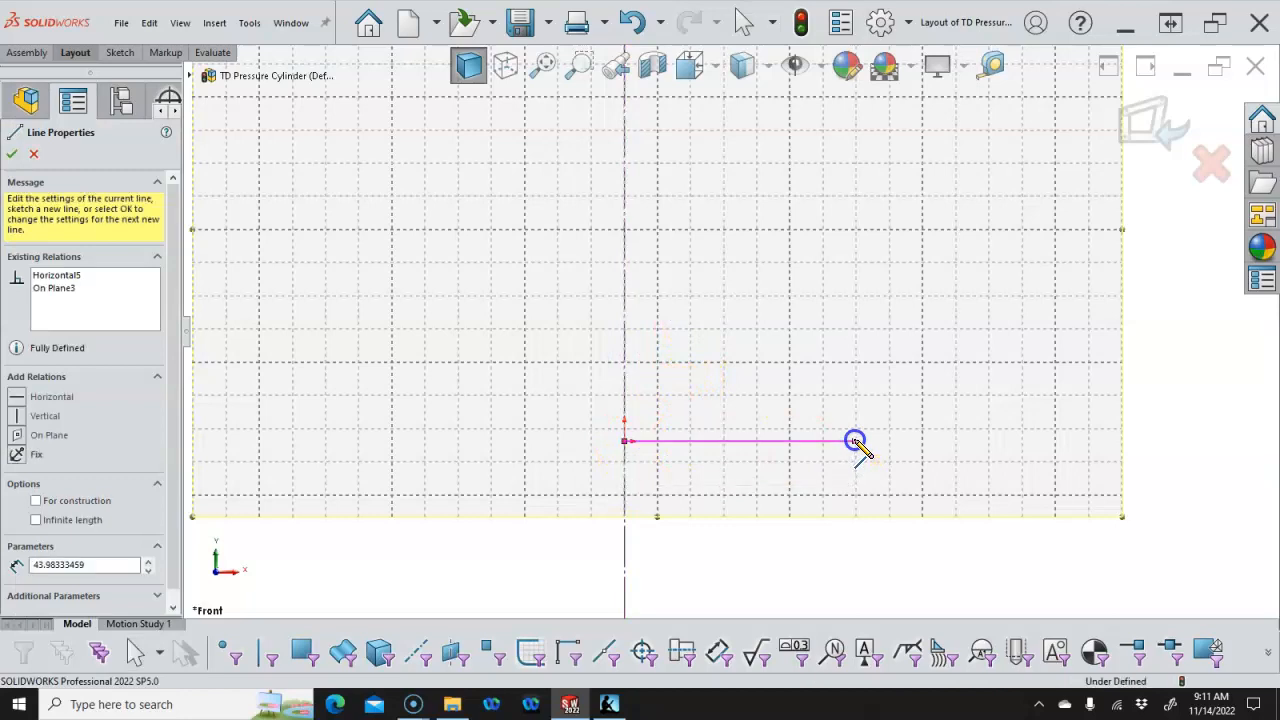
click(855, 244)
click(798, 244)
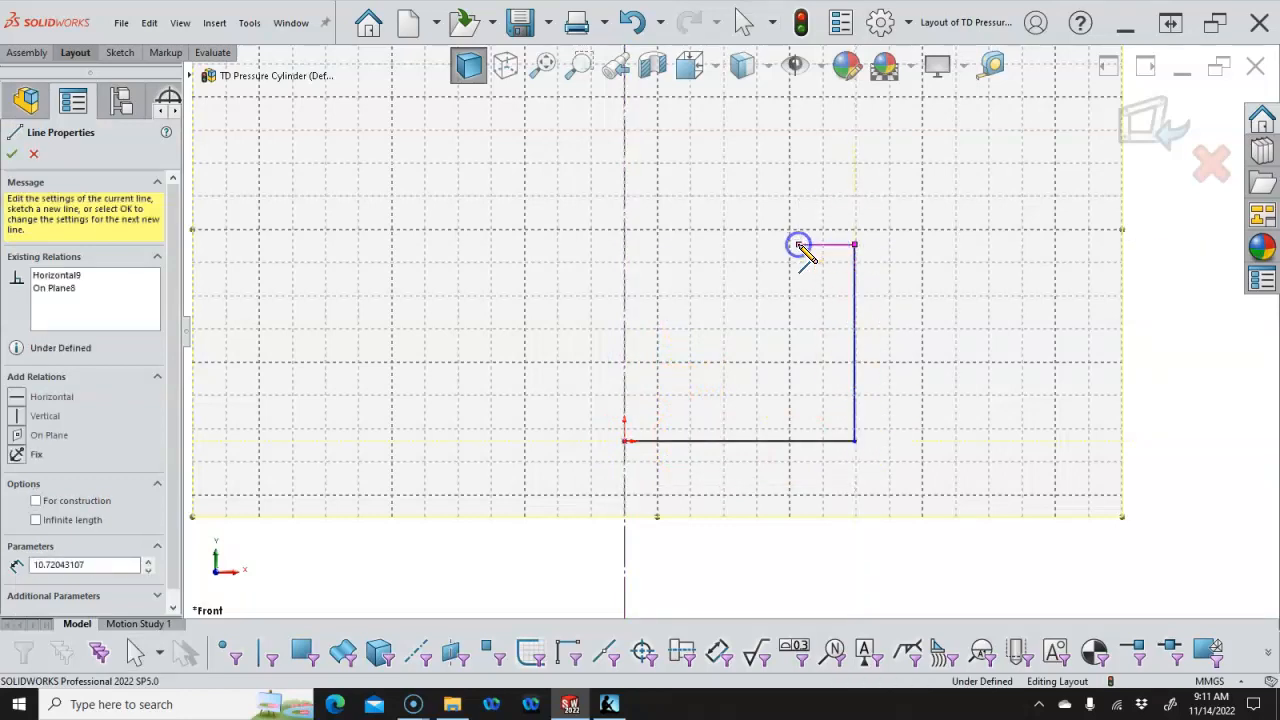
click(798, 390)
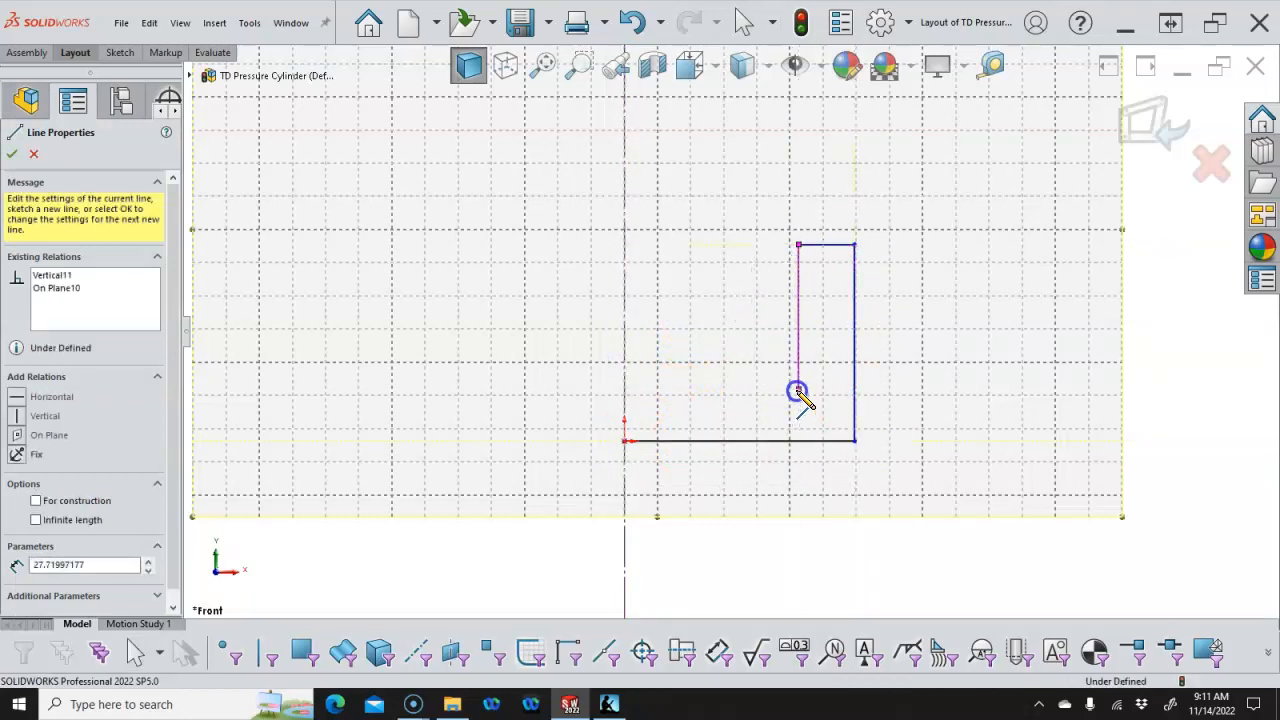
click(626, 440)
Sketch a gasket rectangle about 6.5 mm high on the wall and a cover rectangle about 33 by 9 mm above it
scroll(790, 275, up, 3)
scroll(790, 275, down, 2)
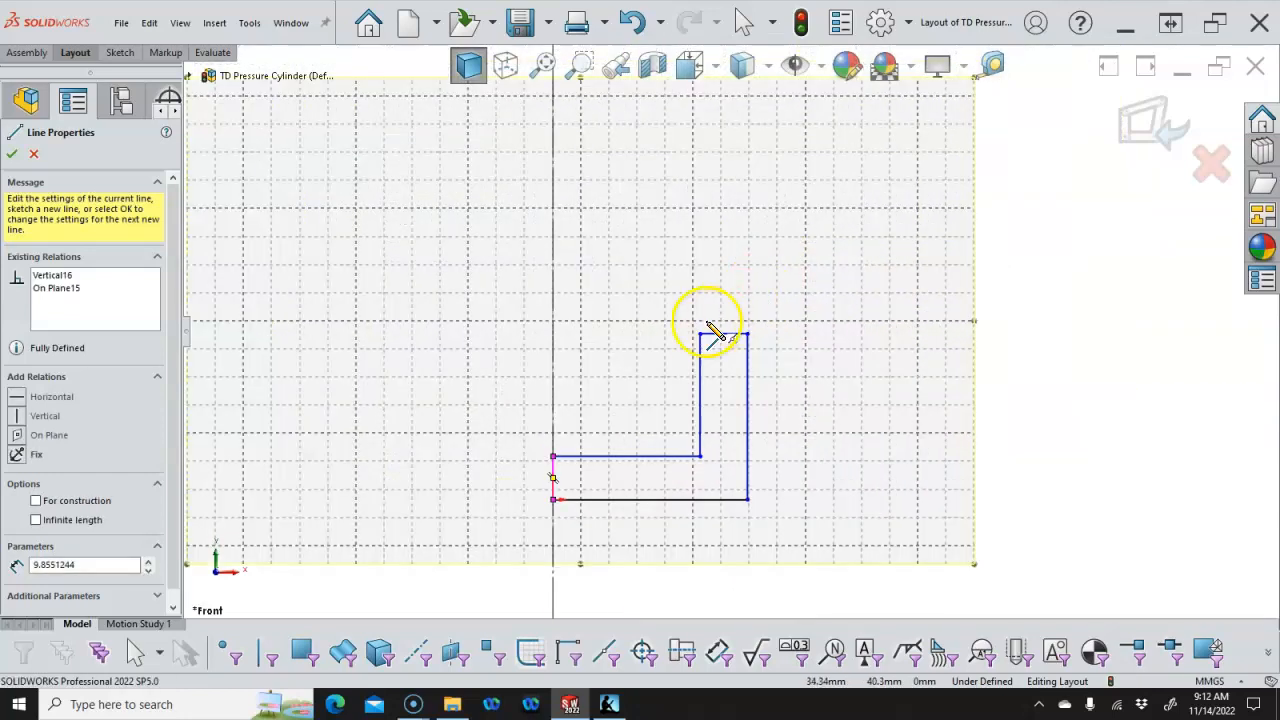
click(700, 333)
click(748, 333)
click(748, 305)
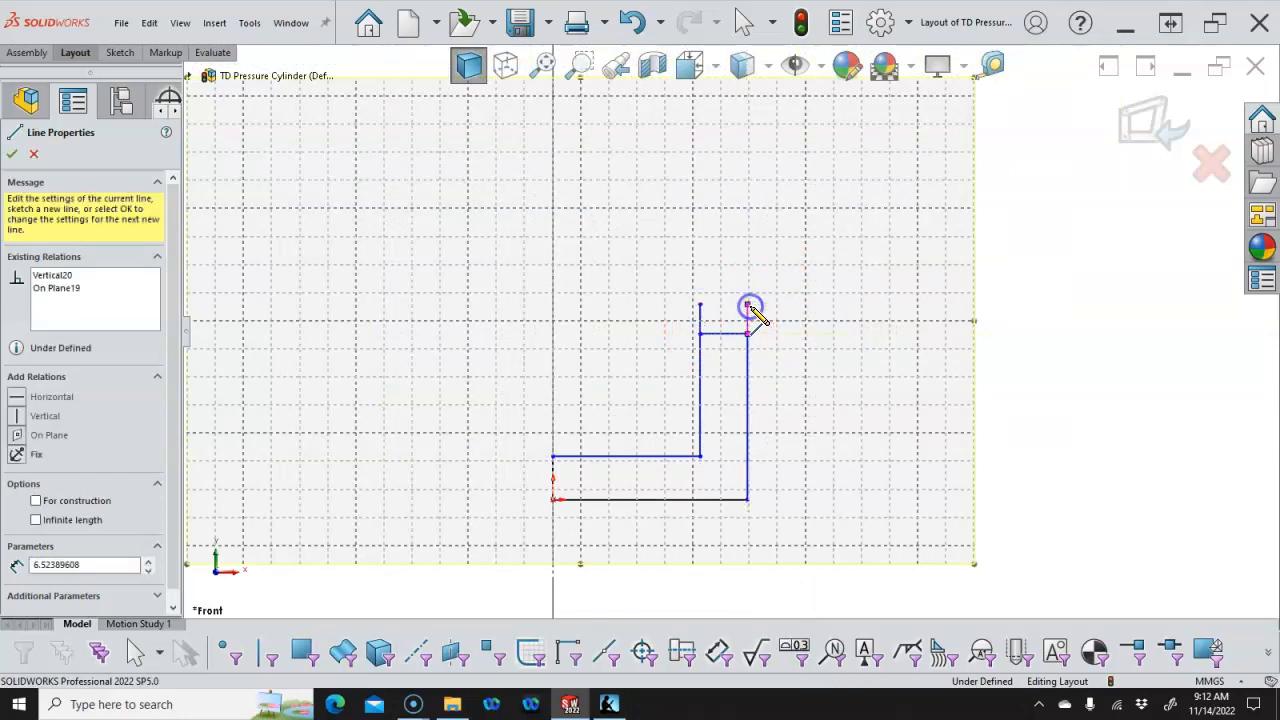
click(605, 305)
click(604, 267)
click(748, 268)
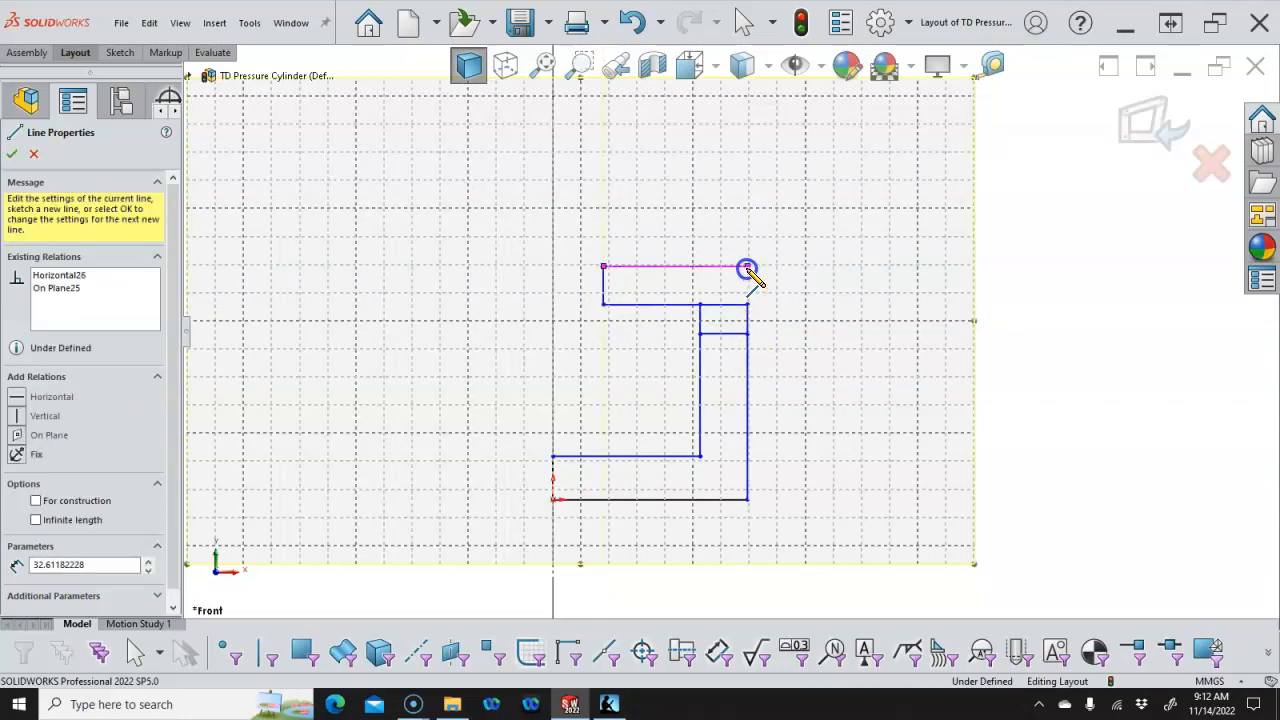
click(748, 305)
right_click(797, 320)
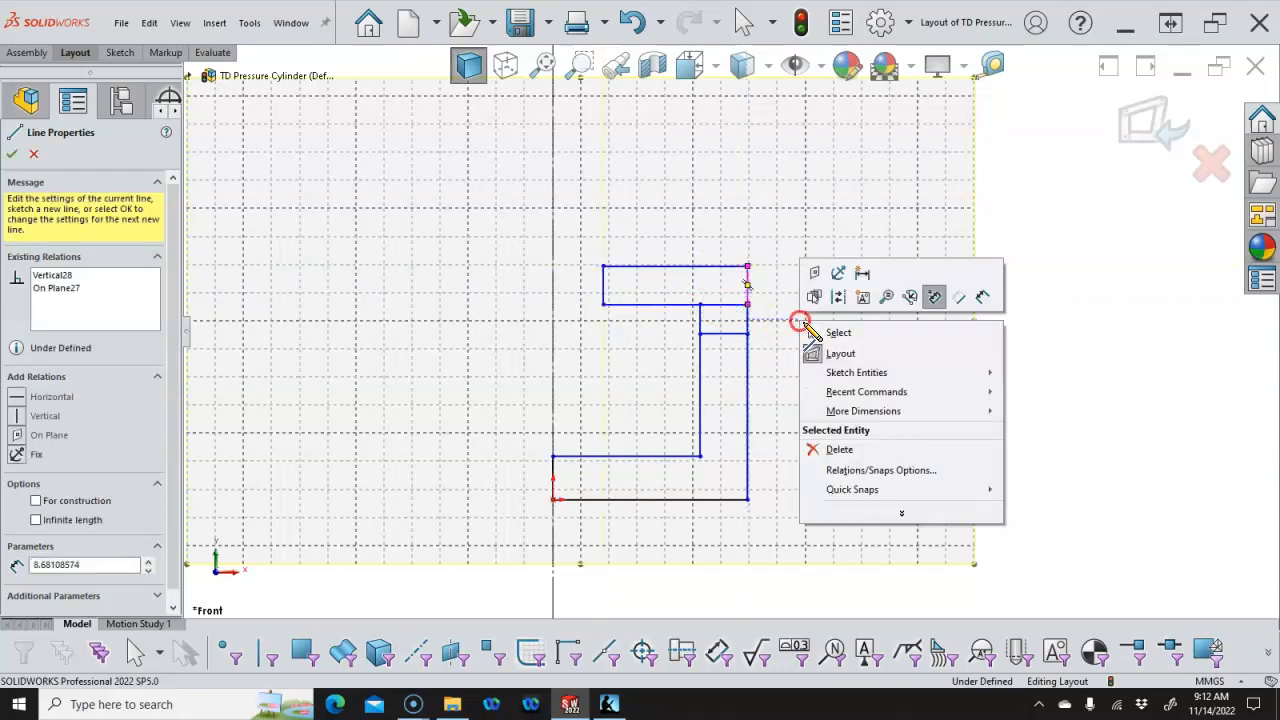
click(877, 333)
Dimension the L-profile's outer and inner walls across the centreline as diameters of 100 mm and 60 mm
right_click(857, 336)
click(1016, 310)
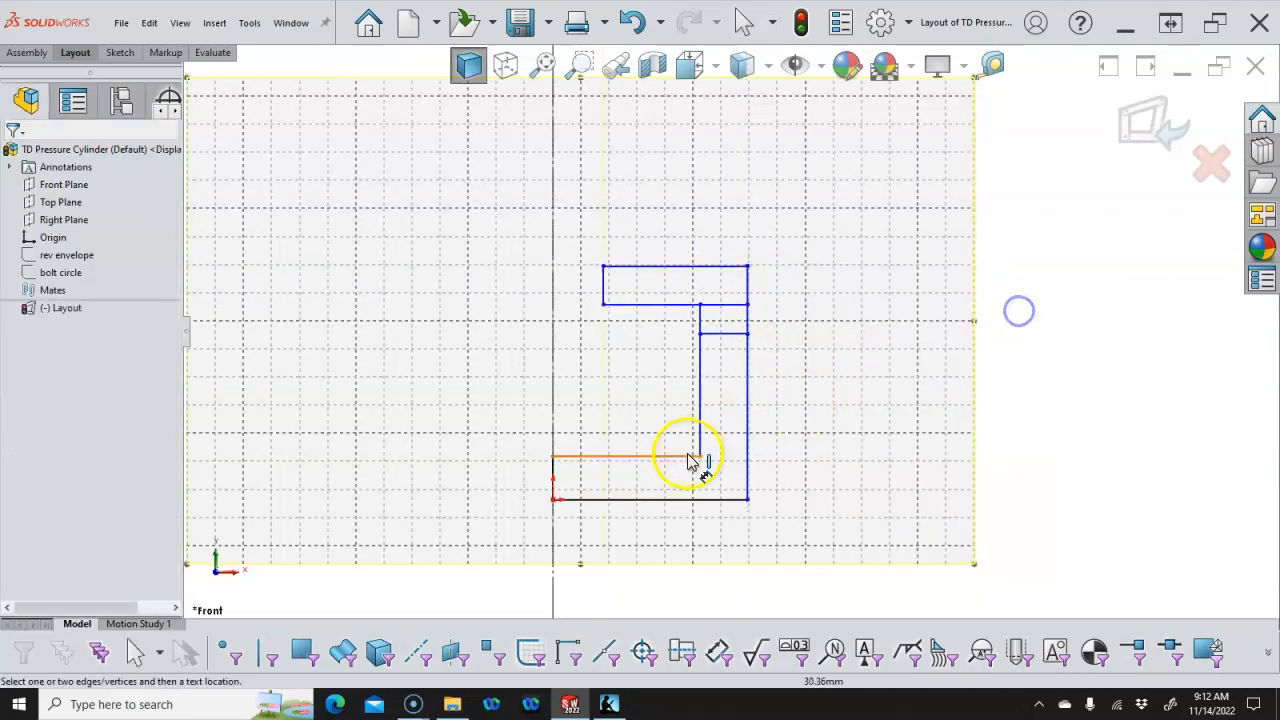
click(746, 465)
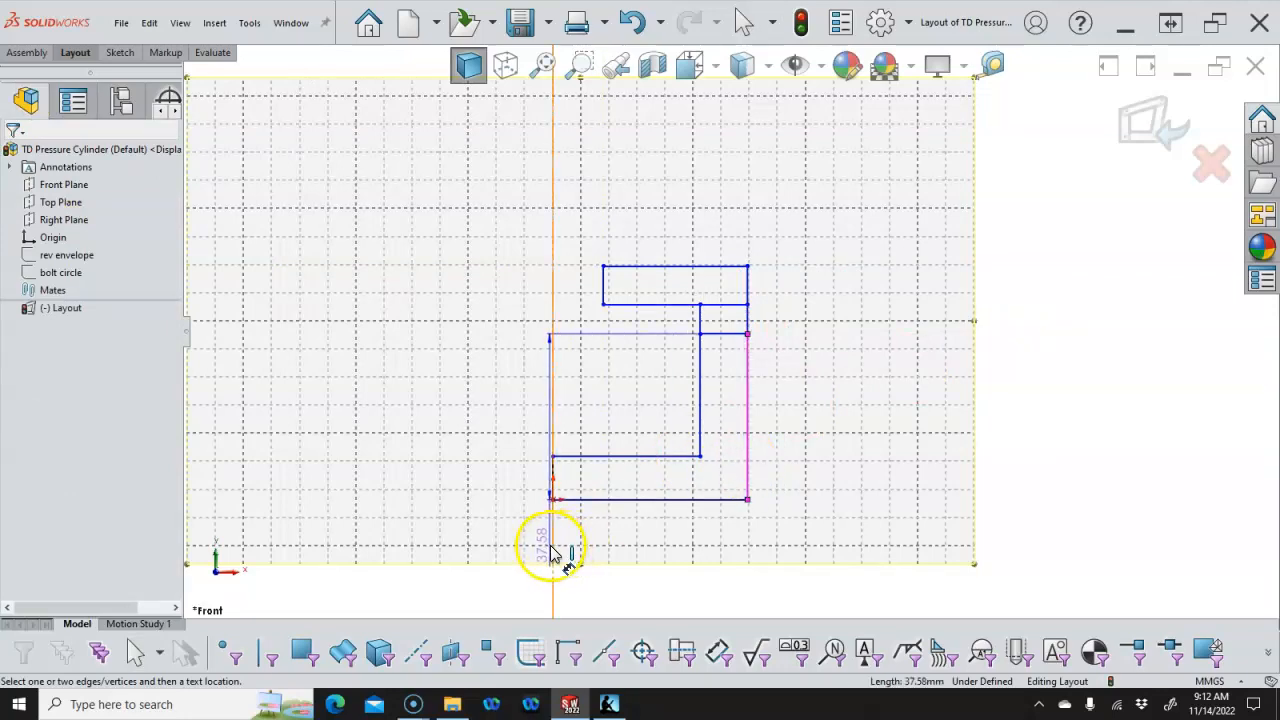
click(551, 553)
click(486, 549)
text(100)
key(Return)
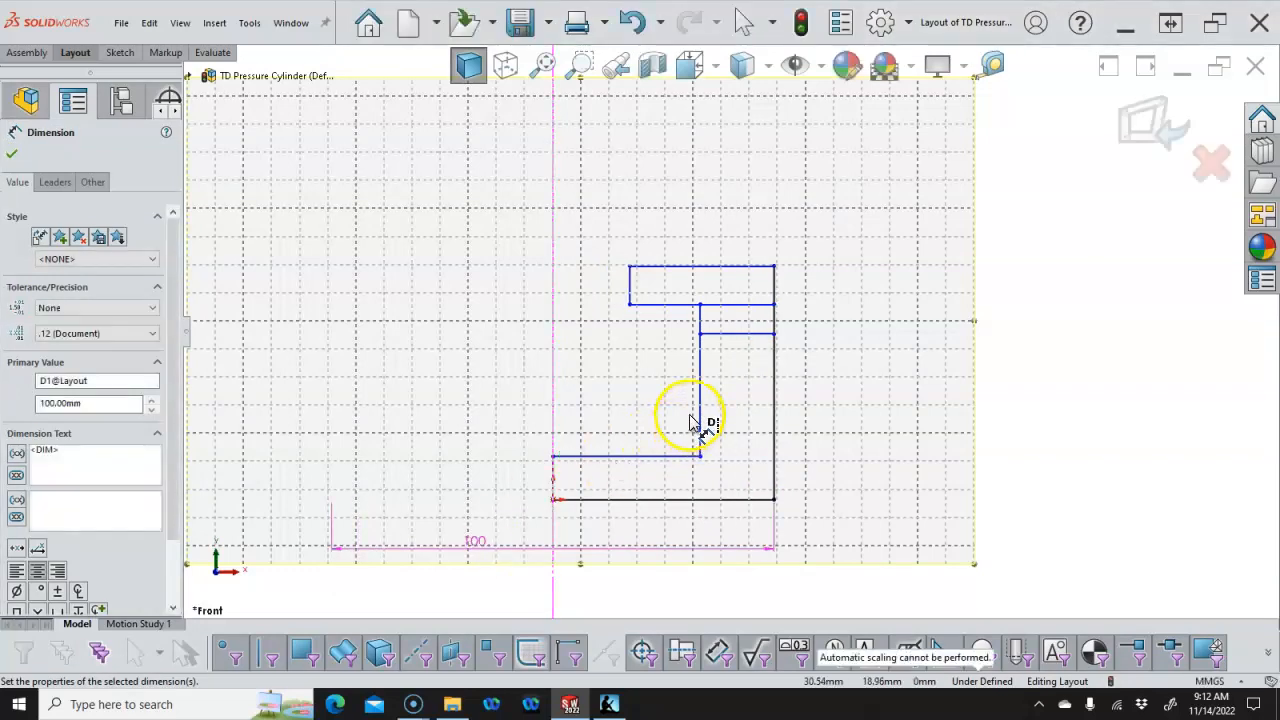
click(700, 414)
click(360, 383)
text(60)
key(Return)
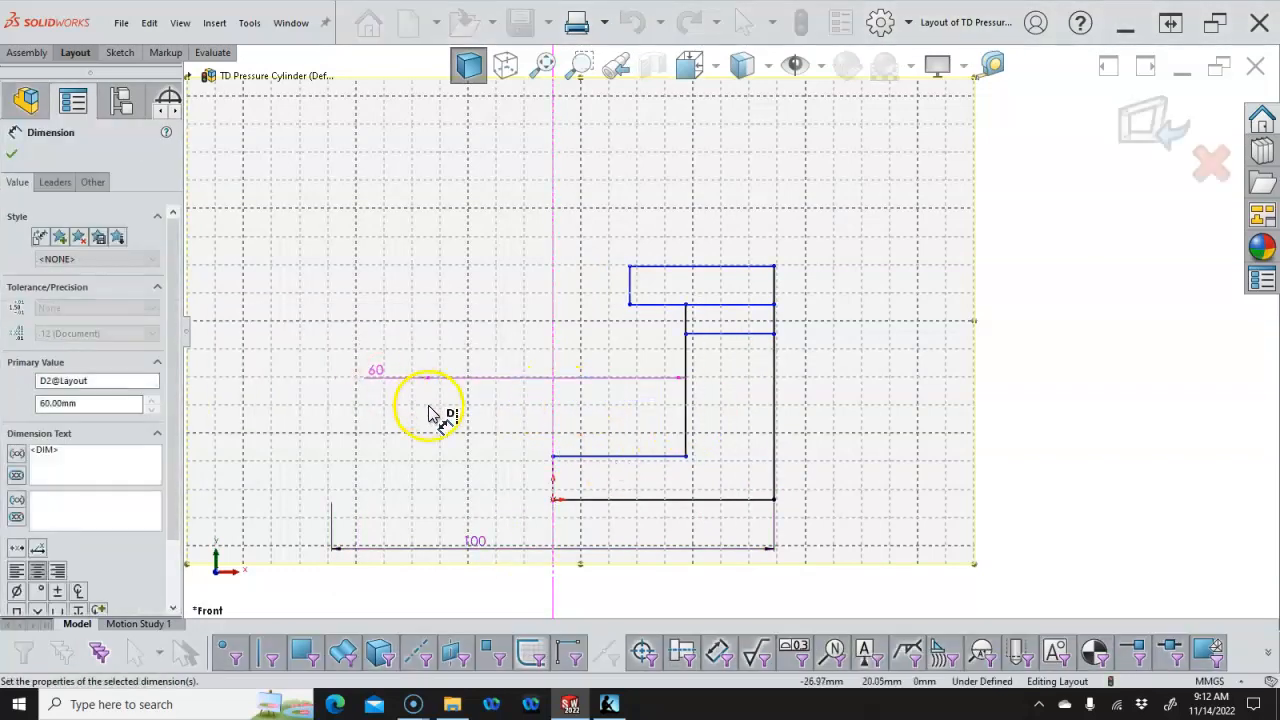
Dimension the L-profile's base thickness at 20 mm and its outer wall height at 65 mm
click(551, 476)
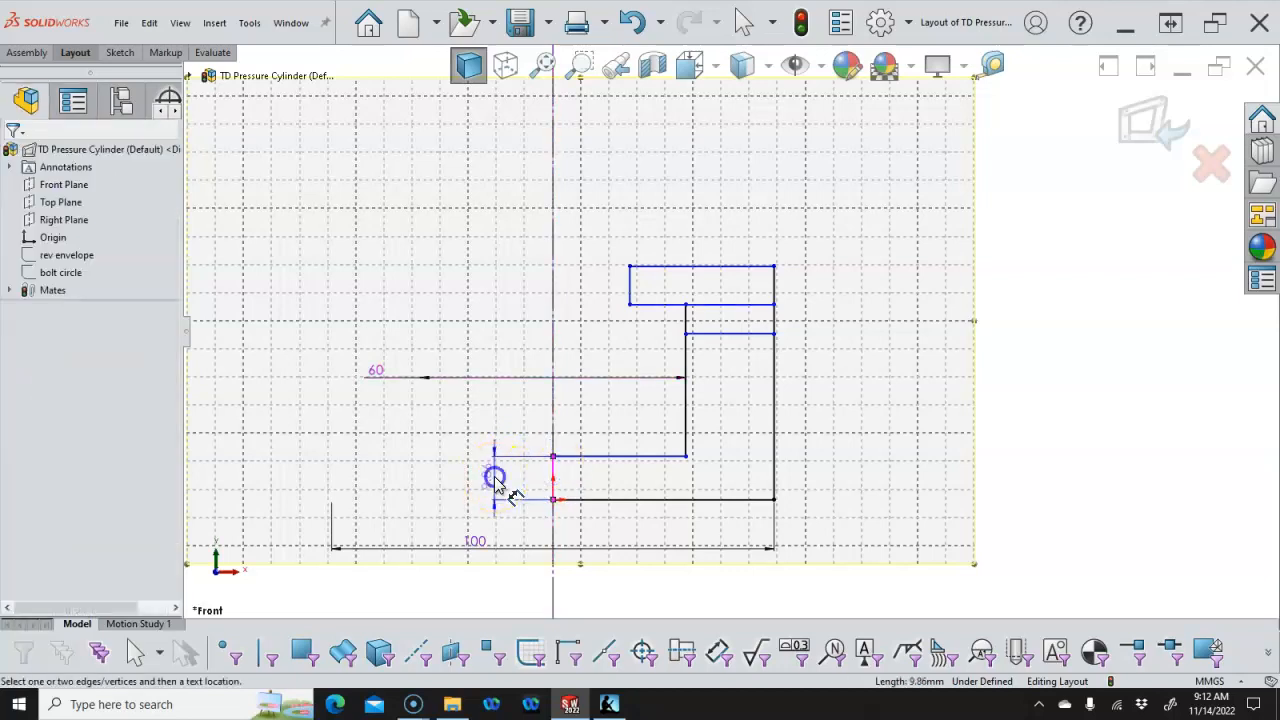
click(493, 474)
text(20)
key(Return)
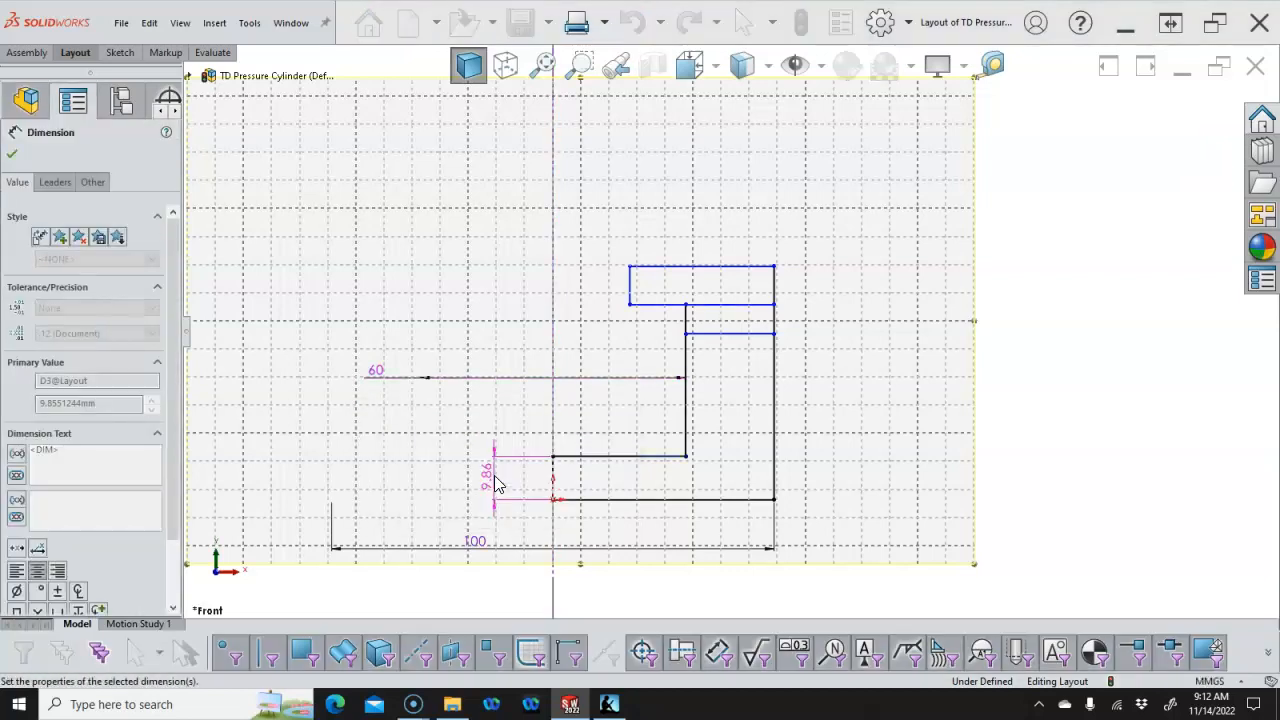
click(772, 424)
click(831, 430)
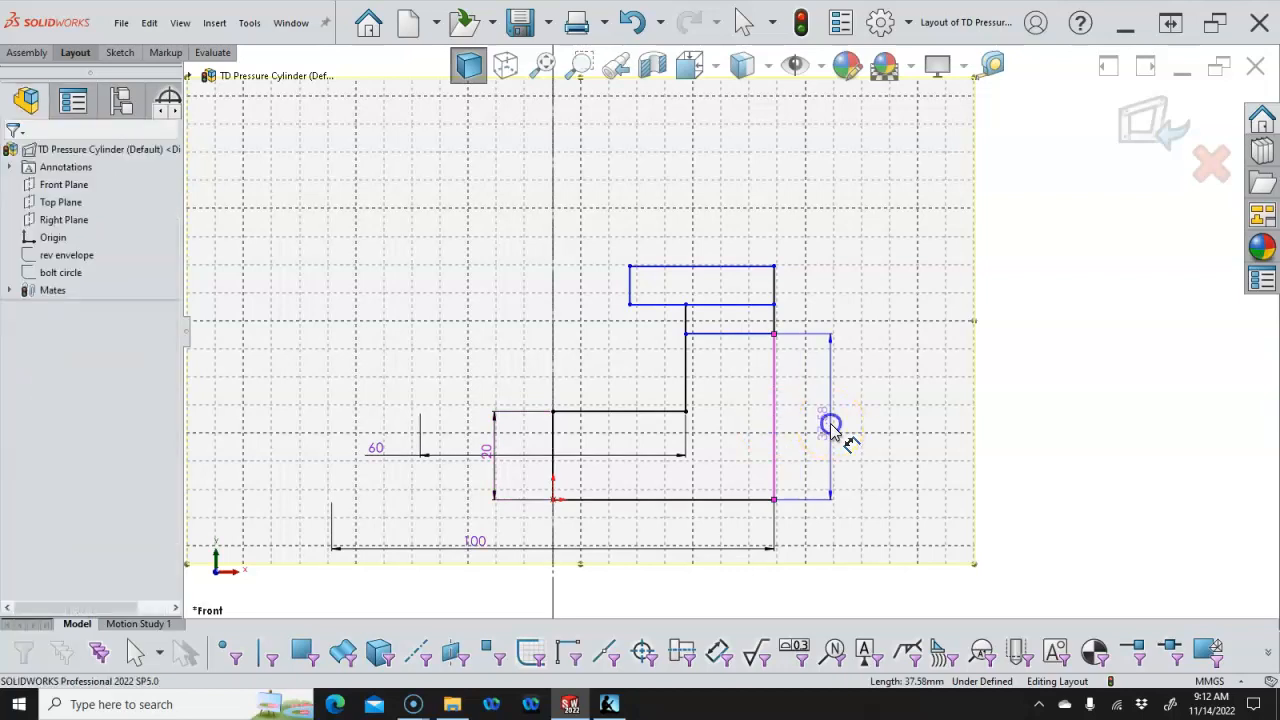
text(40)
key(Return)
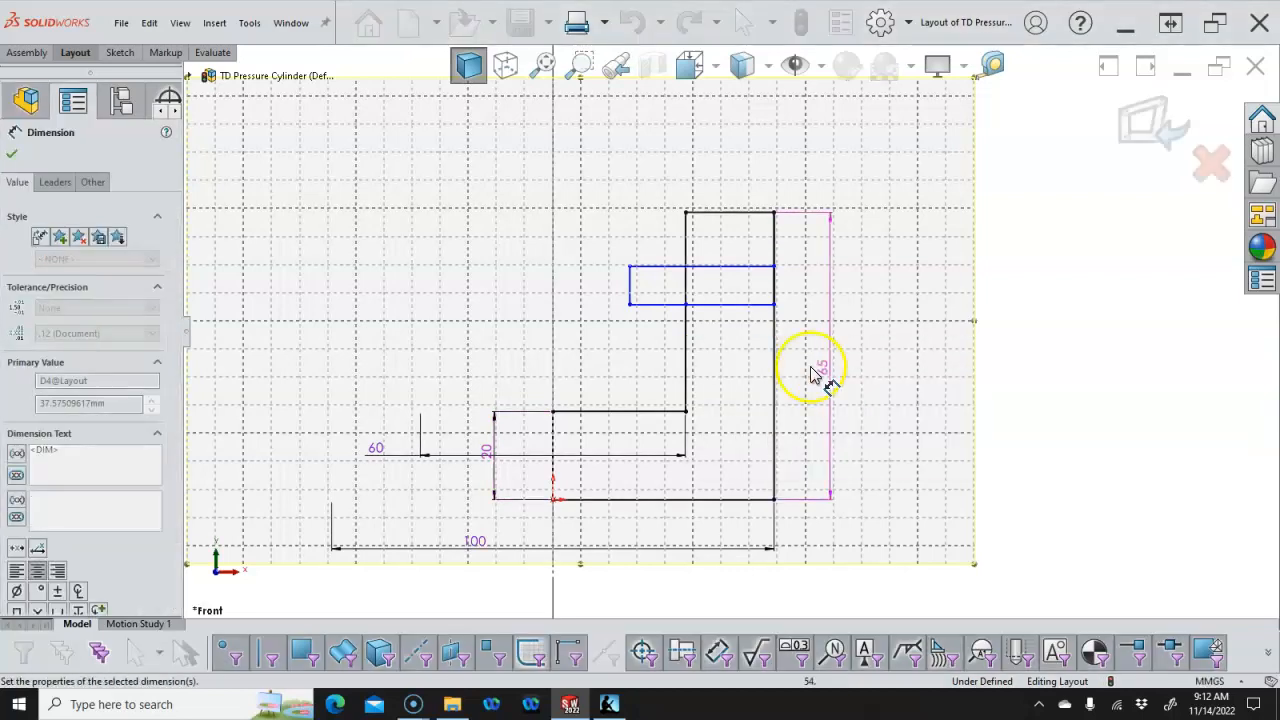
right_click(785, 350)
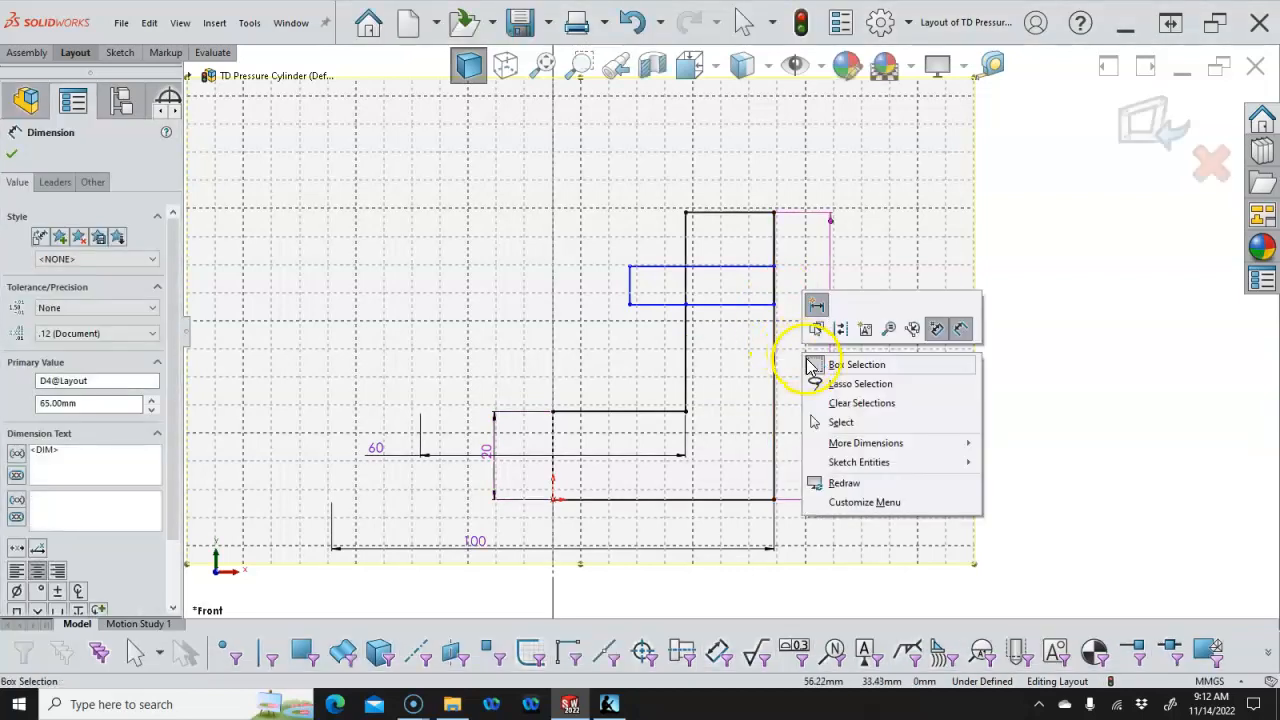
click(848, 419)
Reposition the cover rectangle's upper and lower edges so the whole cover sits above the cylinder wall
drag(629, 264, 623, 165)
mouse_move(623, 305)
mouse_down()
mouse_move(629, 171)
mouse_move(629, 190)
mouse_move(683, 220)
mouse_move(686, 184)
mouse_up()
click(651, 228)
Dimension the gasket thickness at 3 mm and the cover thickness at 13 mm
right_click(651, 228)
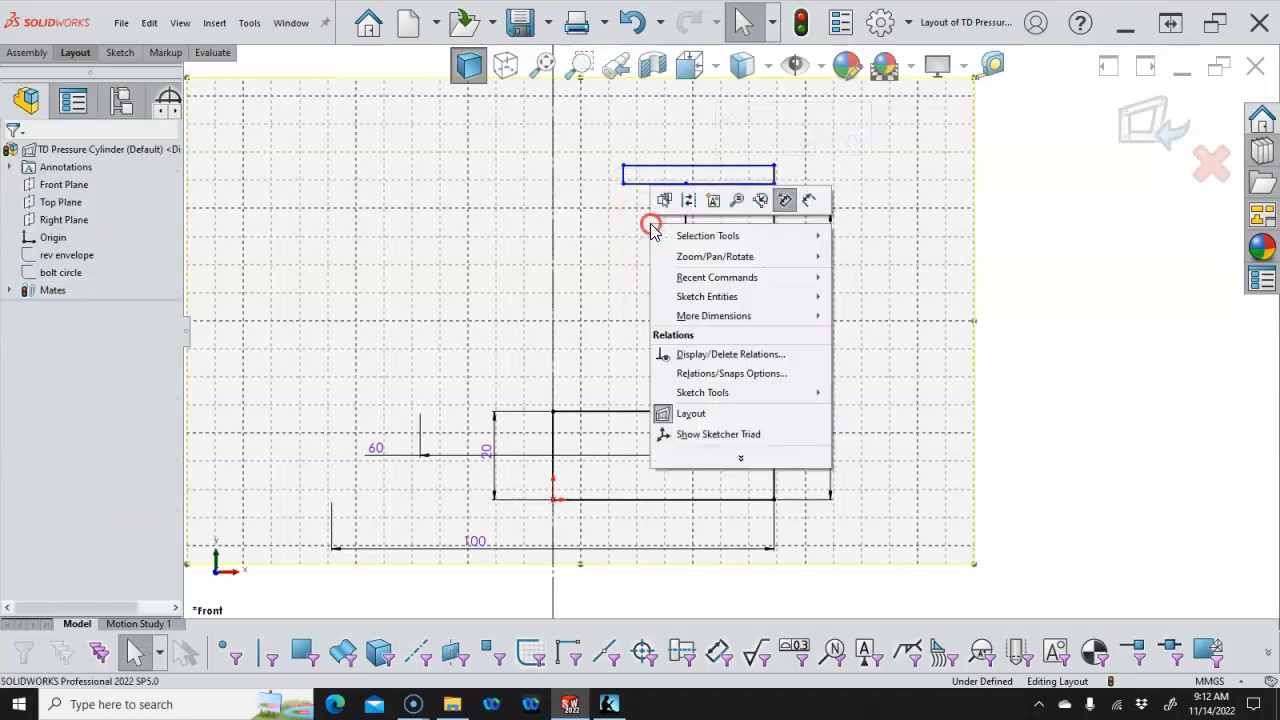
click(812, 201)
click(863, 263)
click(791, 199)
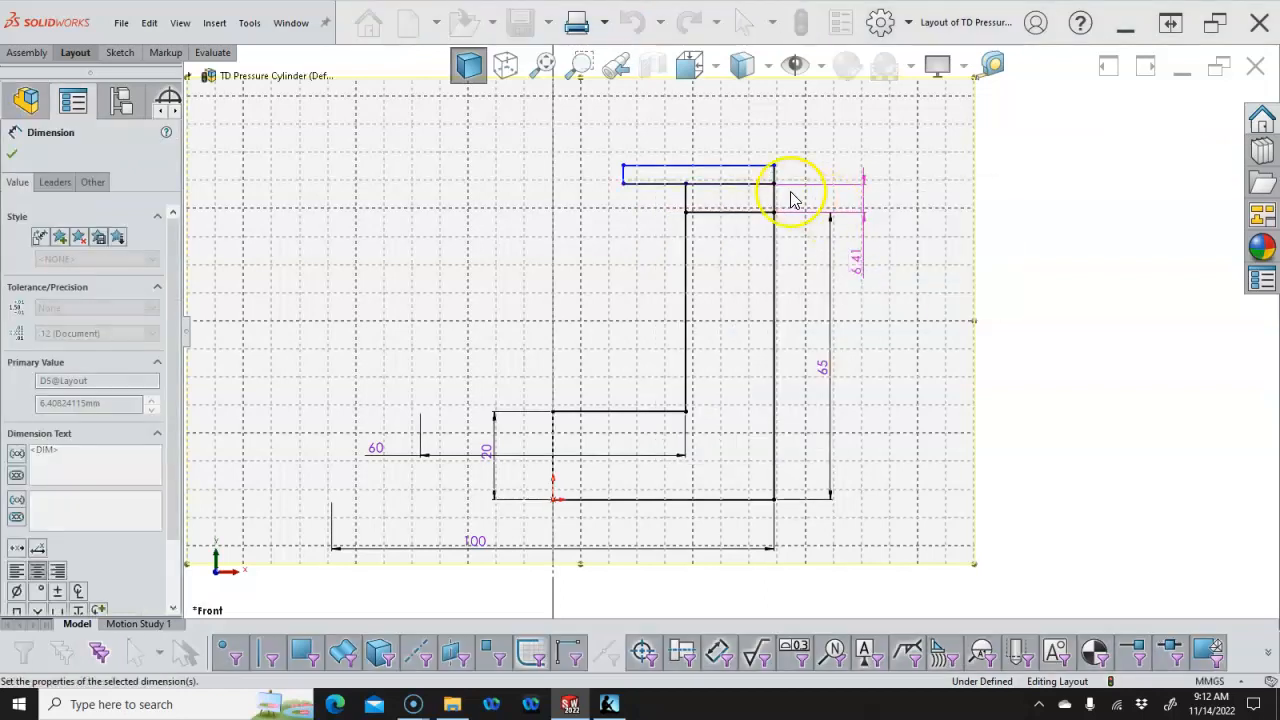
click(774, 189)
click(900, 255)
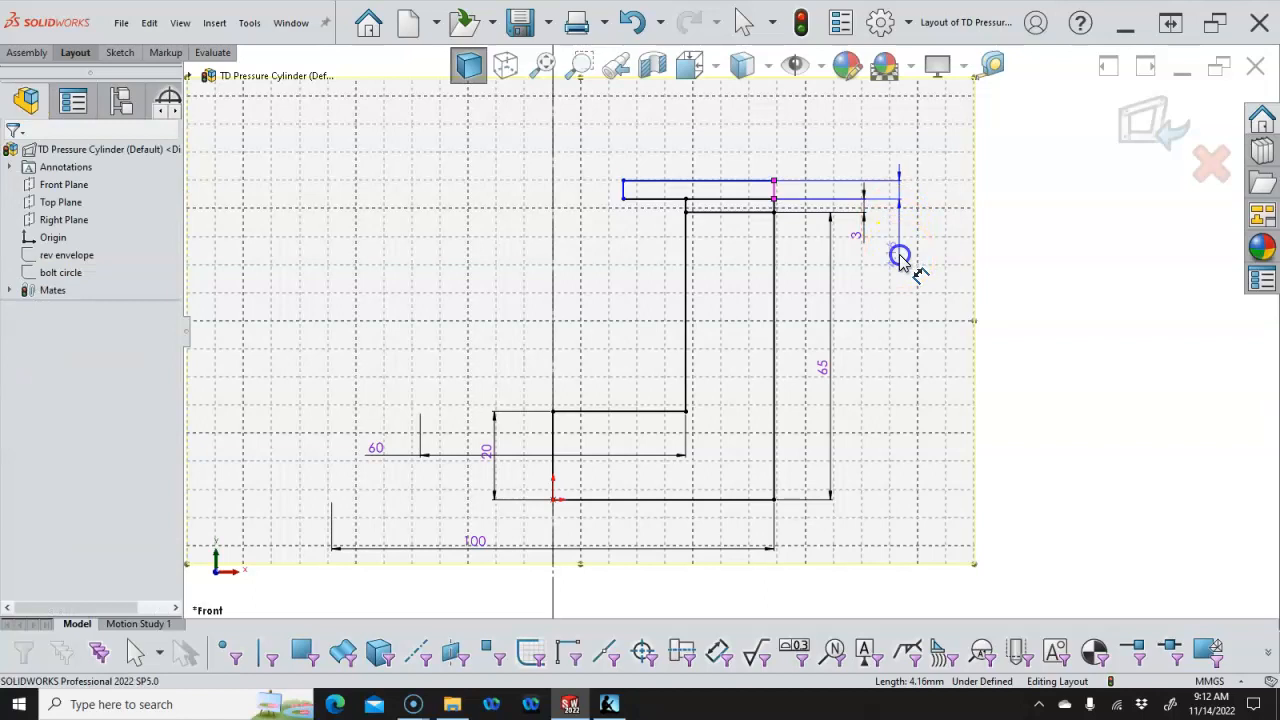
text(13)
key(Return)
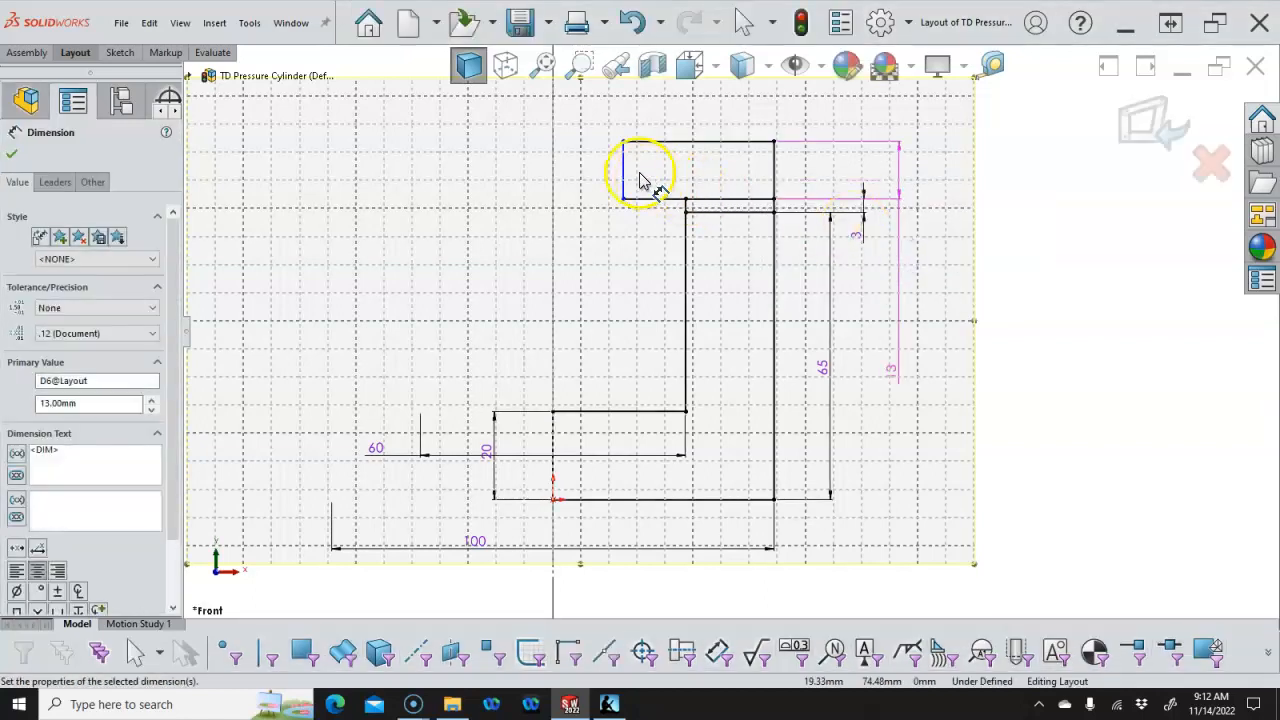
Dimension the cover's inner edge across the centreline as a 21 mm diameter and end dimensioning
click(624, 175)
click(556, 168)
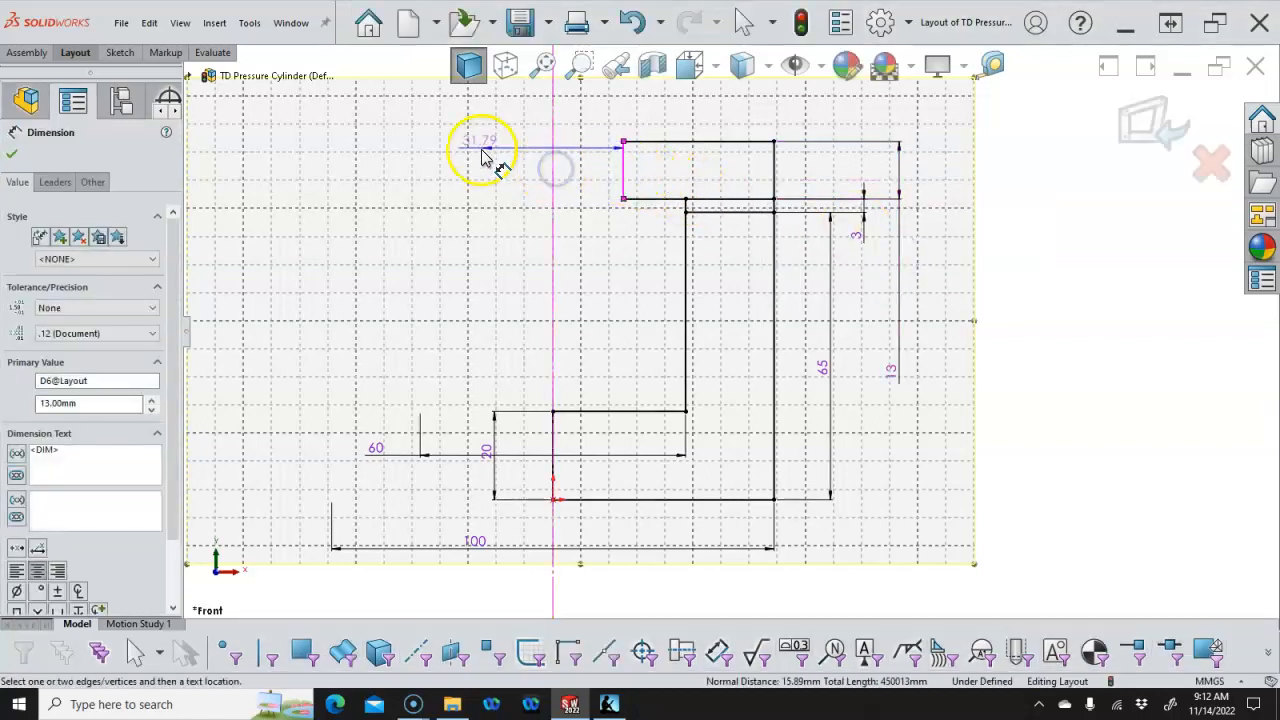
click(458, 128)
text(21)
key(Return)
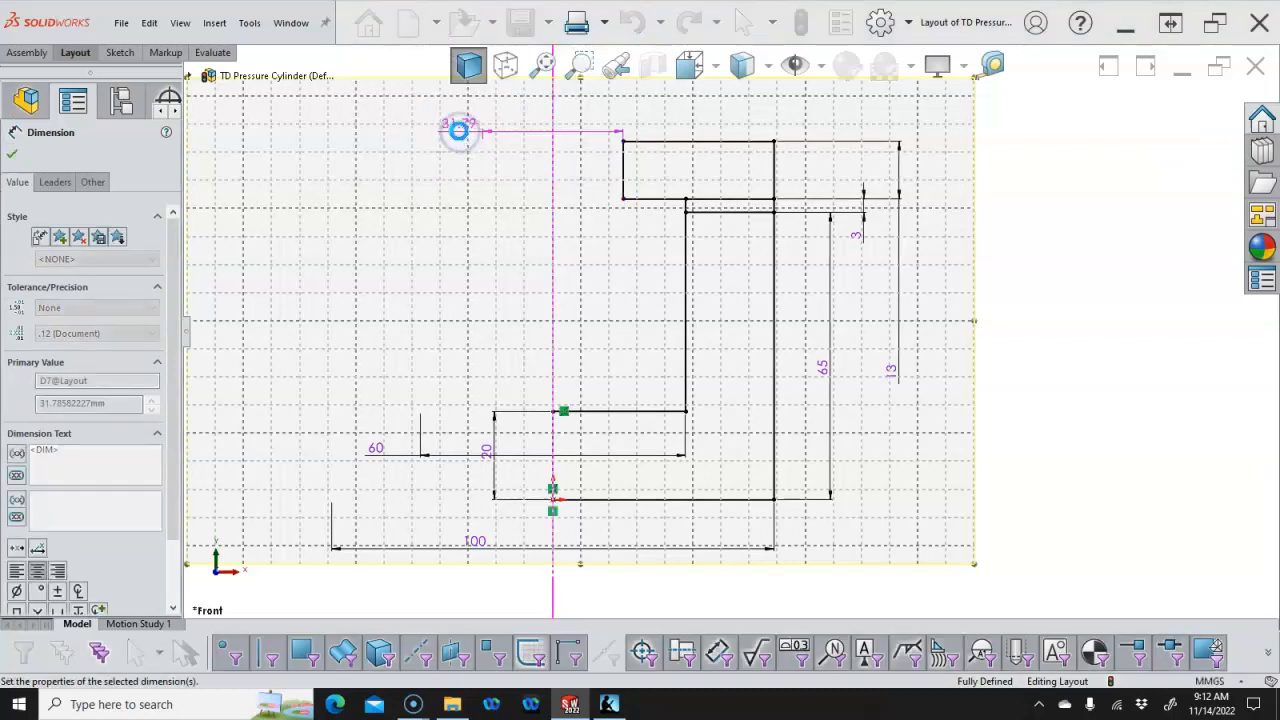
right_click(483, 177)
click(535, 240)
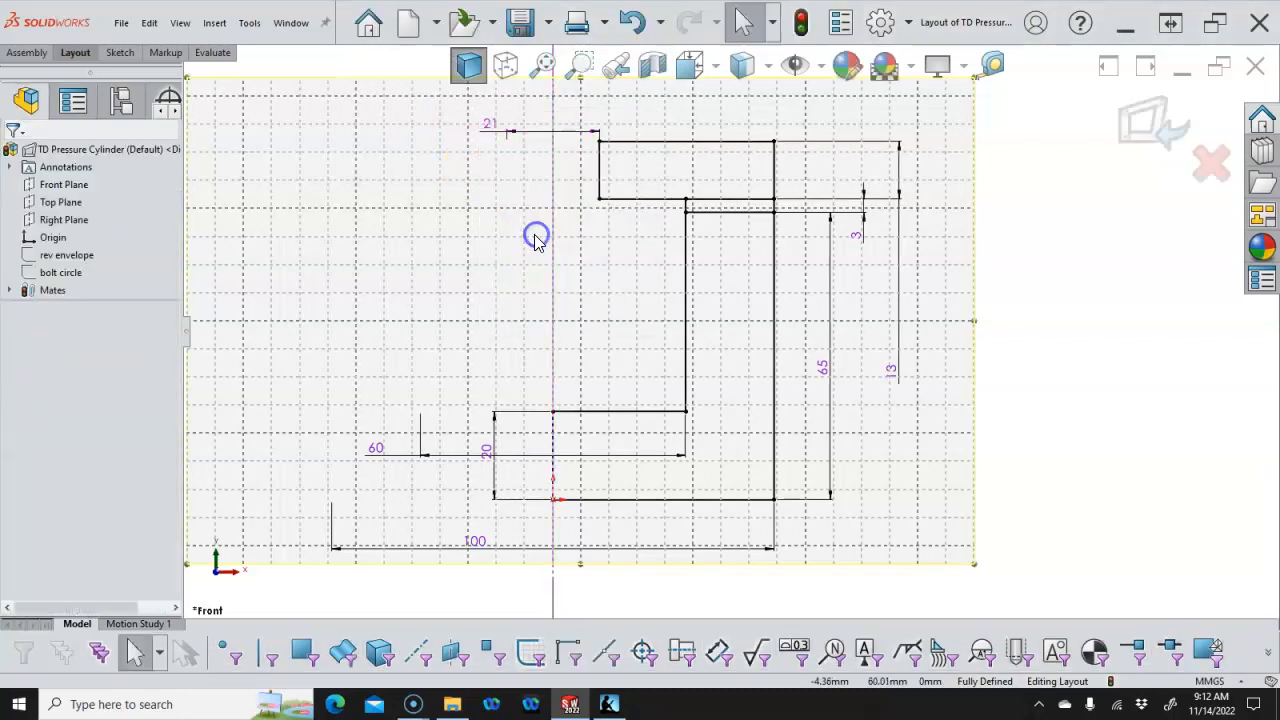
Switch the layout's active sketch plane to the Top Plane, shown in a tilted 3D view
mouse_move(533, 237)
middle_down()
mouse_move(514, 277)
mouse_move(514, 374)
mouse_move(521, 355)
middle_up()
scroll(521, 350, up, 2)
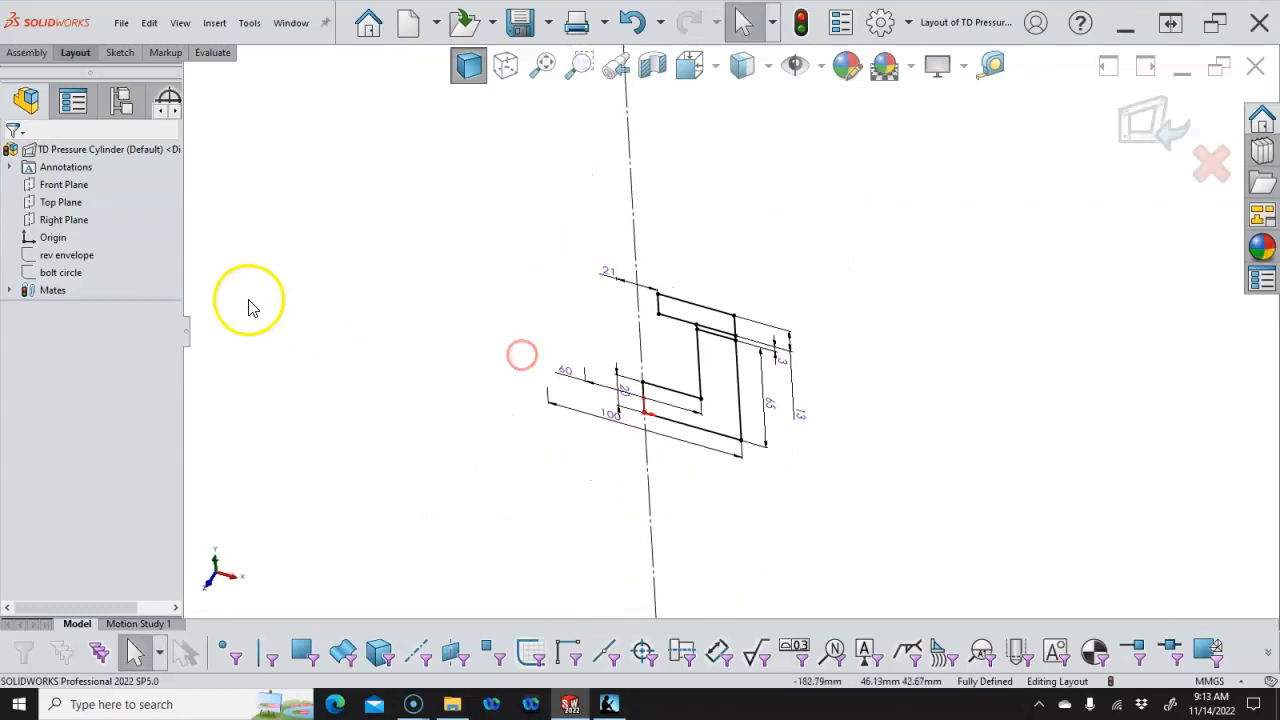
click(60, 202)
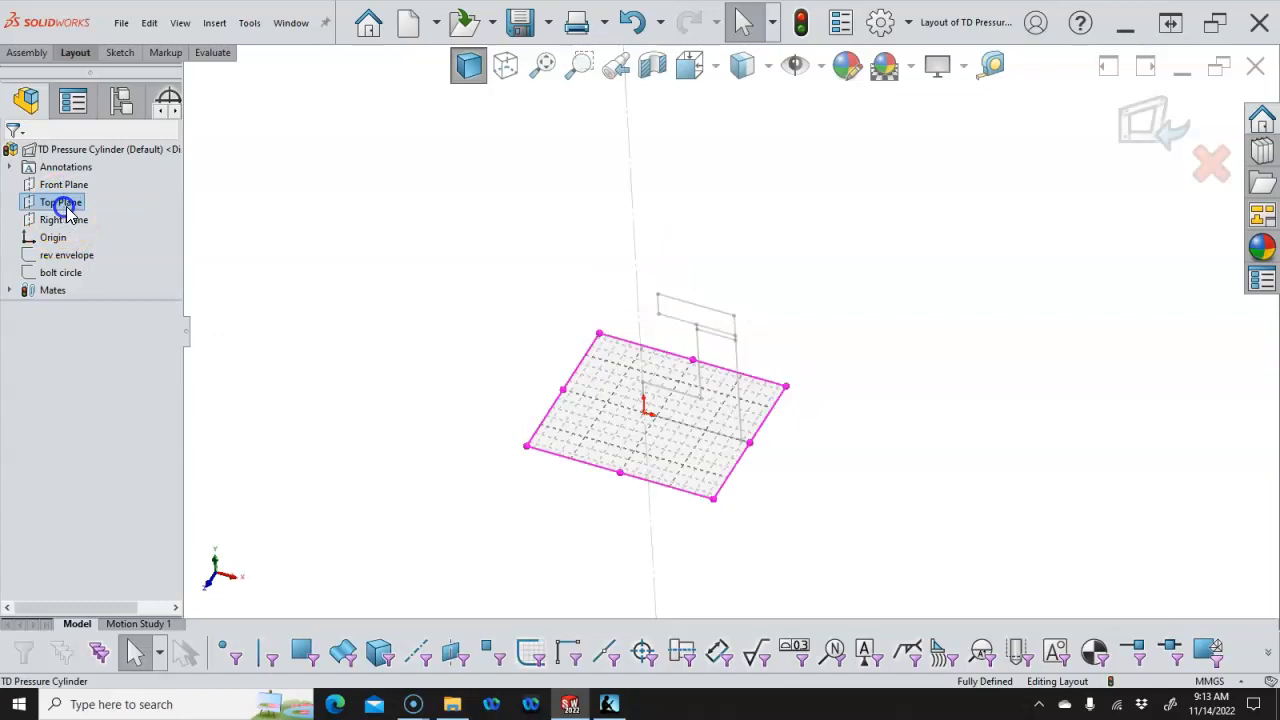
click(394, 326)
scroll(615, 410, down, 3)
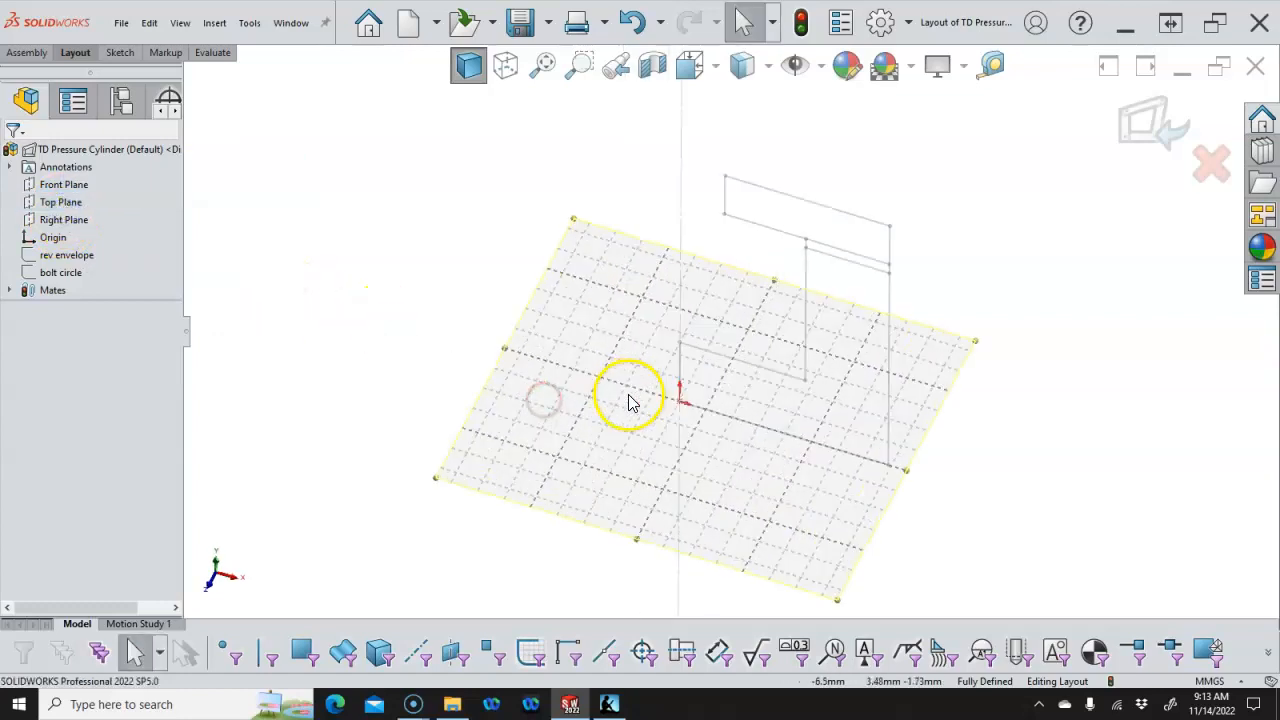
click(562, 365)
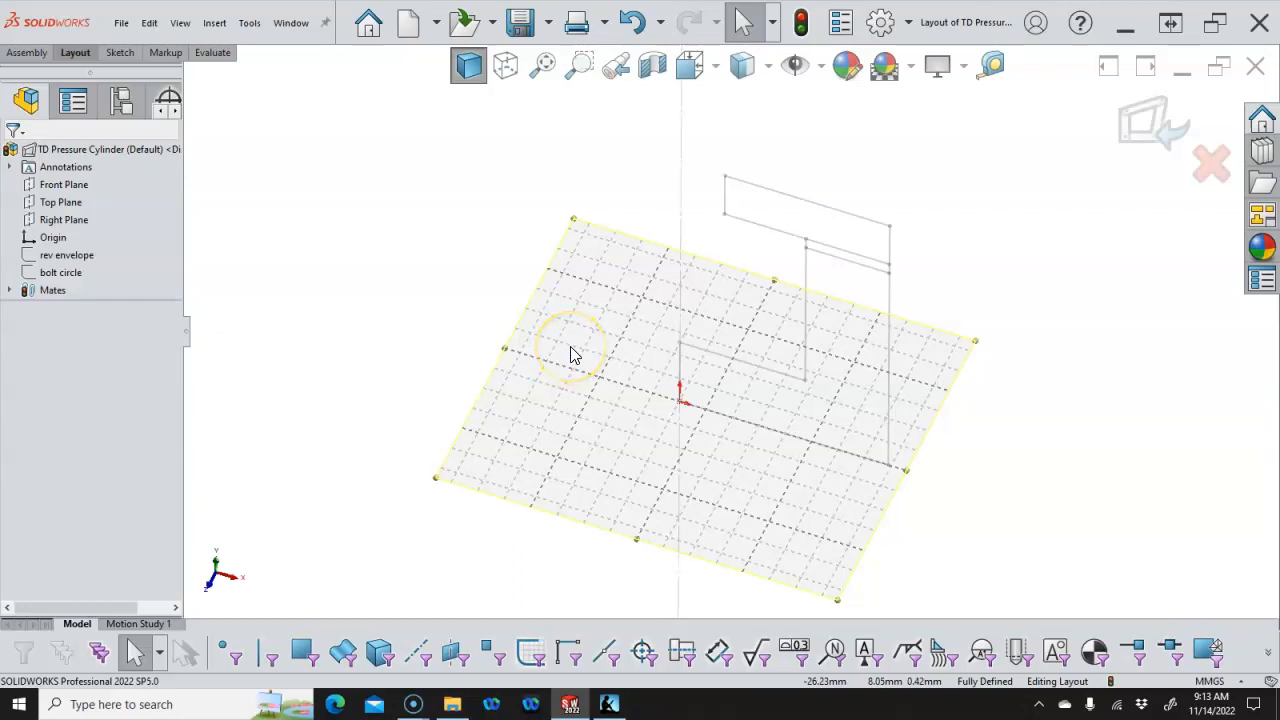
click(487, 278)
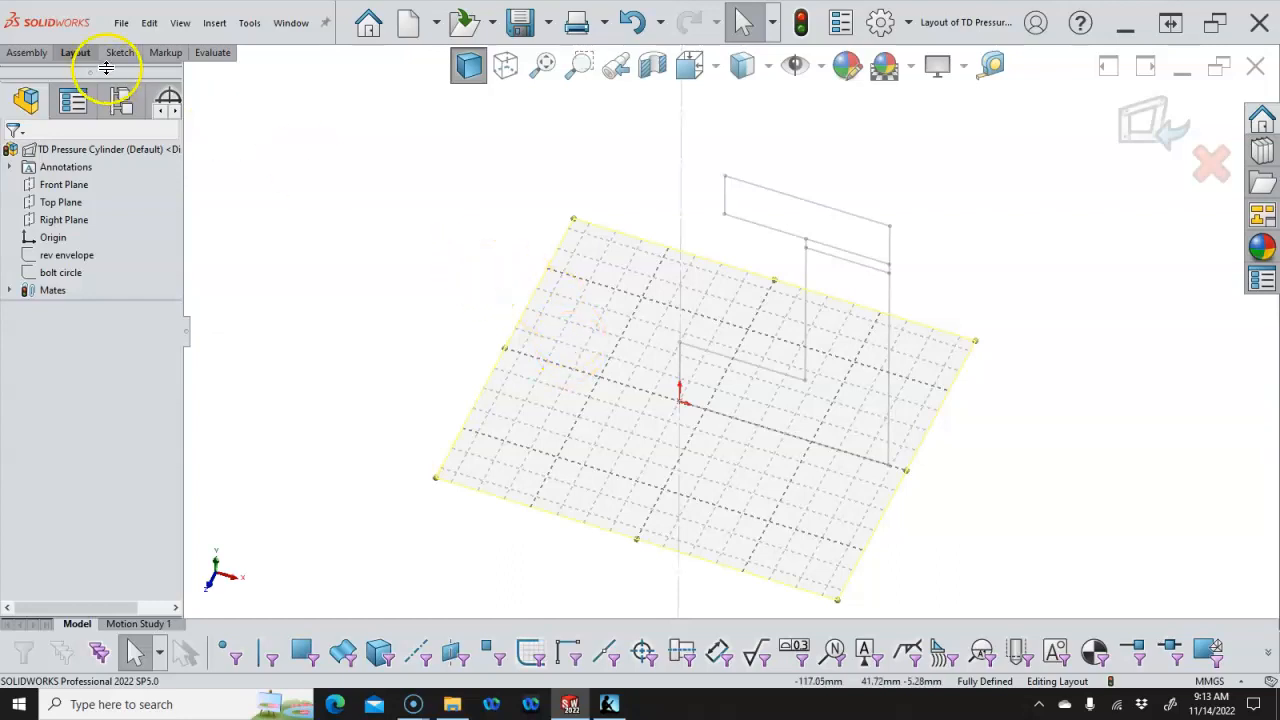
Place a sketch point on the Top Plane about 31 mm behind the origin and end the Point tool
click(118, 52)
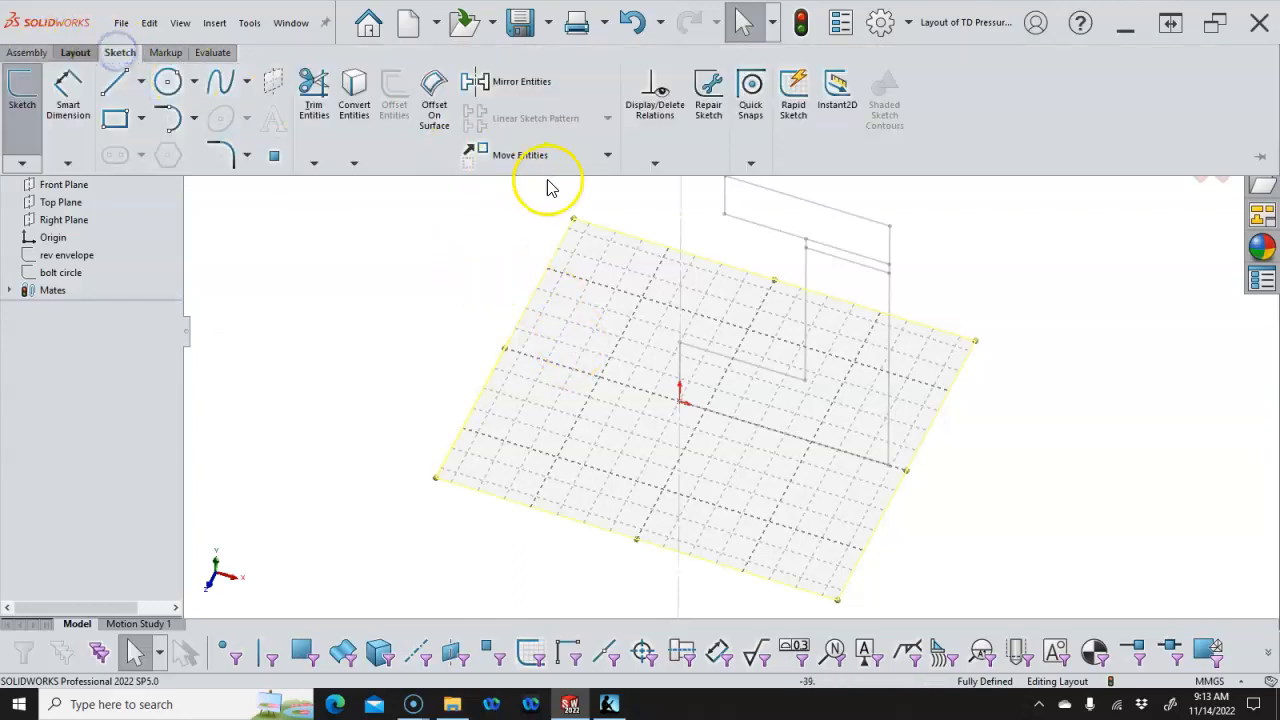
click(279, 156)
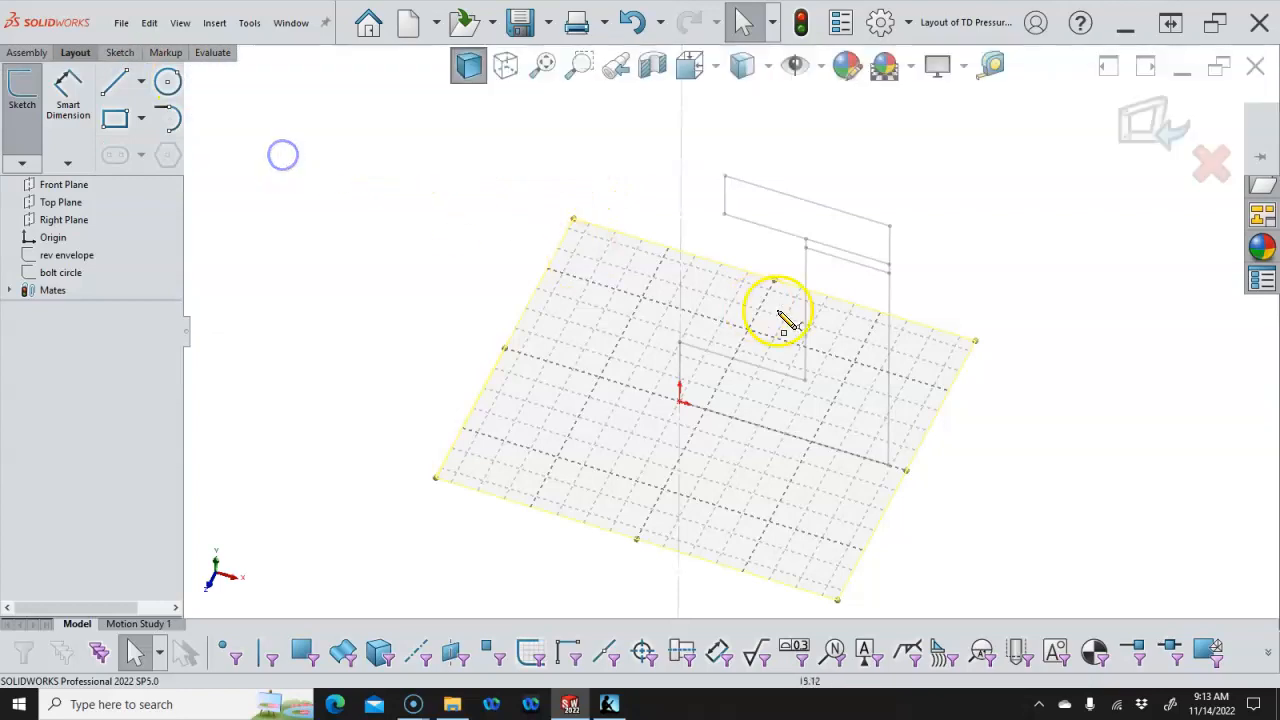
click(732, 303)
right_click(934, 240)
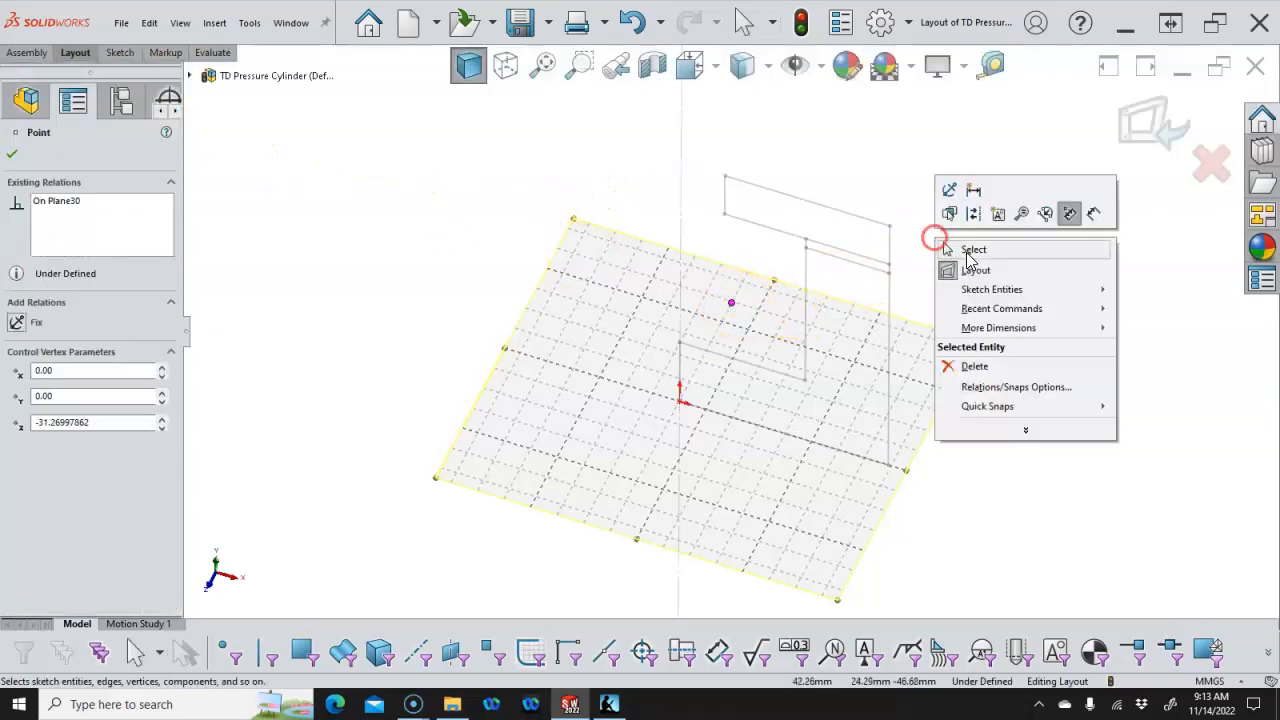
click(991, 249)
Align the new point with the origin using a Vertical relation
click(680, 399)
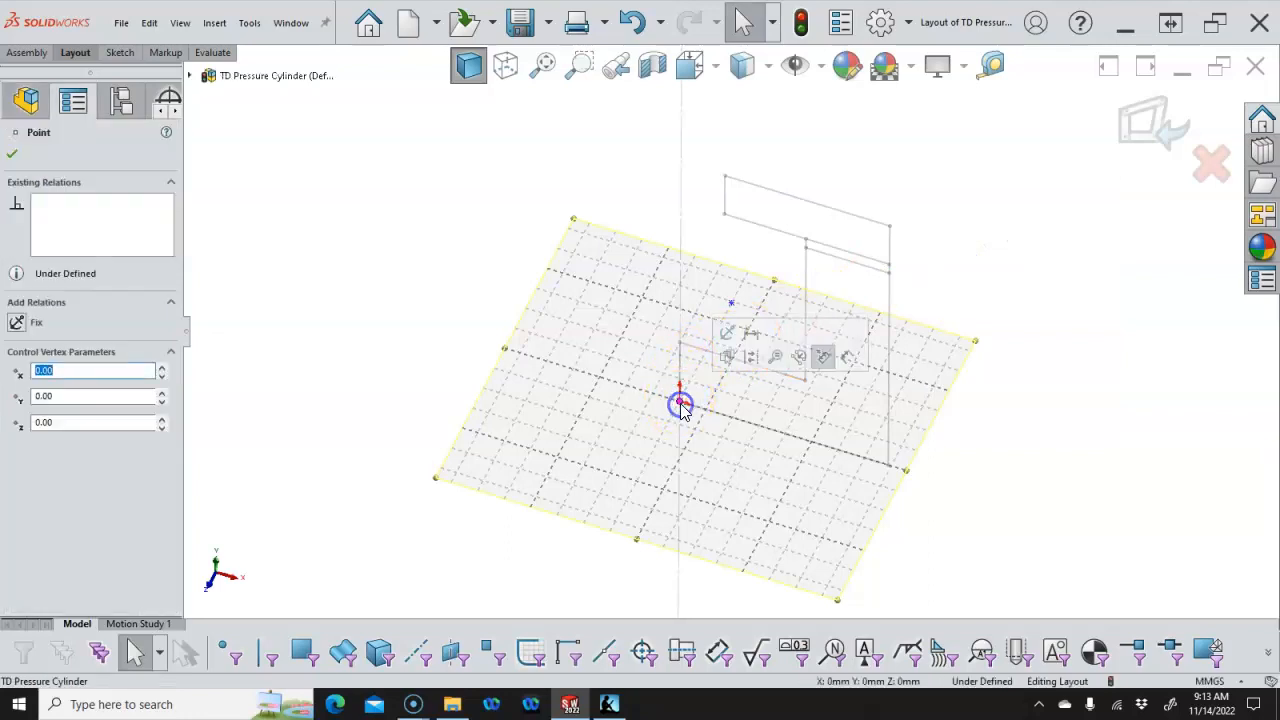
ctrl+click(732, 304)
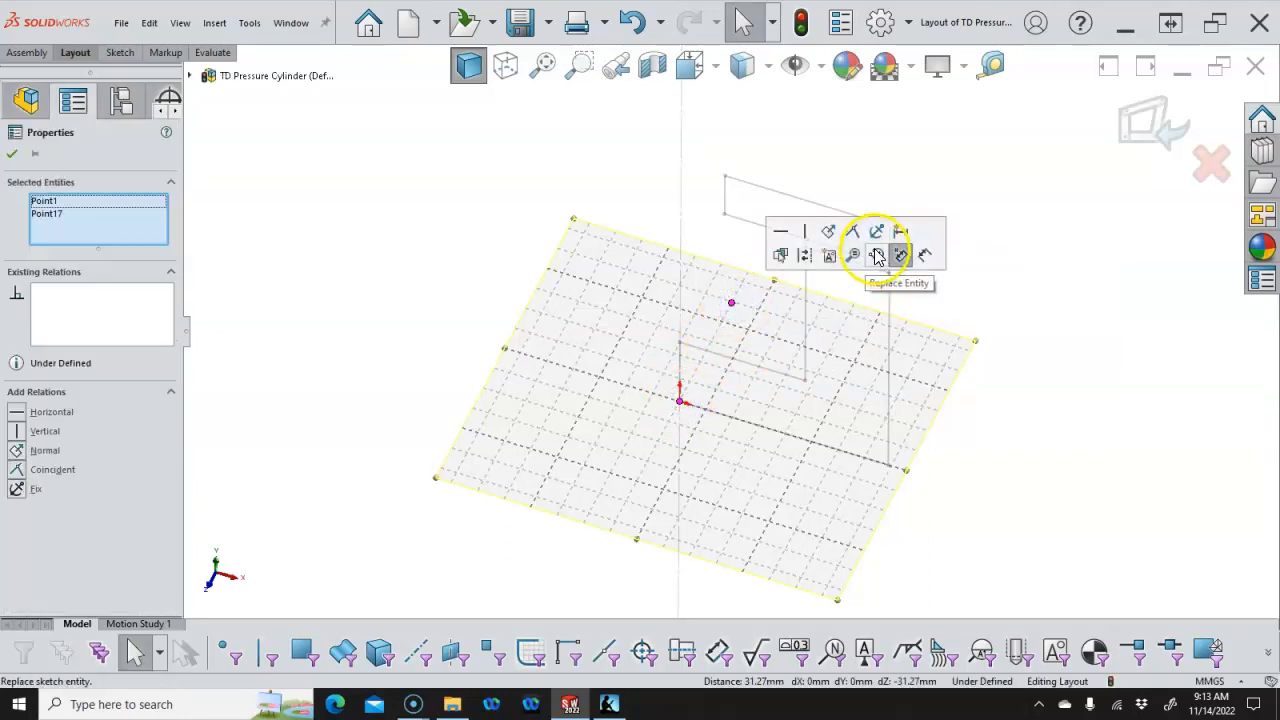
click(810, 234)
click(1078, 390)
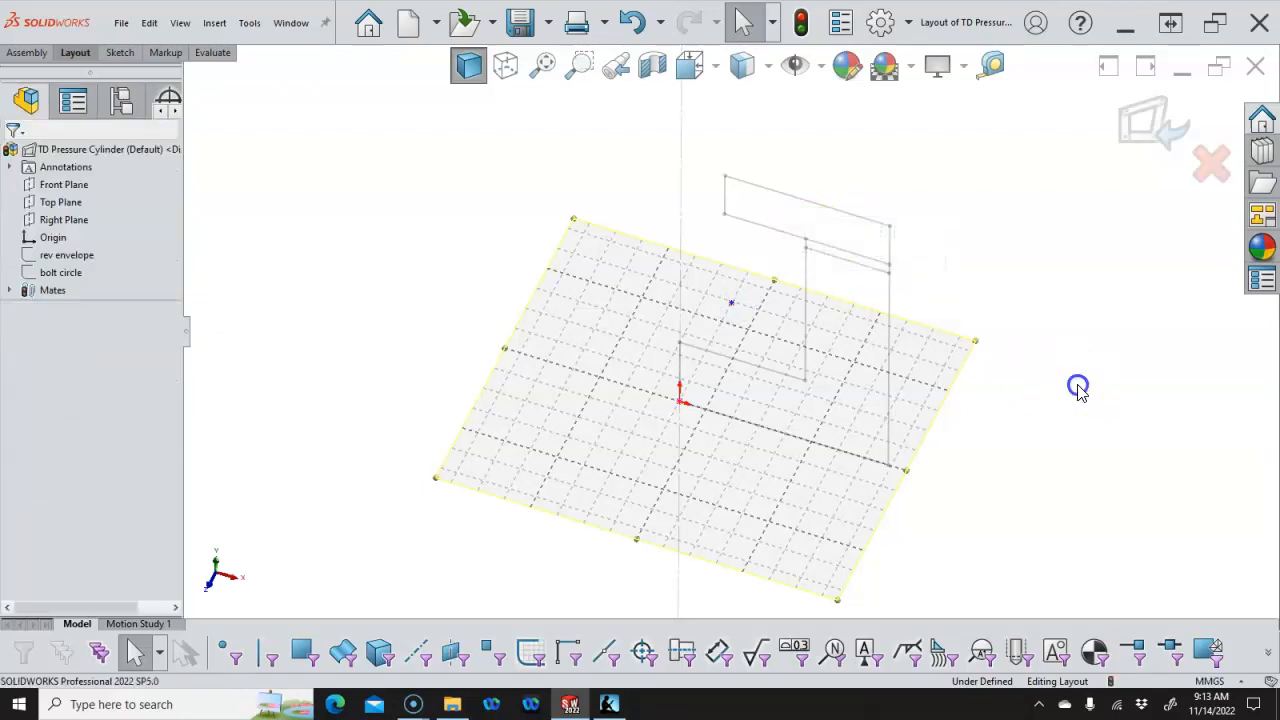
Dimension the distance between the origin and the point at 37.5 mm and end dimensioning
right_click(960, 253)
click(1117, 229)
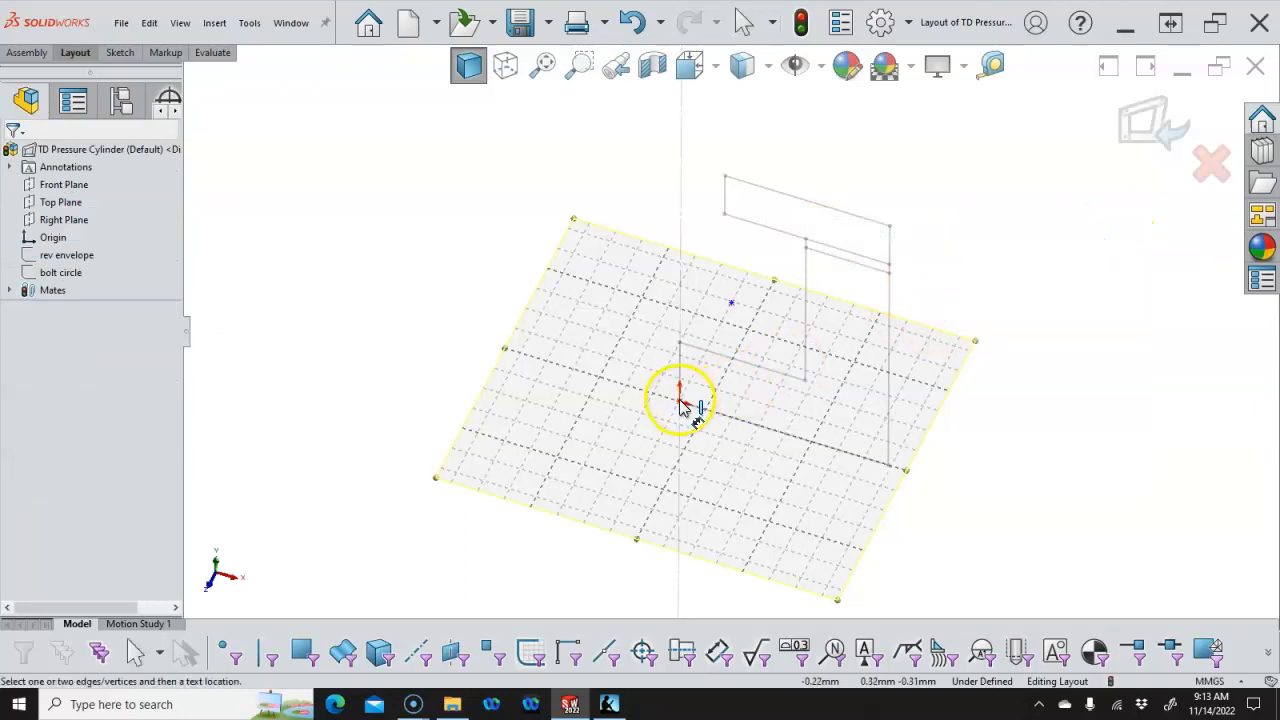
click(731, 302)
click(730, 367)
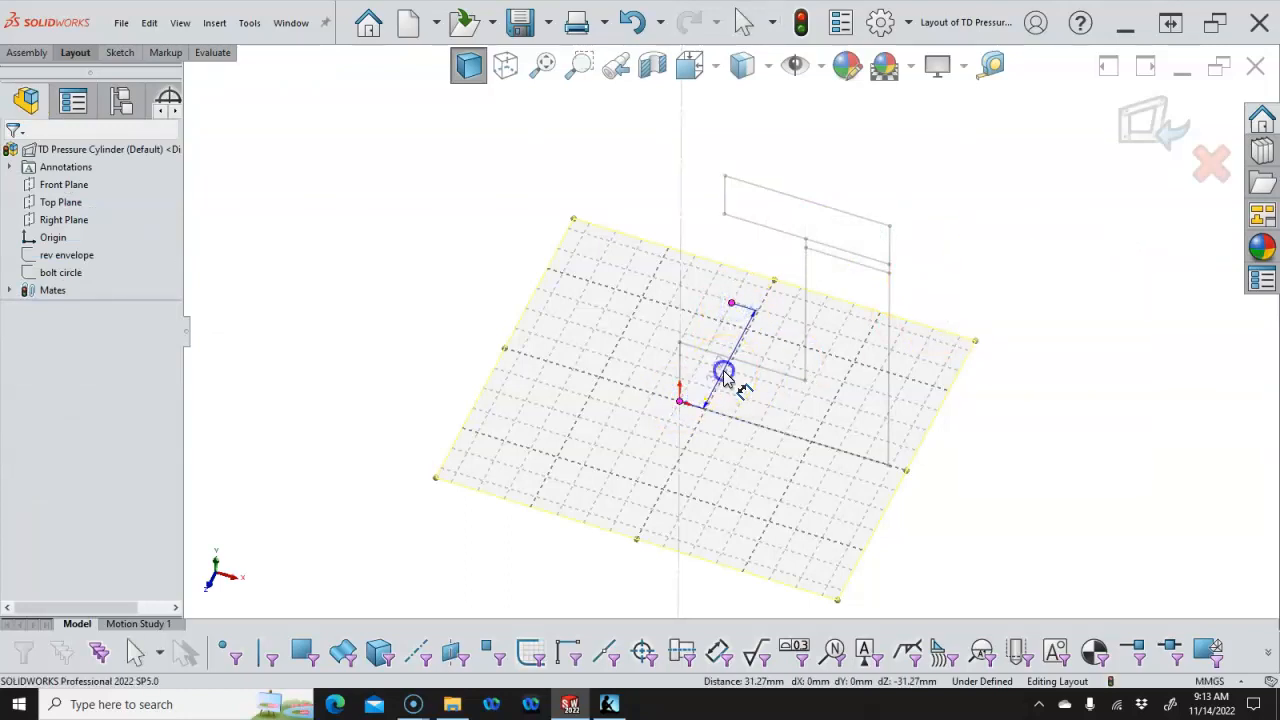
click(727, 375)
text(37.5)
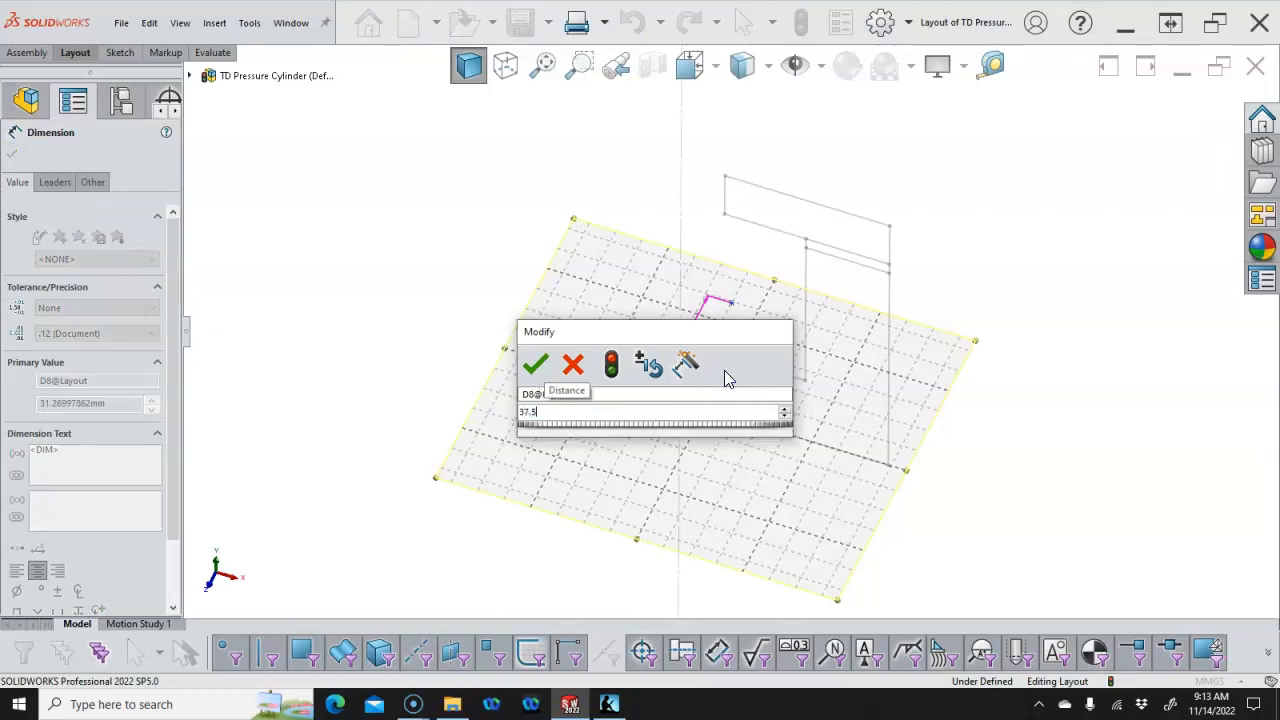
key(Return)
right_click(480, 234)
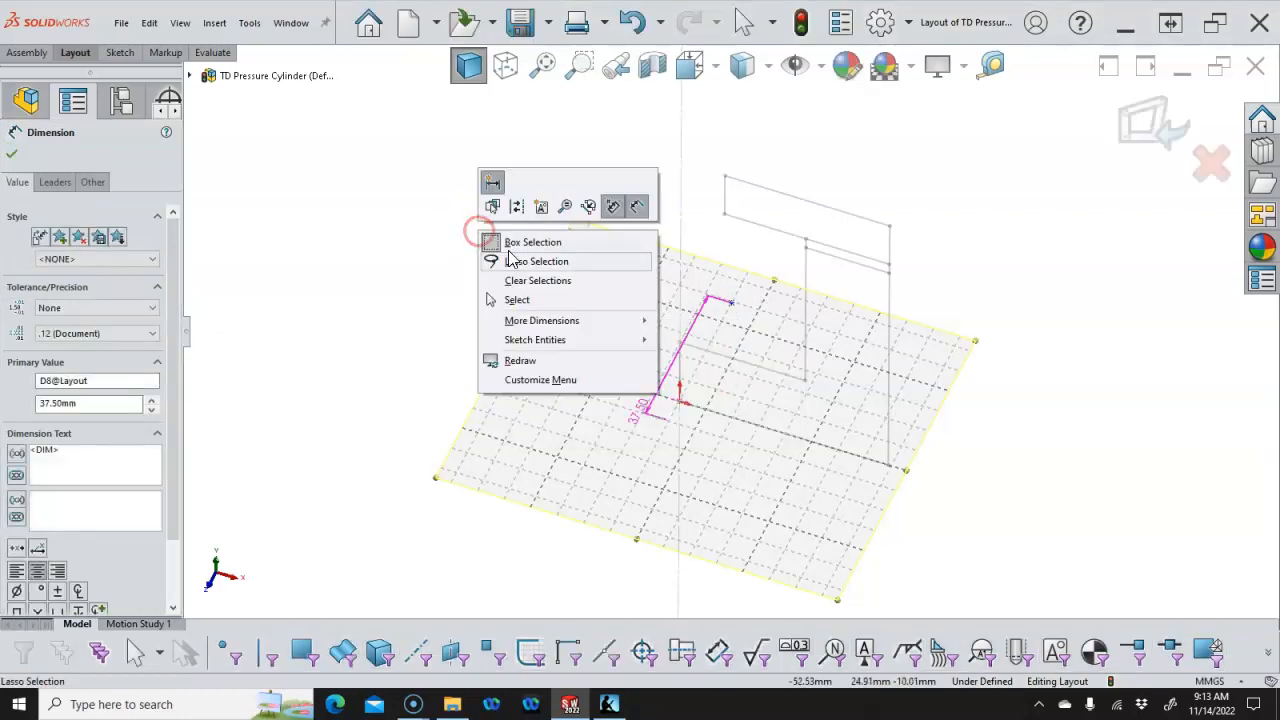
click(533, 301)
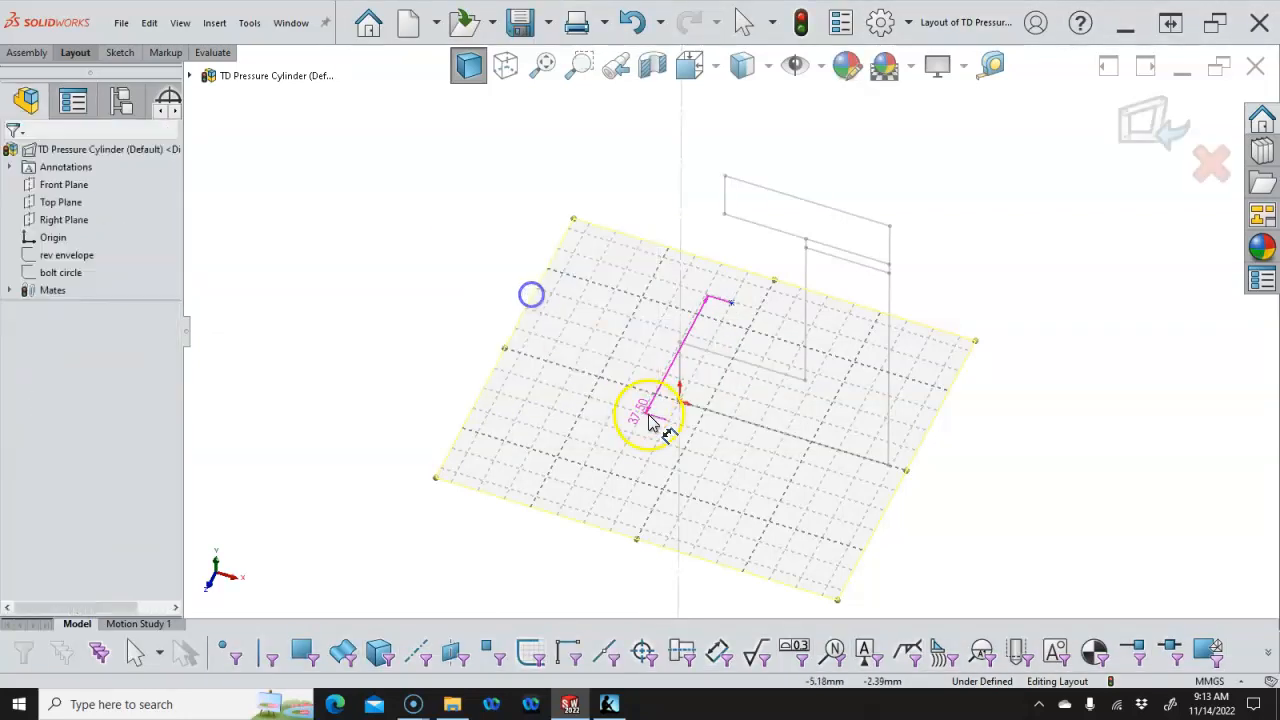
Test the point's distance dimension by moving the point away from the origin, and delete that dimension
click(668, 355)
middle_drag(571, 320, 560, 380)
key(Escape)
middle_drag(529, 314, 549, 314)
scroll(682, 343, down, 1)
click(445, 274)
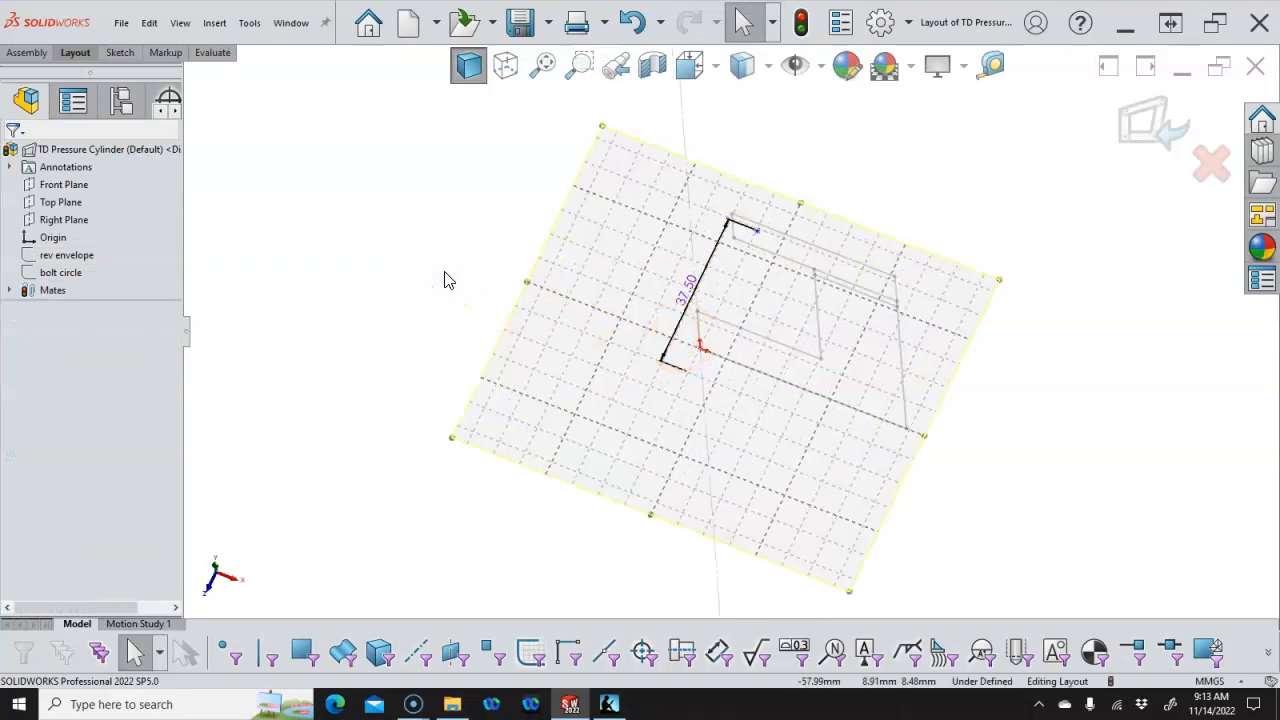
middle_drag(662, 323, 667, 288)
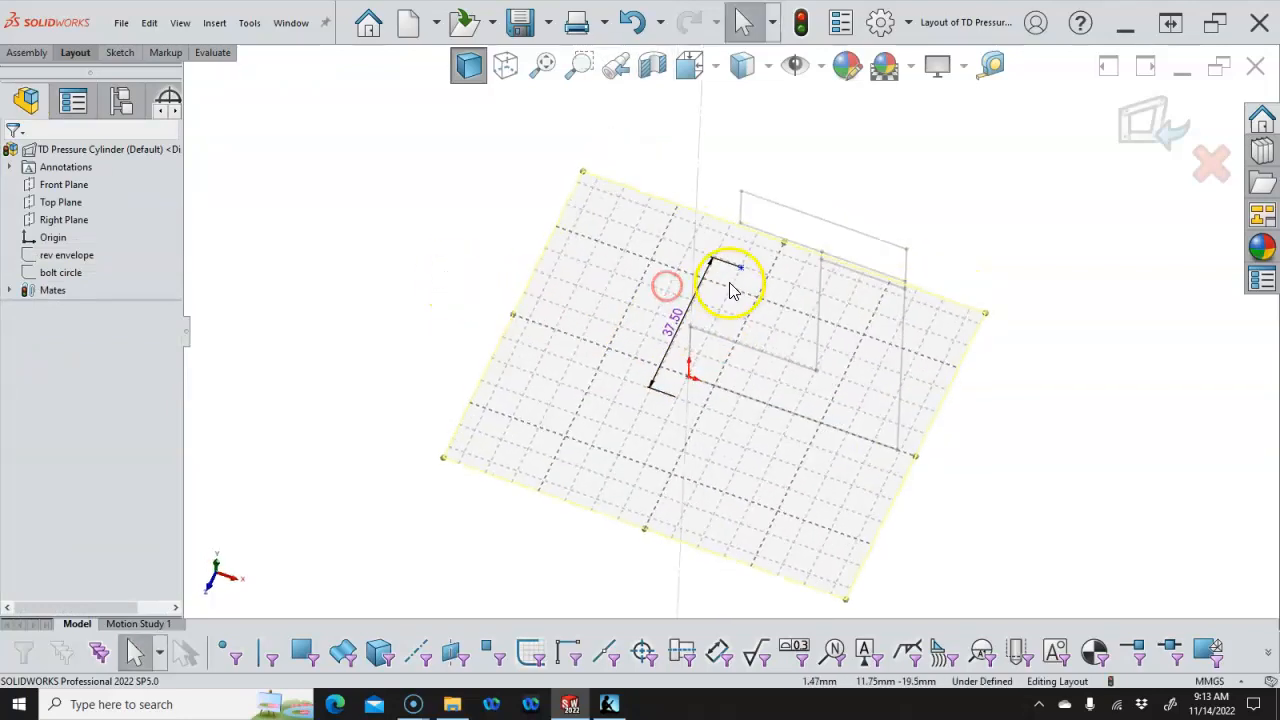
drag(741, 271, 750, 255)
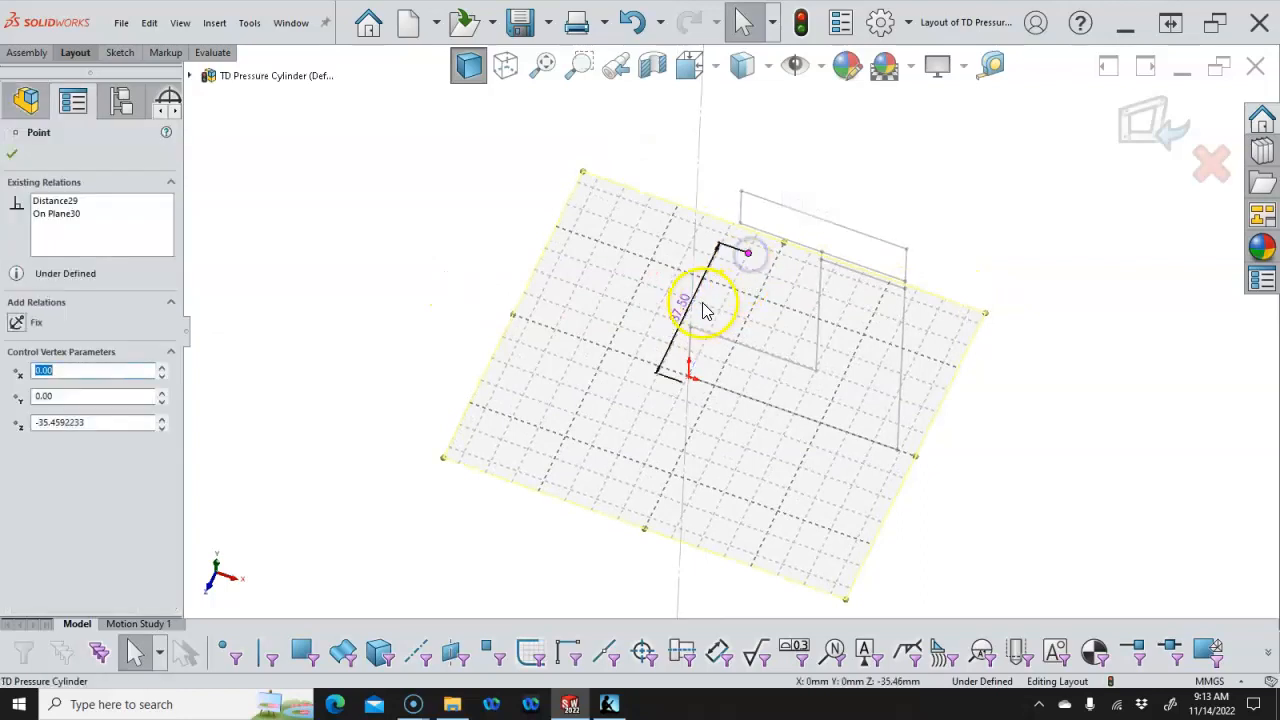
key(Escape)
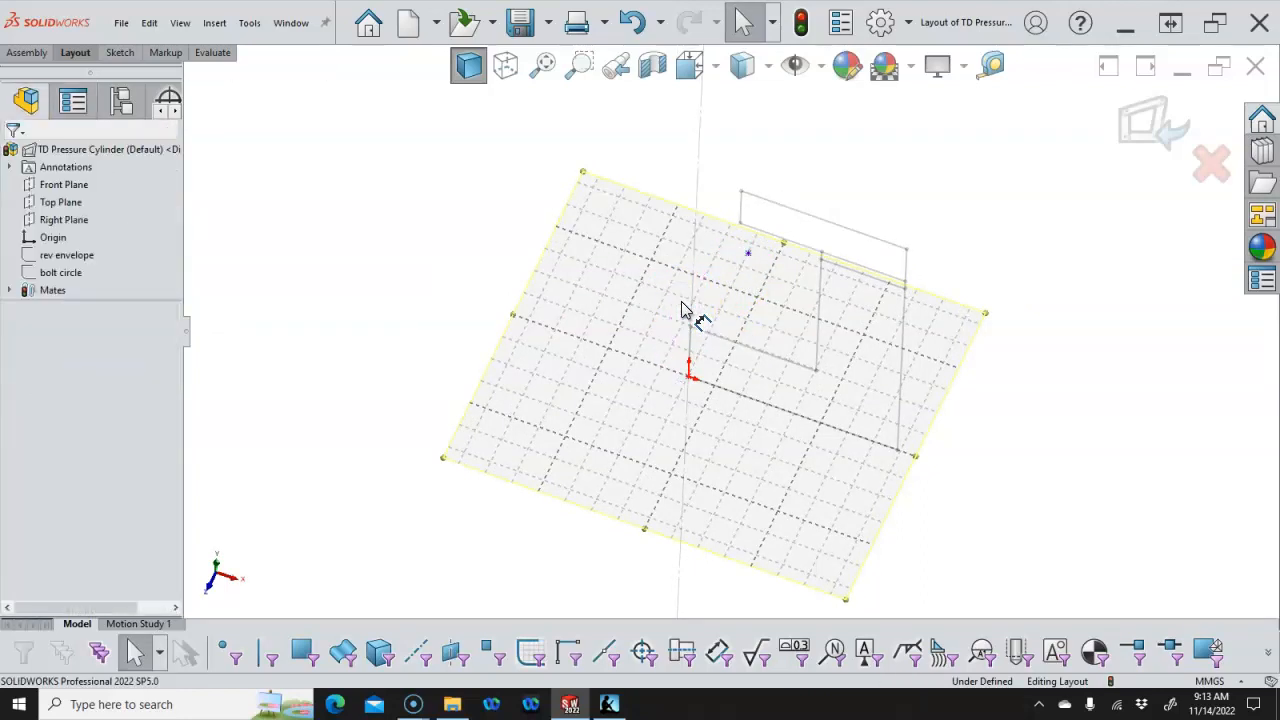
right_click(780, 291)
click(936, 265)
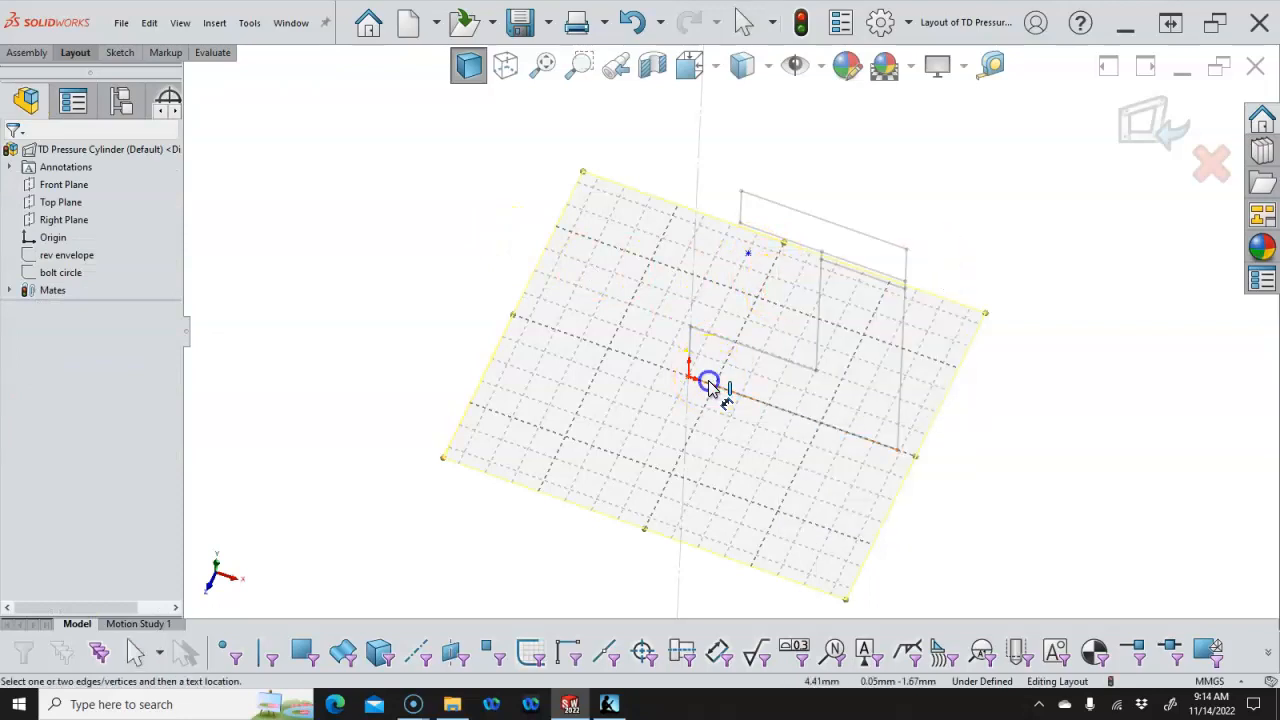
click(748, 255)
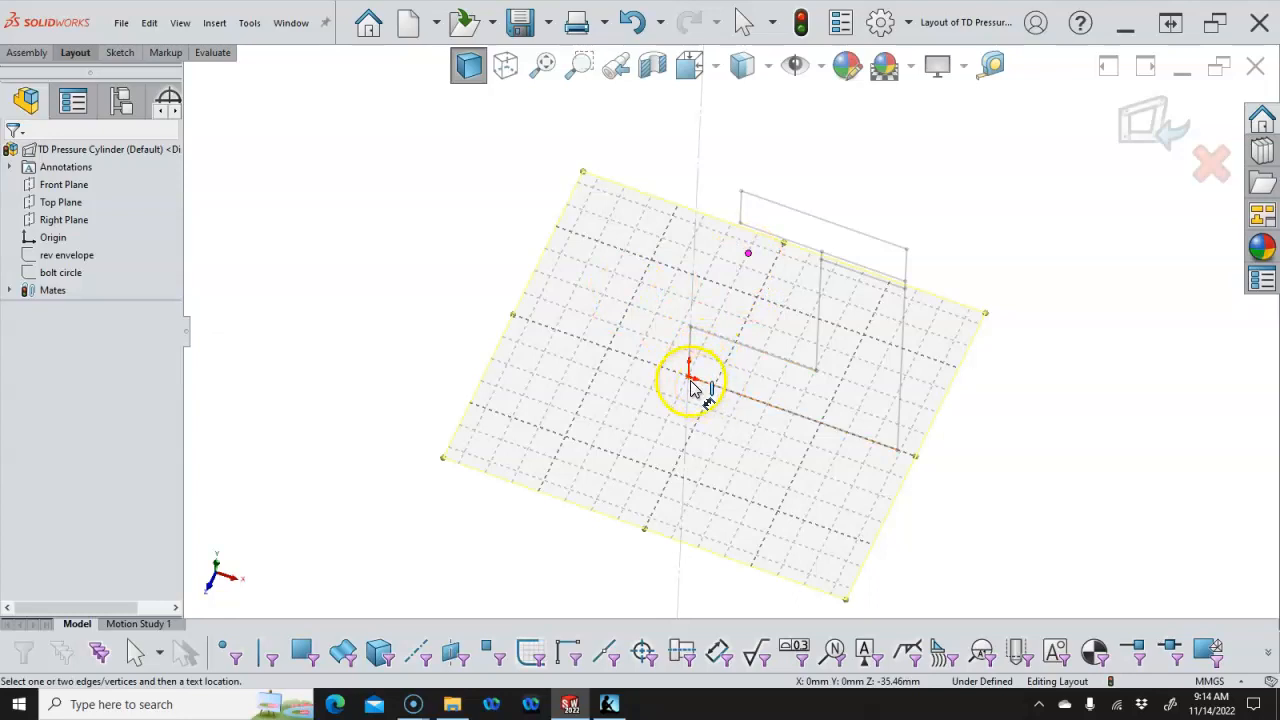
right_click(336, 220)
click(378, 274)
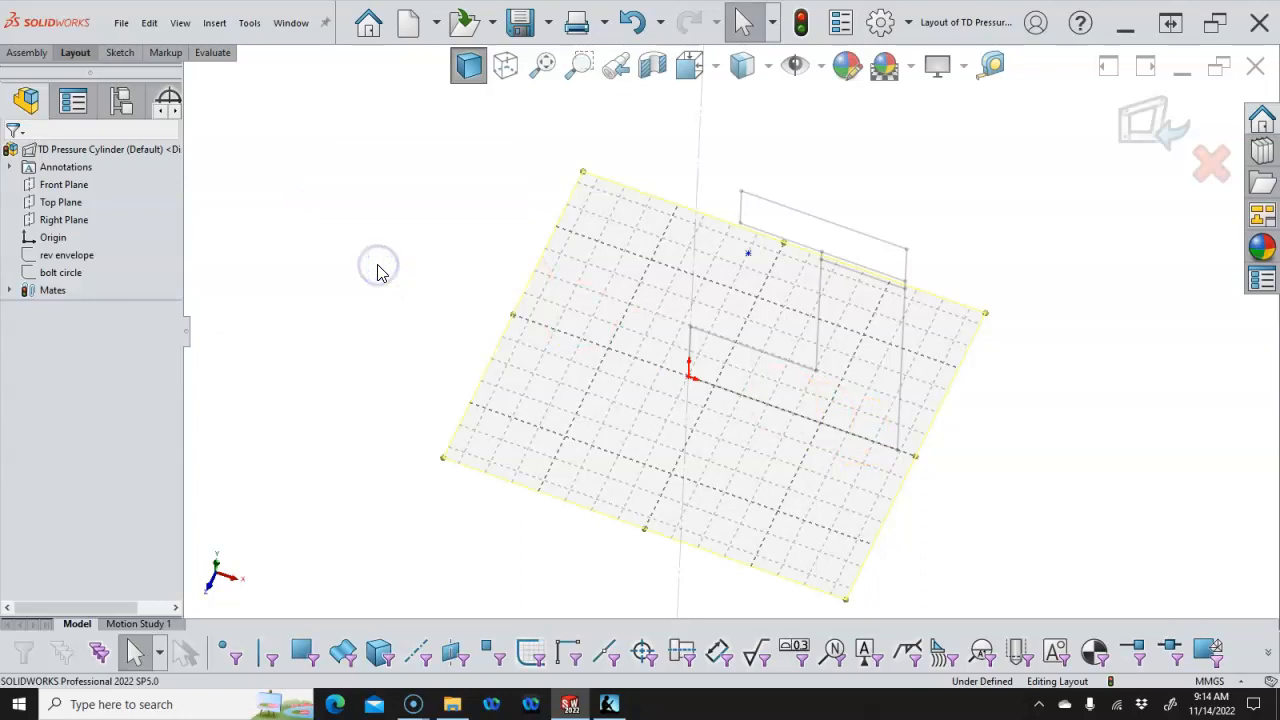
Draw a line on the Top Plane from the origin to the sketch point and end the Line tool
key(l)
click(690, 377)
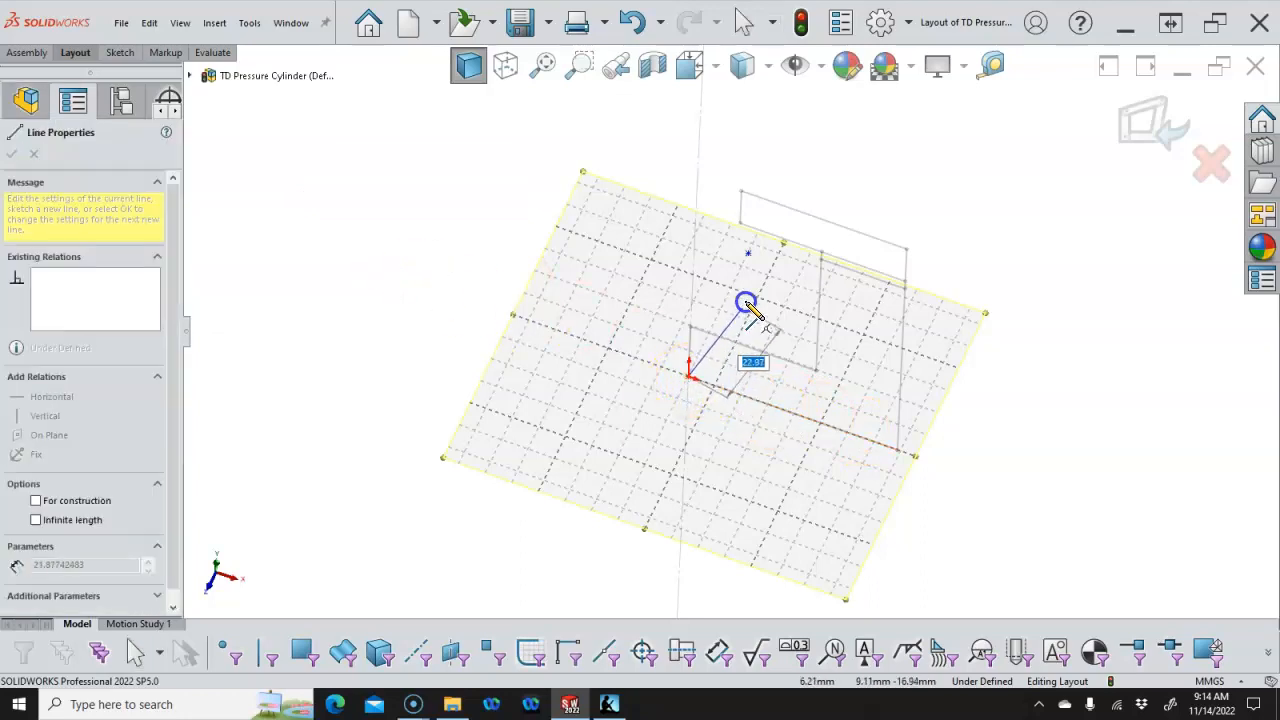
double_click(750, 256)
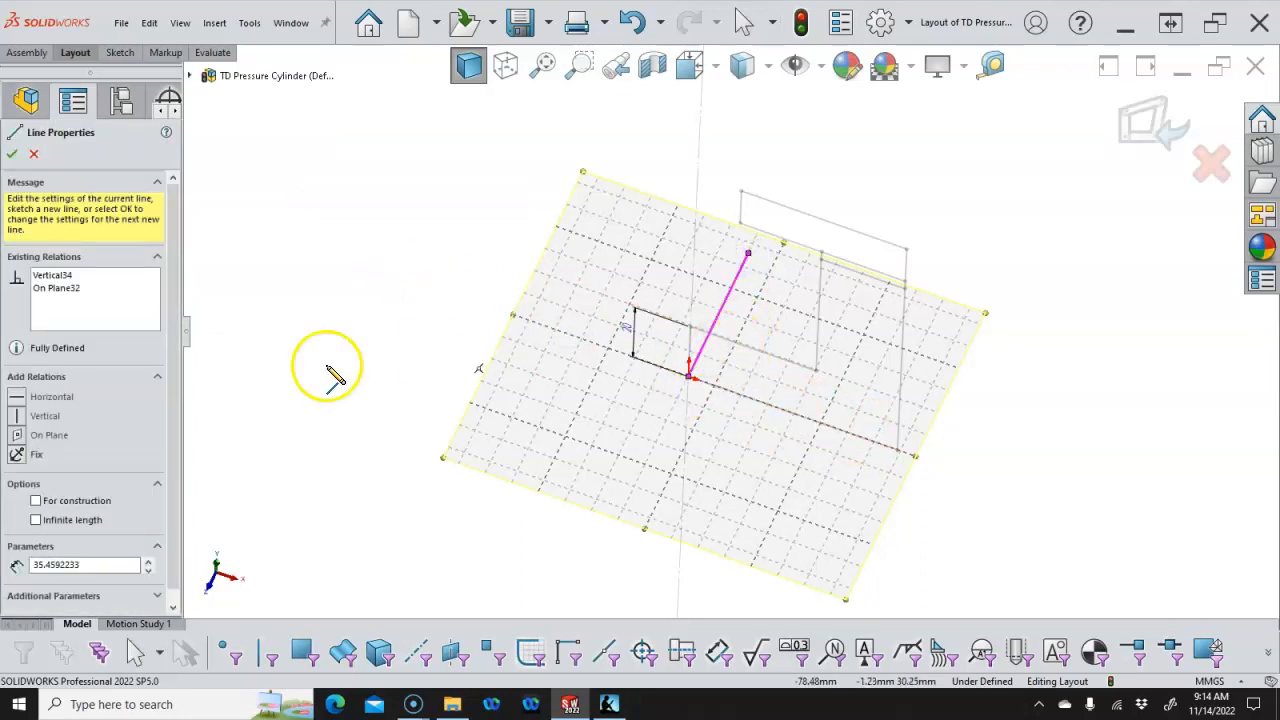
right_click(366, 217)
click(423, 231)
Try to dimension the length of the line between the origin and the point
click(751, 250)
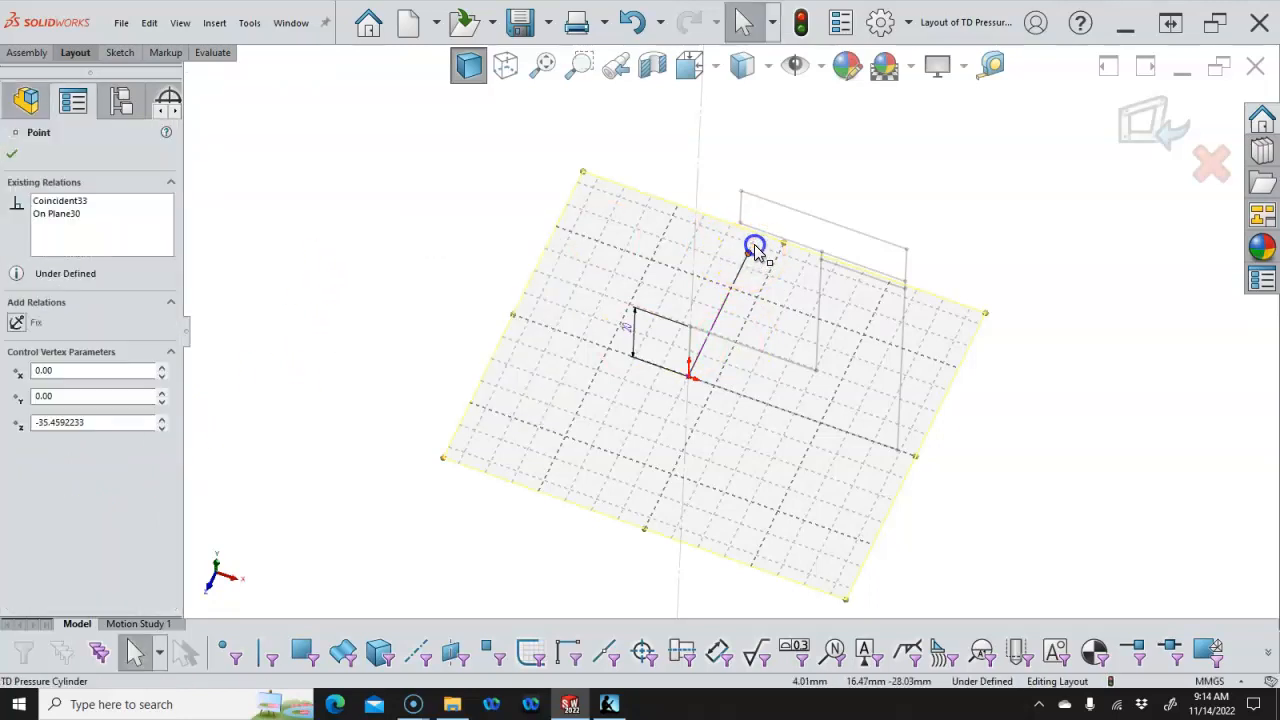
click(948, 207)
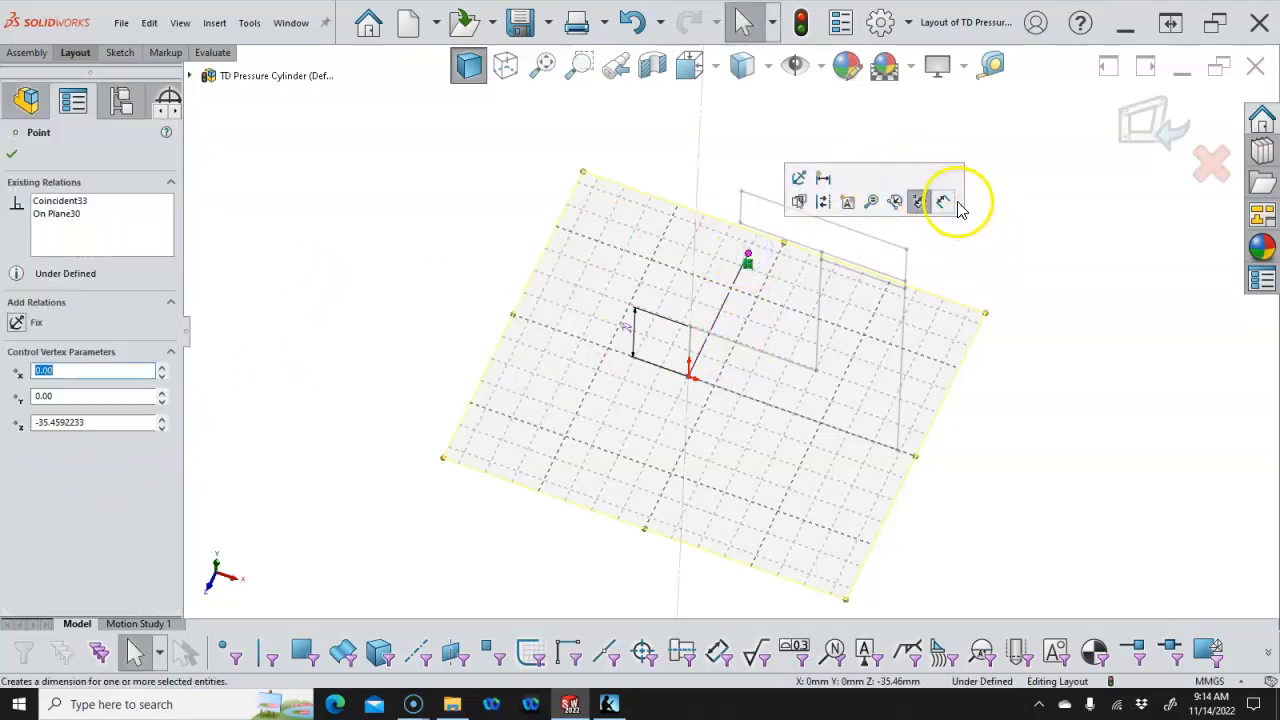
click(801, 272)
click(716, 317)
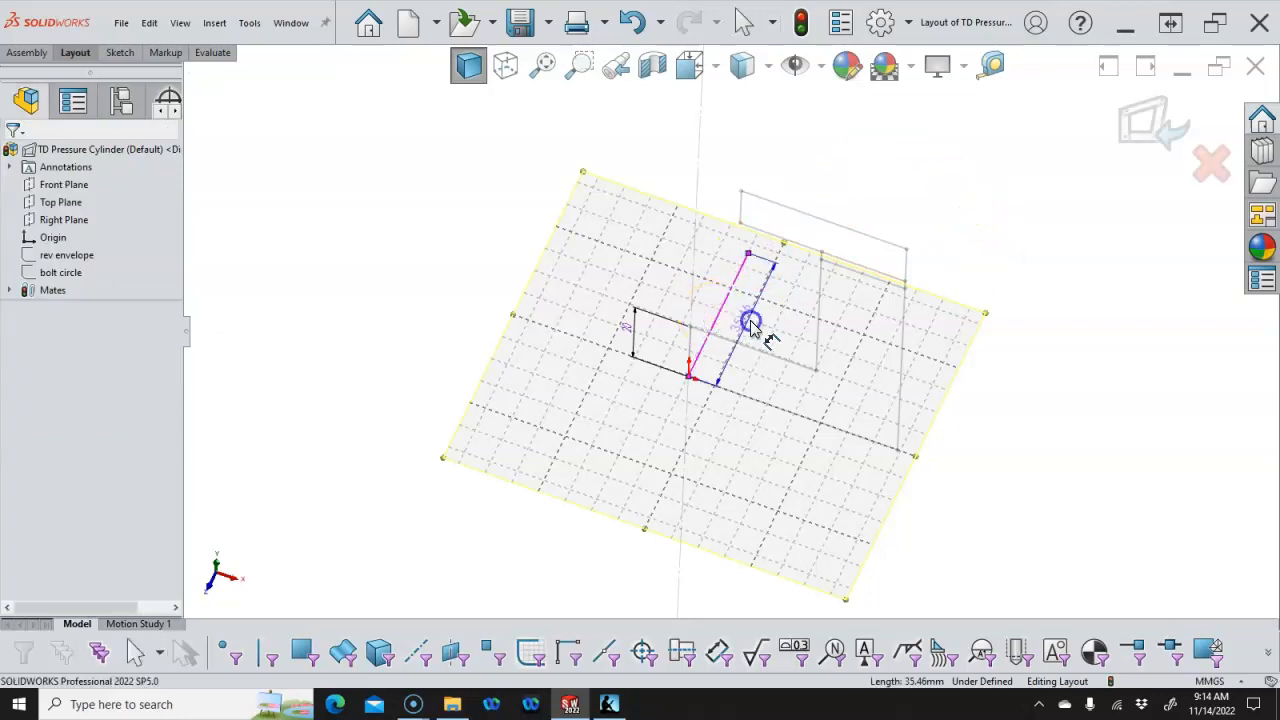
click(751, 322)
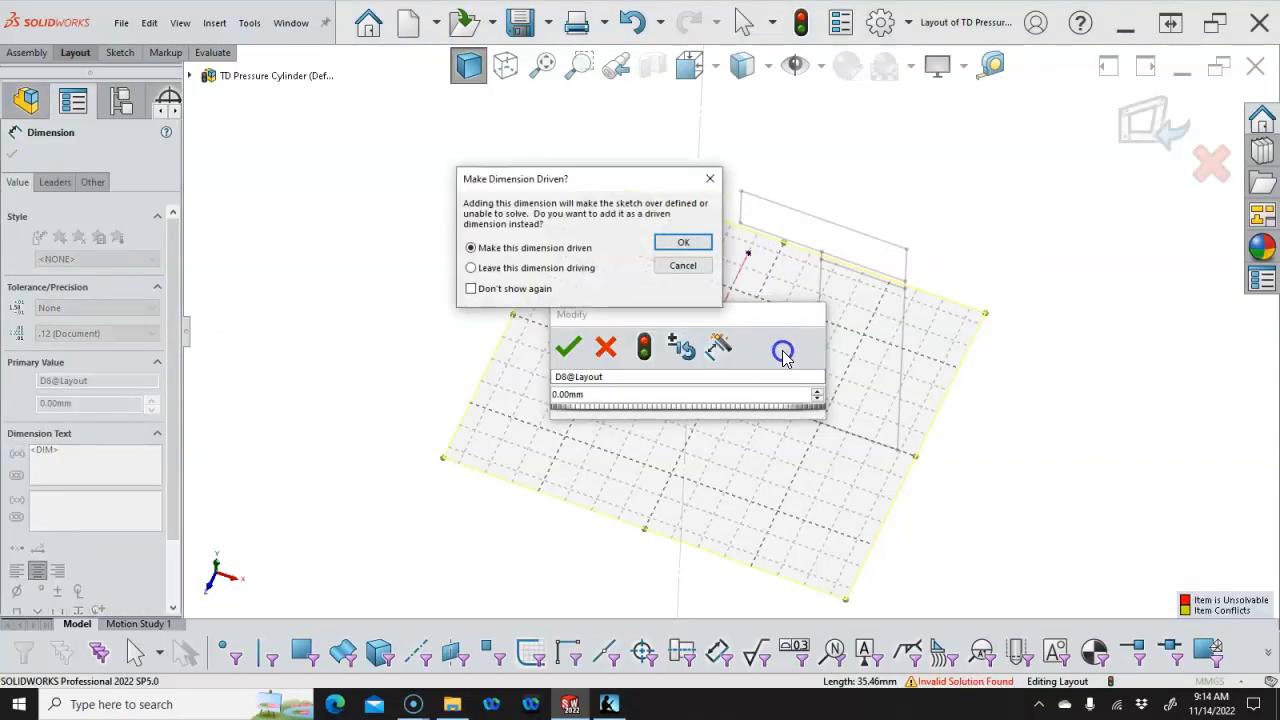
click(686, 266)
click(605, 346)
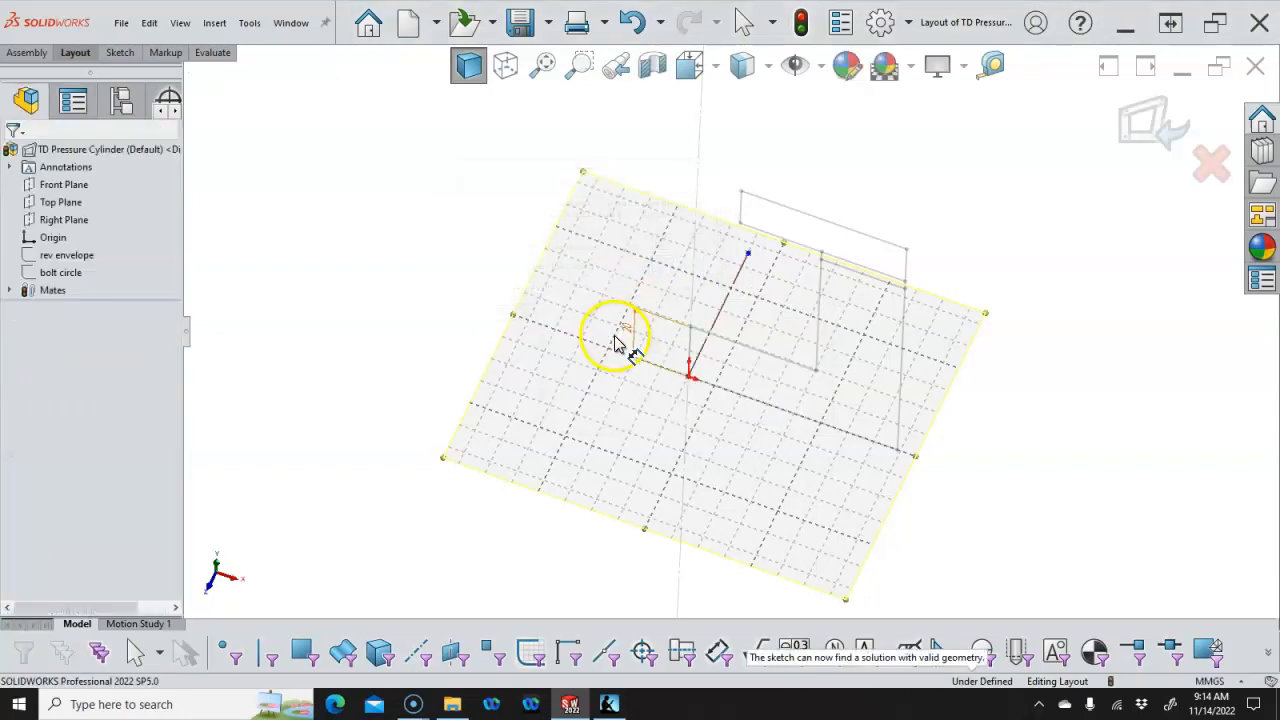
right_click(914, 205)
click(979, 270)
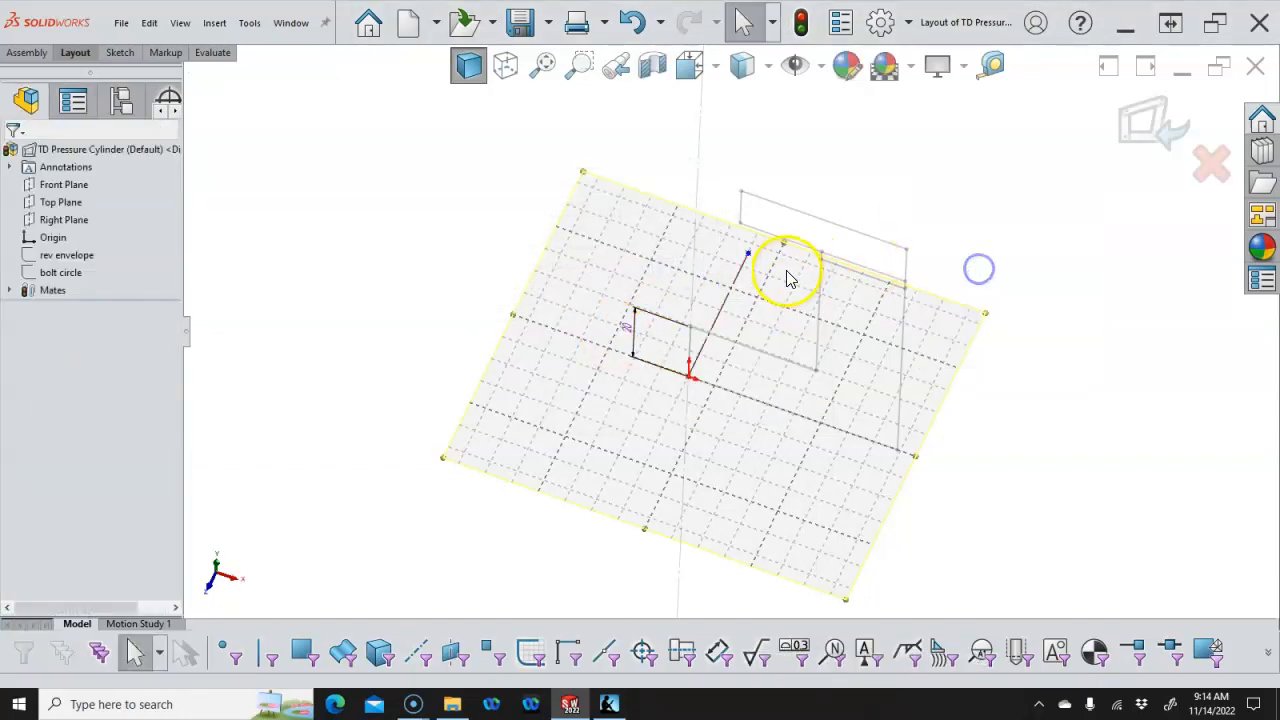
Dimension the line from the origin to the point at 37.5 mm and position the dimension beside the line
drag(750, 254, 741, 265)
click(1014, 269)
right_click(955, 276)
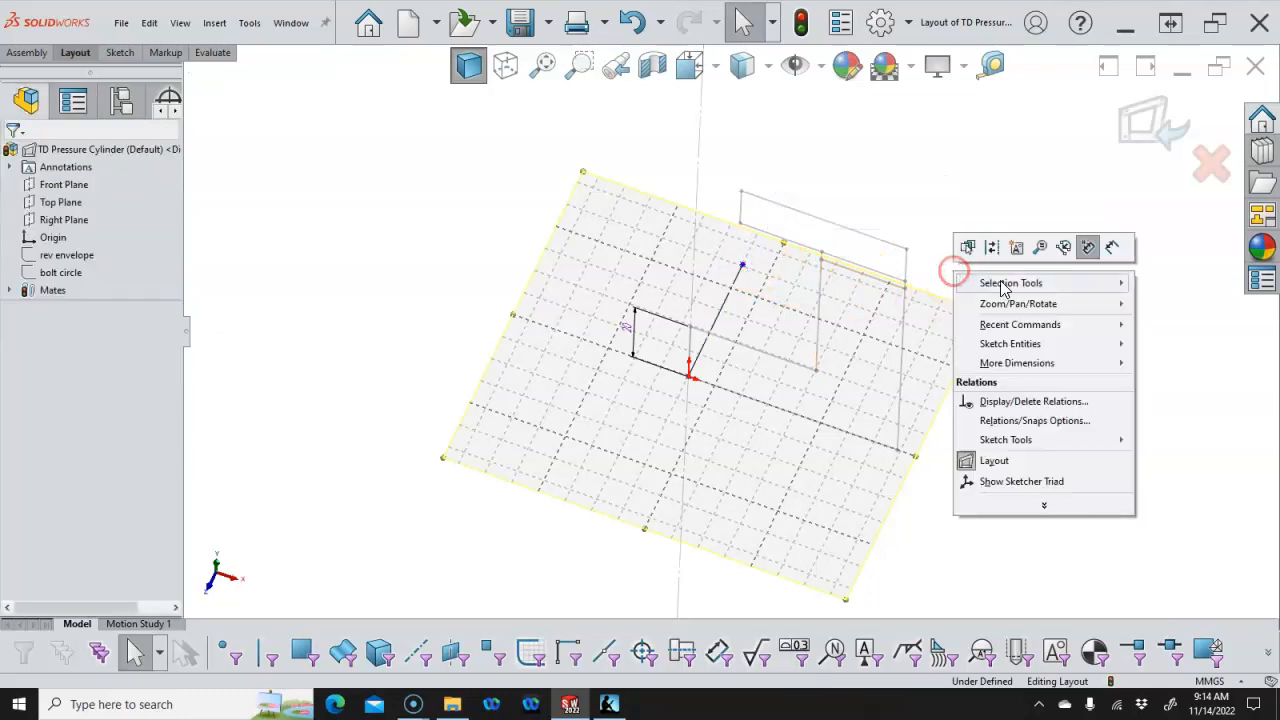
click(1114, 249)
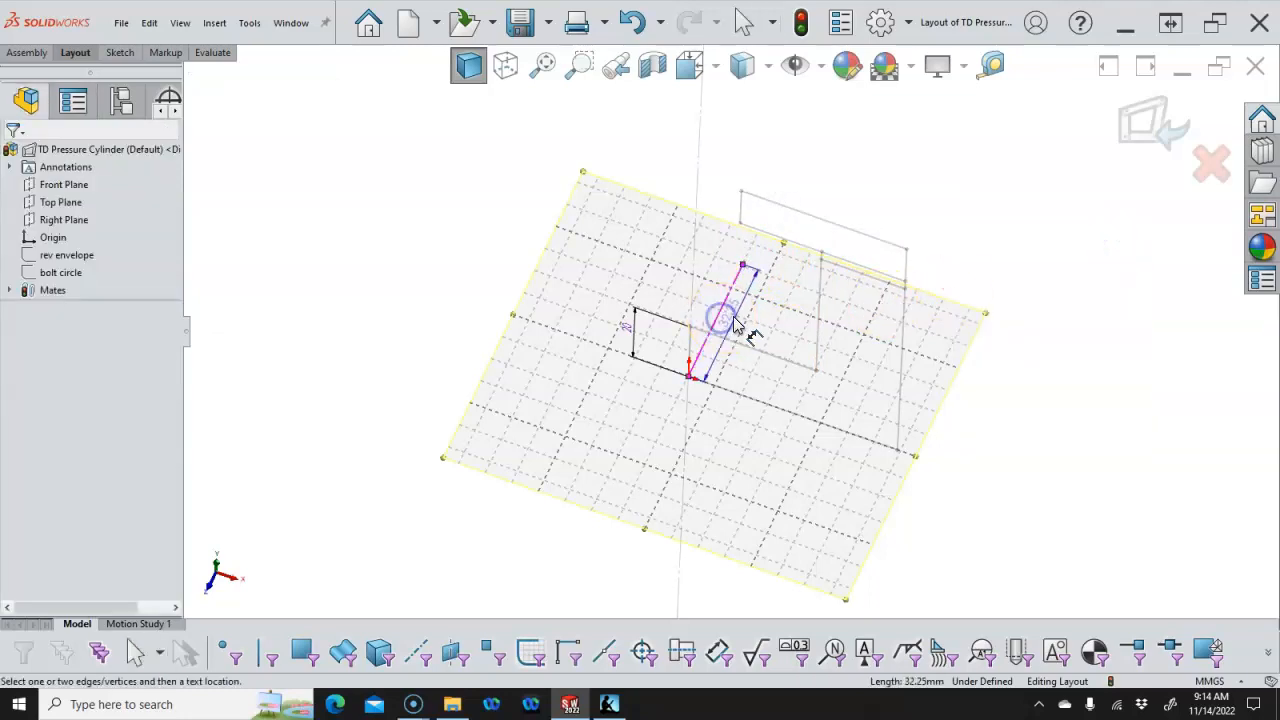
click(740, 318)
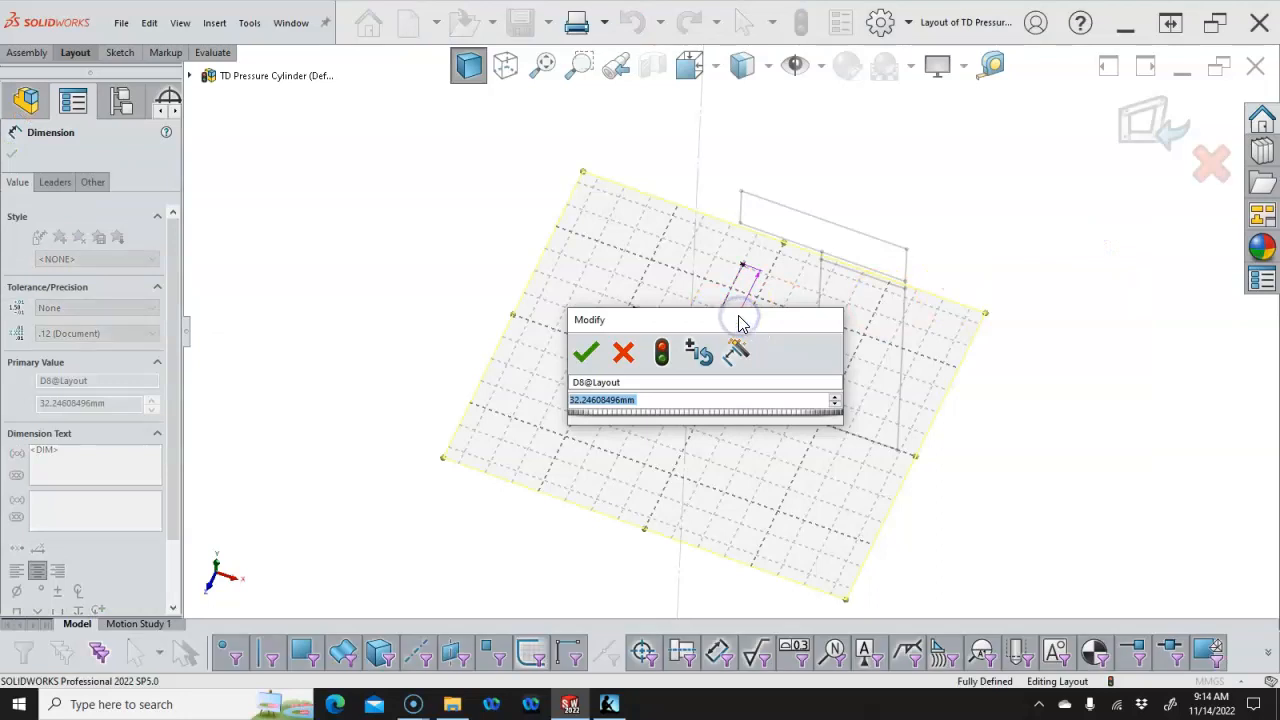
text(50)
key(Return)
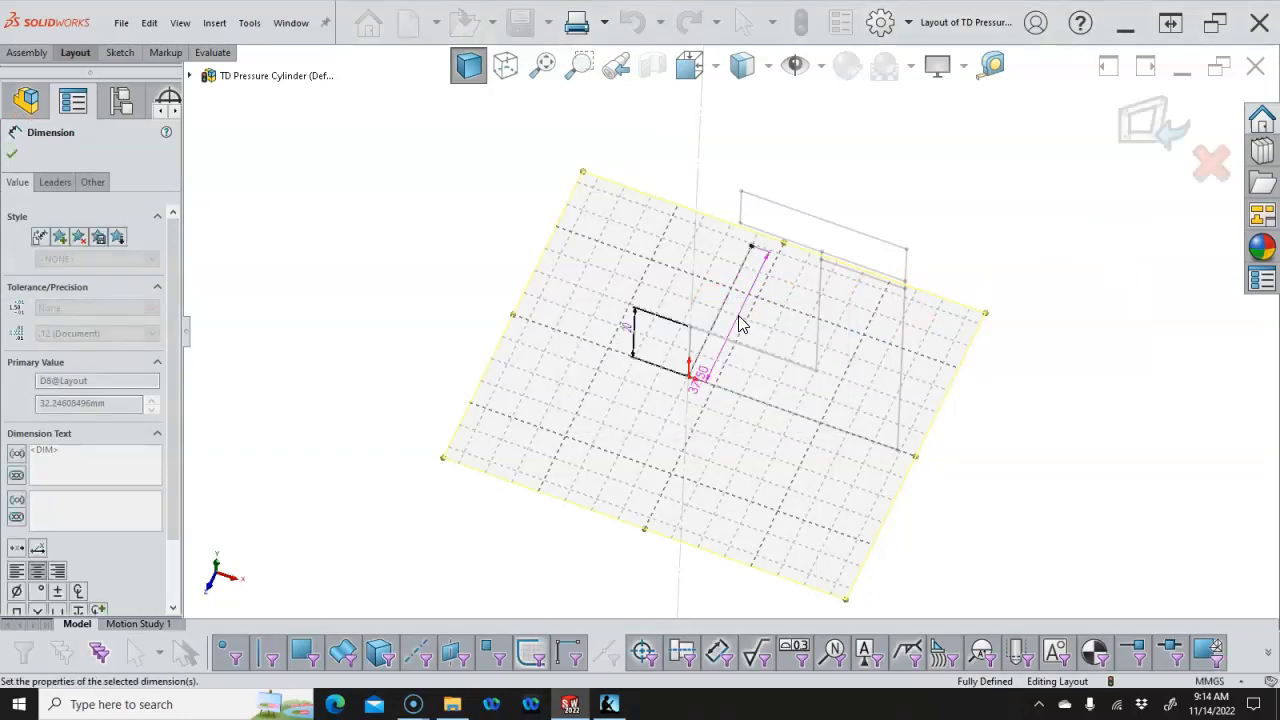
right_click(1013, 270)
click(1033, 347)
drag(698, 374, 745, 330)
click(743, 319)
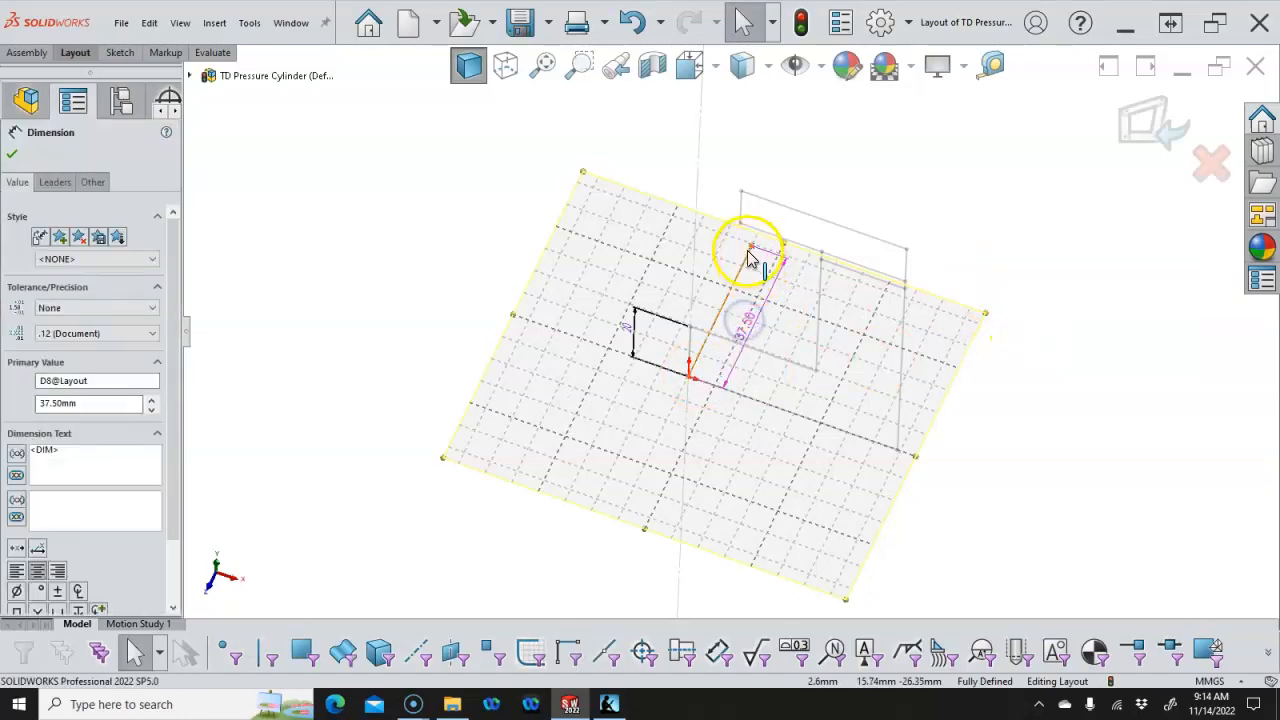
click(699, 206)
click(752, 248)
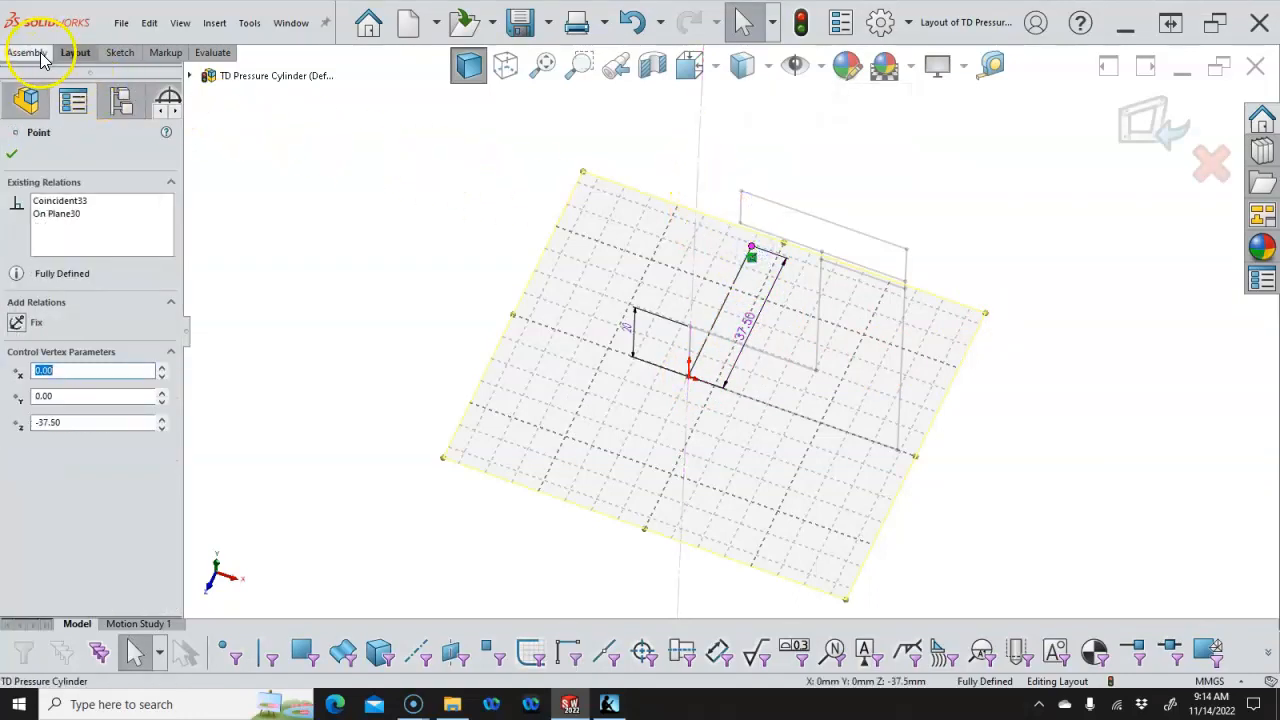
click(108, 52)
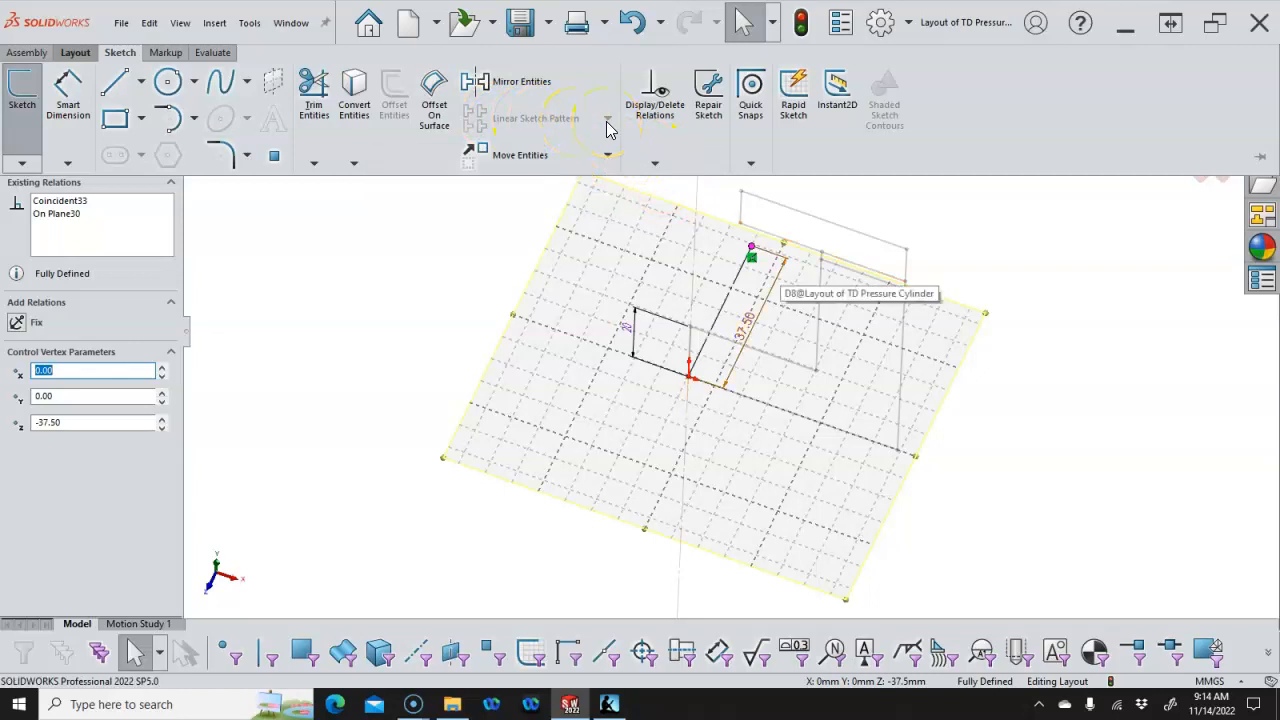
click(1030, 270)
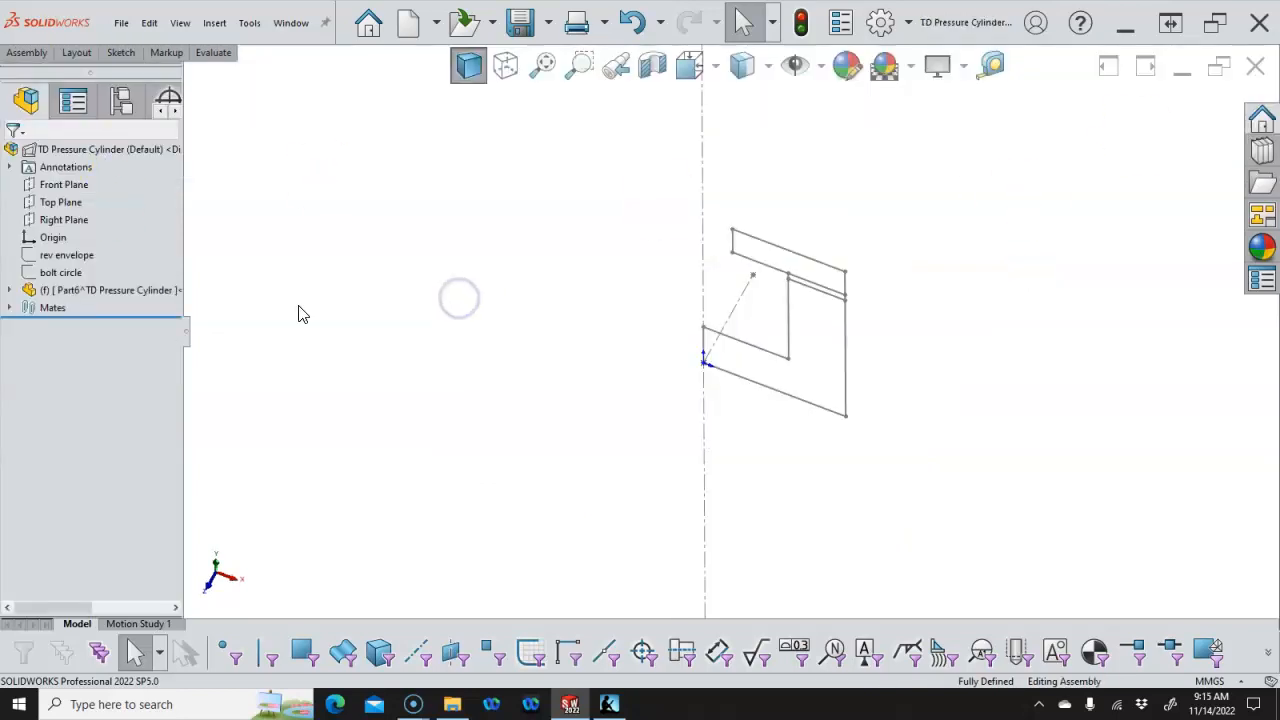
Rename the virtual part in the assembly as TD-PC Body
click(66, 290)
click(66, 292)
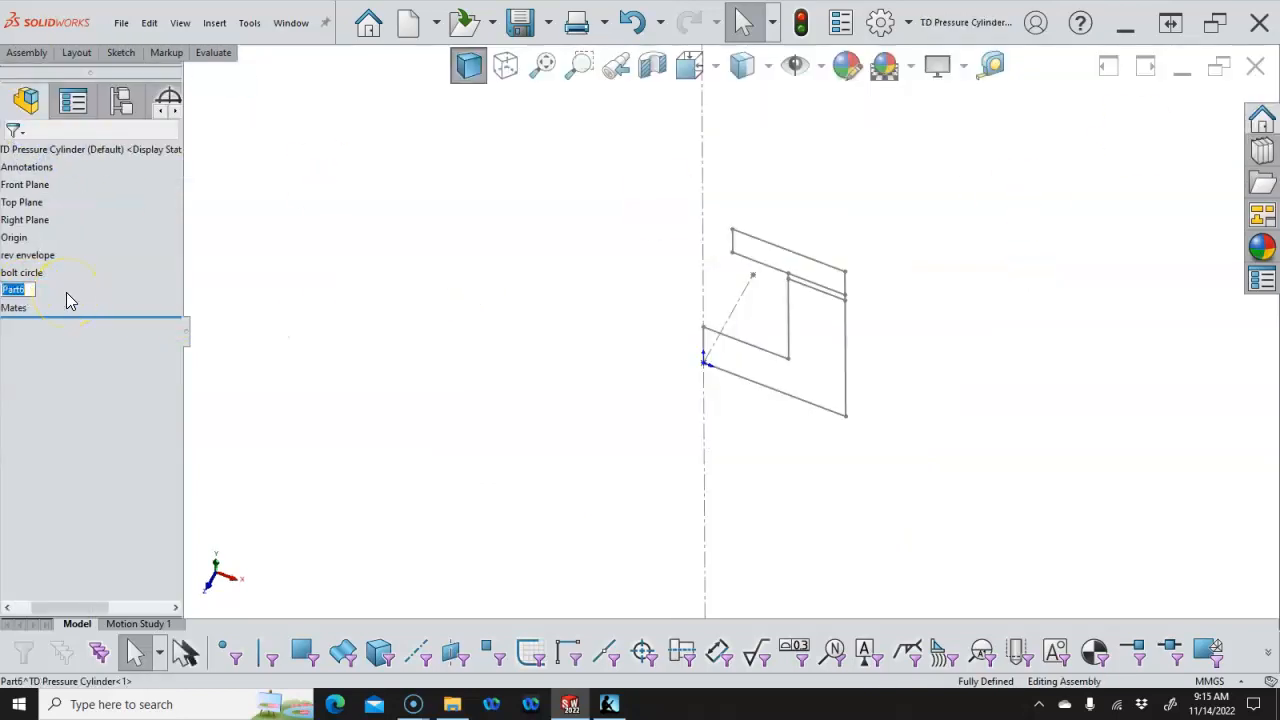
text(TD)
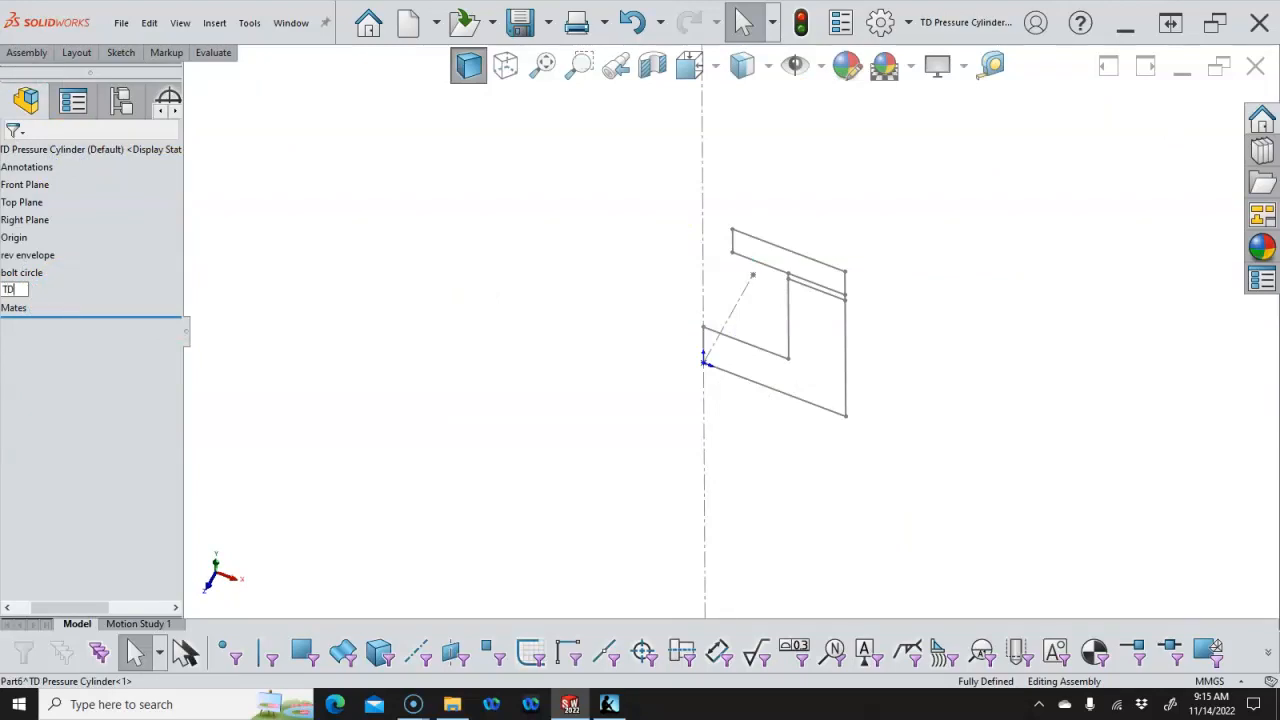
text(-PC Bod)
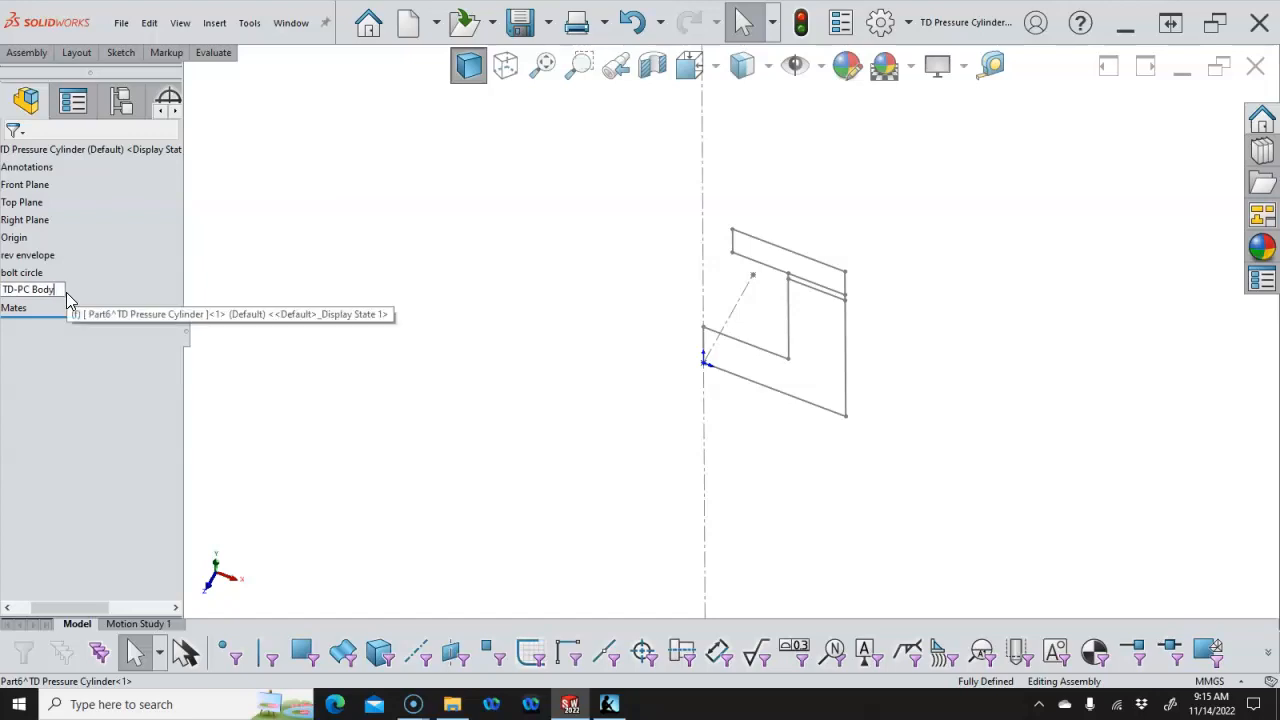
text(y)
key(Return)
click(413, 385)
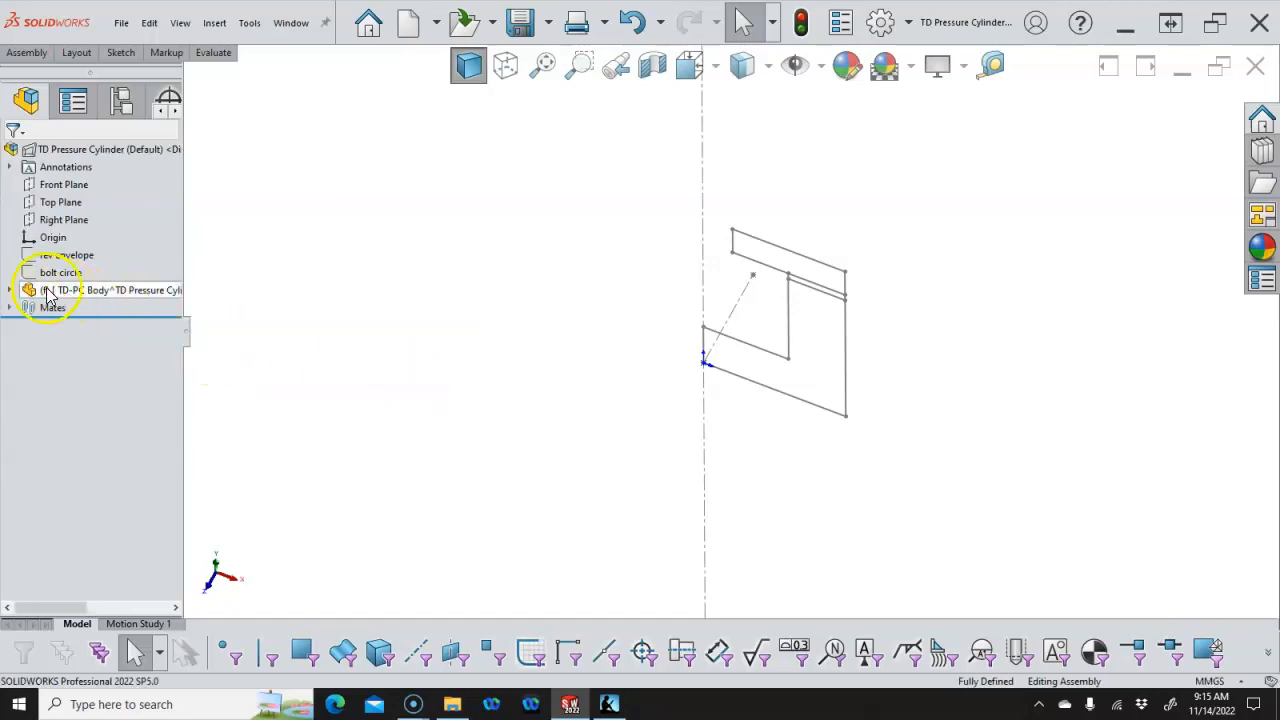
Edit the TD-PC Body part within the assembly and start a sketch on its own Front Plane
right_click(121, 290)
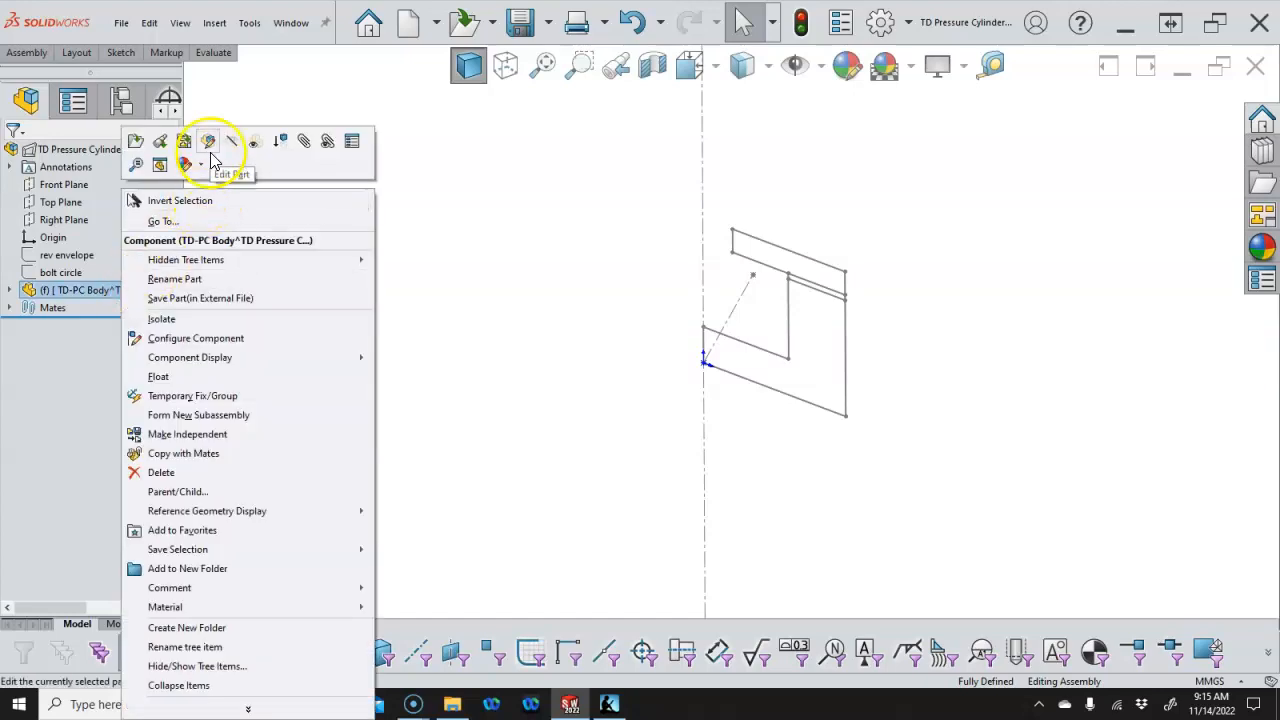
click(209, 150)
click(10, 291)
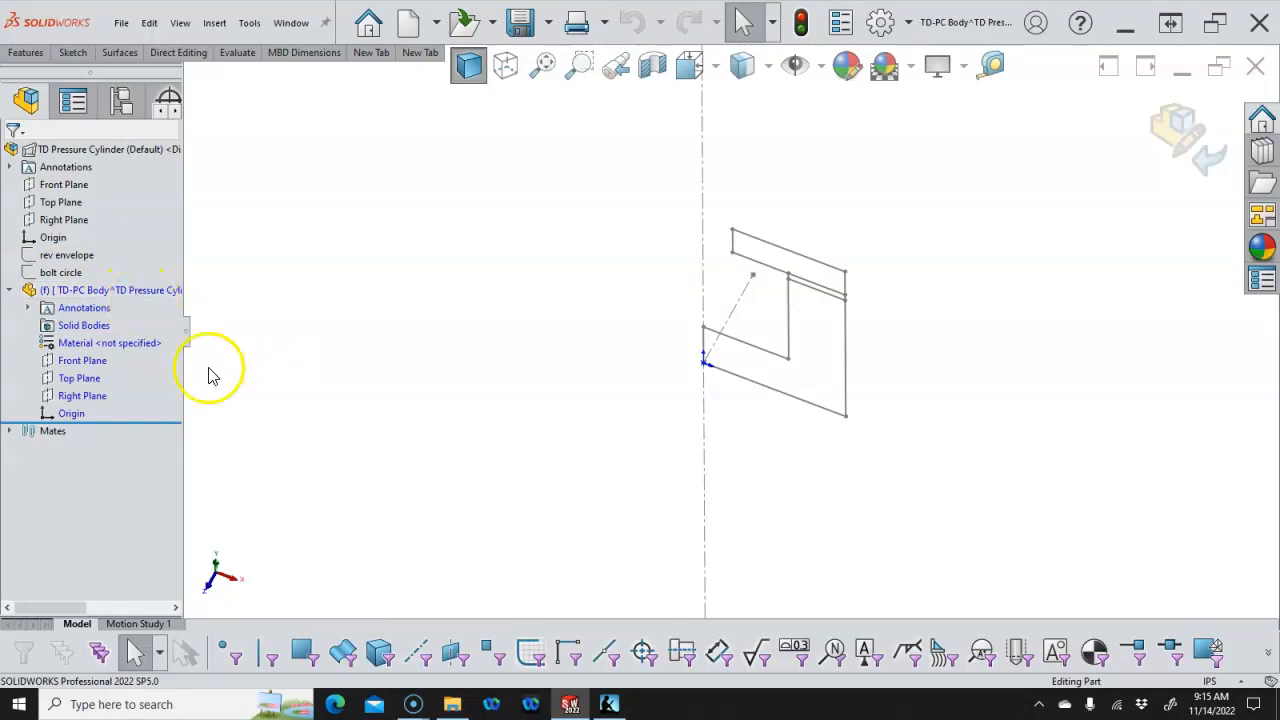
click(90, 363)
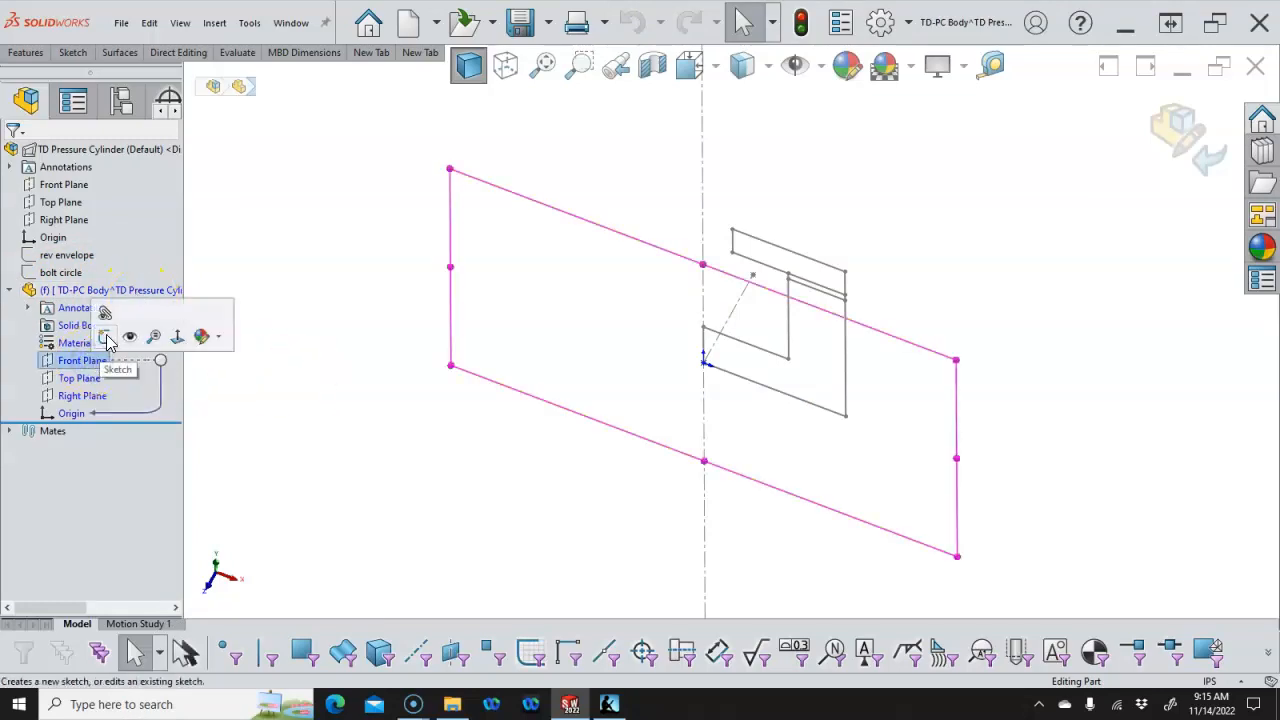
click(107, 338)
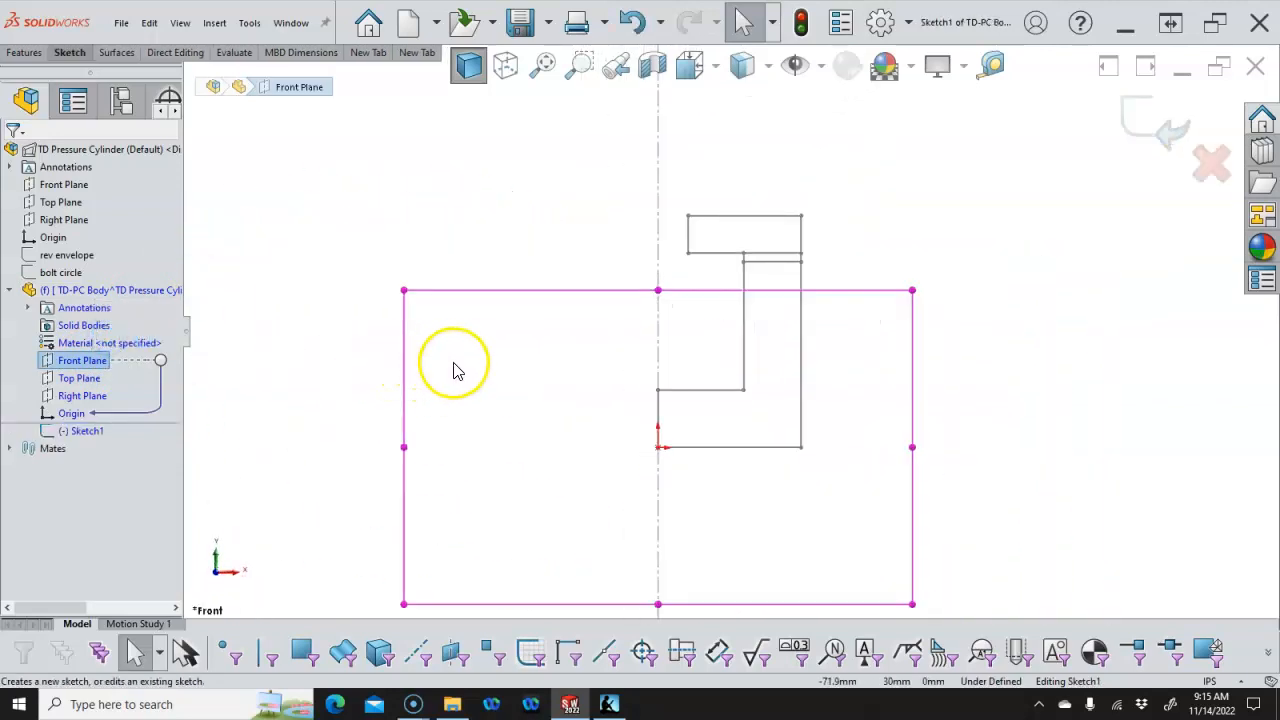
Draw lines over the lower layout profile's axis-side edge and bottom edge, both ending at the origin, and end the Line tool
key(l)
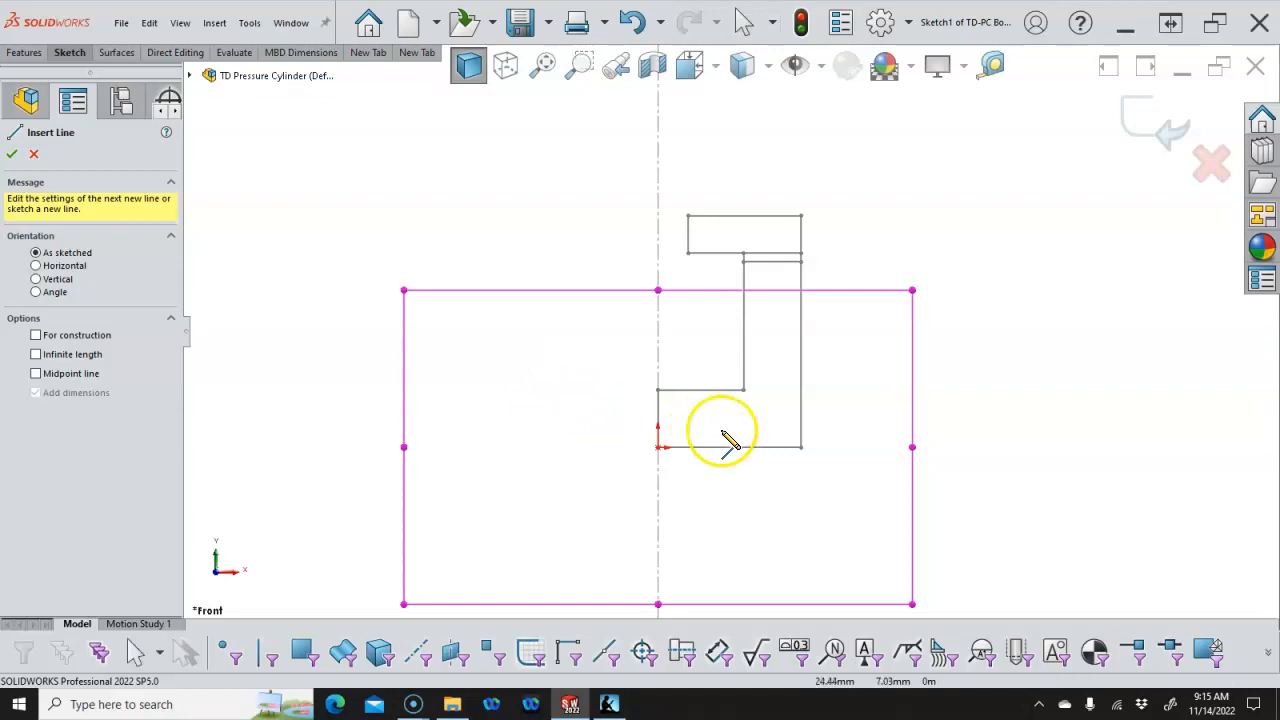
click(657, 390)
click(657, 447)
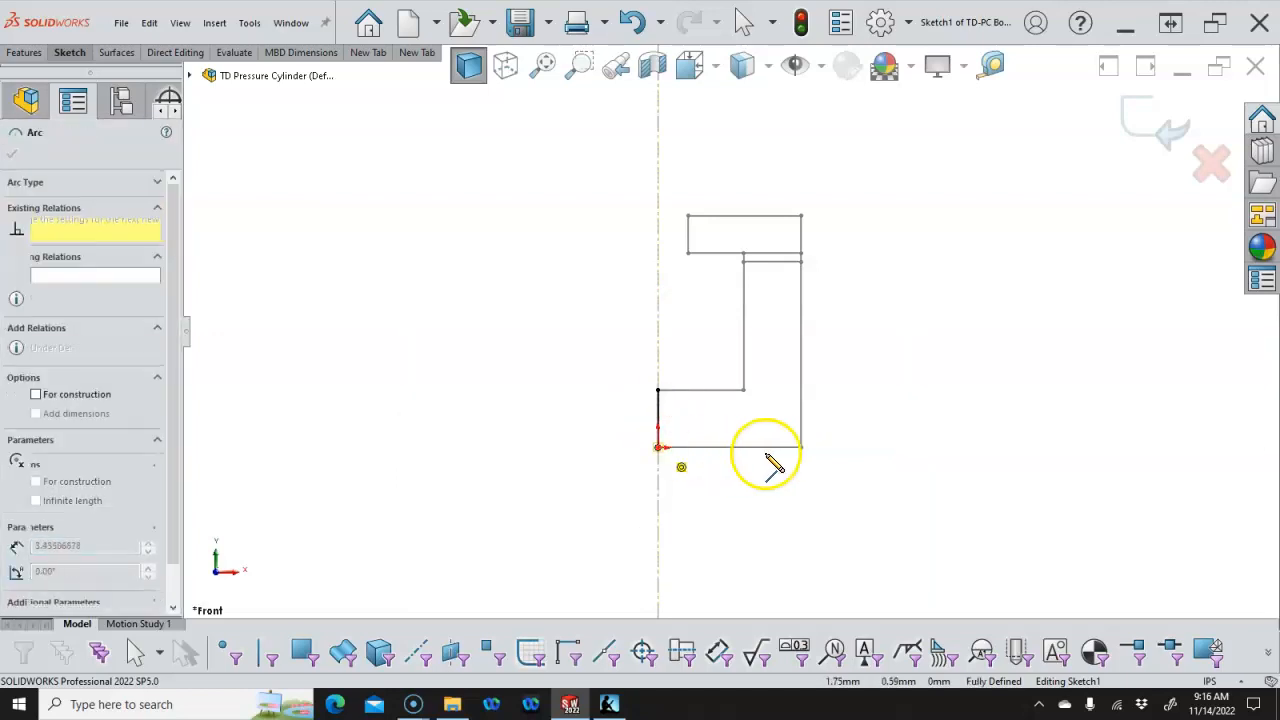
click(800, 448)
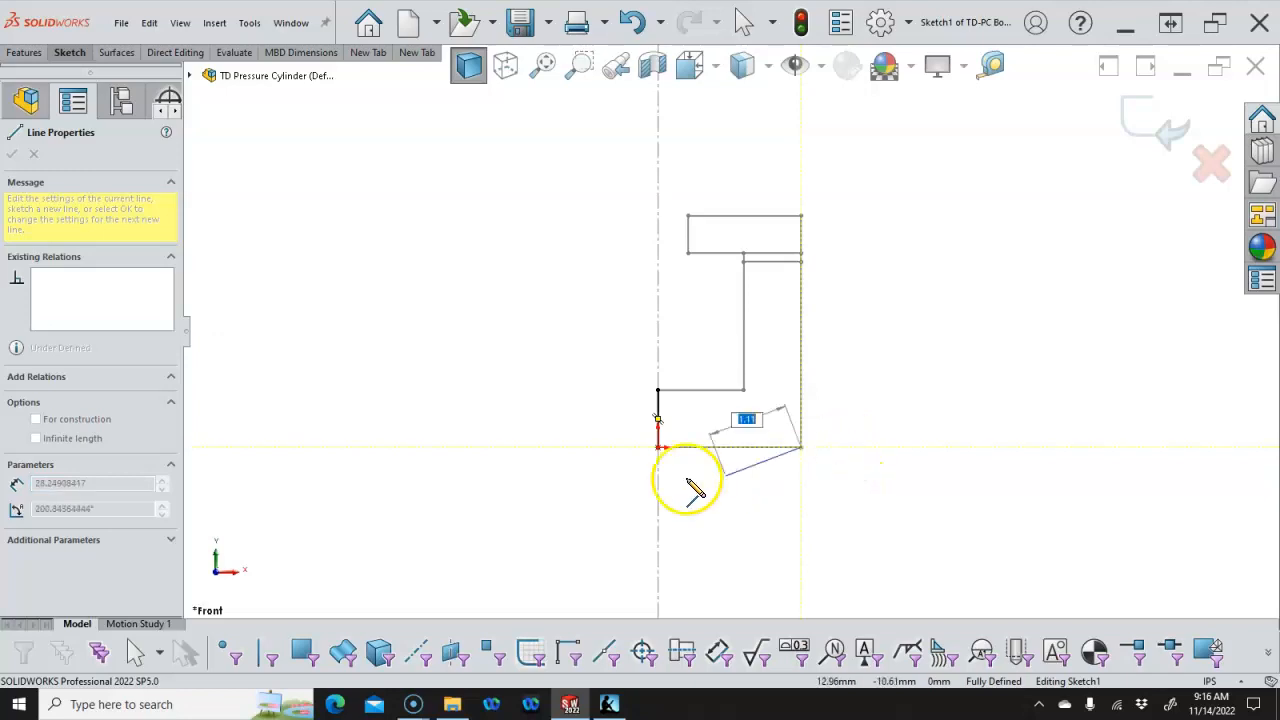
click(657, 447)
right_click(872, 487)
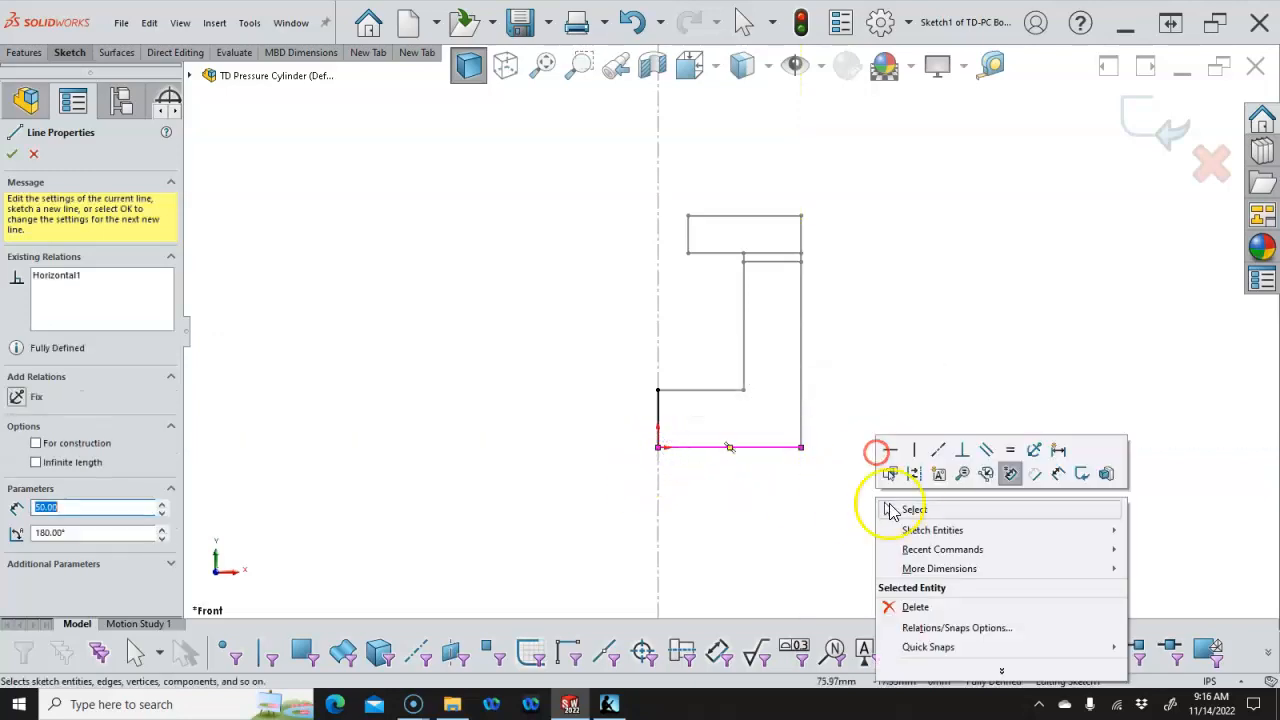
click(890, 503)
Convert the lower layout profile's outer wall, top, inner wall and bore floor lines into the part sketch to close the contour
click(806, 398)
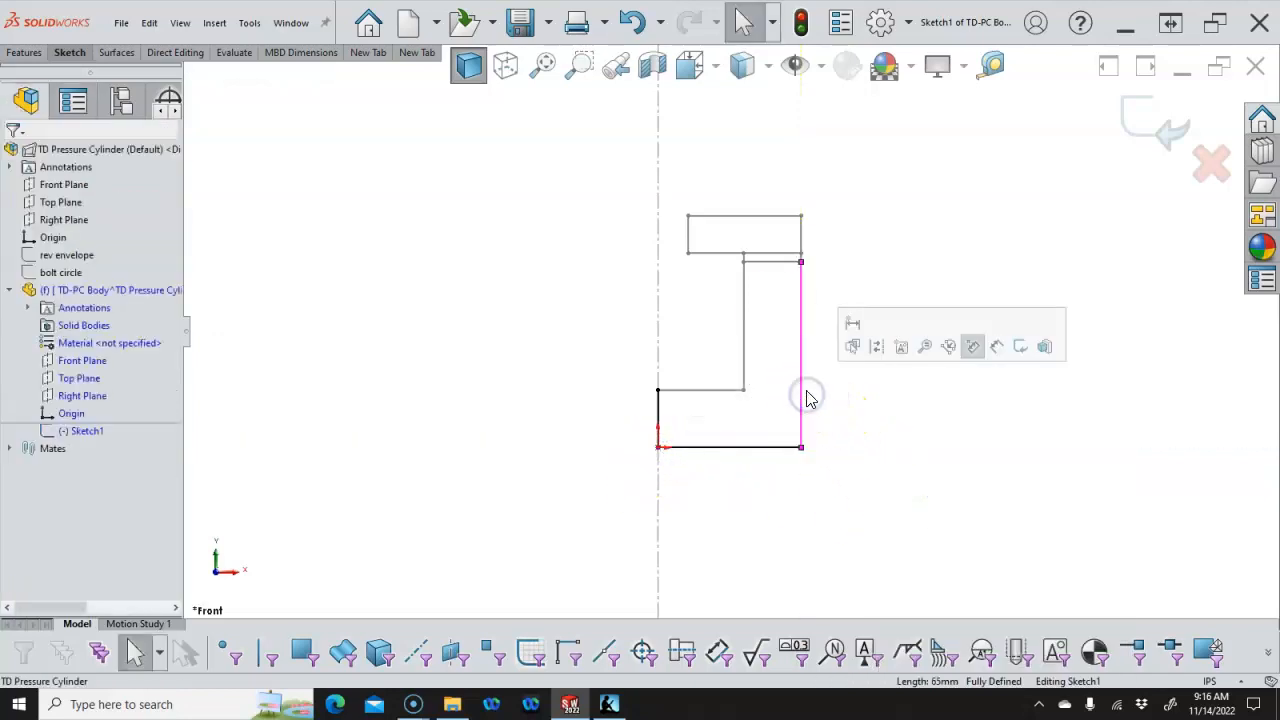
ctrl+click(772, 263)
ctrl+click(745, 324)
ctrl+click(722, 390)
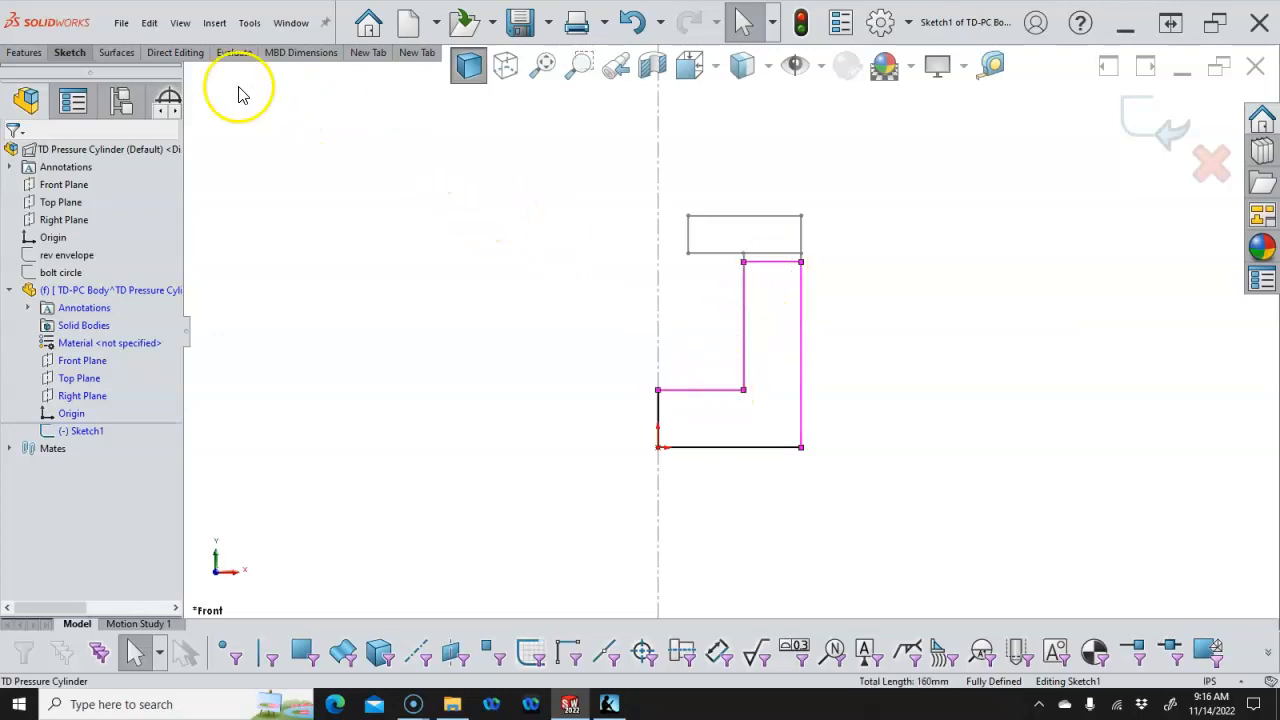
click(66, 52)
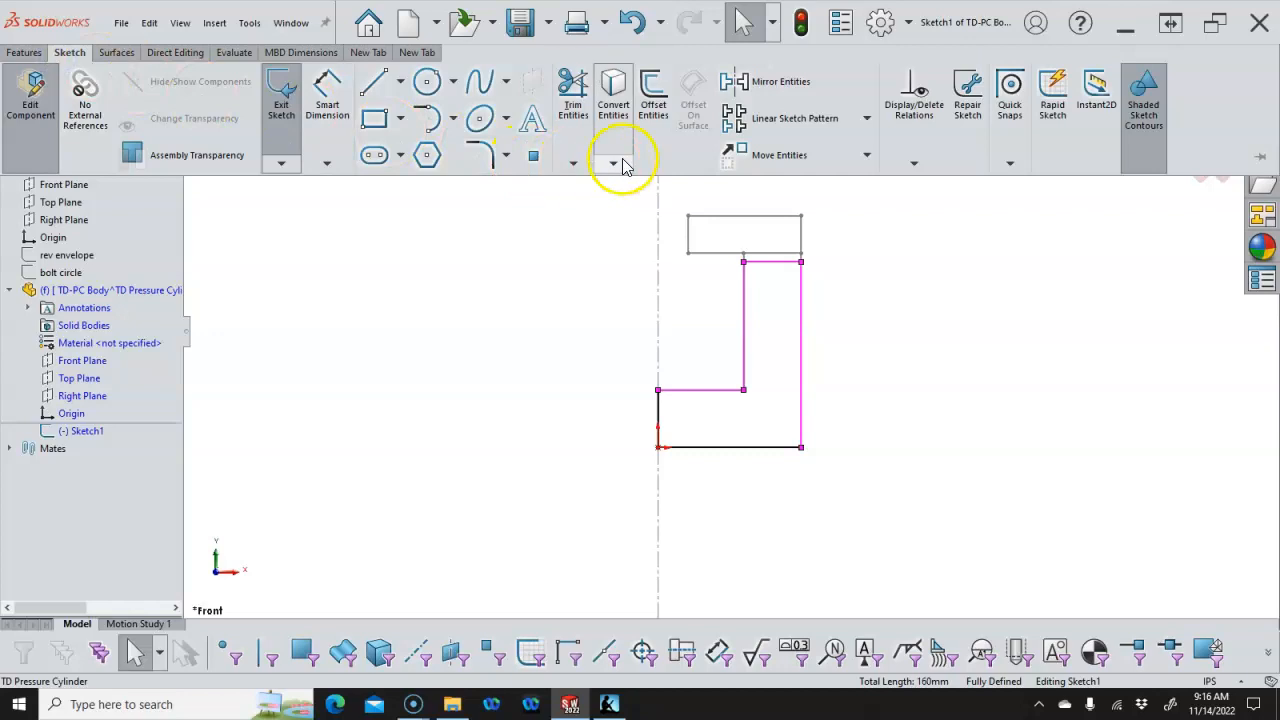
click(620, 103)
click(537, 226)
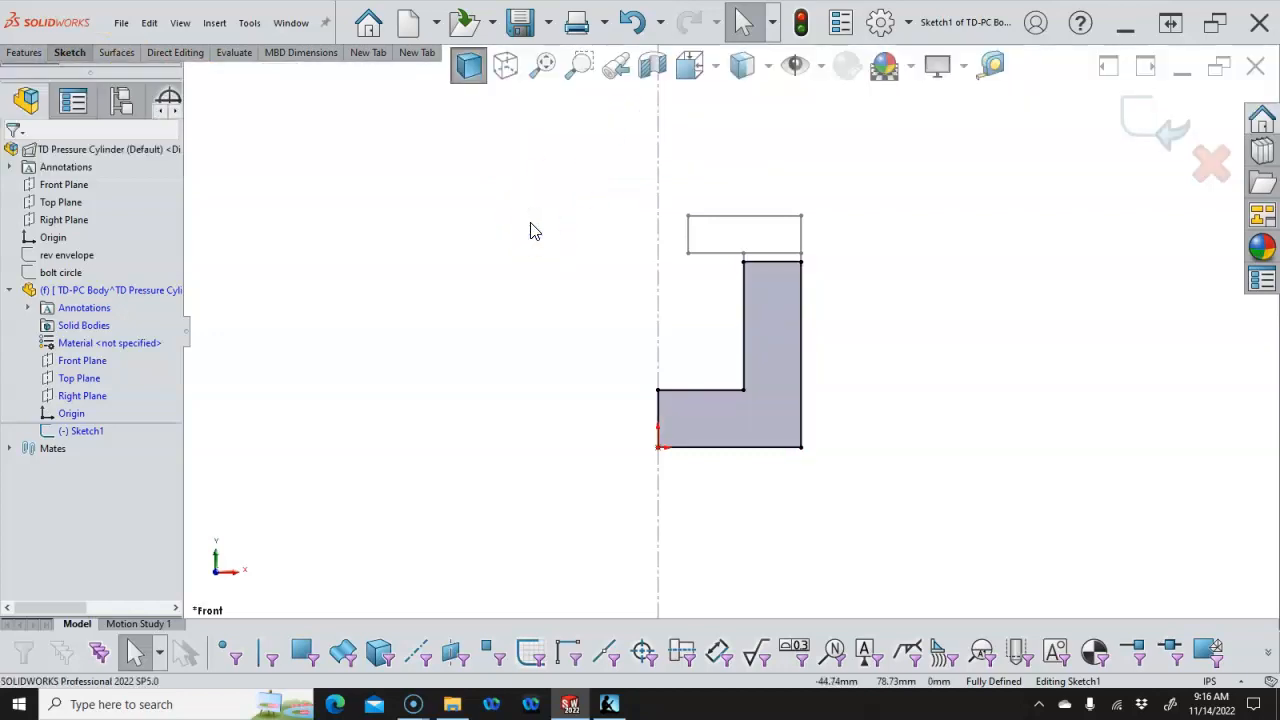
Convert the layout's vertical centerline into the part sketch
click(660, 288)
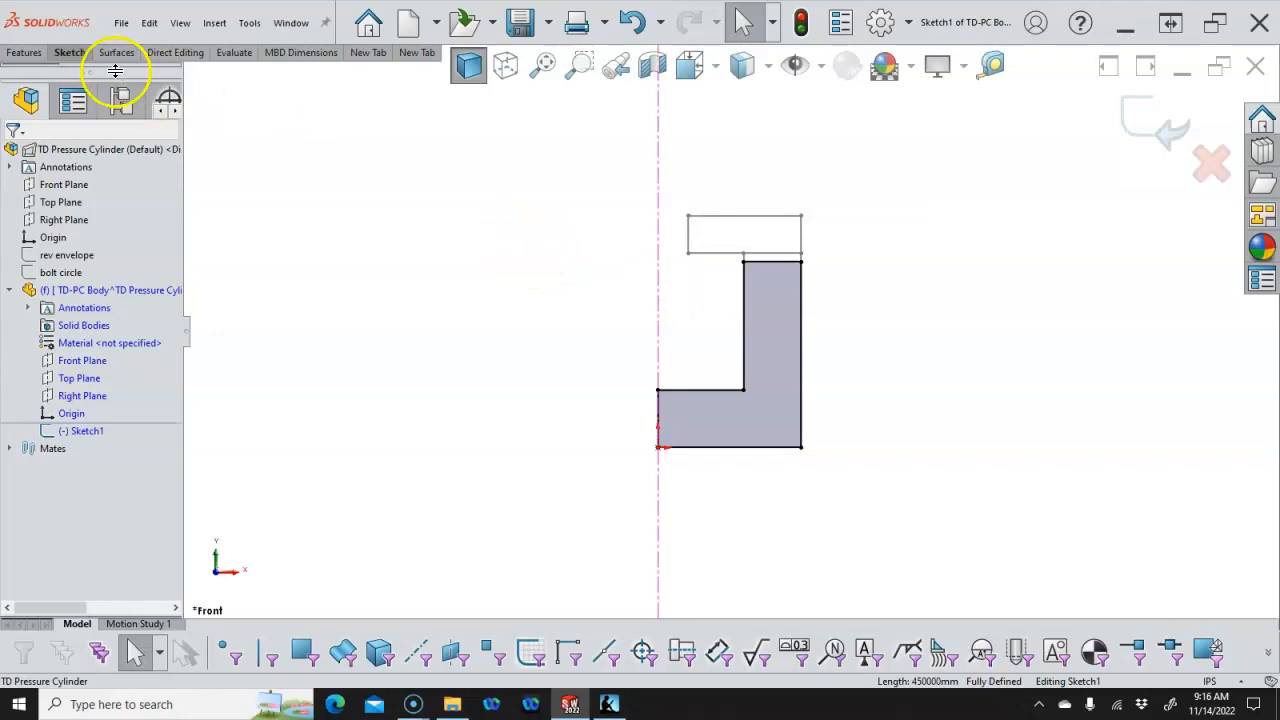
click(69, 52)
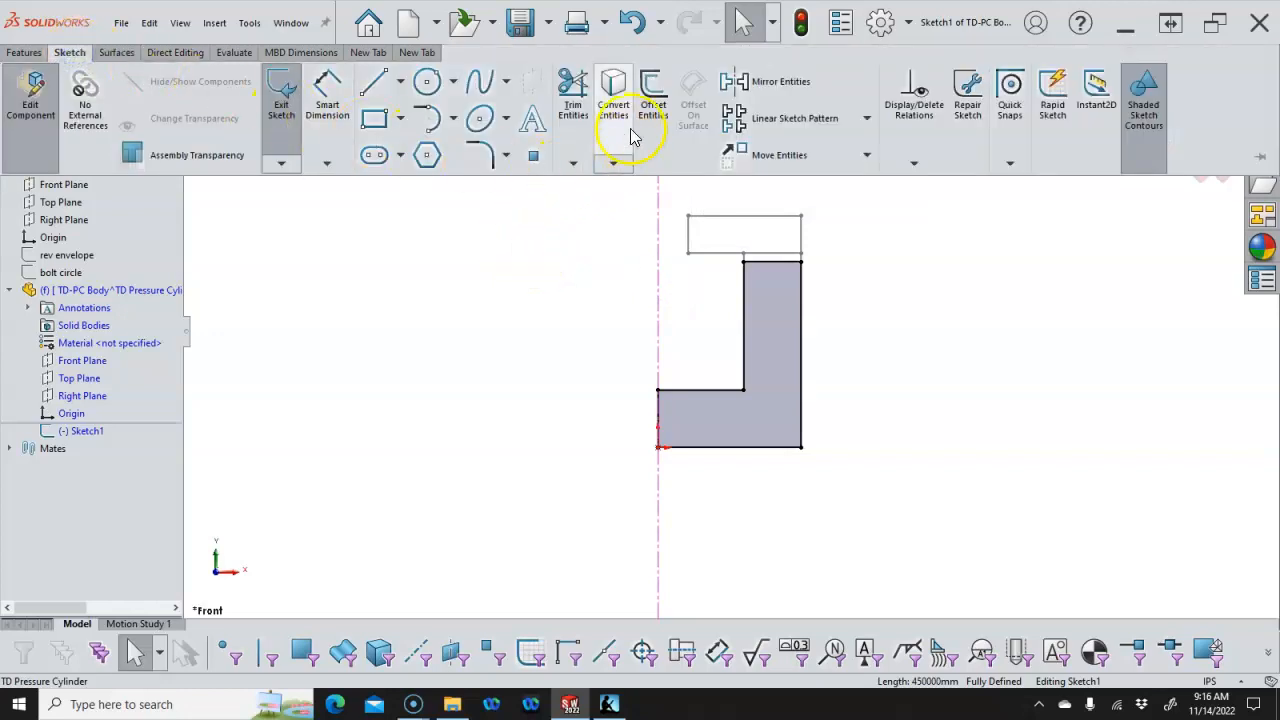
click(658, 220)
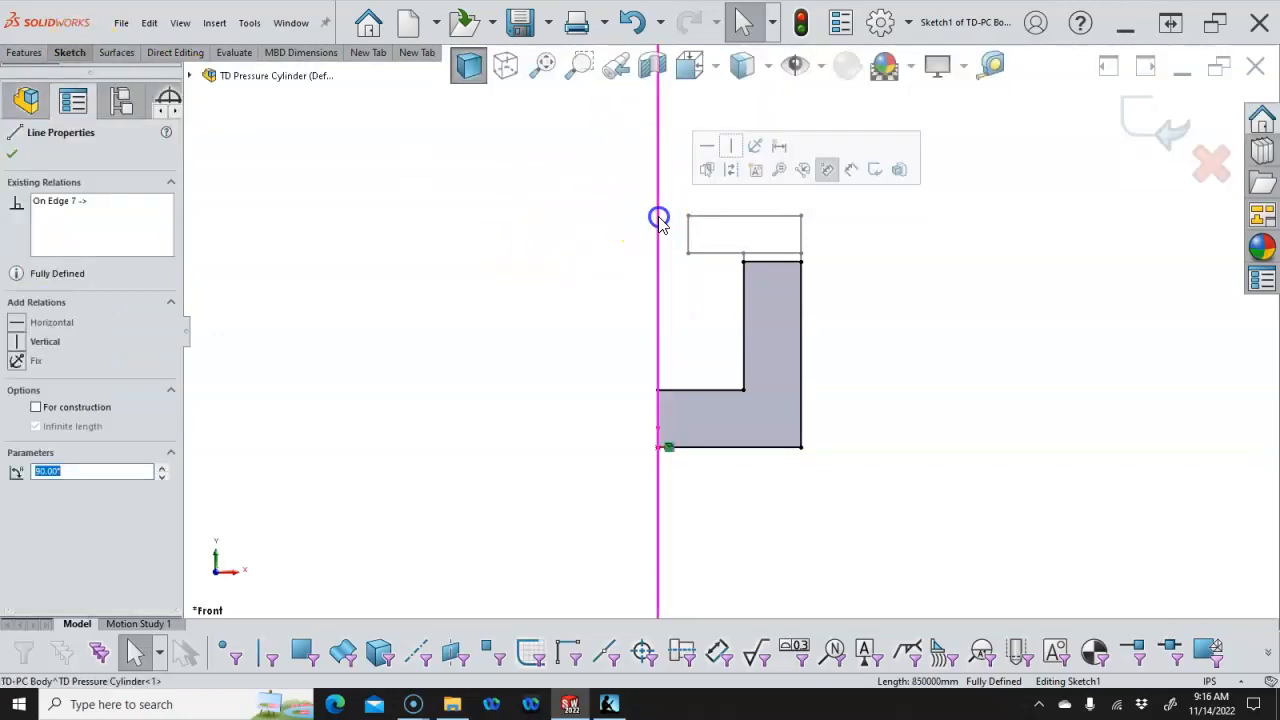
click(729, 172)
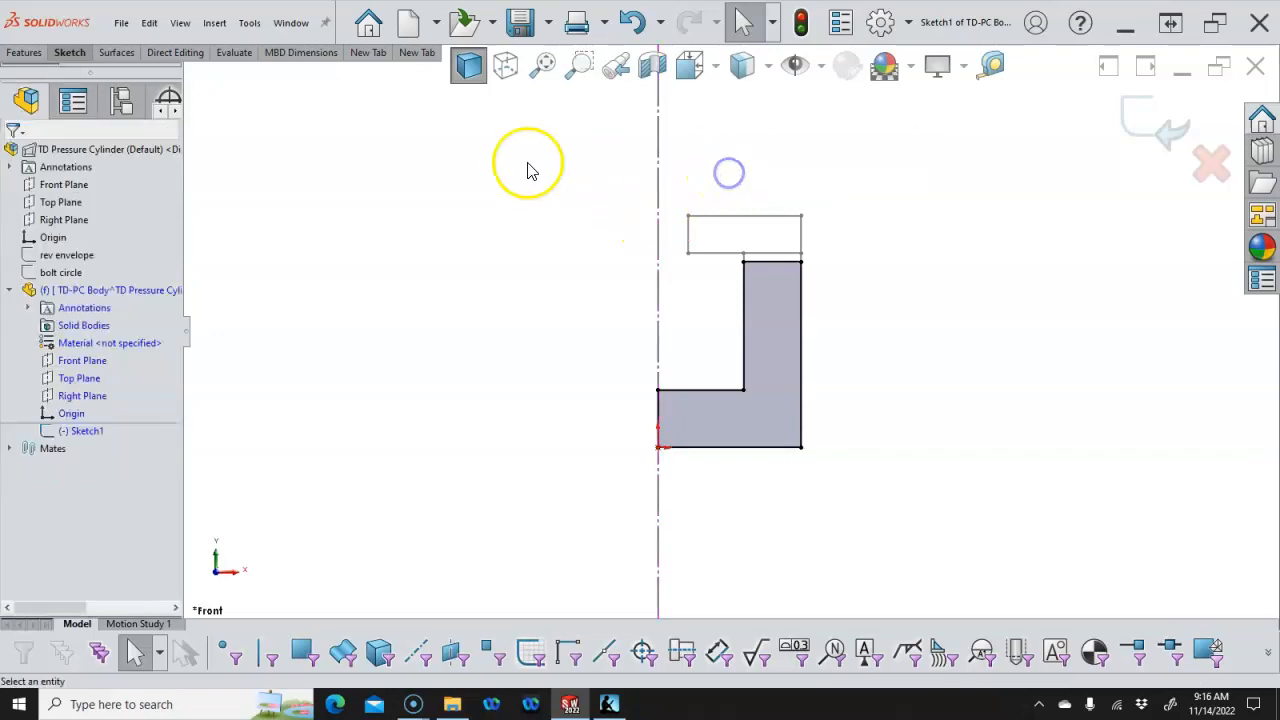
Revolve the closed profile 360 degrees about the vertical centerline to form the cylinder body
click(5, 55)
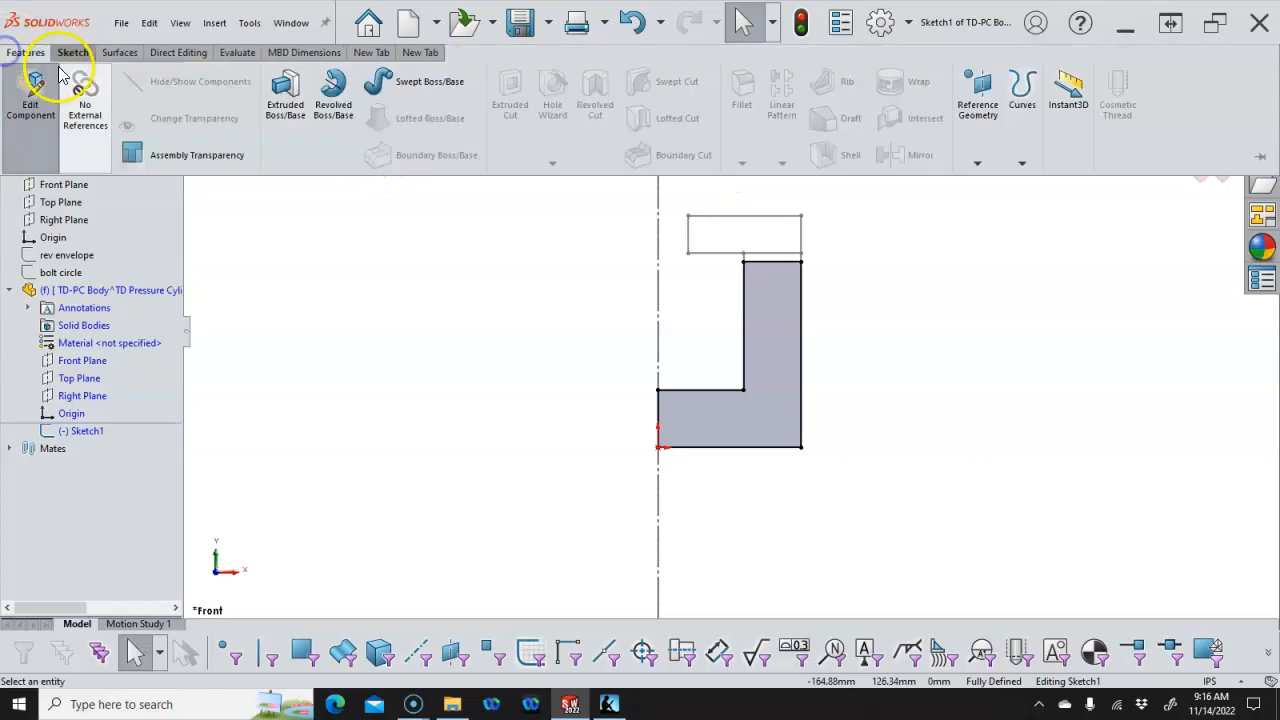
click(325, 105)
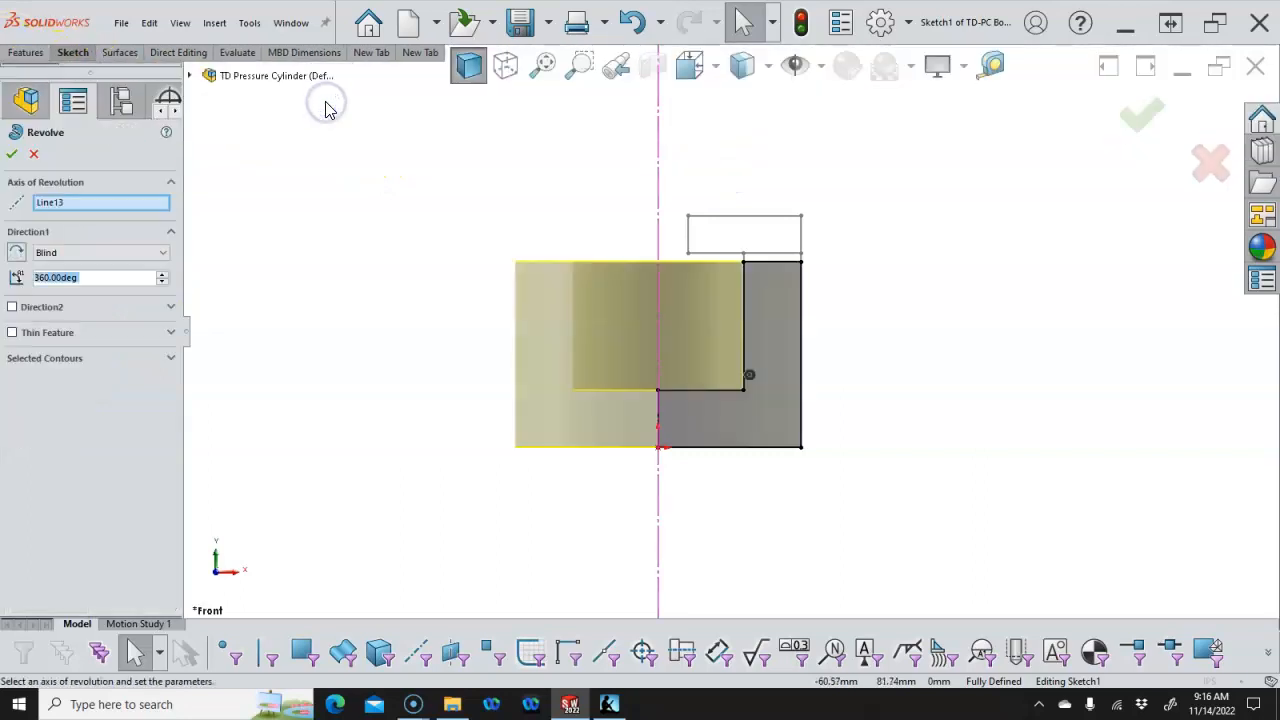
click(10, 157)
key(z)
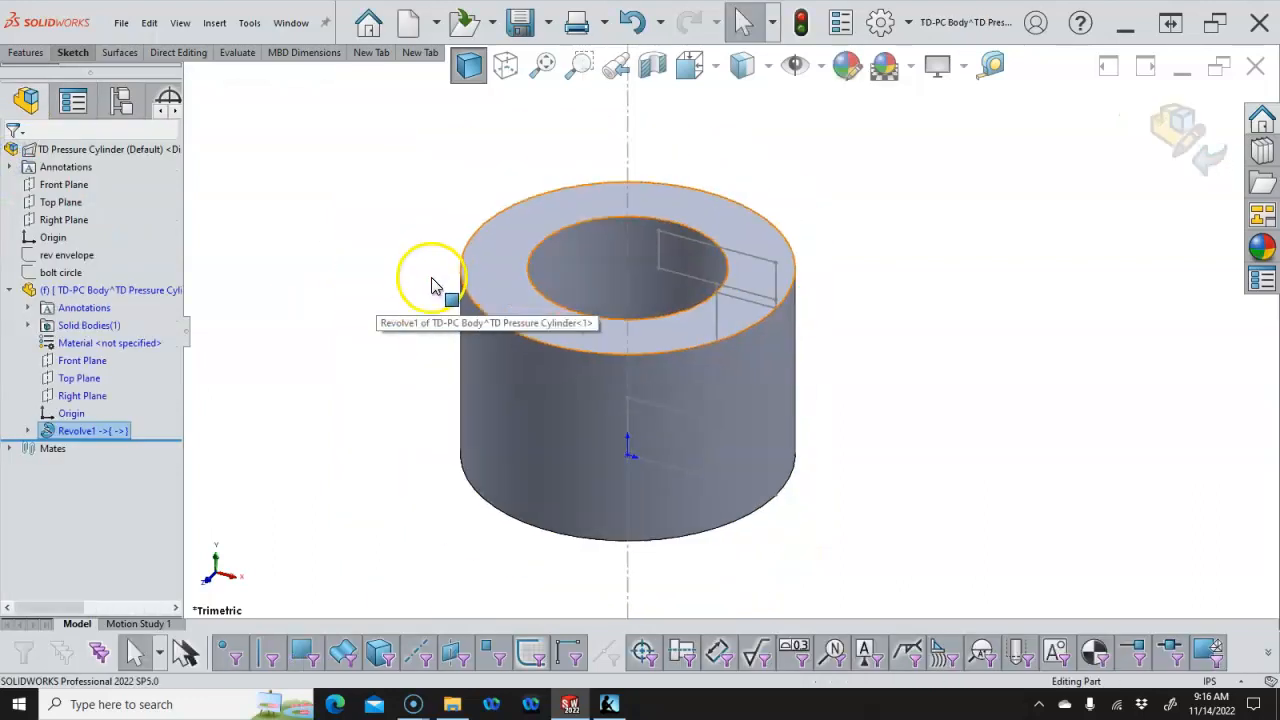
Start a Hole Wizard hole on the cylinder body's bottom face with the straight tap hole type
middle_drag(482, 270, 640, 283)
click(591, 381)
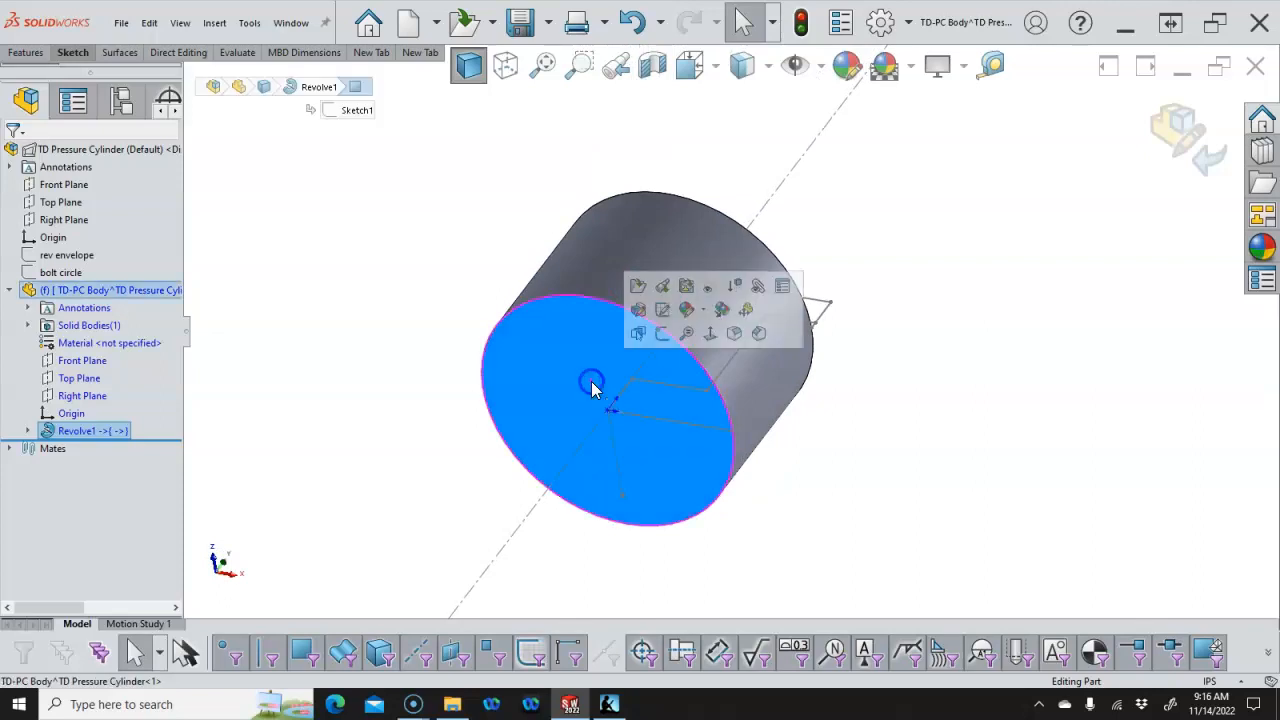
key(s)
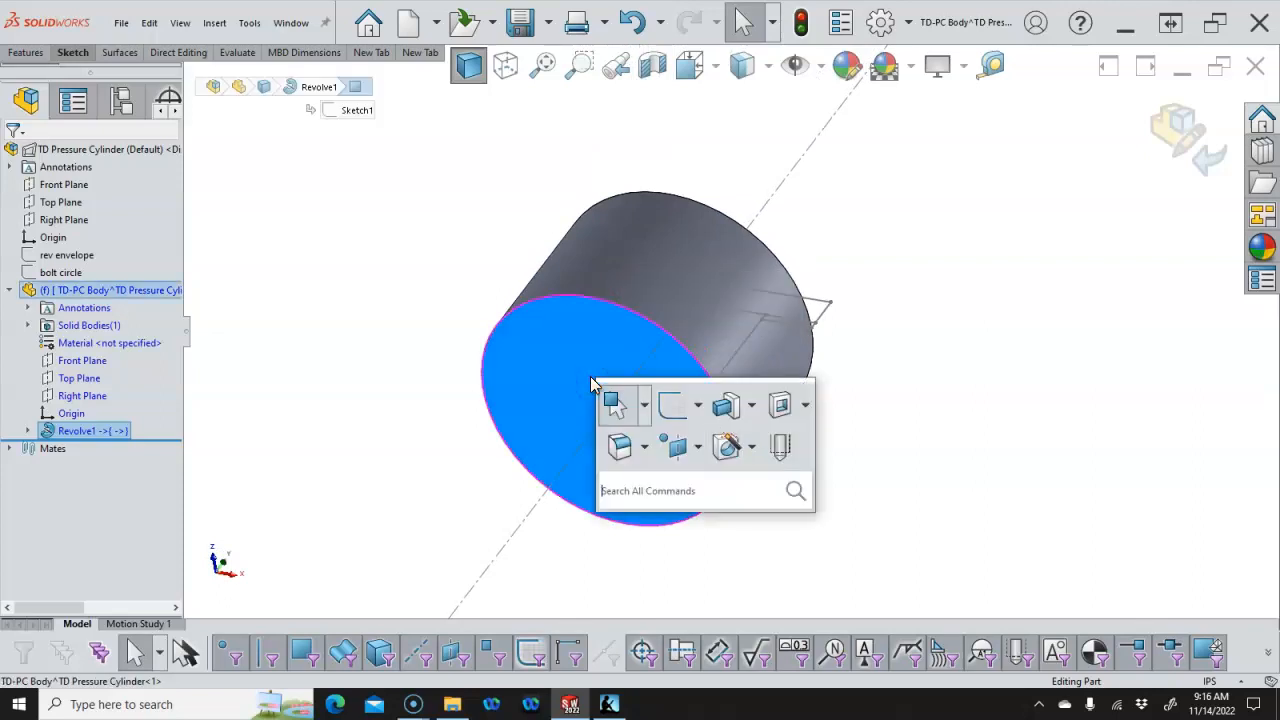
click(731, 445)
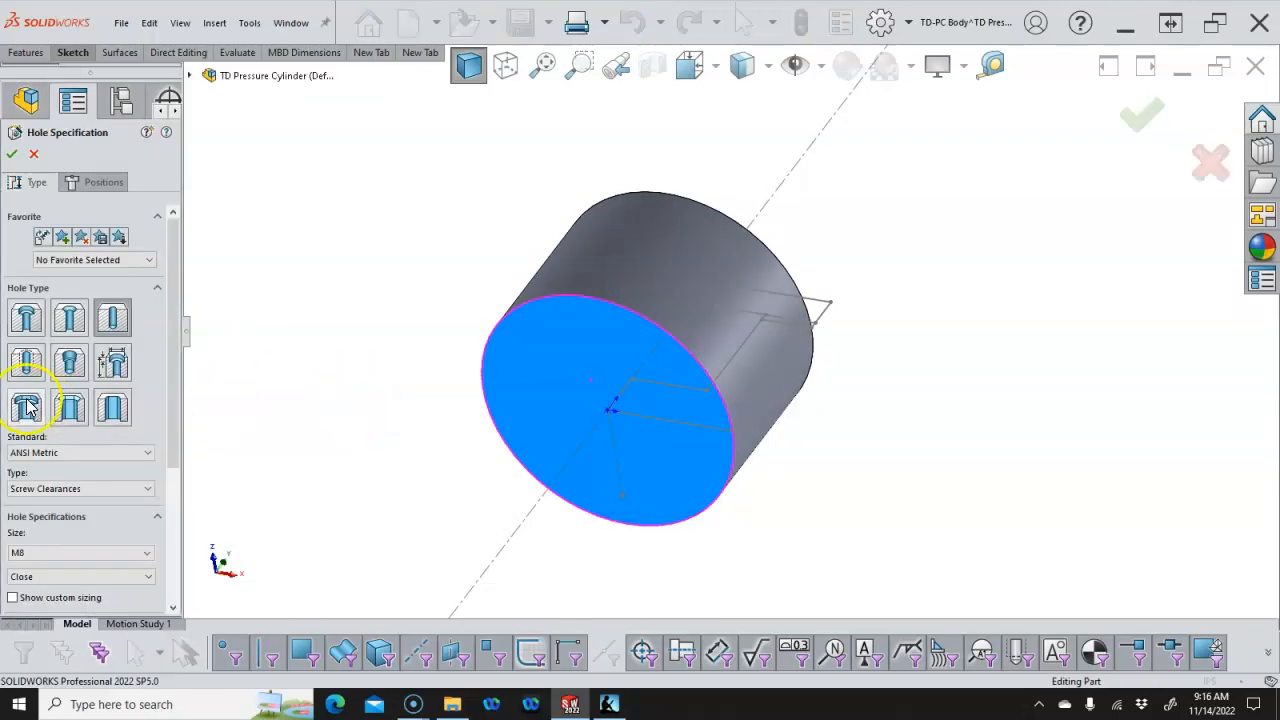
click(24, 368)
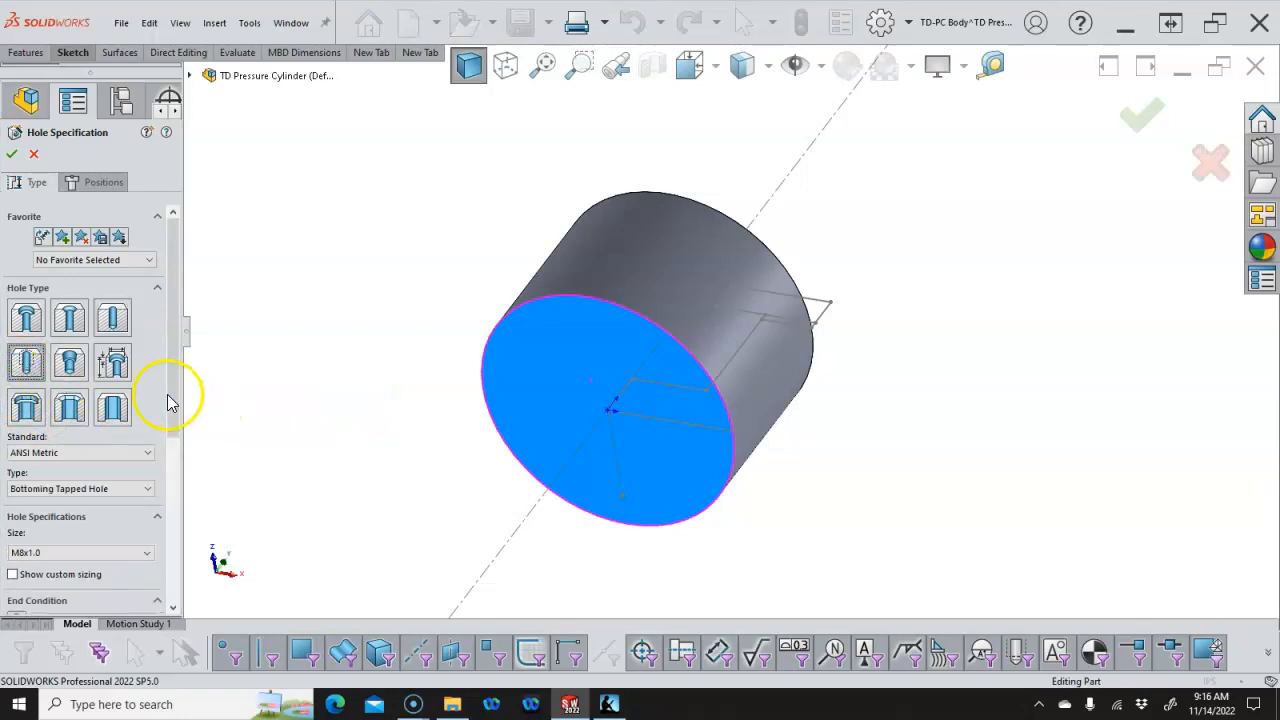
Set the tapped hole's size to M24x3.0
scroll(172, 398, down, 3)
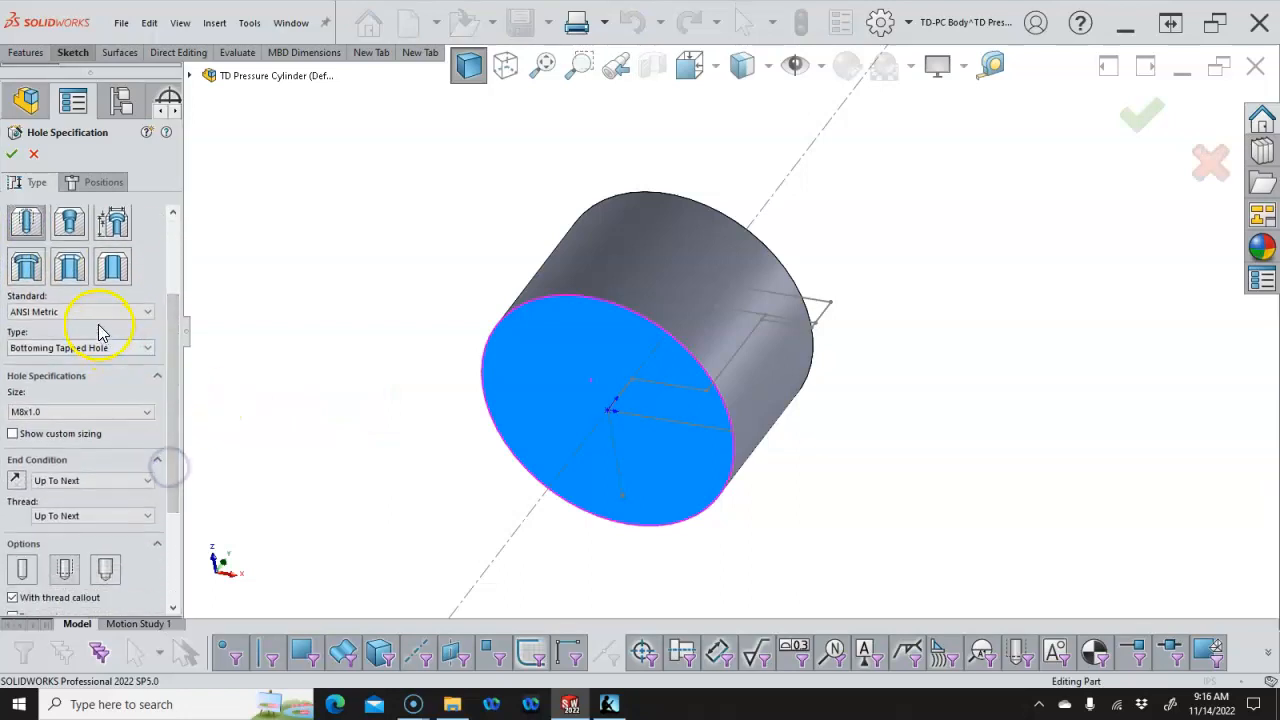
click(105, 418)
scroll(70, 495, down, 5)
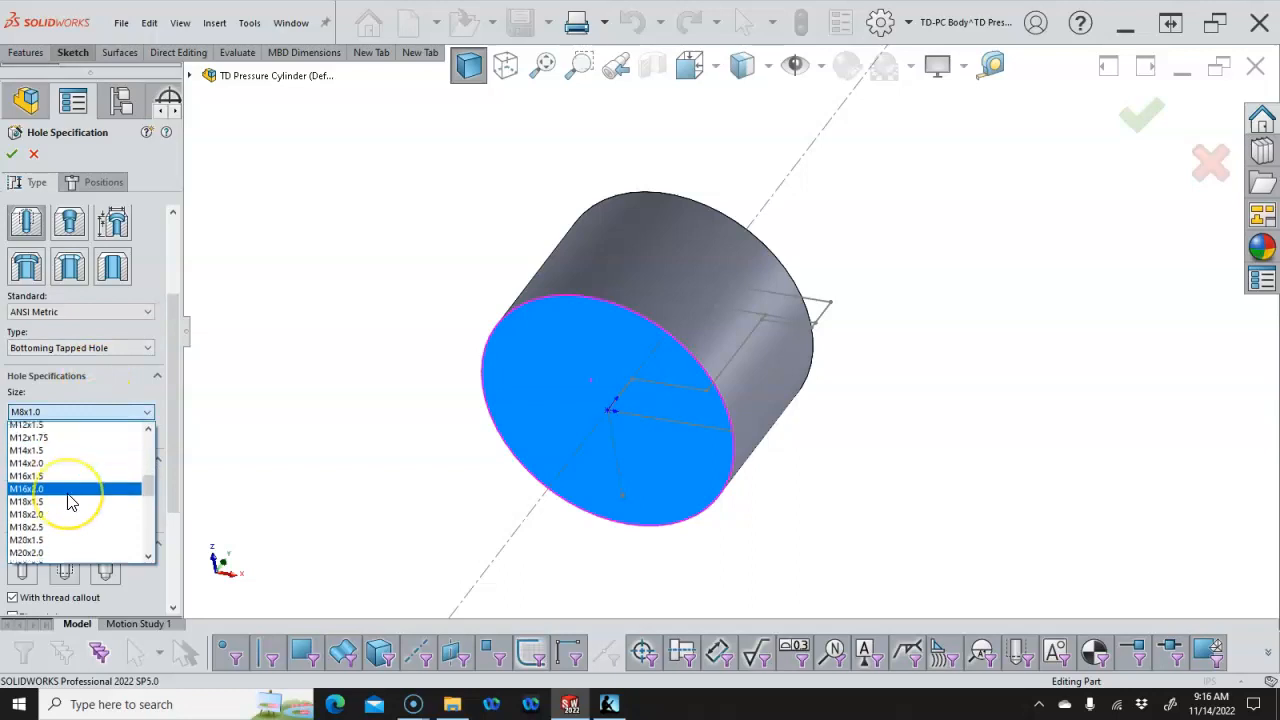
scroll(70, 502, down, 1)
scroll(69, 497, up, 1)
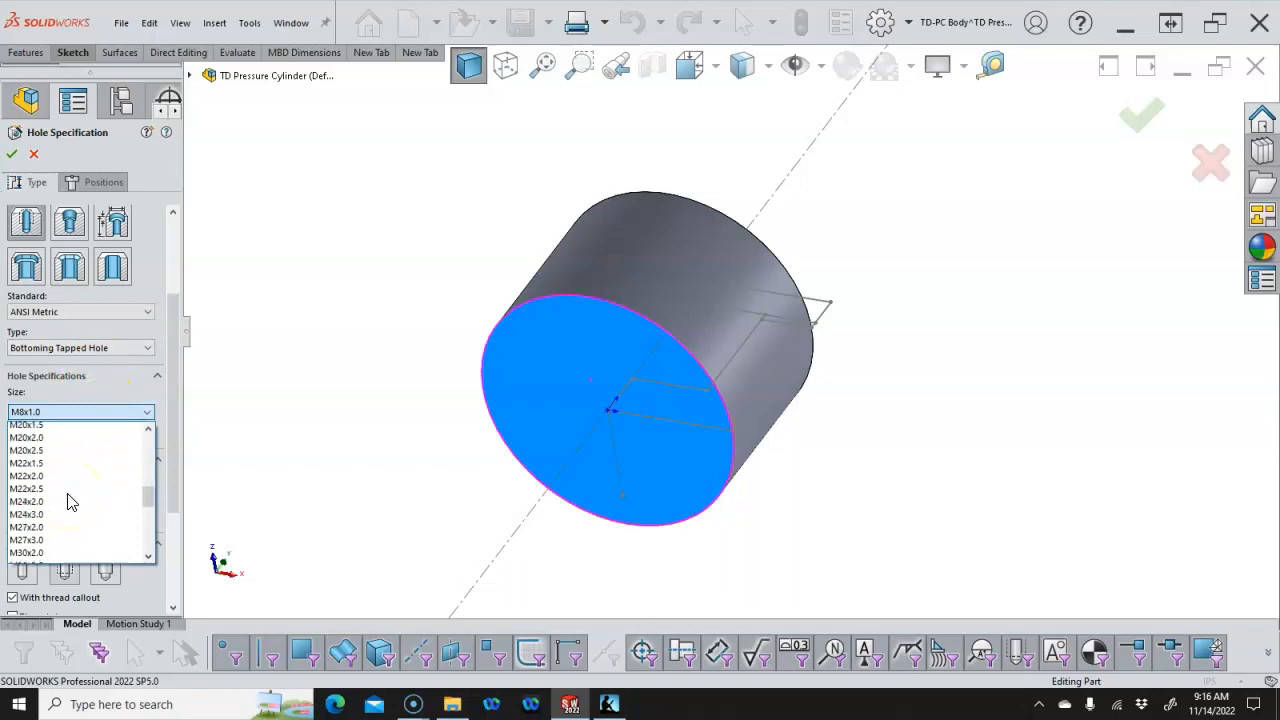
click(63, 514)
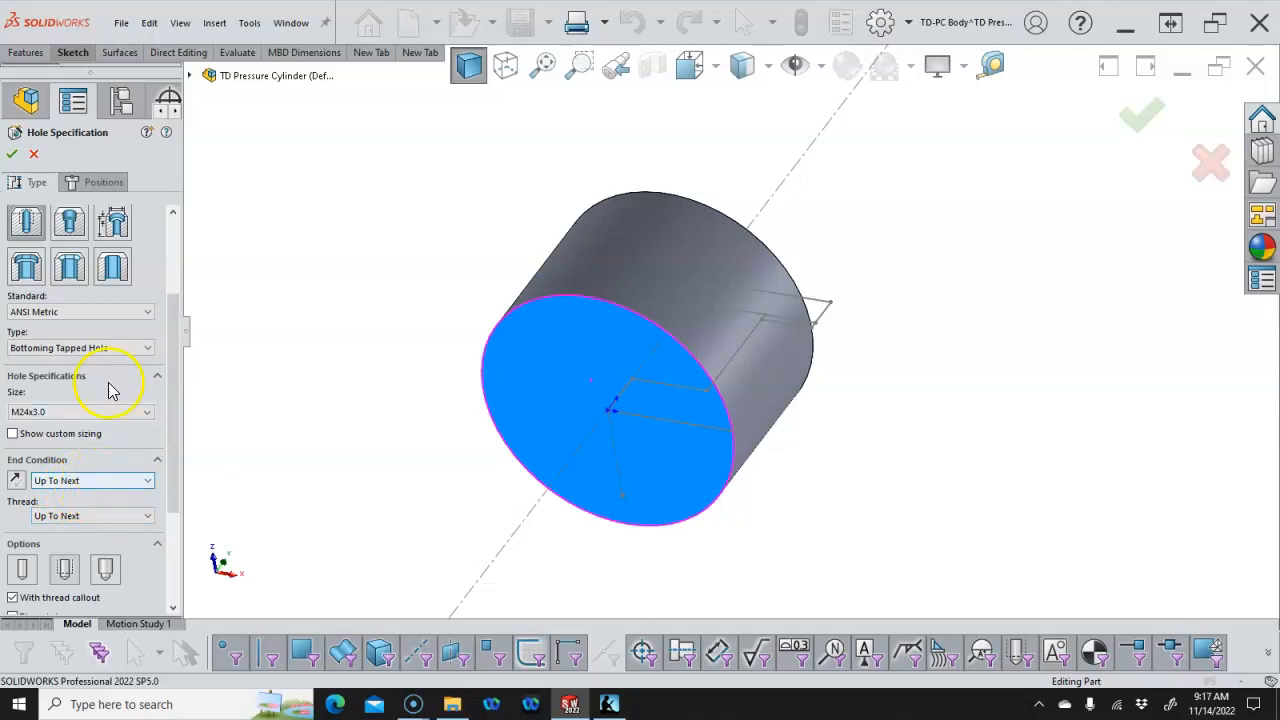
Place the M24x3.0 tapped hole at the origin on the cylinder body's bottom face and complete the hole
click(80, 188)
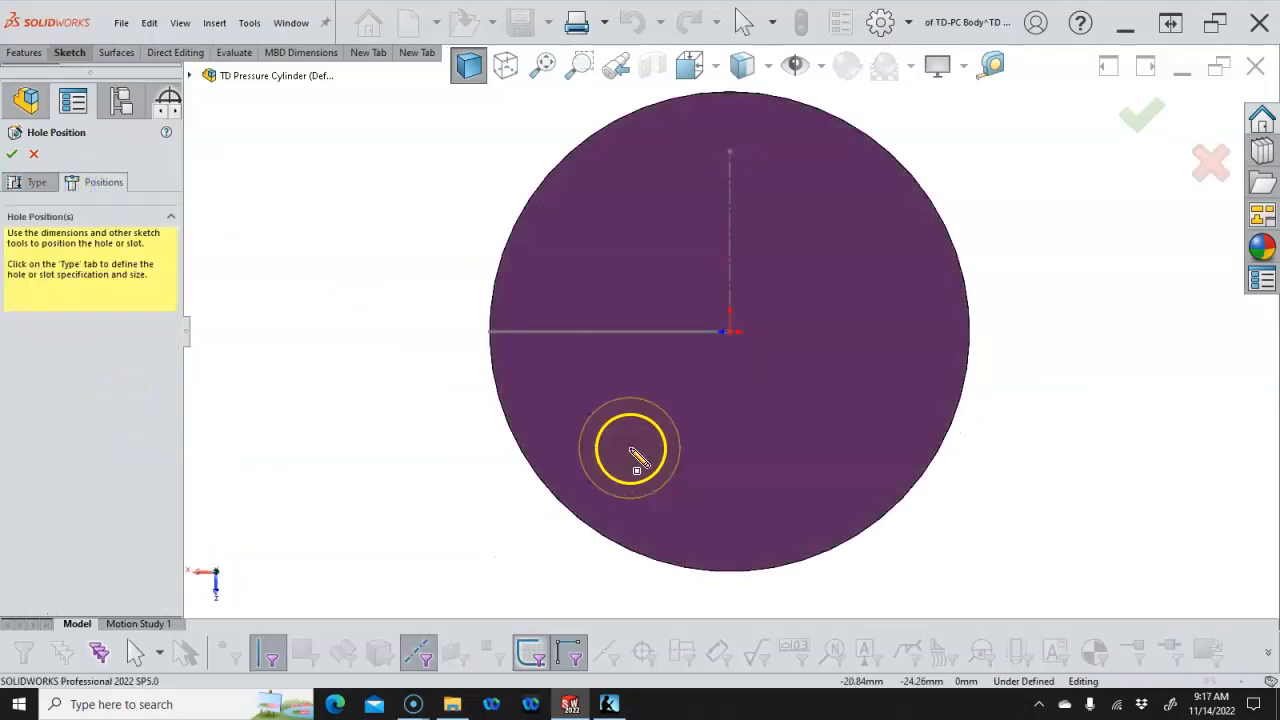
click(731, 333)
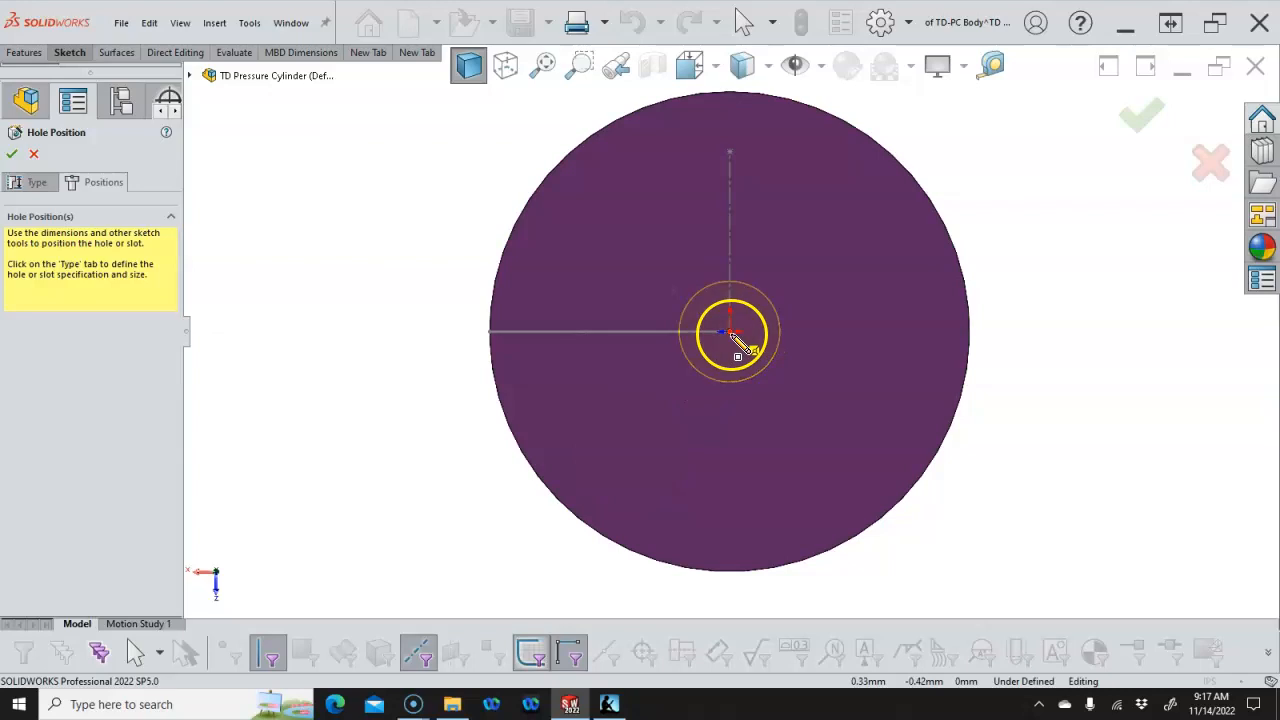
right_click(990, 455)
click(1030, 388)
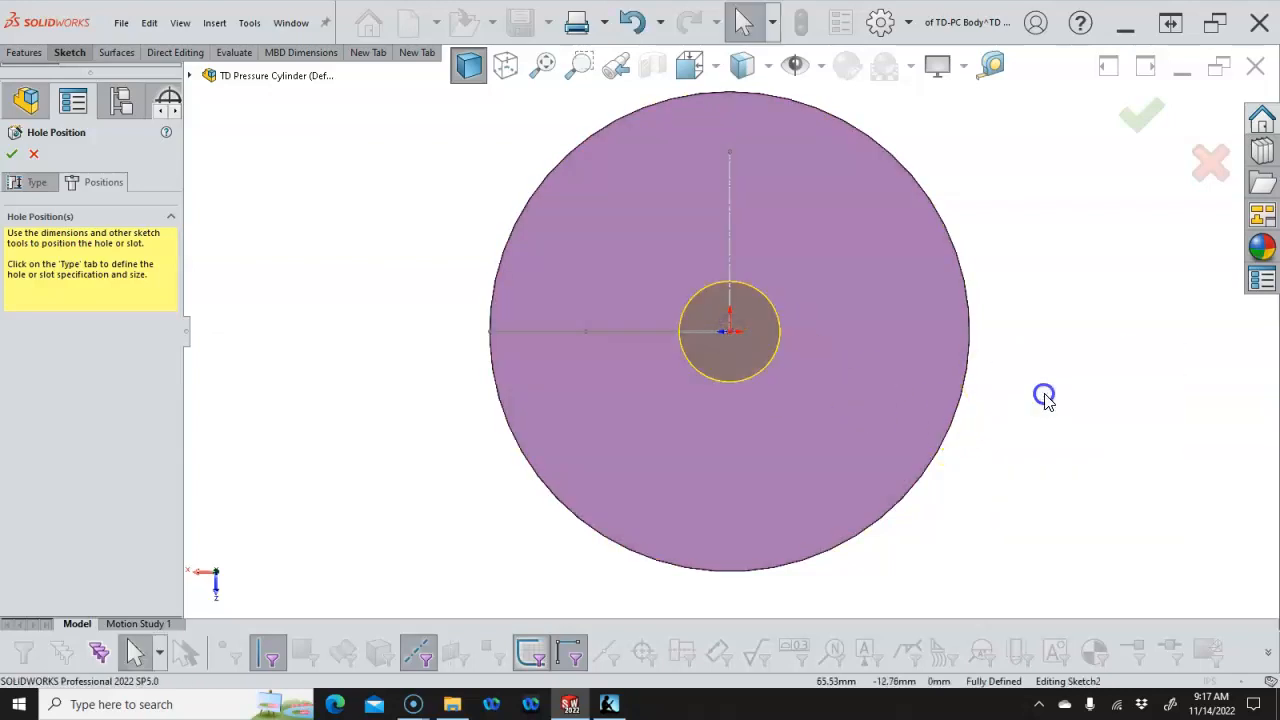
key(ctrl+7)
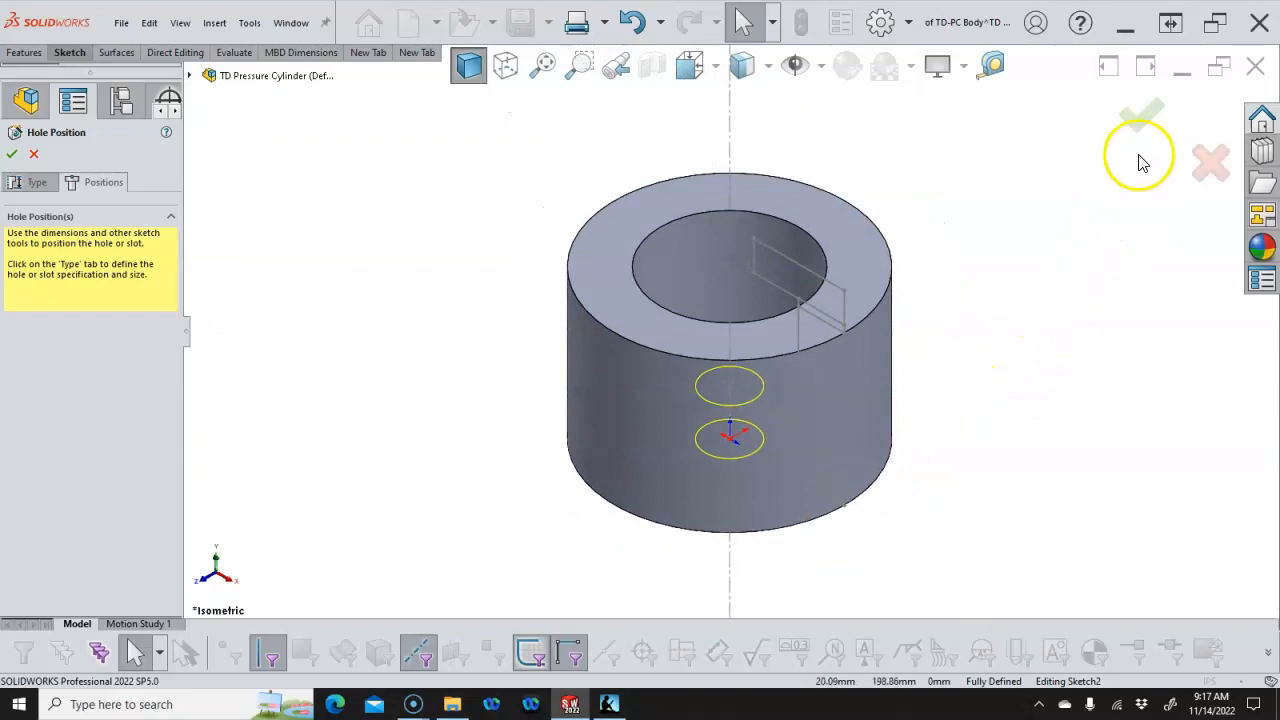
click(1141, 114)
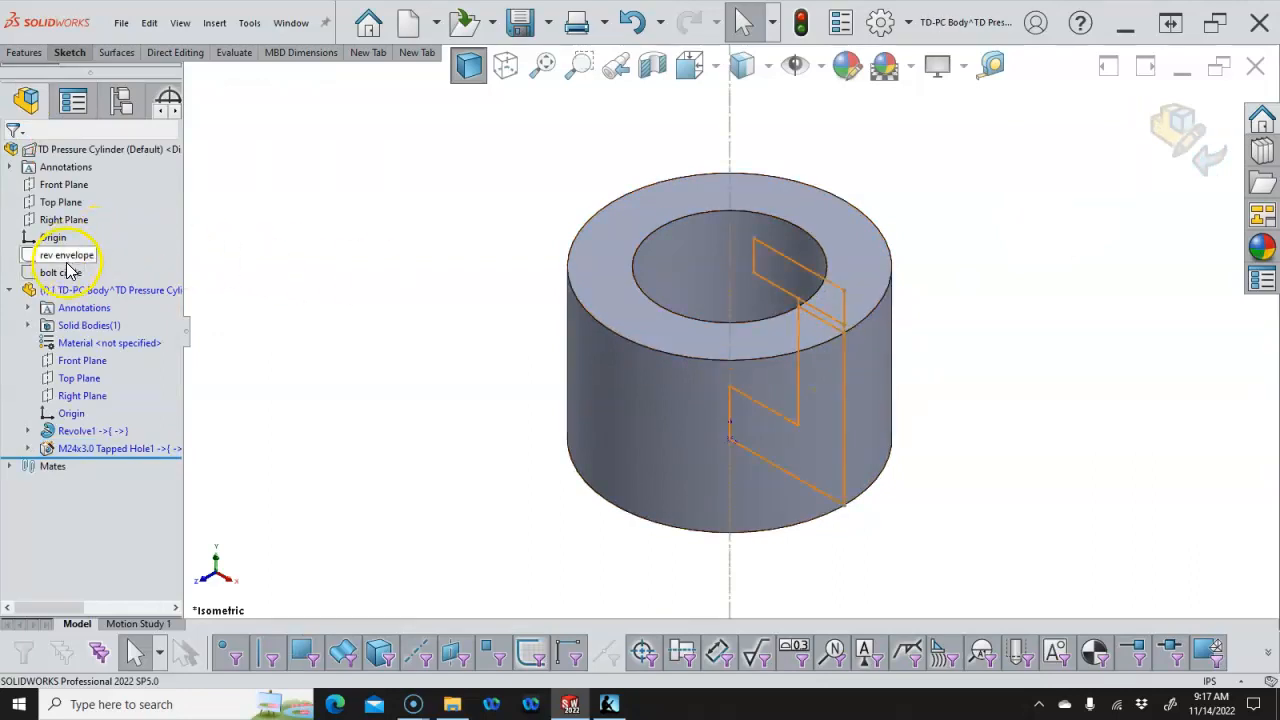
click(330, 297)
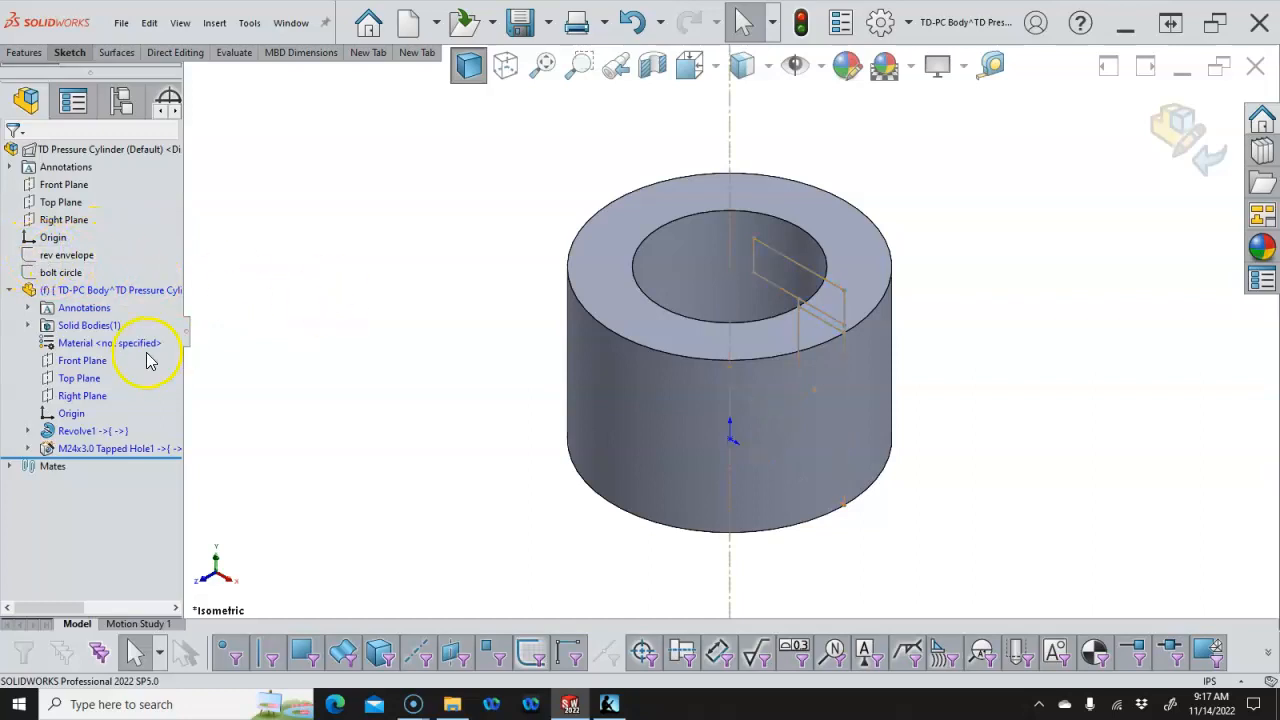
Start a Hole Wizard tapped hole on the cylinder body's top ring face with size M8x1.25
click(795, 203)
key(s)
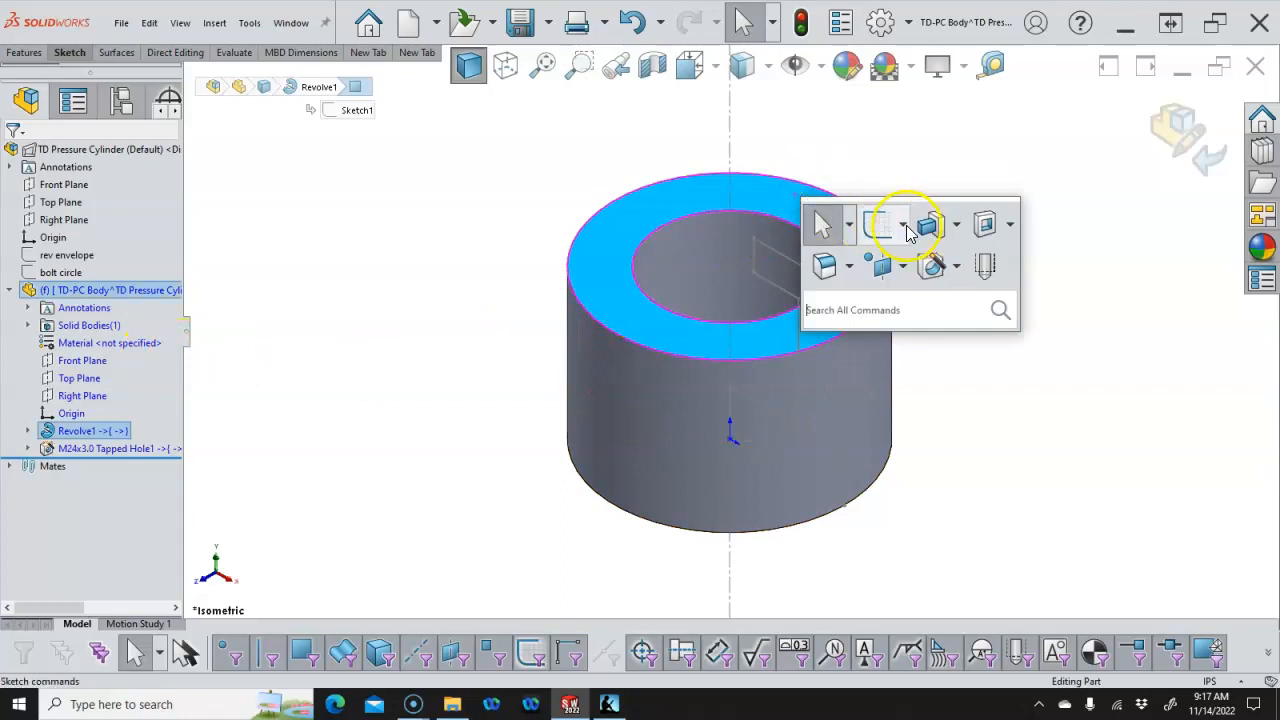
click(934, 266)
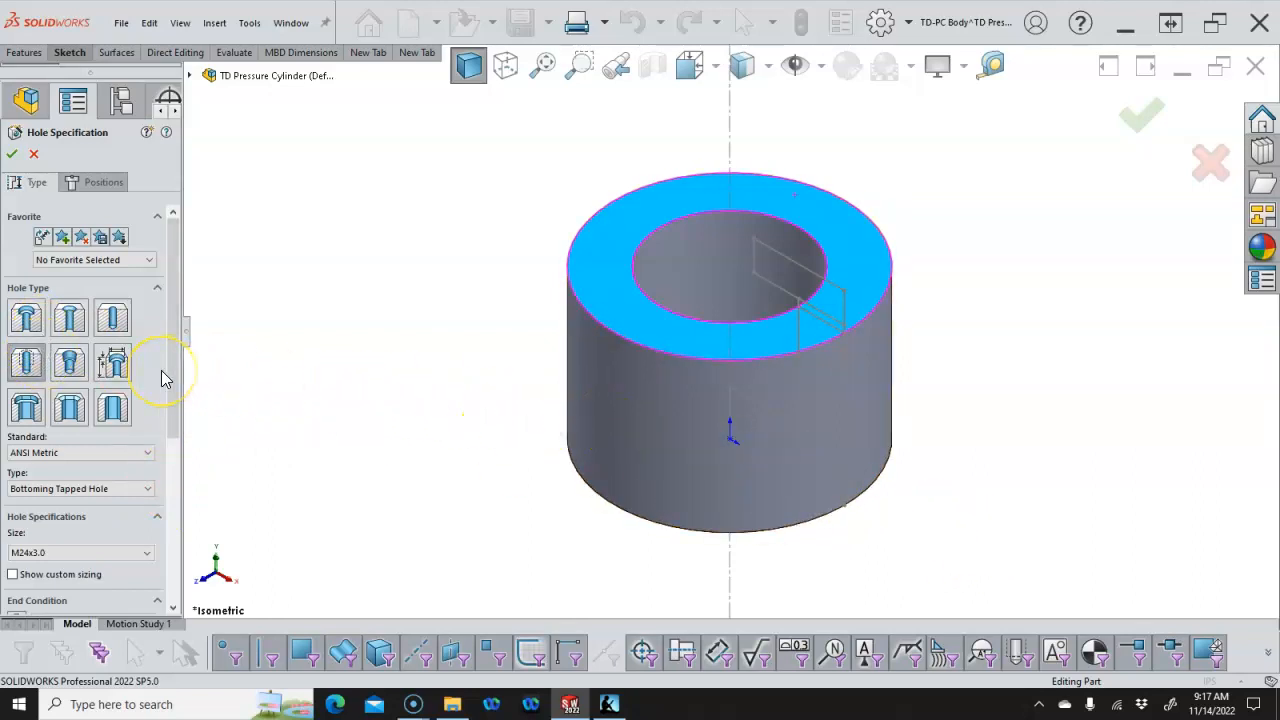
drag(170, 378, 171, 421)
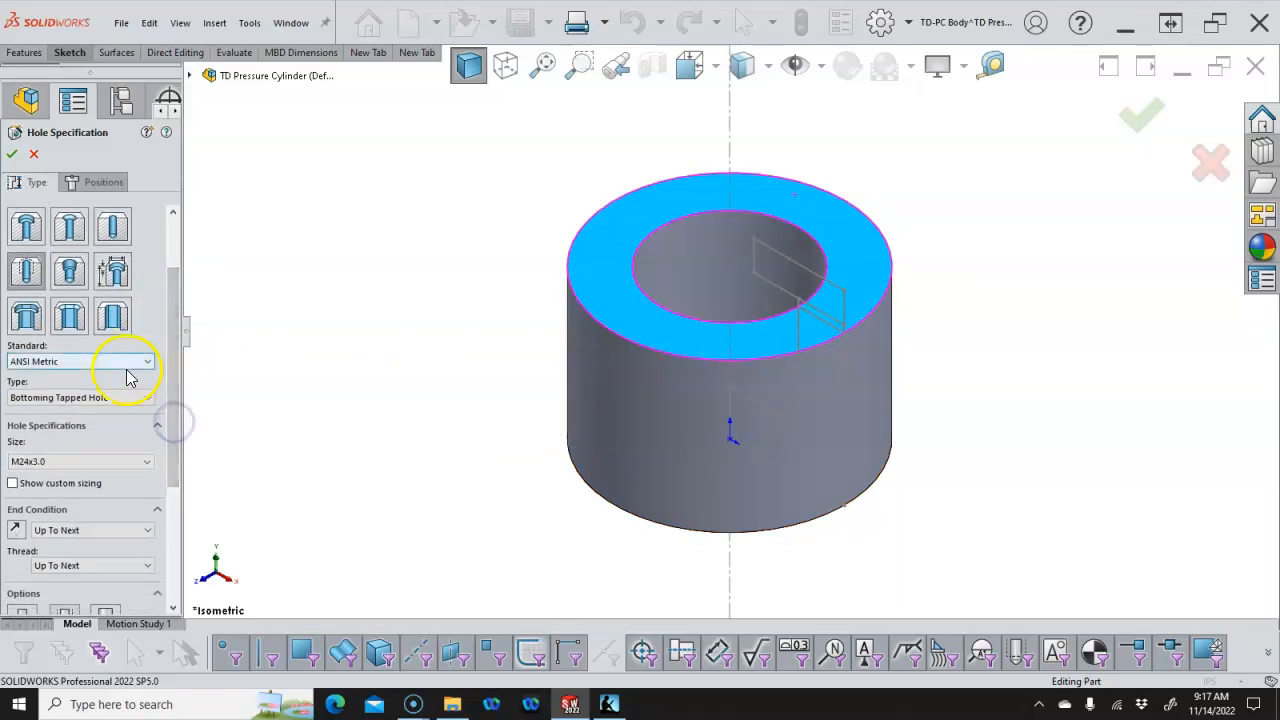
click(124, 463)
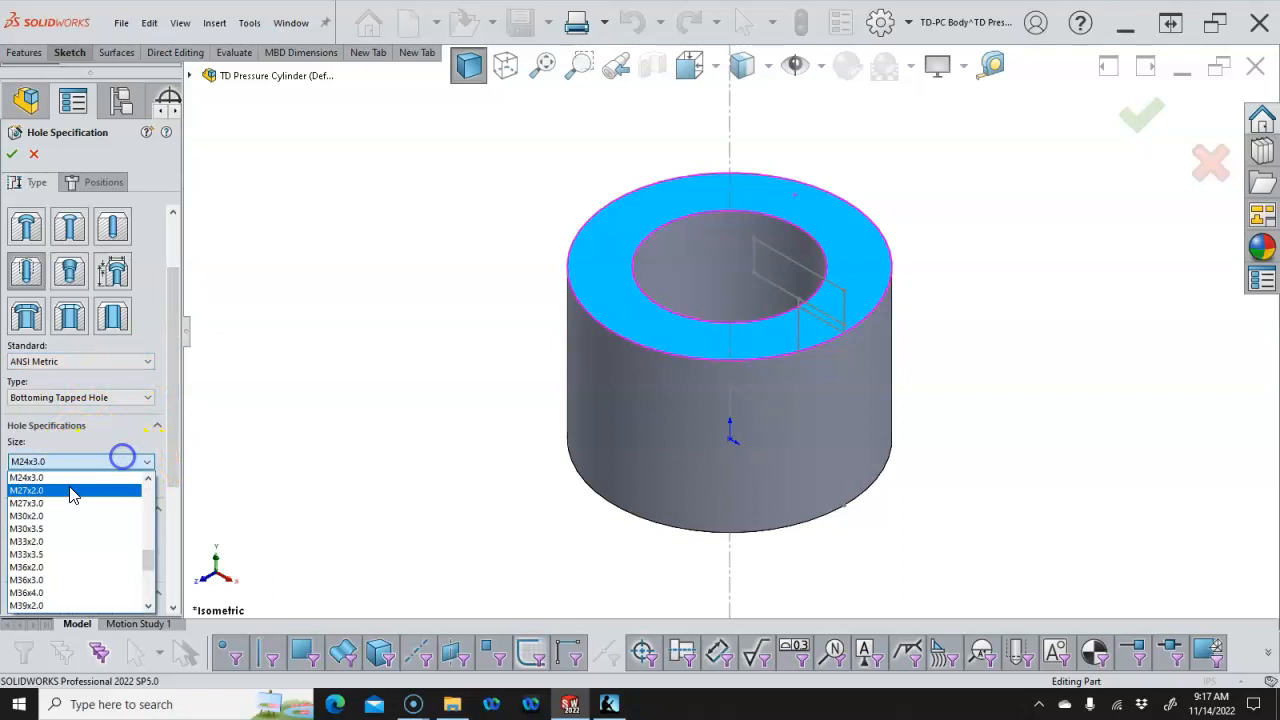
scroll(72, 505, up, 3)
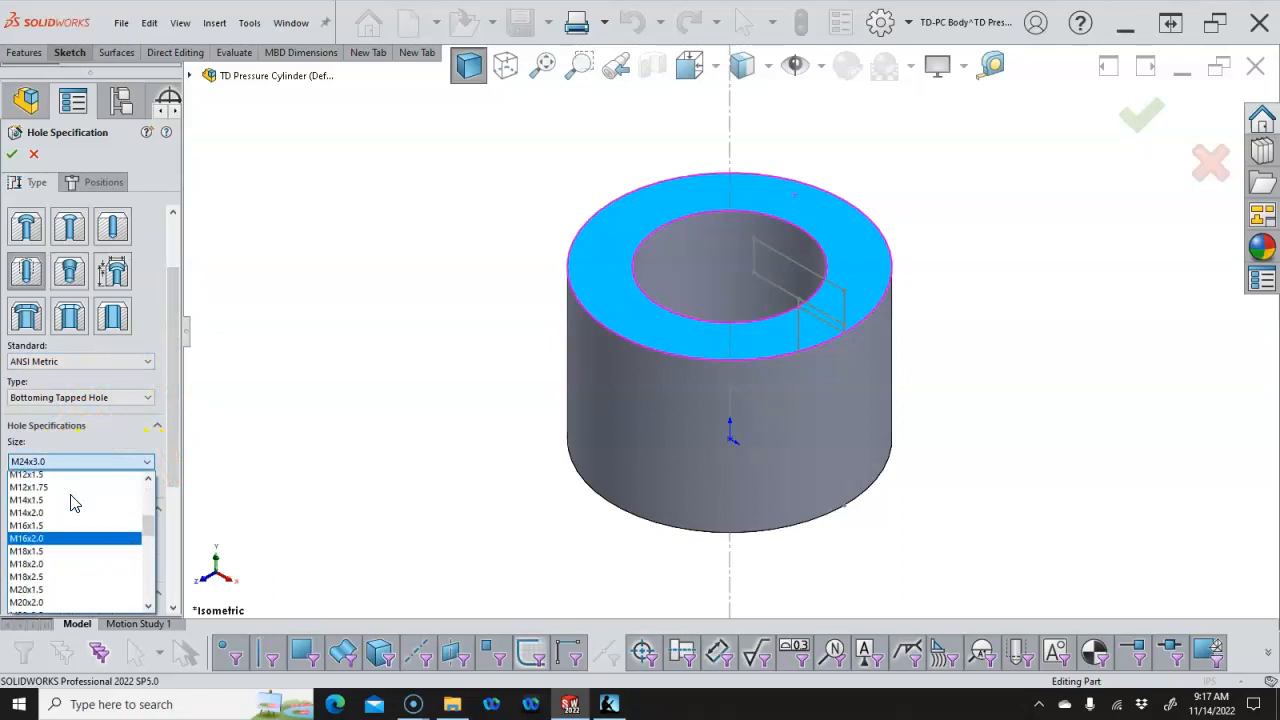
scroll(72, 508, up, 1)
click(42, 515)
Set the M8x1.25 hole's end condition to Blind and enter 17 as its thread depth
drag(170, 405, 166, 486)
click(110, 369)
click(90, 383)
double_click(80, 390)
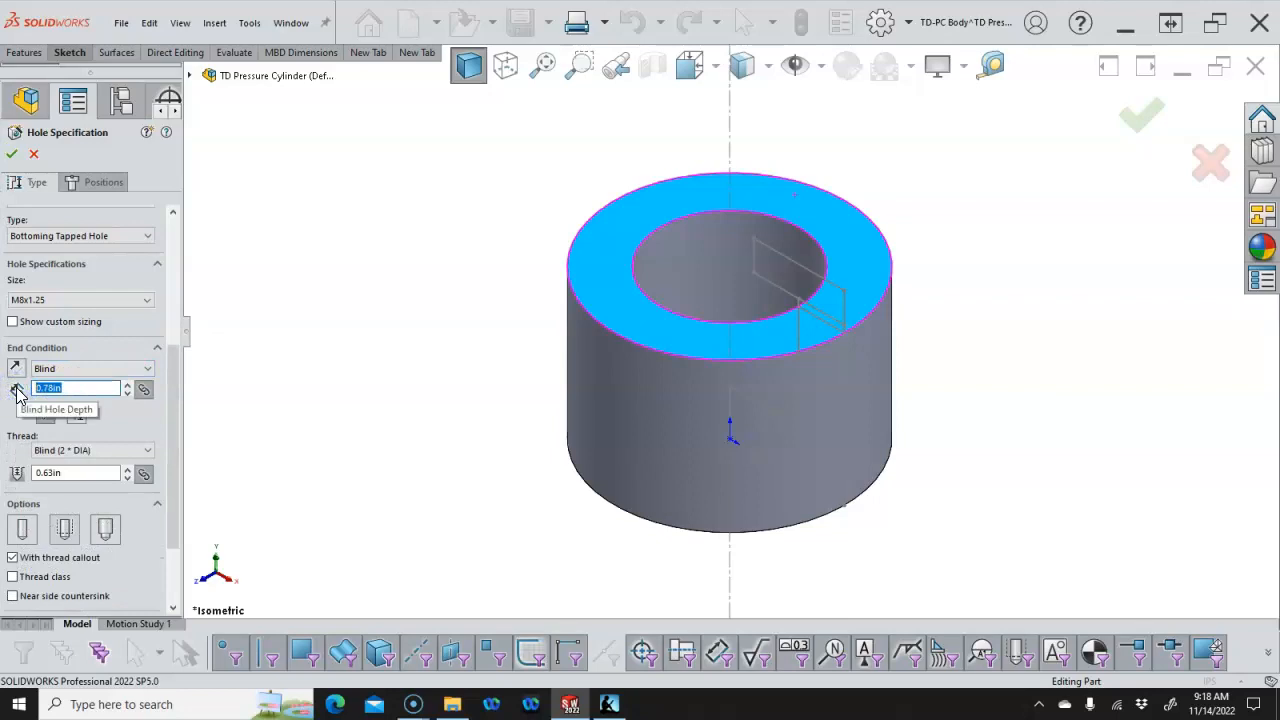
click(74, 473)
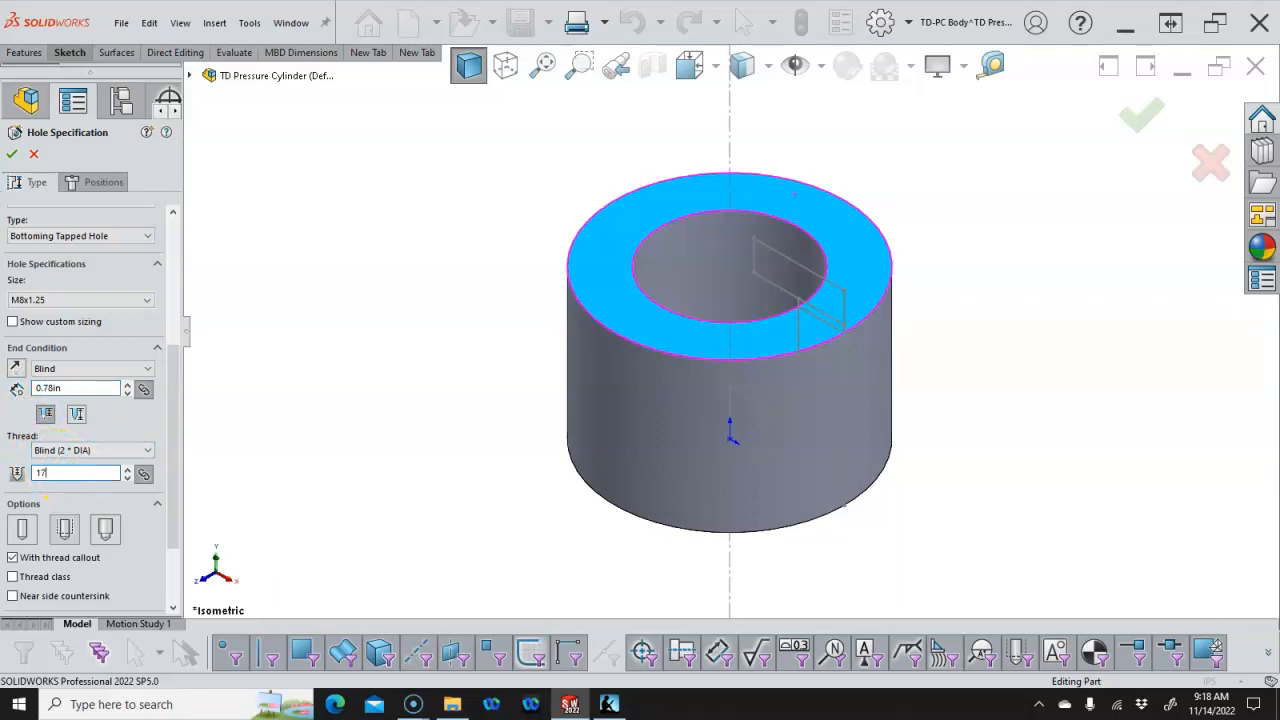
text(17)
key(Return)
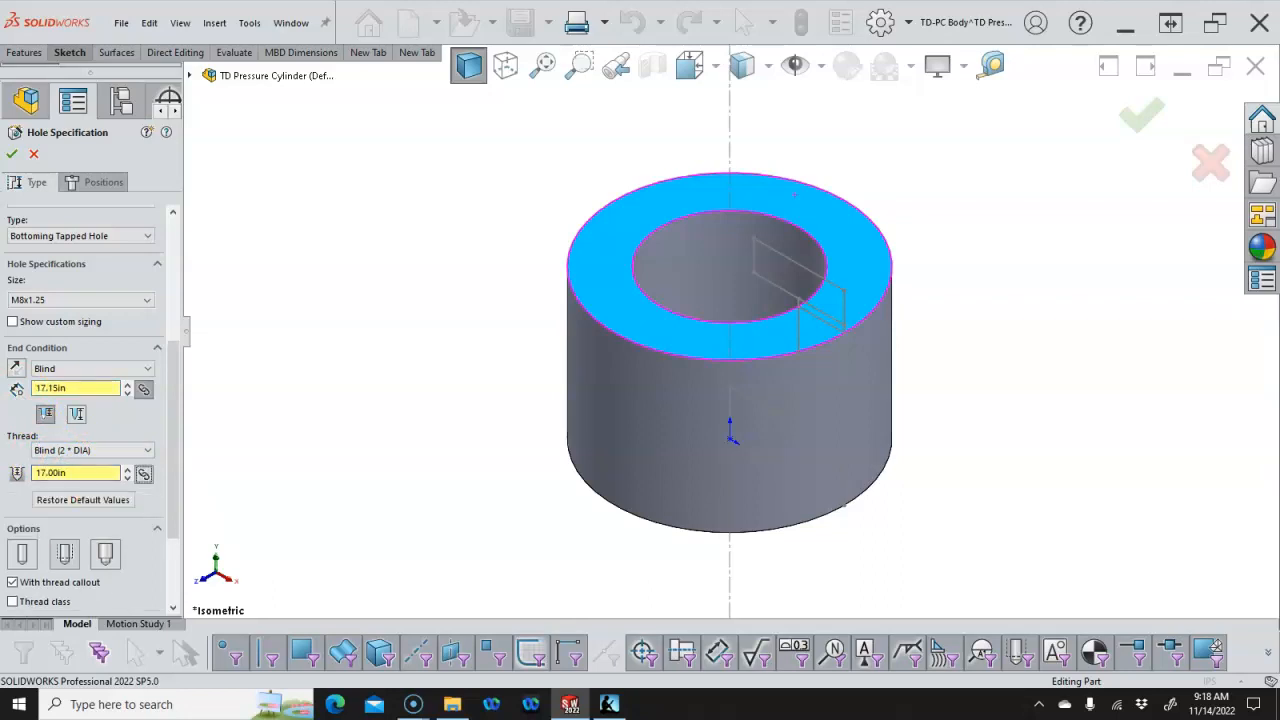
Check the hole callouts in the textbook's Figure P6-7 and enter 25 as the blind hole depth
mouse_move(0, 150)
mouse_down()
mouse_move(147, 145)
mouse_move(487, 55)
mouse_move(563, 63)
mouse_up()
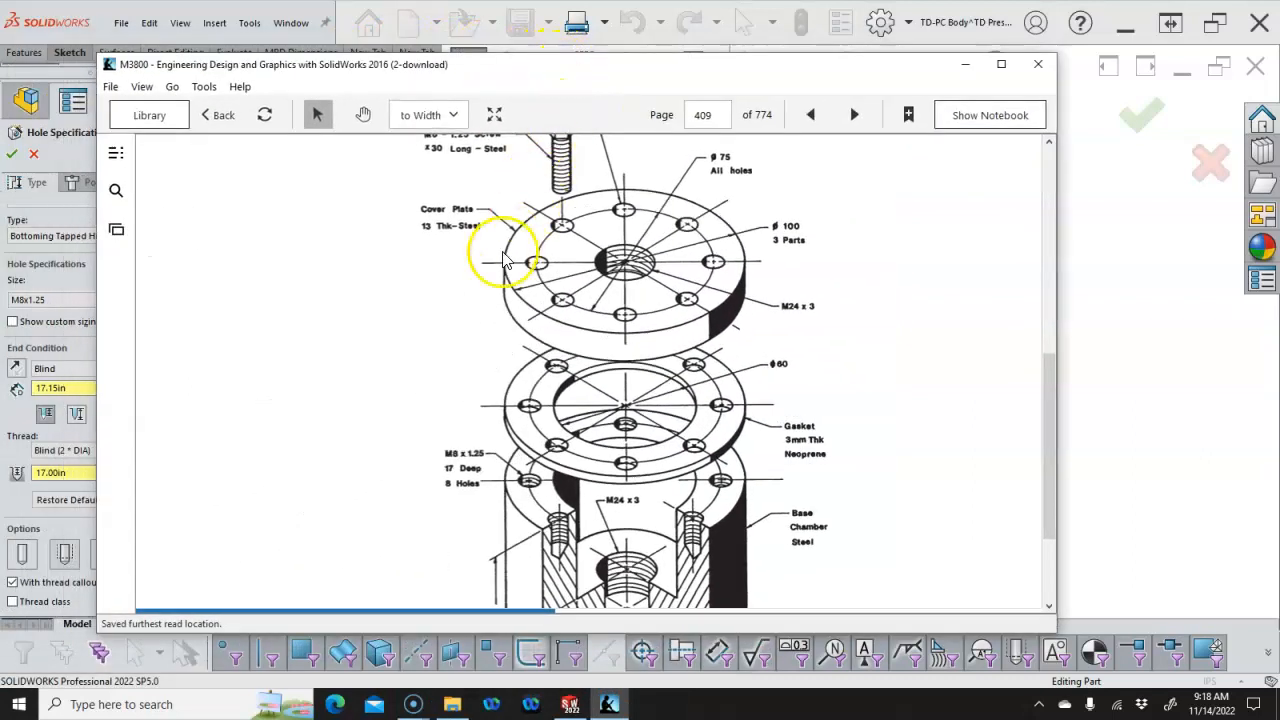
scroll(422, 243, up, 1)
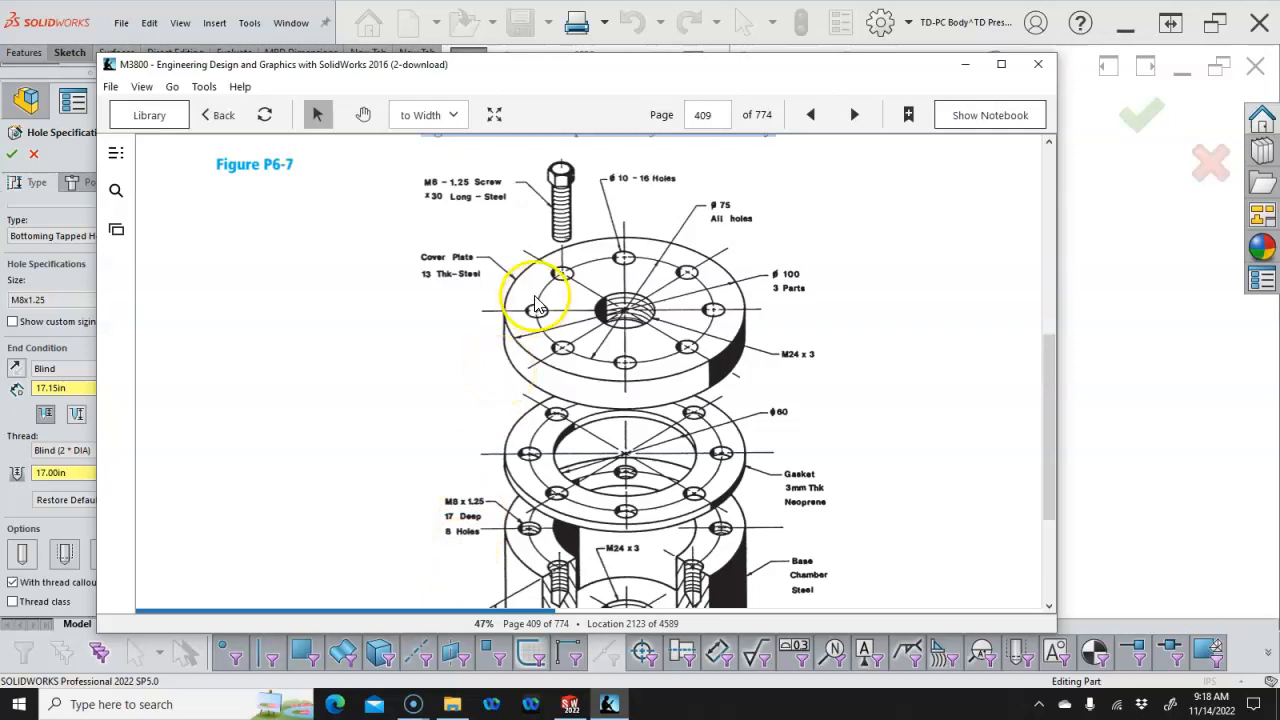
drag(590, 75, 0, 30)
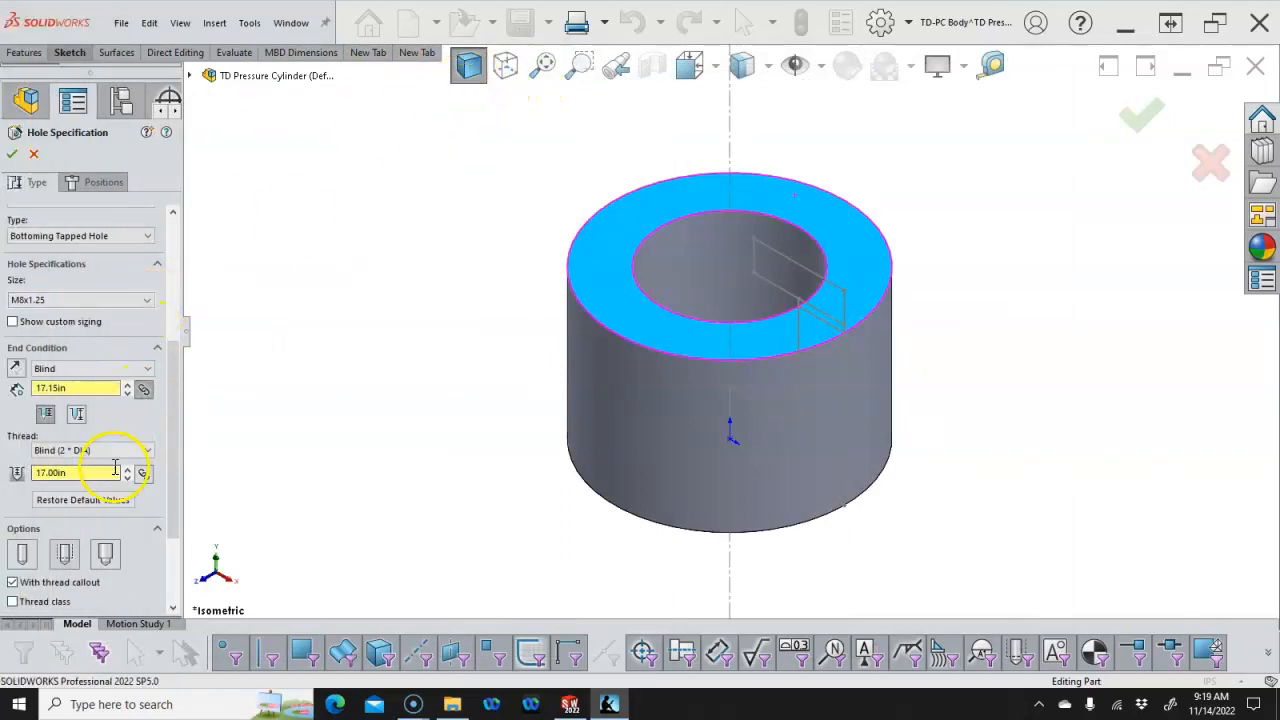
double_click(70, 388)
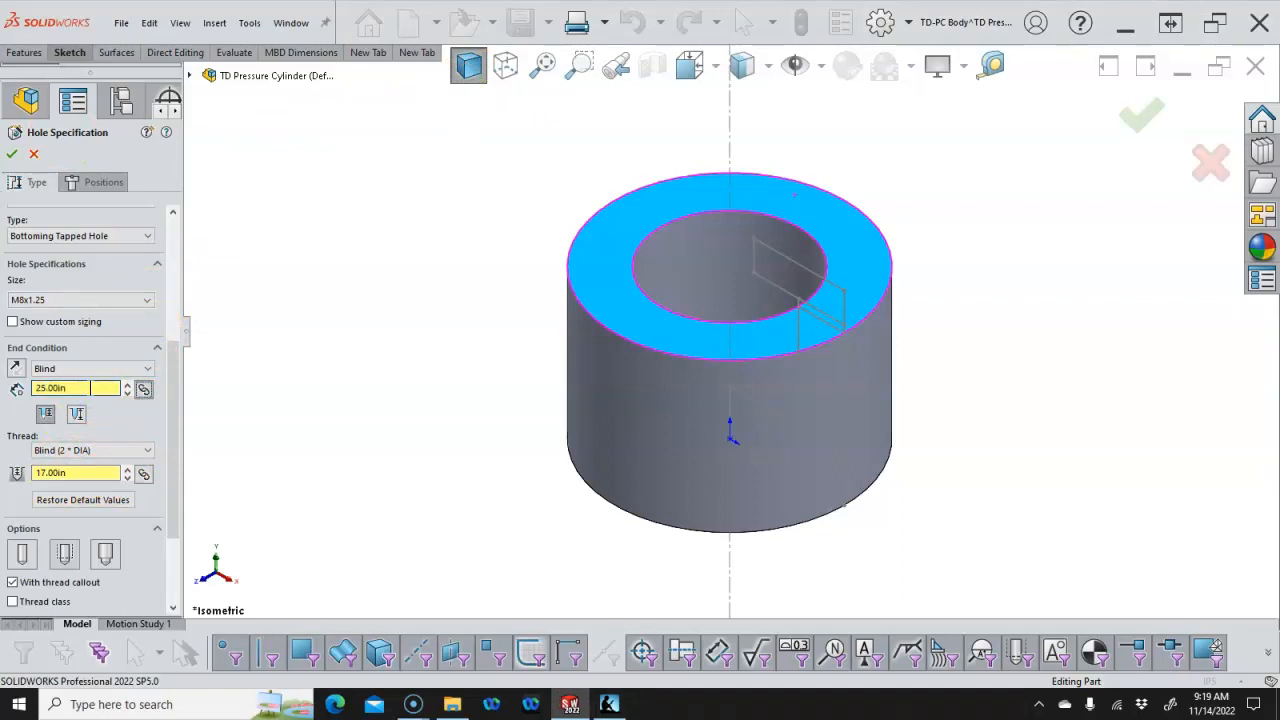
Position the M8x1.25 hole on the ring face at the outer endpoint of the bolt circle layout's centerline
drag(171, 414, 186, 280)
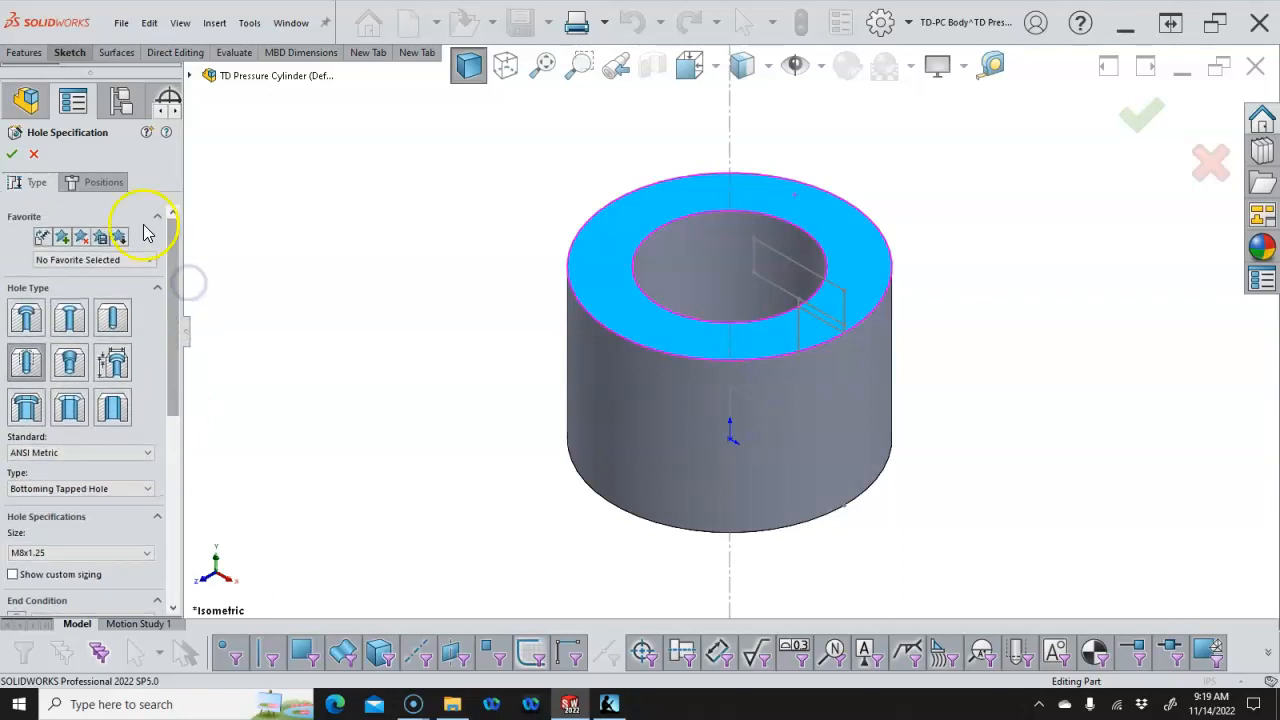
click(103, 183)
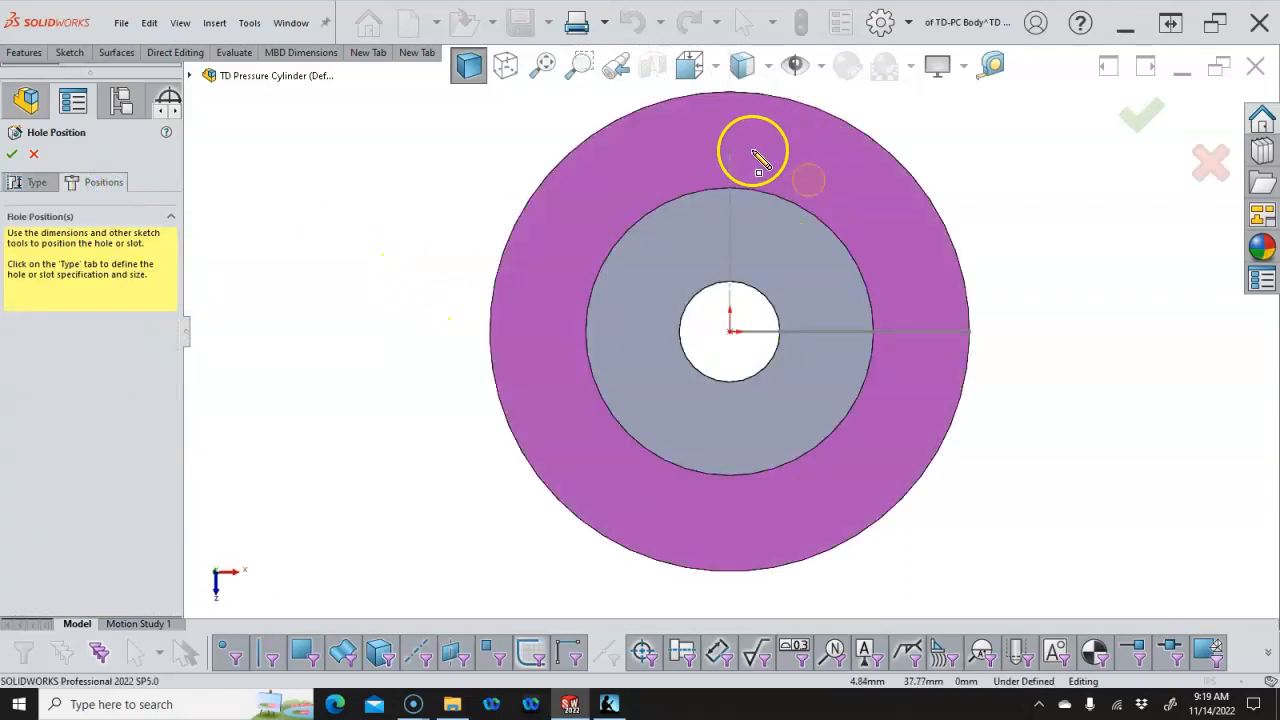
click(732, 153)
click(732, 153)
right_click(1003, 170)
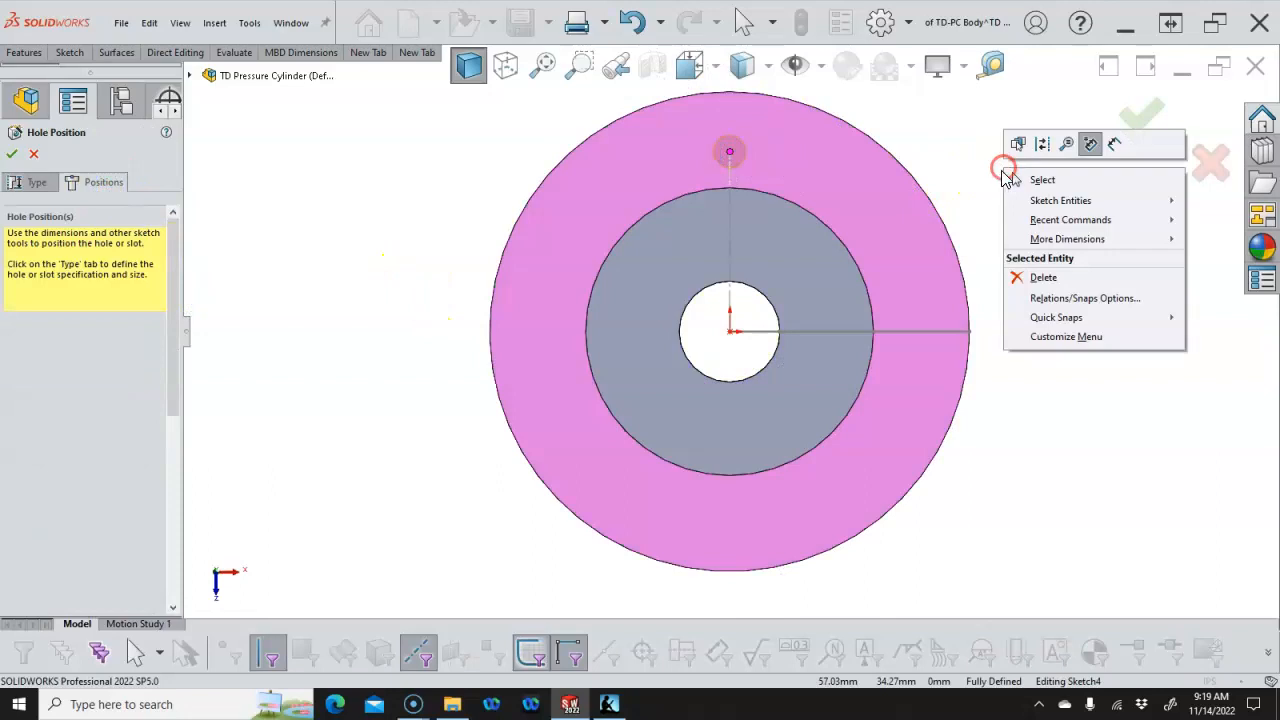
scroll(1004, 170, down, 1)
right_click(975, 185)
click(1020, 191)
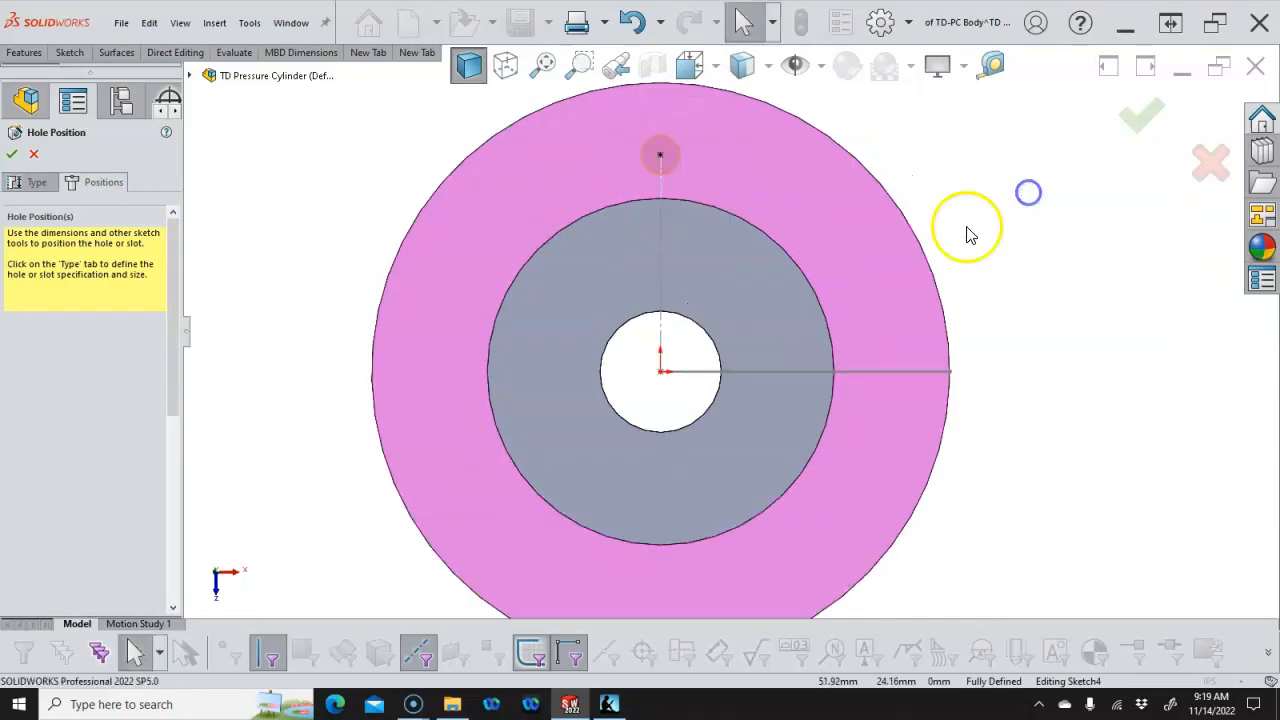
scroll(962, 236, up, 2)
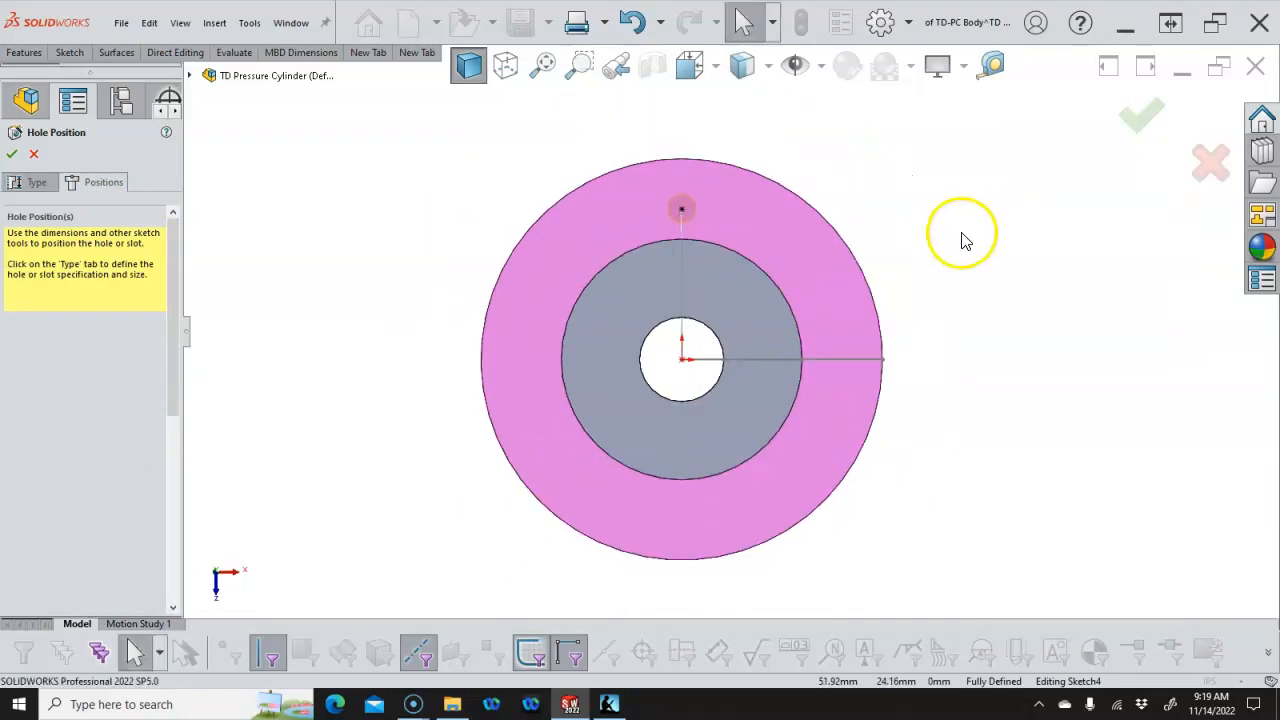
Create a circular sketch pattern of the hole point about the origin with 8 equally spaced instances over 360 degrees and no radius dimension
click(682, 210)
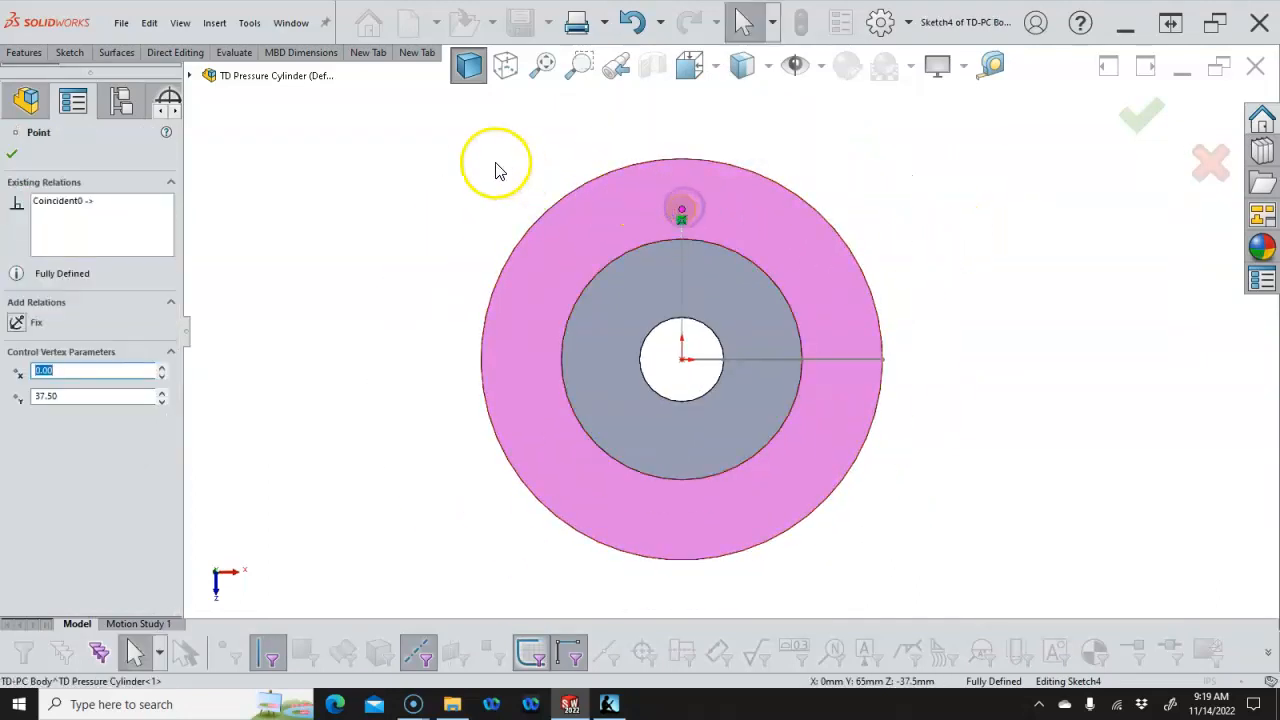
click(69, 52)
click(866, 118)
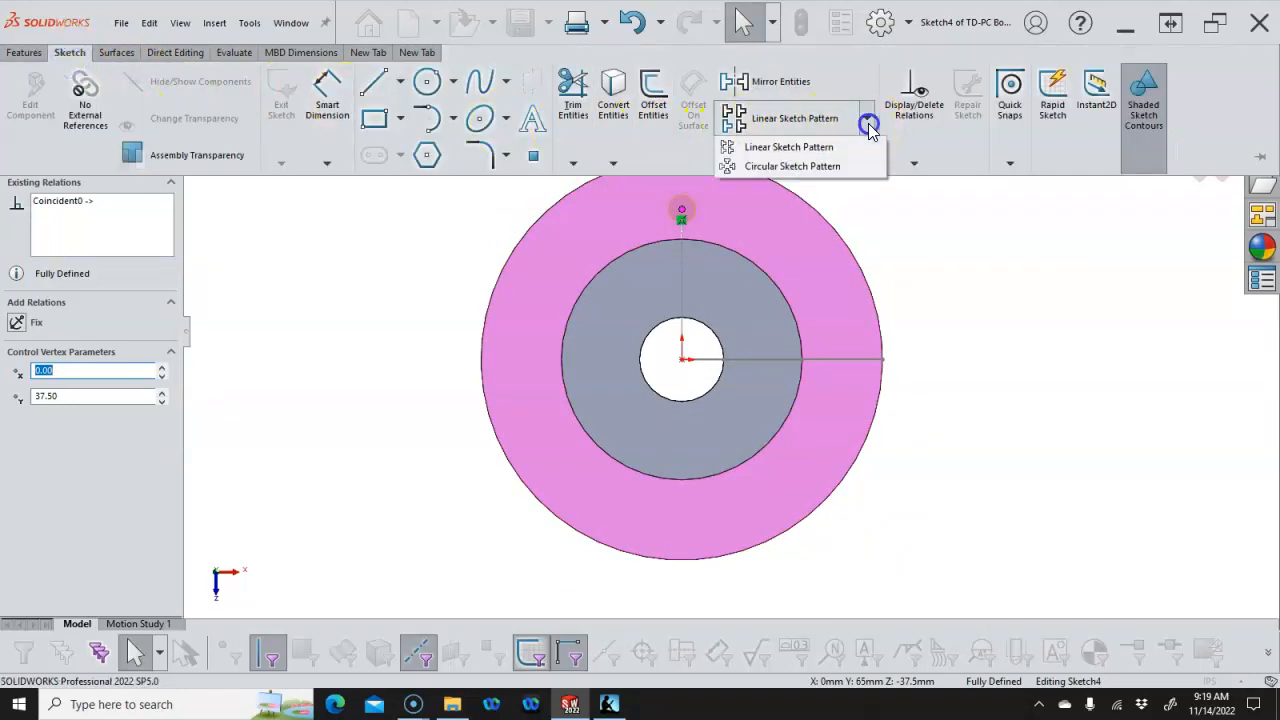
click(804, 164)
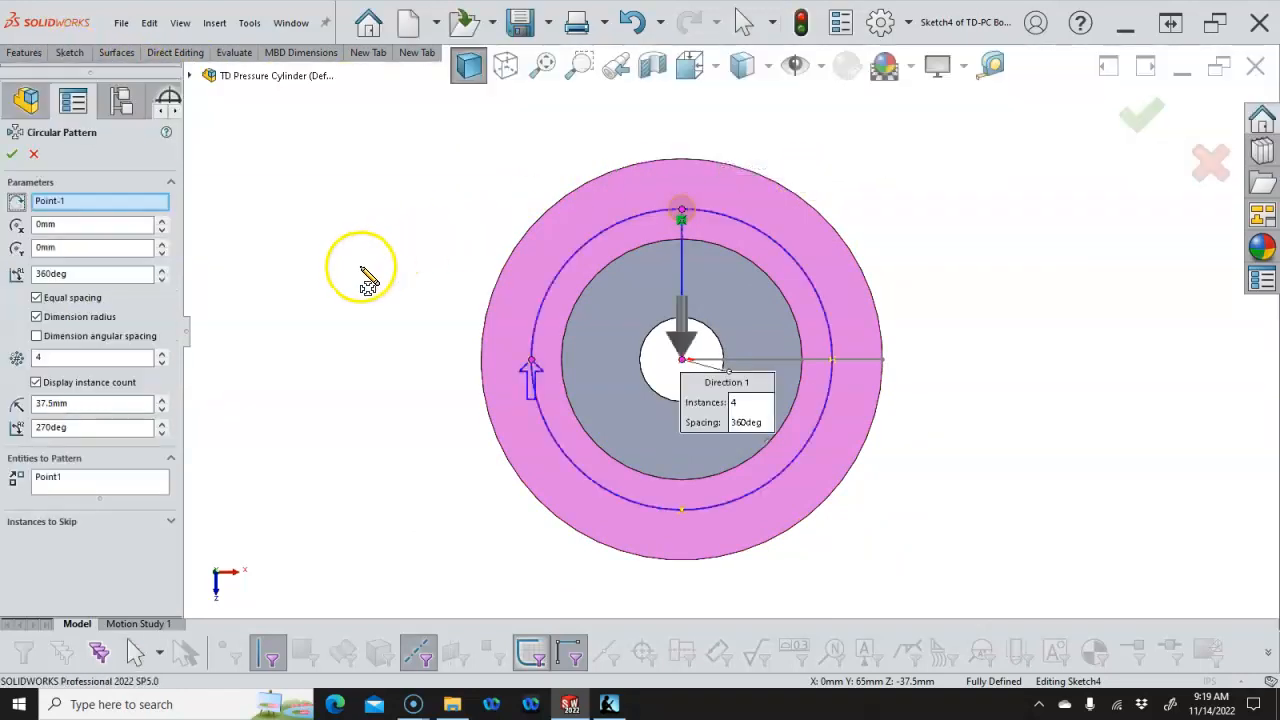
click(57, 358)
key(Tab)
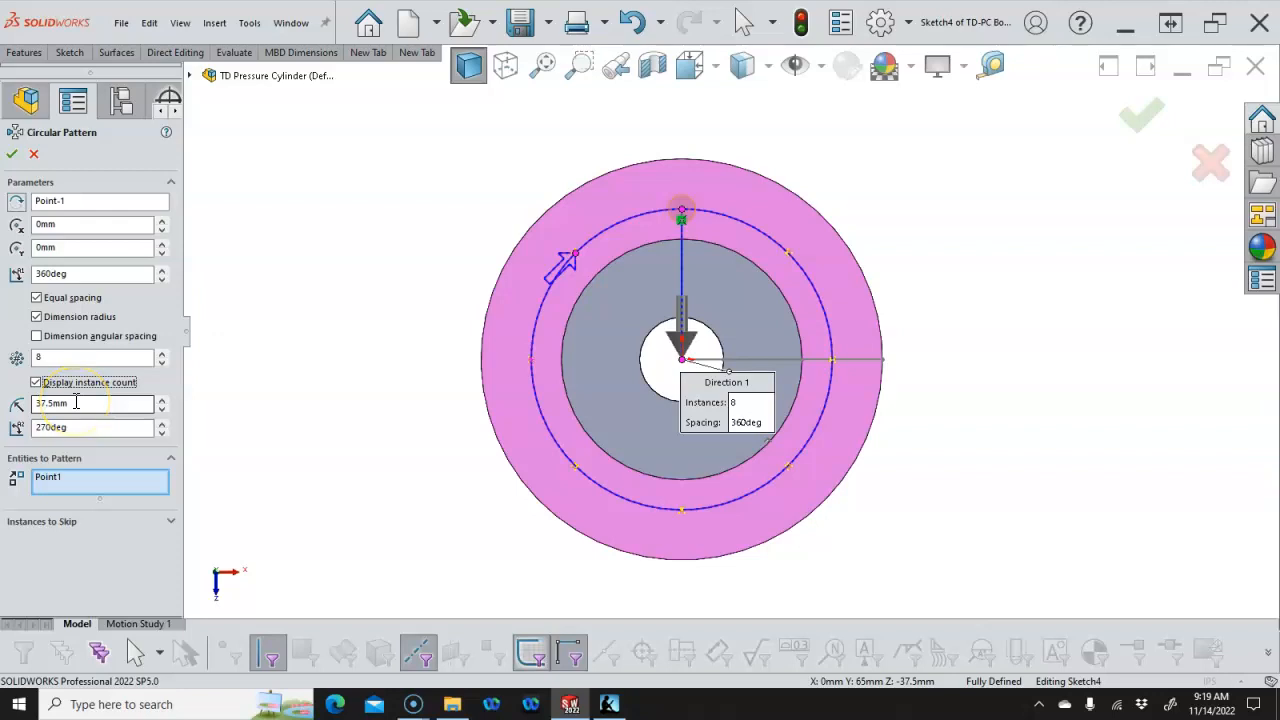
click(37, 317)
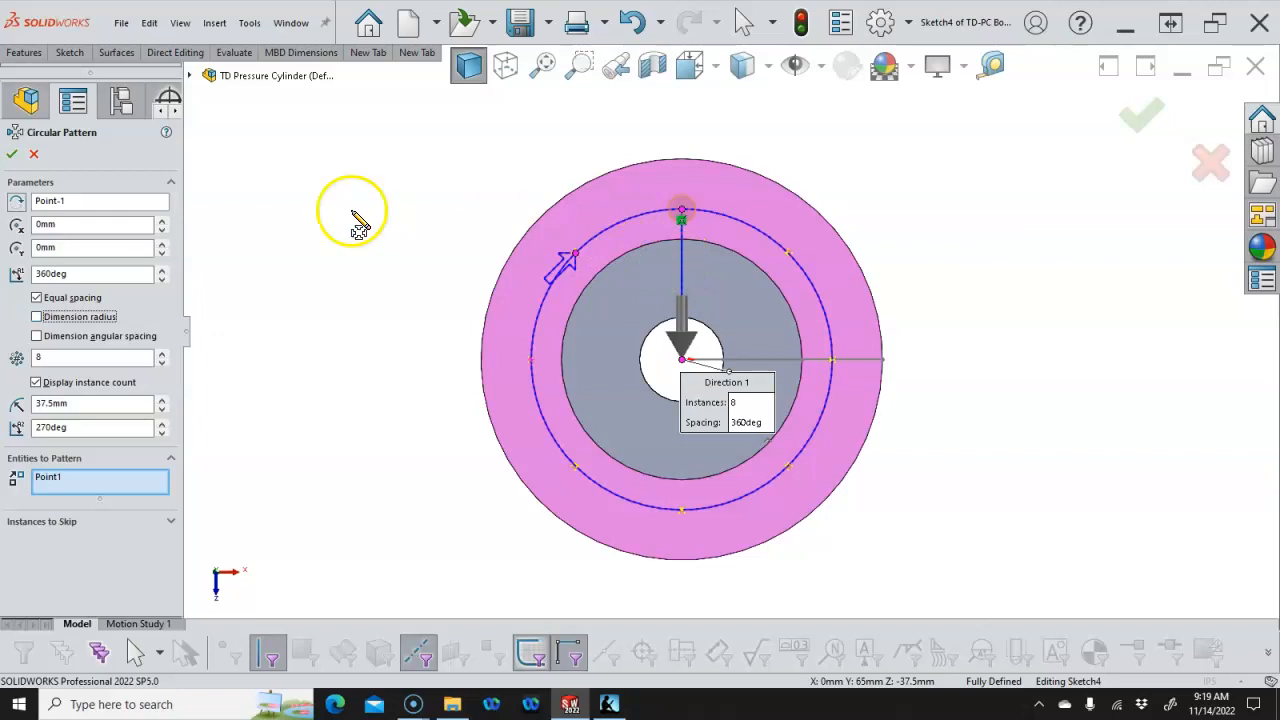
click(12, 156)
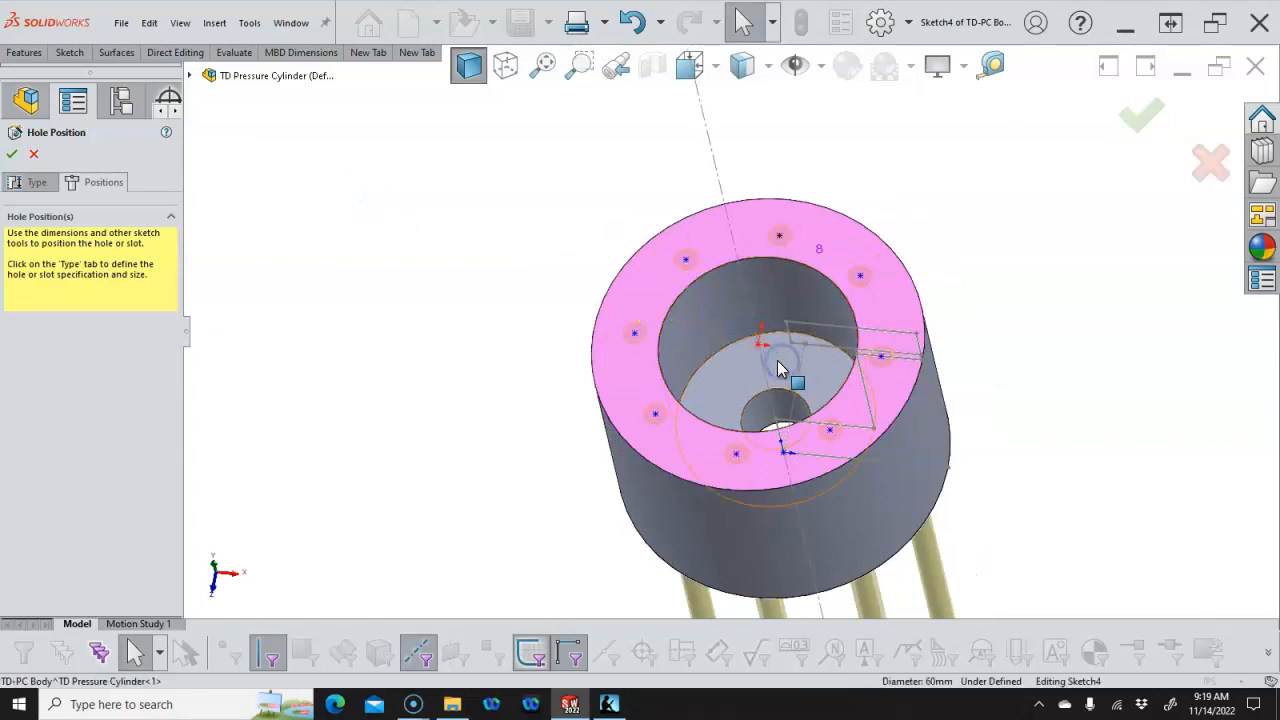
Correct the M8x1.25 holes' blind depth to 25 mm and thread depth to 17 mm
click(30, 182)
drag(165, 393, 171, 531)
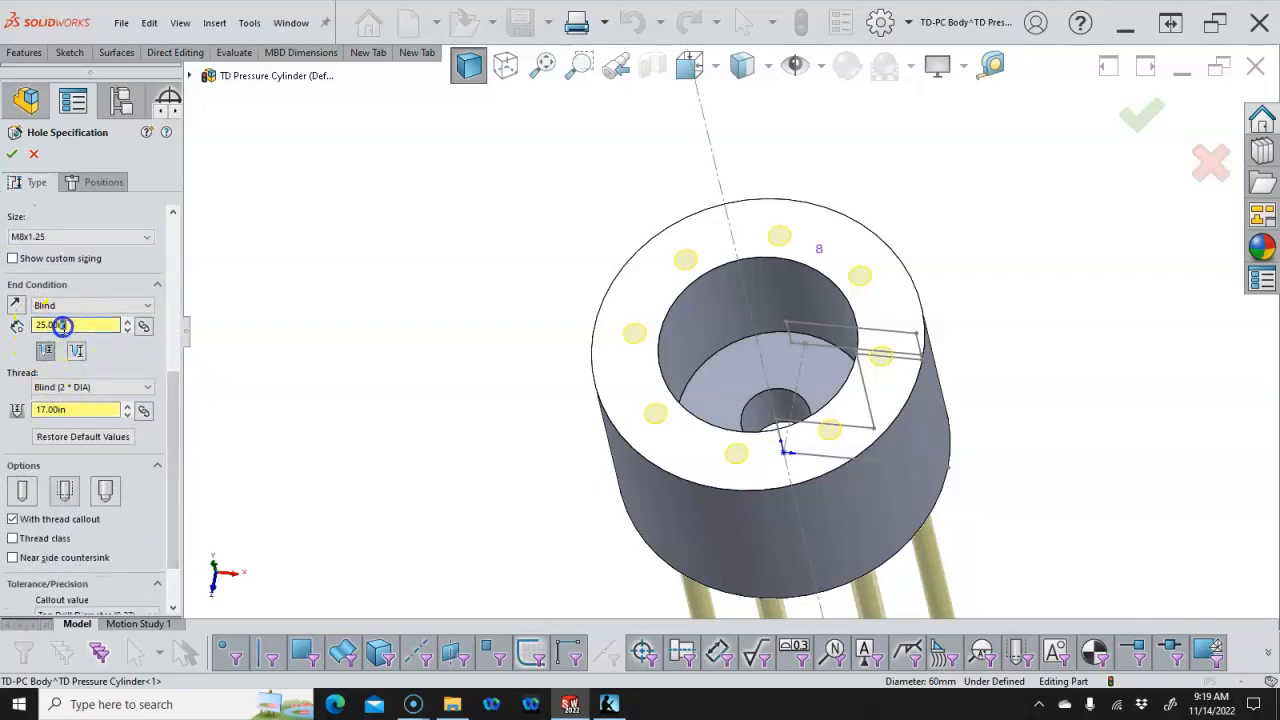
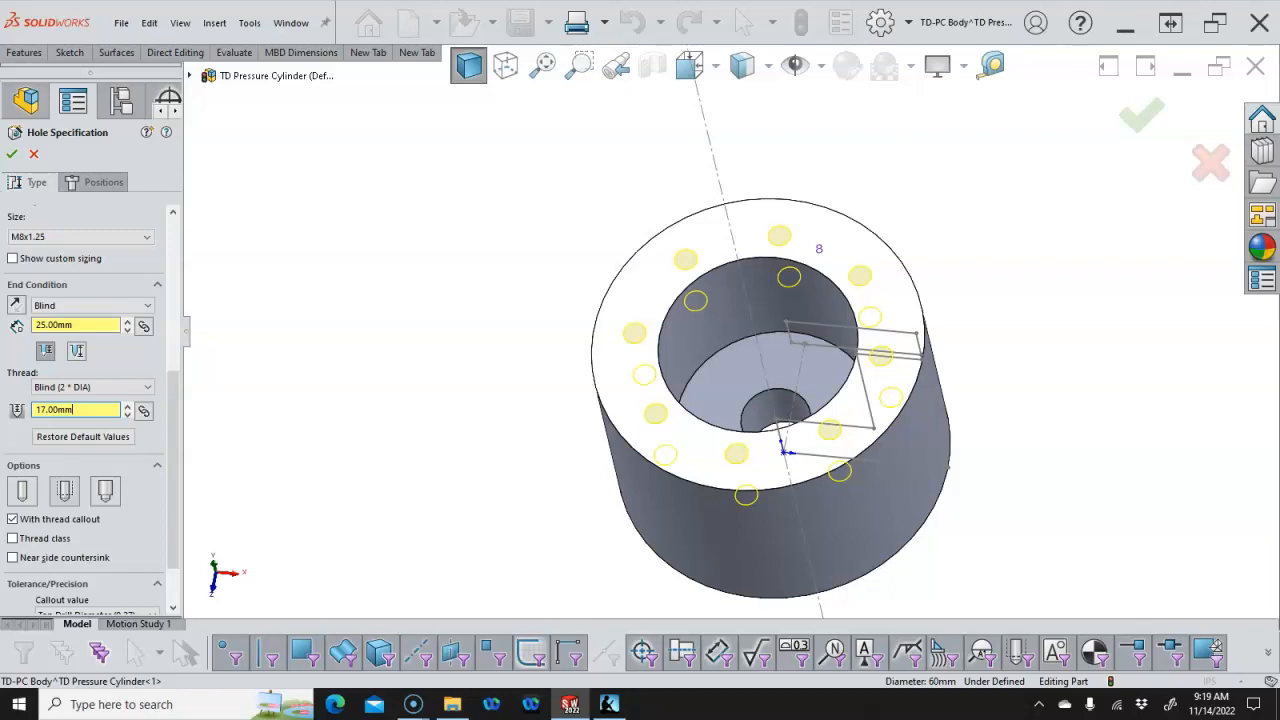
Return to the hole positions and examine the relations on the patterned point adjacent to the seed hole
click(112, 180)
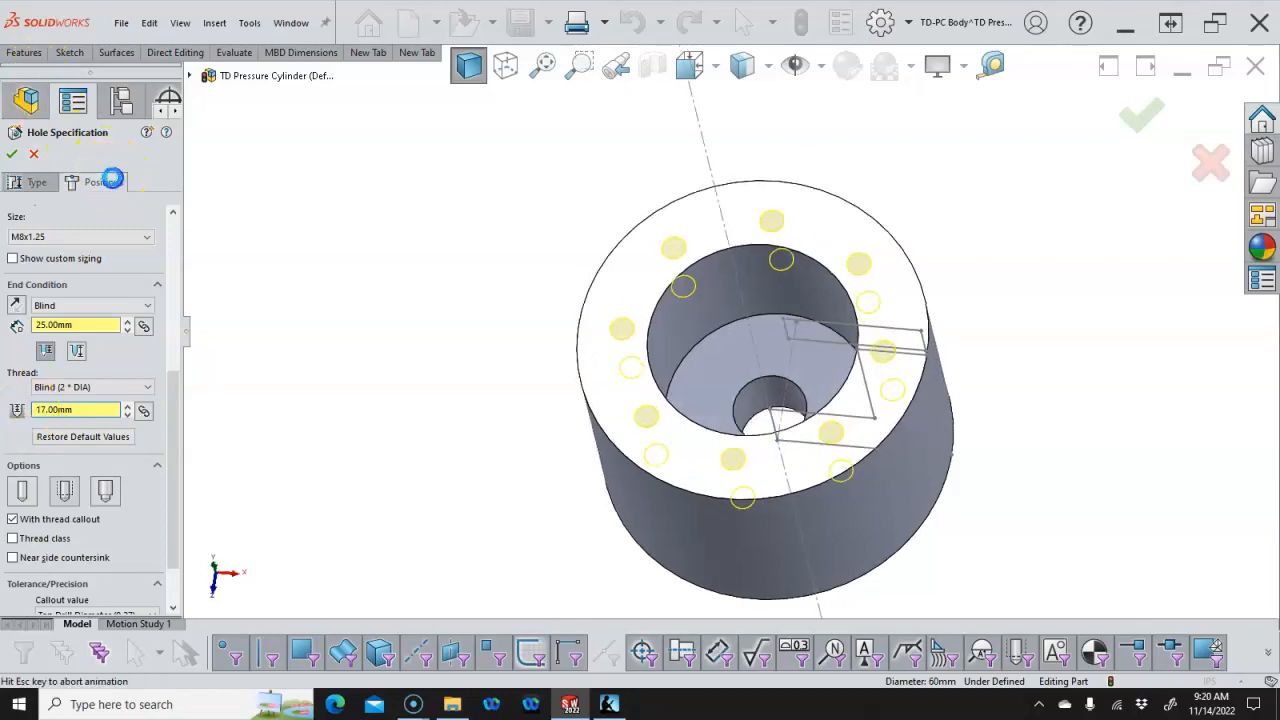
right_click(308, 133)
click(350, 135)
mouse_move(857, 206)
mouse_down()
mouse_move(857, 250)
mouse_move(882, 200)
mouse_move(860, 207)
mouse_up()
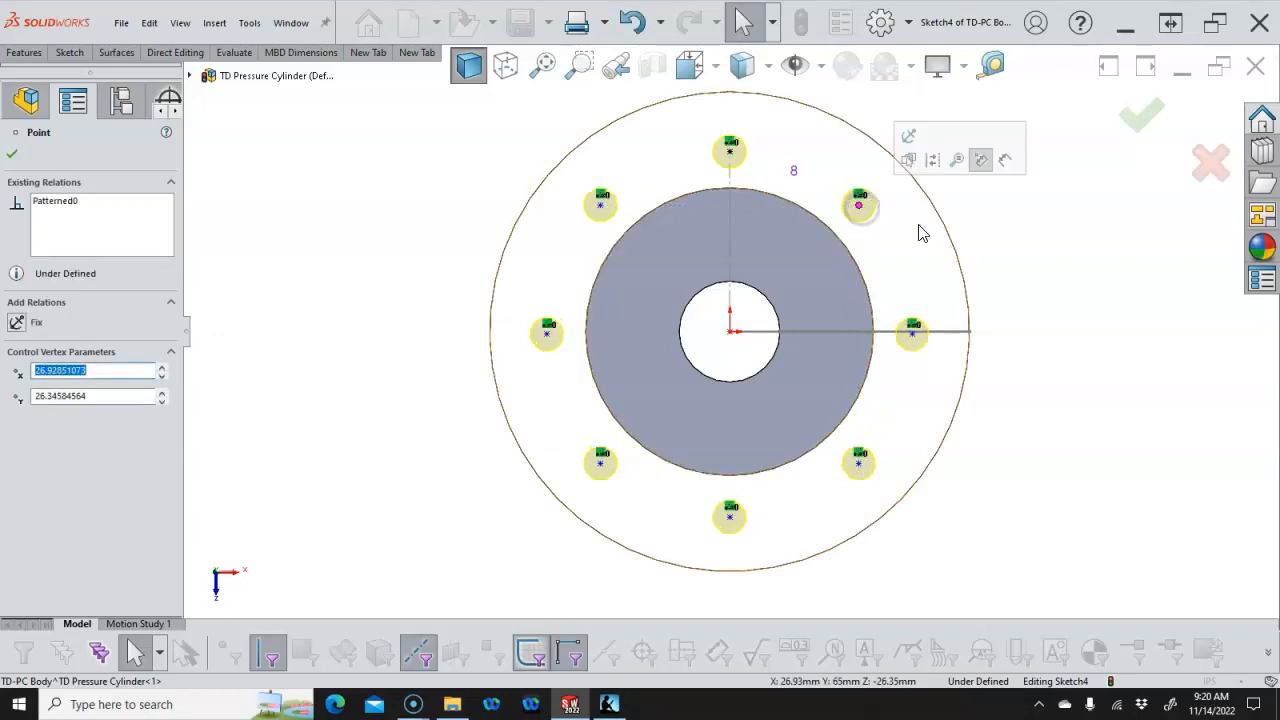
click(985, 222)
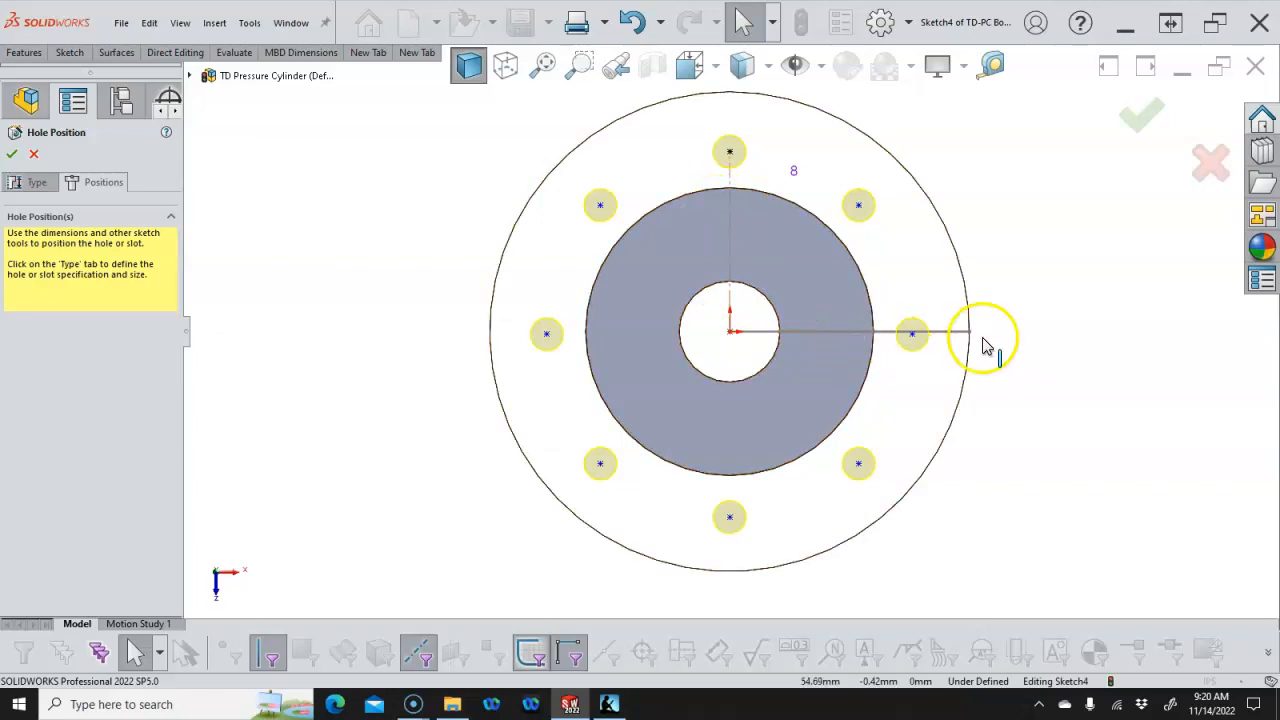
Draw a construction circle centred on the origin and passing through the seed hole's point in the hole position sketch
key(s)
click(1146, 369)
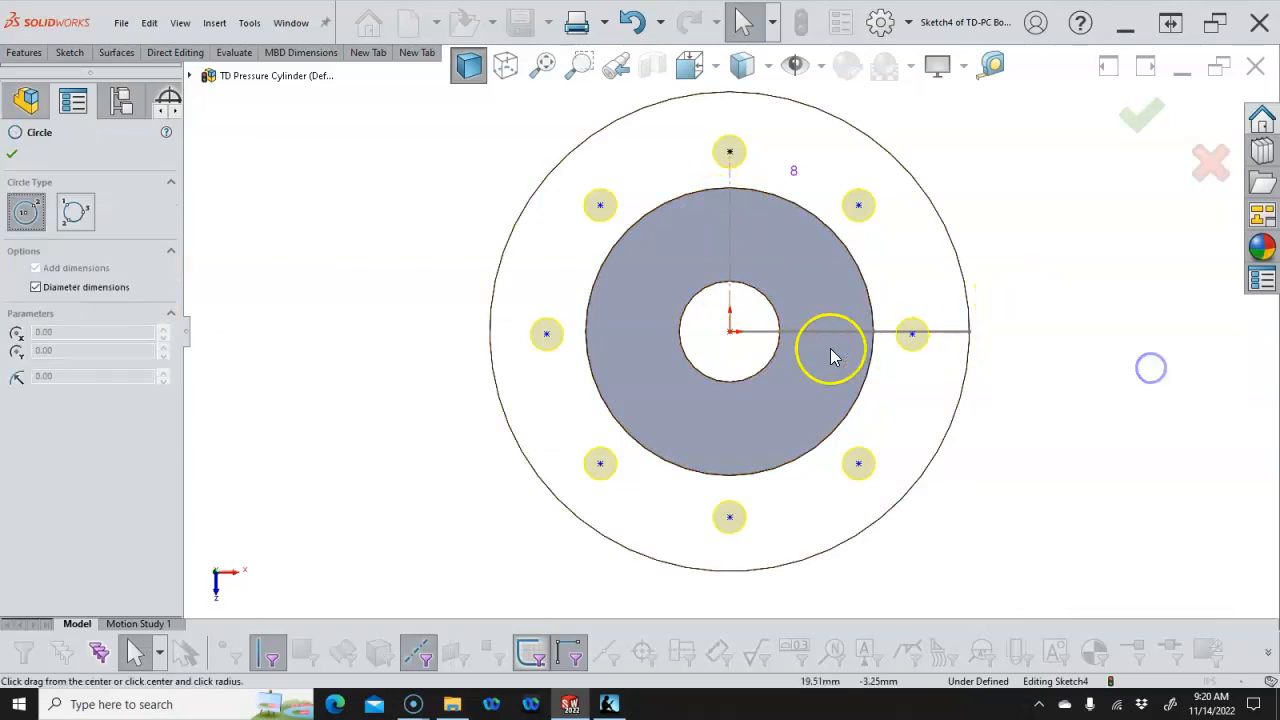
click(730, 332)
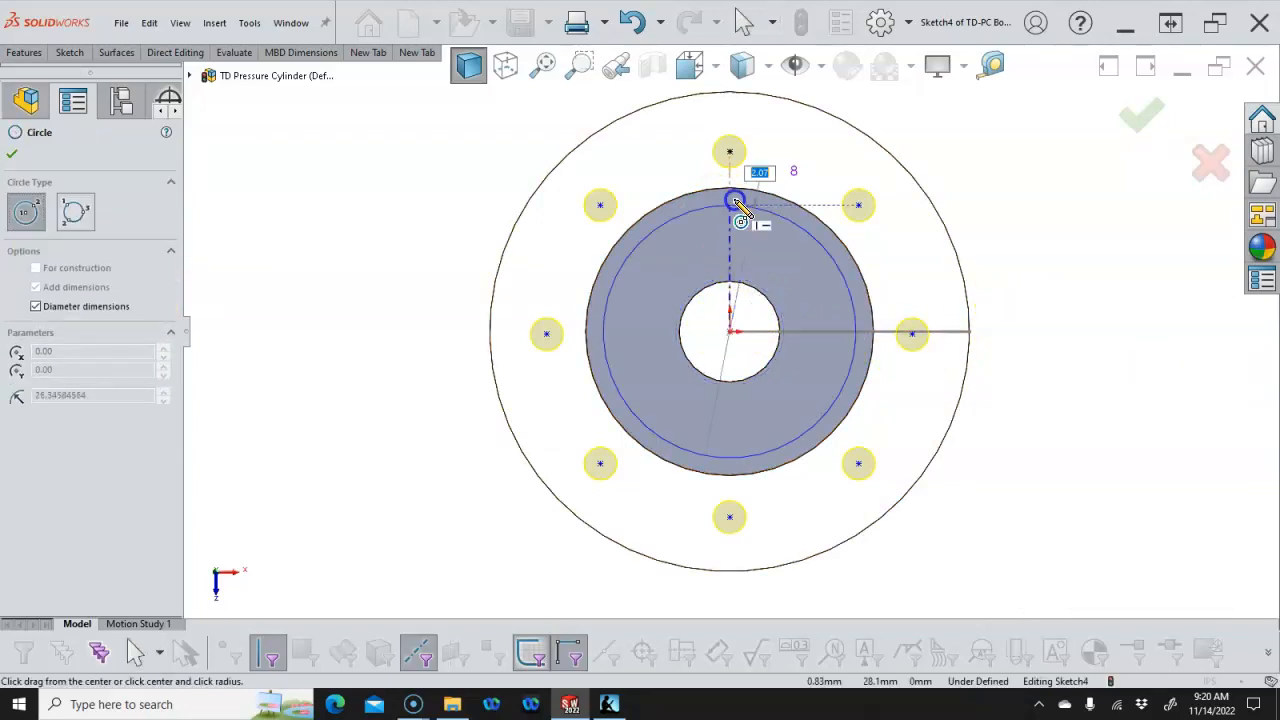
click(729, 151)
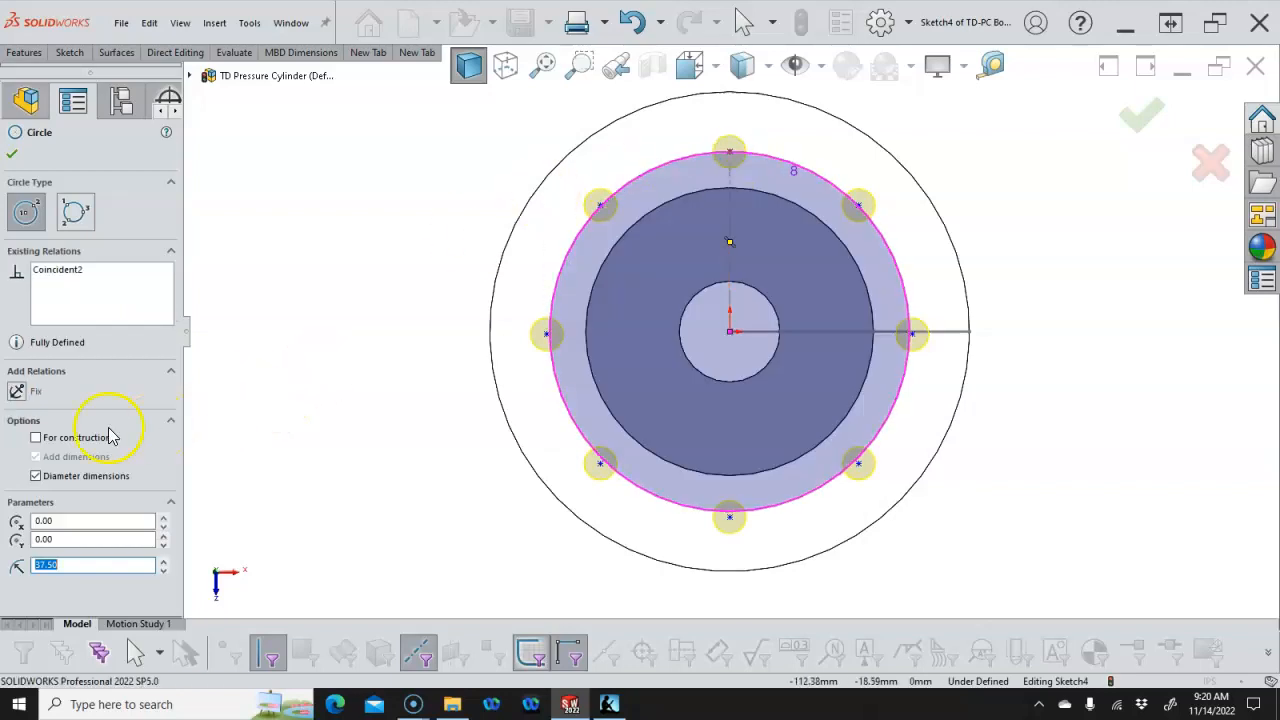
click(36, 438)
right_click(335, 365)
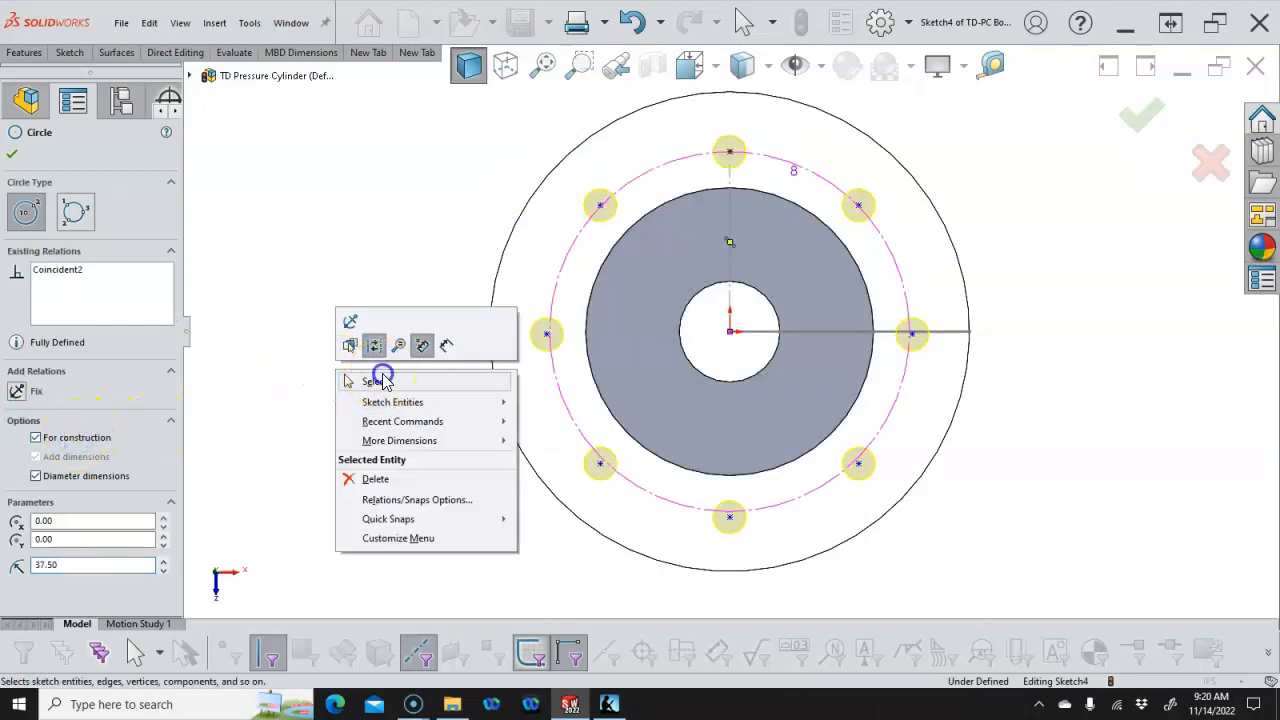
click(343, 376)
Place the two patterned hole points on either side of the seed hole onto the construction circle to fully define the sketch
mouse_move(600, 206)
mouse_down()
mouse_move(588, 189)
mouse_move(603, 226)
mouse_move(590, 217)
mouse_up()
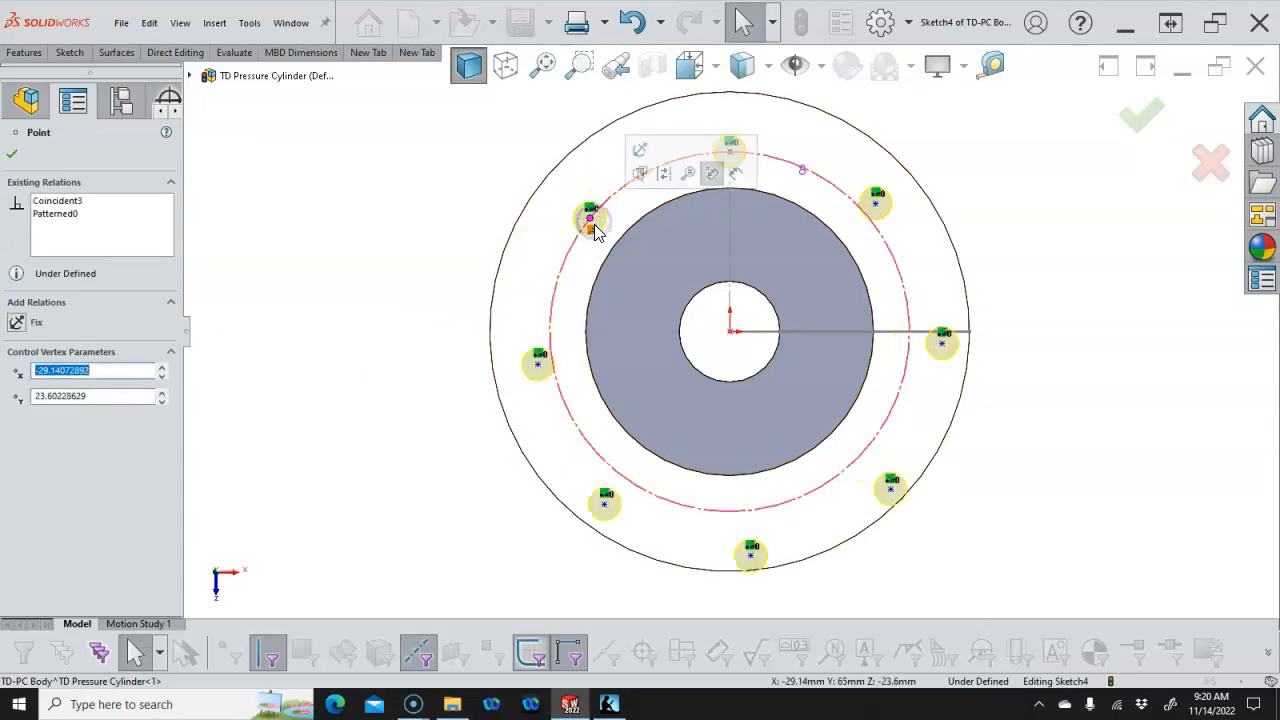
click(877, 205)
mouse_move(877, 205)
mouse_down()
mouse_move(929, 209)
mouse_move(877, 234)
mouse_move(857, 205)
mouse_up()
click(1013, 278)
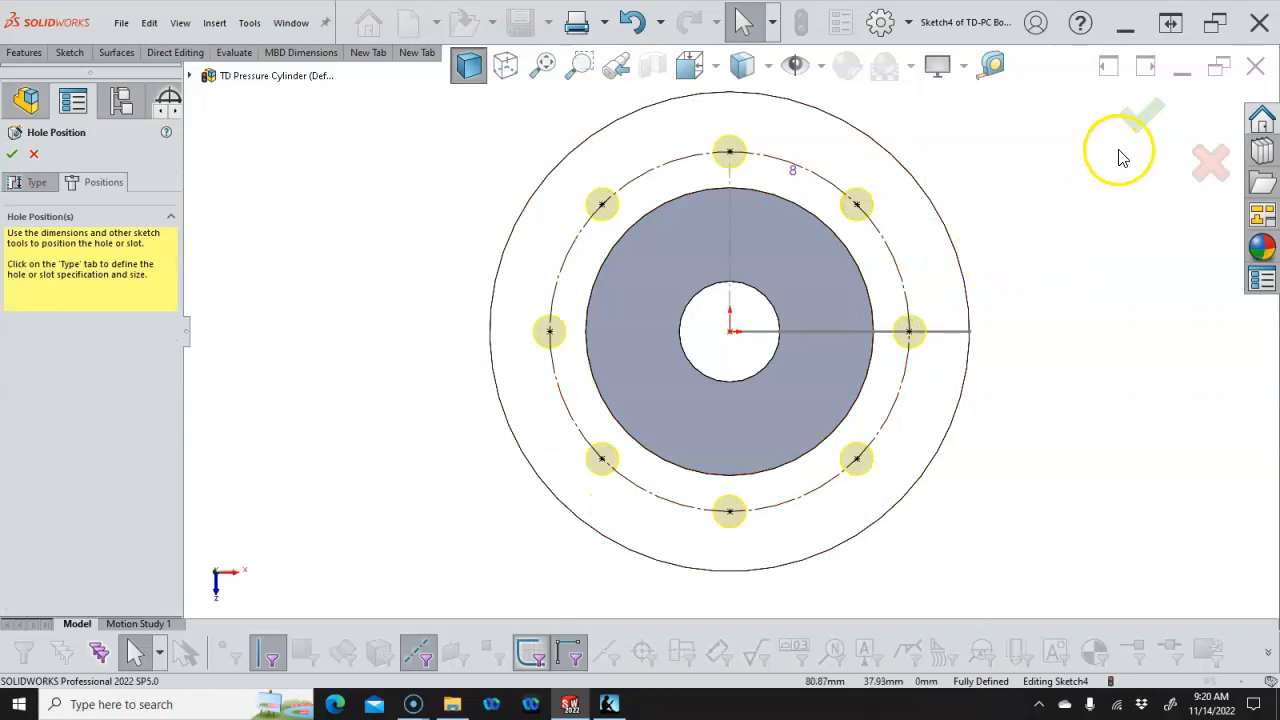
Accept the M8x1.25 tapped holes and finish editing the TD-PC Body, returning to the assembly
click(1140, 115)
middle_drag(1005, 289, 980, 160)
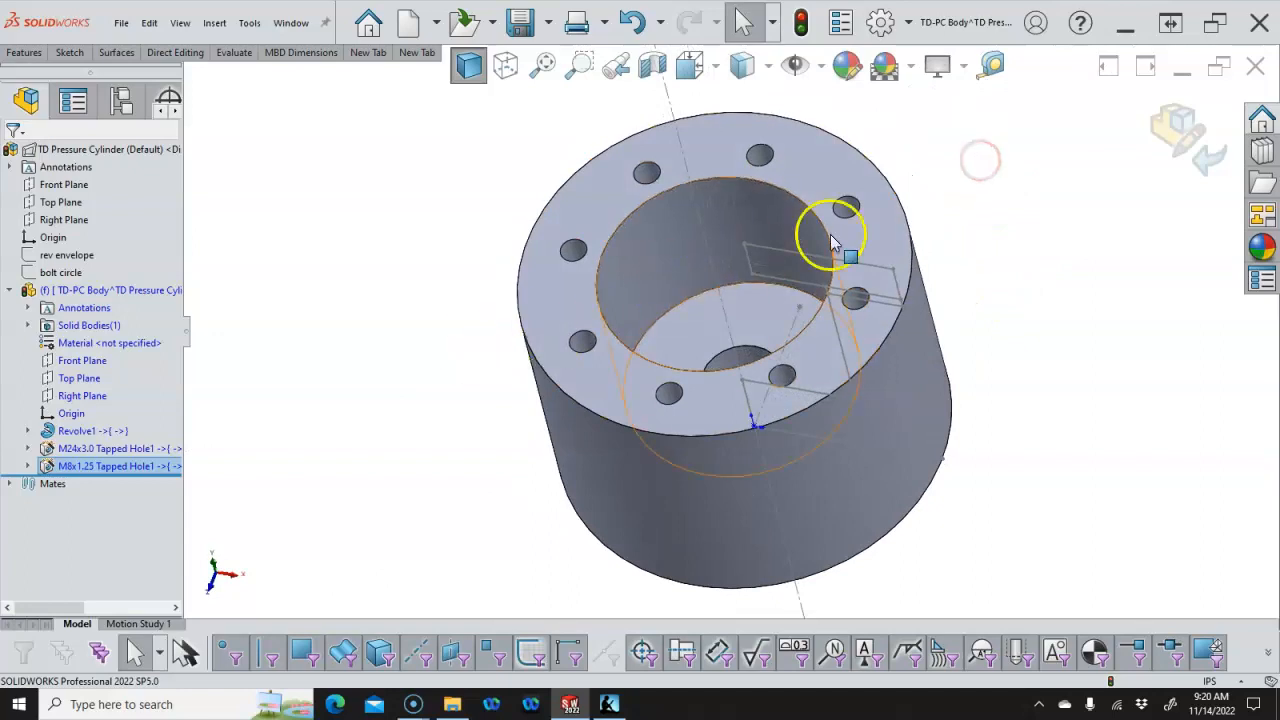
click(1175, 135)
middle_drag(1077, 211, 940, 233)
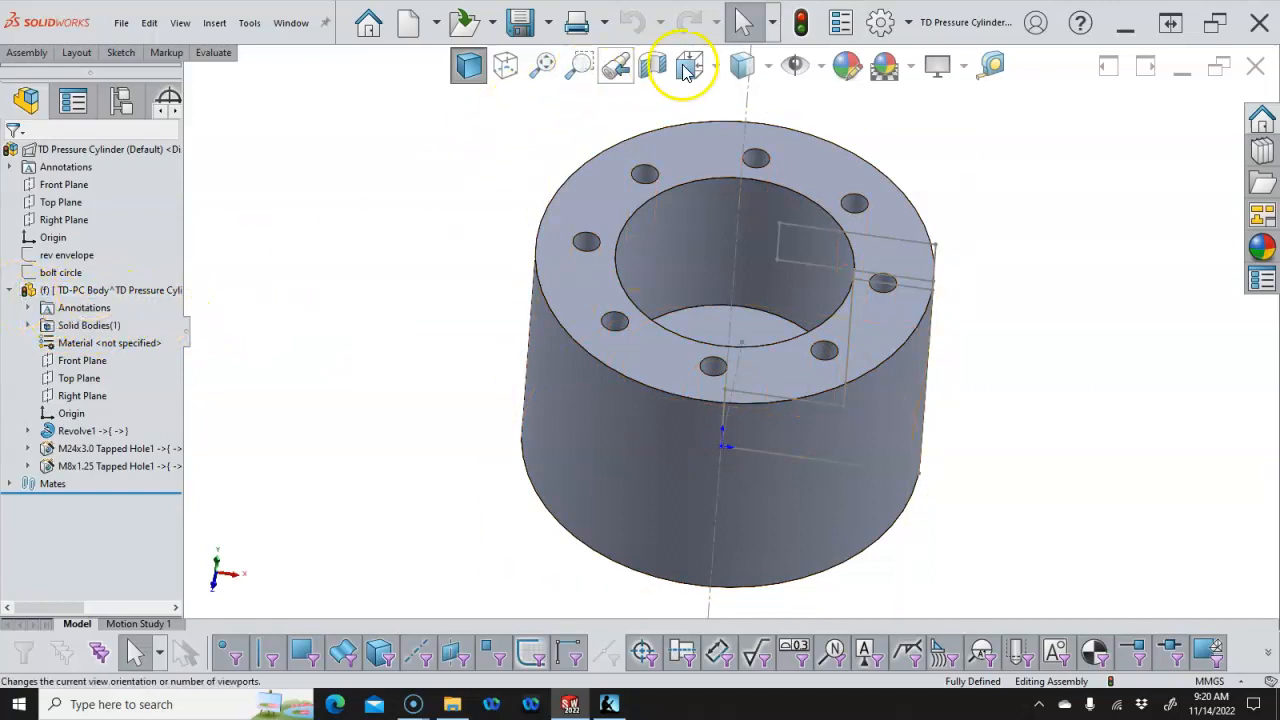
middle_drag(414, 237, 408, 217)
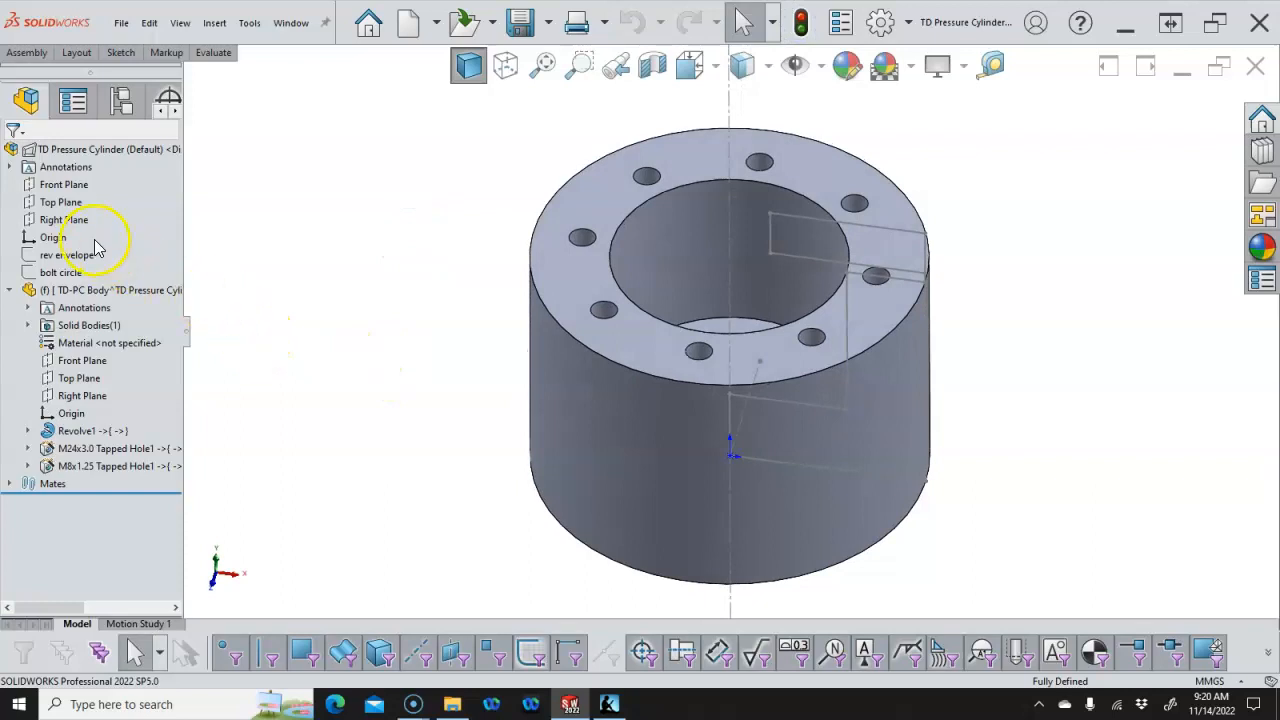
mouse_move(80, 193)
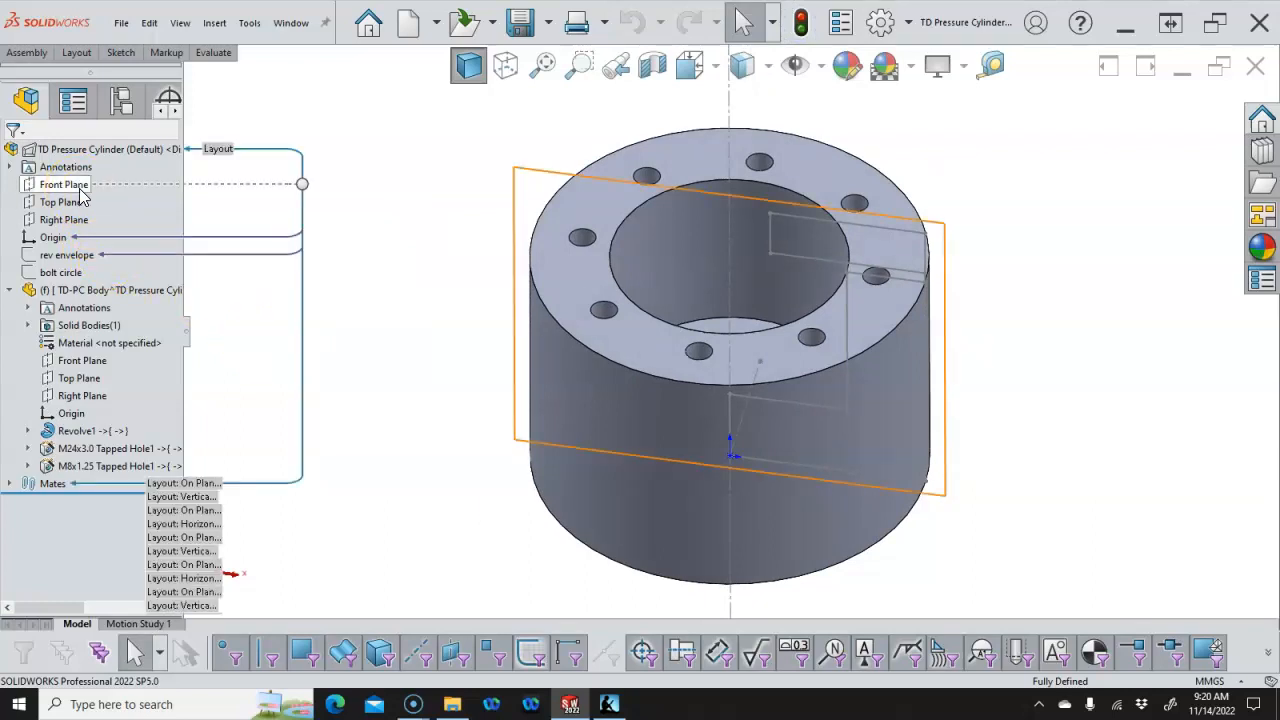
key(s)
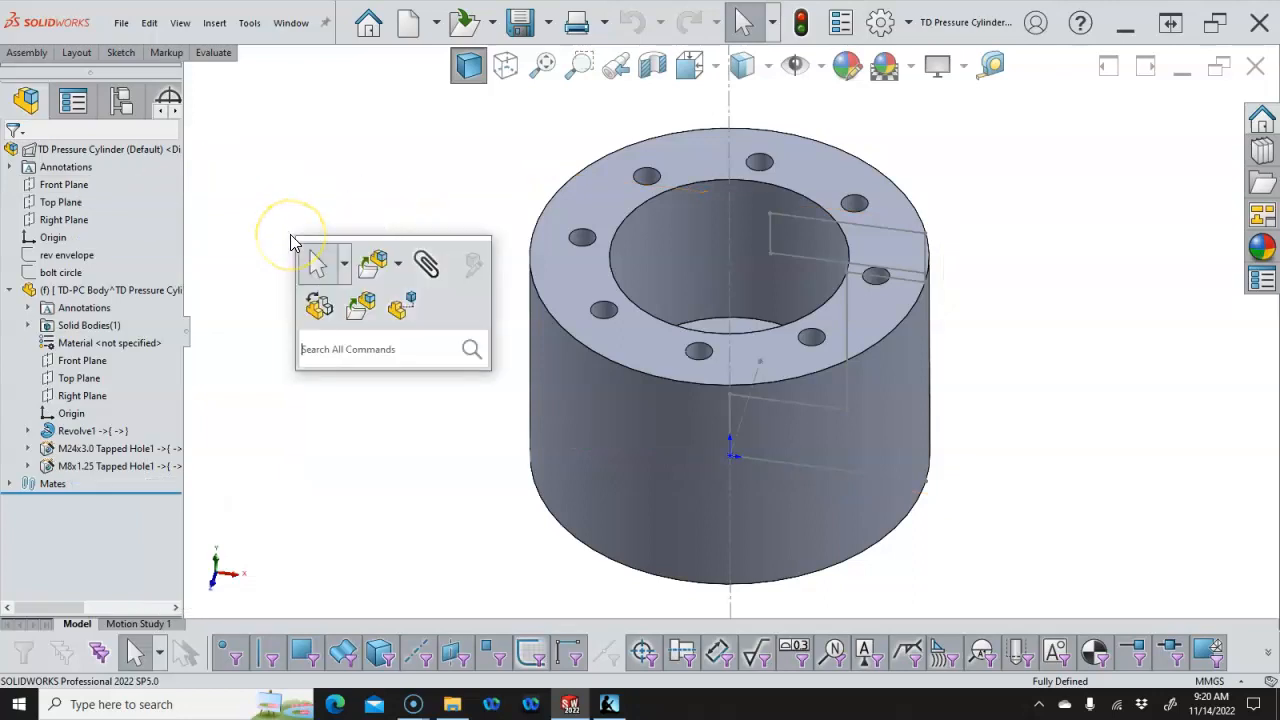
click(68, 184)
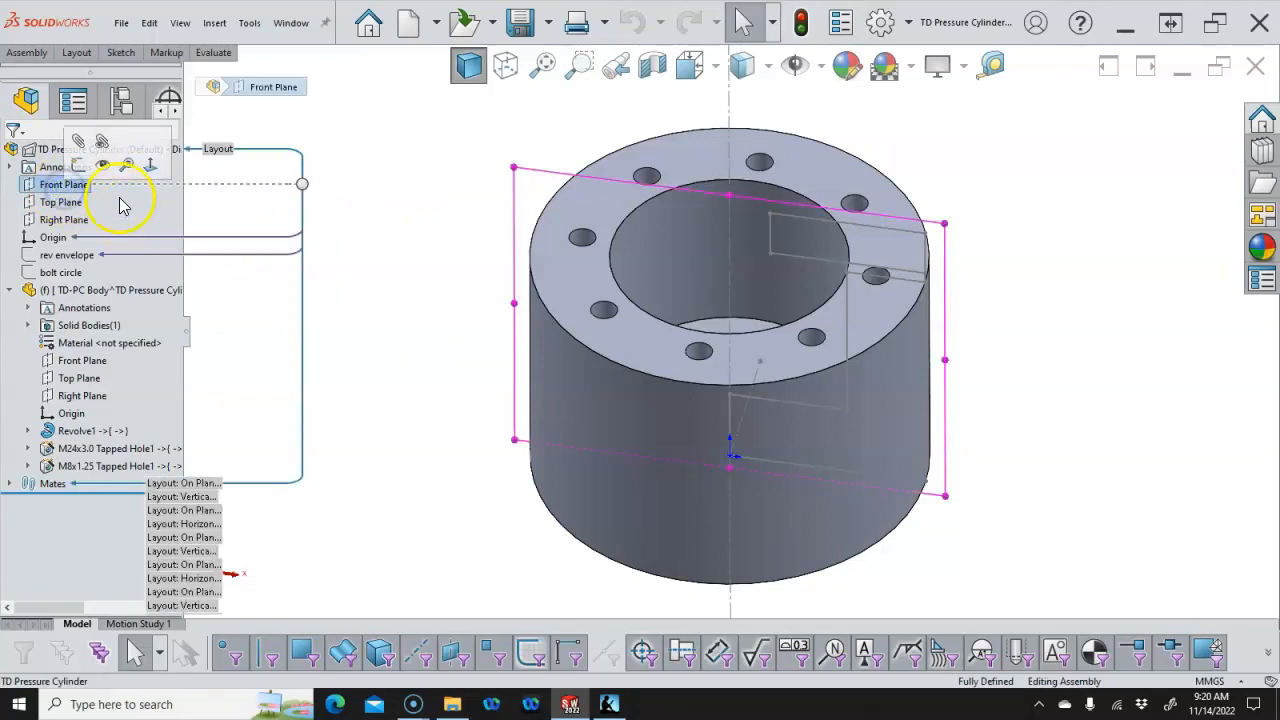
click(79, 166)
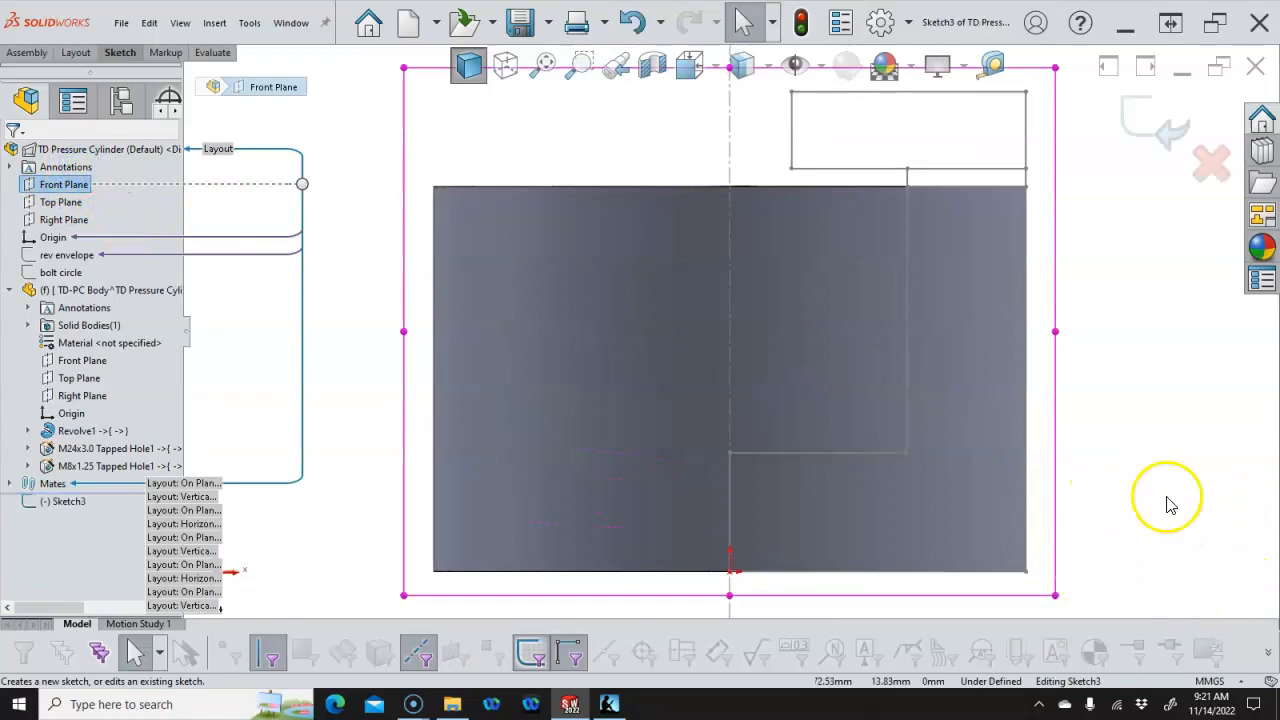
scroll(1135, 471, up, 2)
click(1116, 455)
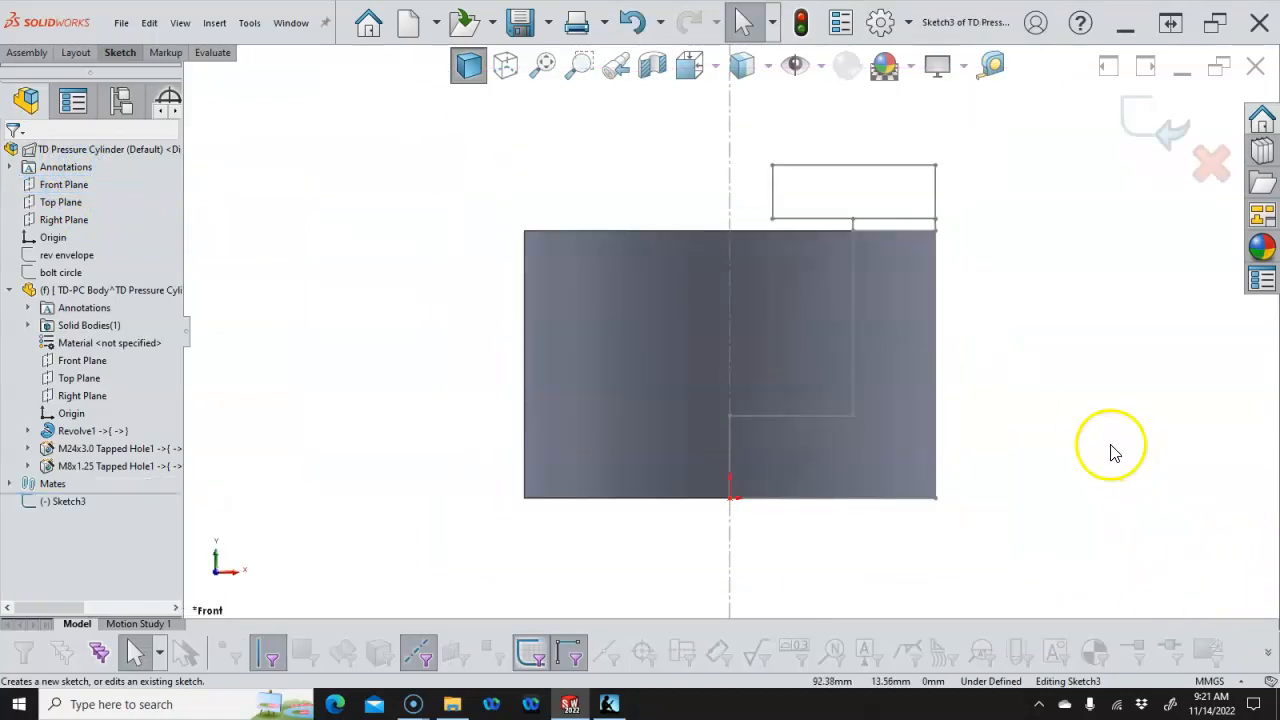
click(1210, 164)
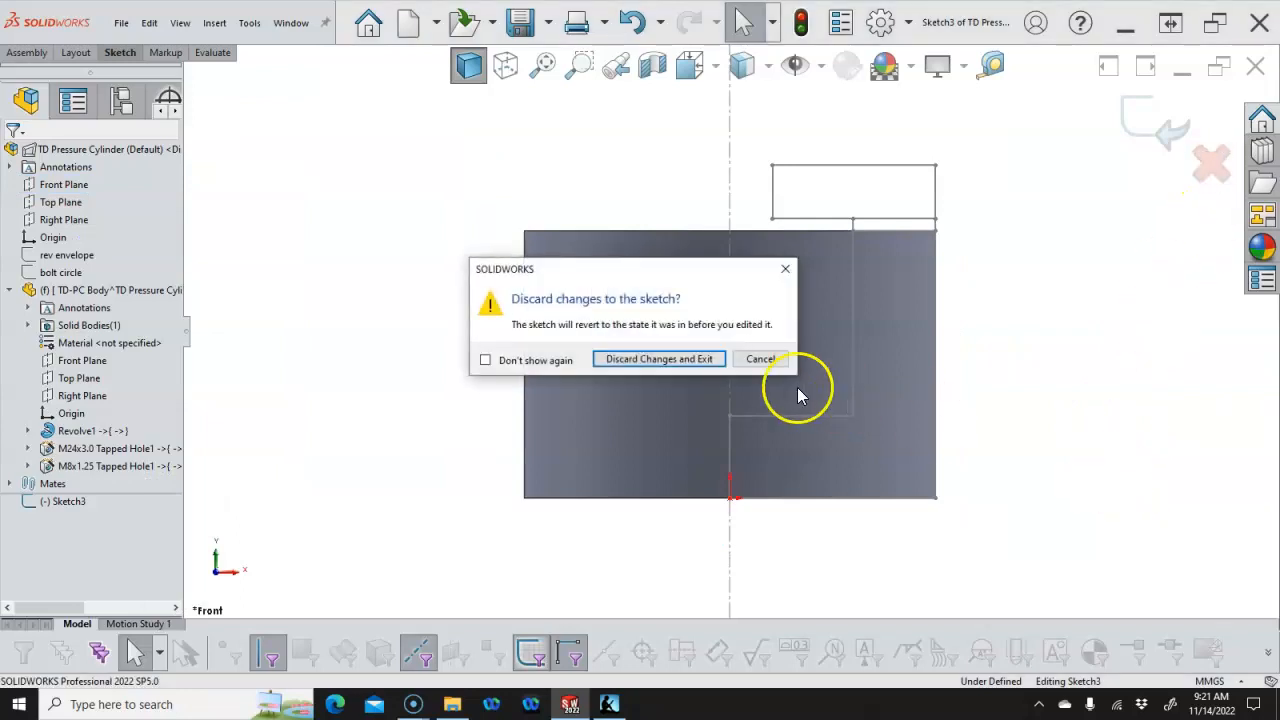
click(703, 360)
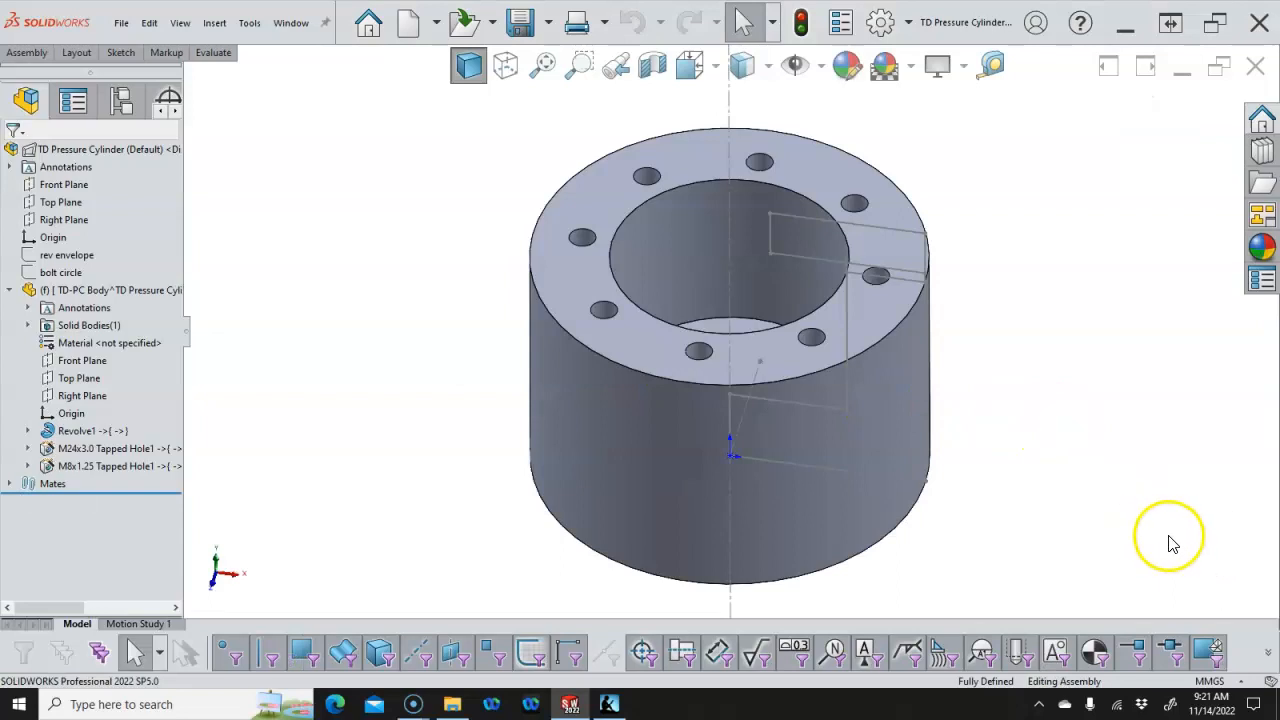
click(1156, 512)
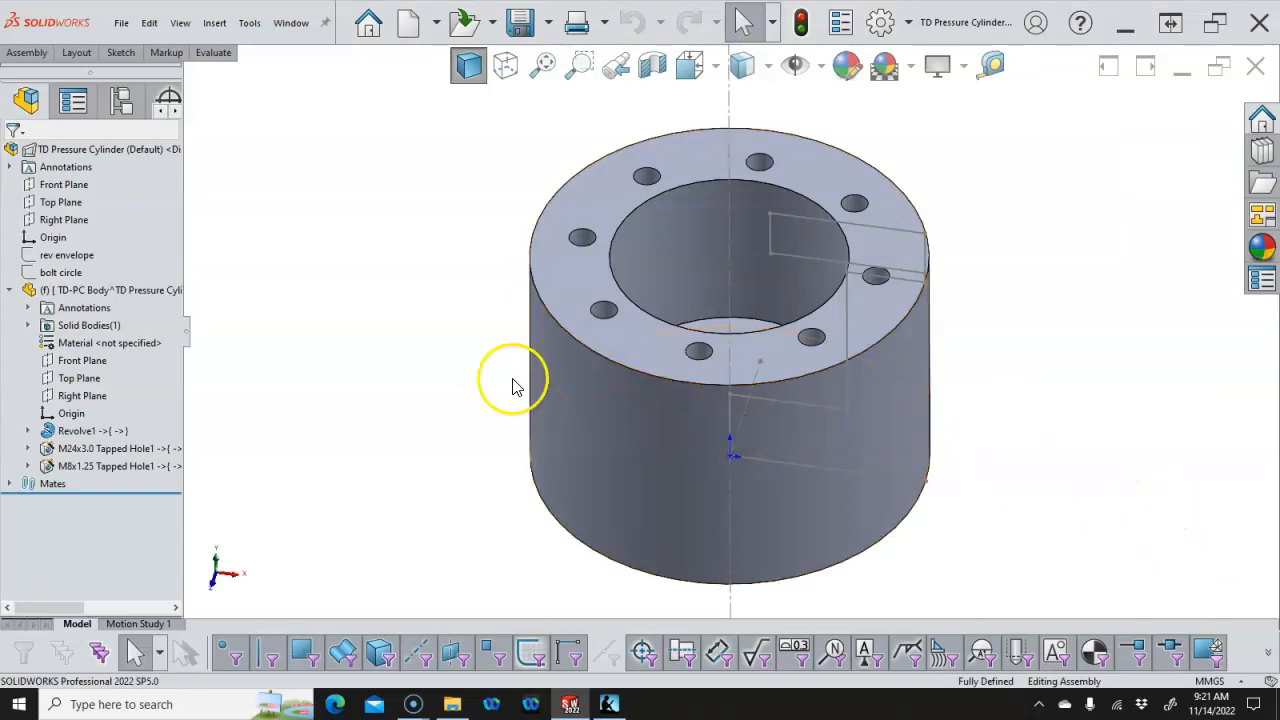
Insert a new part into the assembly, placed at the assembly's origin
click(12, 291)
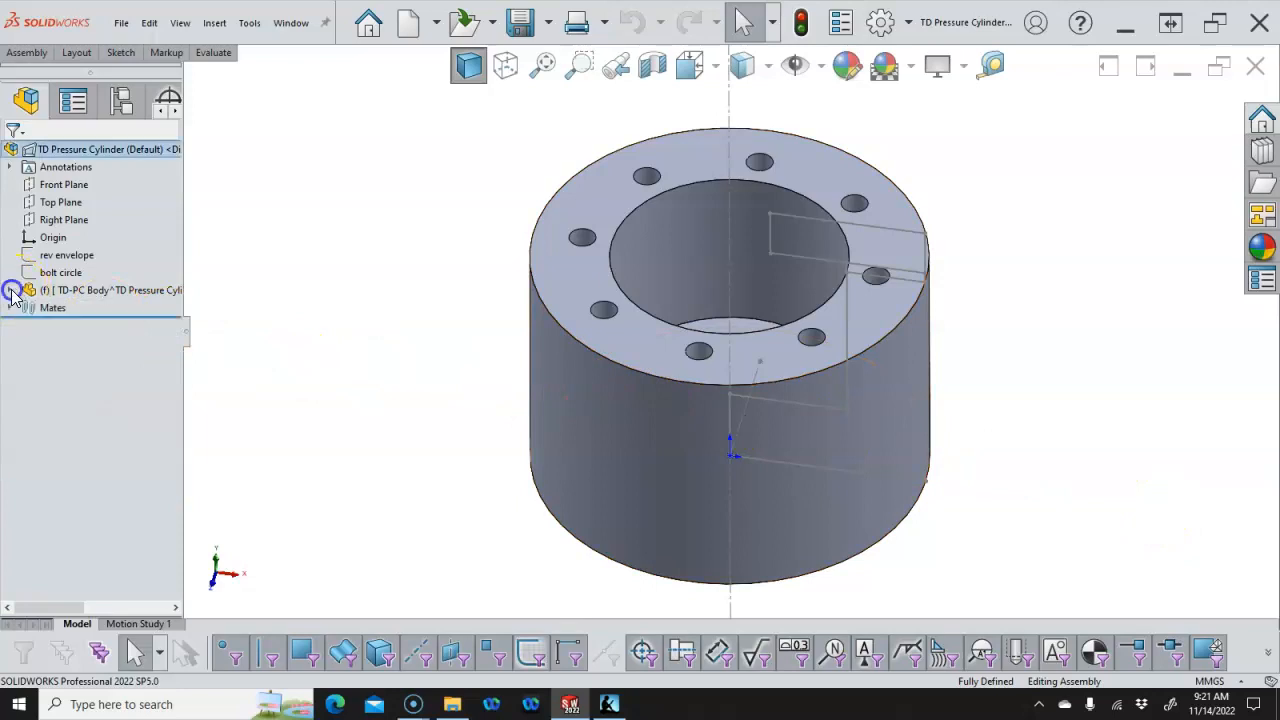
click(30, 53)
click(89, 160)
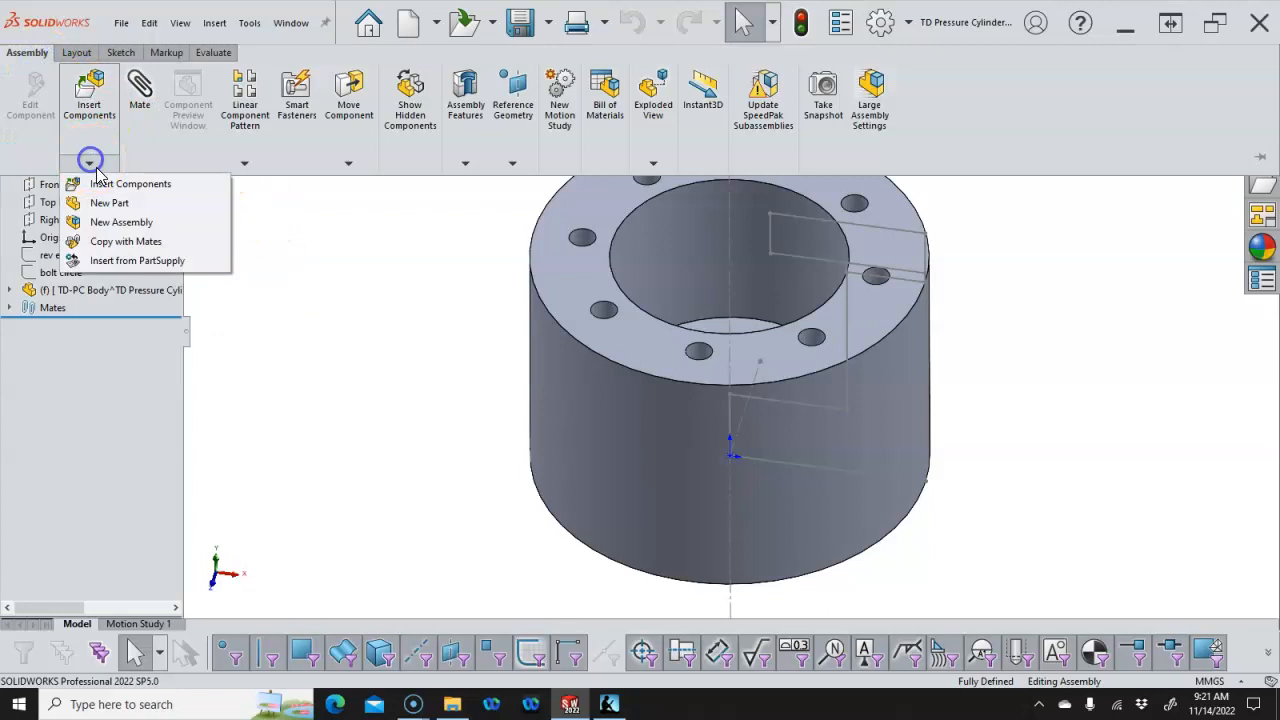
click(128, 205)
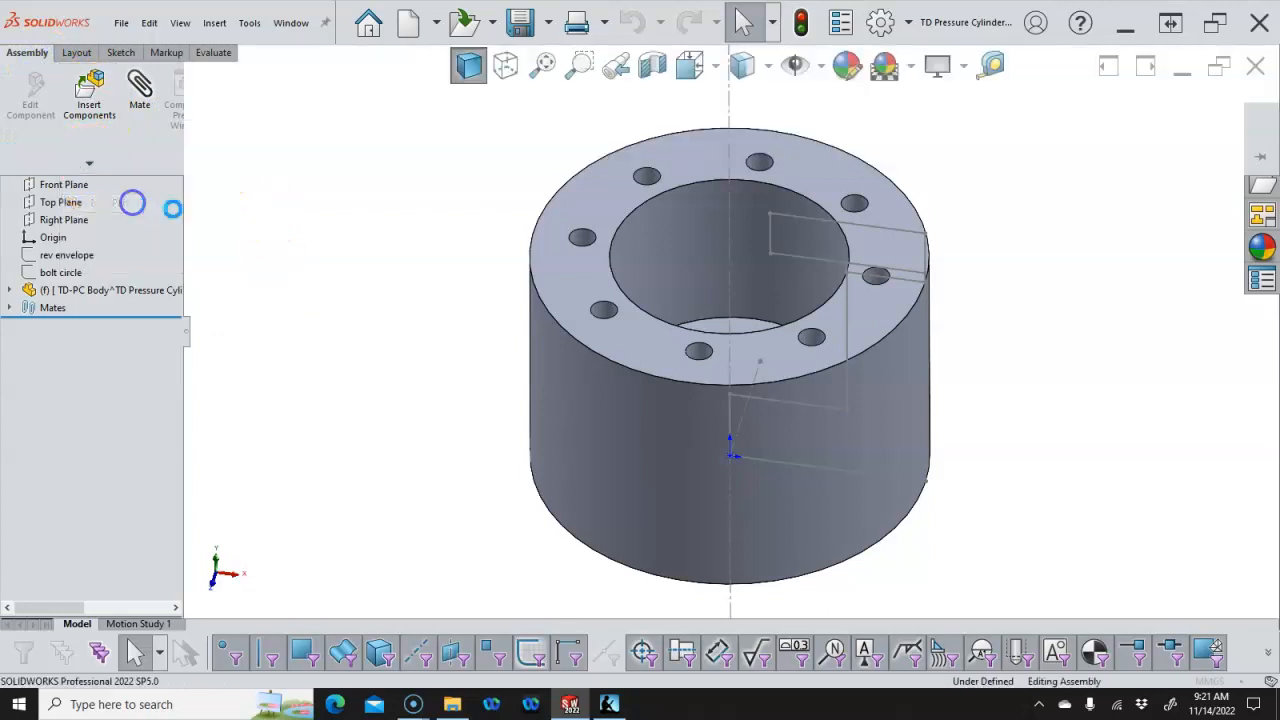
click(303, 247)
Rename the new part as TD-BC Gasket
click(78, 310)
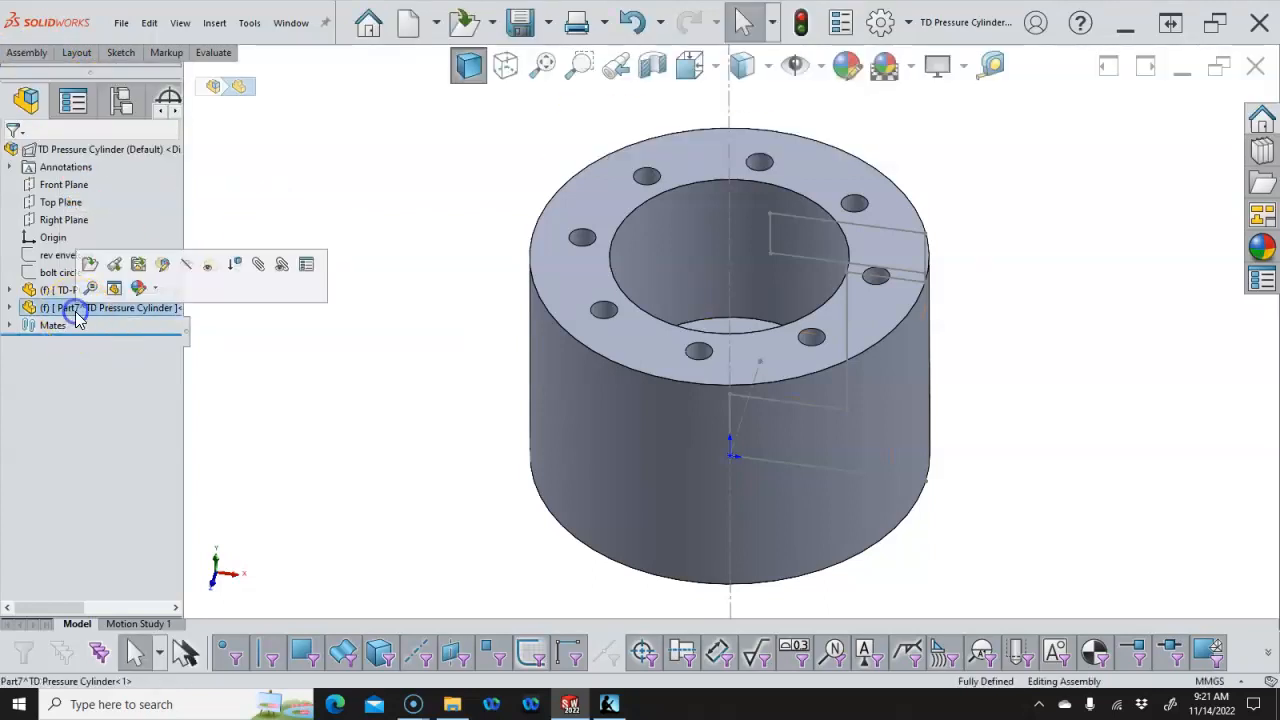
click(78, 310)
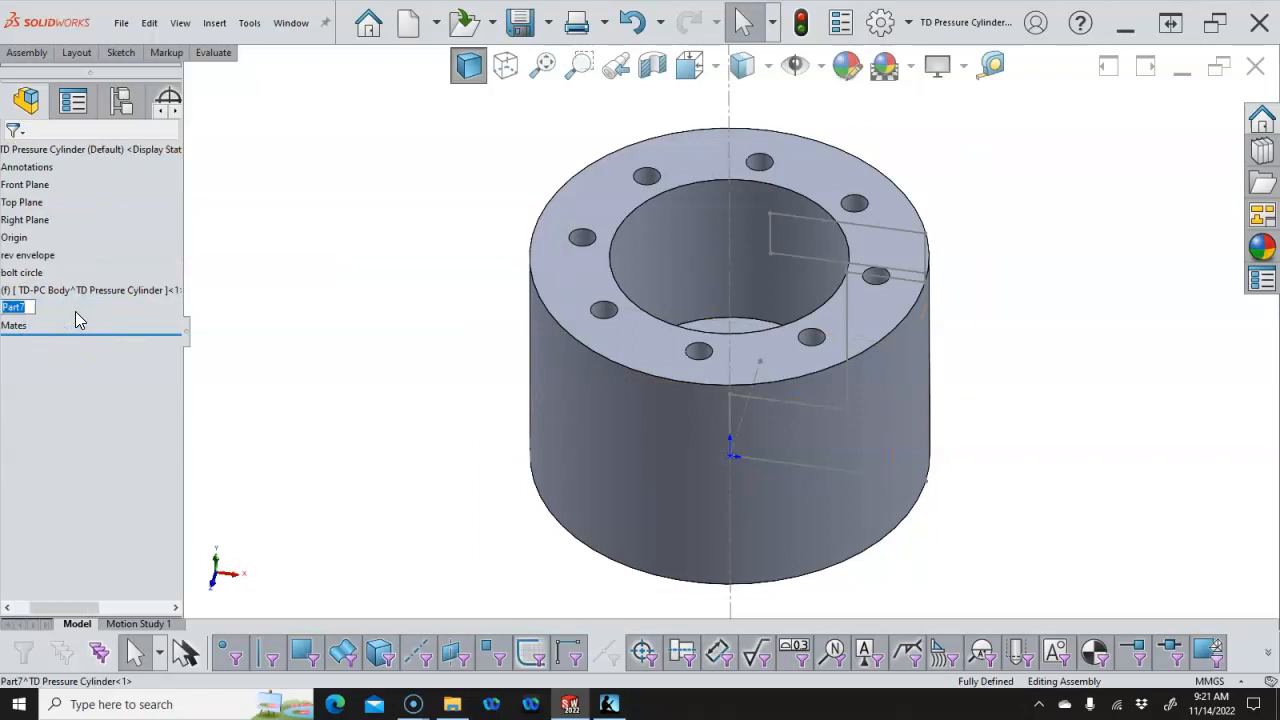
text(TD-BC Gasket)
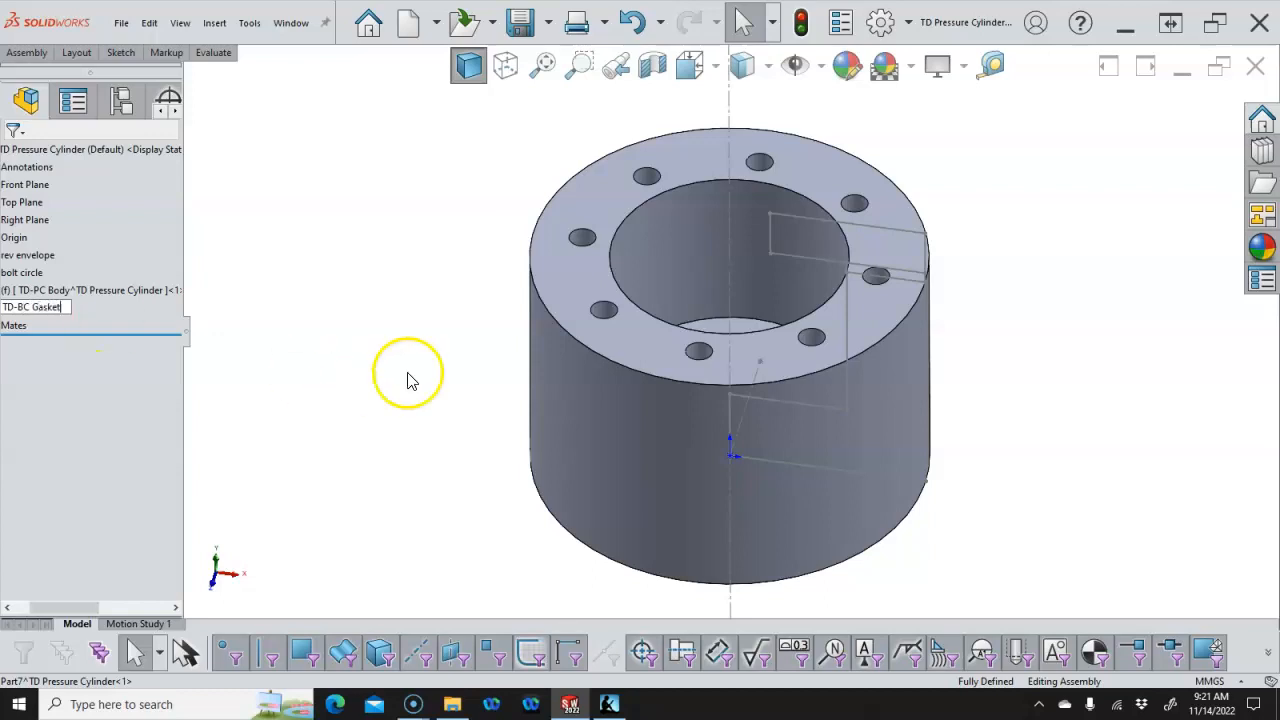
click(409, 370)
Edit the TD-BC Gasket part in the assembly and start a sketch on its Front Plane
click(115, 315)
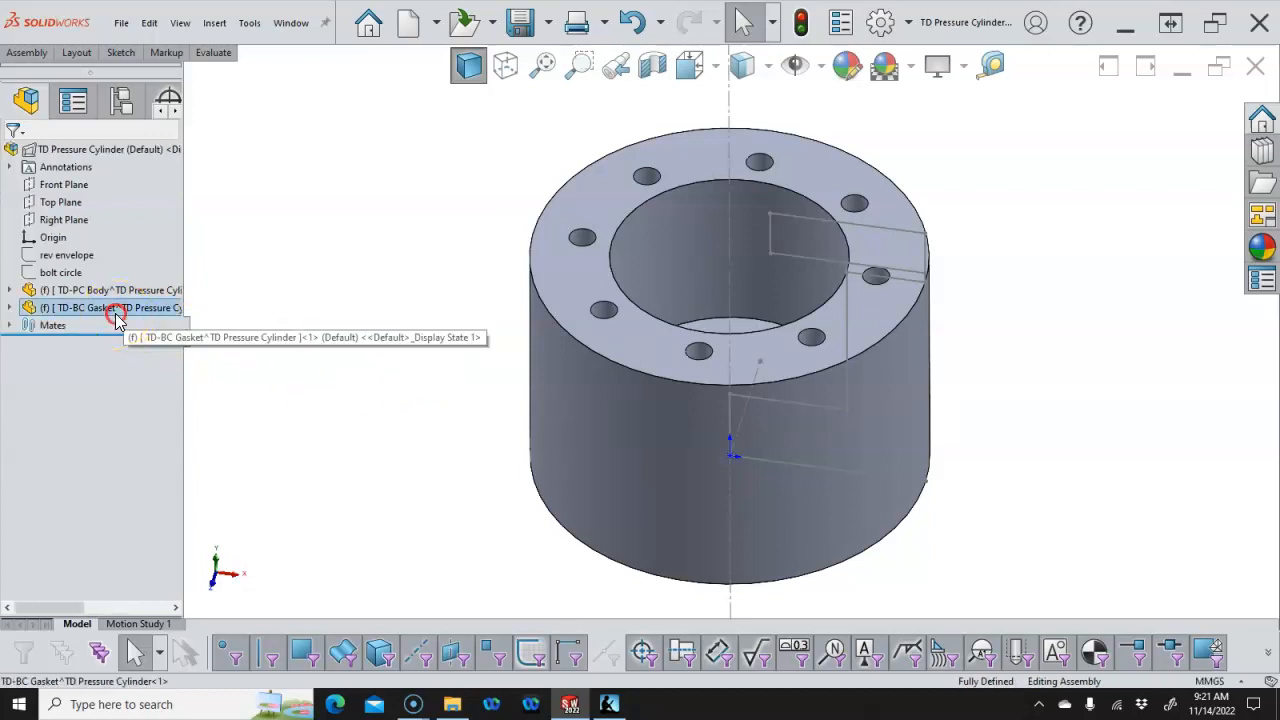
right_click(115, 315)
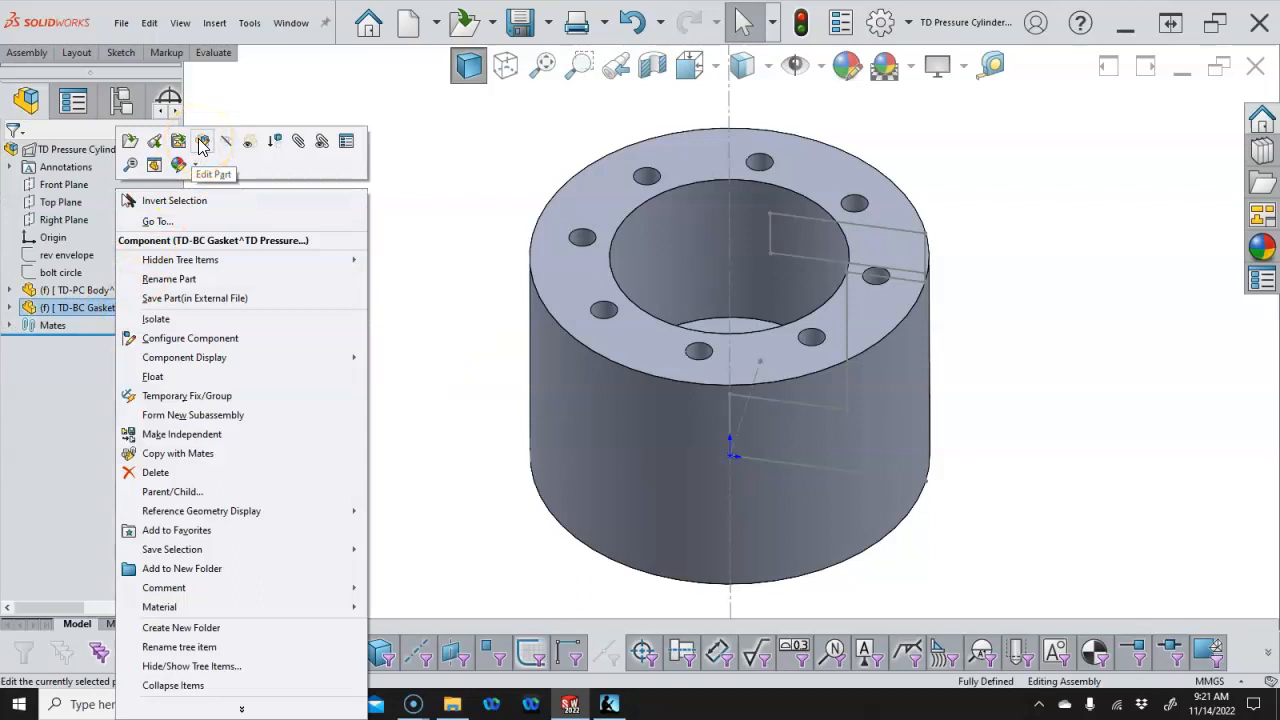
click(200, 143)
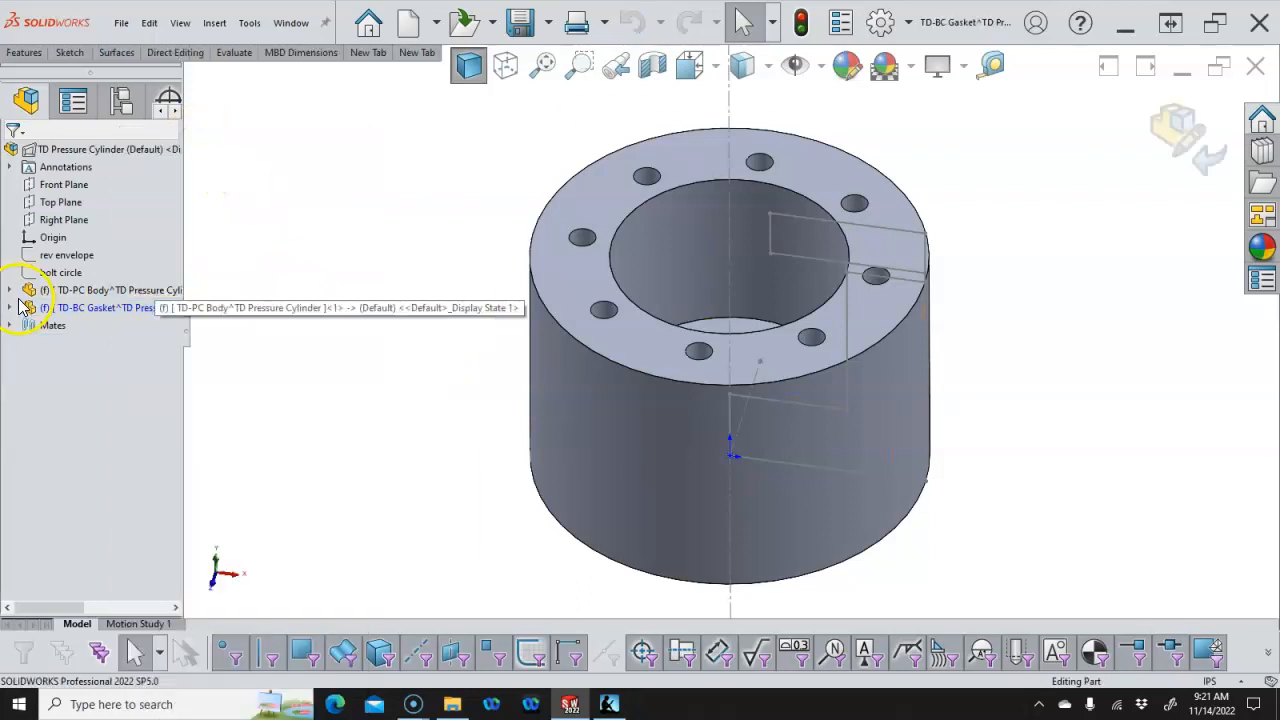
click(94, 376)
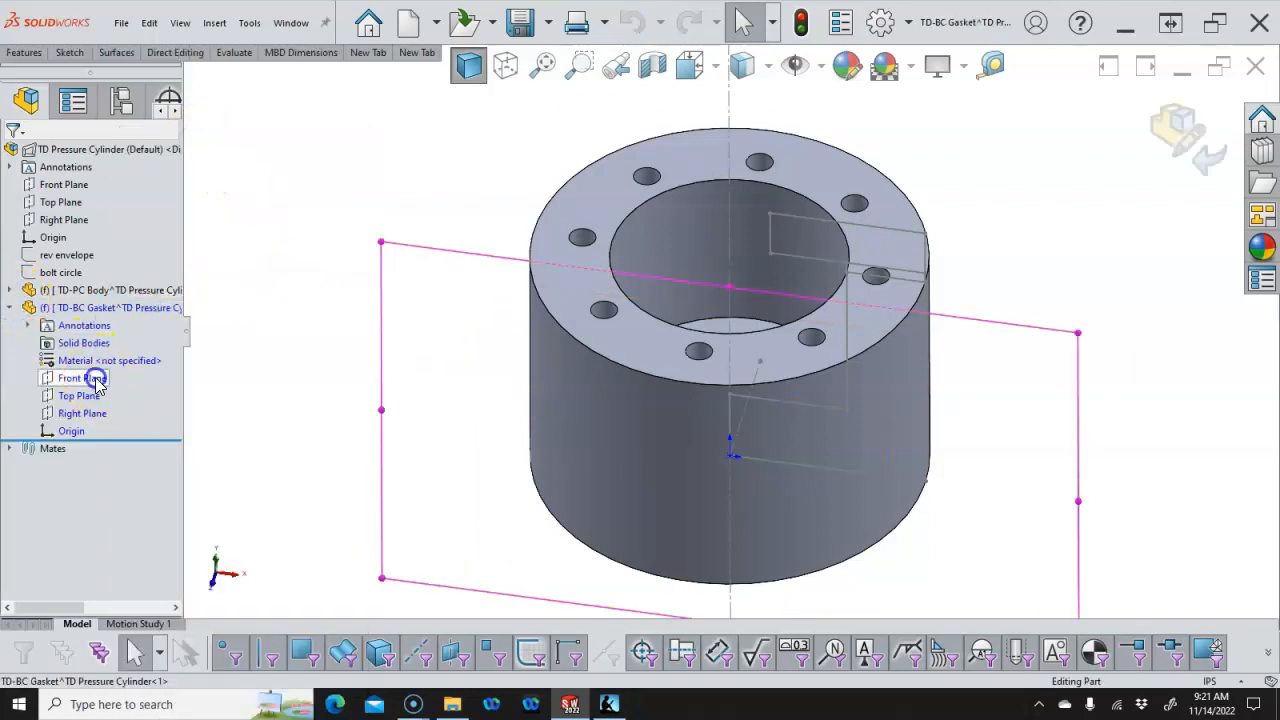
click(115, 347)
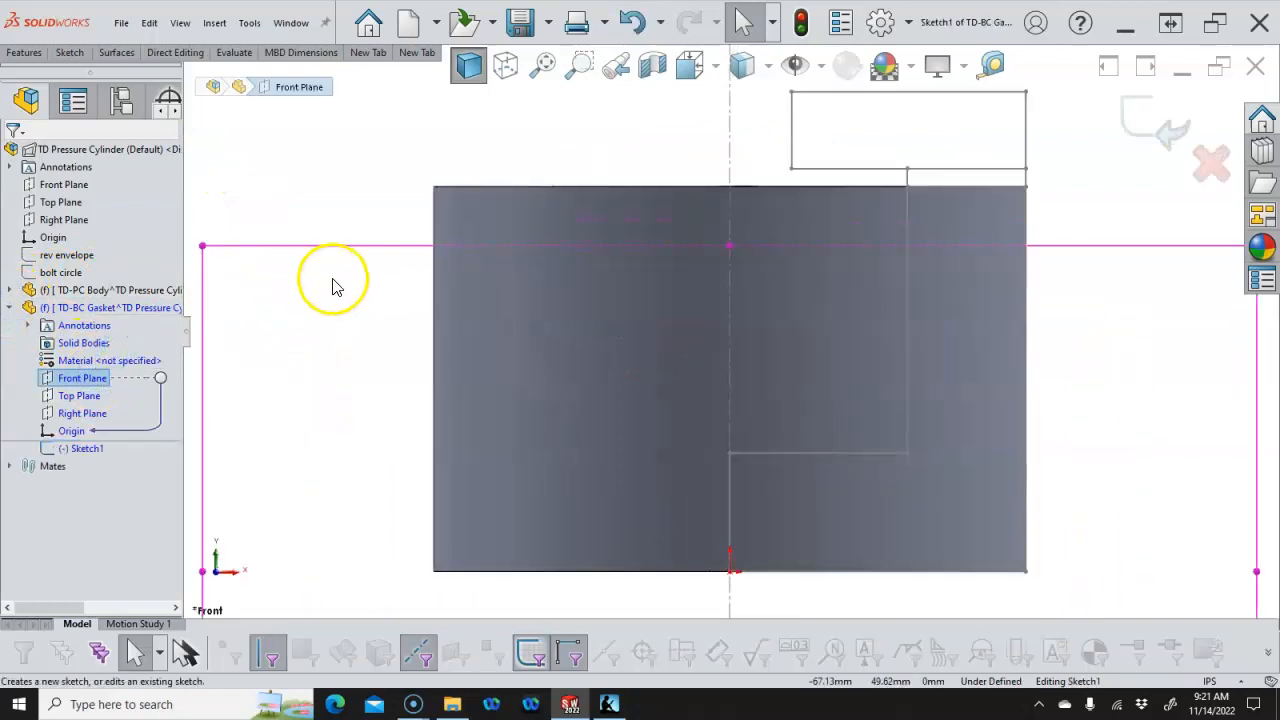
Sketch a corner rectangle in the gap above the cylinder body, from the layout's inner gasket corner to the body's outer upper corner
key(s)
click(360, 348)
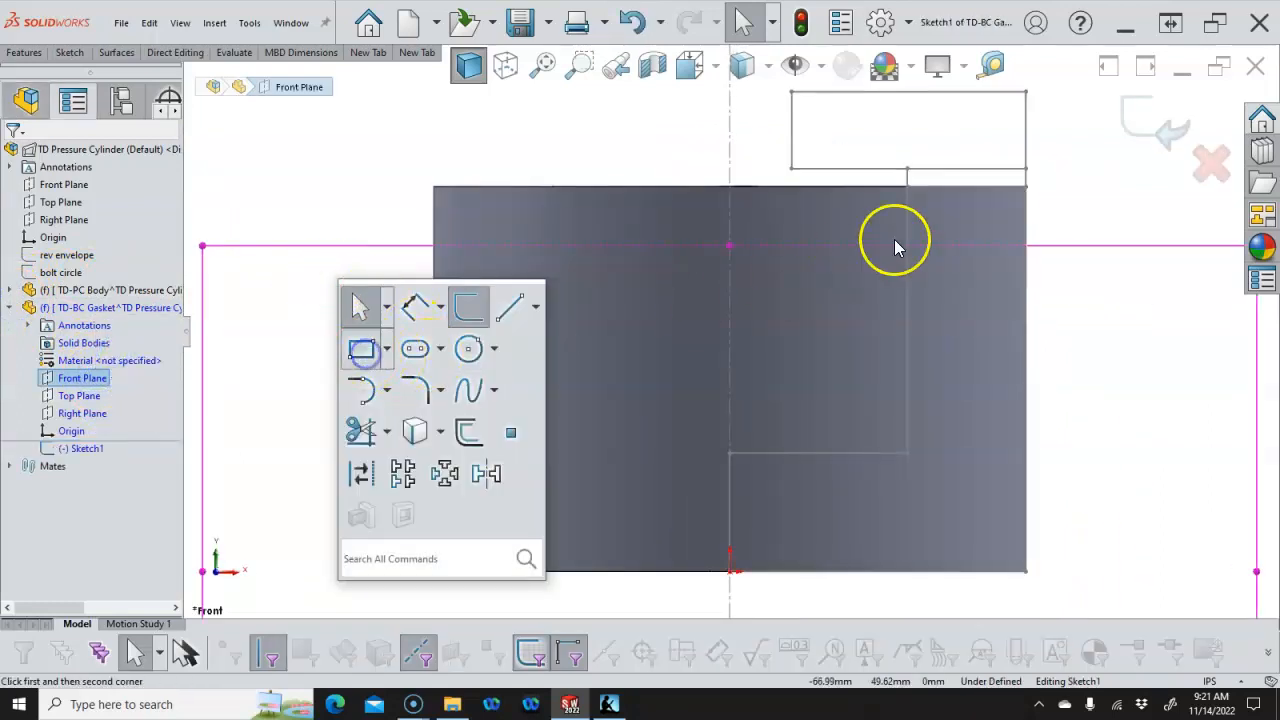
drag(907, 170, 1025, 186)
right_click(1058, 190)
click(1080, 183)
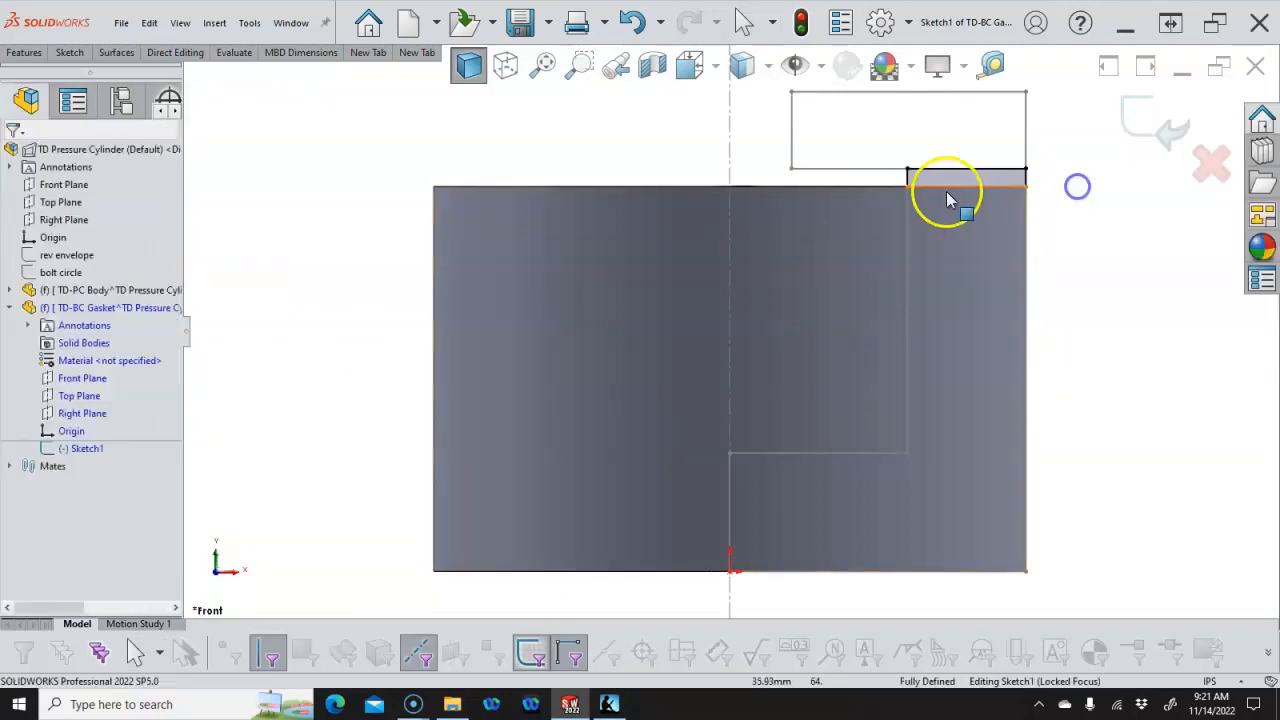
scroll(940, 192, down, 4)
click(814, 214)
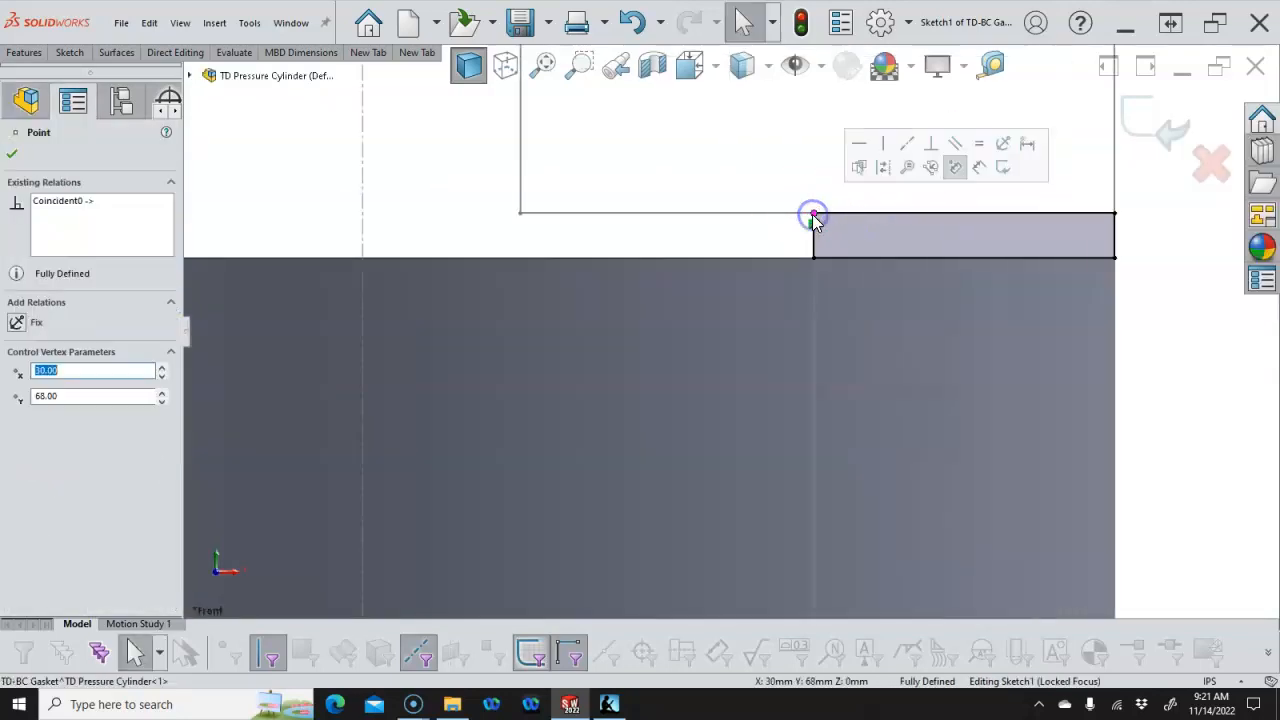
click(1128, 289)
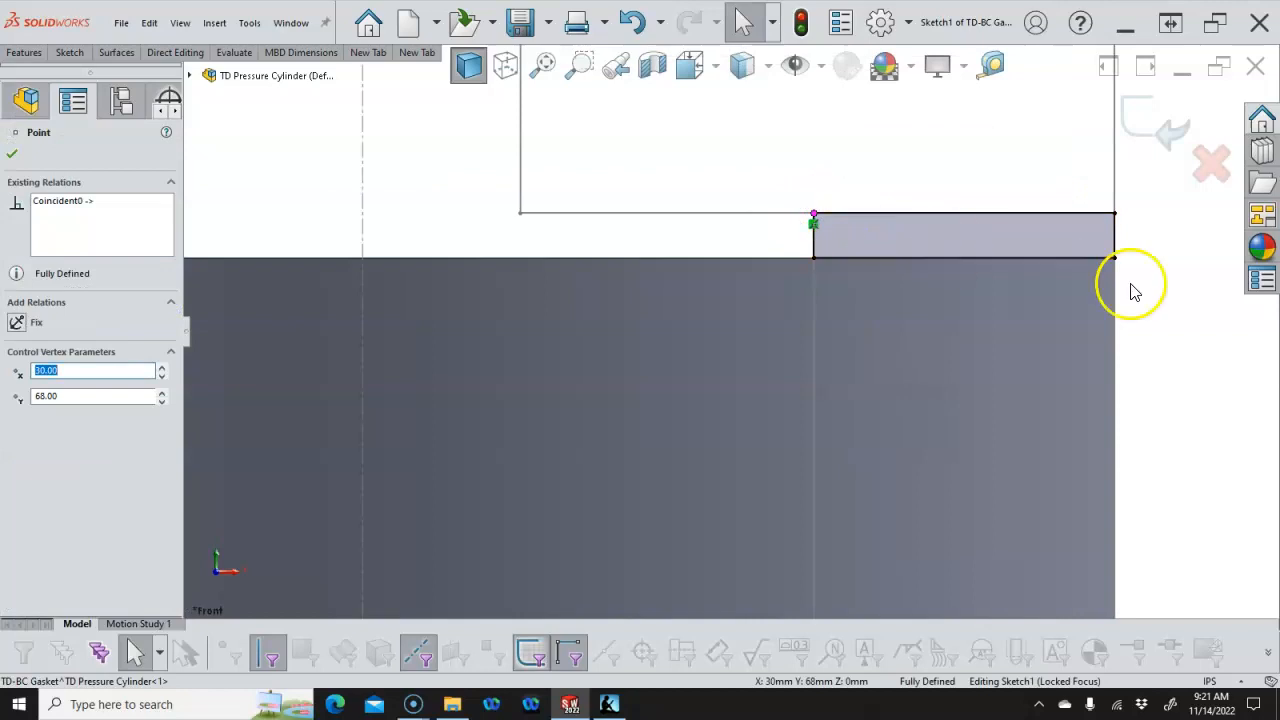
Convert the layout's vertical centerline into the gasket sketch with Convert Entities
scroll(1166, 310, up, 4)
scroll(1040, 340, up, 3)
middle_drag(1043, 334, 1010, 421)
key(Escape)
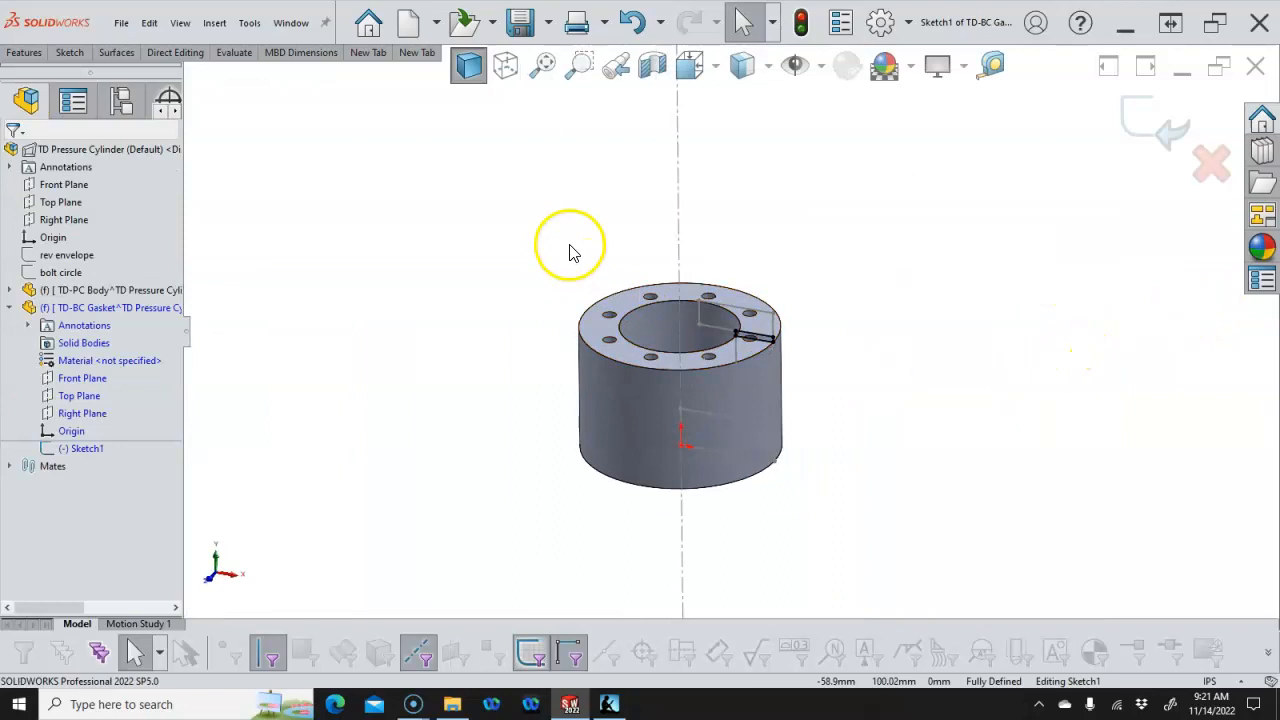
click(680, 245)
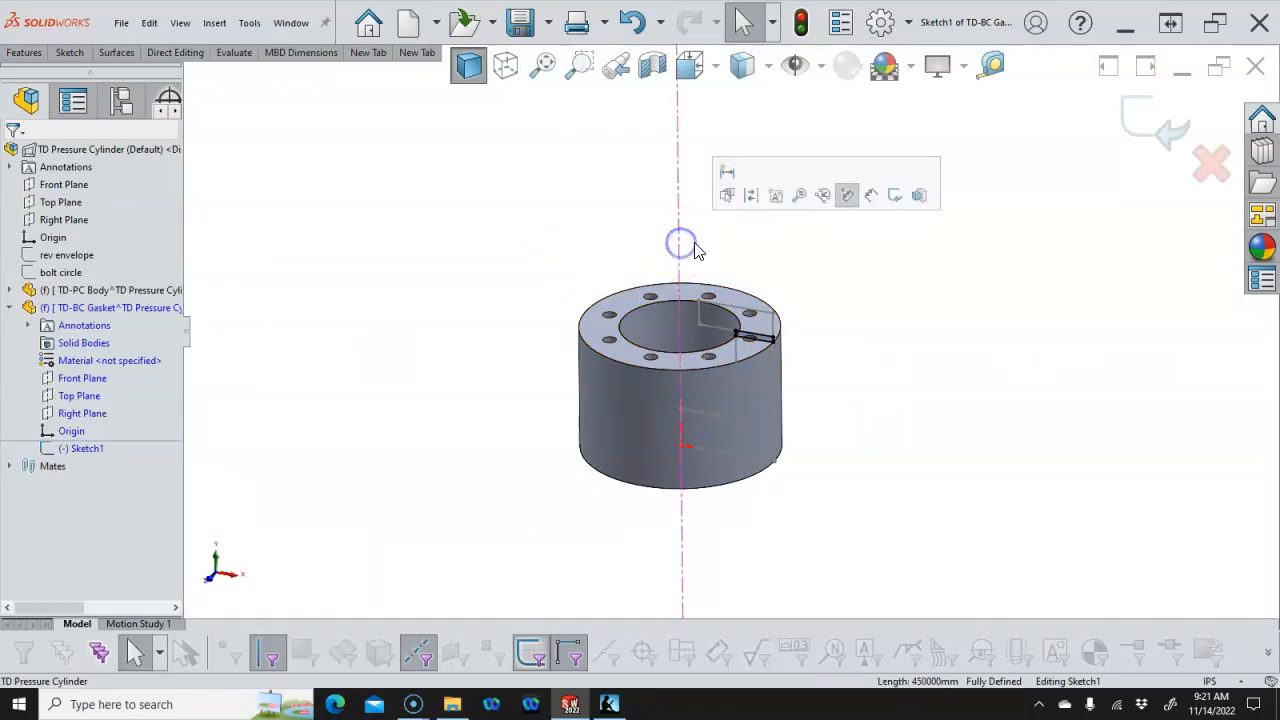
key(s)
click(545, 173)
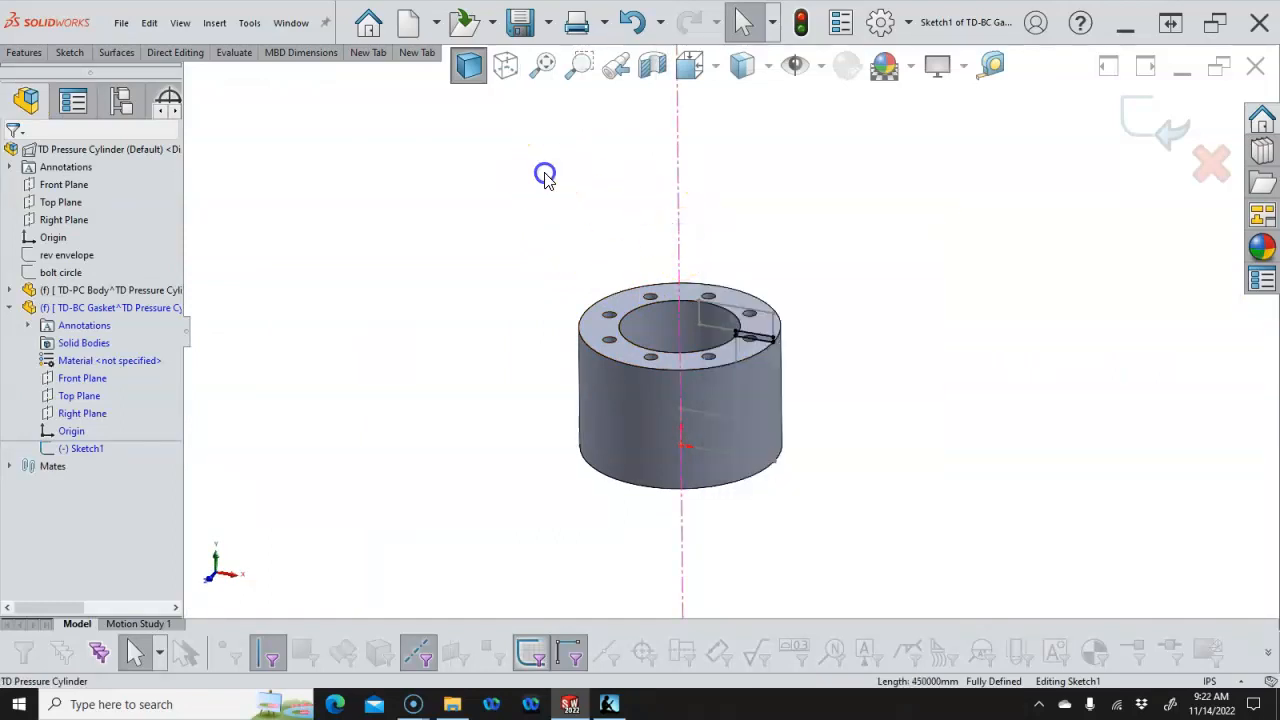
click(681, 198)
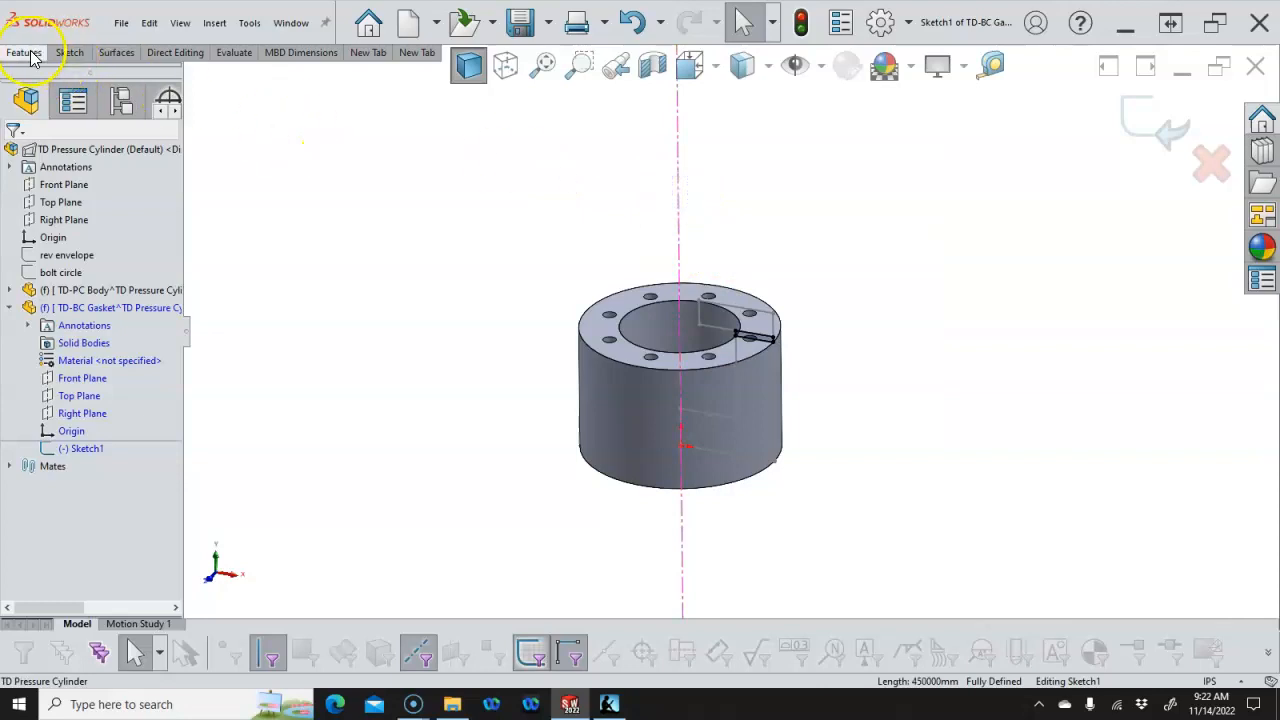
click(69, 52)
click(611, 114)
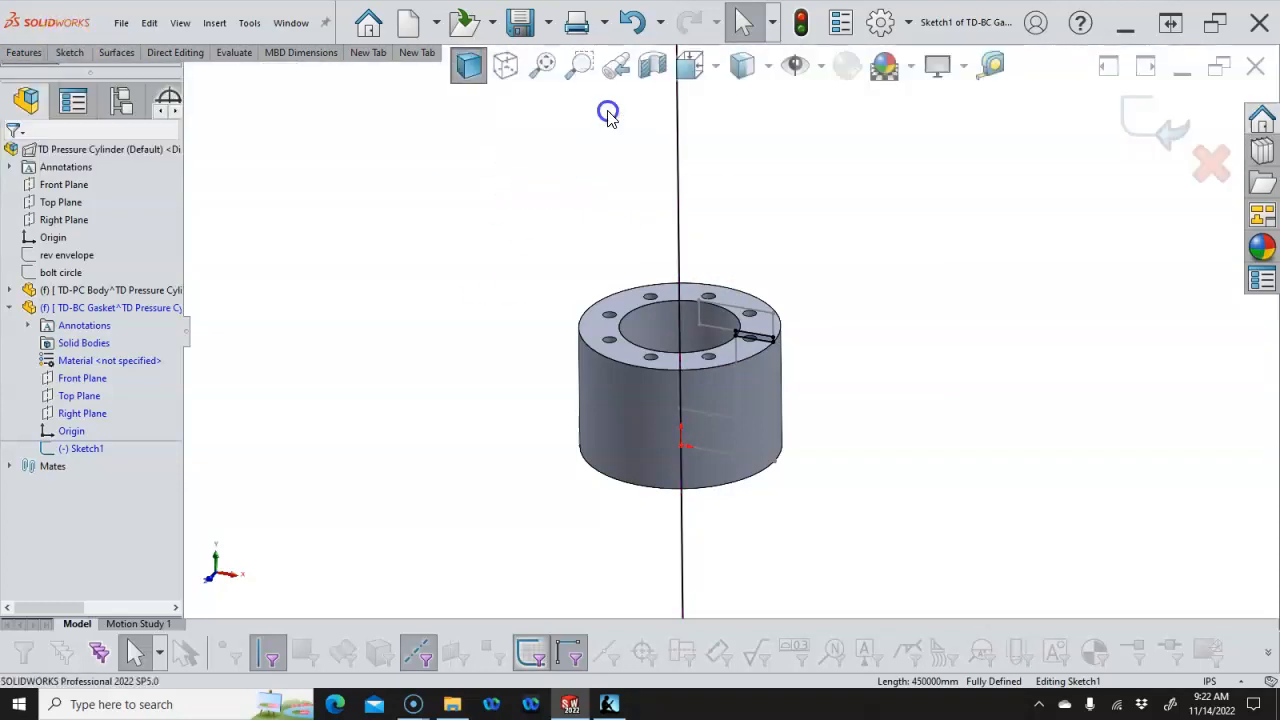
Change the converted vertical line to construction geometry
click(683, 210)
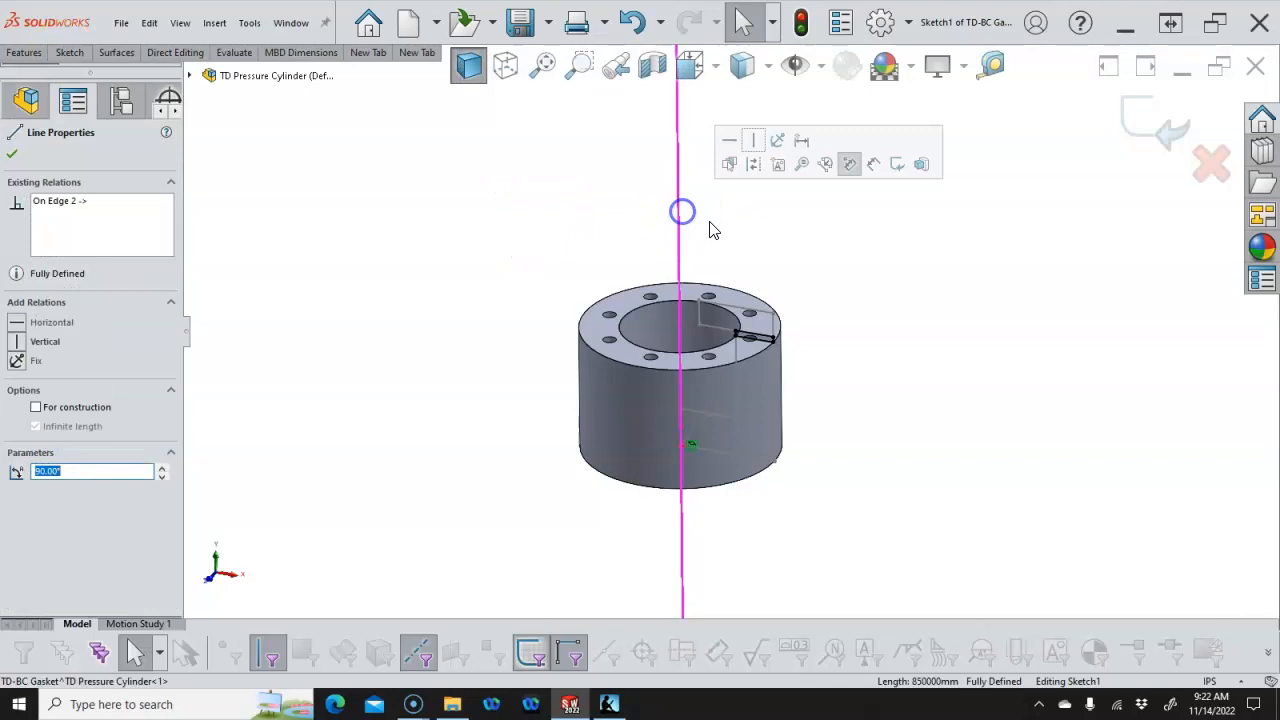
click(753, 164)
click(806, 244)
key(ctrl+1)
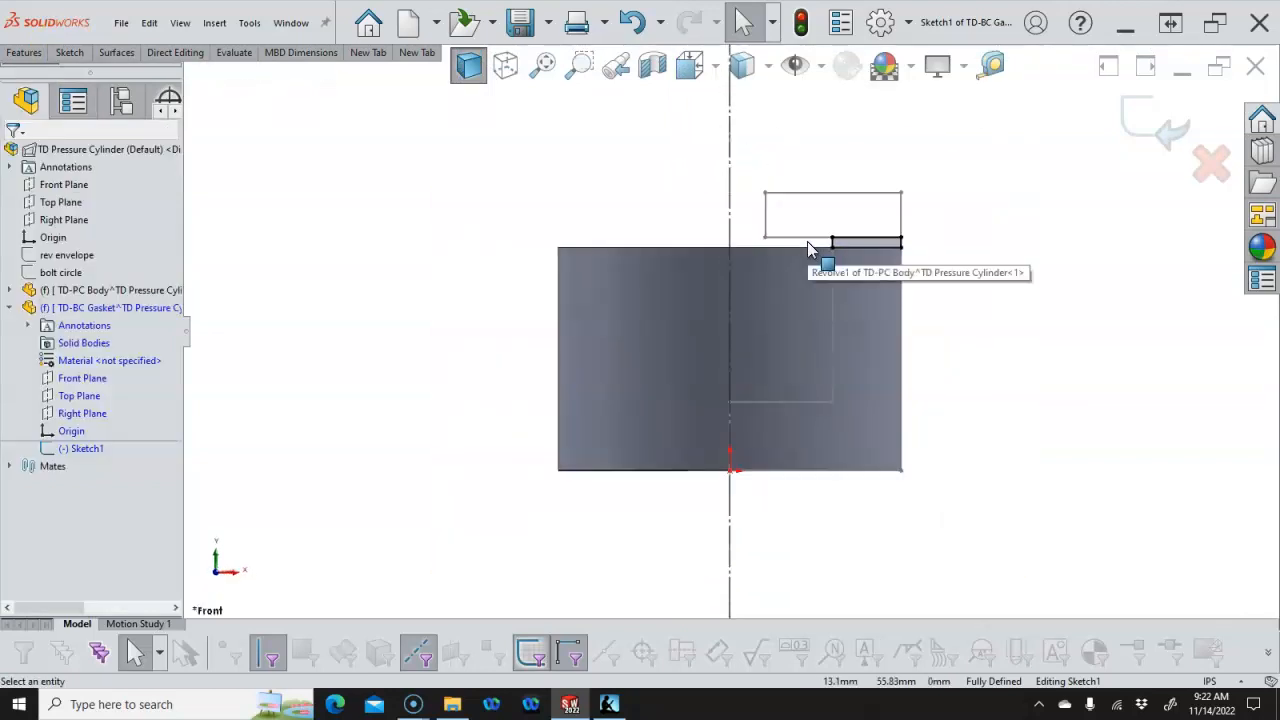
Revolve the gasket profile as a Blind 360° boss about the vertical construction line
click(40, 52)
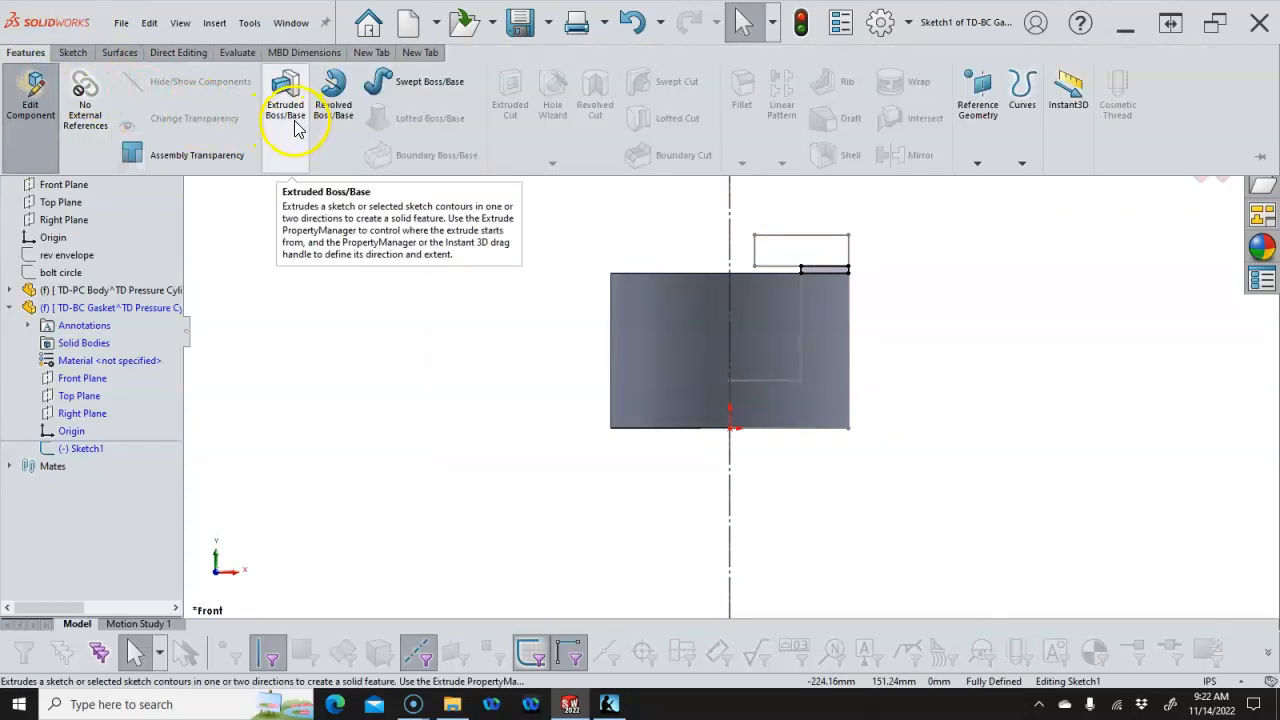
click(333, 105)
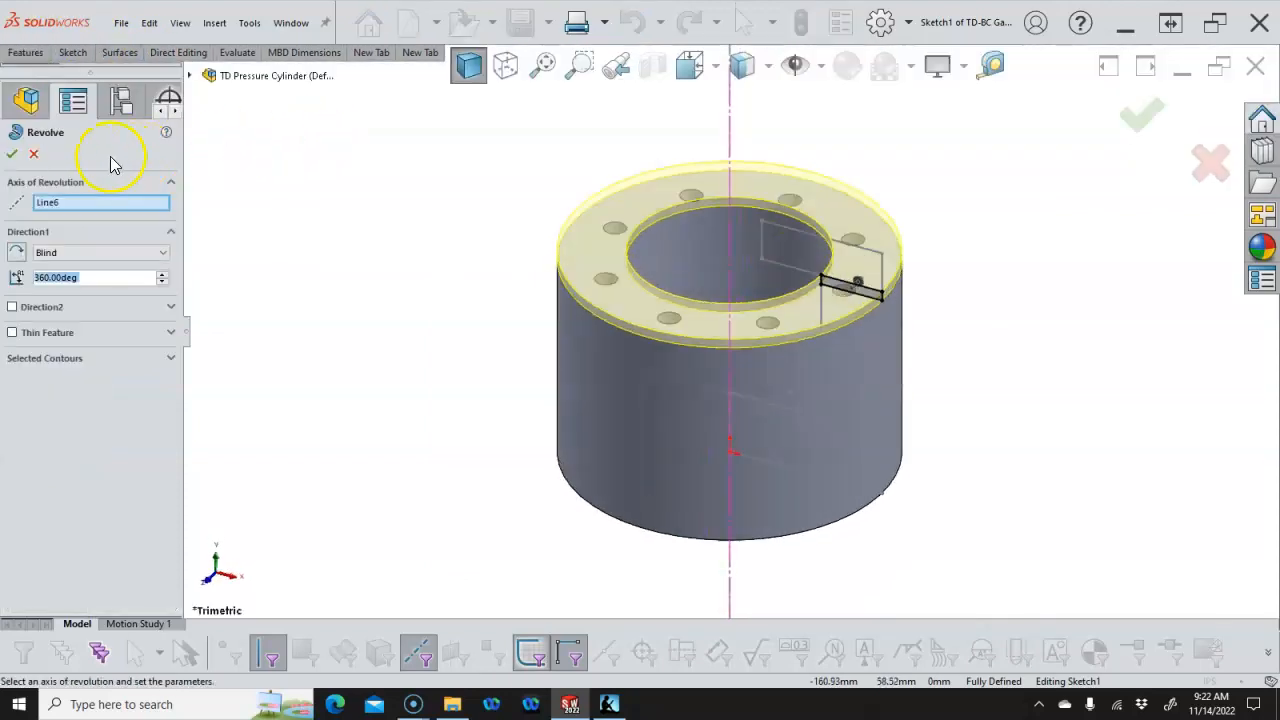
click(12, 154)
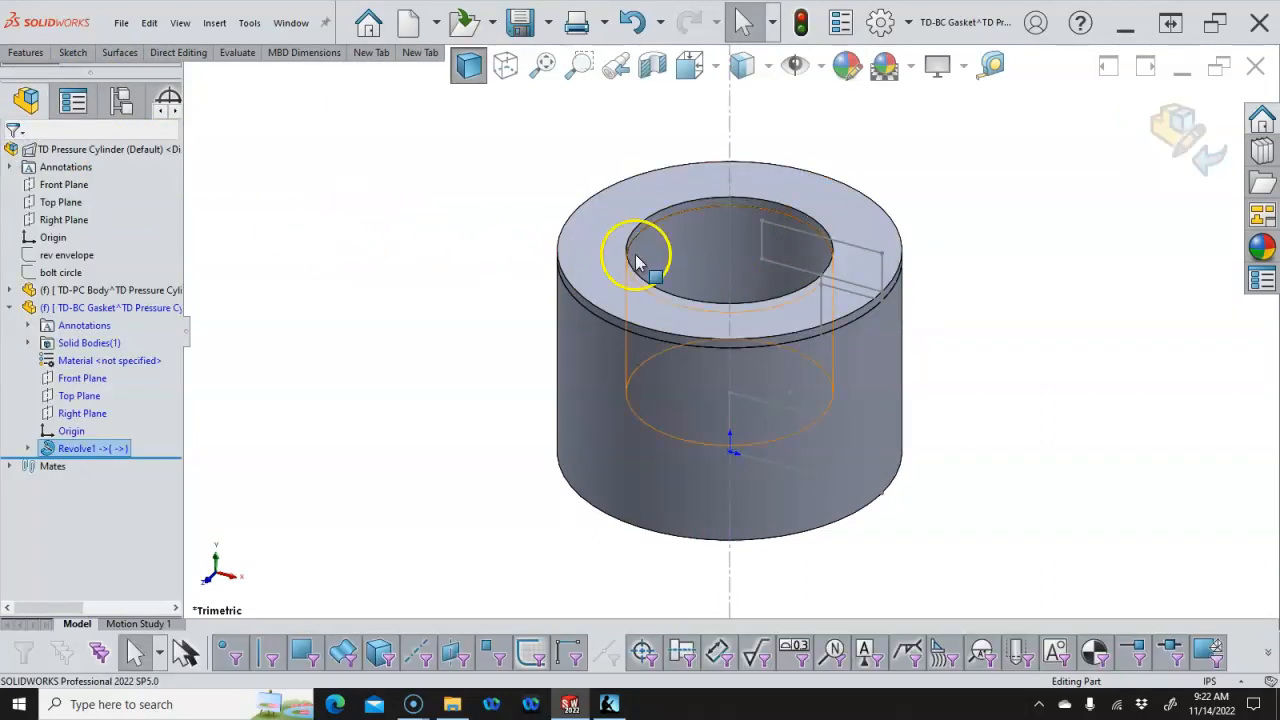
click(851, 220)
click(941, 244)
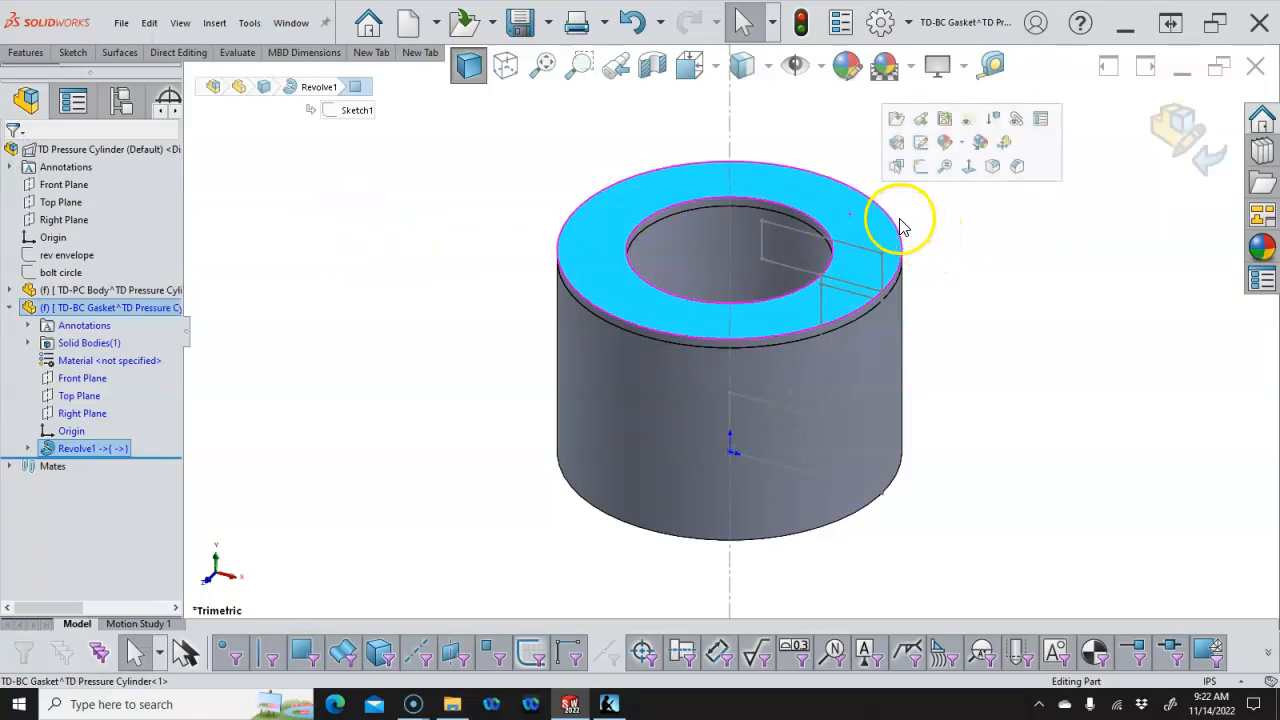
Start a Hole Wizard hole on the gasket's top face and choose the plain Hole type in ANSI Metric
key(s)
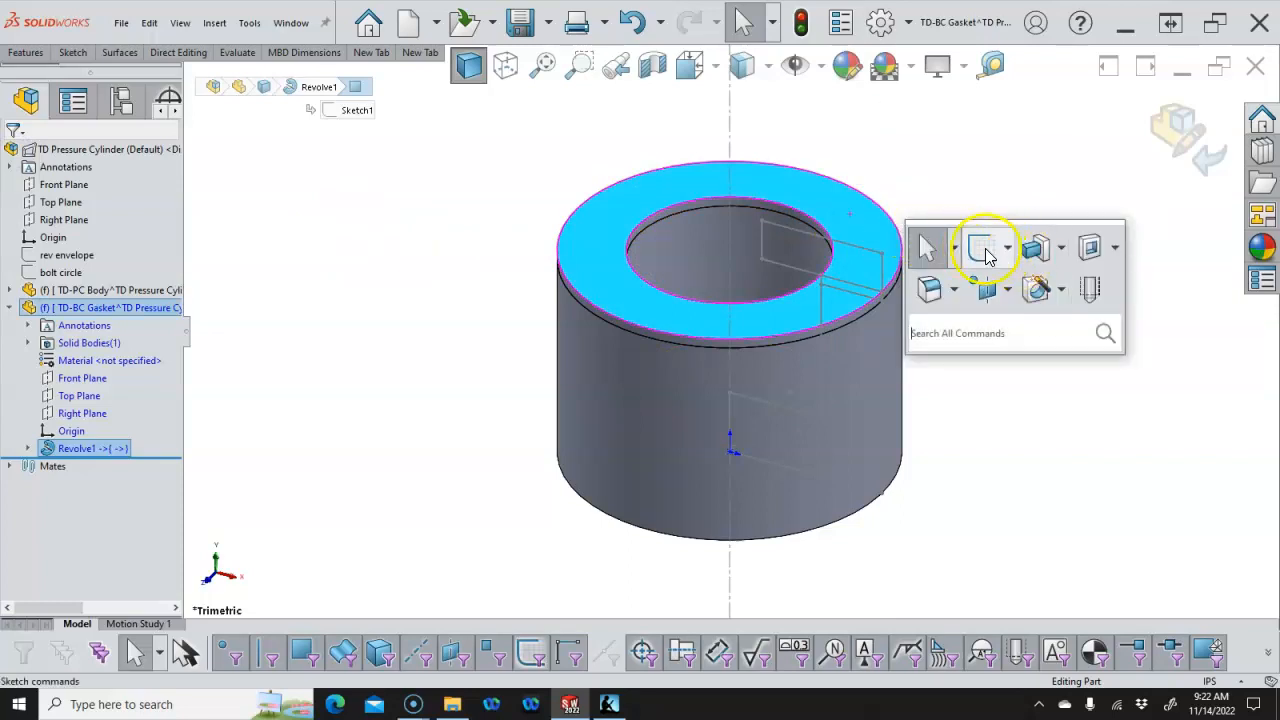
click(1037, 288)
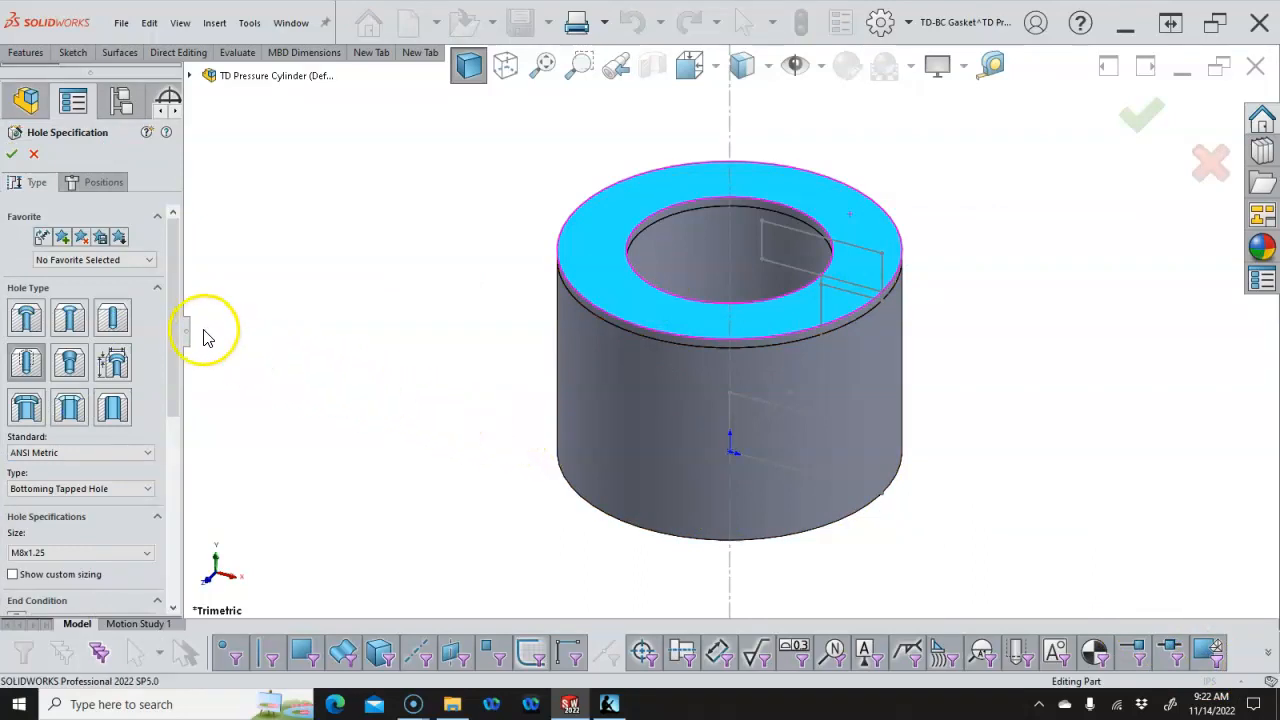
drag(179, 323, 177, 437)
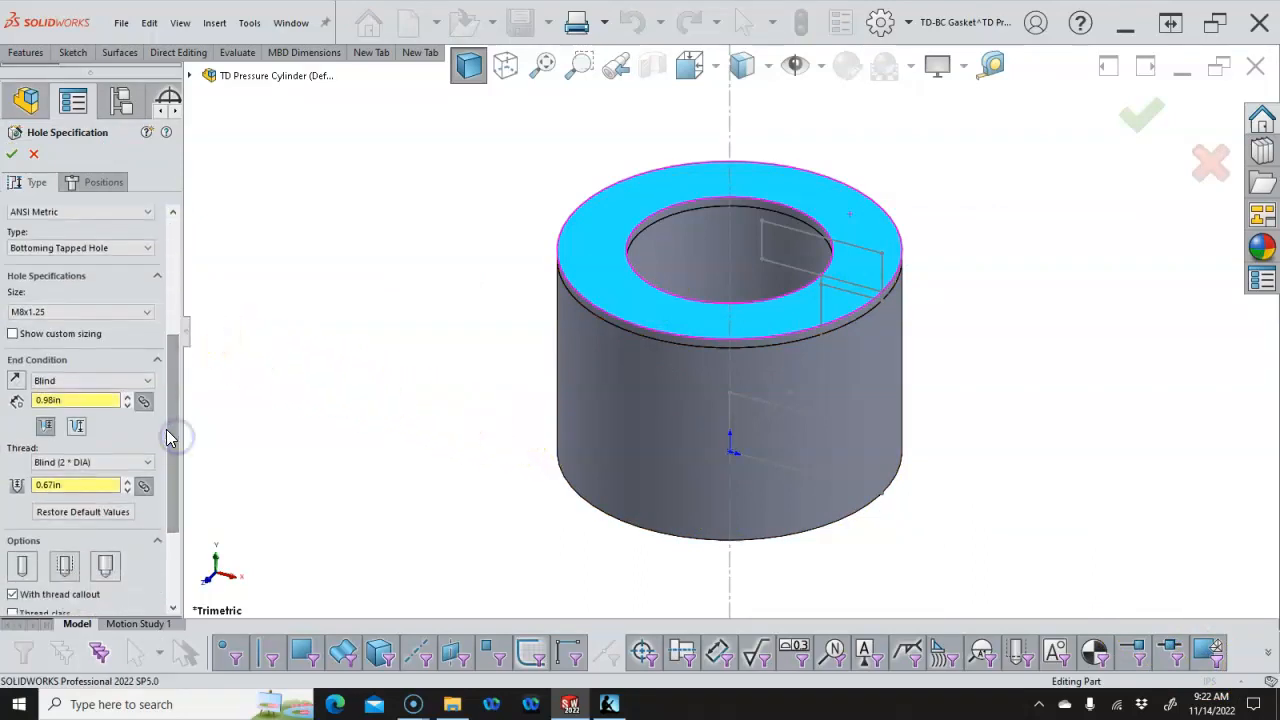
click(73, 250)
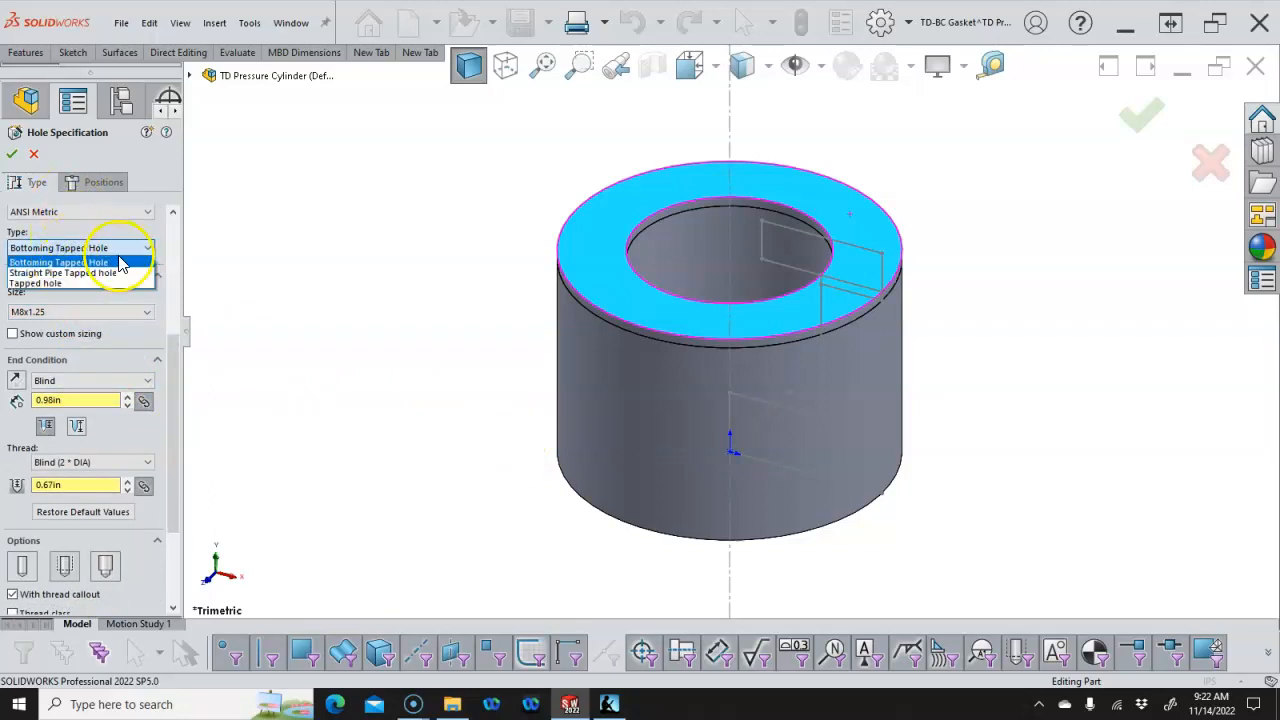
click(177, 276)
click(175, 270)
click(107, 311)
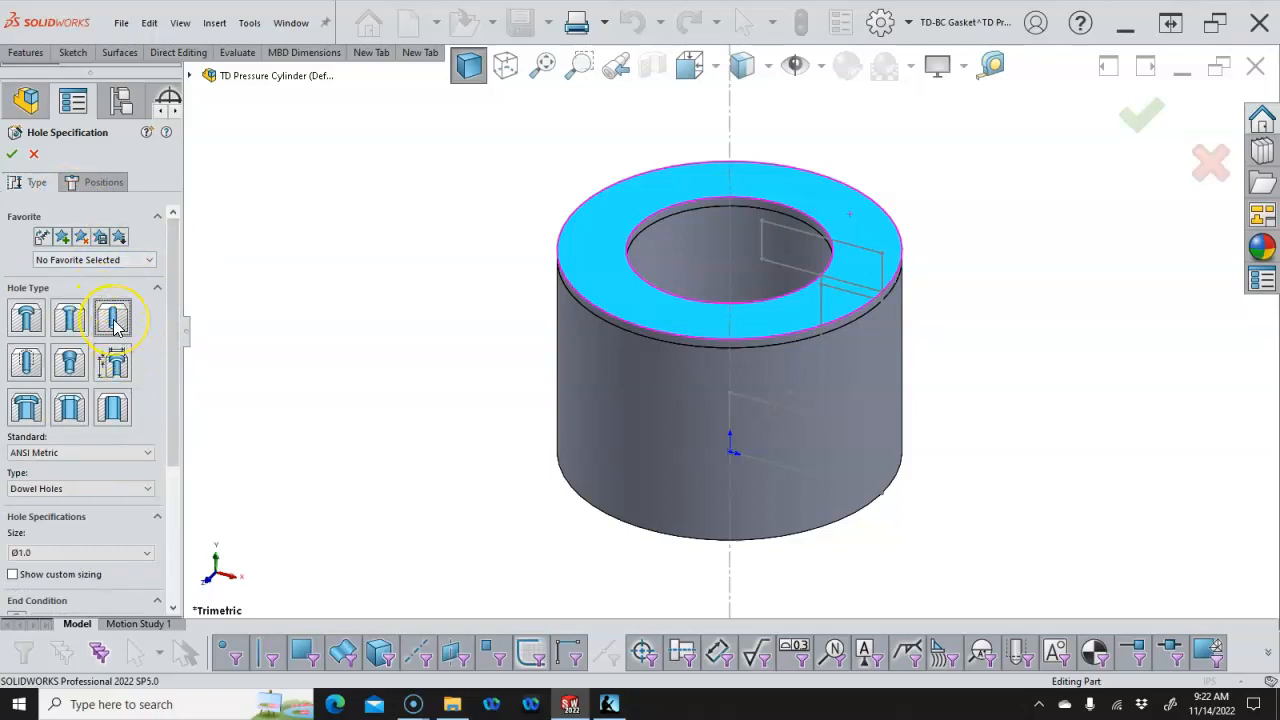
Specify the hole as Screw Clearances, size M8 with Close fit, and an Up To Next end condition
scroll(168, 400, down, 5)
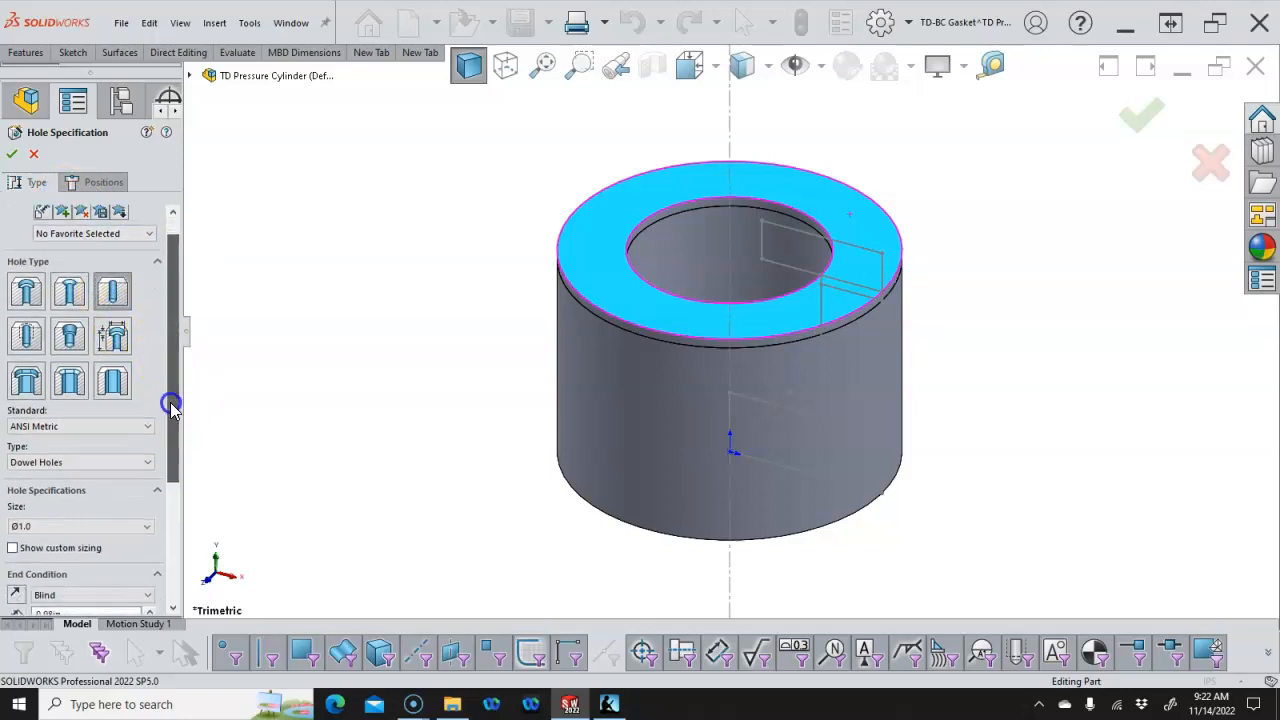
click(80, 333)
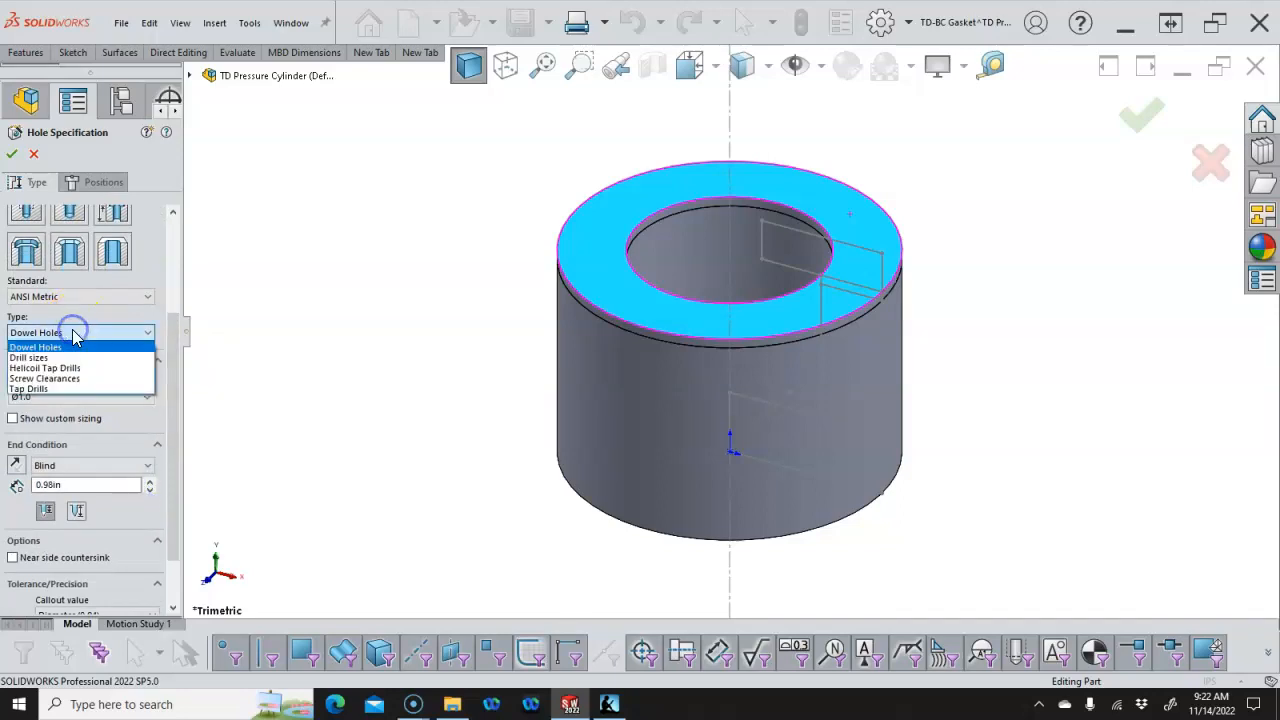
click(75, 370)
click(78, 397)
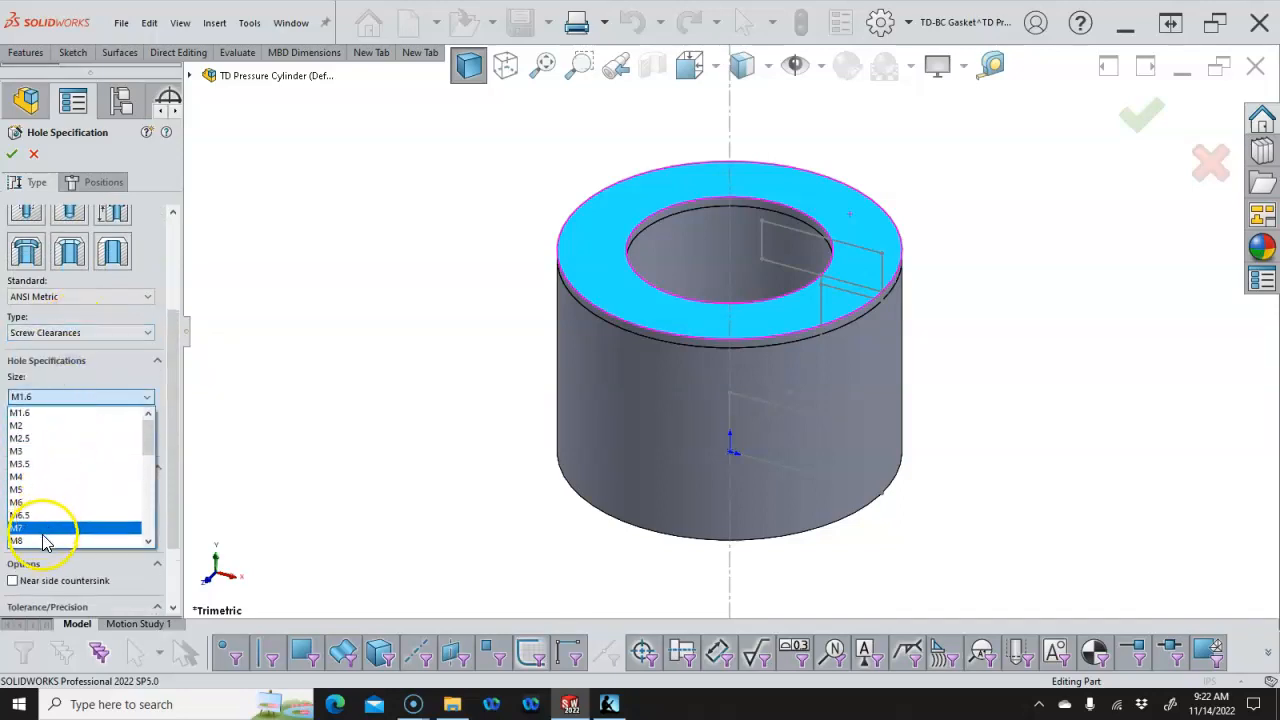
click(45, 538)
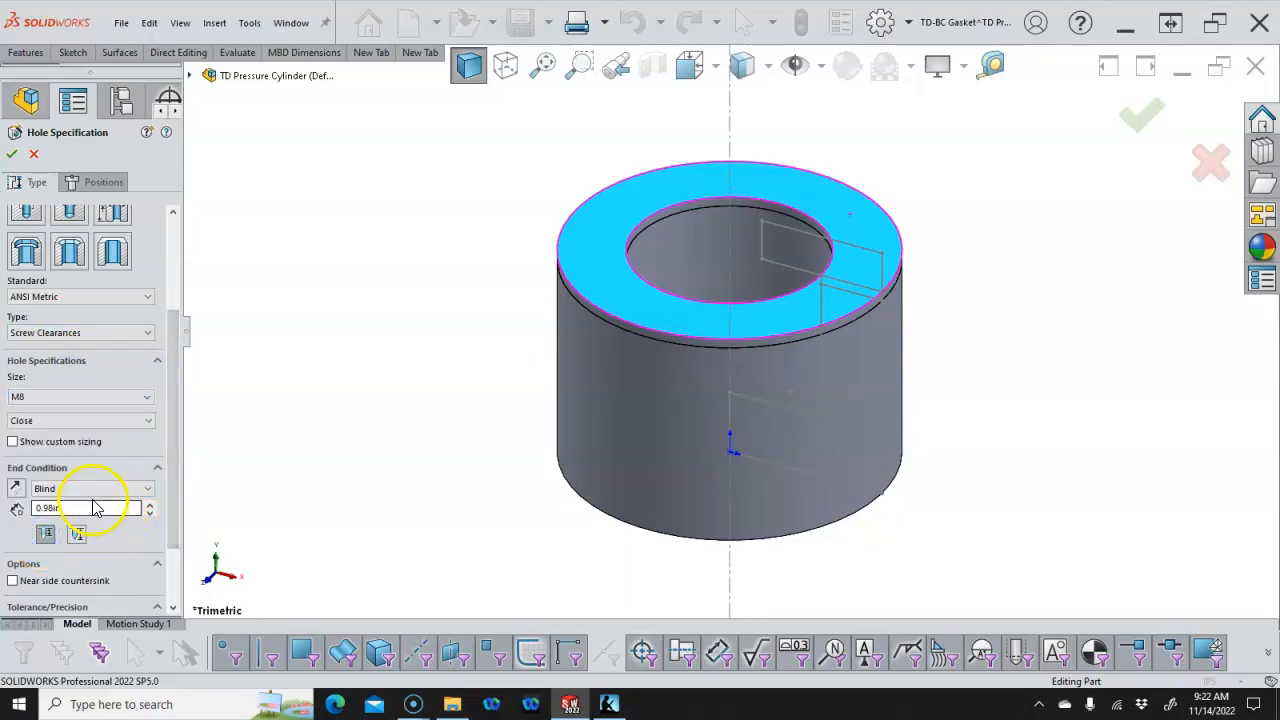
click(88, 488)
click(78, 524)
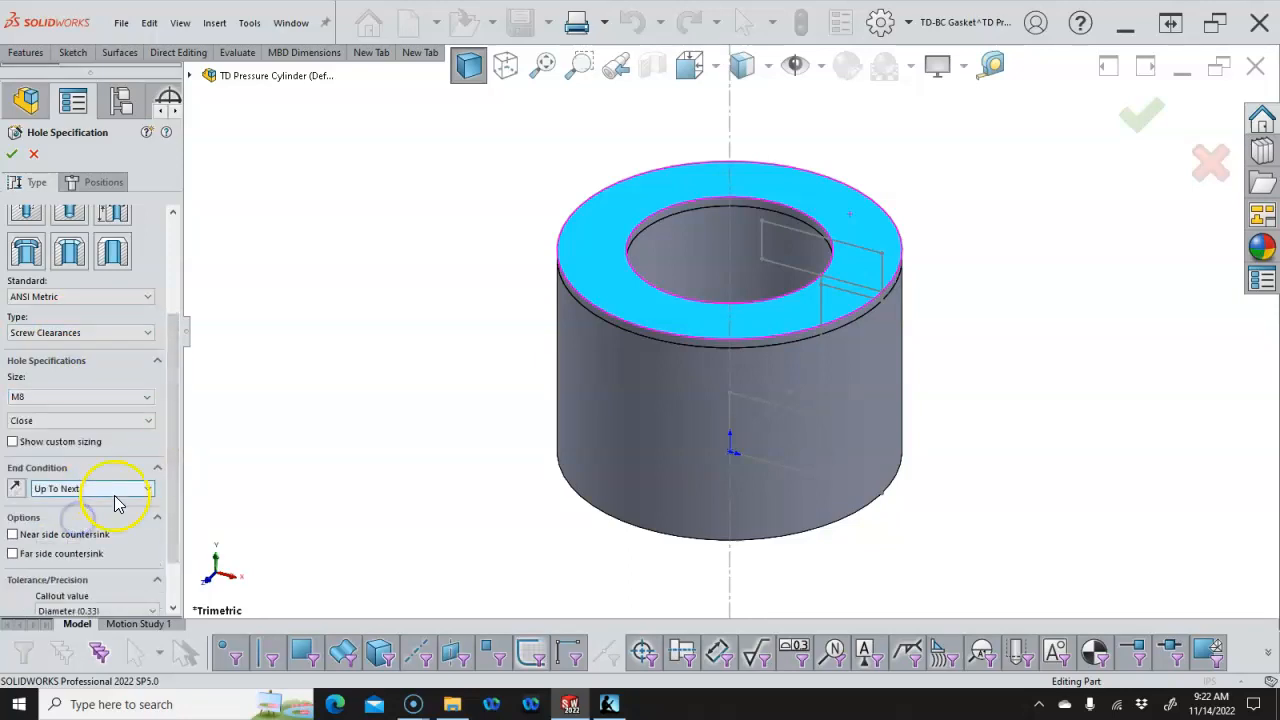
Begin positioning the holes on the gasket's top face and switch the display to Hidden Lines Visible
click(104, 182)
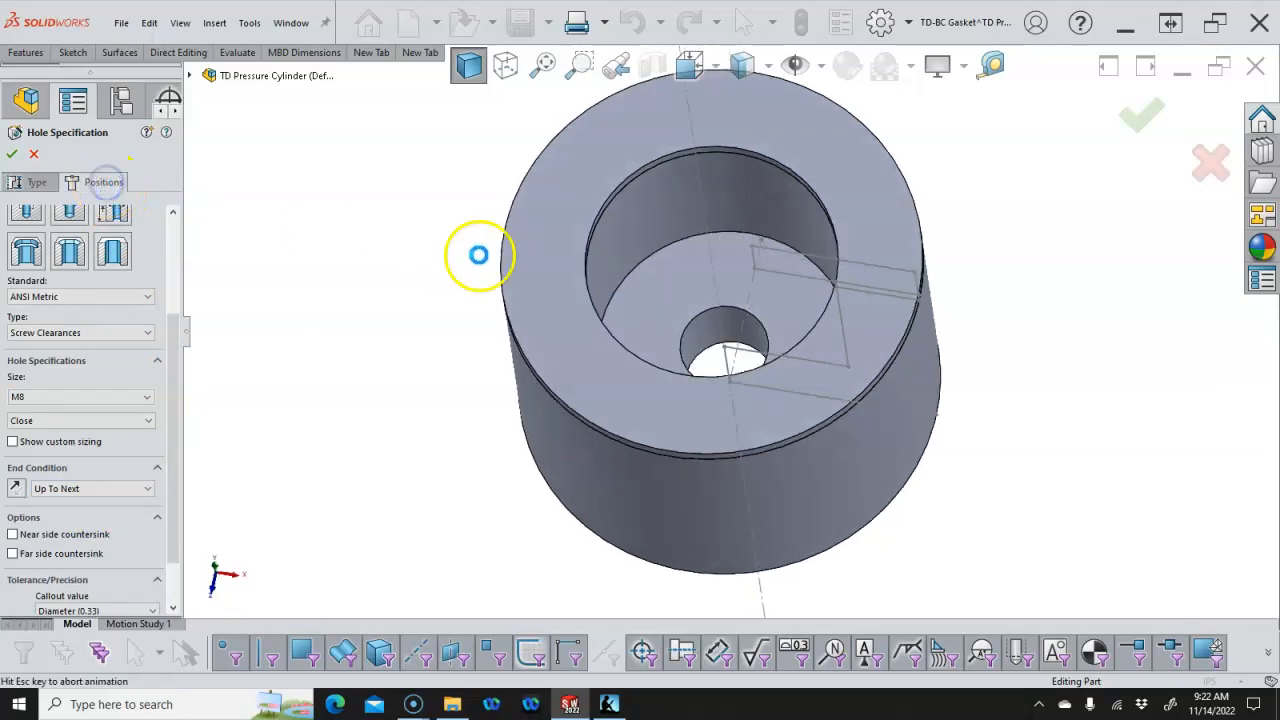
click(729, 146)
right_click(402, 114)
click(438, 132)
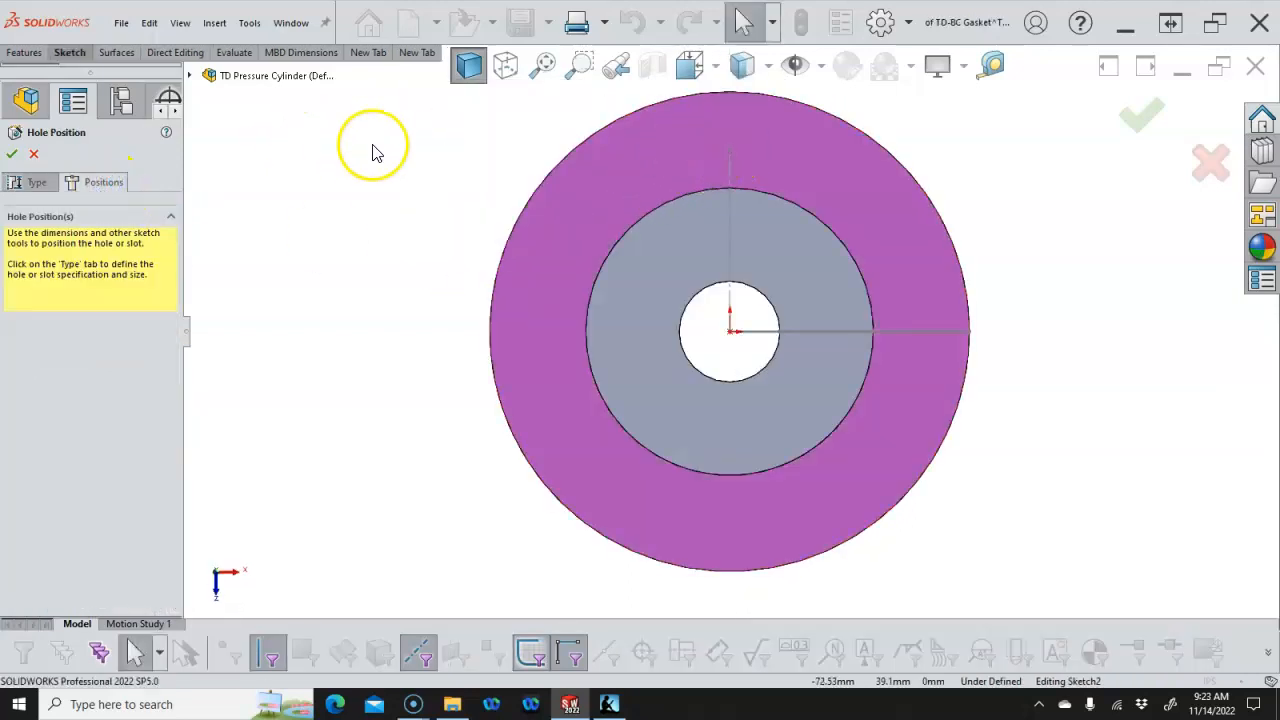
click(503, 67)
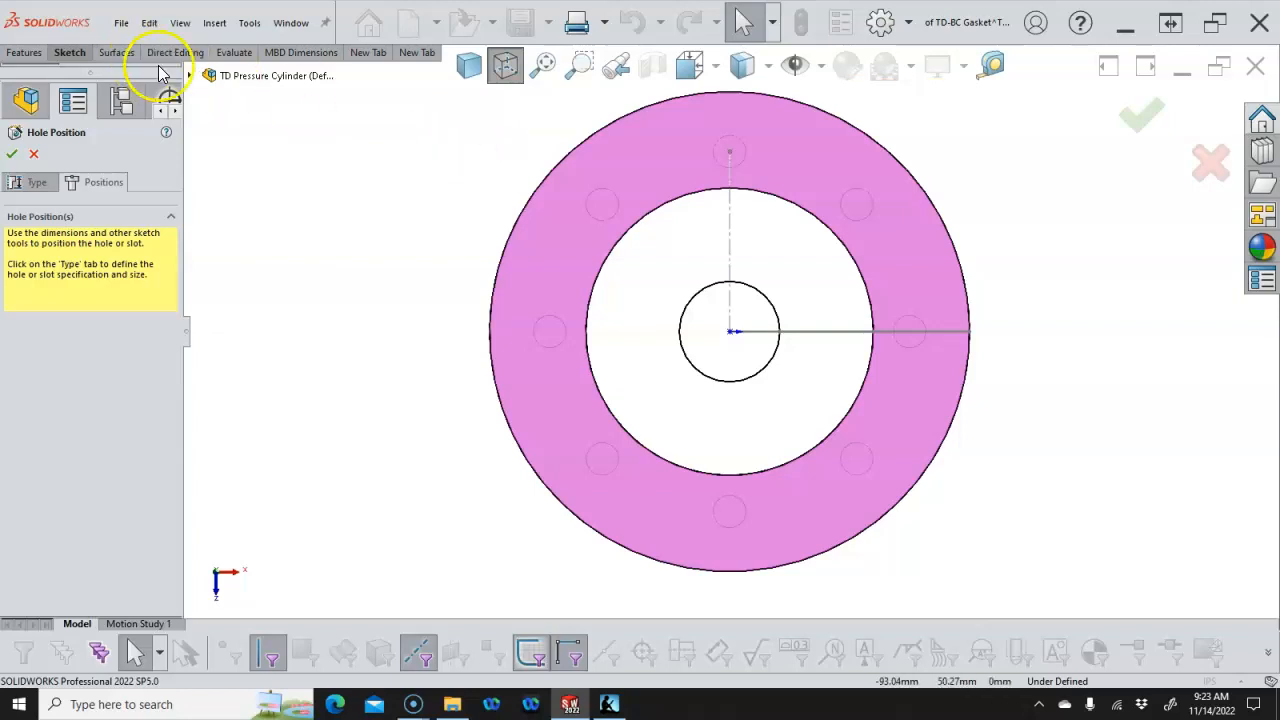
Place eight hole points on the centers of the body's bolt-circle holes and finish the M8 clearance holes
click(68, 54)
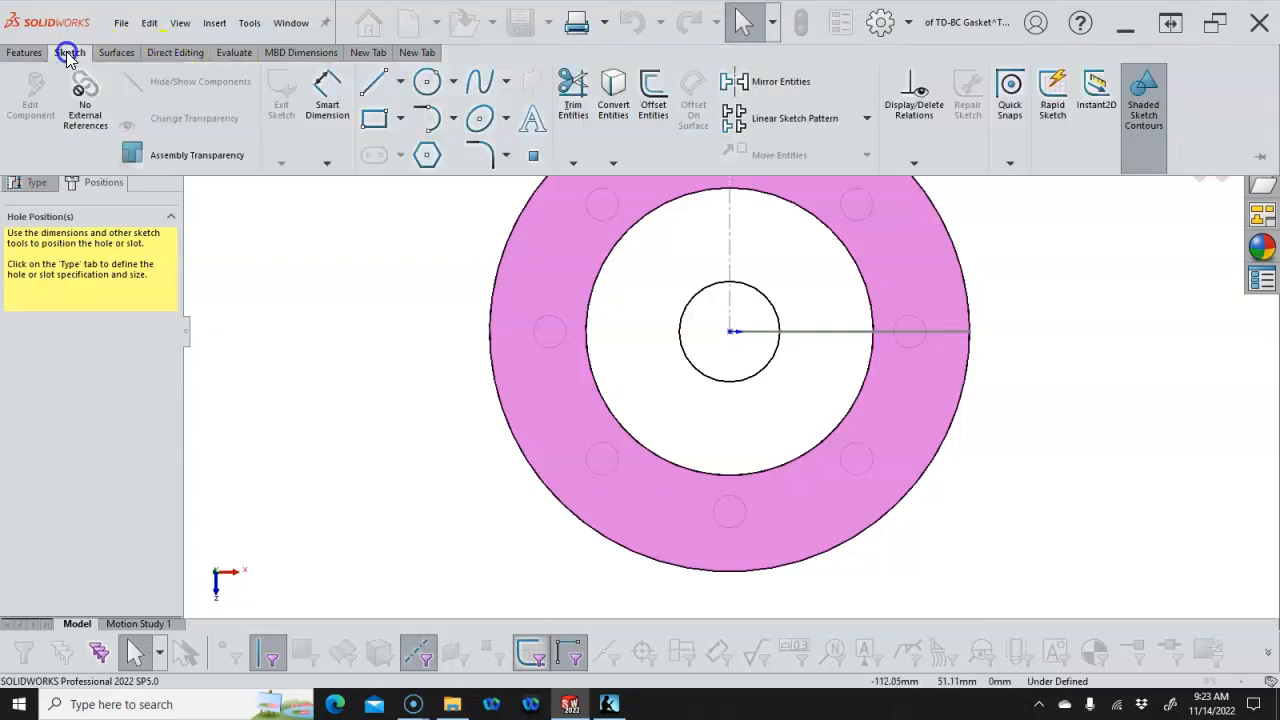
click(533, 155)
click(730, 151)
click(857, 204)
click(909, 332)
click(855, 461)
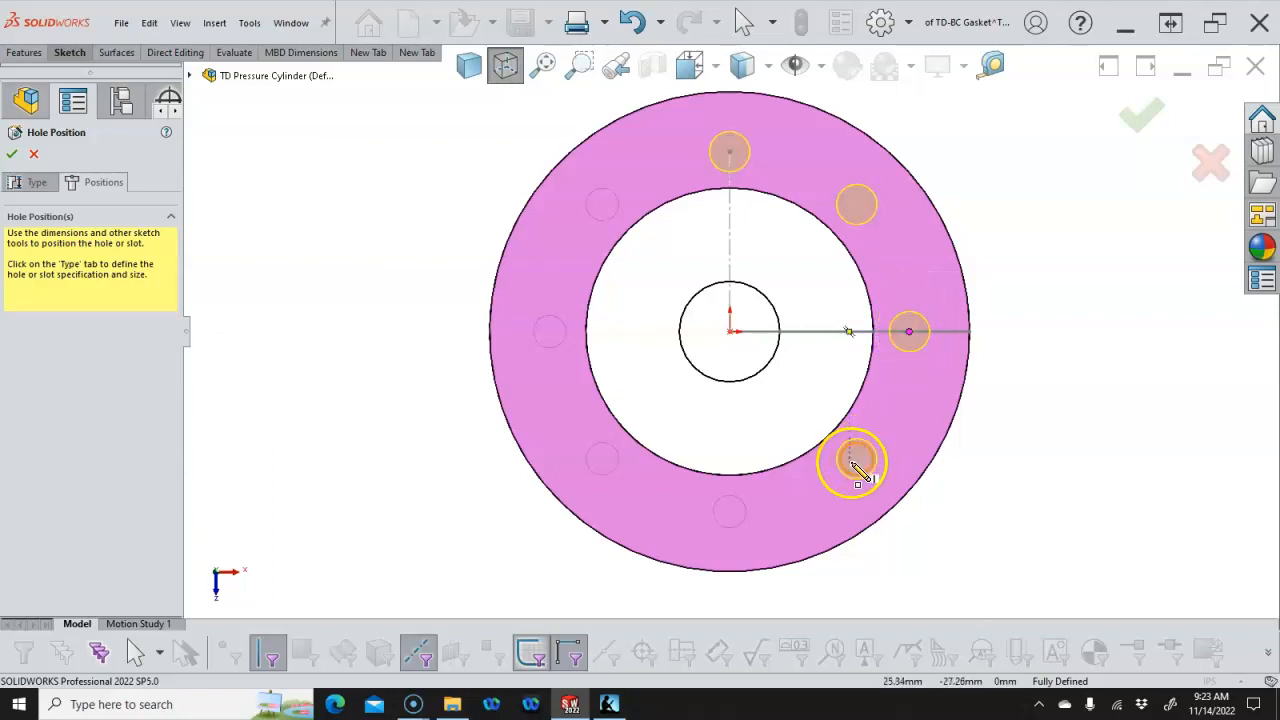
click(730, 514)
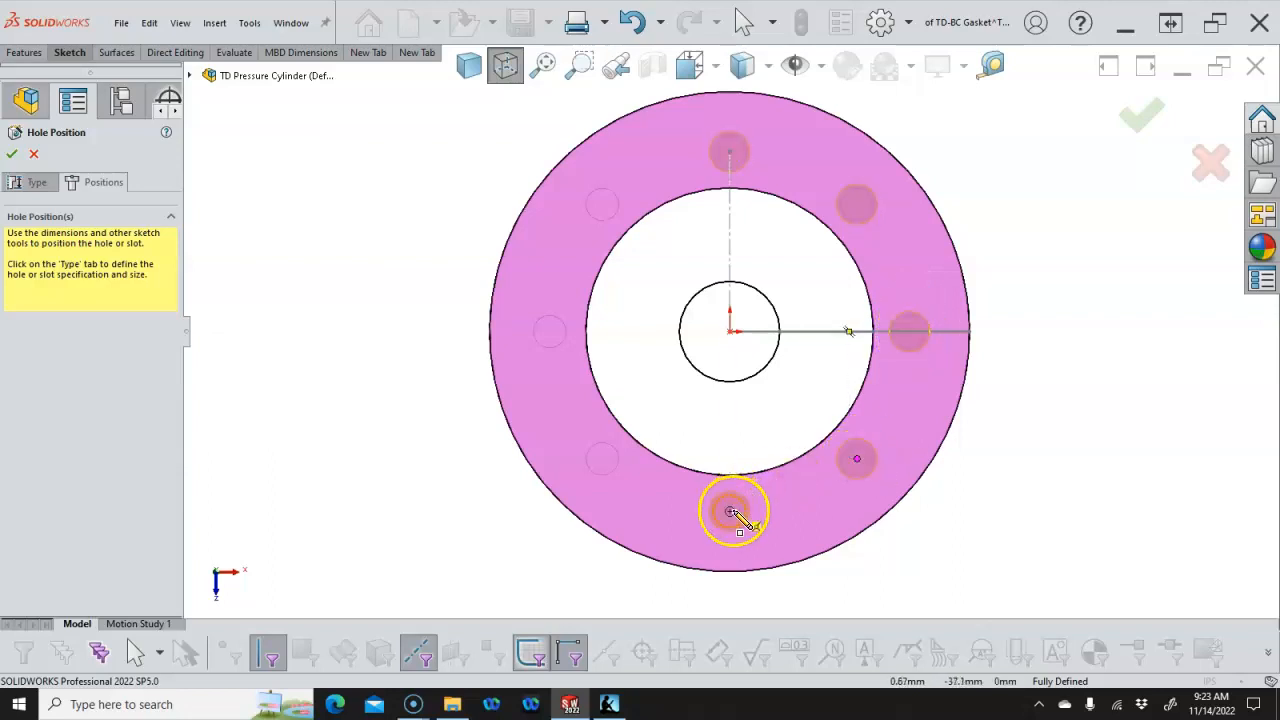
click(603, 460)
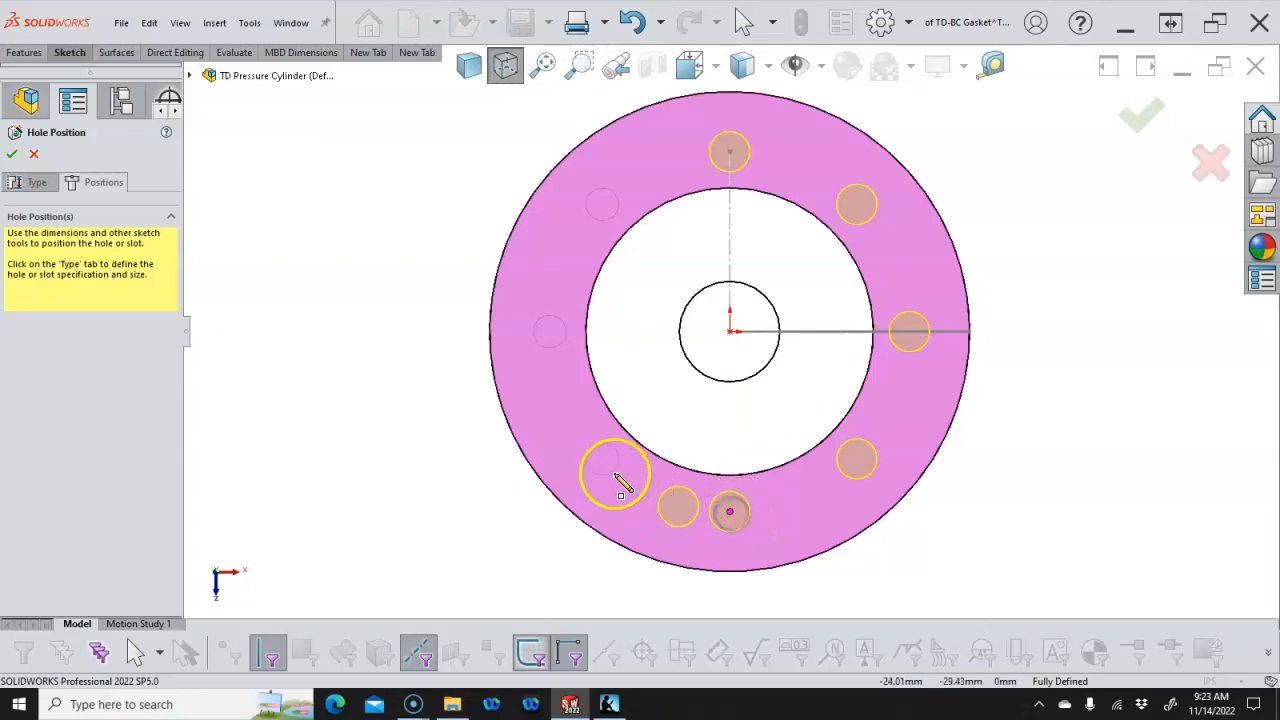
click(556, 345)
click(550, 332)
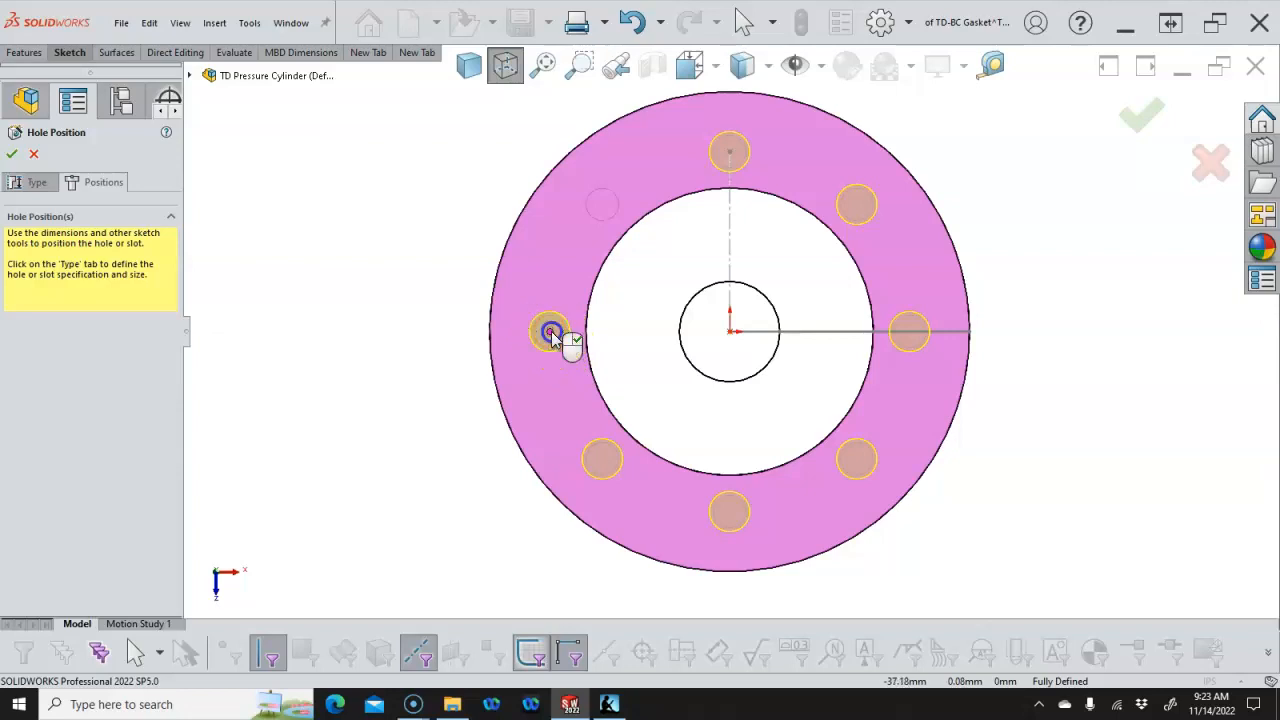
click(602, 205)
click(858, 202)
right_click(974, 220)
click(1008, 240)
click(1138, 108)
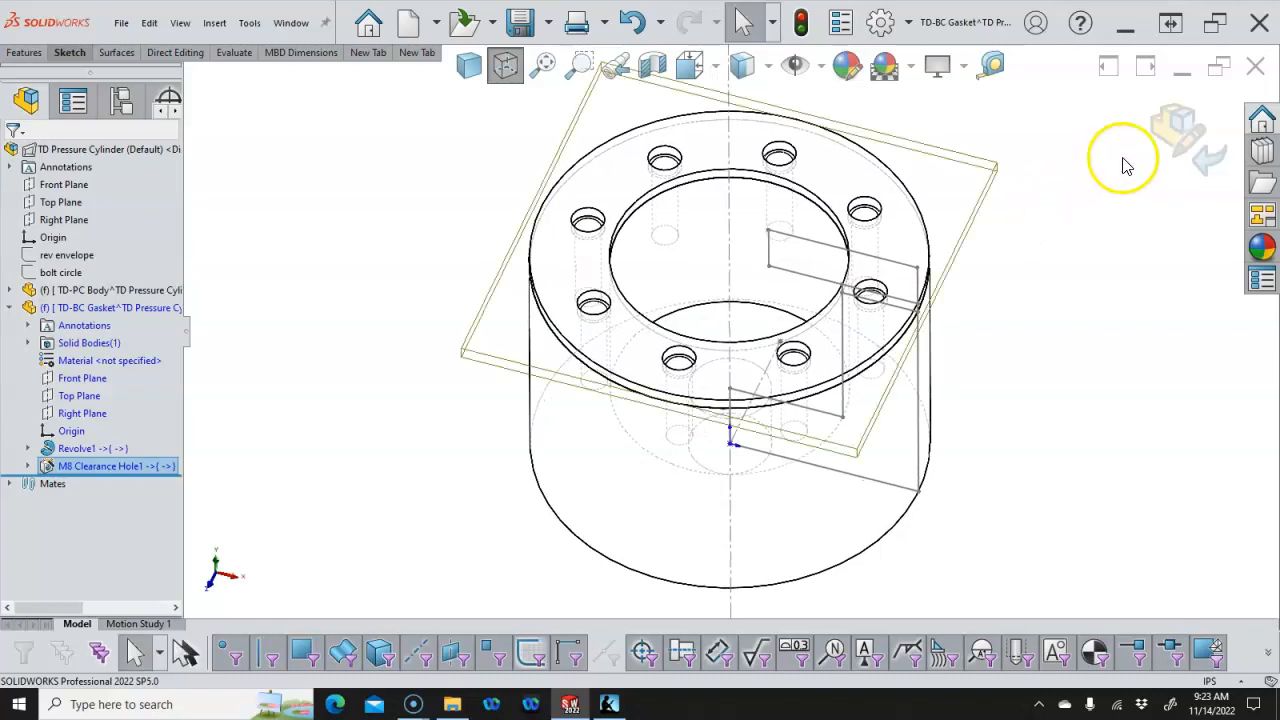
Return to editing the assembly and insert a new in-context part
click(1168, 148)
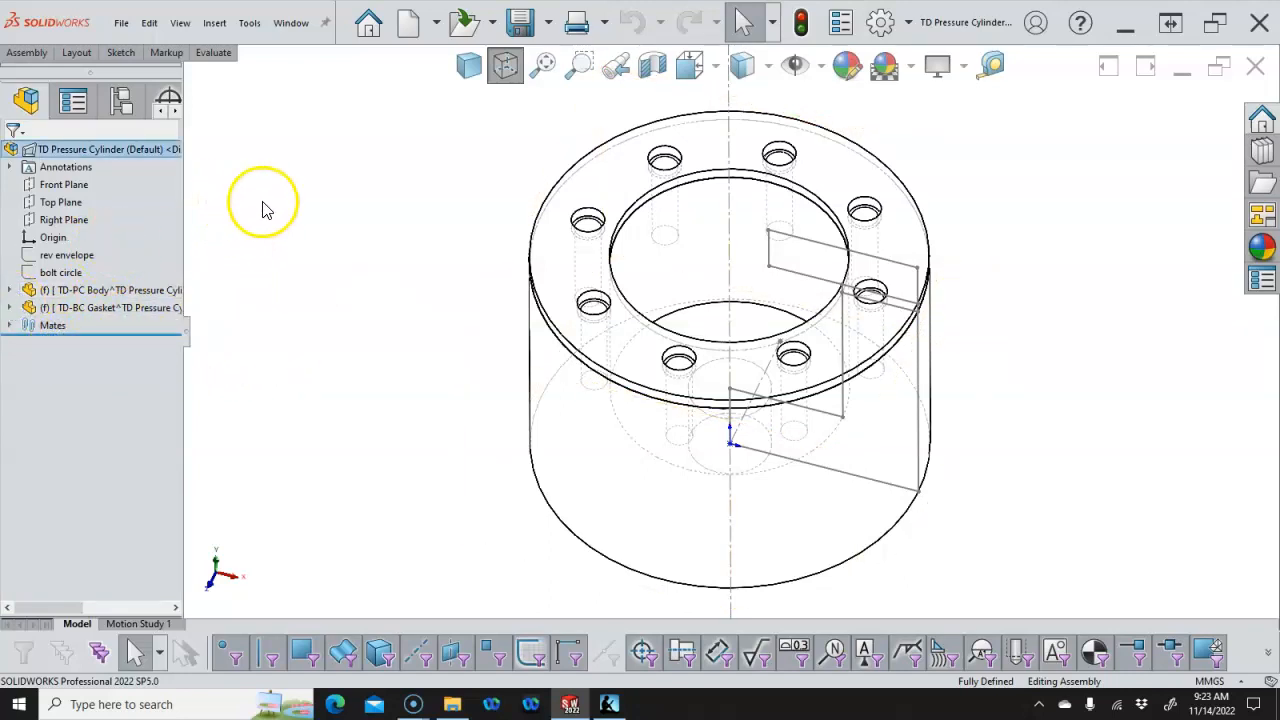
key(s)
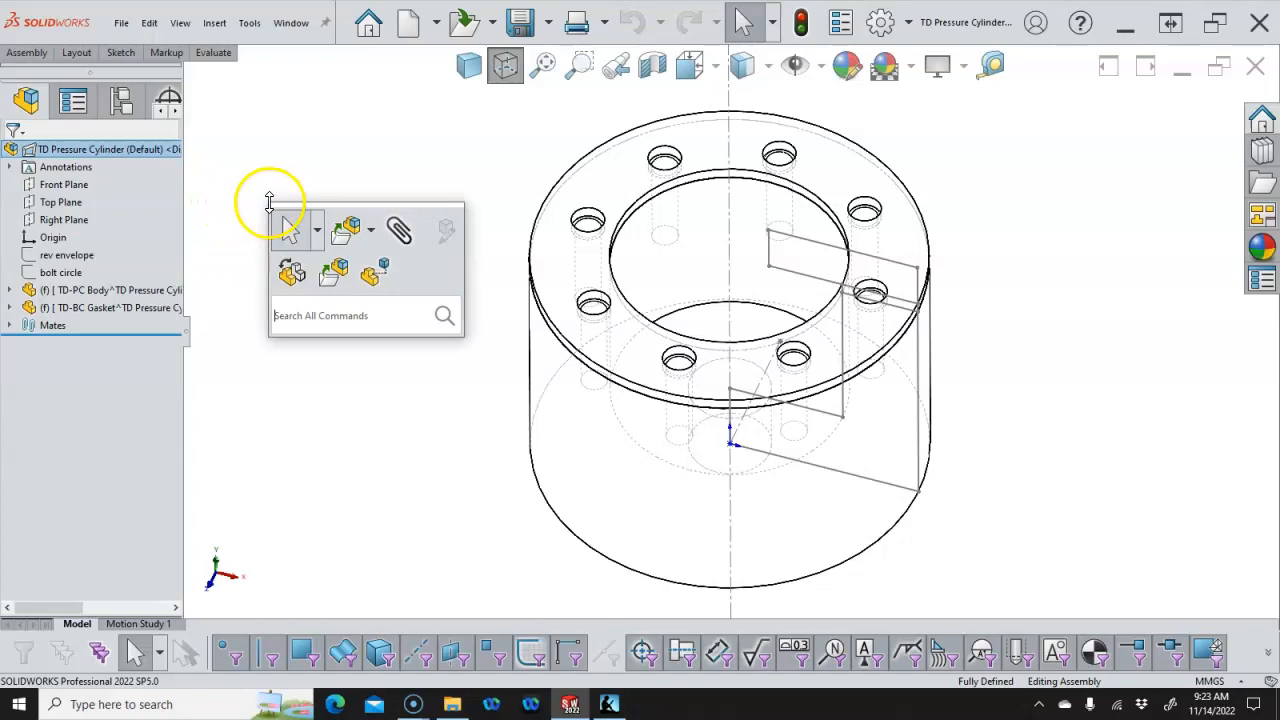
click(370, 231)
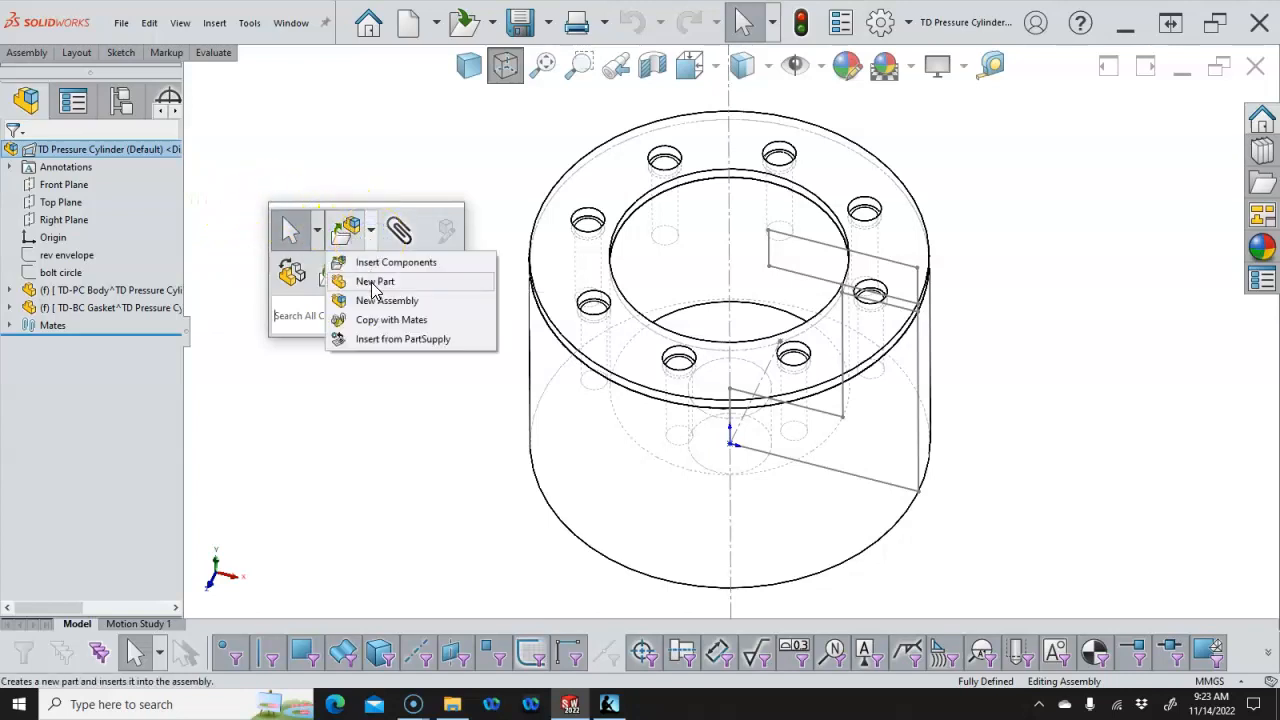
click(373, 282)
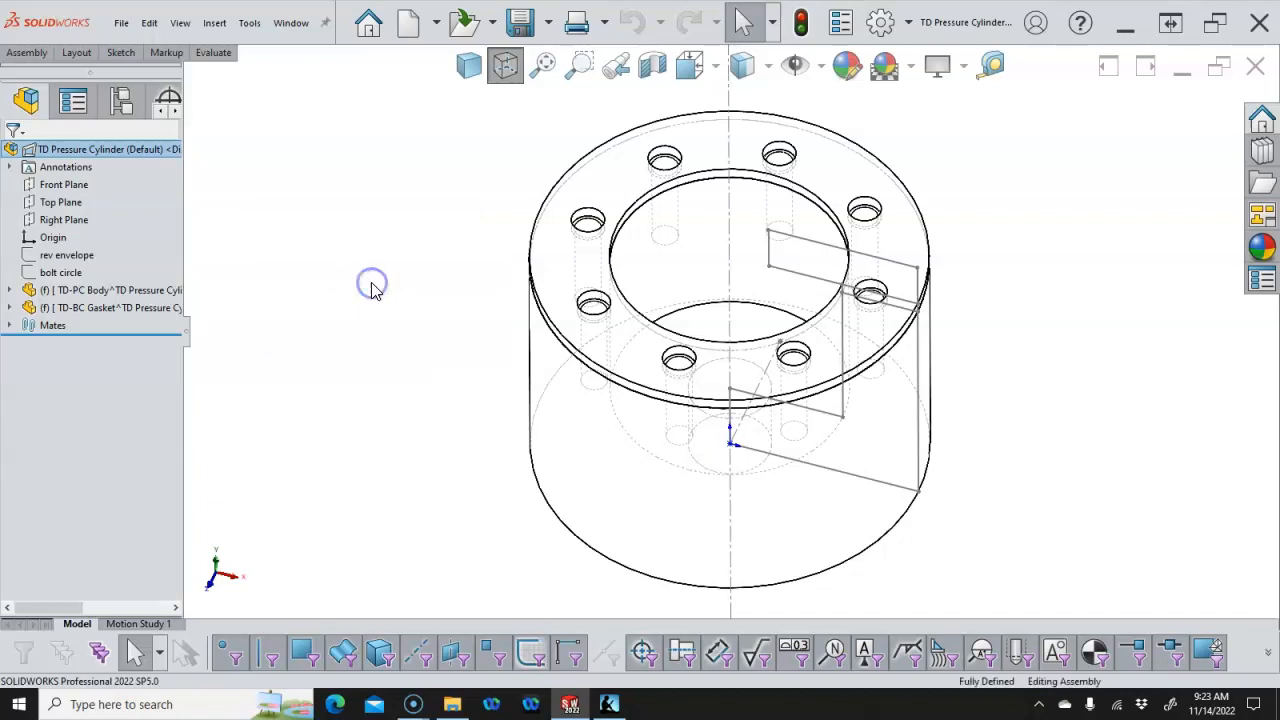
click(325, 243)
Rename the new part as TD-PC Lid
click(95, 326)
click(70, 326)
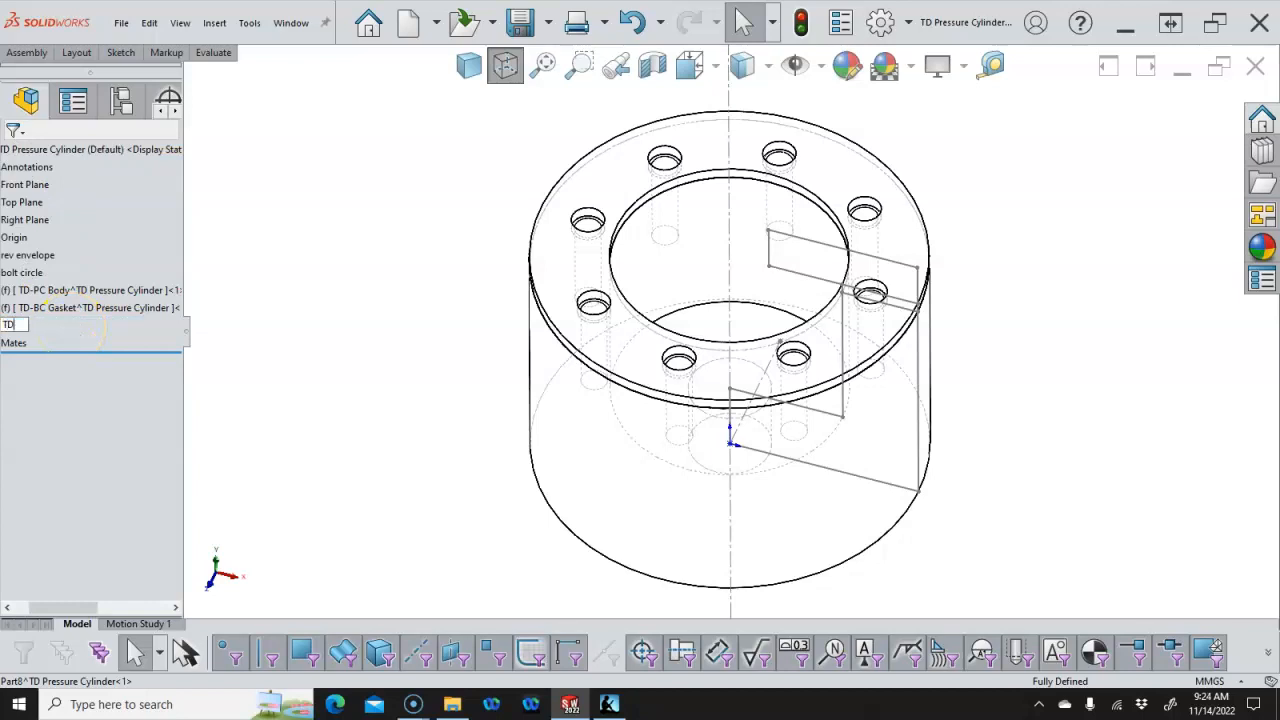
text(TD-PC Lid)
click(265, 312)
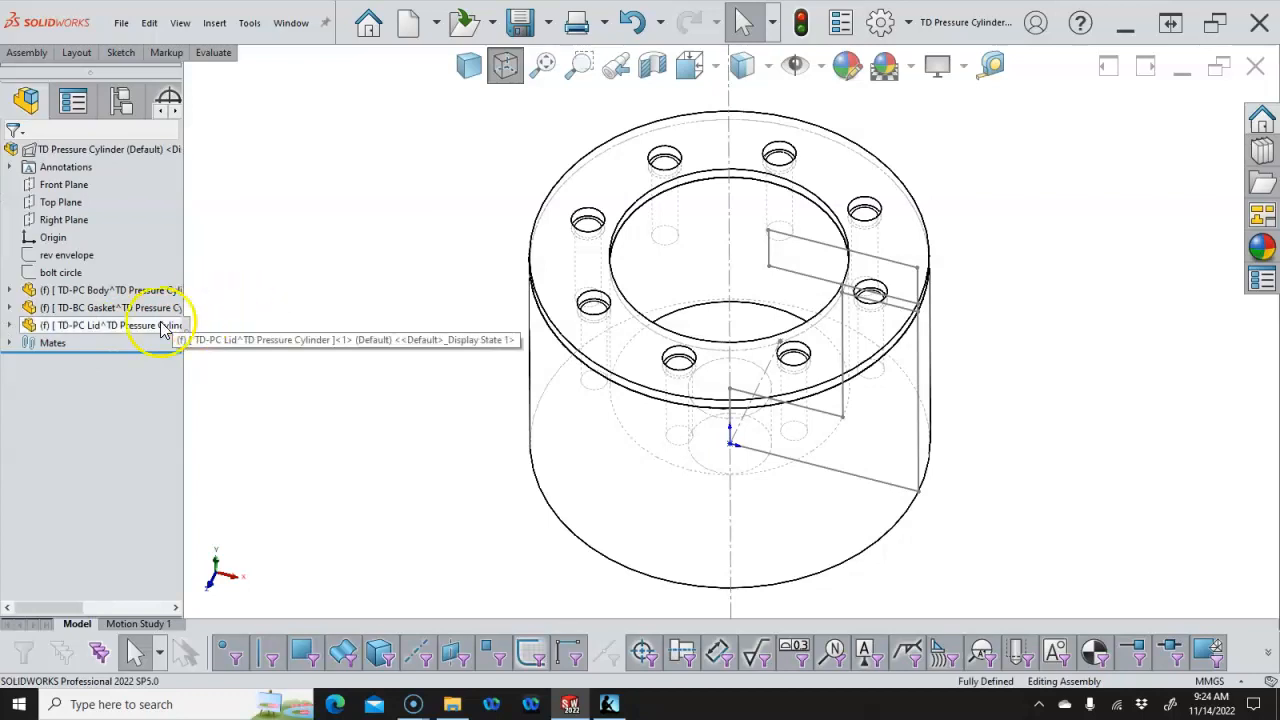
Edit the TD-PC Lid part in place and start a sketch on its Front Plane
right_click(132, 330)
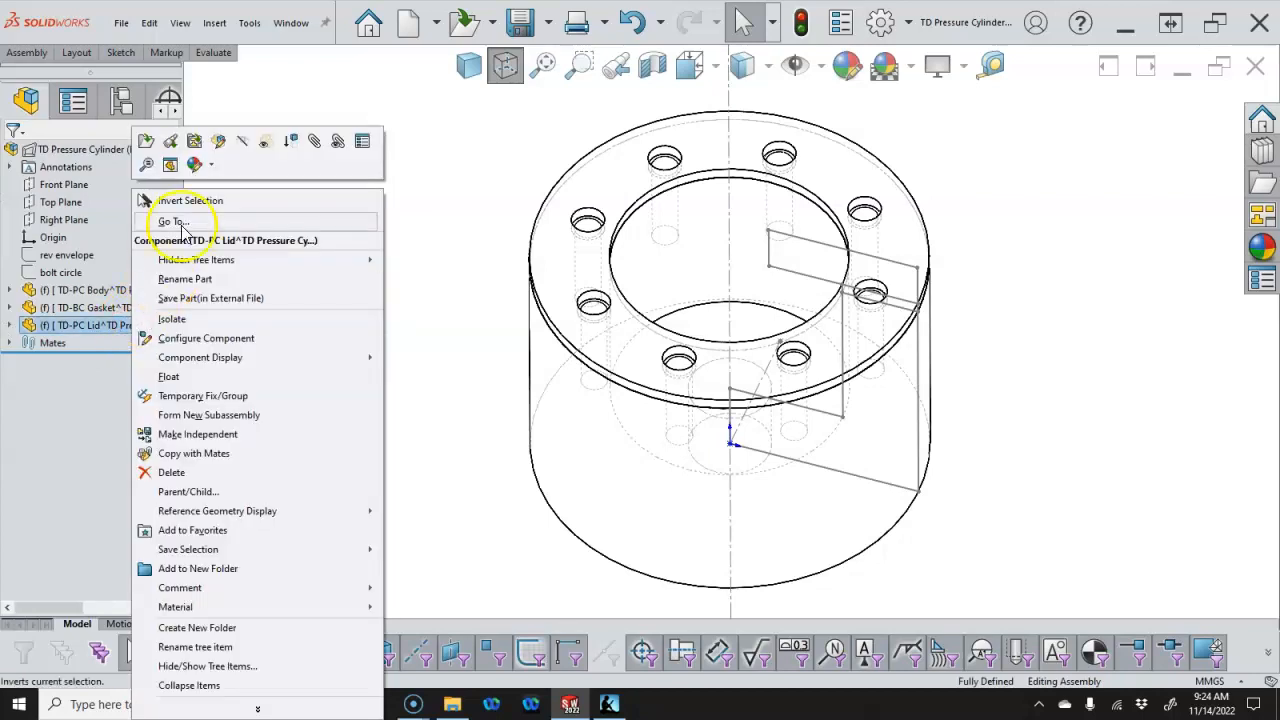
click(212, 136)
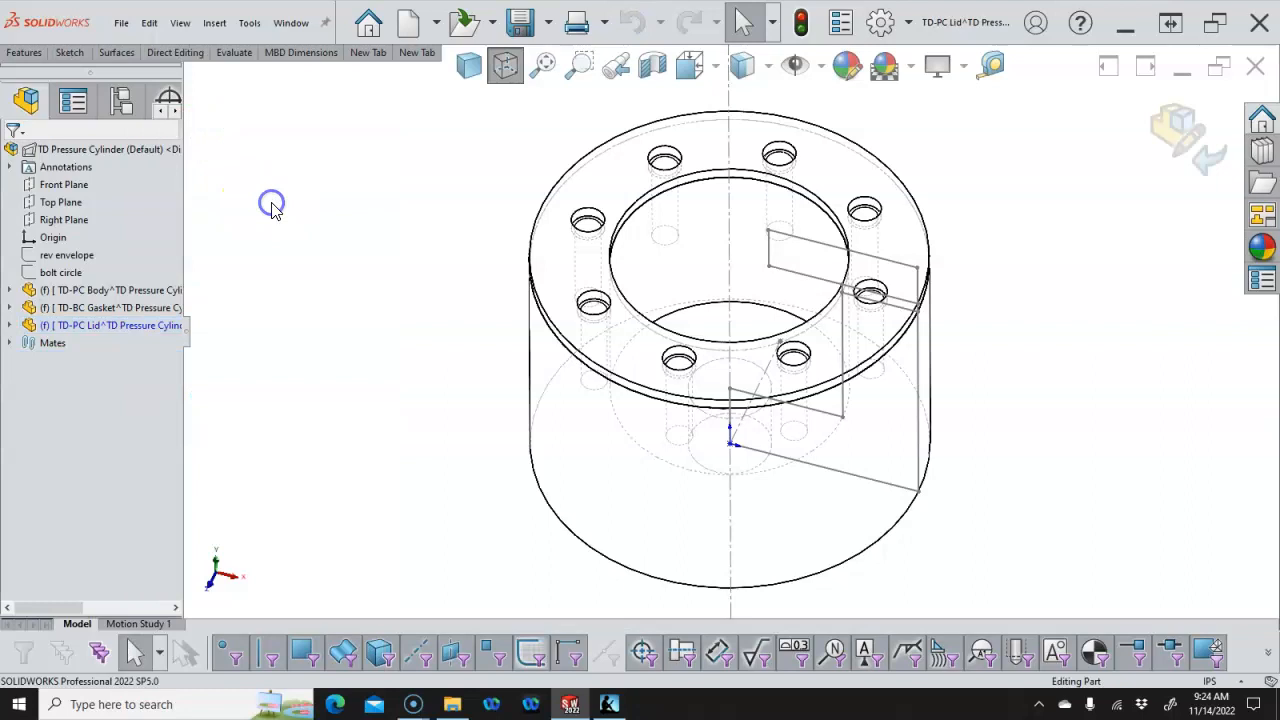
key(ctrl+1)
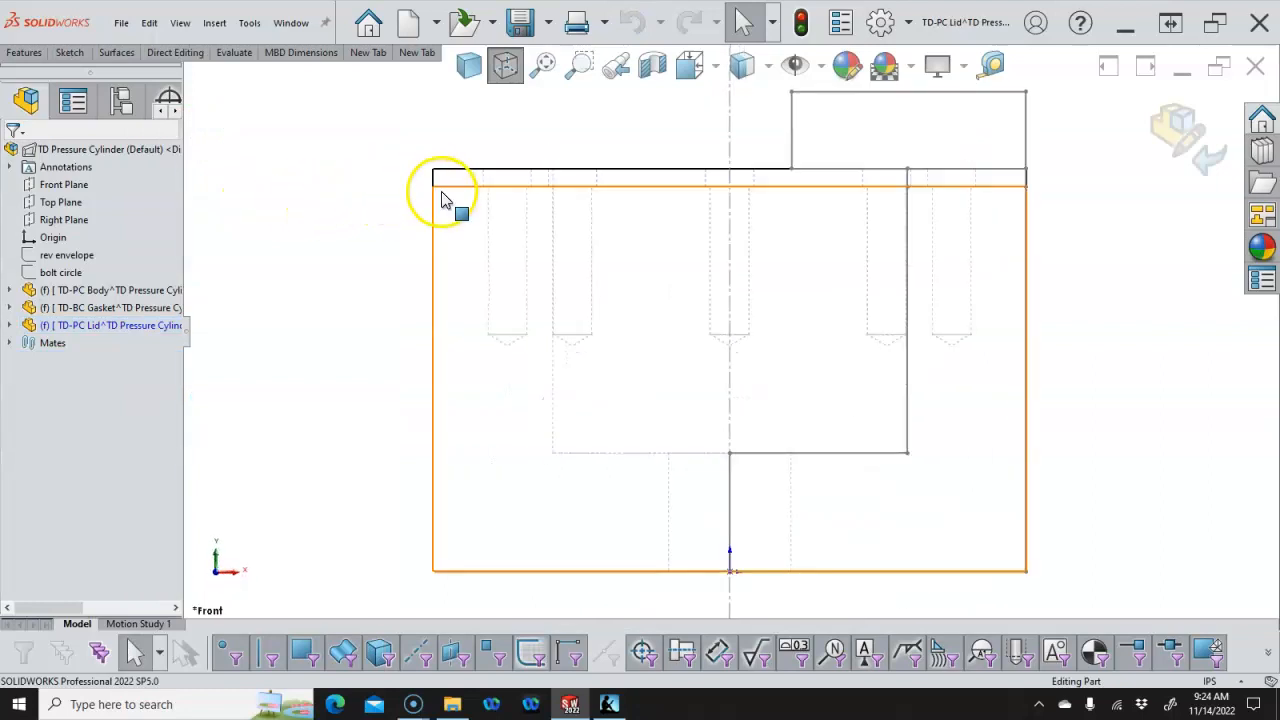
scroll(828, 240, down, 1)
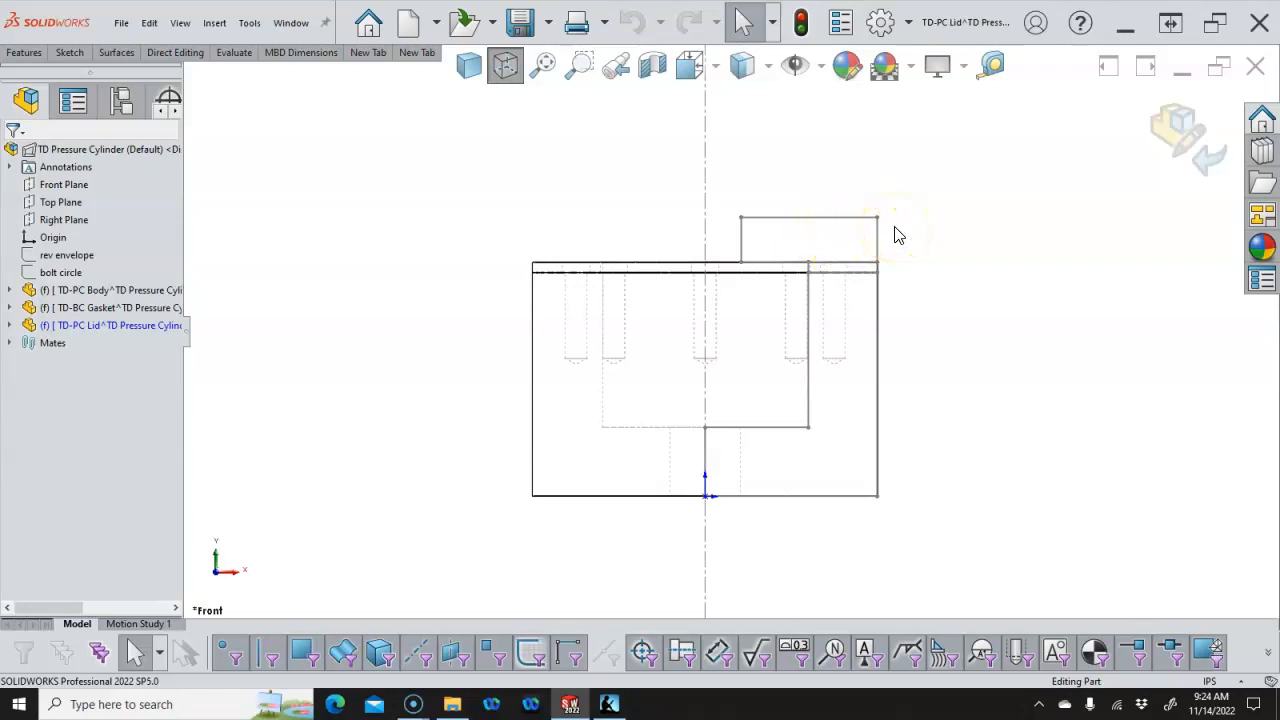
key(s)
click(9, 325)
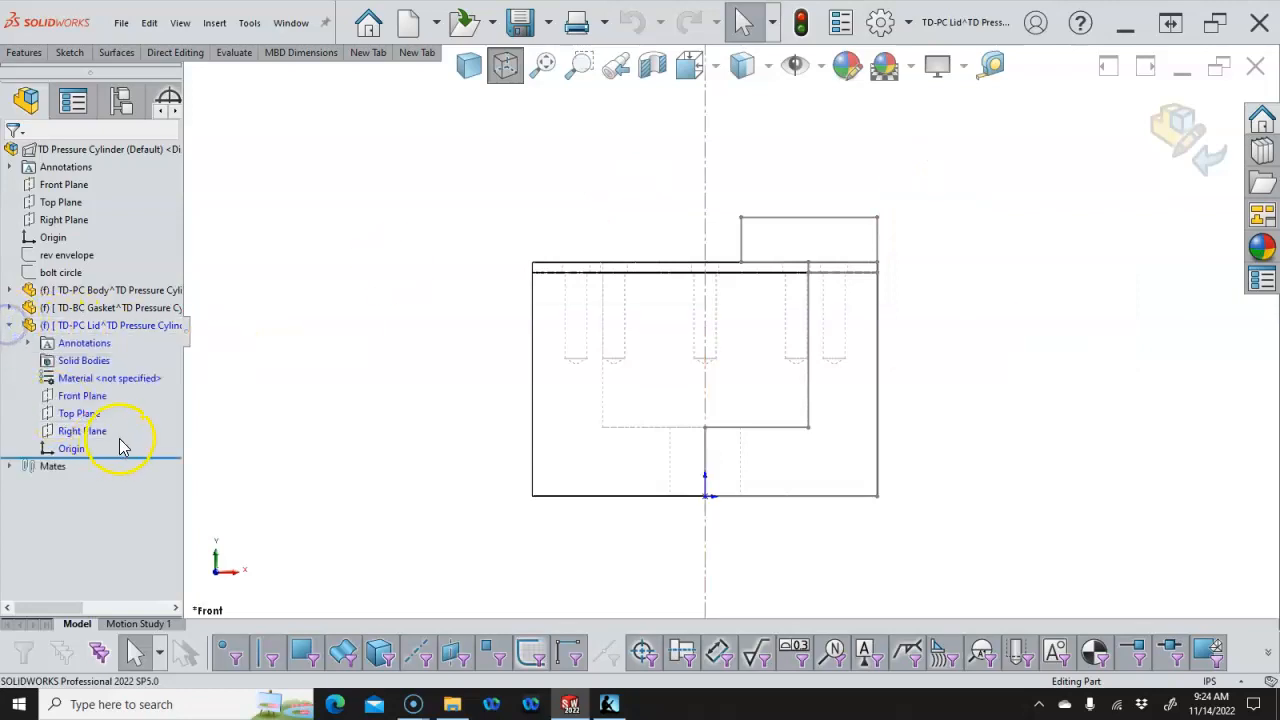
right_click(88, 396)
click(103, 372)
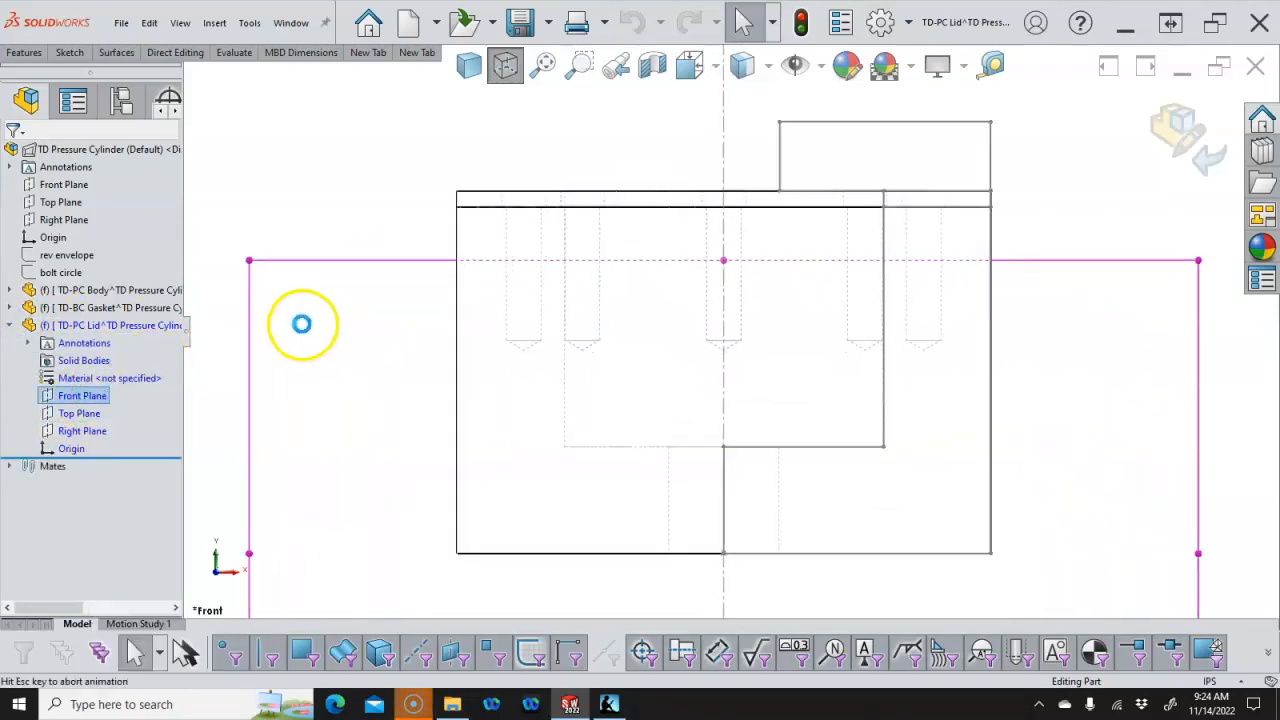
Sketch a corner rectangle over the layout's lid outline, from its upper inner corner to its lower outer corner
key(s)
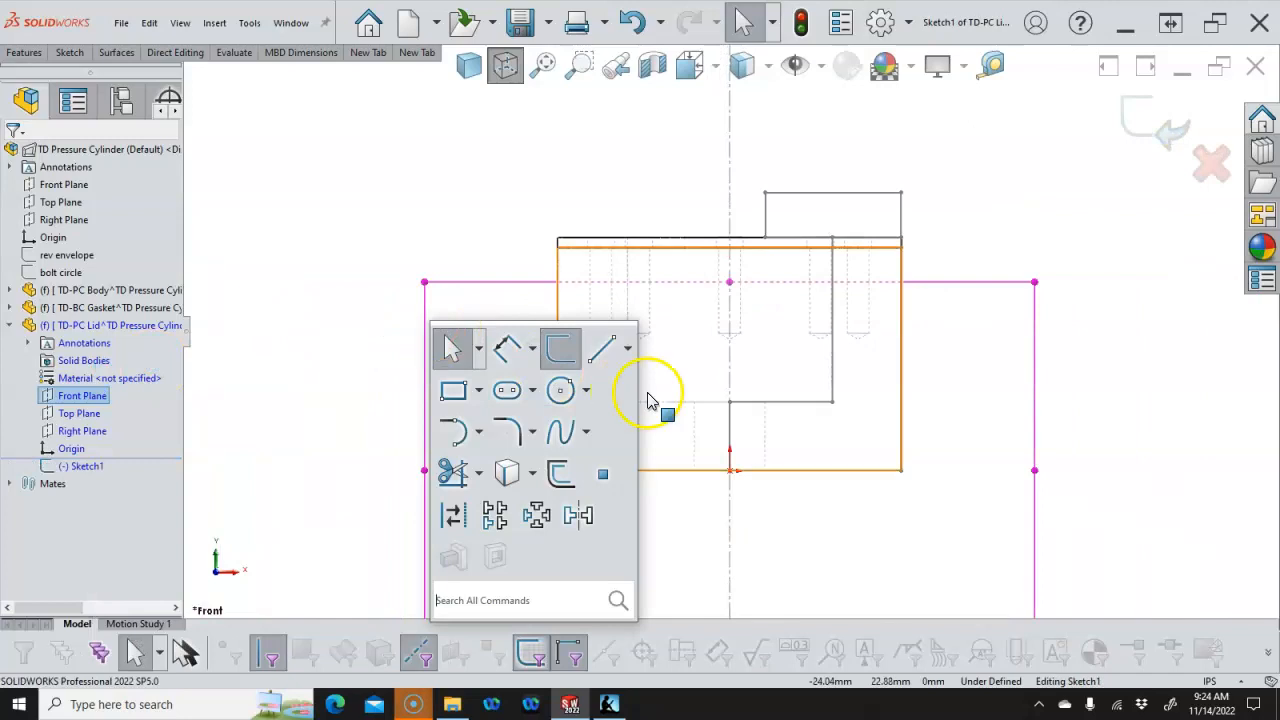
click(453, 390)
click(765, 193)
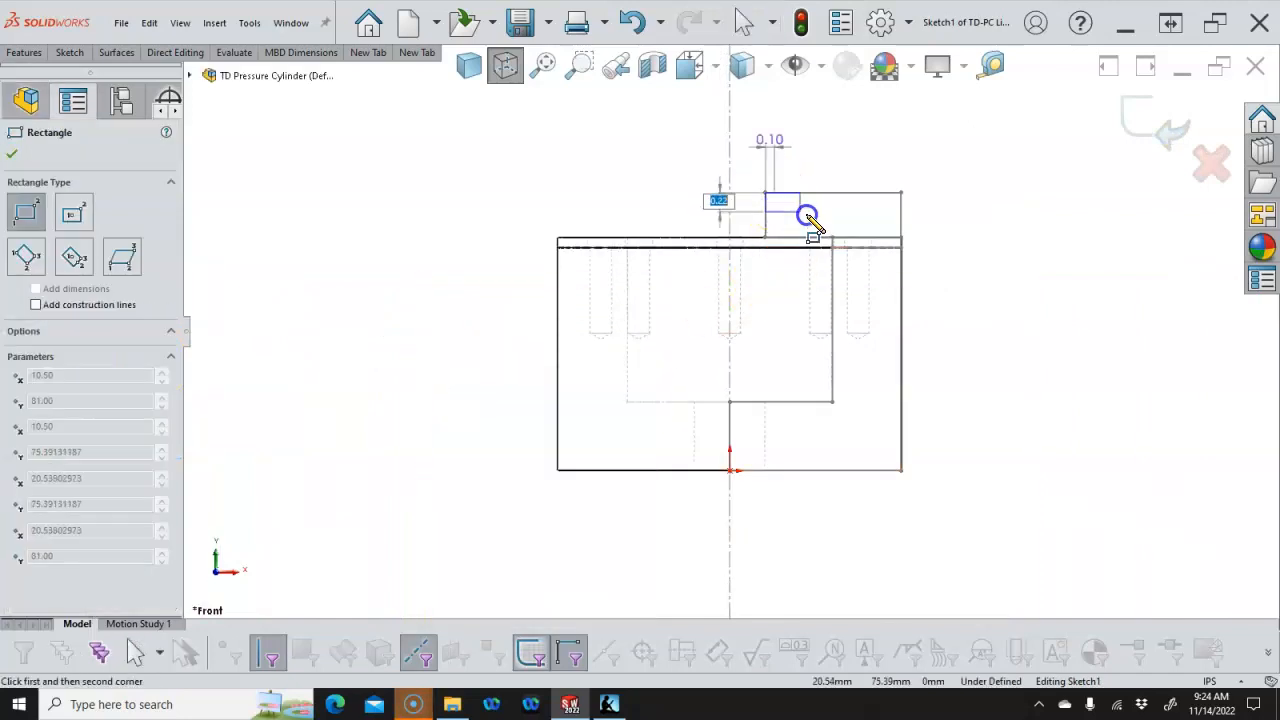
click(900, 237)
right_click(960, 245)
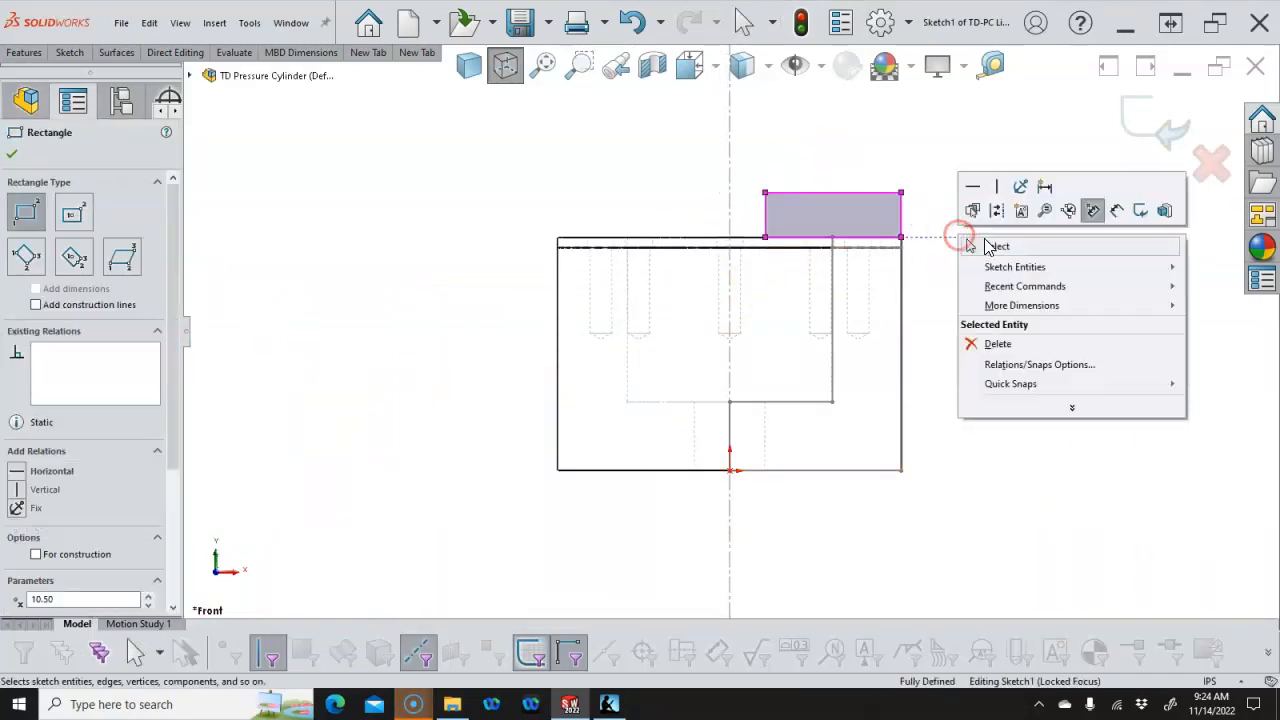
click(986, 243)
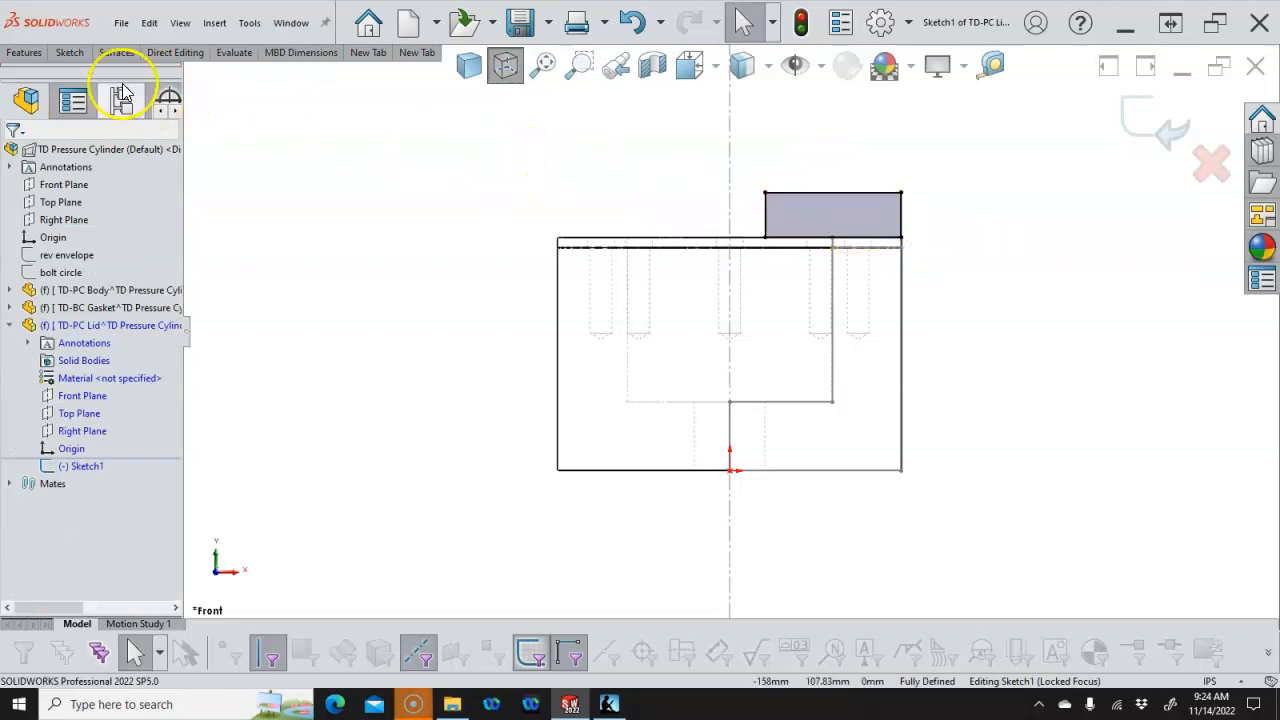
click(28, 52)
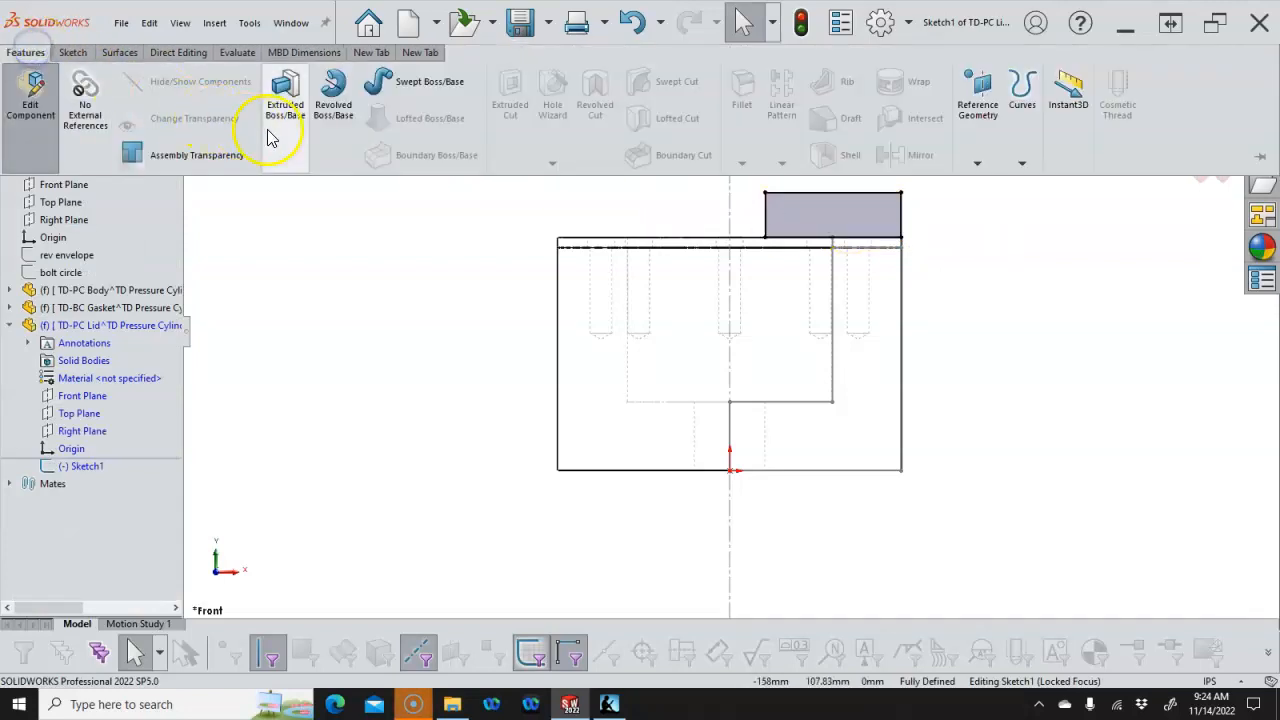
click(336, 103)
click(70, 197)
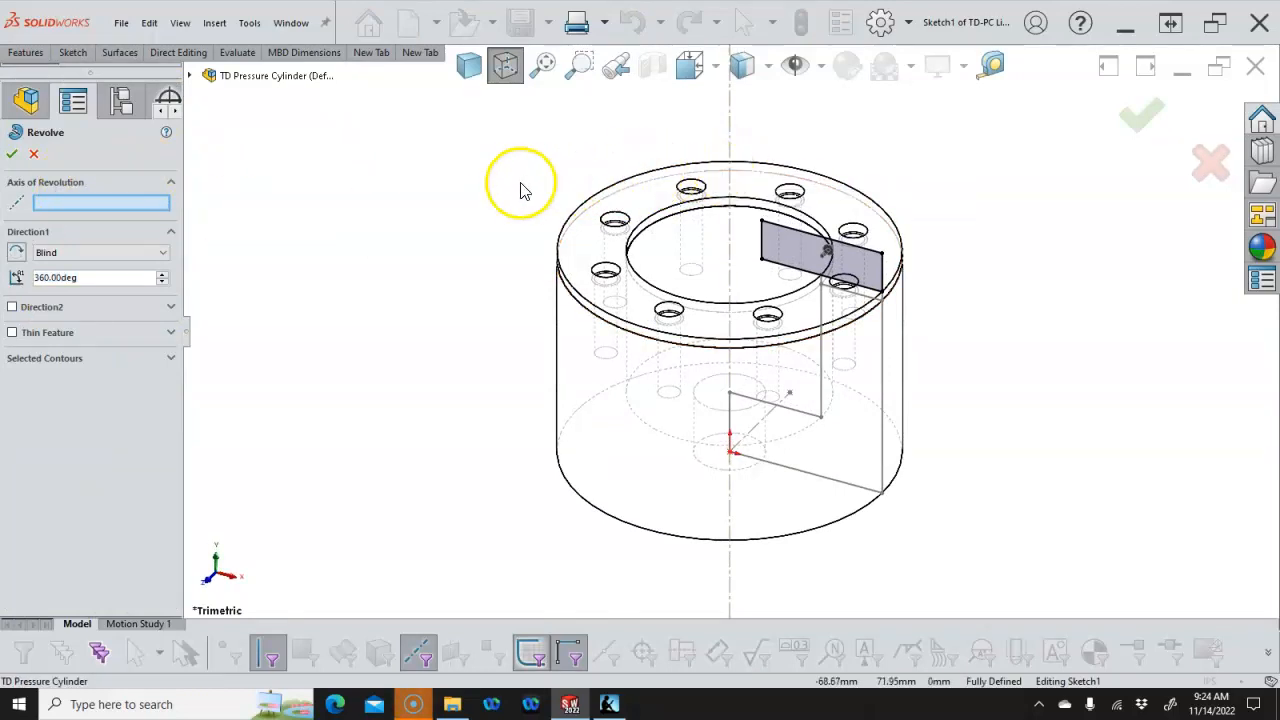
click(34, 157)
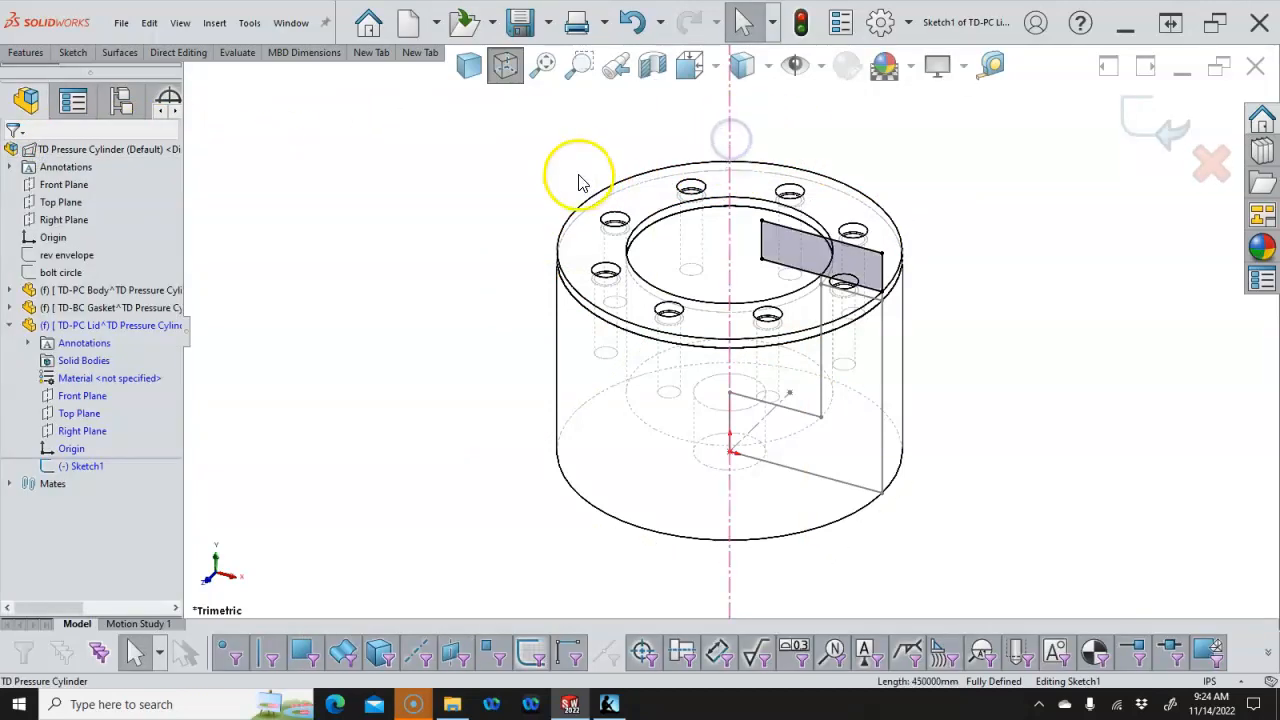
Convert the layout's vertical centerline into the lid sketch and make it construction geometry
key(s)
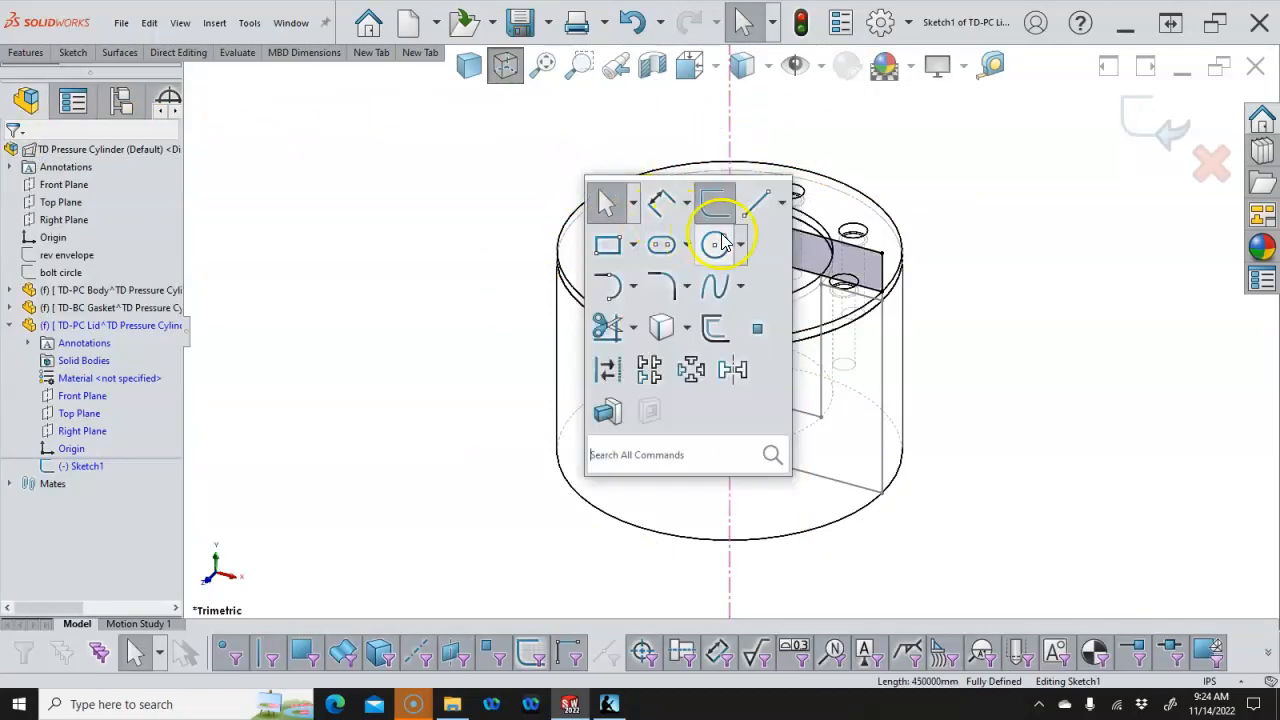
click(662, 326)
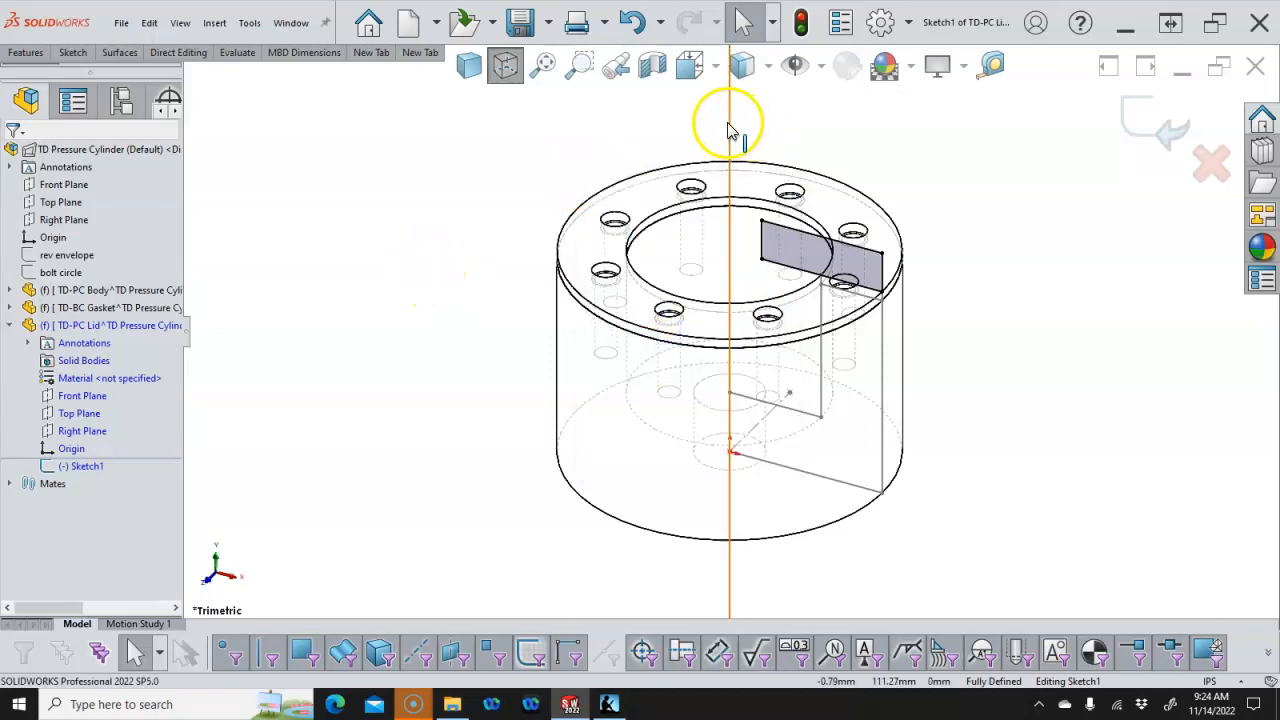
click(730, 122)
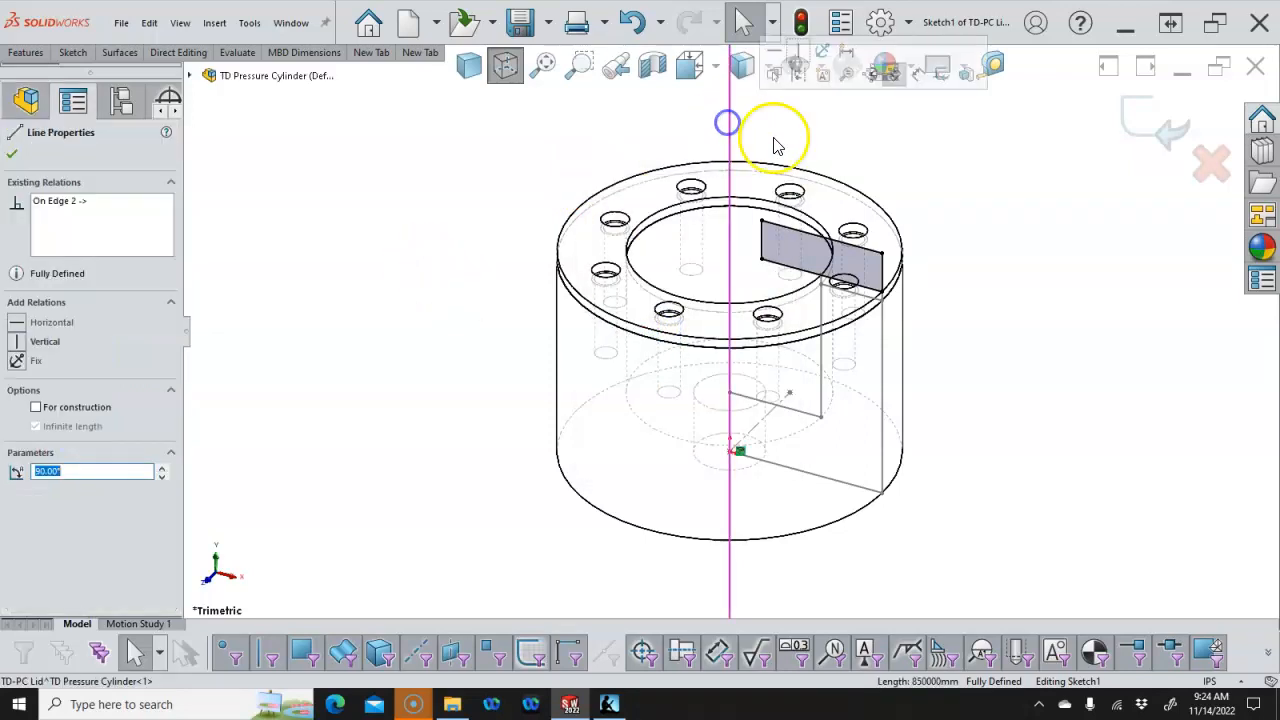
click(800, 80)
click(886, 138)
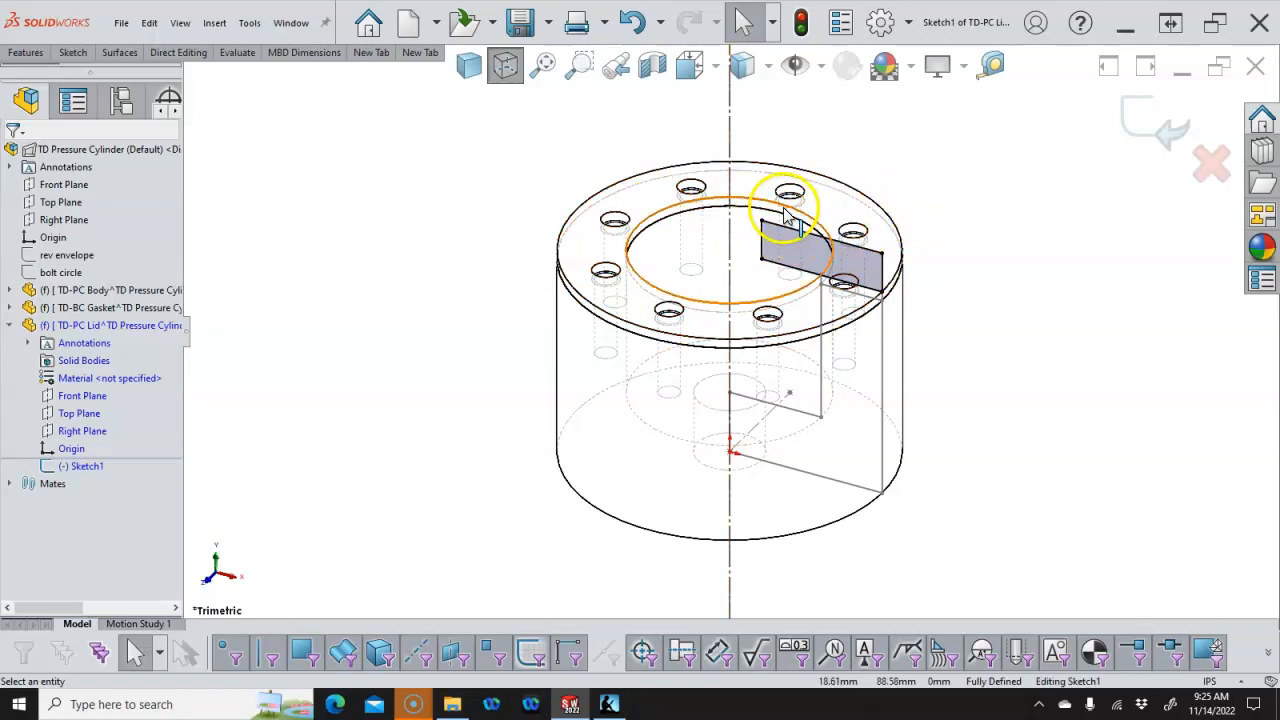
Revolve the lid profile 360° about the converted centerline
click(30, 52)
click(330, 108)
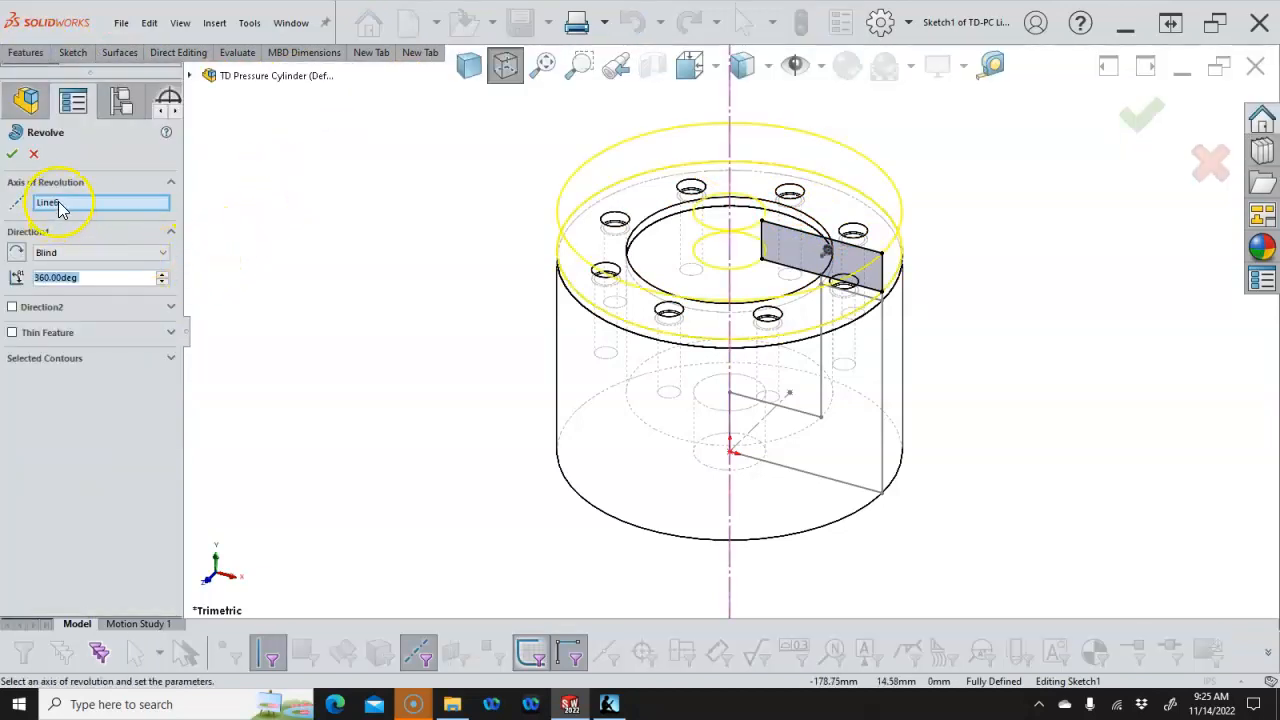
click(12, 156)
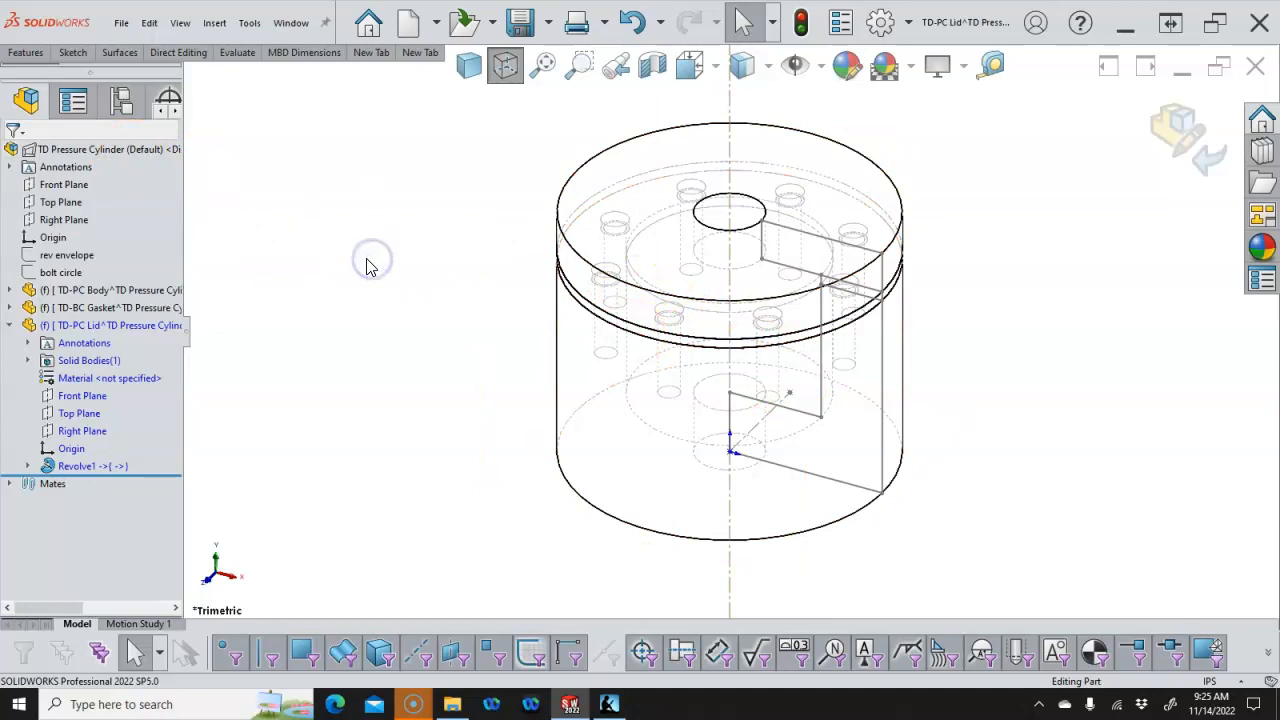
Add an M8 close-fit screw clearance hole with Up To Next depth on the lid's top face, positioned at the layout's bolt circle point
click(778, 155)
key(s)
click(986, 277)
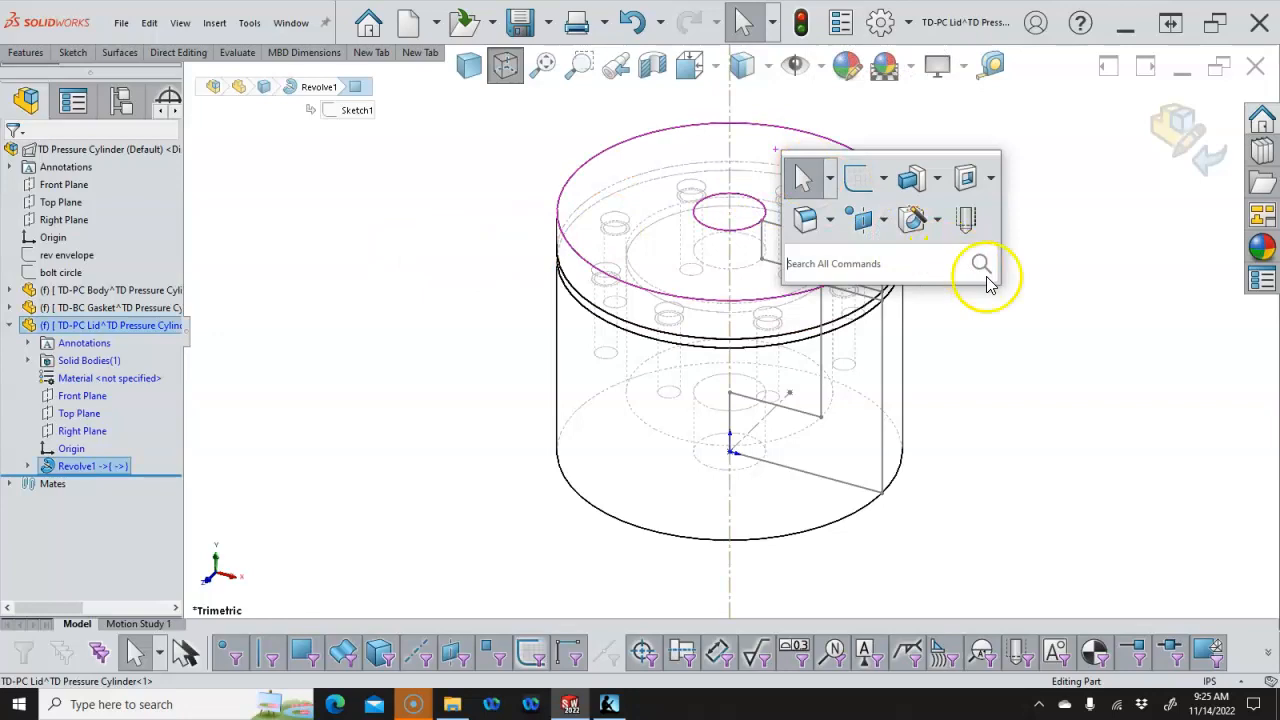
click(914, 222)
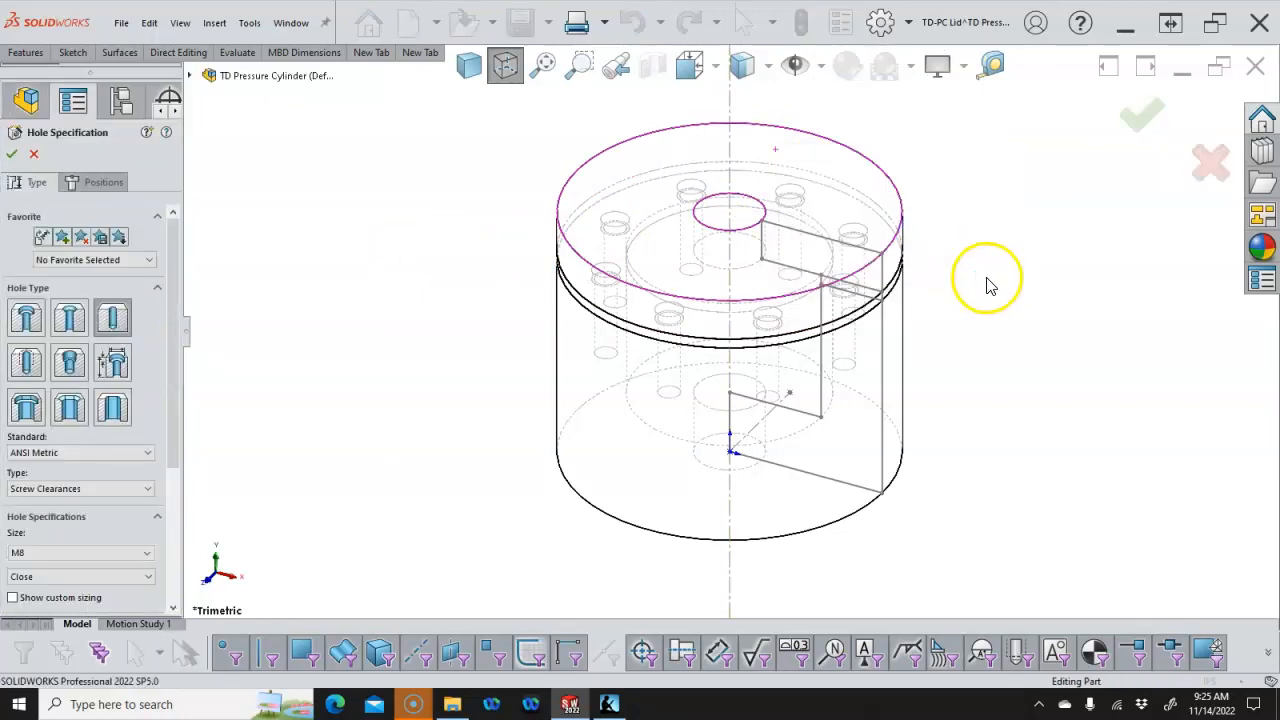
scroll(977, 273, up, 2)
middle_drag(960, 261, 951, 337)
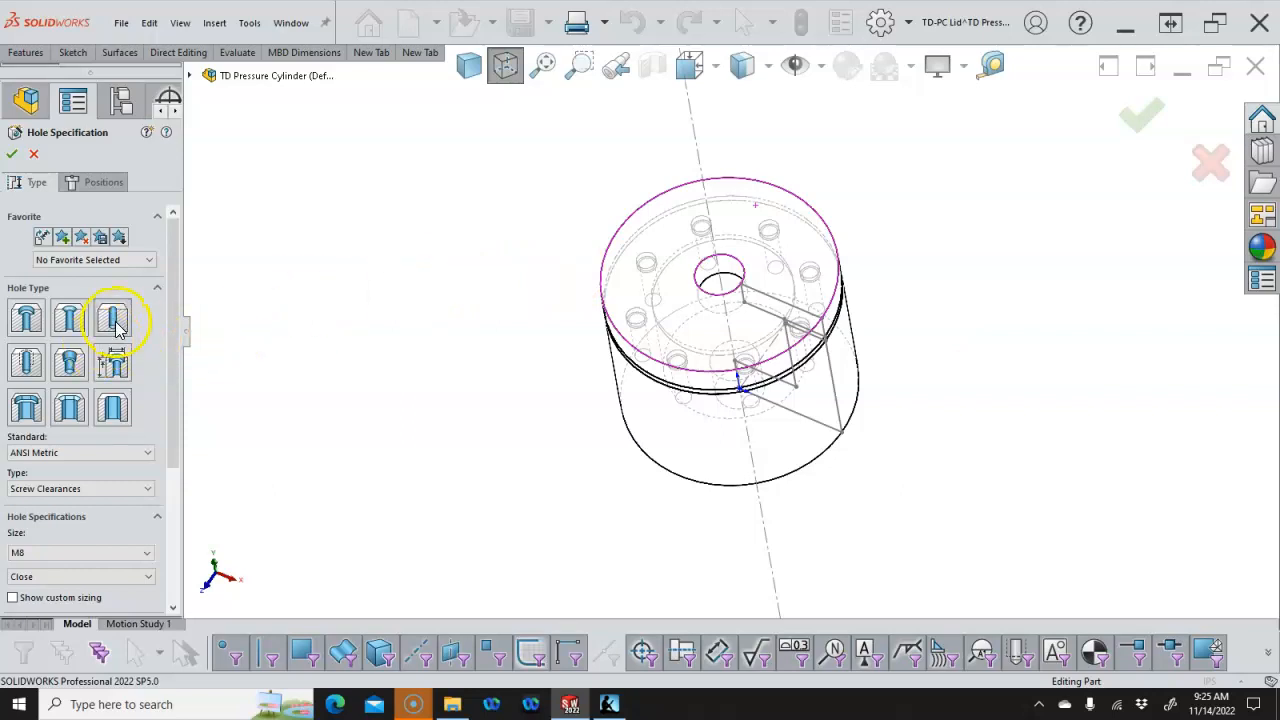
drag(178, 429, 177, 522)
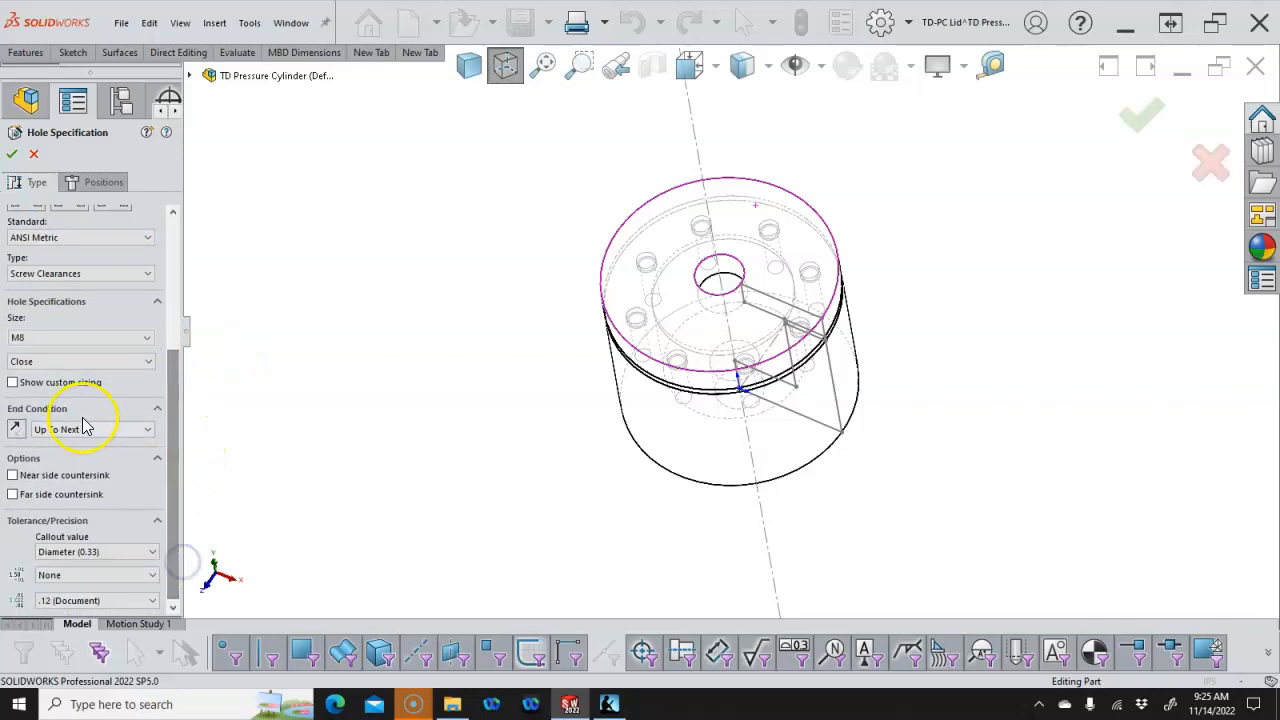
click(92, 176)
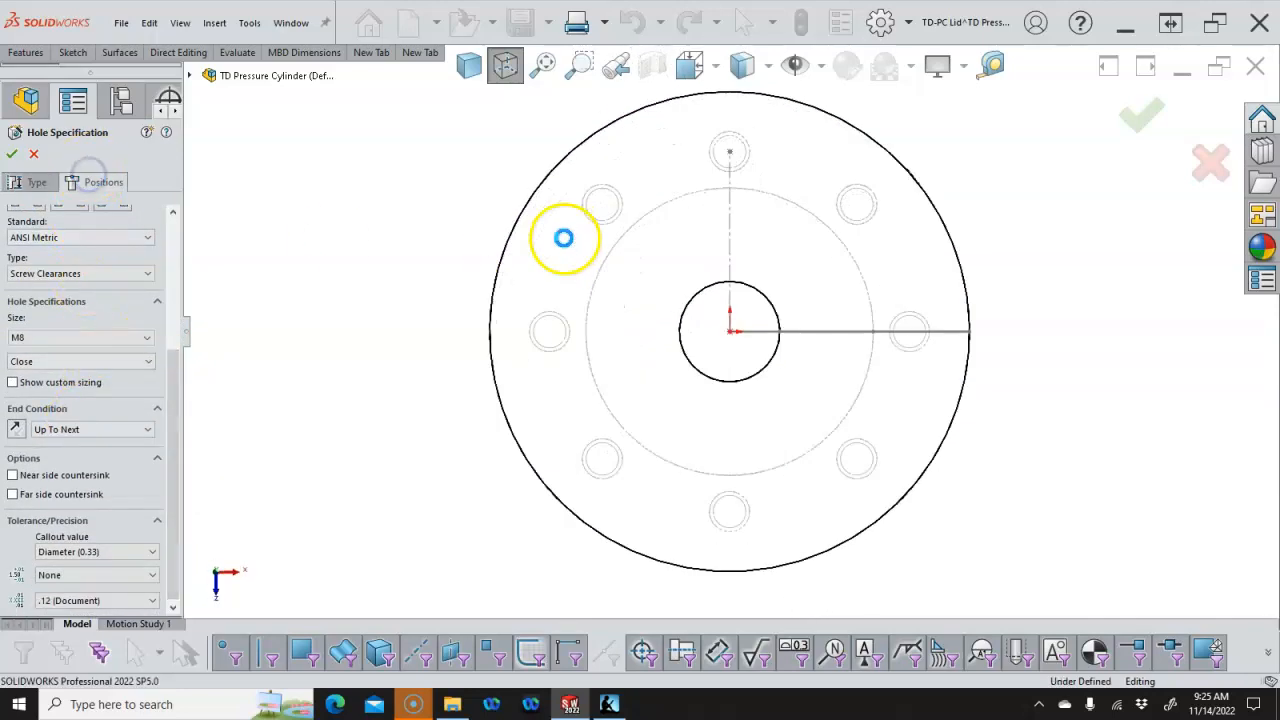
click(731, 152)
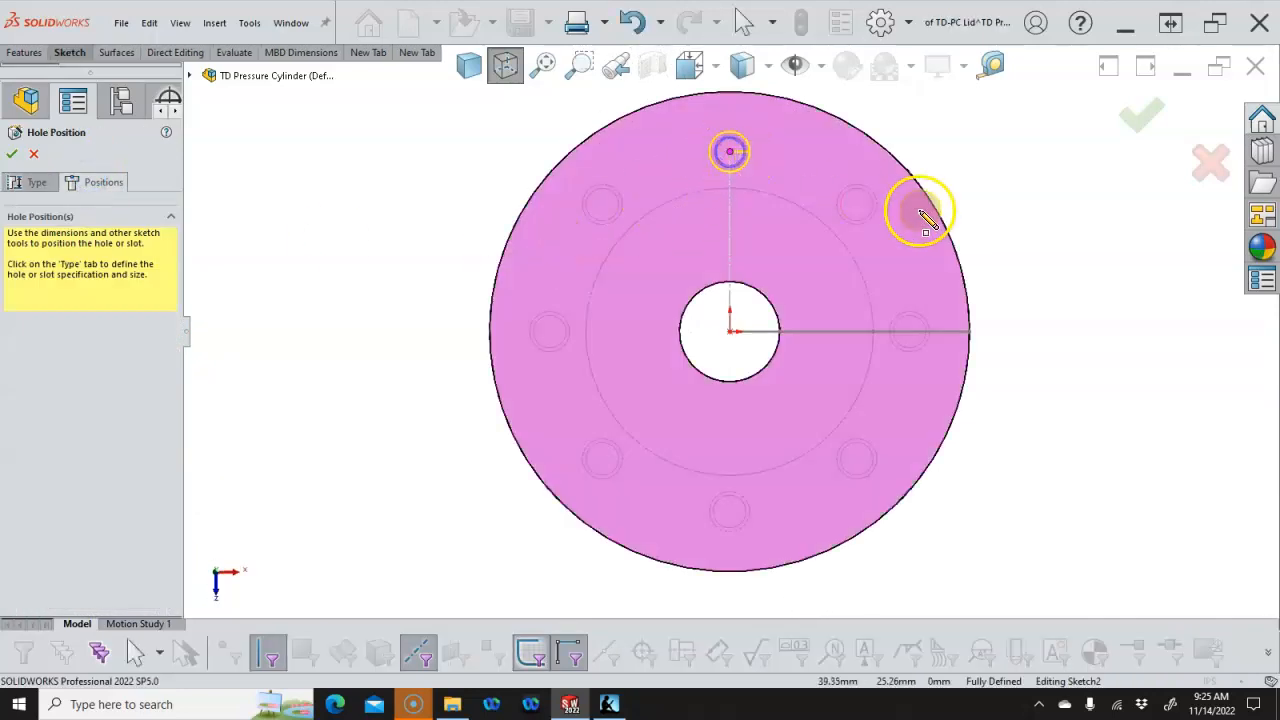
right_click(1021, 175)
click(1053, 186)
click(1140, 118)
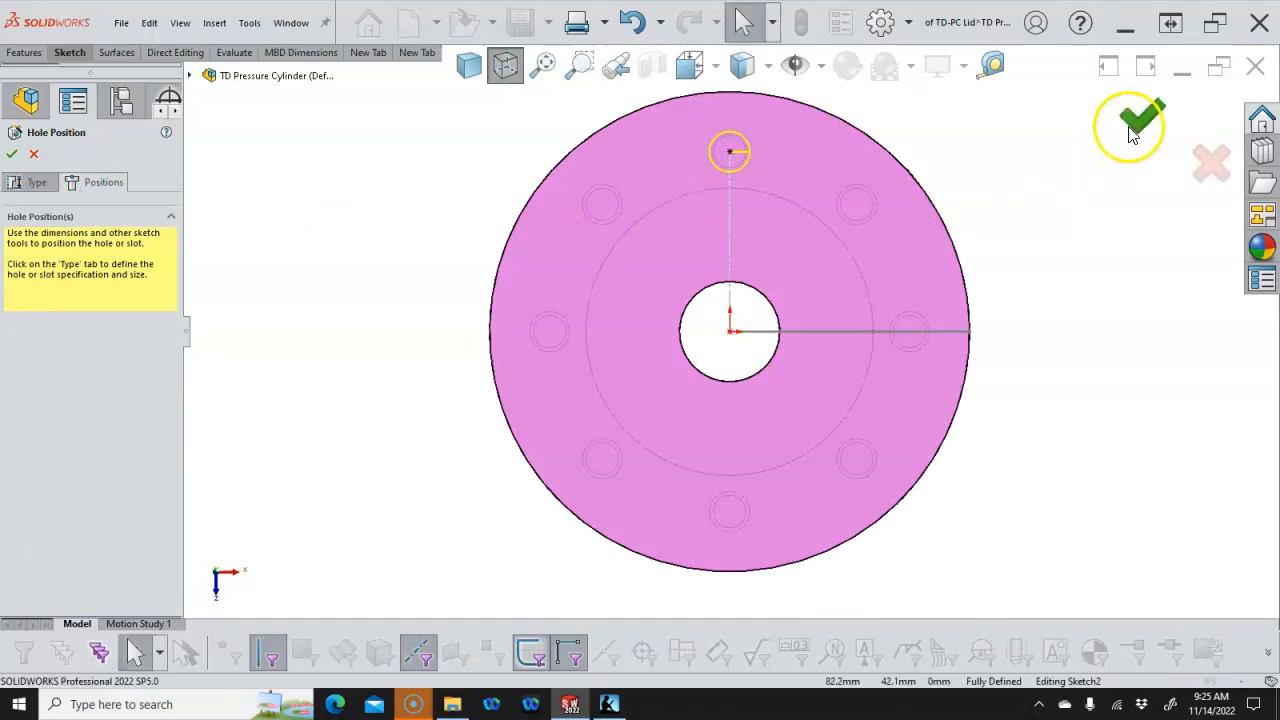
Start a circular pattern of the lid's M8 clearance hole, using the cylindrical face of the center bore as its axis
middle_drag(970, 238, 914, 151)
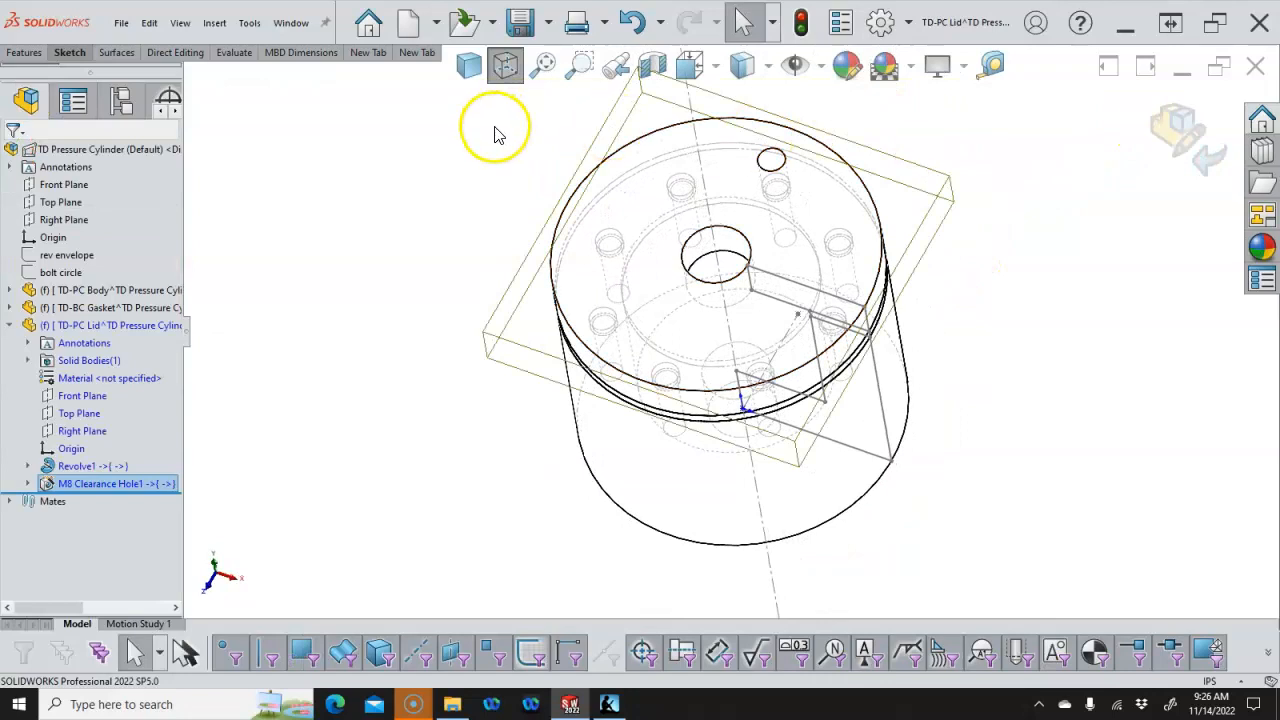
middle_drag(491, 131, 503, 106)
click(25, 53)
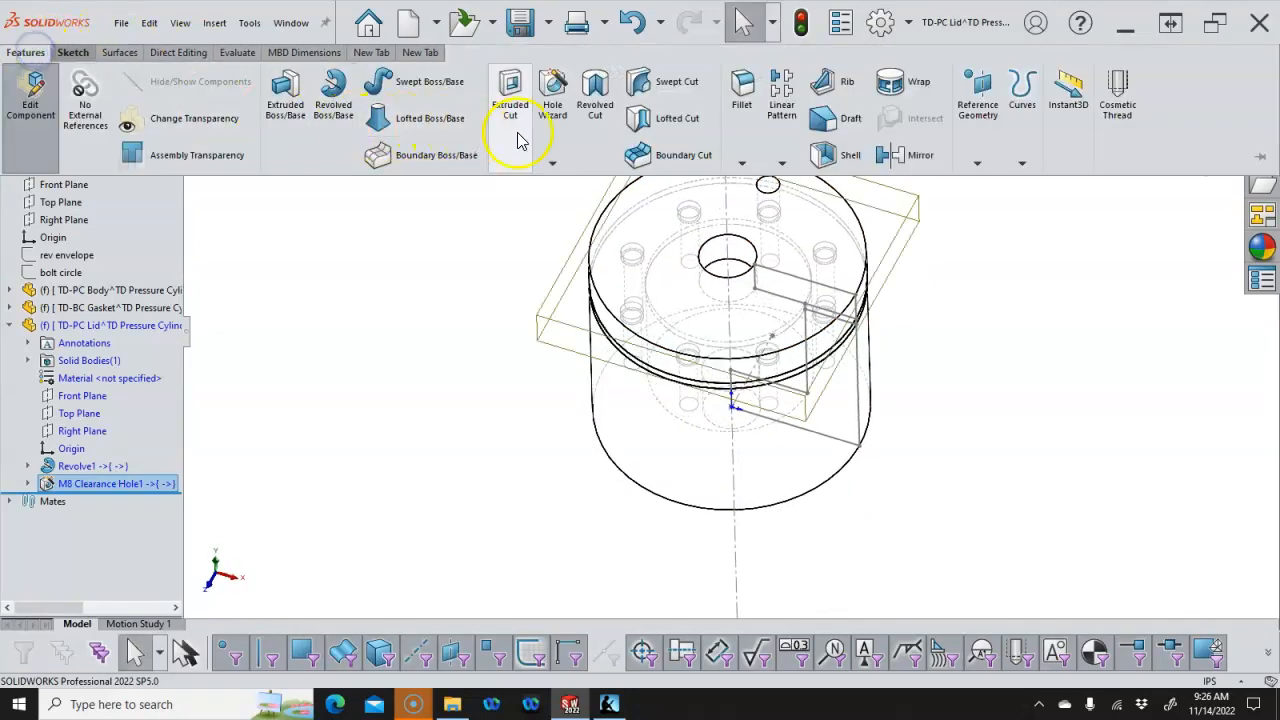
click(782, 162)
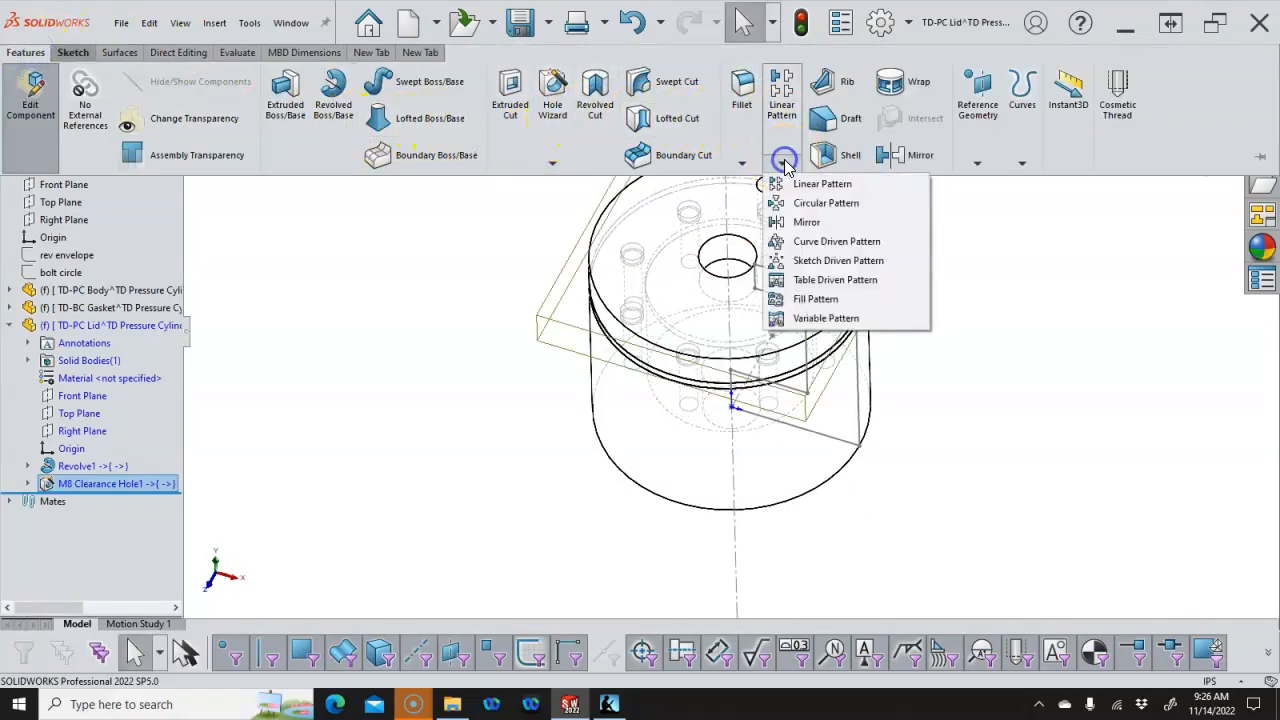
click(818, 204)
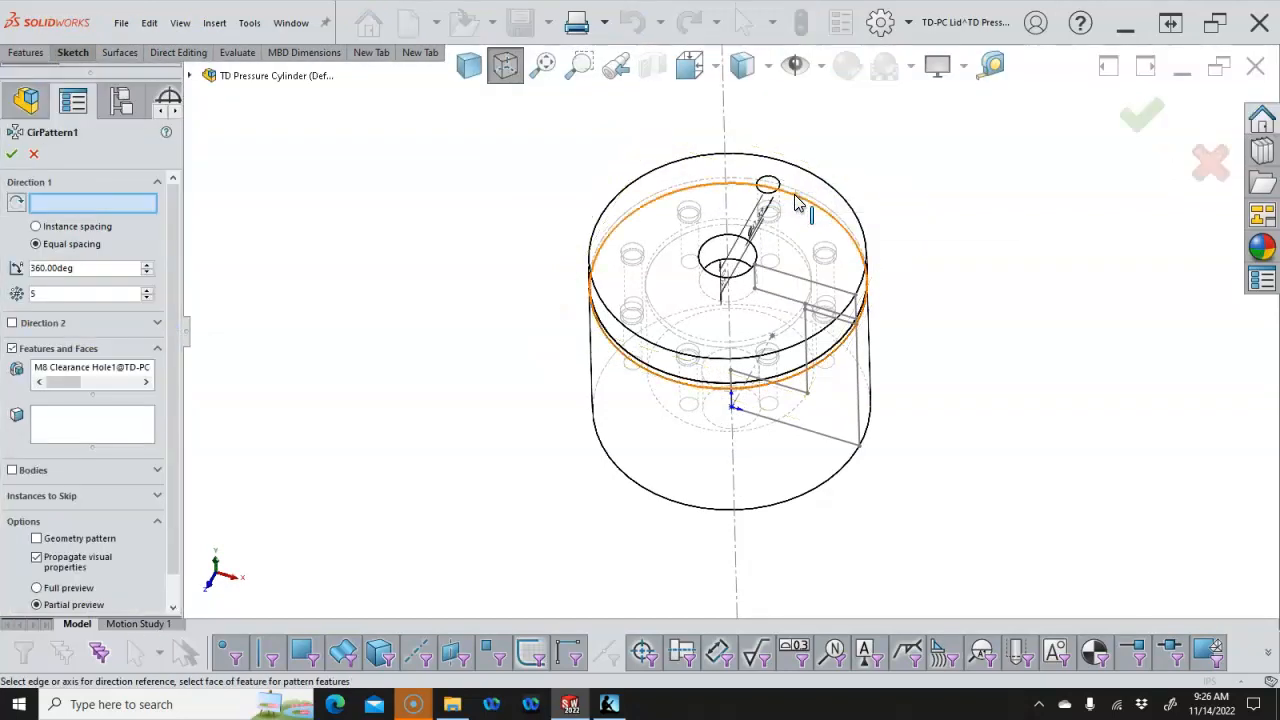
middle_drag(868, 213, 823, 240)
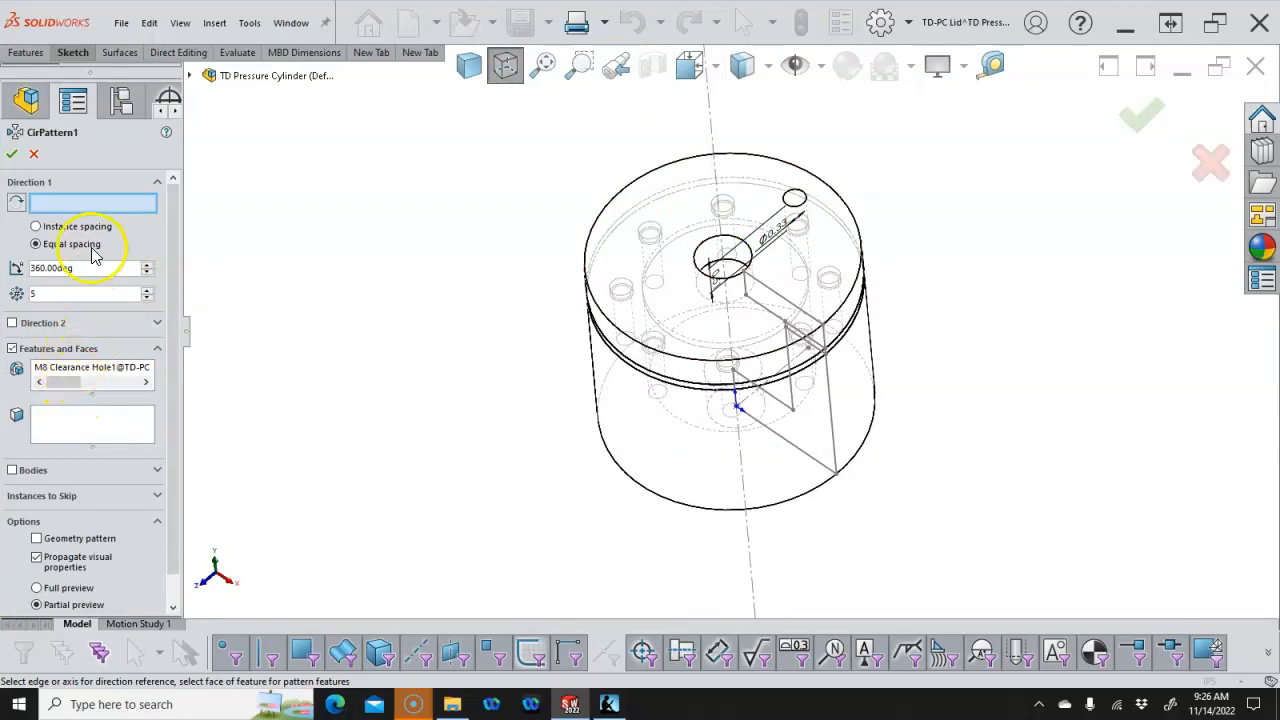
click(712, 258)
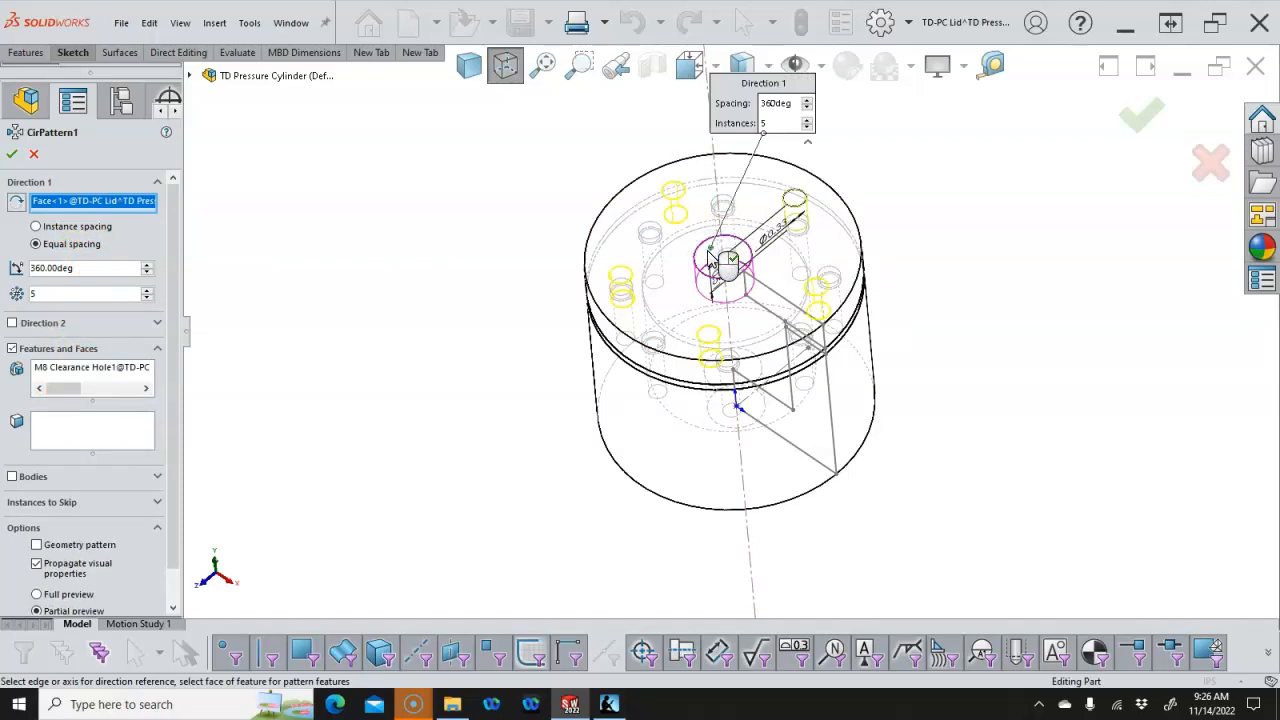
click(712, 258)
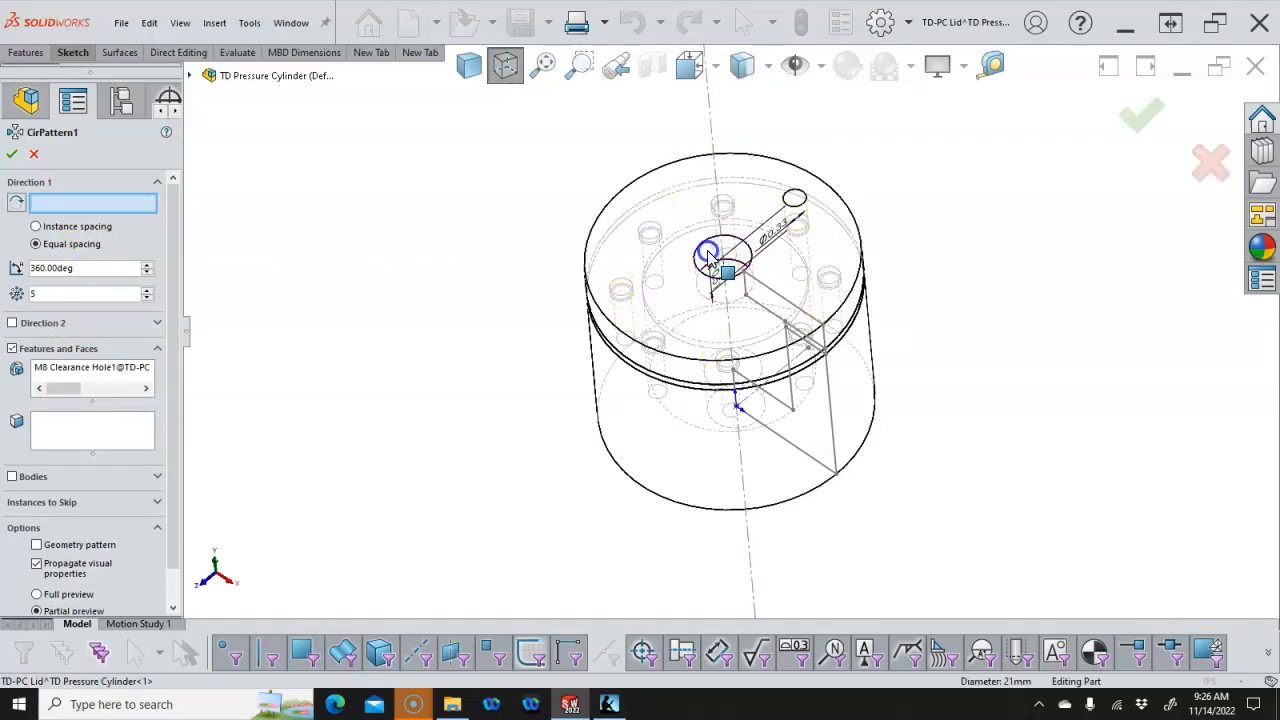
click(712, 133)
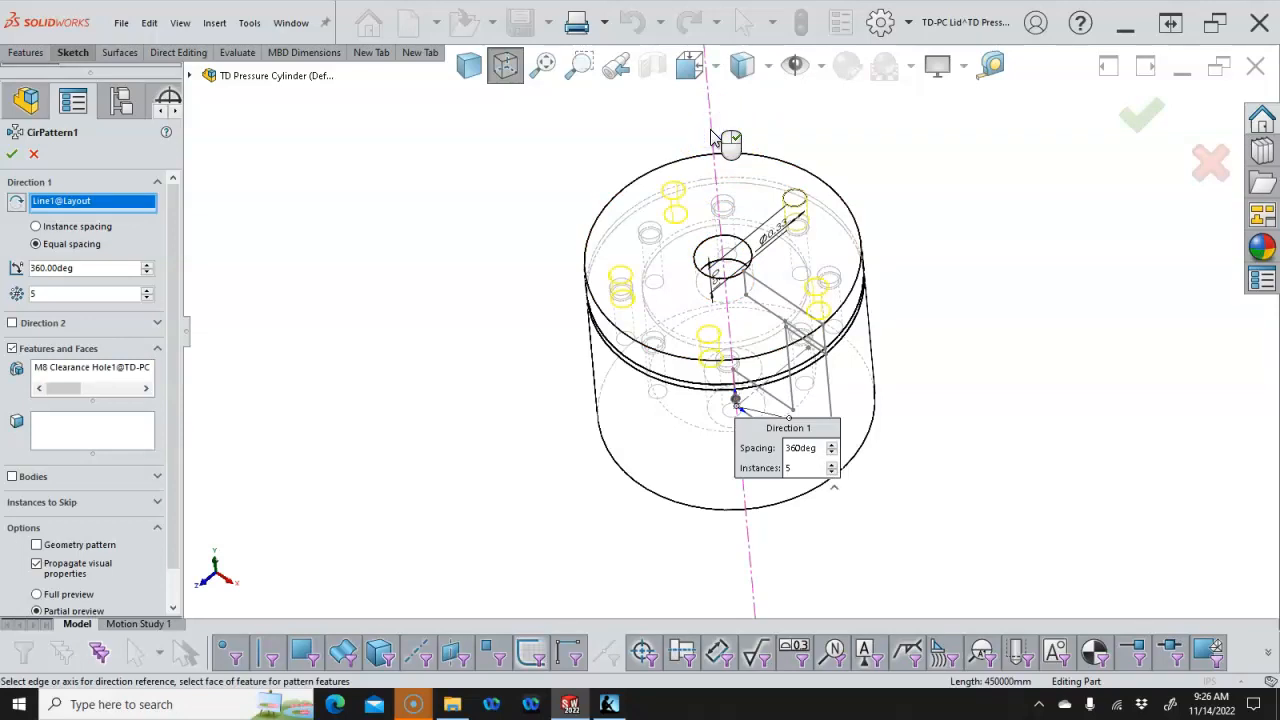
click(712, 137)
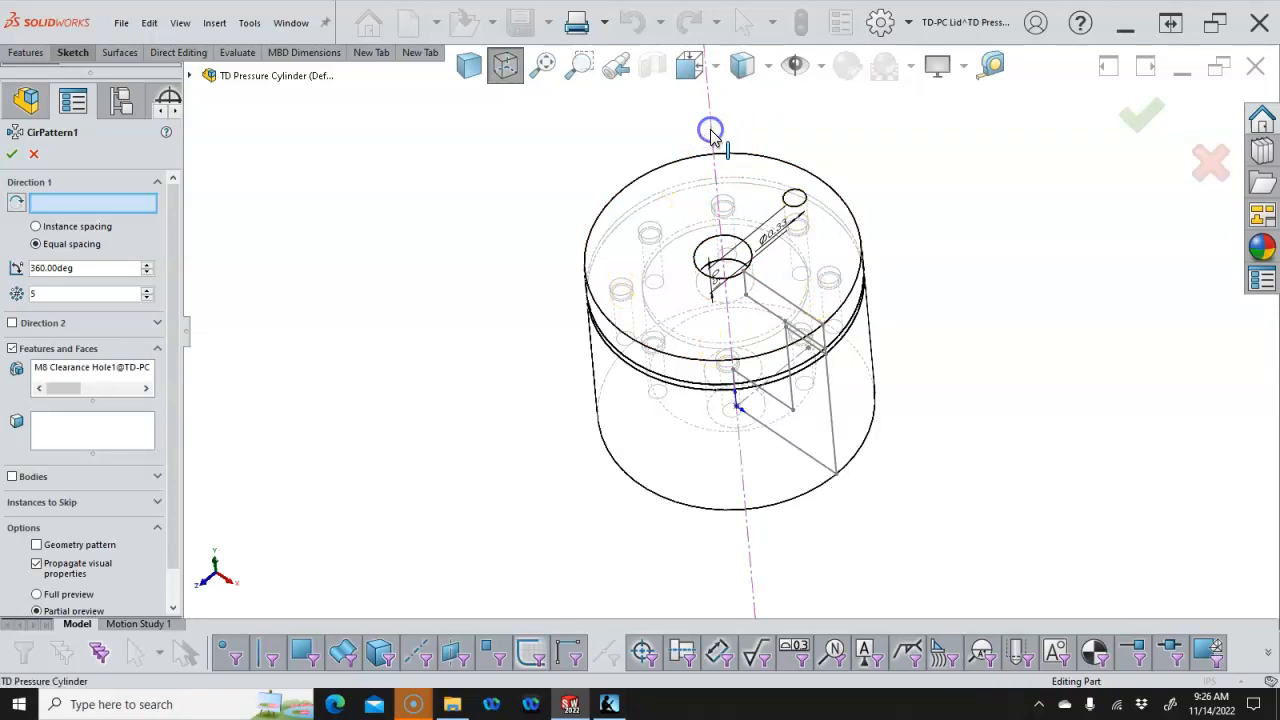
click(710, 256)
click(324, 197)
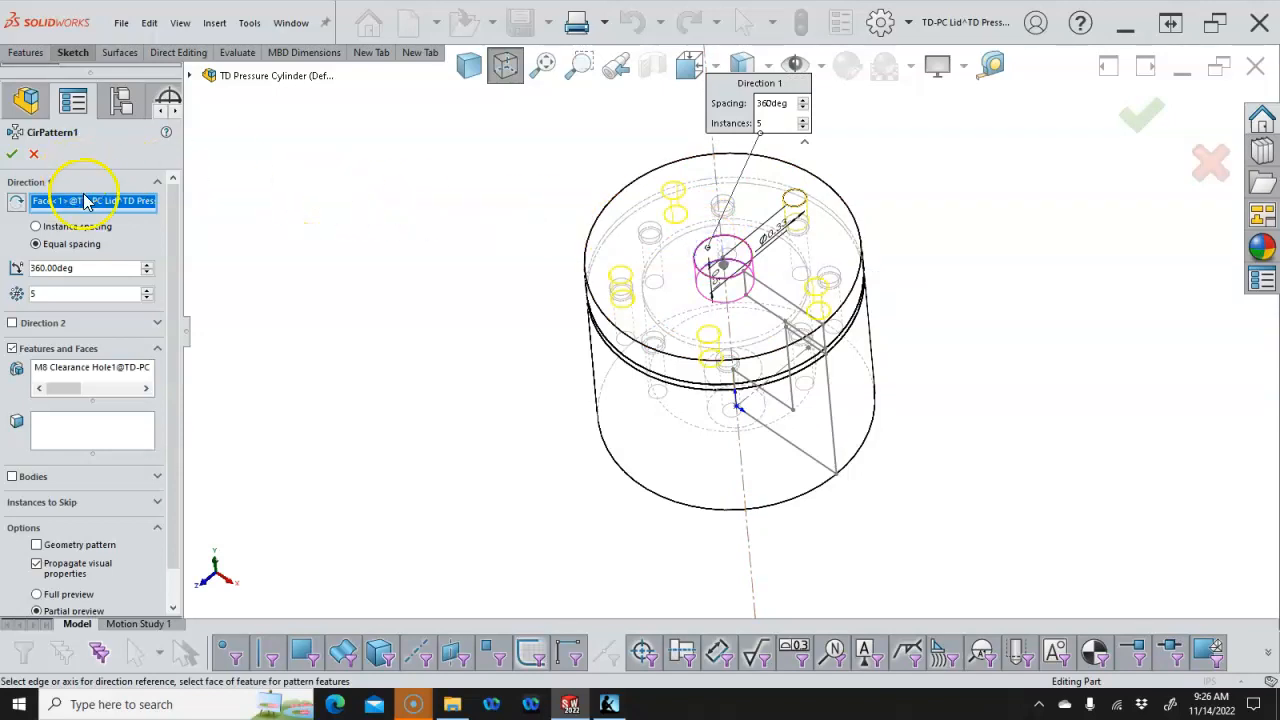
Set the circular pattern to 8 equally spaced instances over 360° and accept it
text(8)
click(66, 275)
click(13, 155)
mouse_move(309, 238)
middle_down()
mouse_move(311, 186)
mouse_move(353, 341)
middle_up()
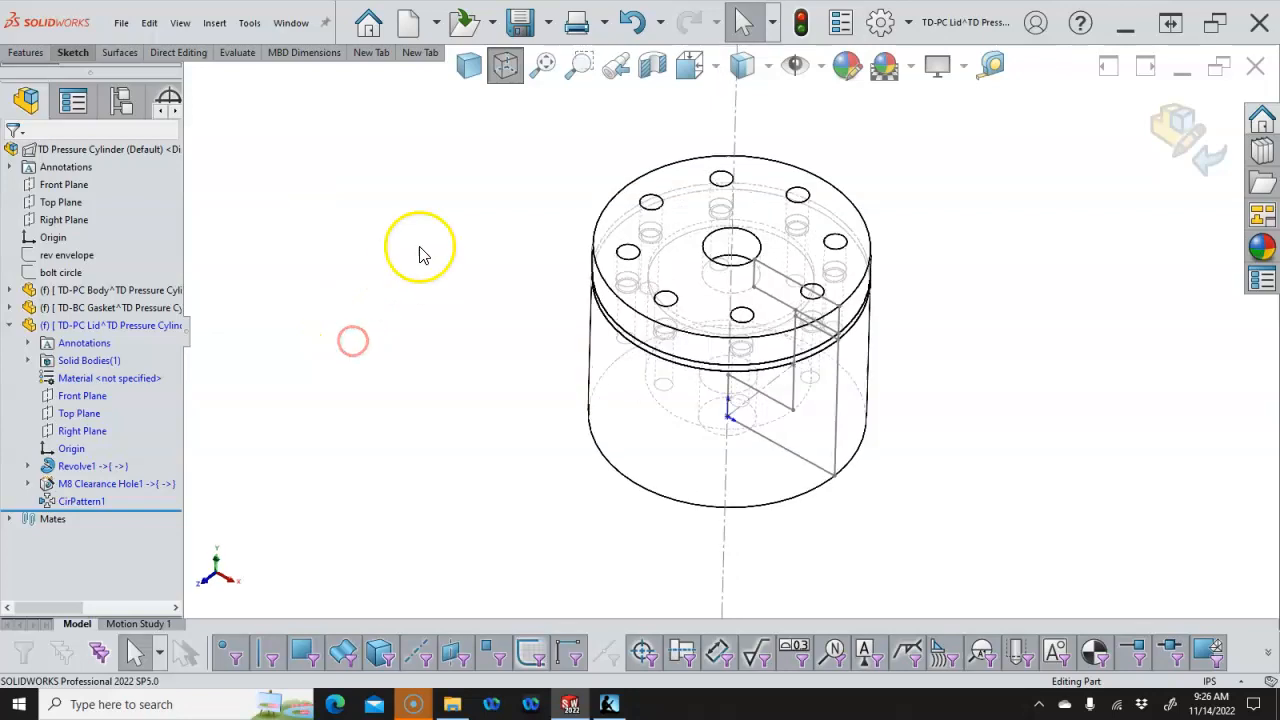
Switch the model to shaded display and suppress the lid's circular hole pattern
click(469, 65)
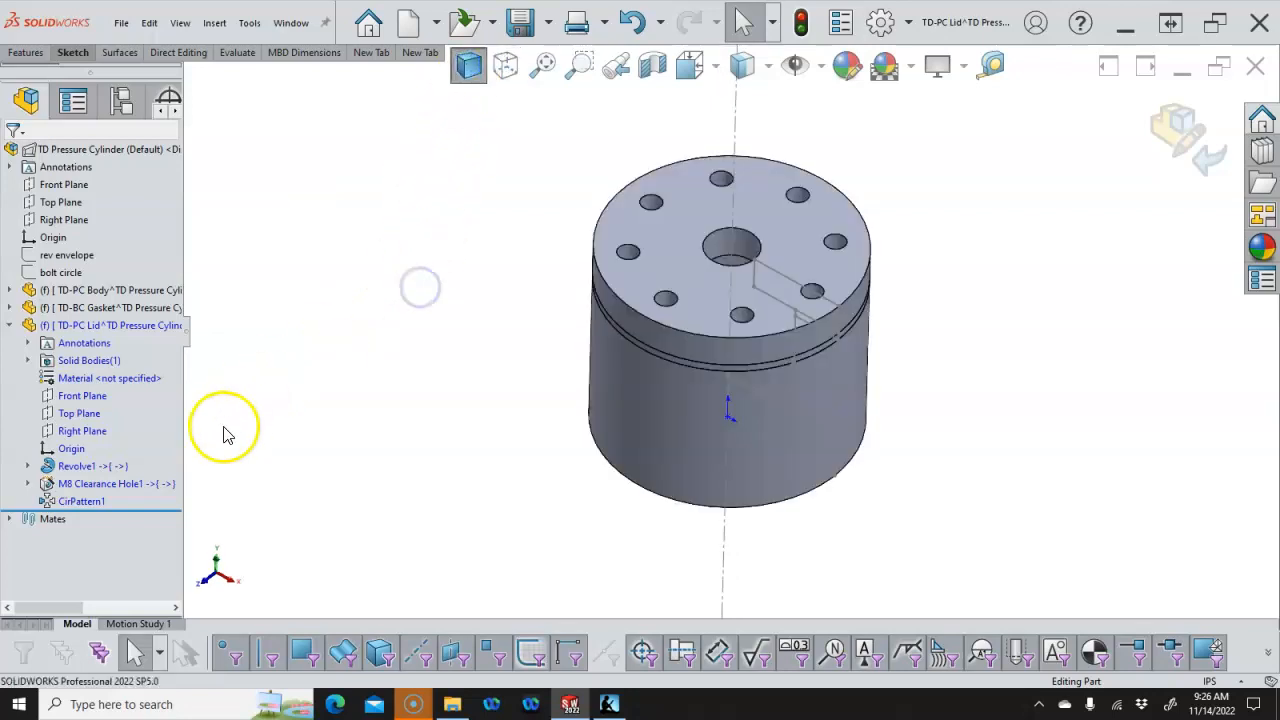
click(108, 485)
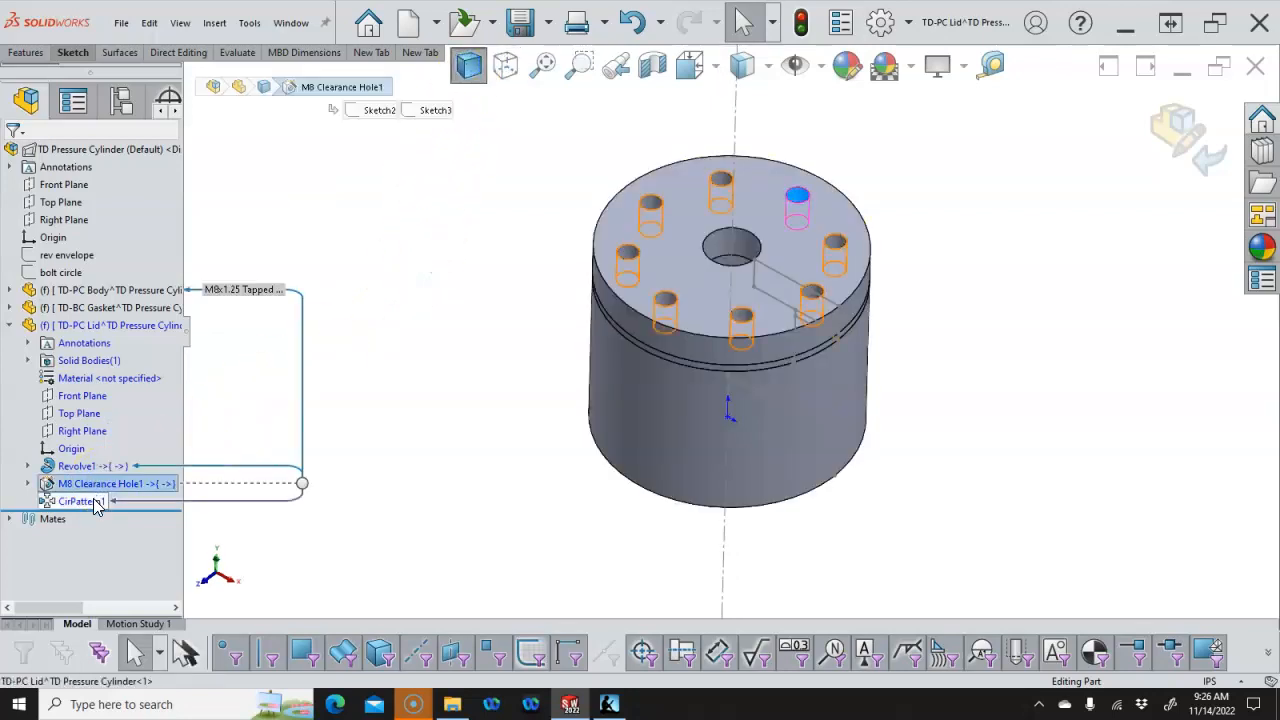
ctrl+click(94, 499)
click(259, 497)
click(88, 502)
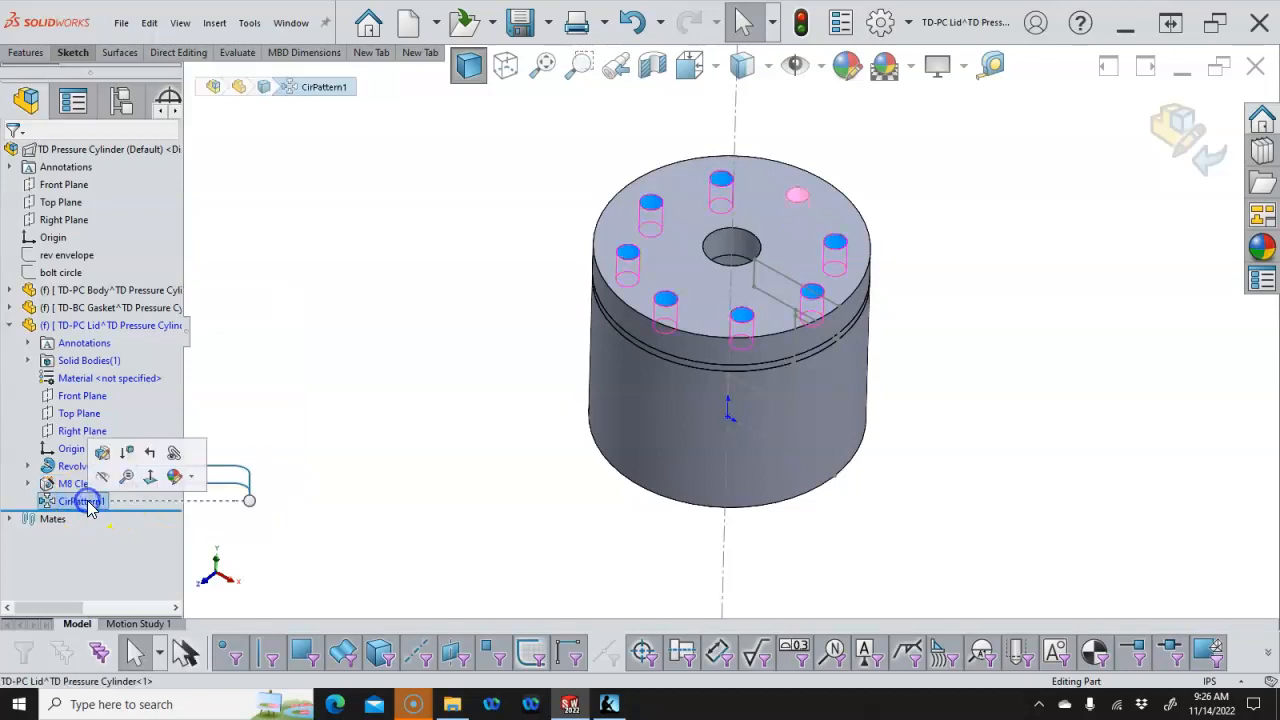
click(150, 477)
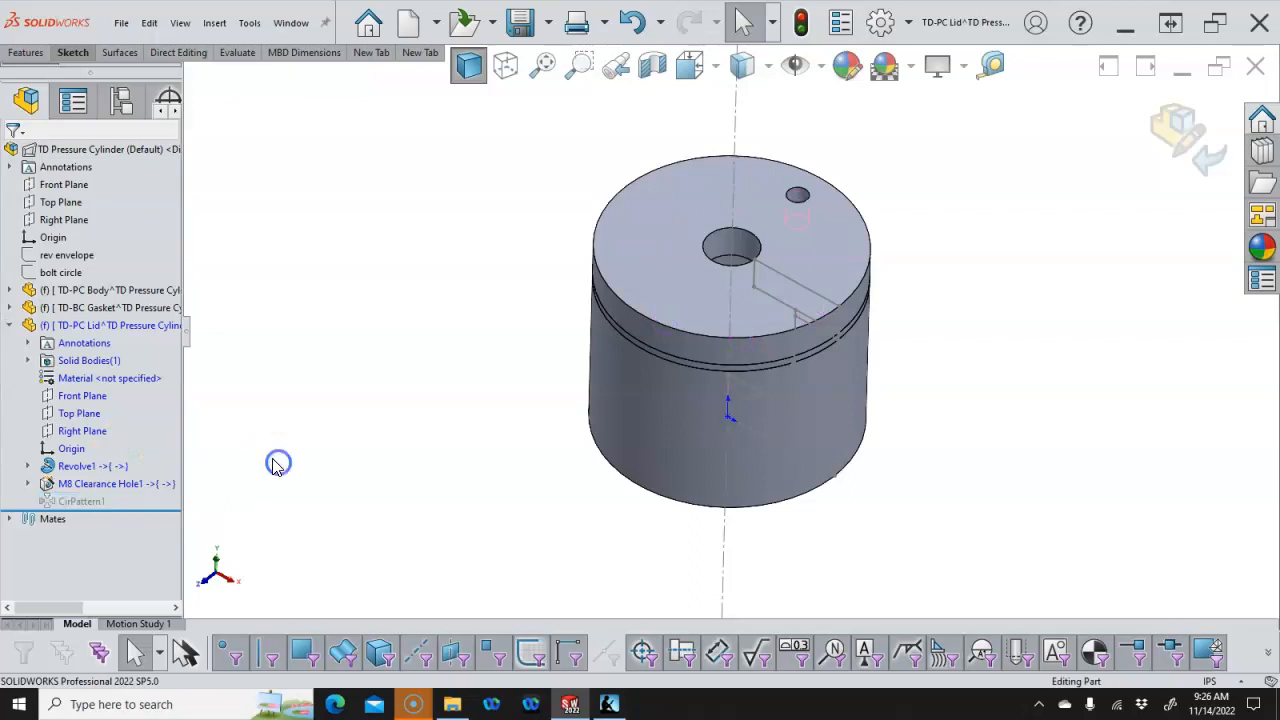
Hide the layout of the TD Pressure Cylinder assembly
right_click(70, 150)
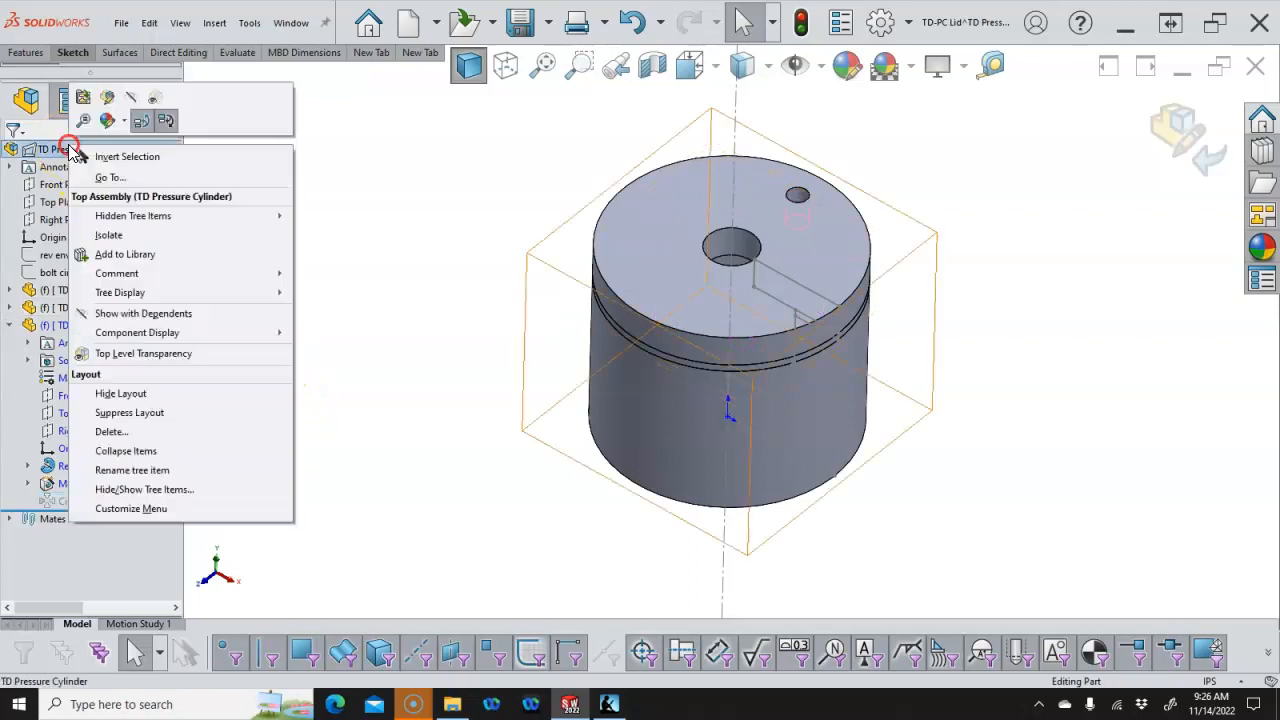
click(121, 393)
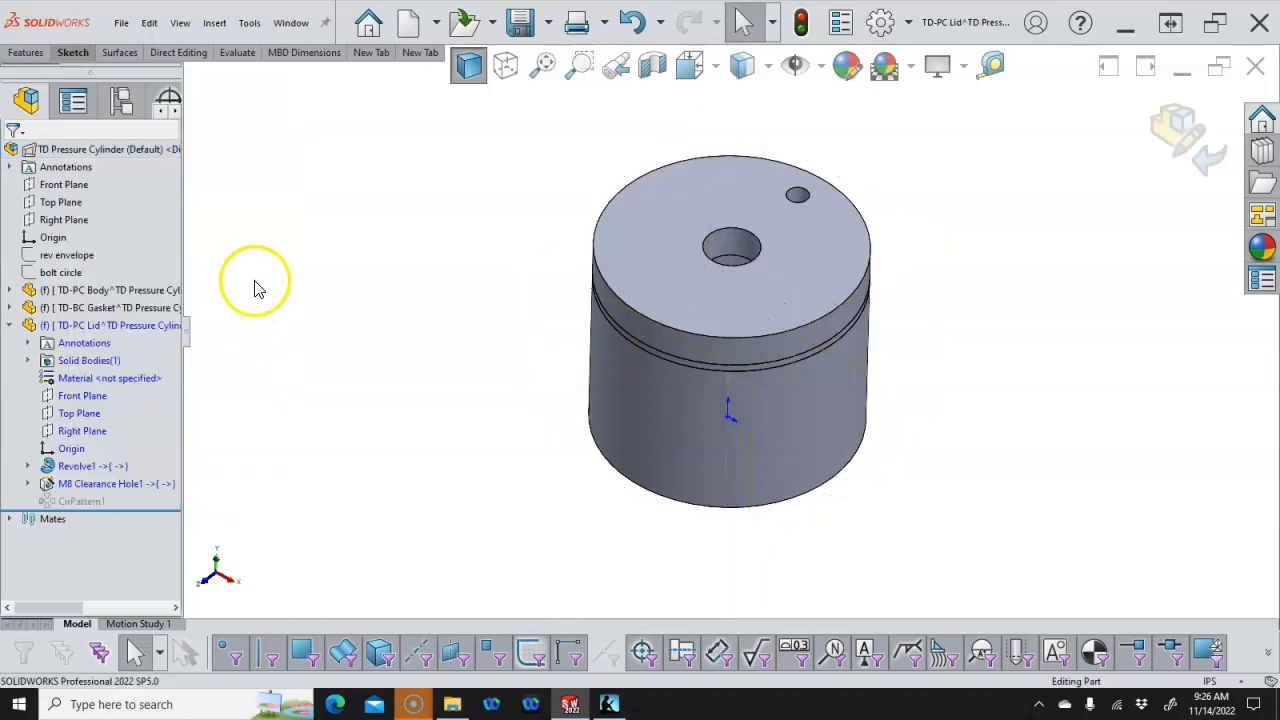
middle_drag(271, 266, 265, 275)
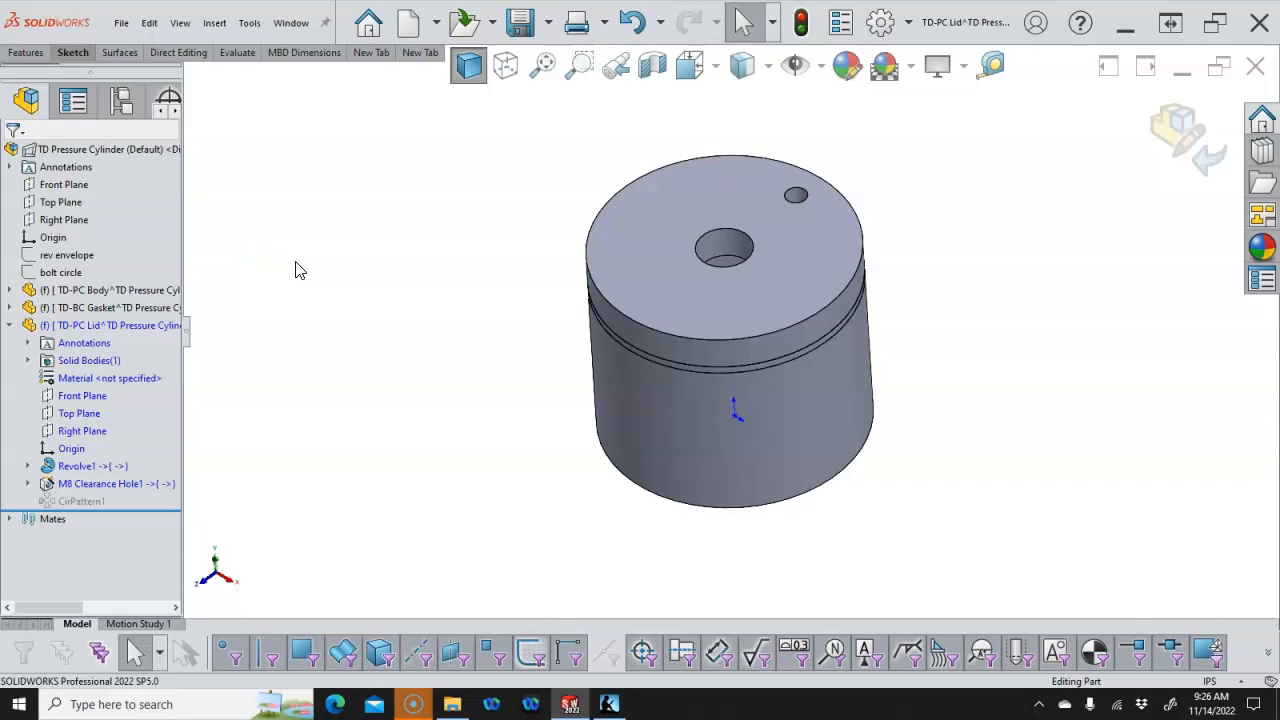
Show the bolt circle sketch in the assembly
right_click(66, 275)
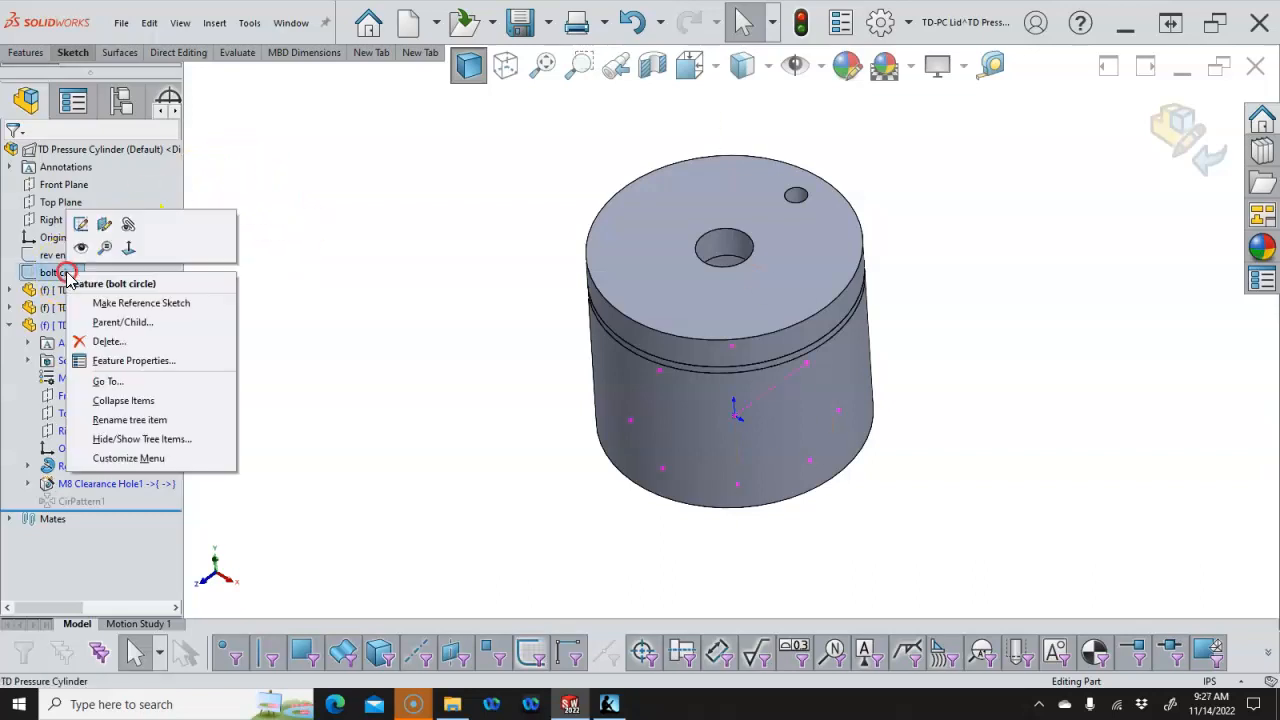
click(81, 247)
click(279, 282)
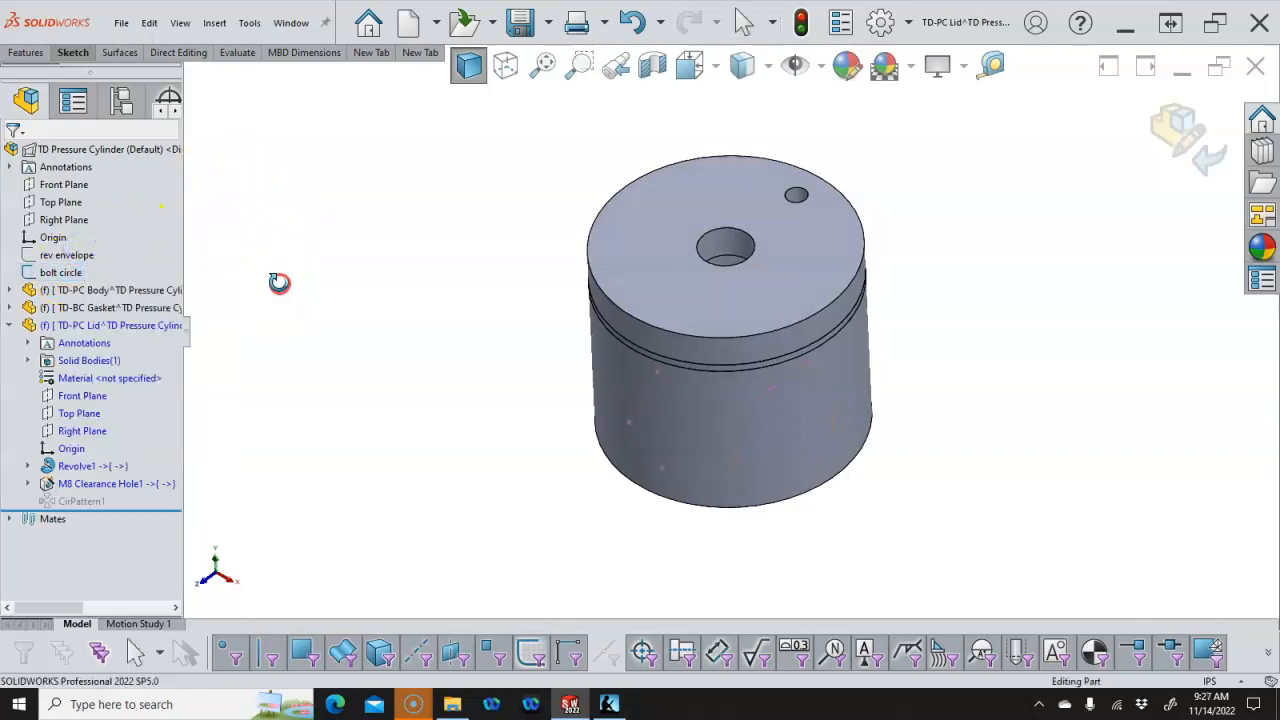
Create a sketch driven pattern of the lid's M8 clearance hole using the bolt circle sketch, with the centroid as reference point
click(127, 484)
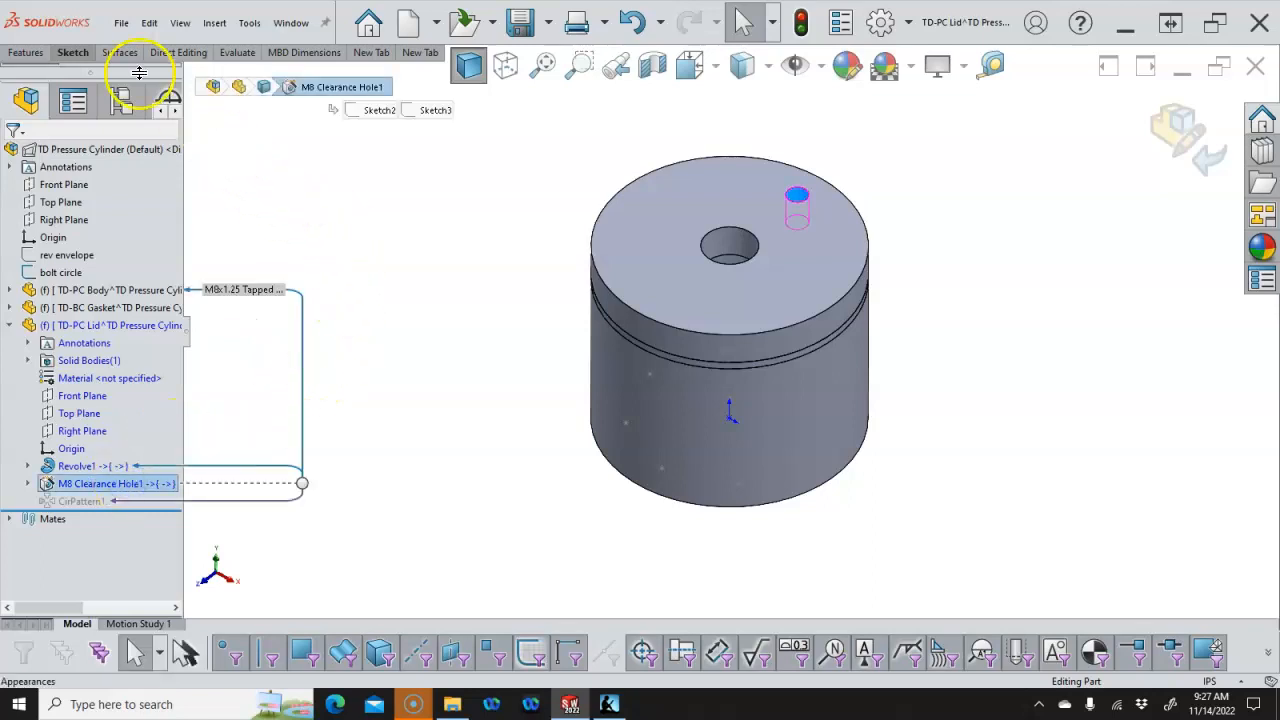
click(25, 52)
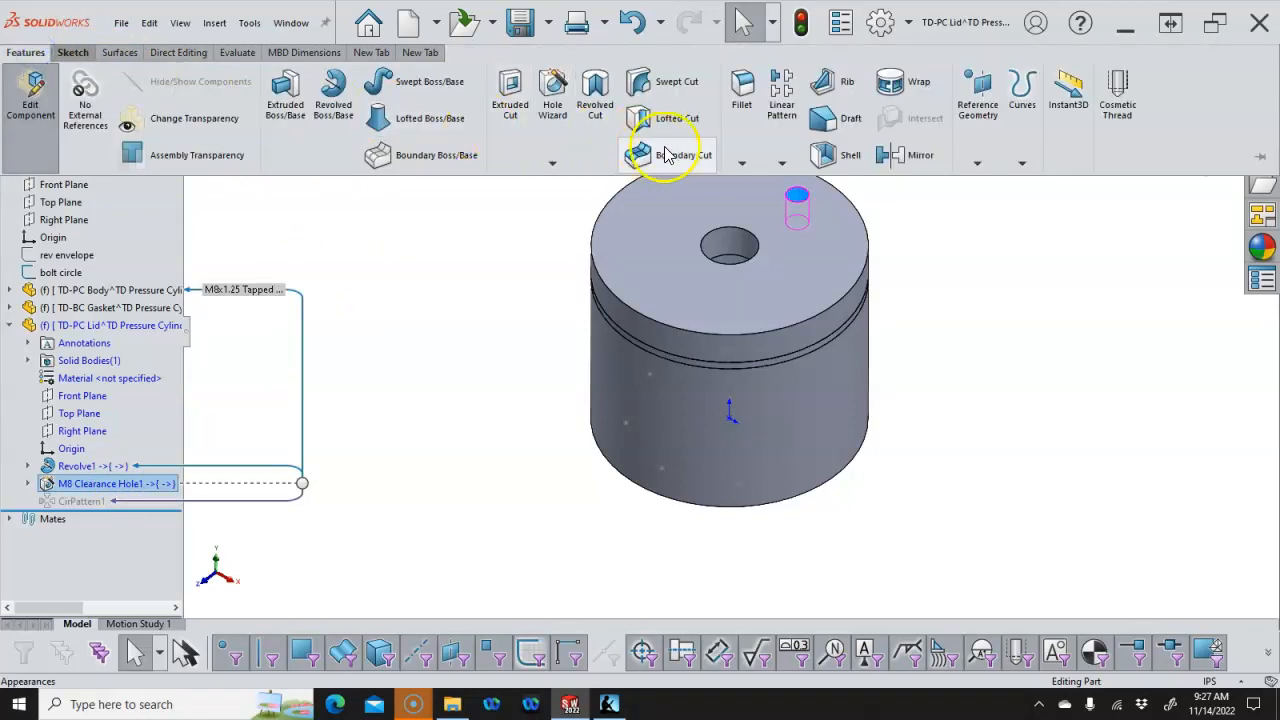
click(782, 163)
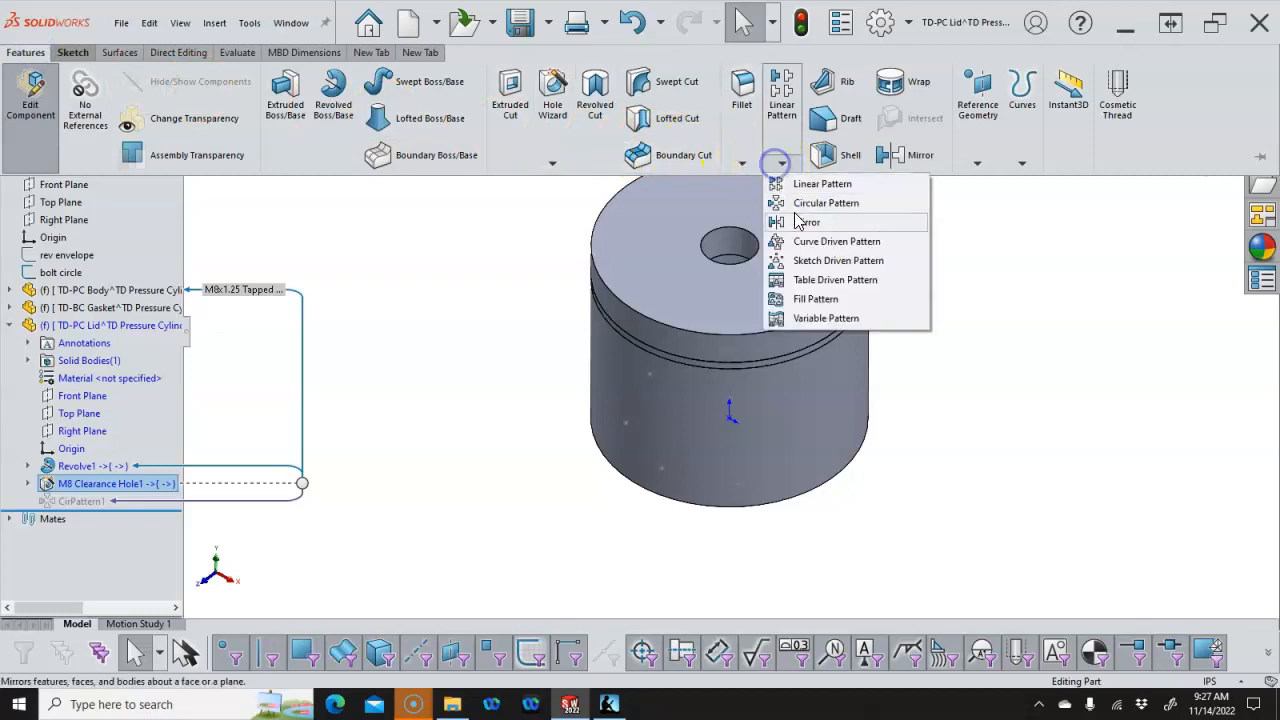
click(830, 261)
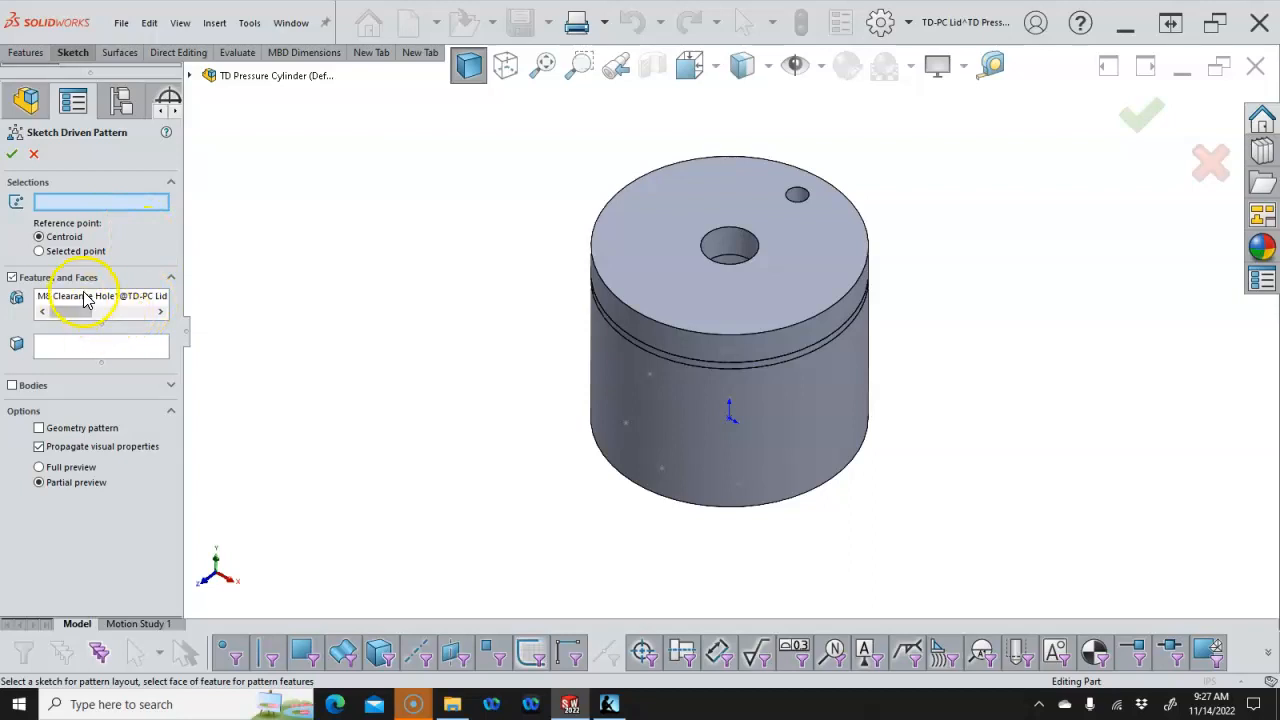
click(190, 75)
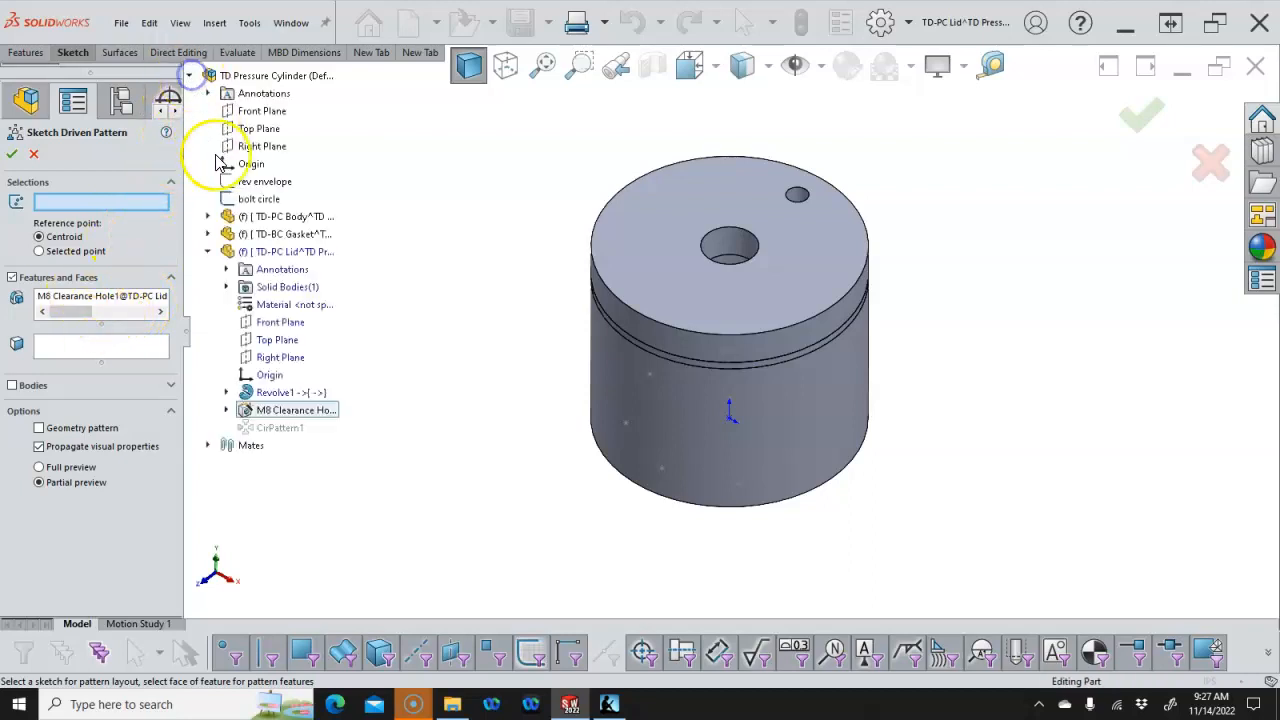
click(262, 199)
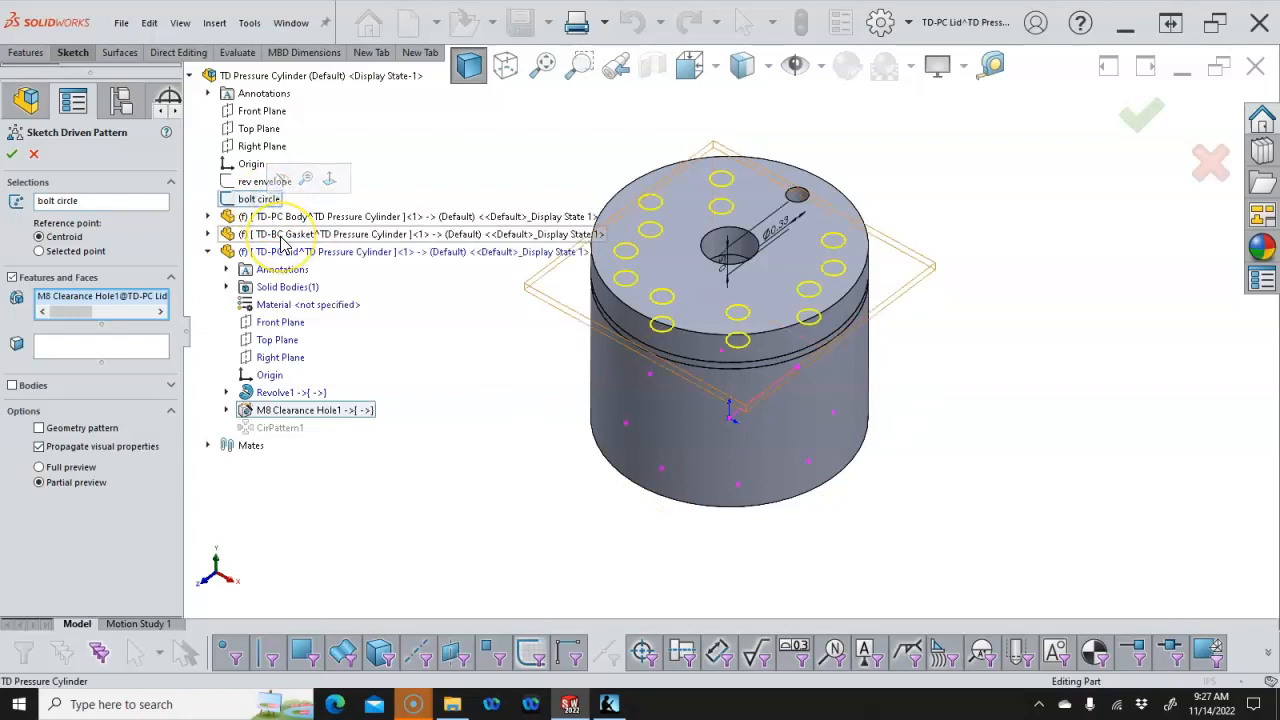
click(250, 201)
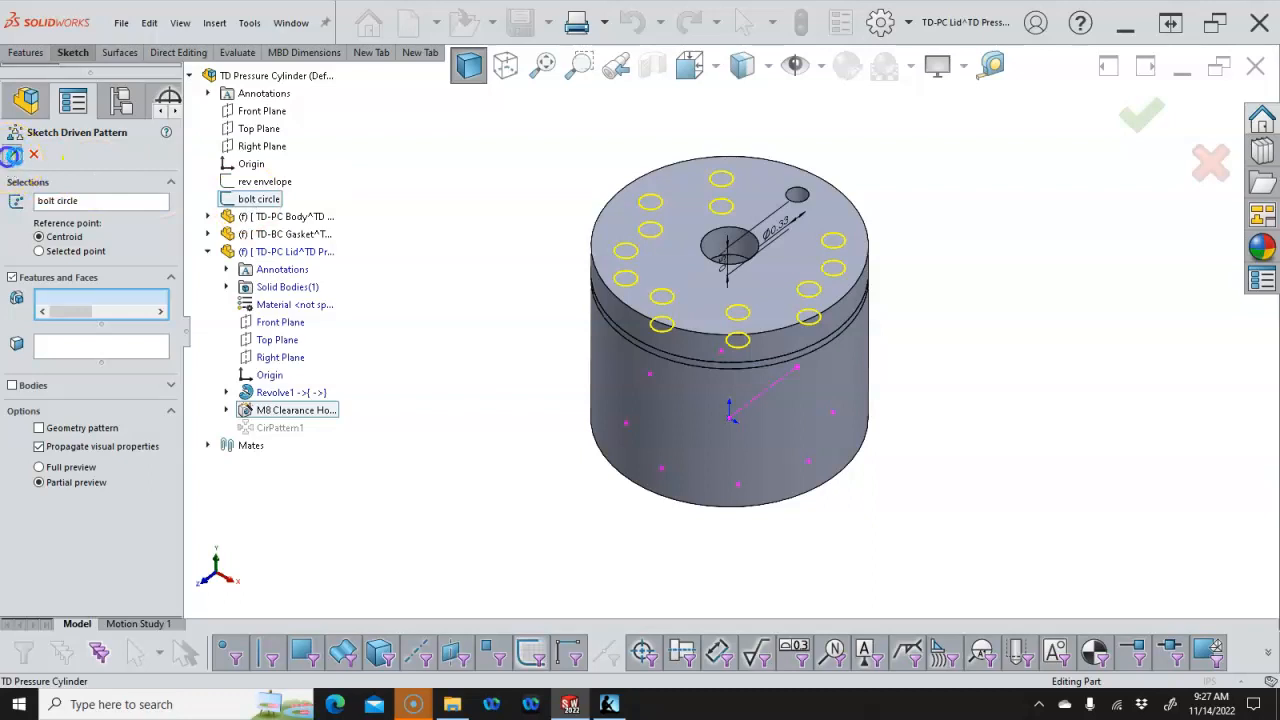
click(11, 154)
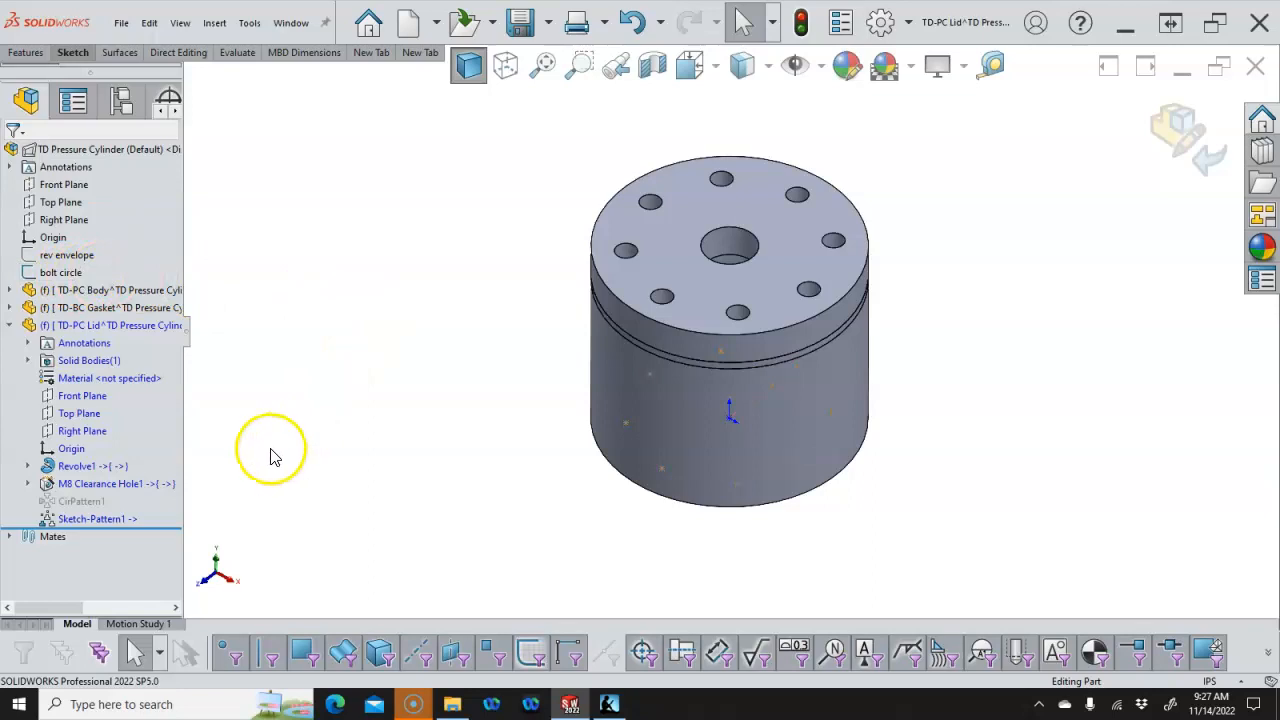
mouse_move(118, 525)
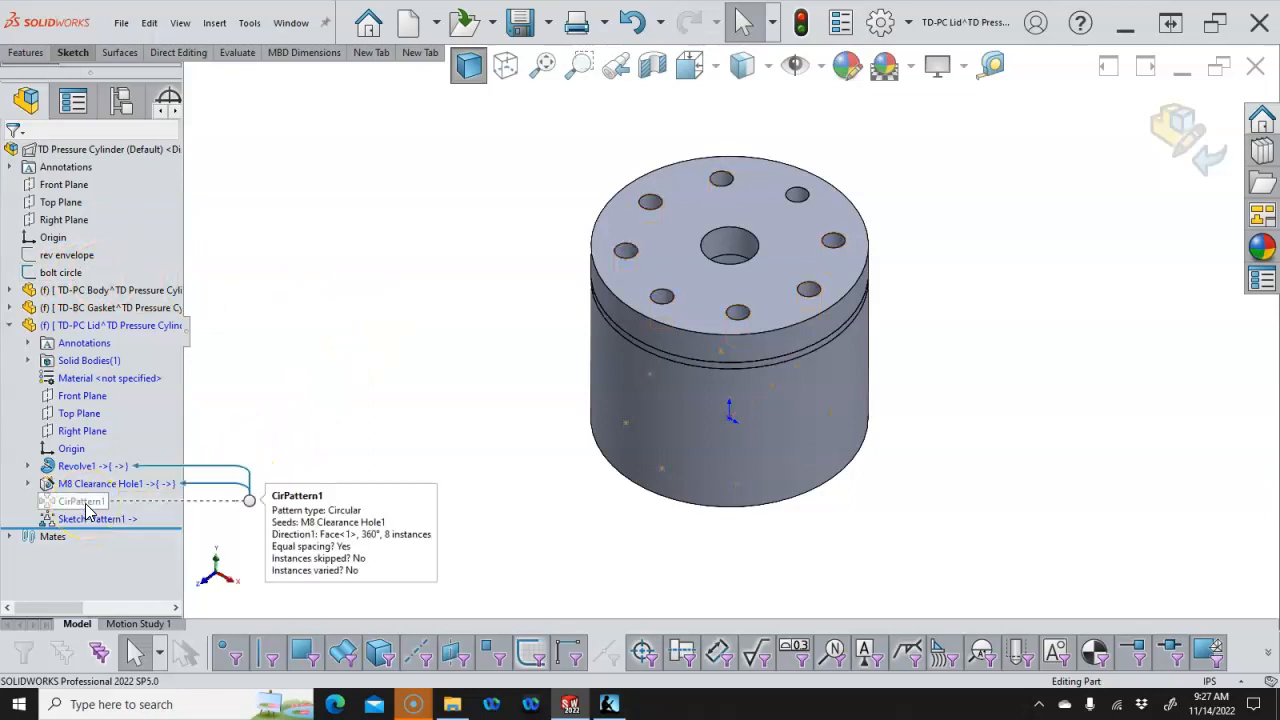
middle_drag(360, 426, 351, 463)
mouse_move(132, 524)
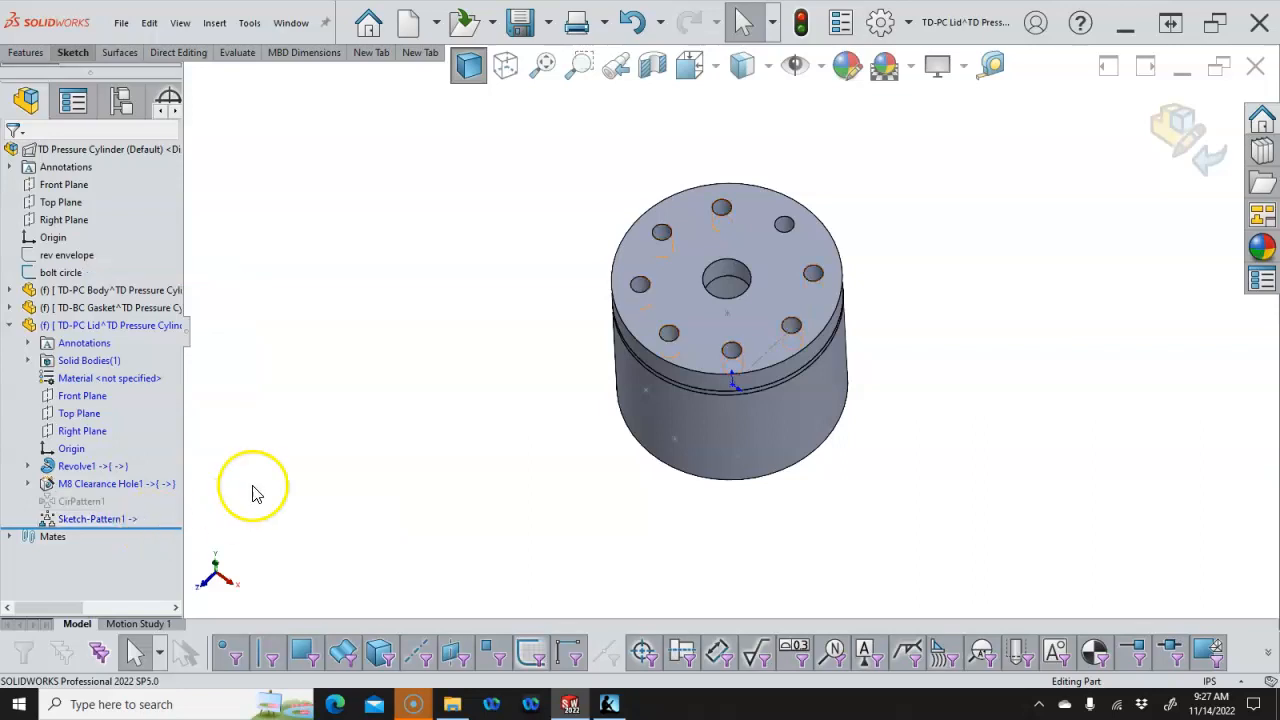
mouse_move(430, 450)
middle_down()
mouse_move(446, 384)
mouse_move(423, 394)
mouse_move(430, 405)
middle_up()
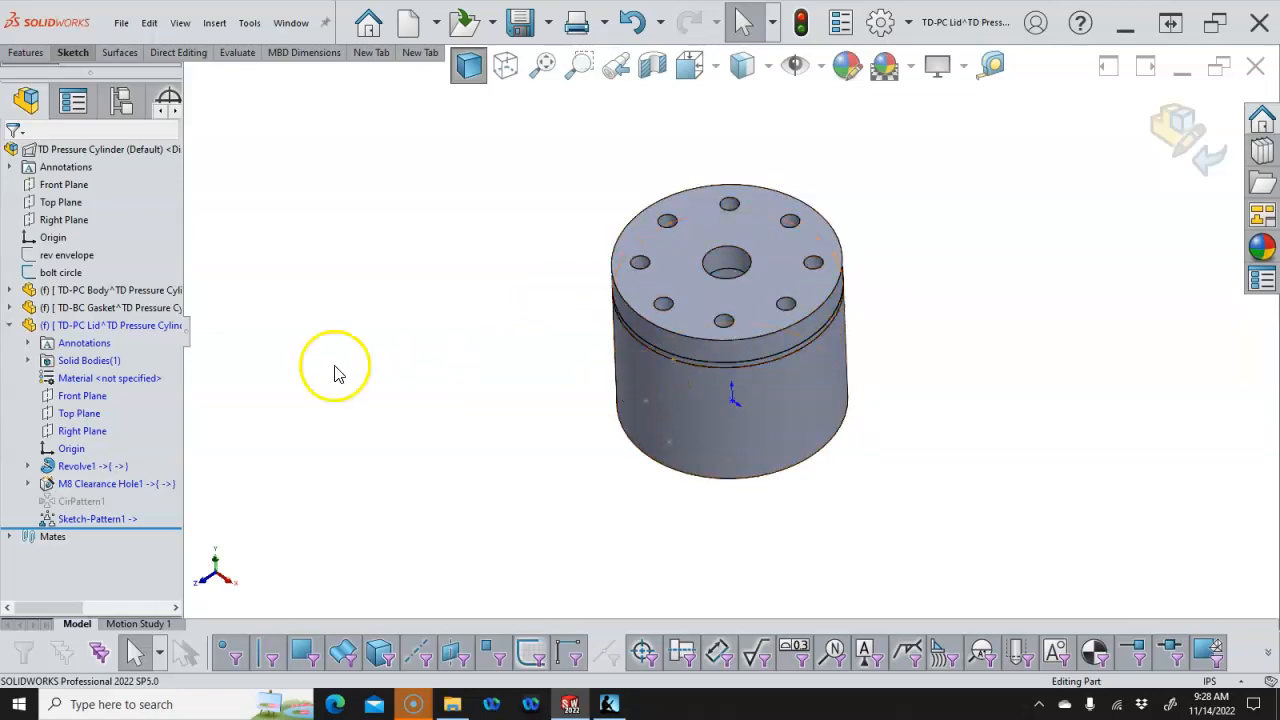
right_drag(904, 279, 985, 234)
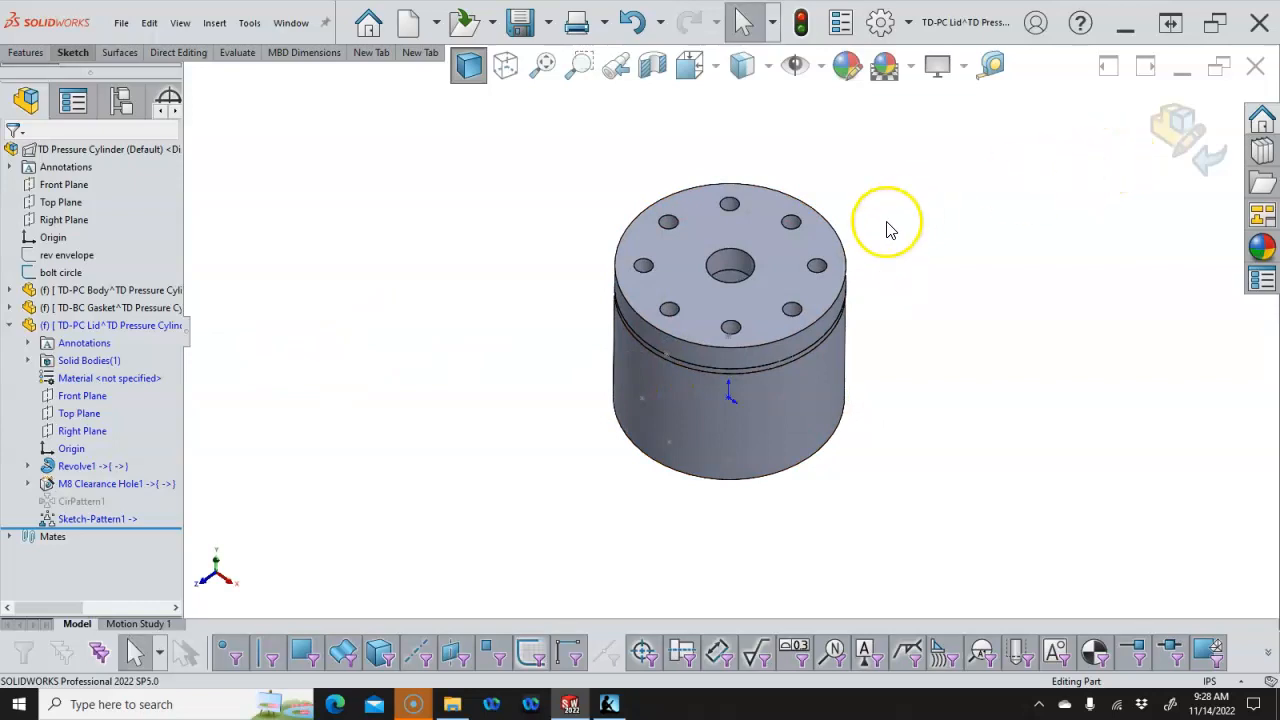
Start a cosmetic thread on the top circular edge of the lid's center bore
scroll(883, 230, down, 1)
click(710, 256)
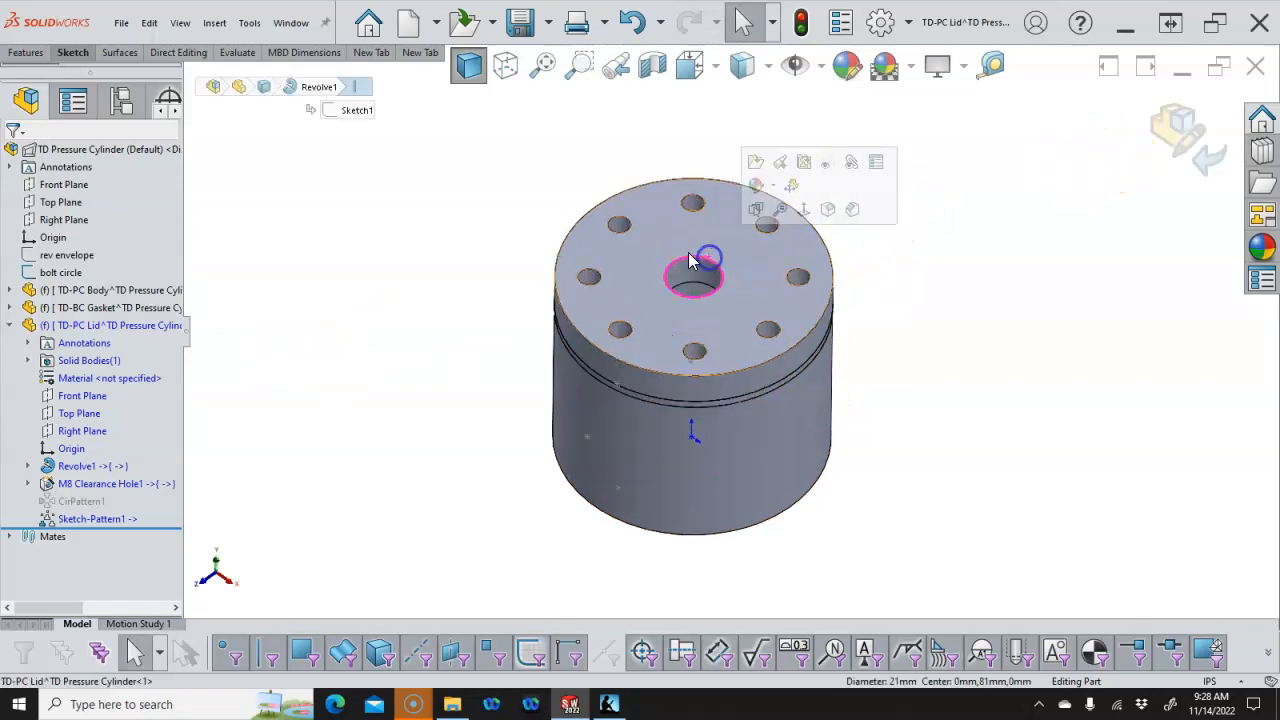
click(214, 22)
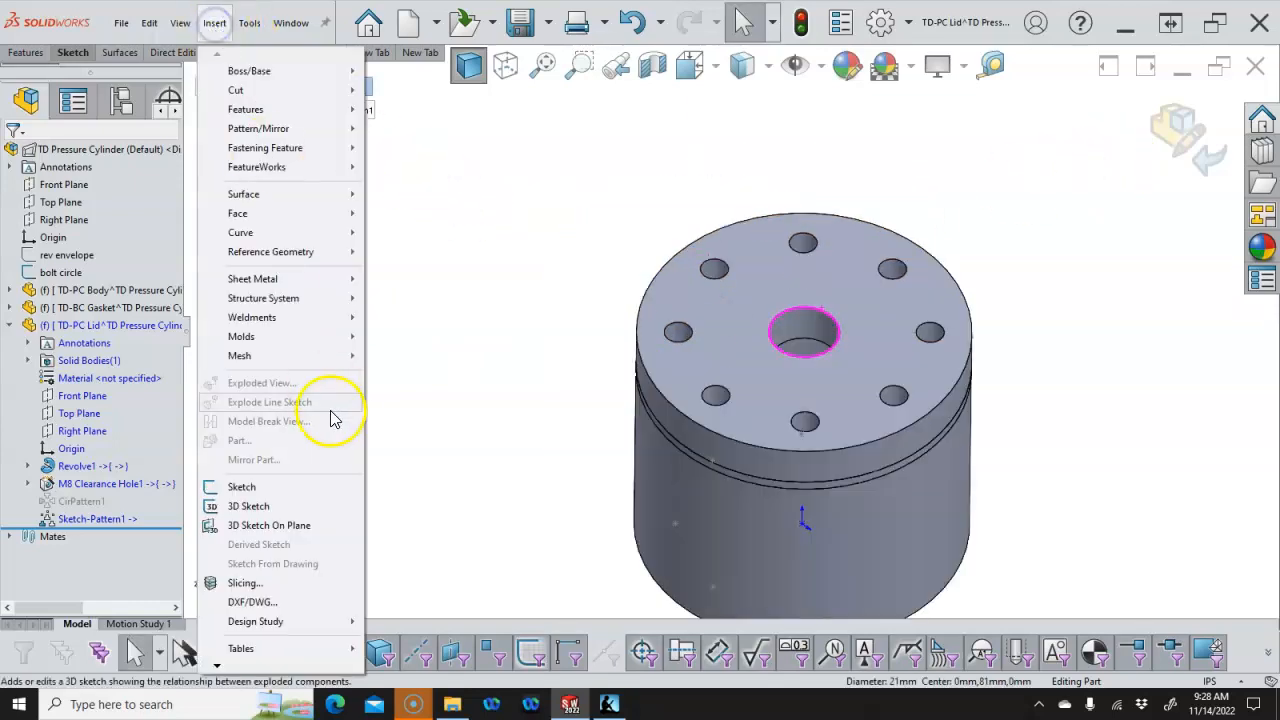
scroll(312, 655, down, 1)
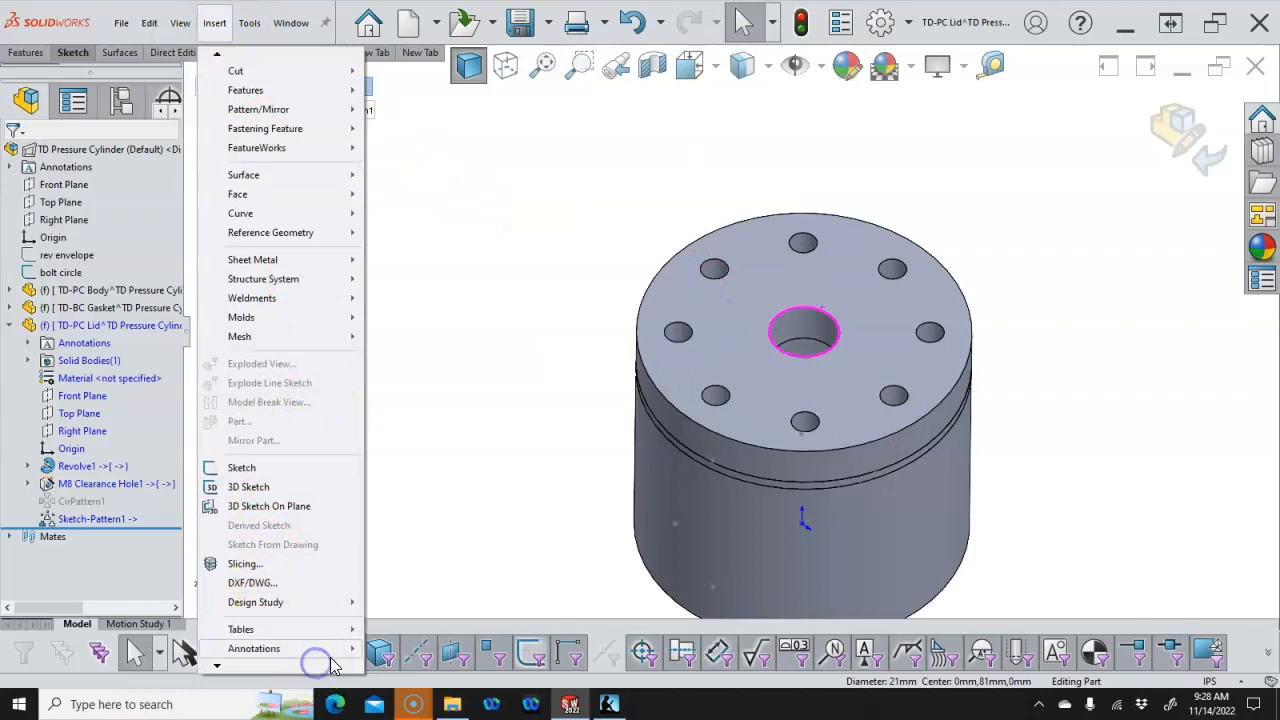
mouse_move(330, 655)
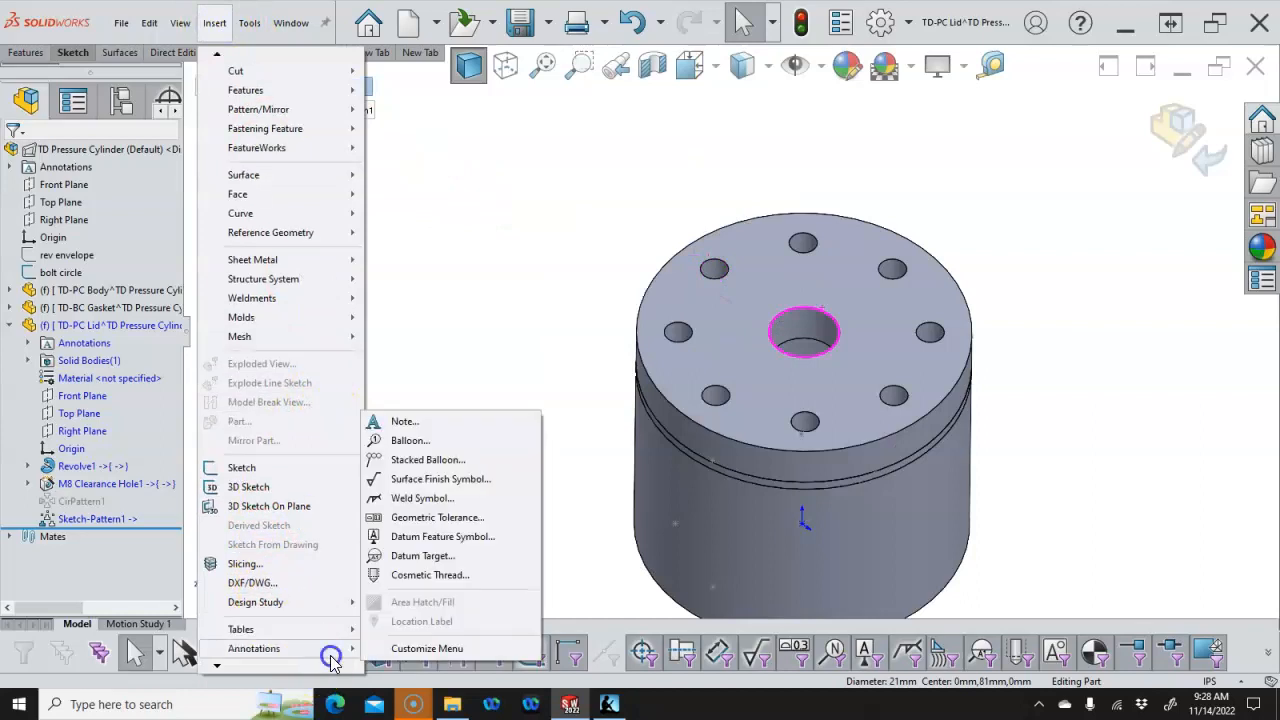
click(428, 575)
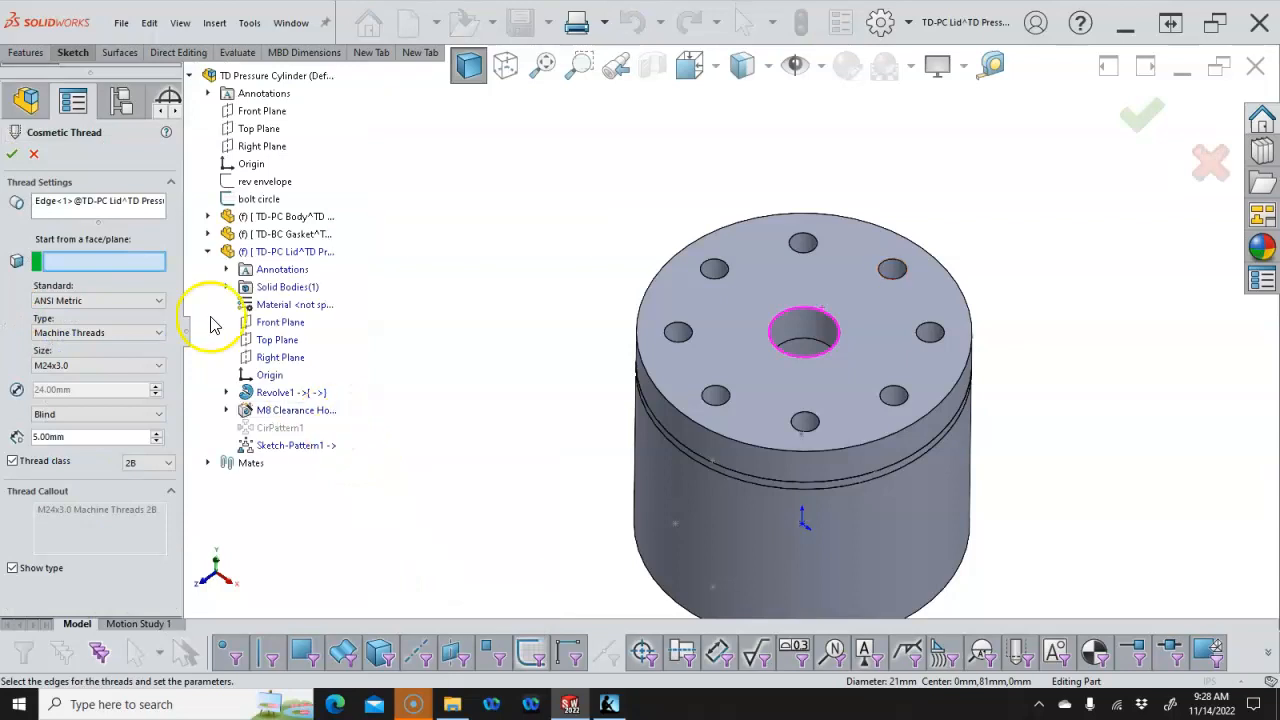
Define the thread as ANSI Metric machine threads, M24x3.0, Up to Next, without the type in the callout, and accept it
click(45, 300)
click(72, 316)
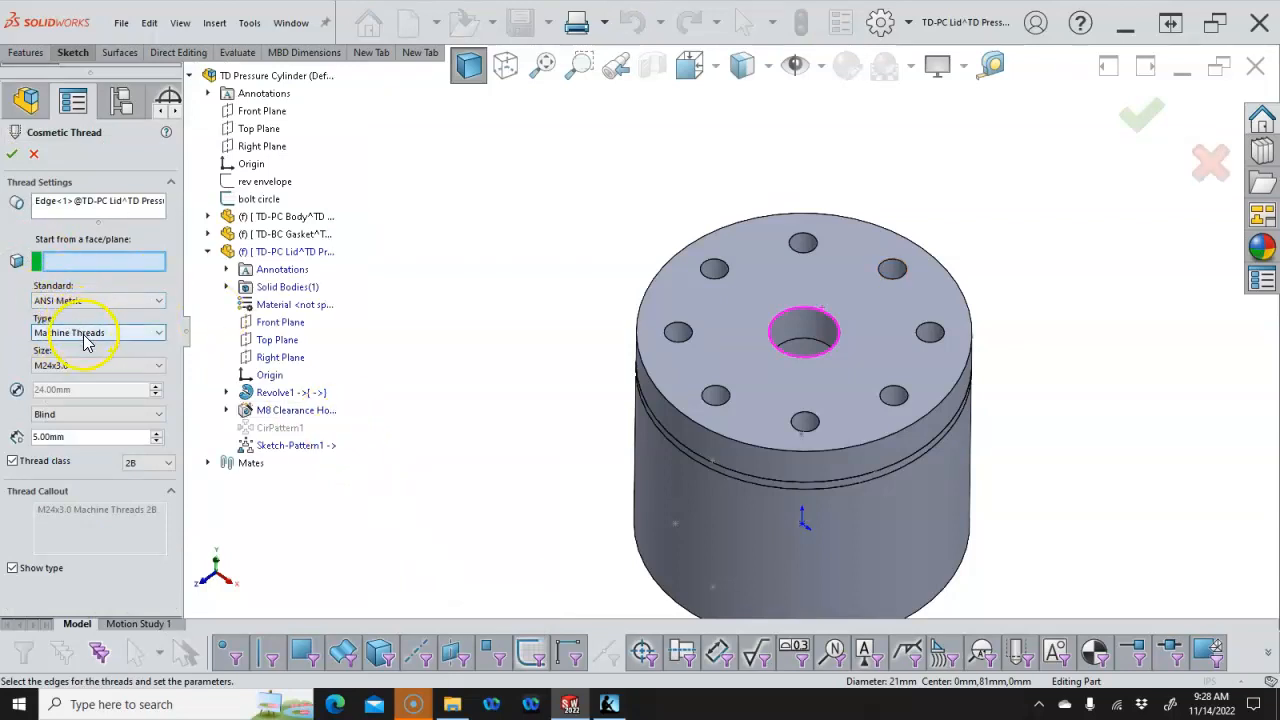
click(85, 412)
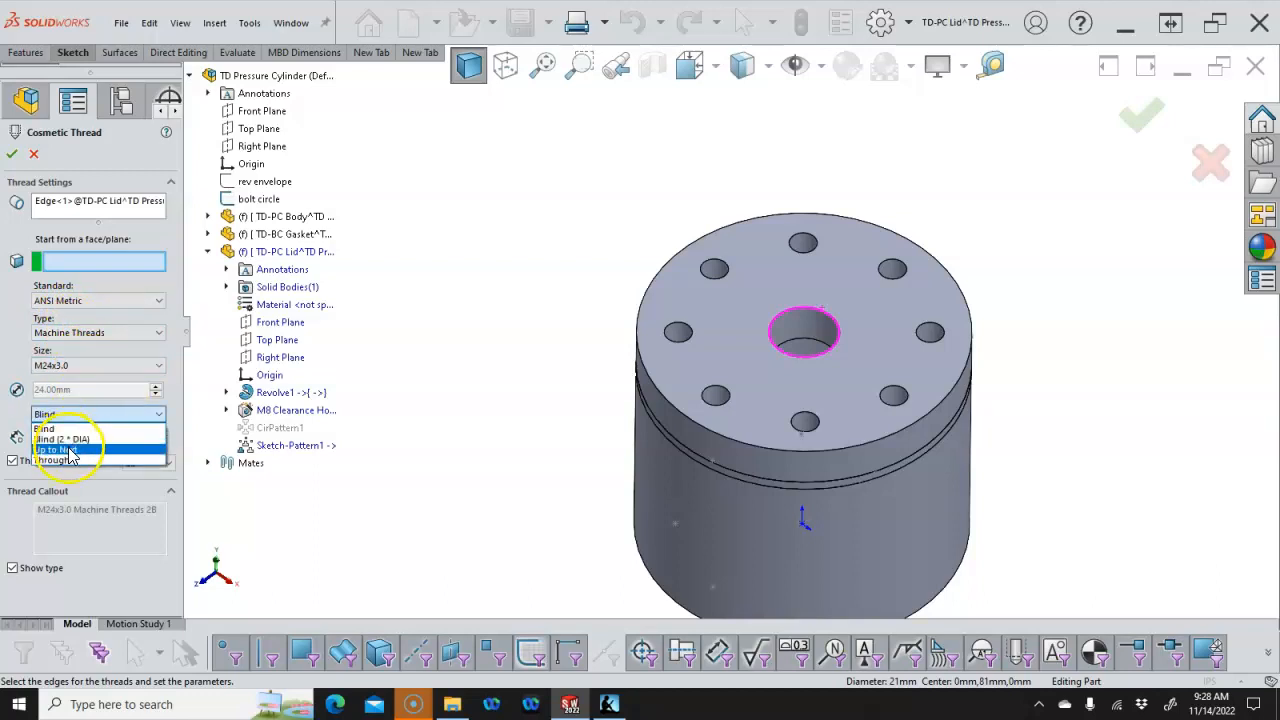
click(70, 450)
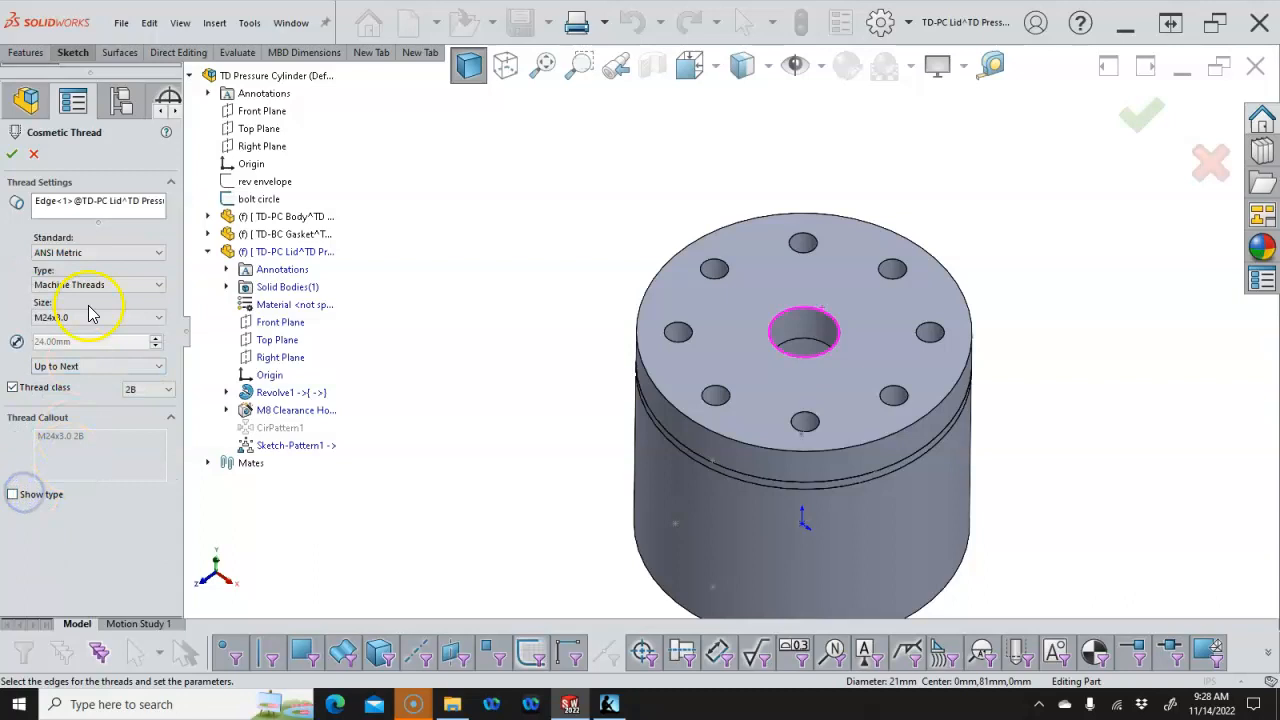
click(16, 155)
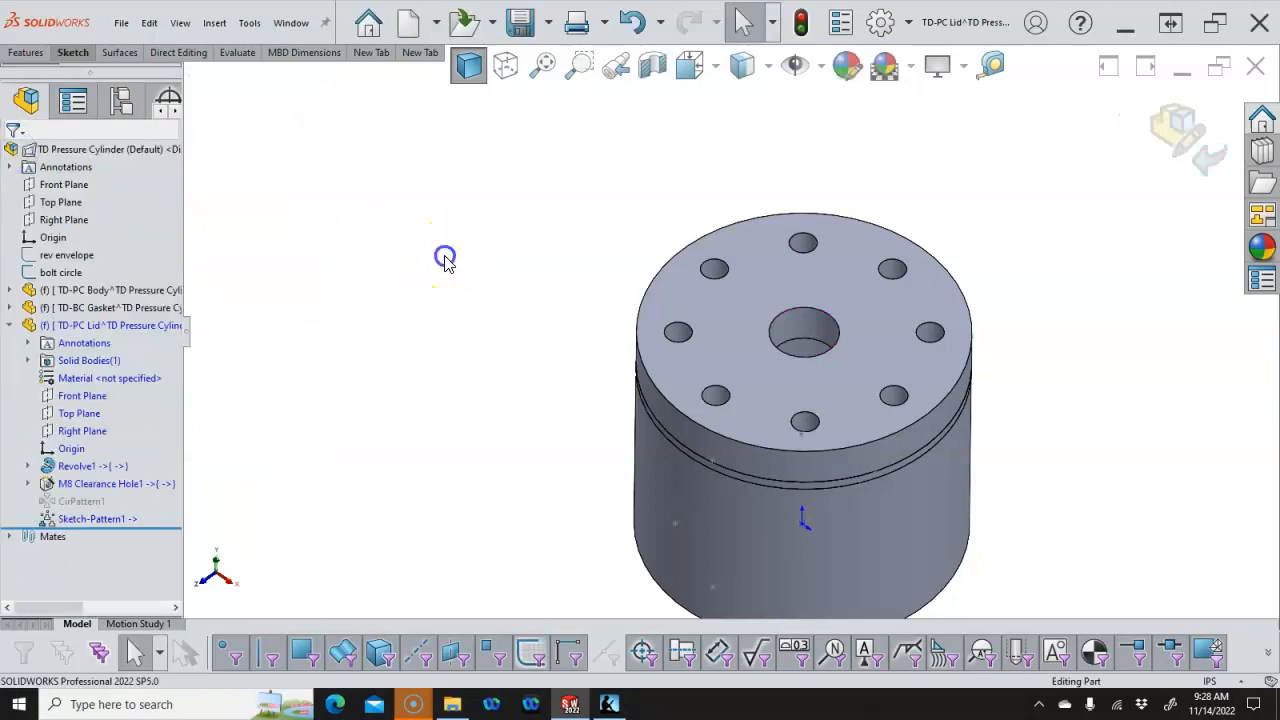
Return to editing the assembly, switch to the front view, and save all modified documents with the virtual components stored internally
click(1136, 134)
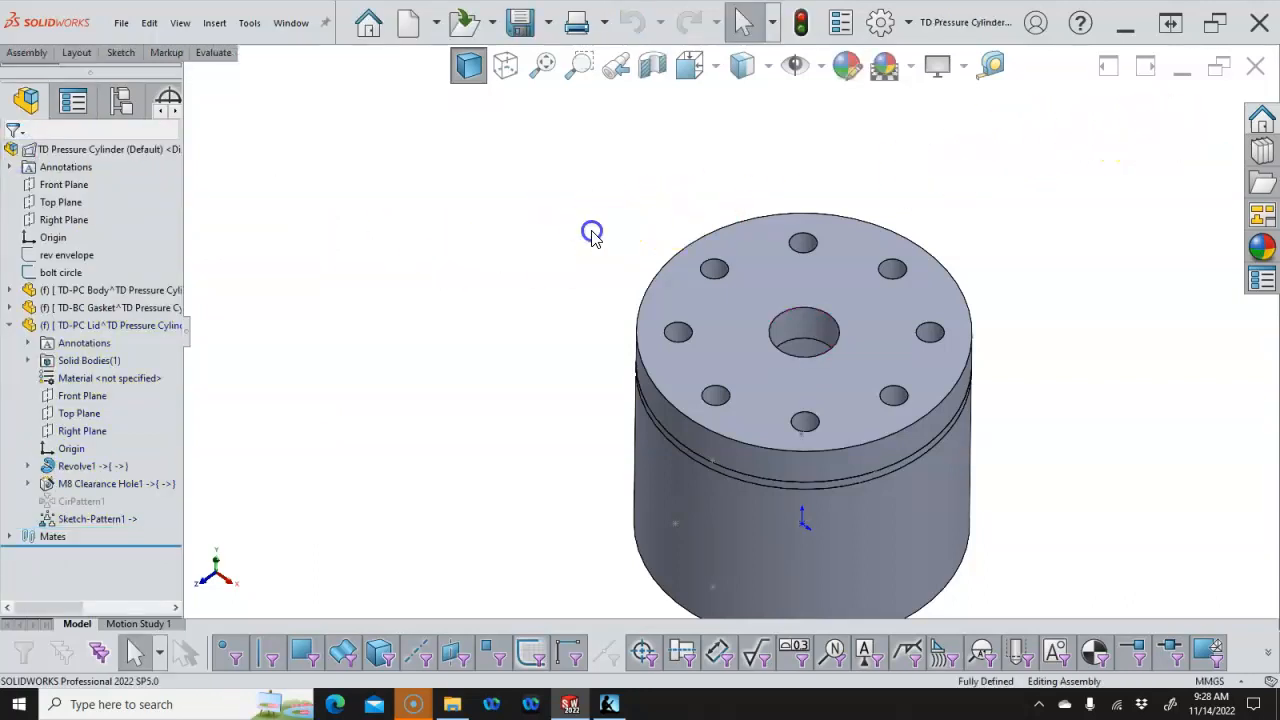
key(ctrl+1)
key(ctrl+s)
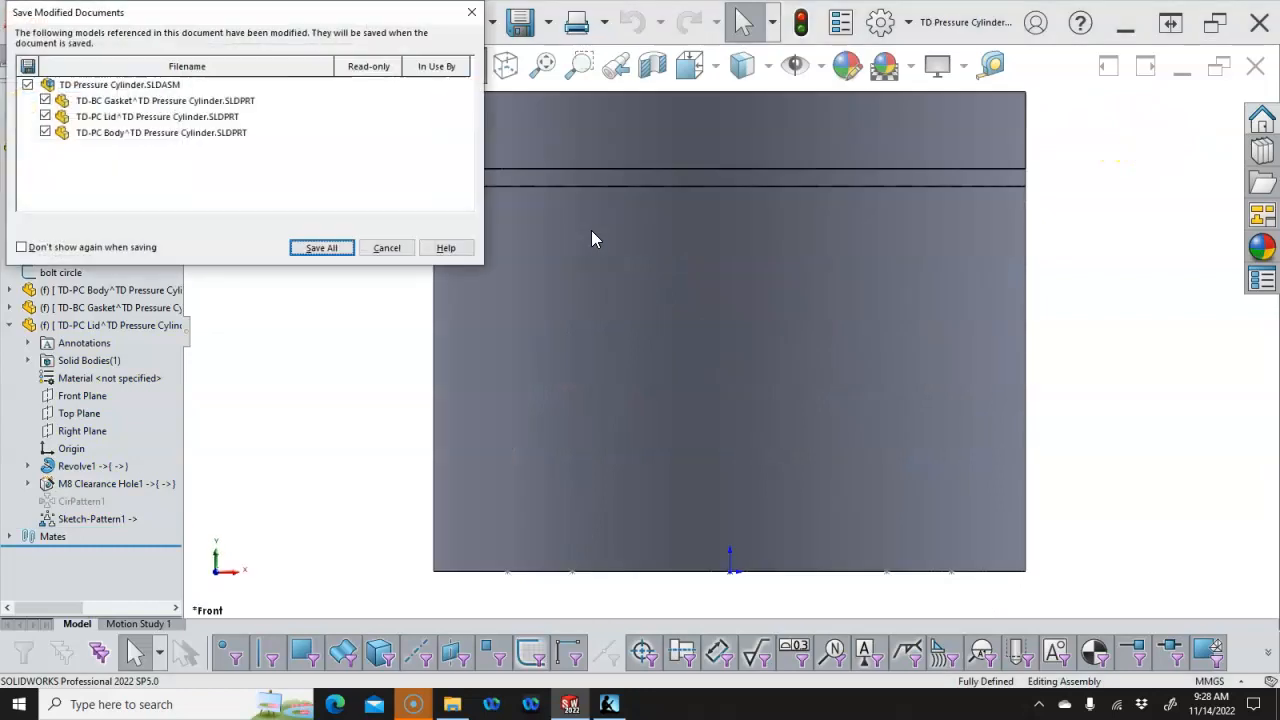
click(340, 247)
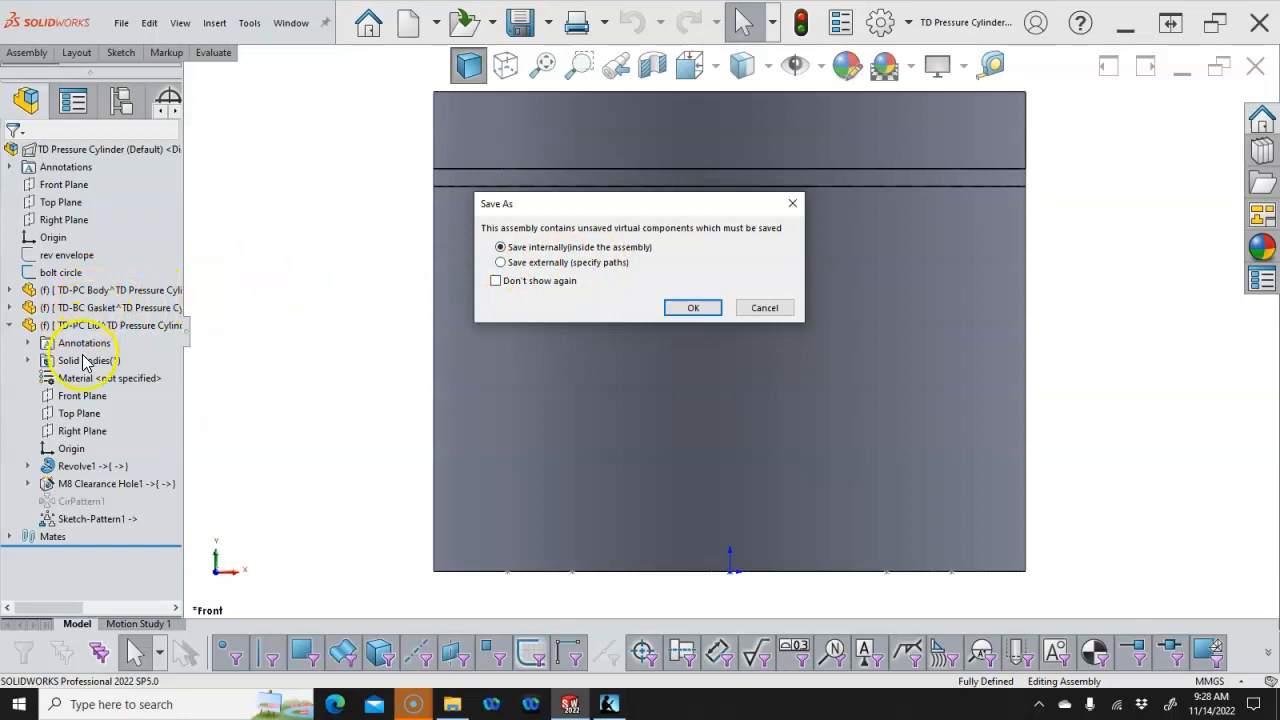
click(693, 309)
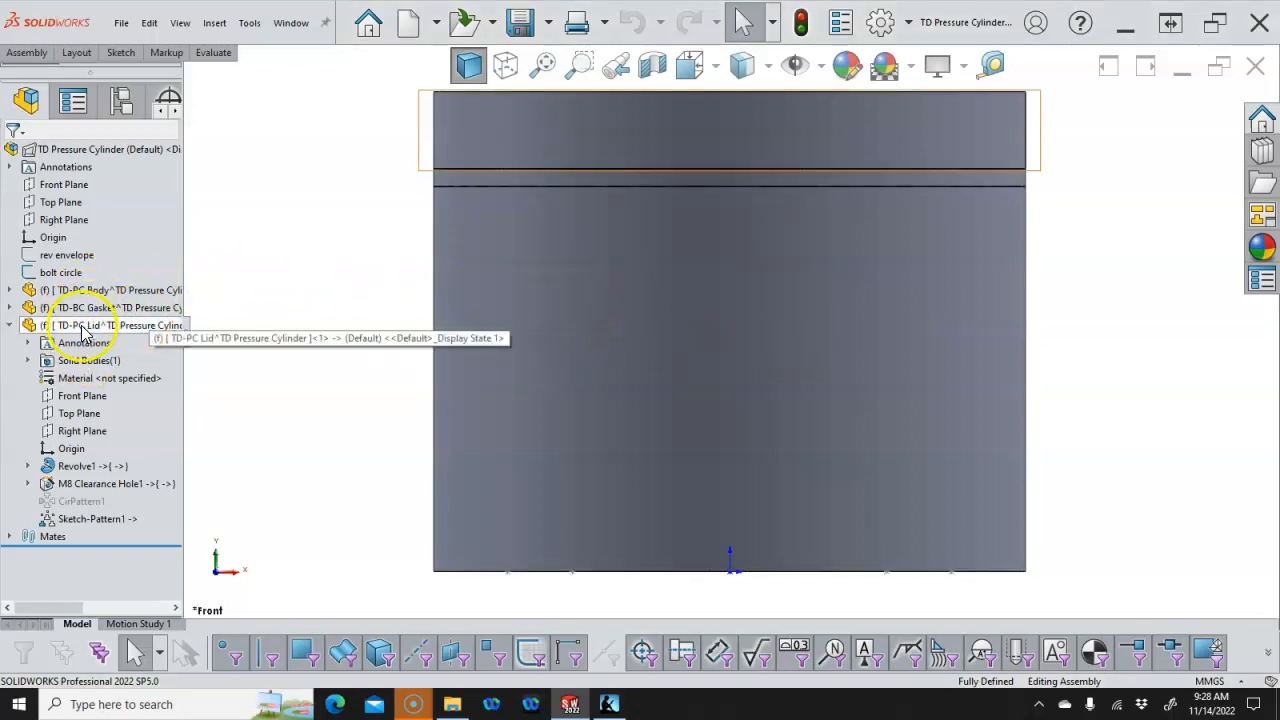
Collapse the lid's entries in the feature tree and hide the bolt circle sketch
click(10, 325)
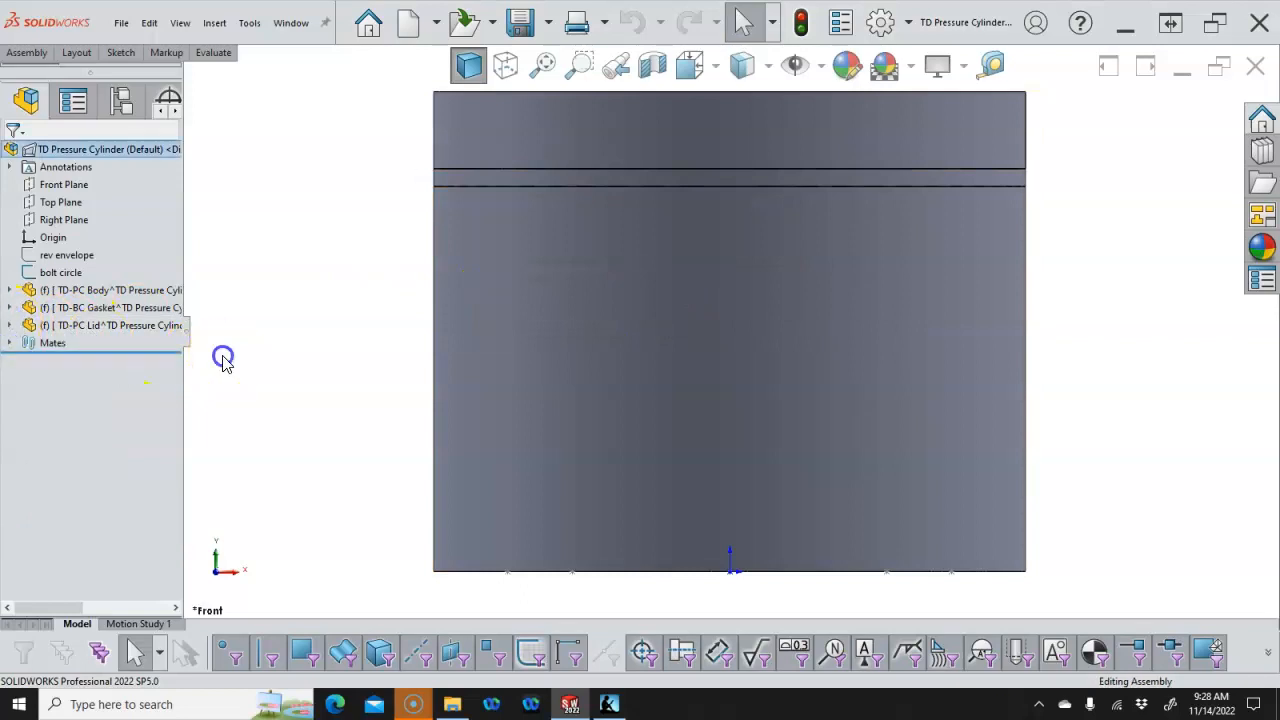
middle_drag(306, 343, 273, 436)
scroll(273, 436, up, 1)
scroll(335, 386, up, 1)
middle_drag(335, 386, 338, 427)
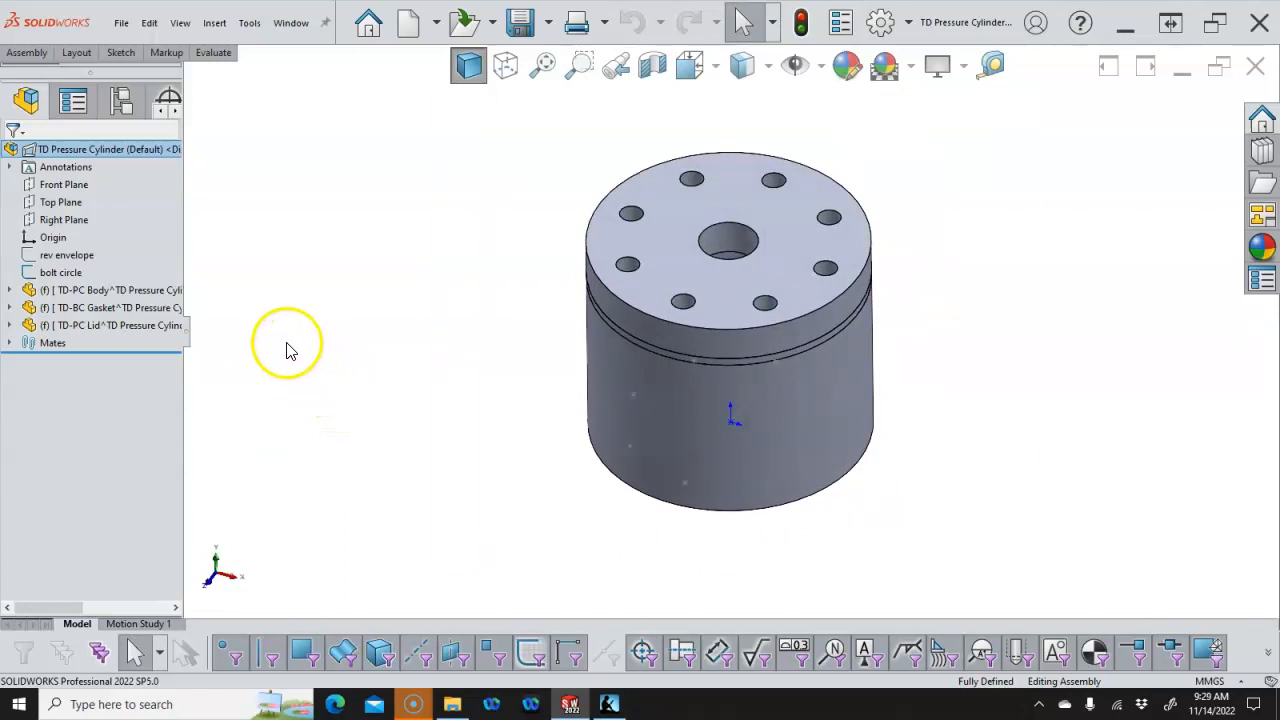
scroll(406, 324, up, 1)
middle_drag(409, 321, 410, 326)
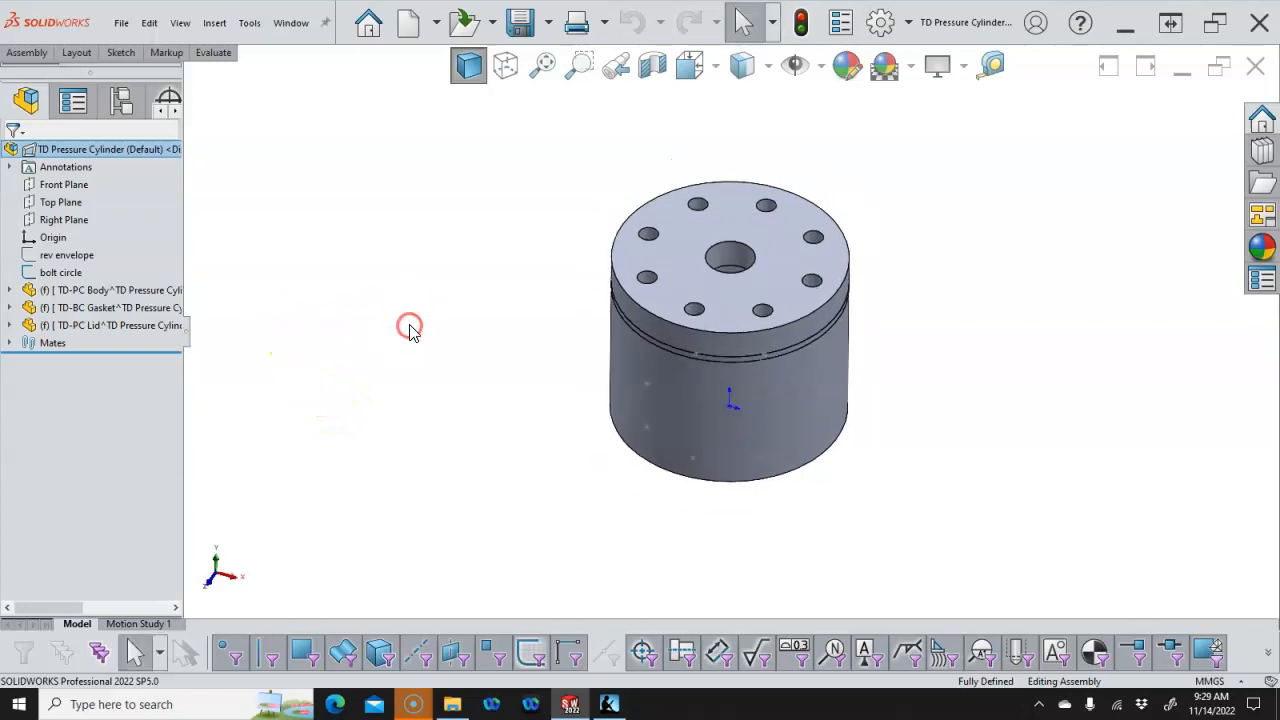
right_click(50, 272)
click(64, 248)
click(393, 323)
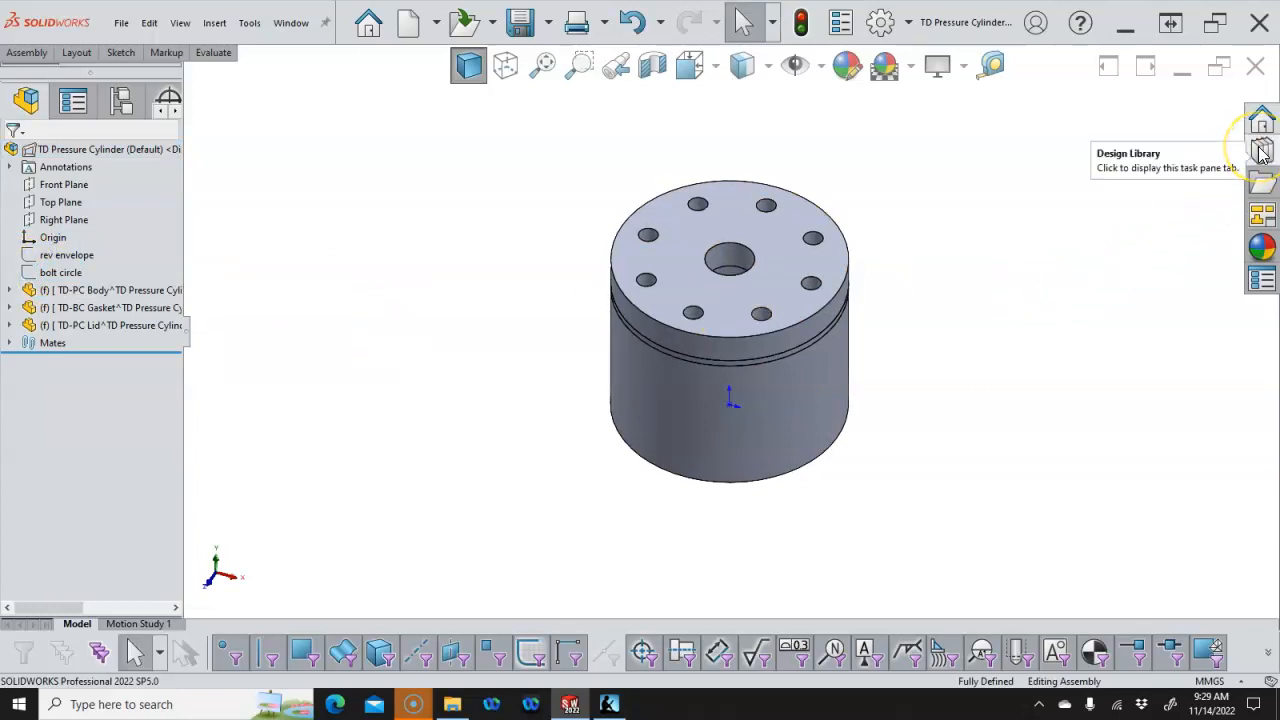
Add in Toolbox from the Design Library and open its ANSI Inch folder
click(1262, 150)
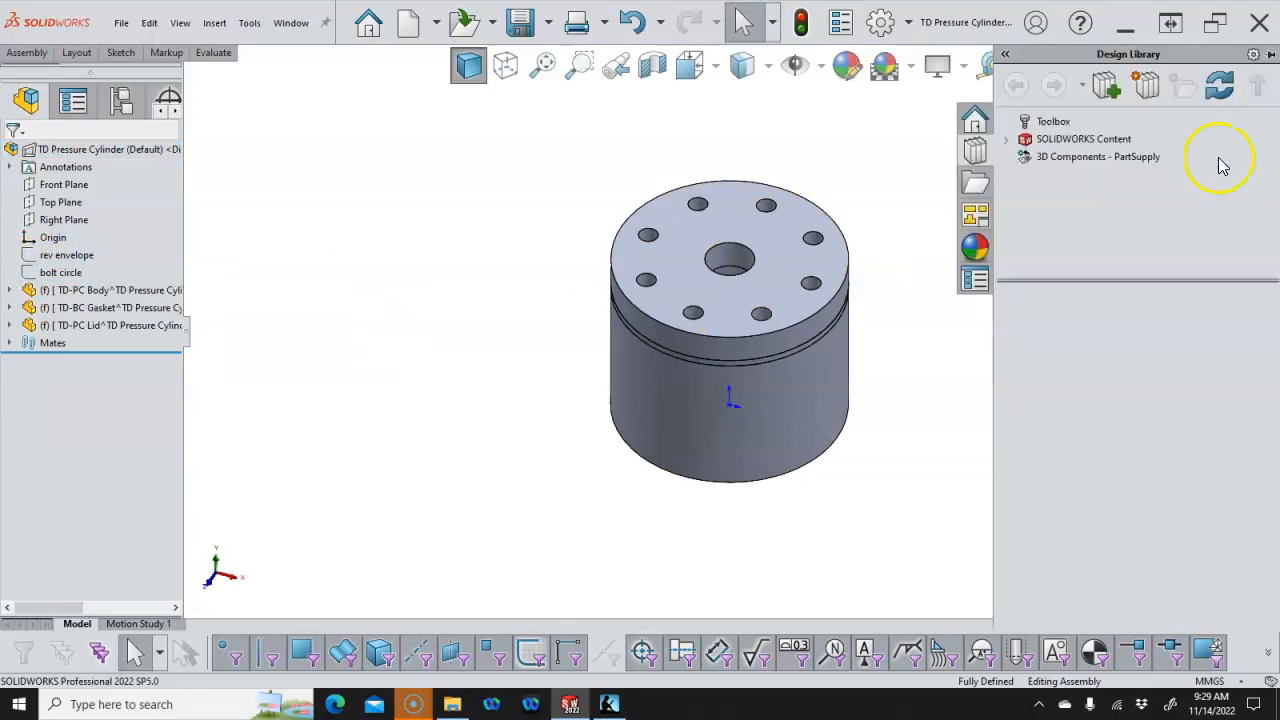
click(1040, 125)
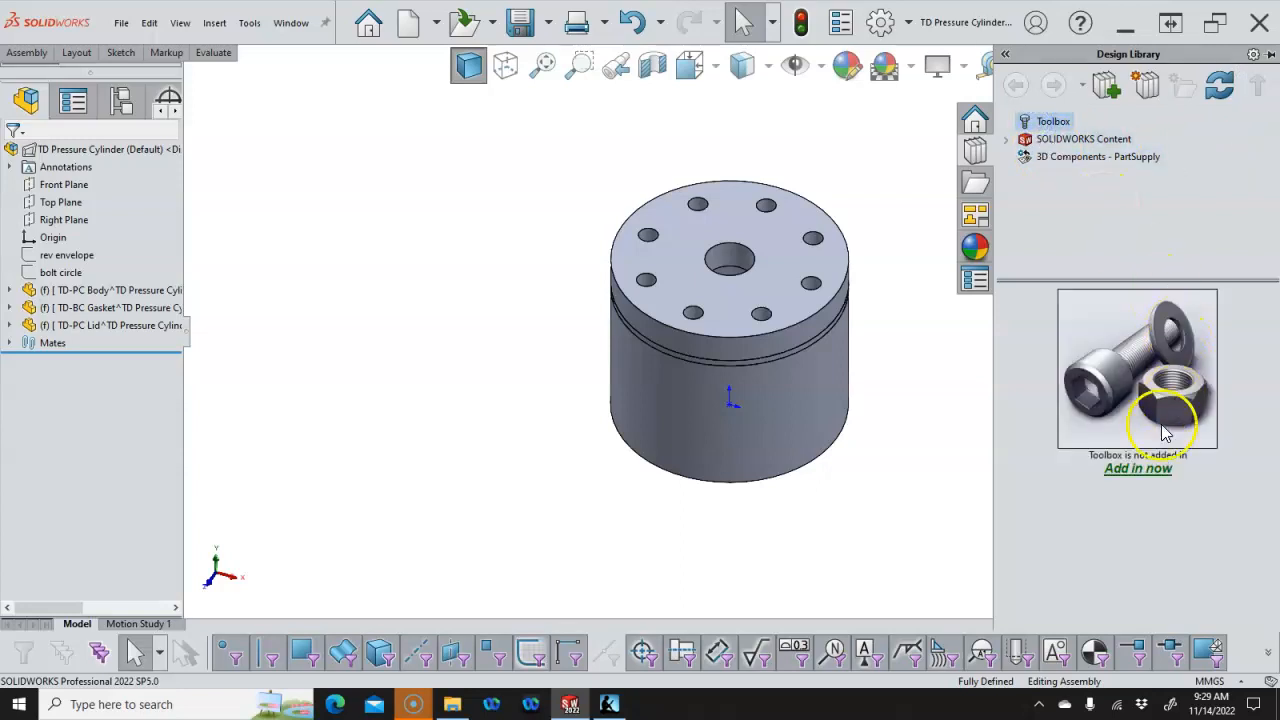
click(1145, 477)
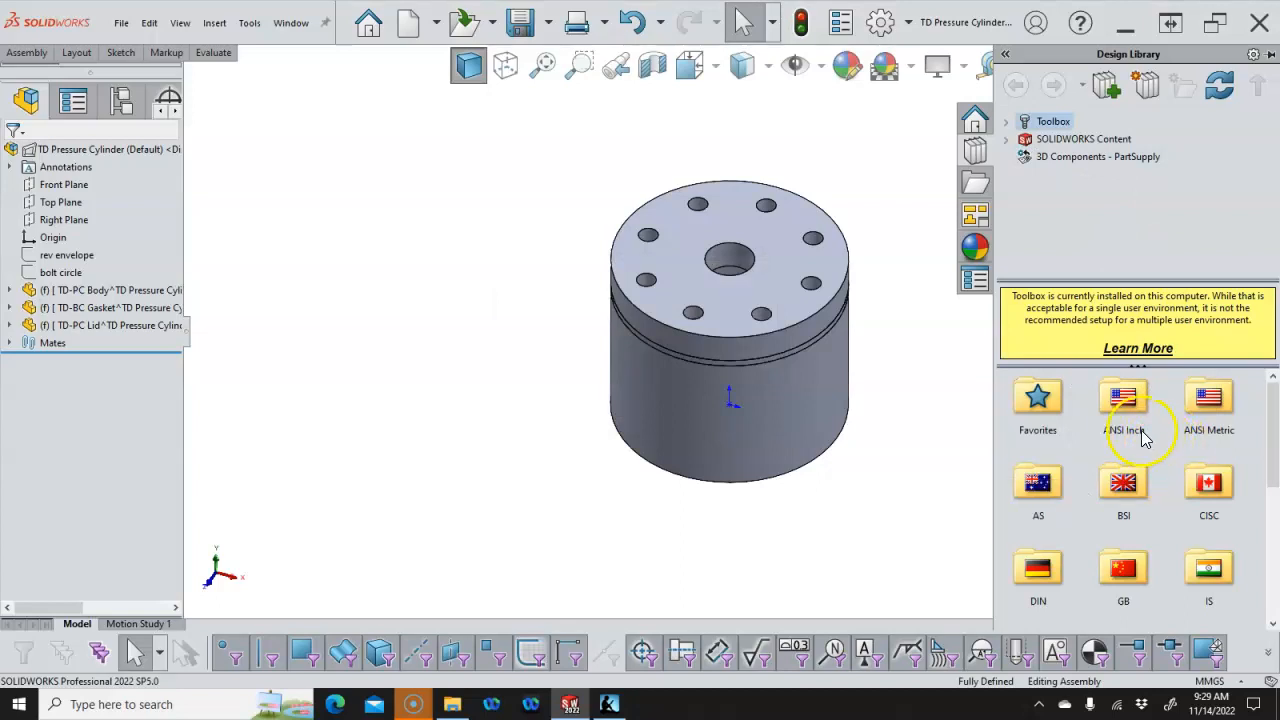
double_click(1135, 428)
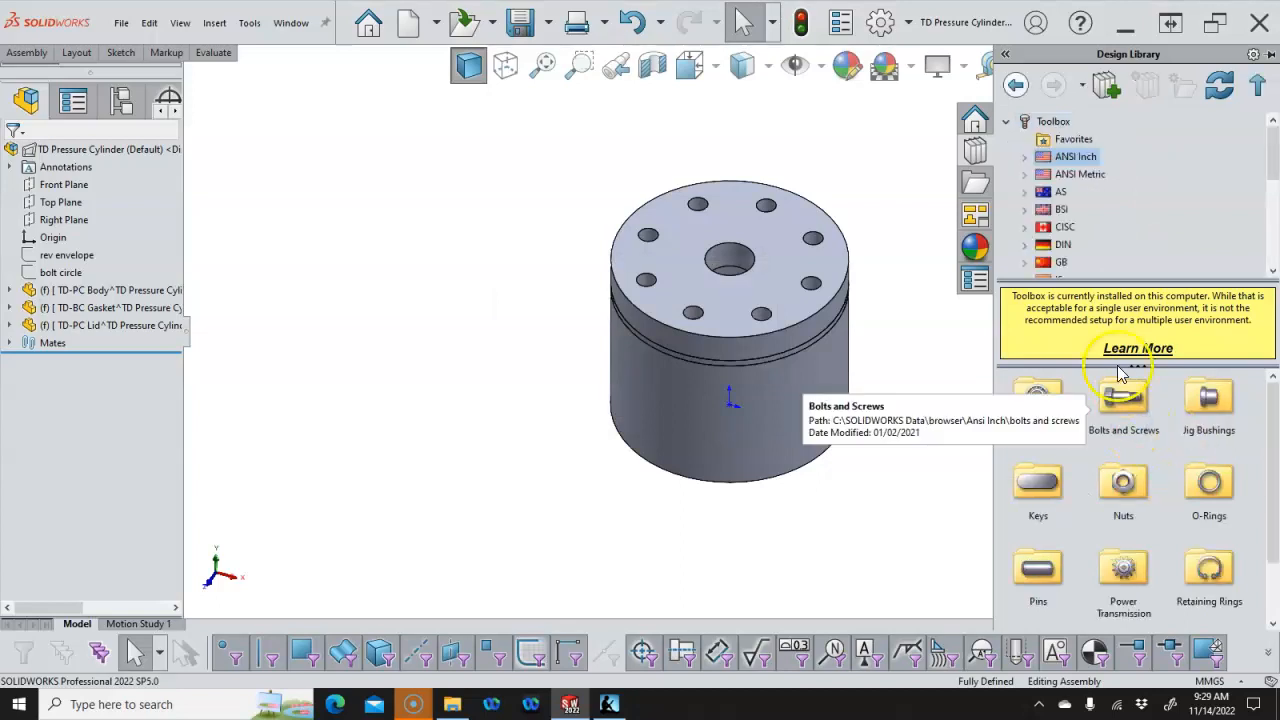
Open the Hex Head folder under ANSI Metric Bolts and Screws in the Toolbox library
click(1086, 176)
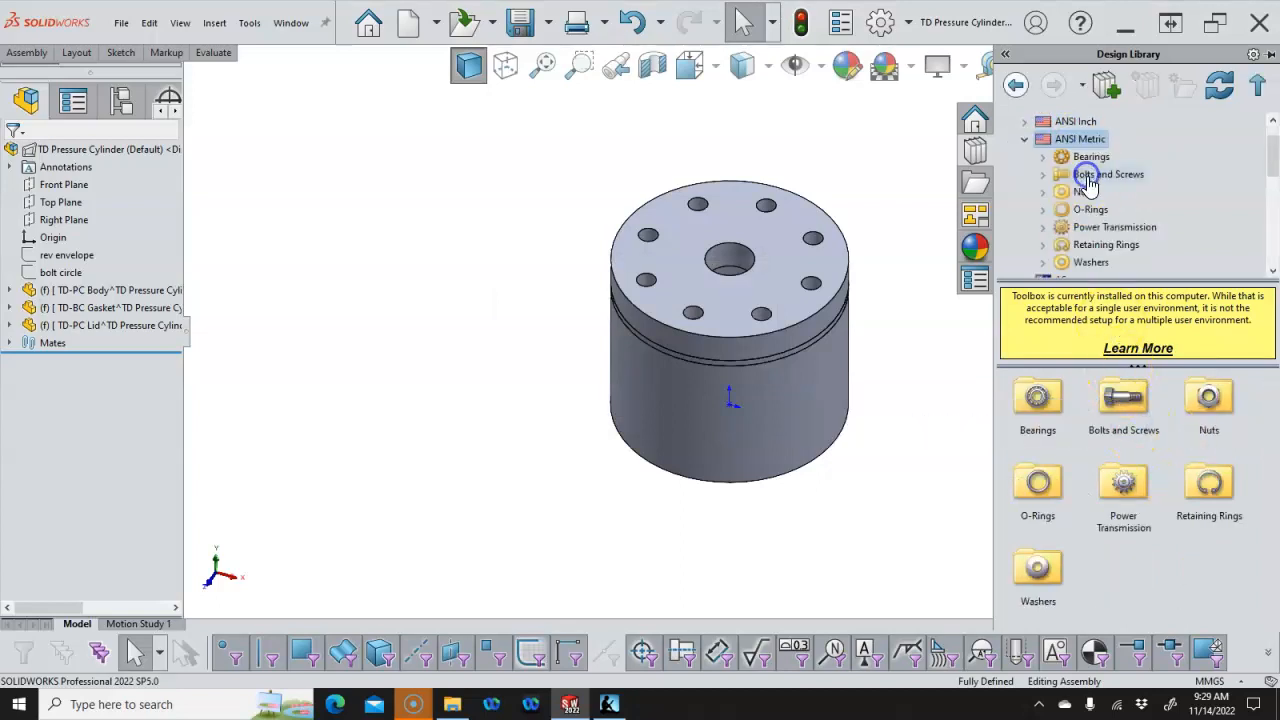
double_click(1127, 418)
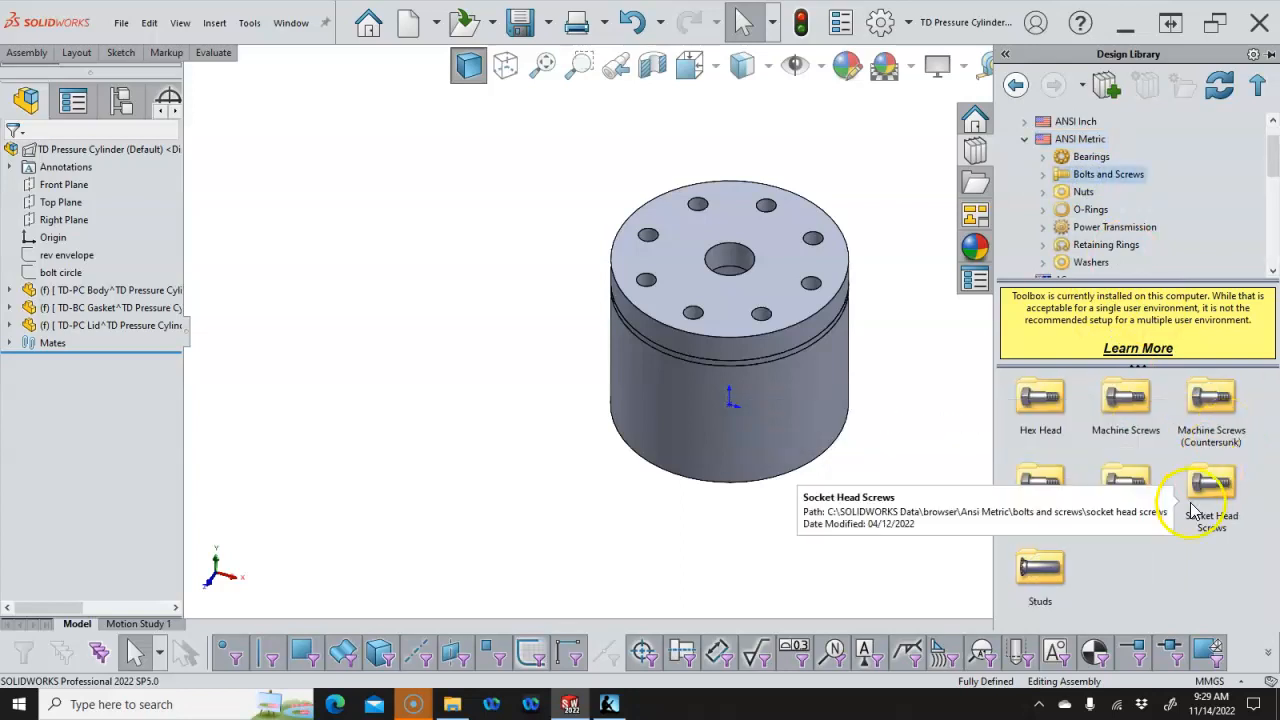
double_click(1040, 402)
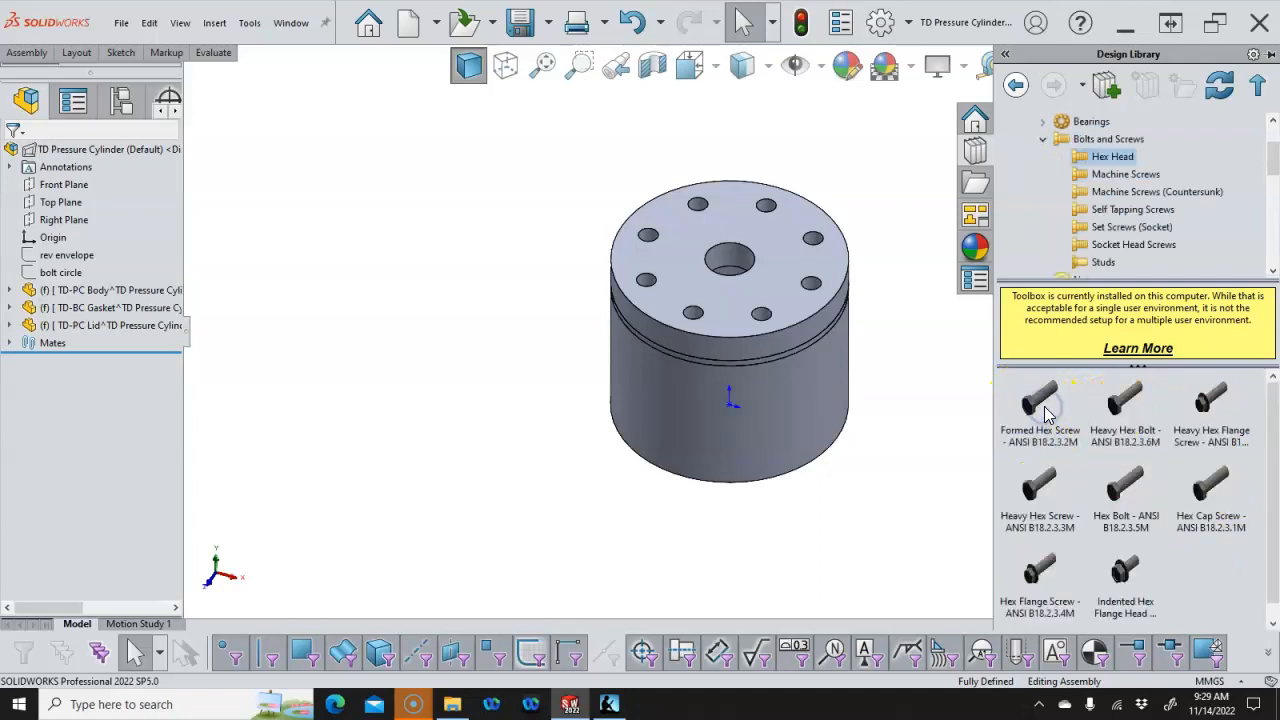
mouse_move(1043, 415)
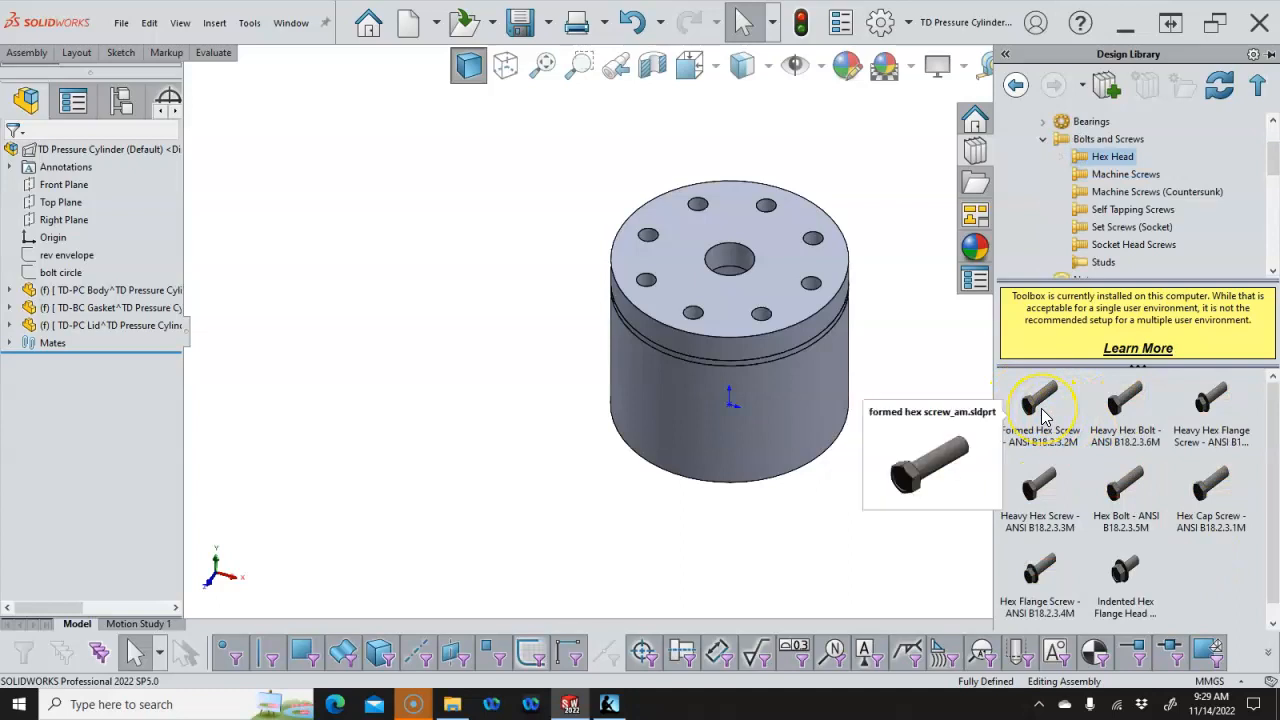
mouse_move(1122, 425)
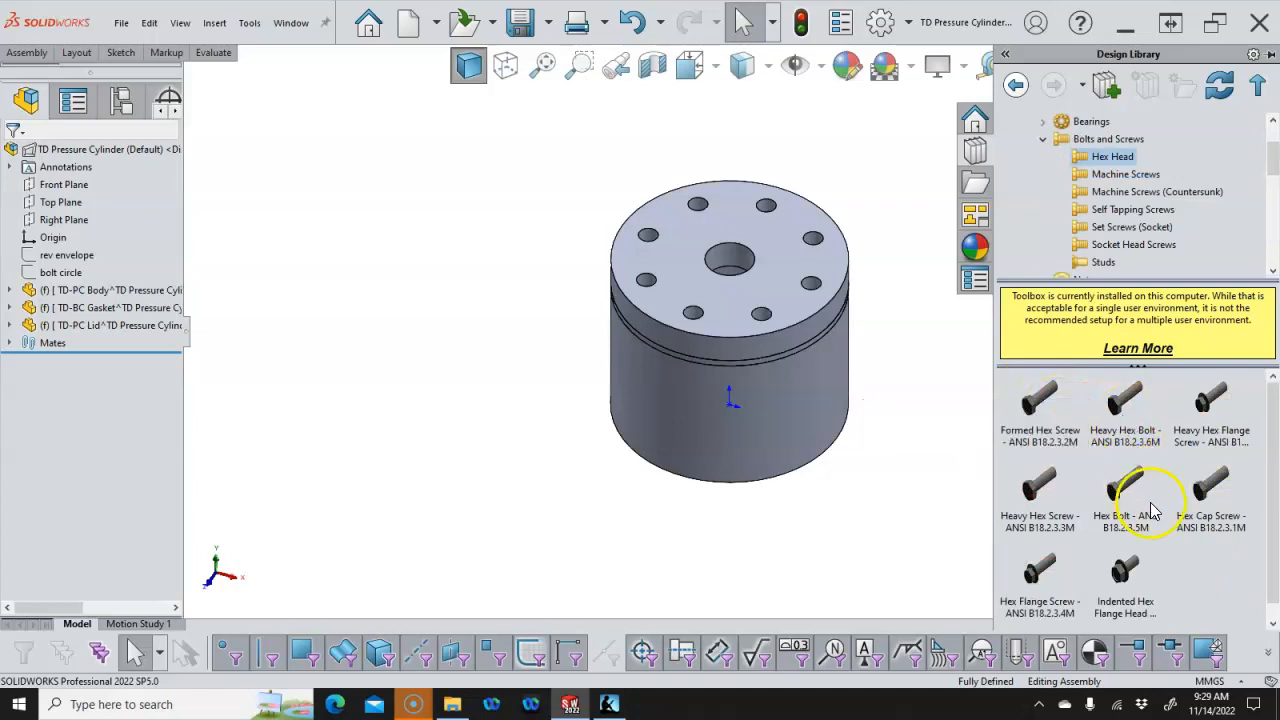
click(1043, 513)
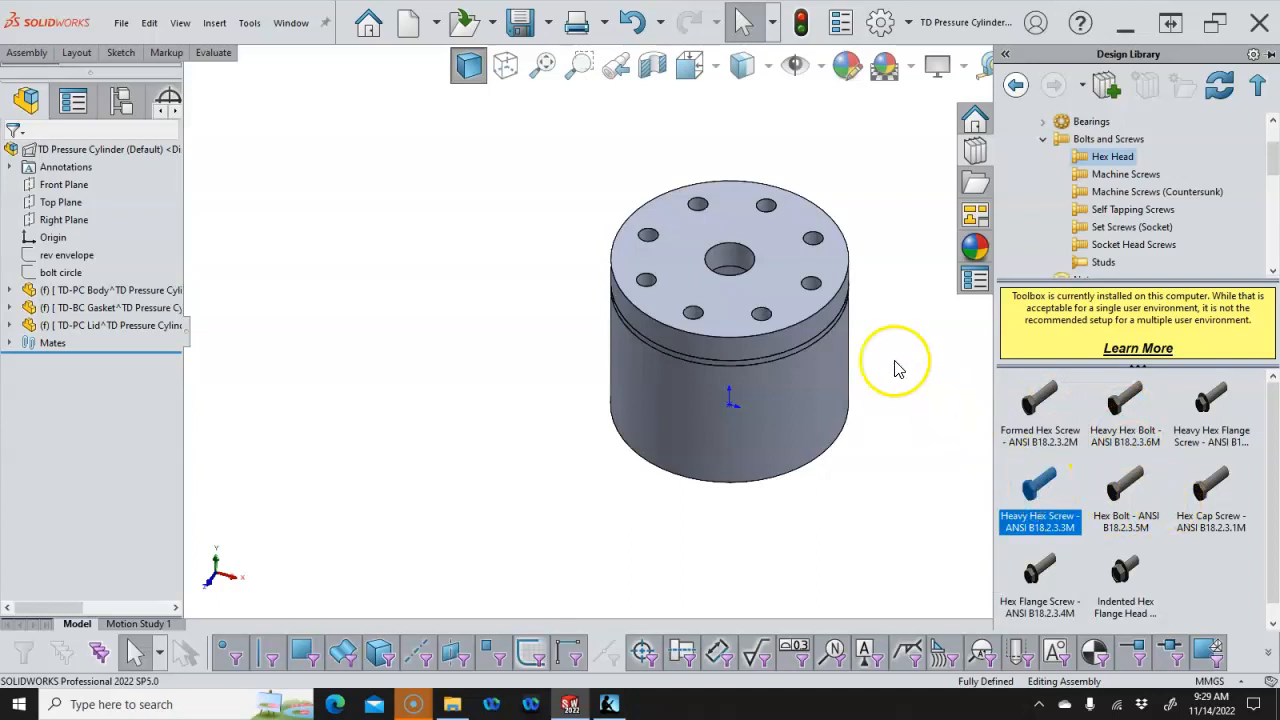
scroll(835, 325, down, 3)
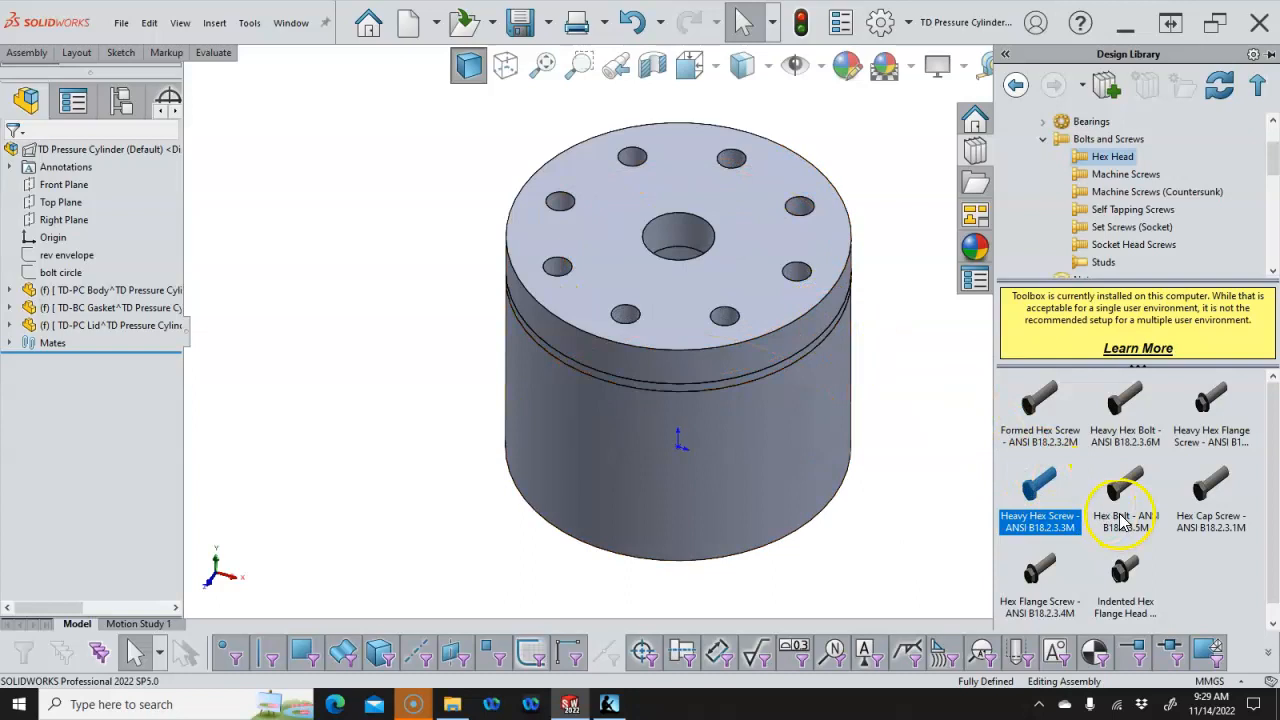
drag(1047, 487, 925, 262)
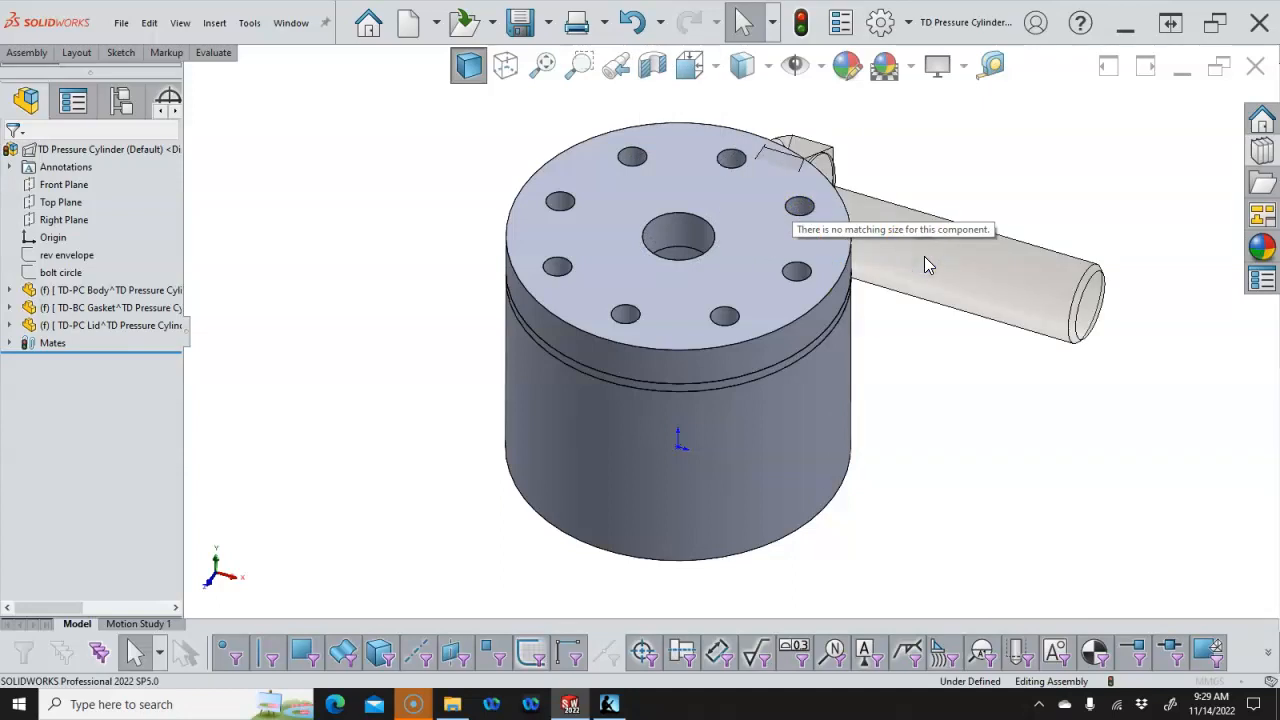
key(Escape)
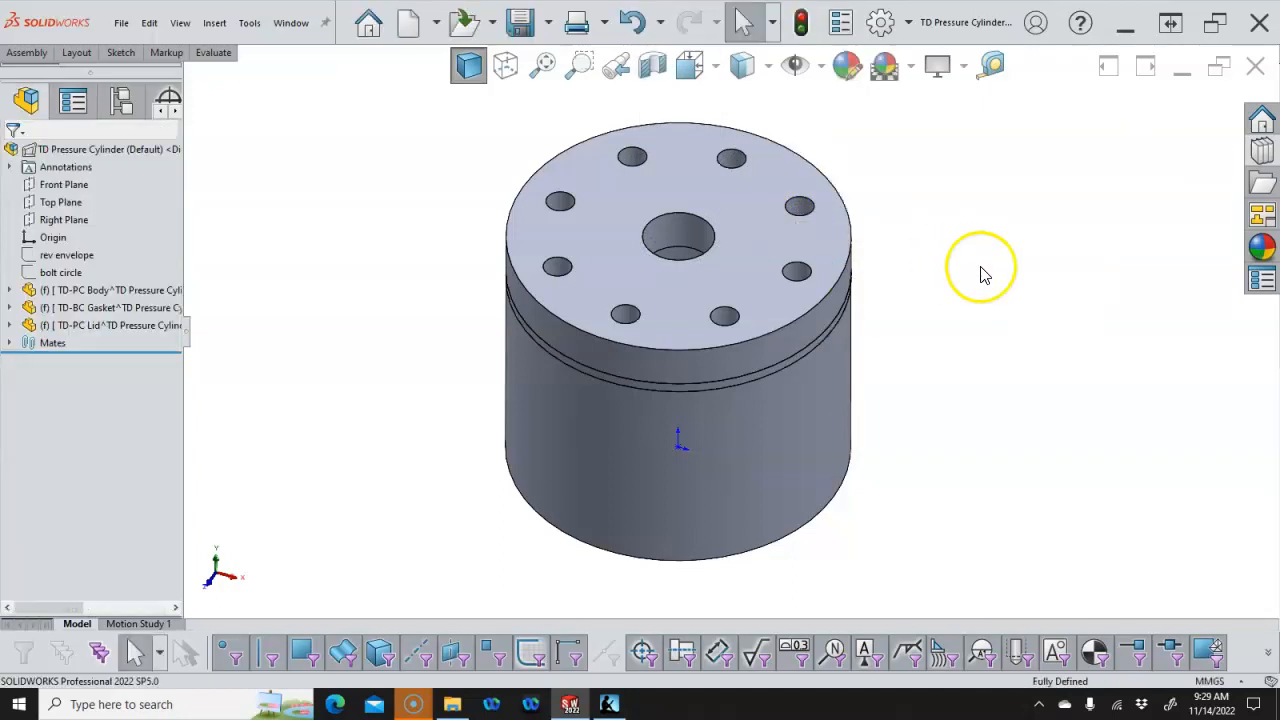
click(1262, 150)
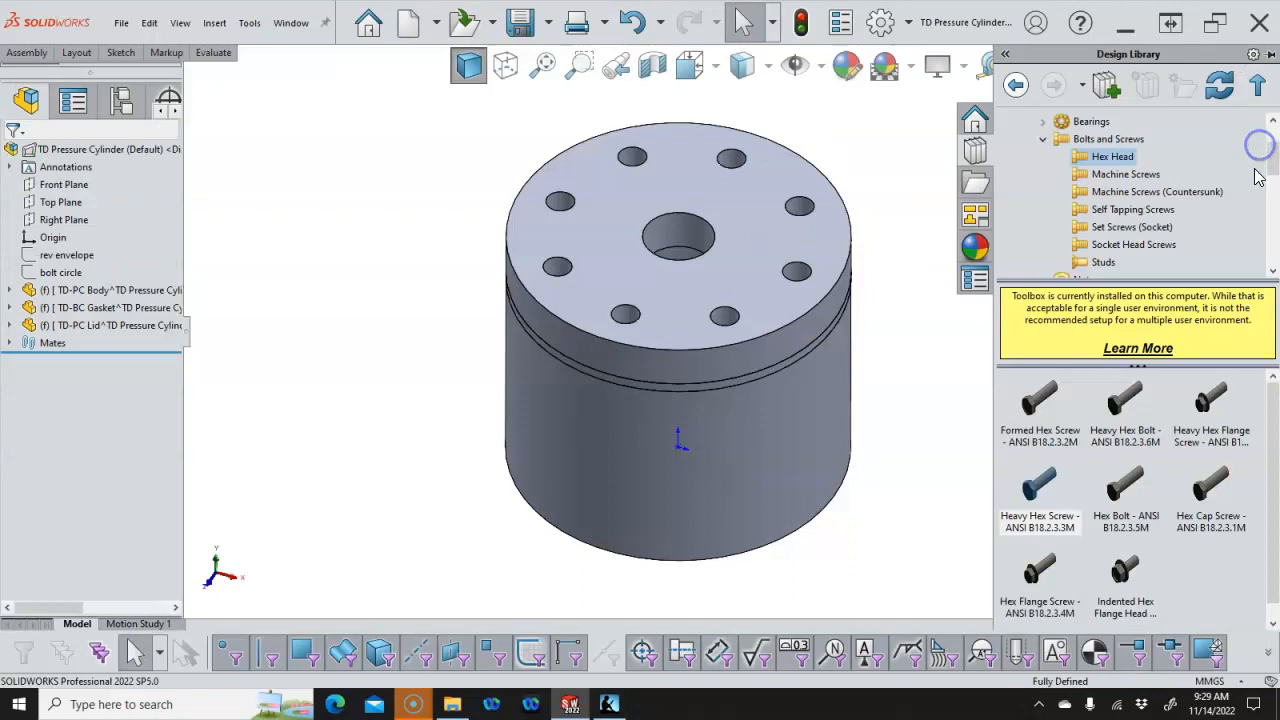
mouse_move(1157, 428)
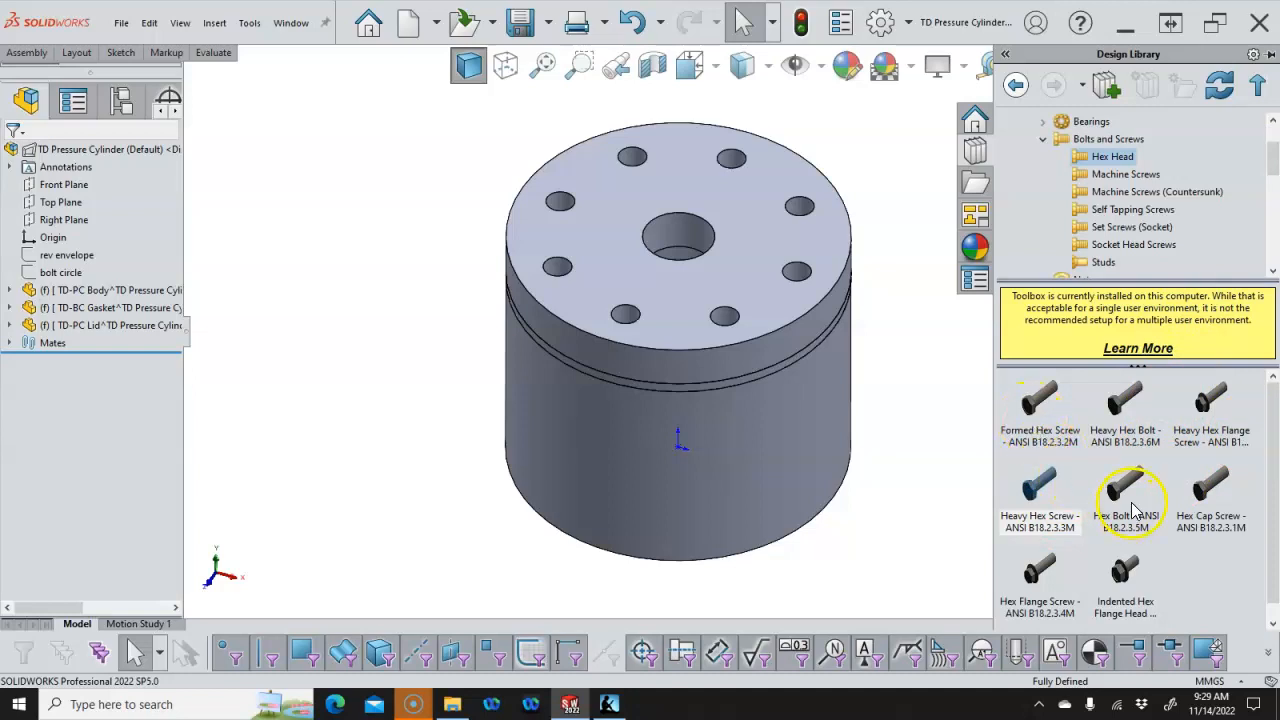
drag(1135, 497, 803, 280)
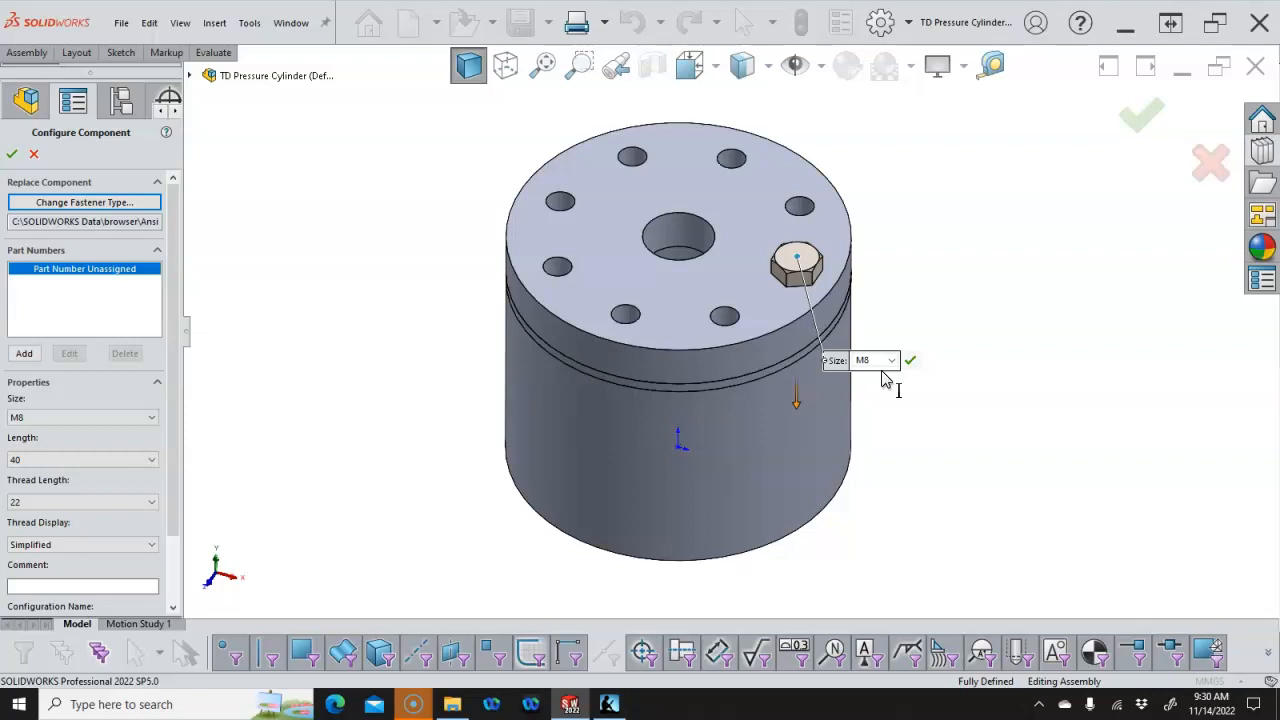
click(712, 388)
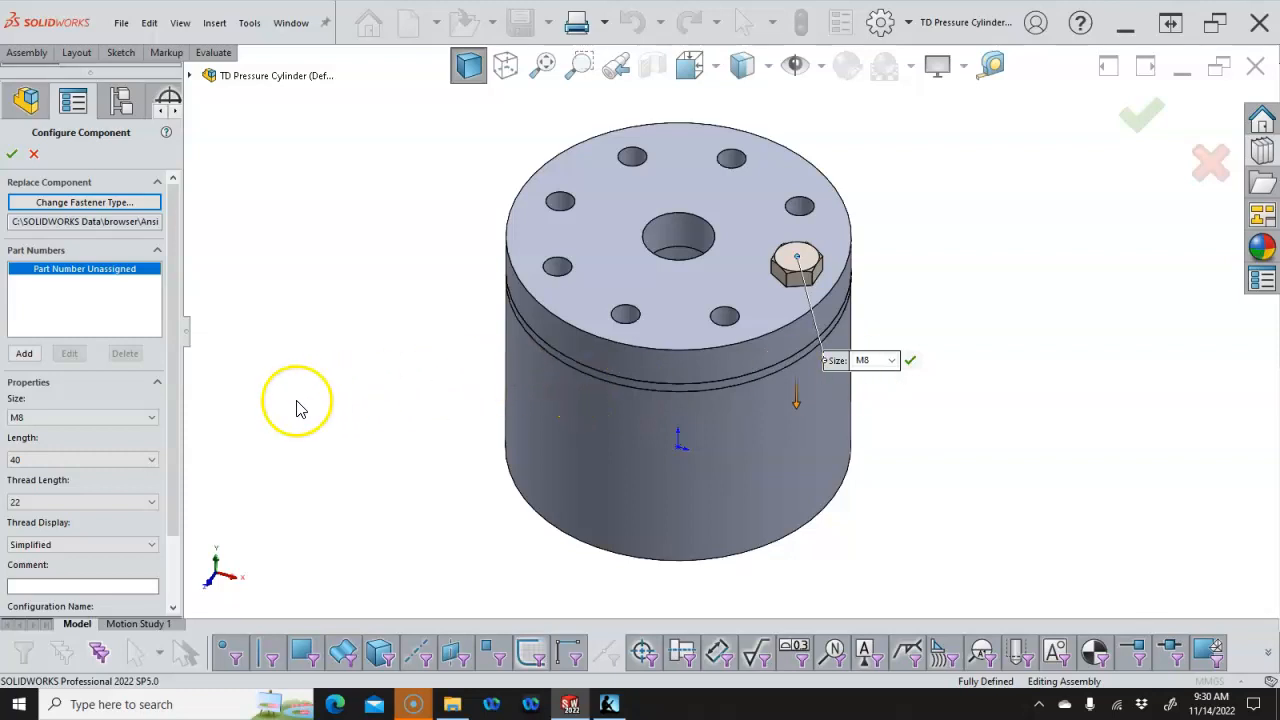
click(90, 459)
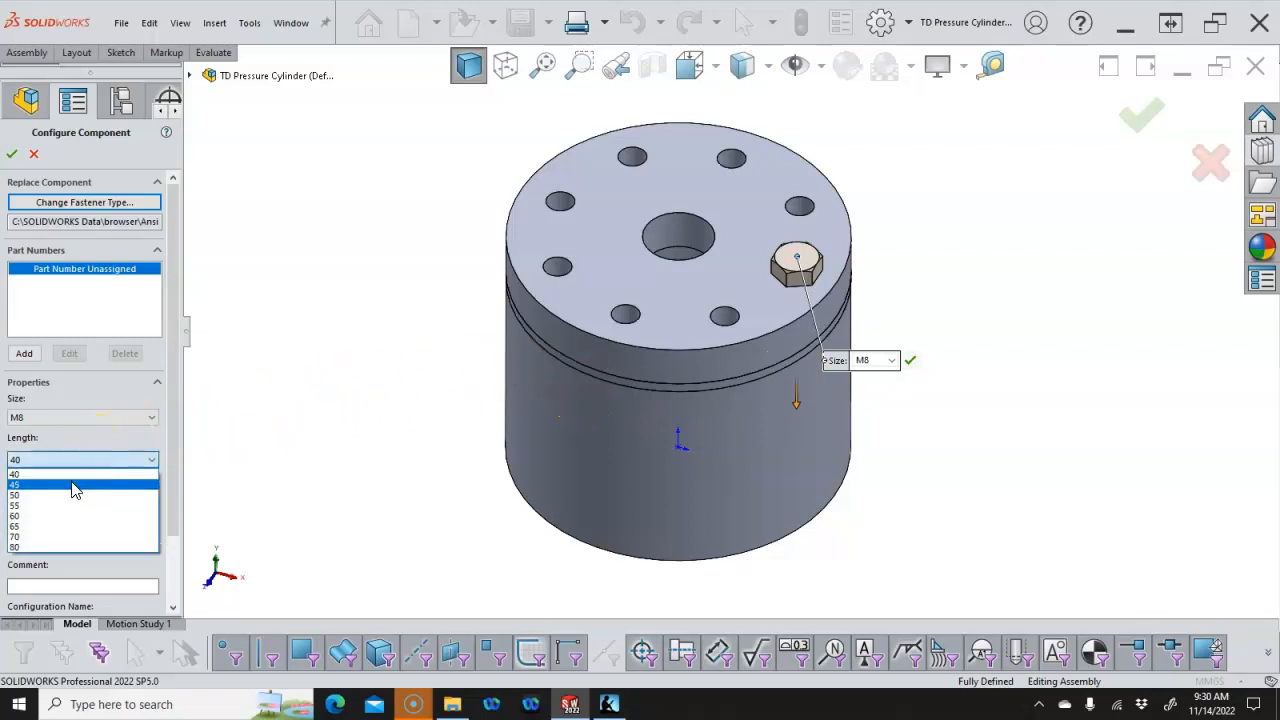
click(94, 407)
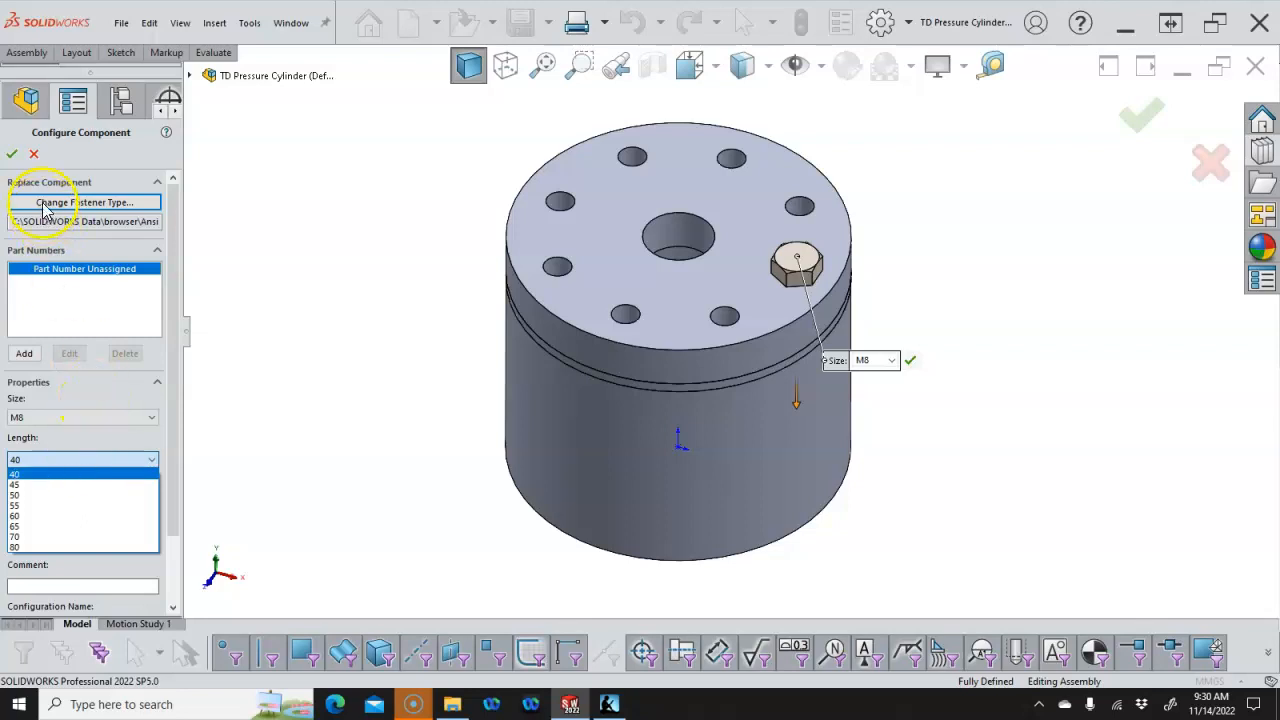
click(37, 163)
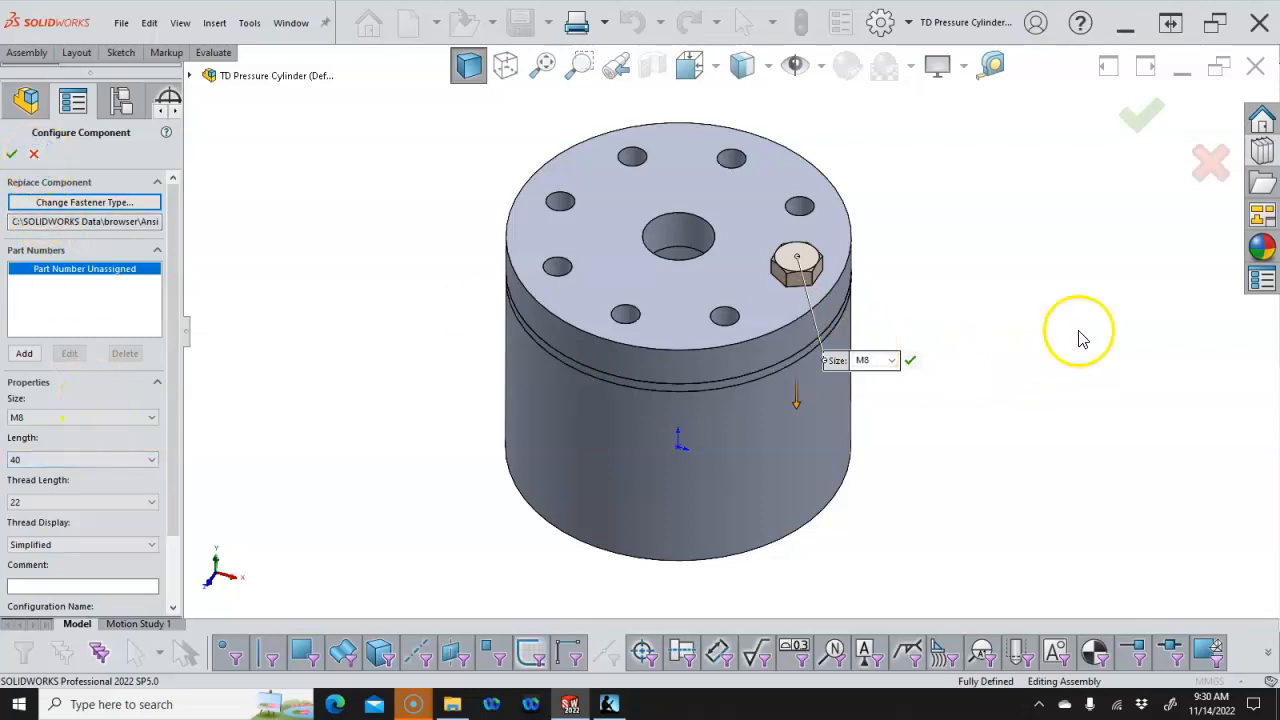
click(40, 153)
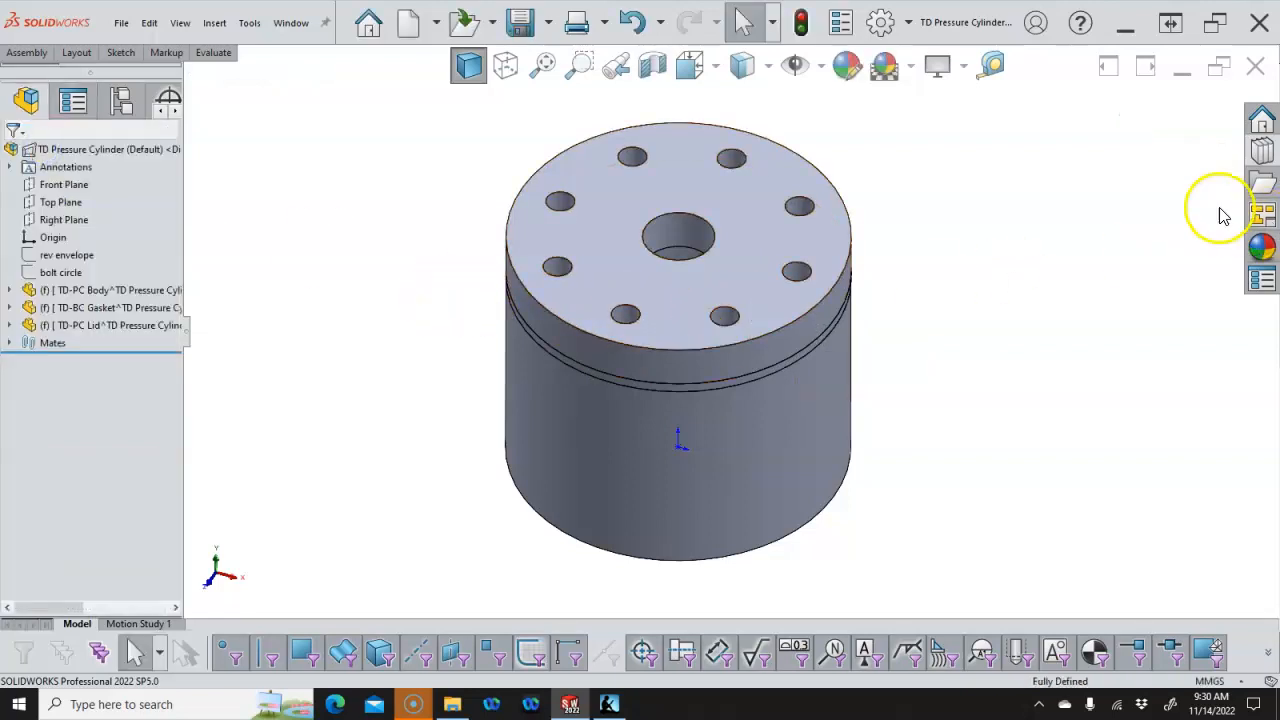
Insert a Hex Cap Screw ANSI B18.2.3.1M, size M8 and length 30, into a bolt hole on the lid
click(1261, 150)
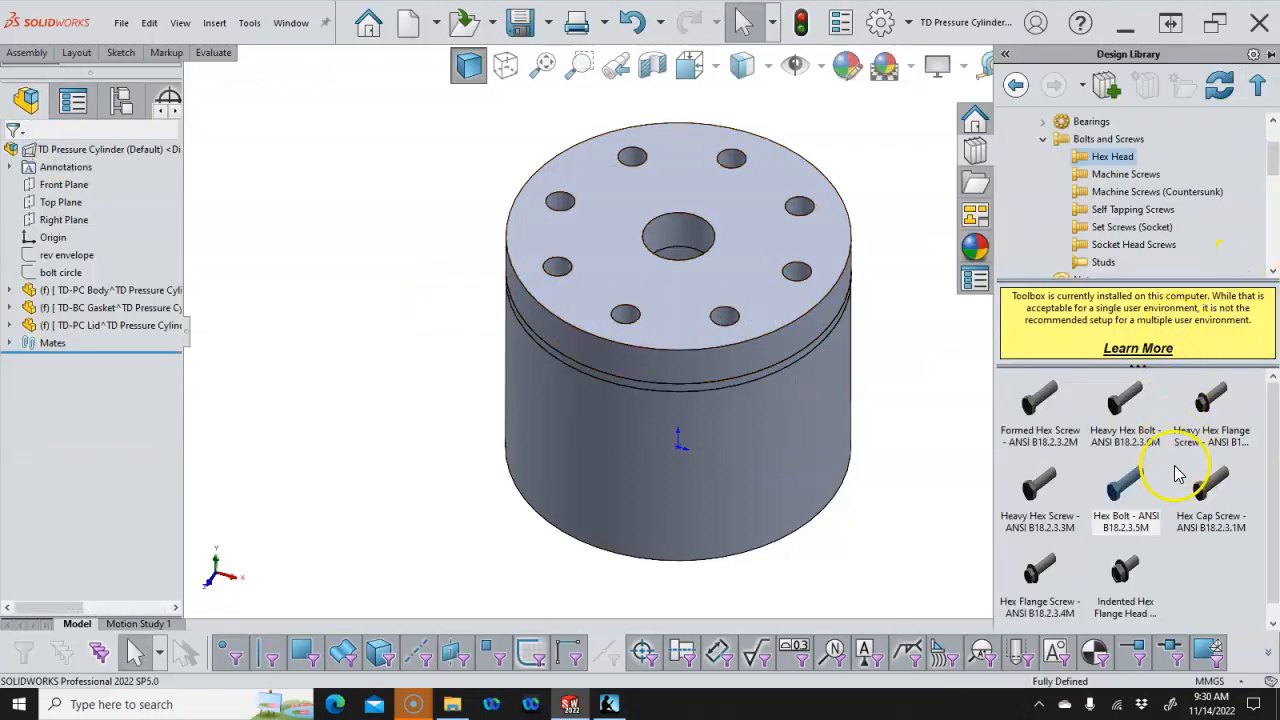
drag(1222, 494, 805, 280)
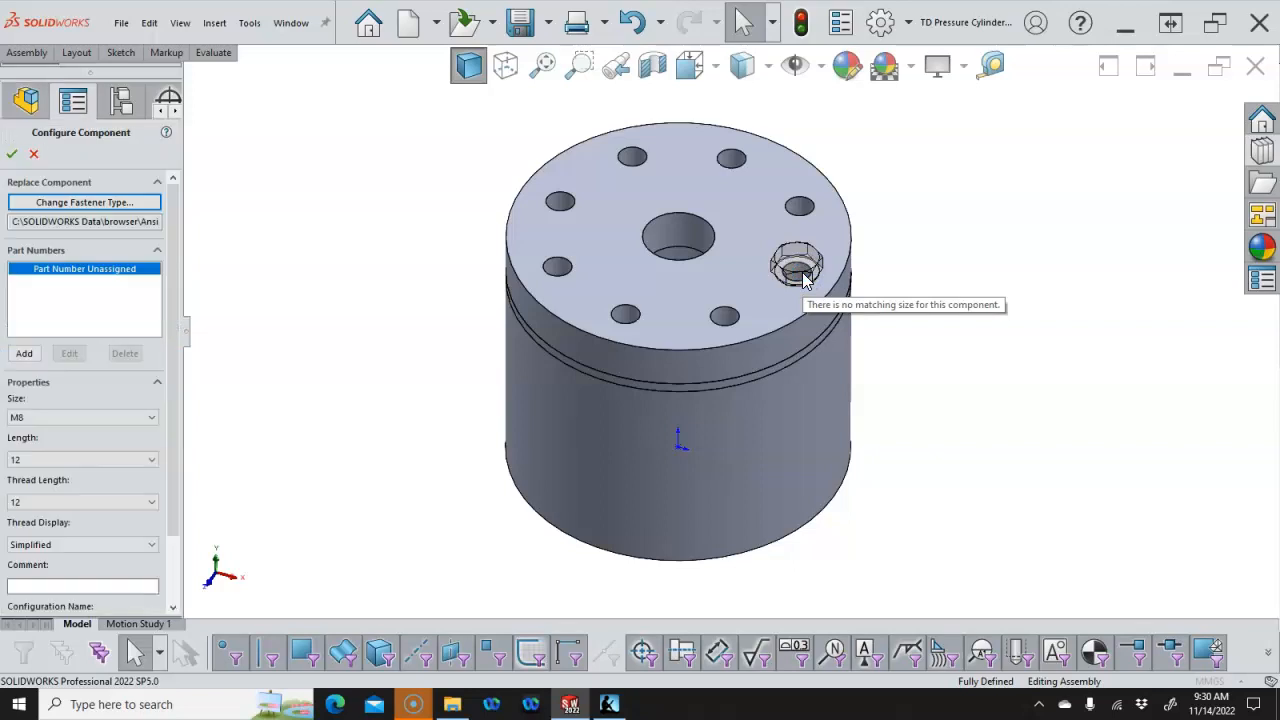
click(110, 460)
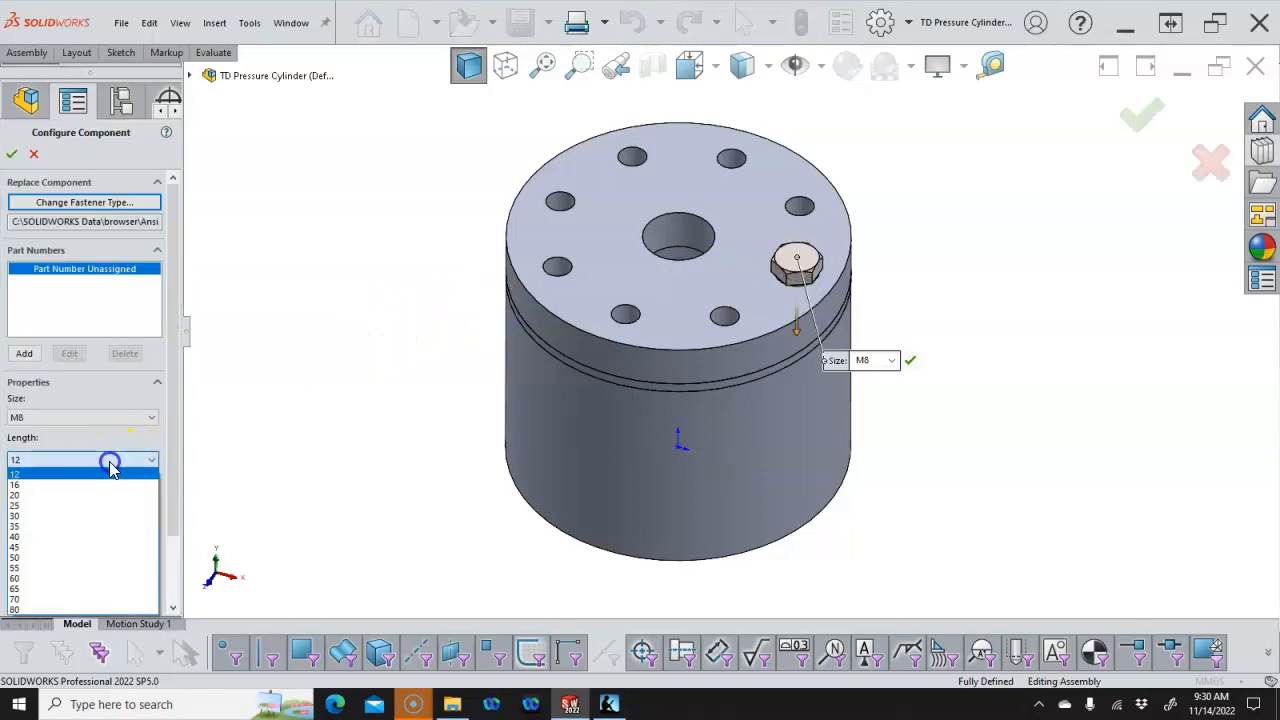
click(72, 516)
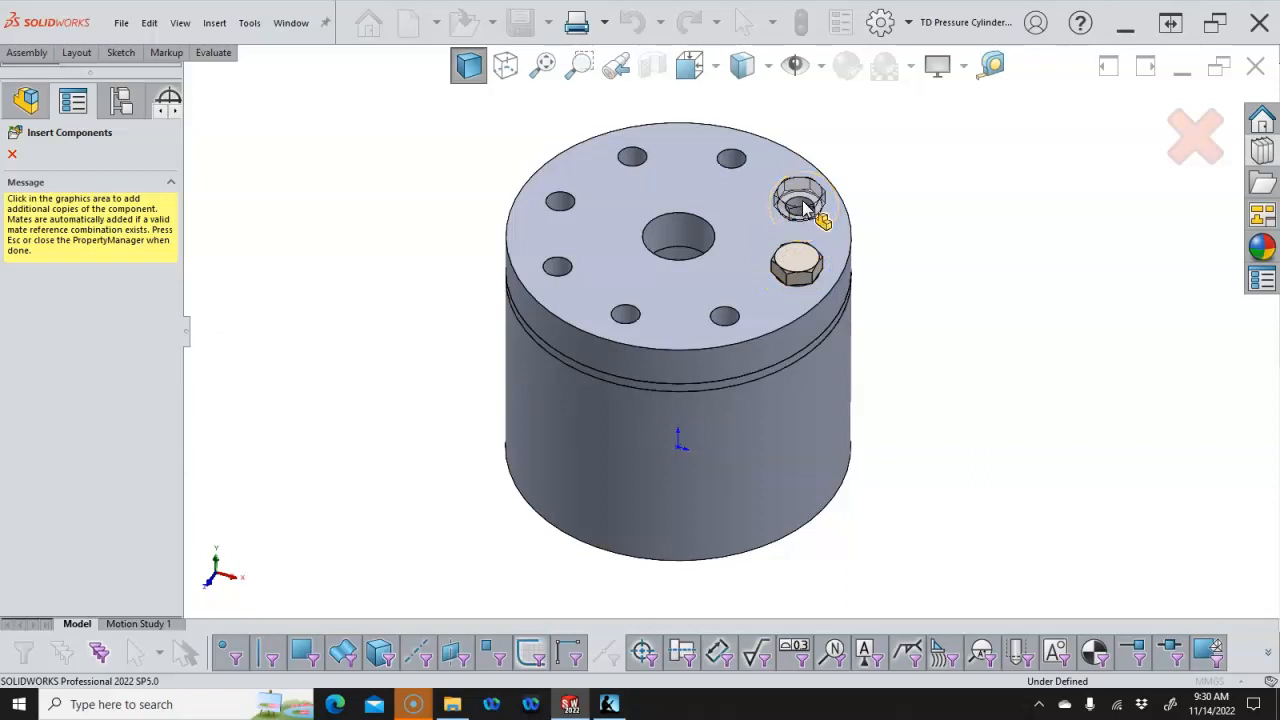
Place copies of the M8 hex cap screw in the seven remaining bolt holes of the lid and finish inserting
click(735, 160)
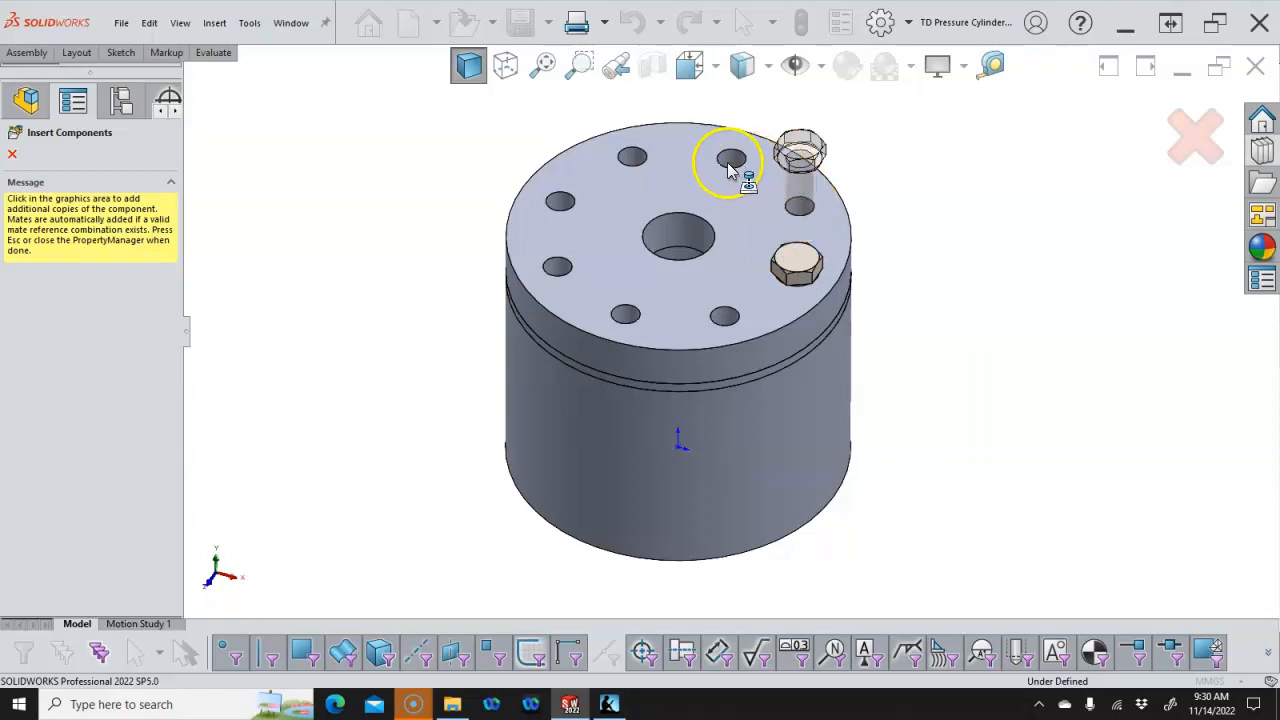
click(800, 210)
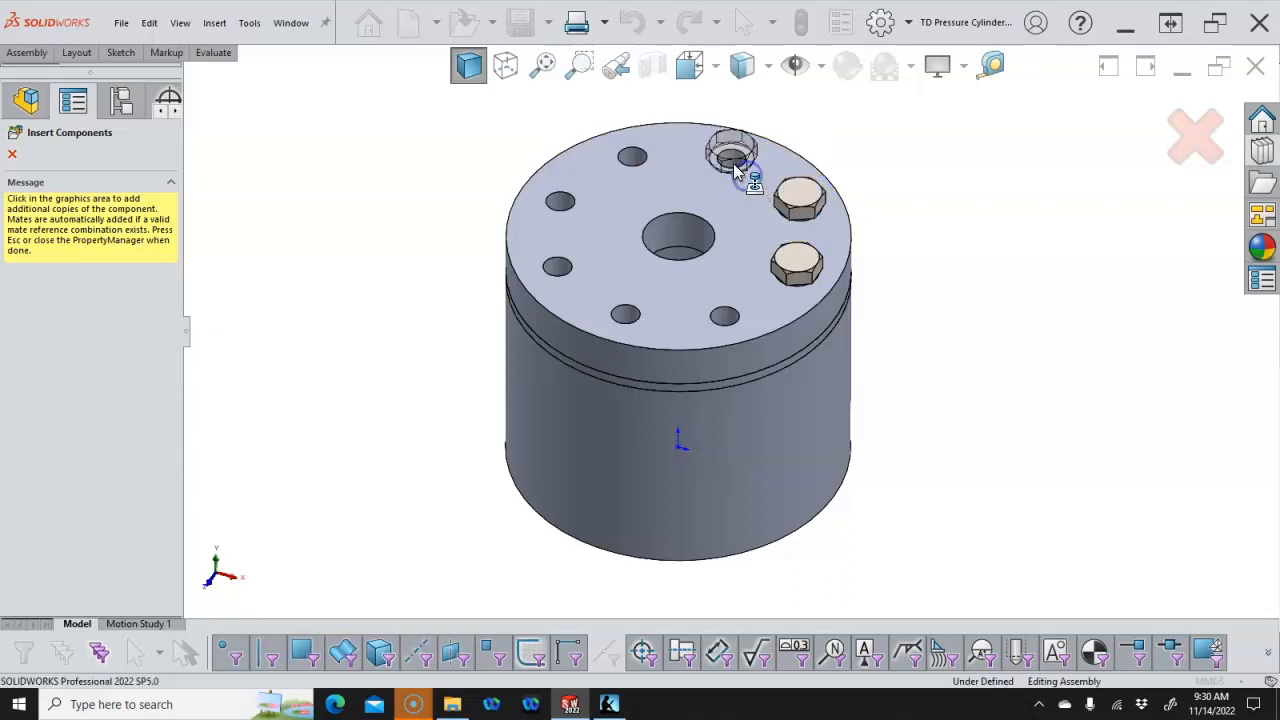
click(731, 160)
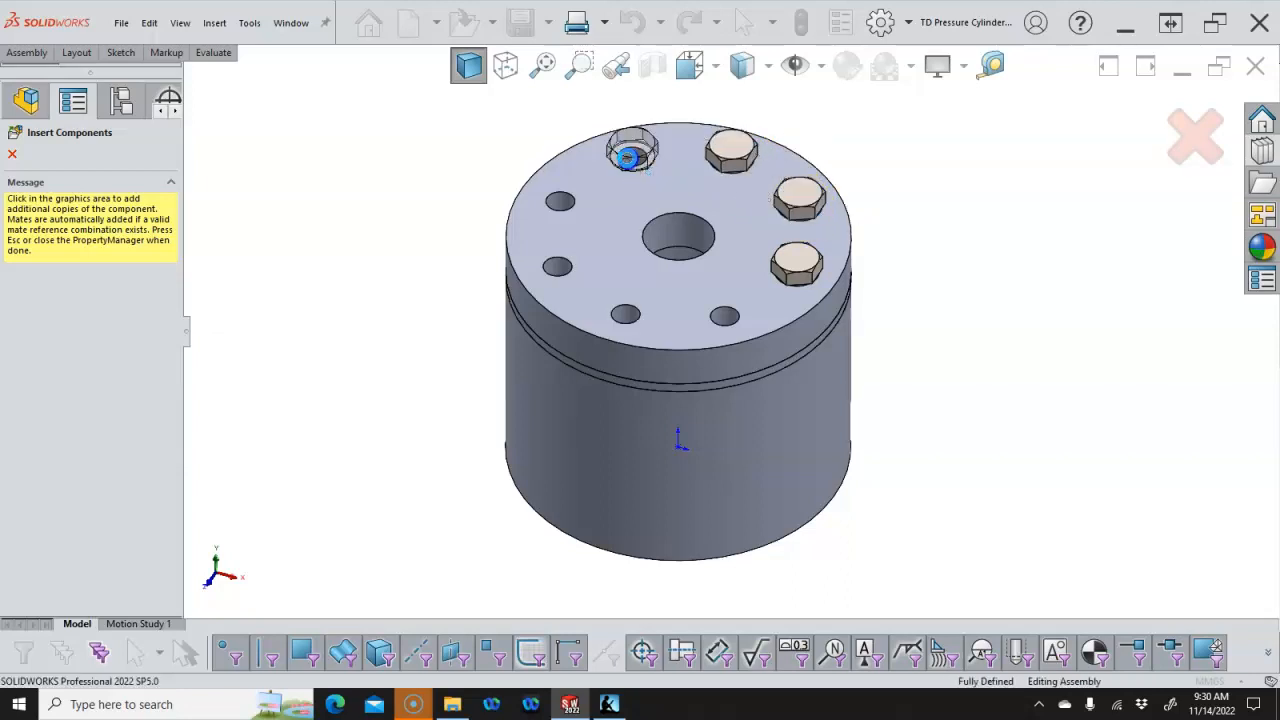
click(628, 157)
click(560, 200)
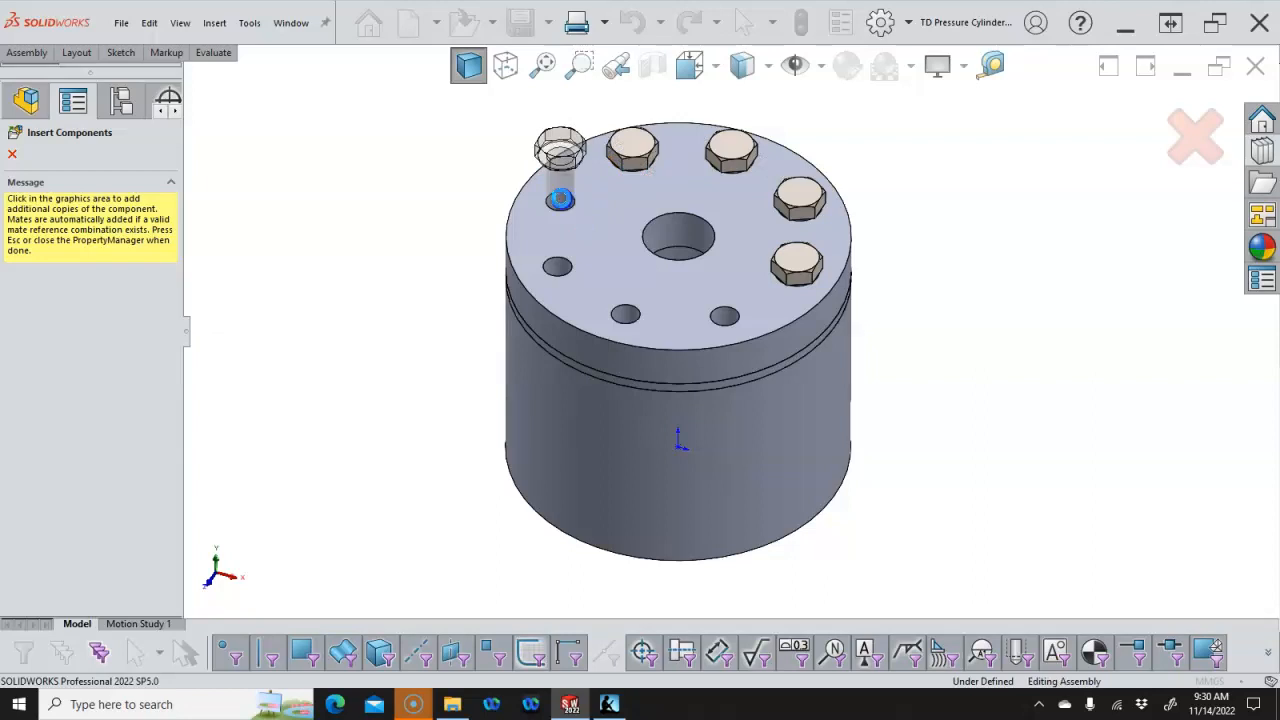
click(557, 264)
click(625, 314)
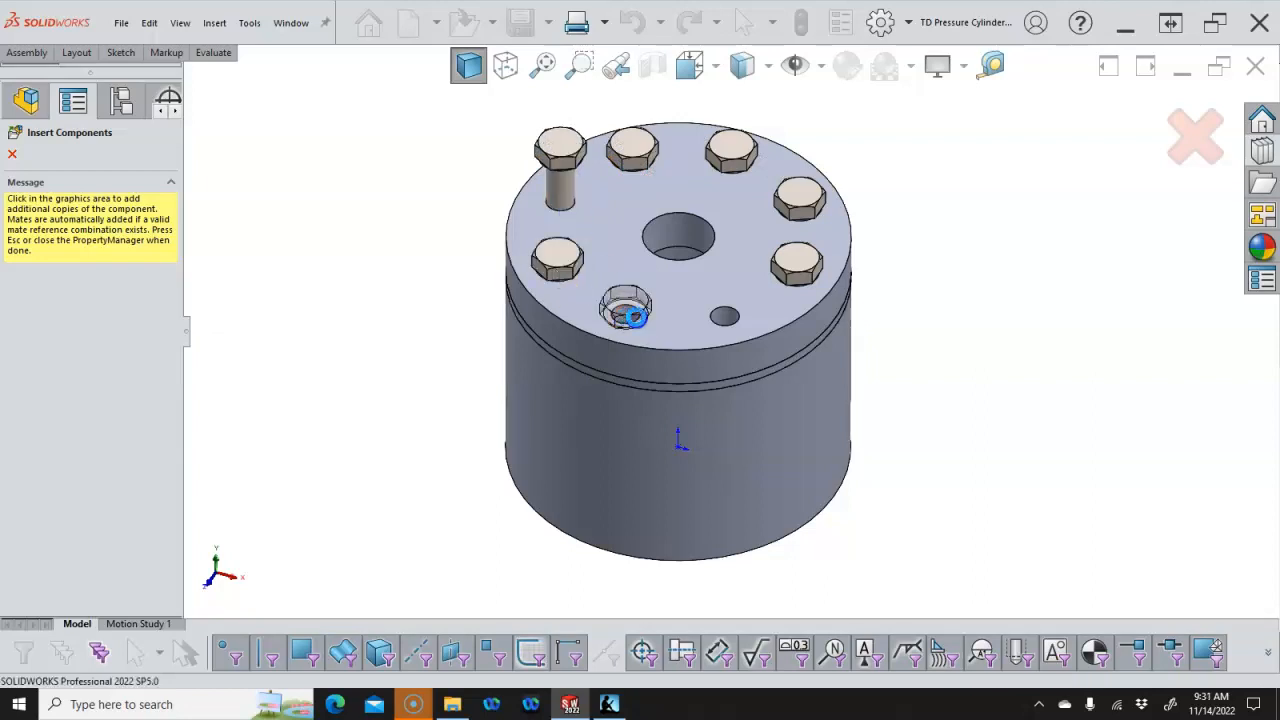
click(725, 318)
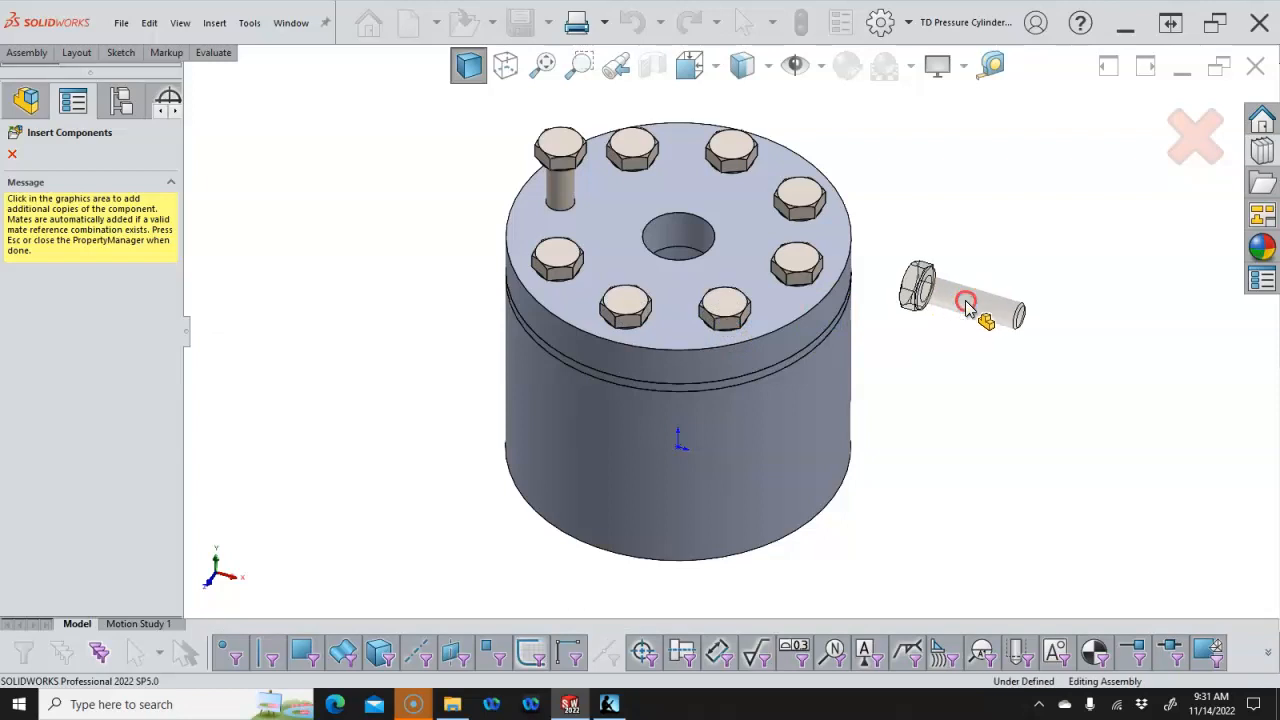
right_click(965, 300)
Seat the raised hex cap screw by mating the underside of its head coincident with the lid's top face
middle_drag(994, 308, 1007, 232)
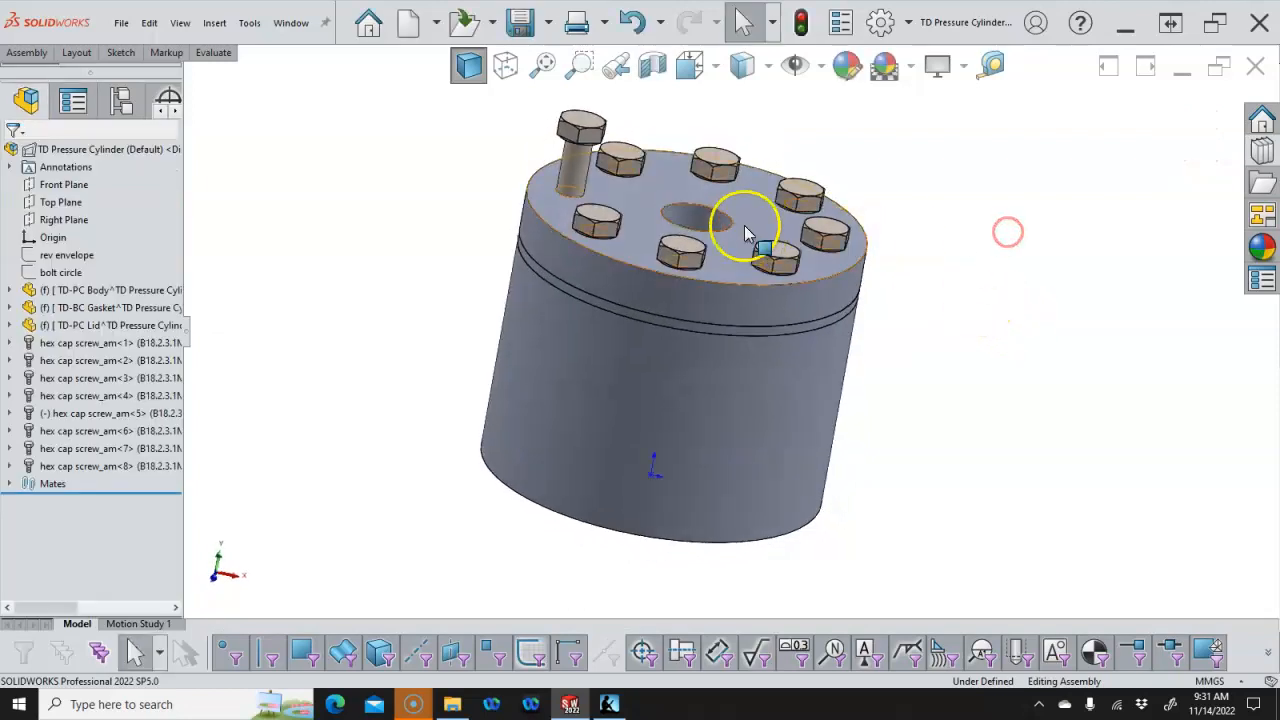
click(660, 204)
middle_drag(588, 165, 626, 107)
scroll(626, 125, down, 6)
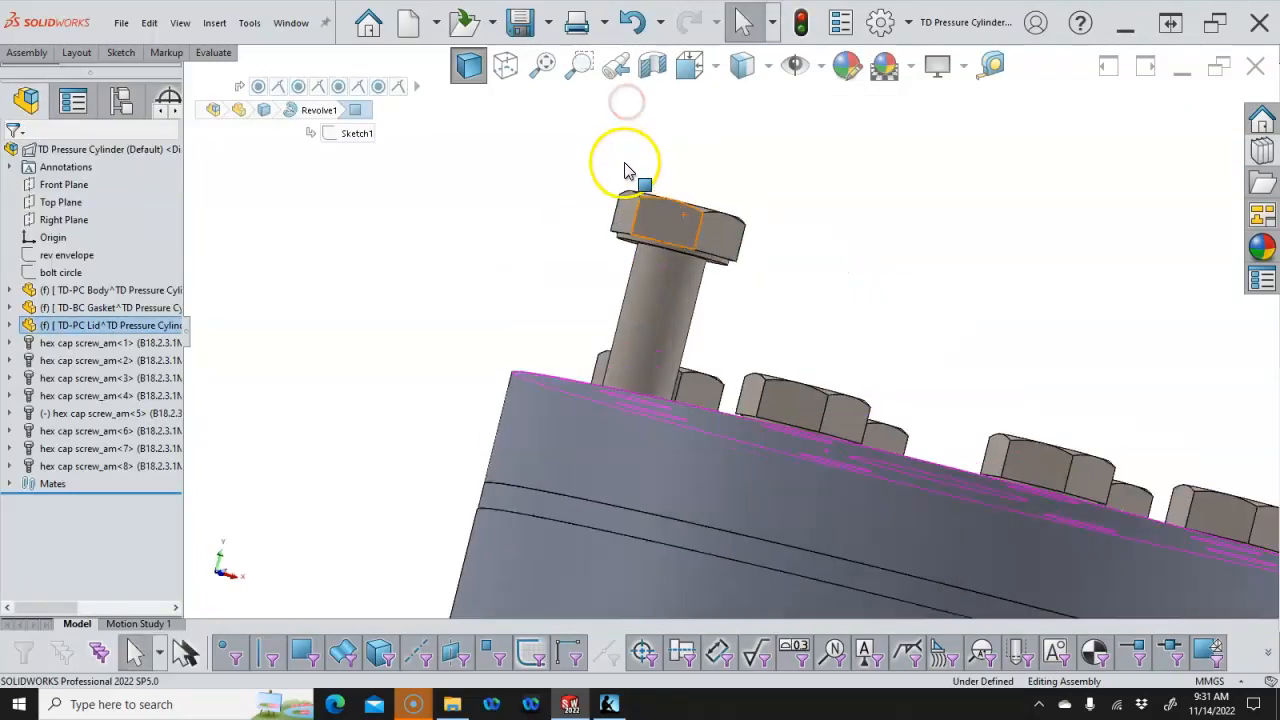
middle_drag(626, 168, 663, 122)
scroll(620, 260, down, 4)
click(640, 366)
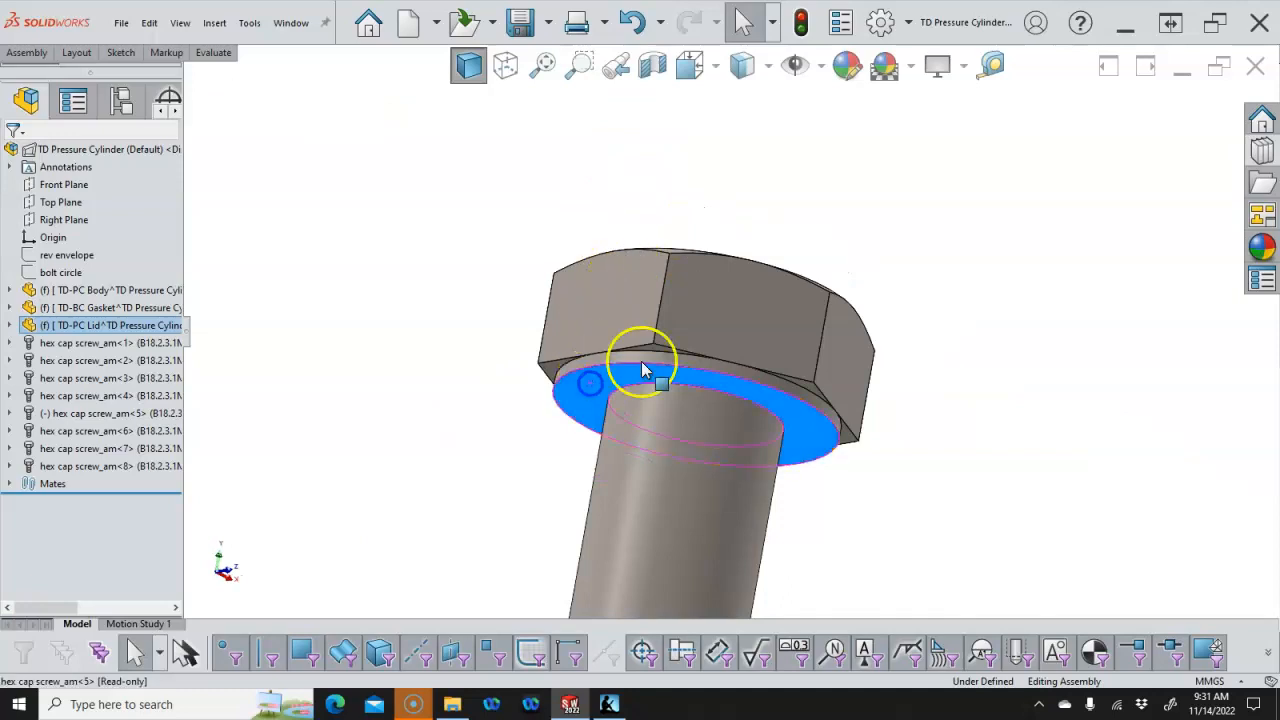
click(635, 370)
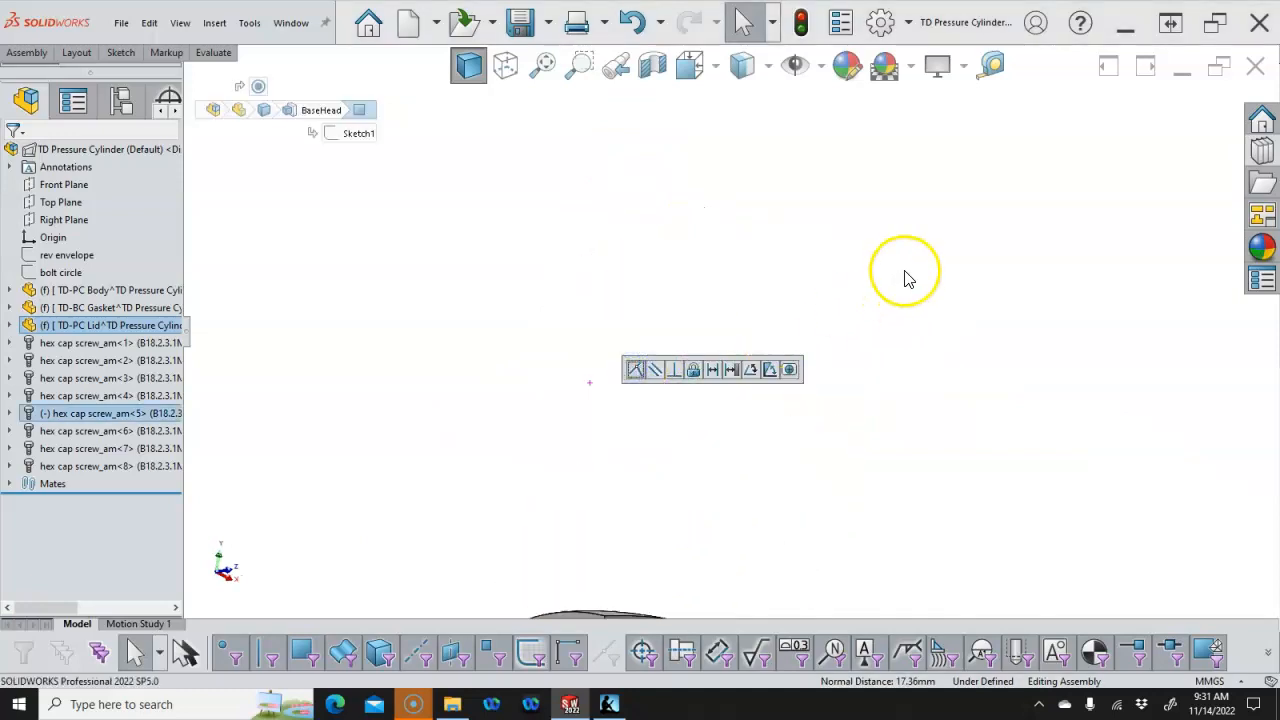
Suppress hex cap screws 2 to 8, leaving only the first screw active in the lid
key(ctrl+7)
scroll(838, 256, down, 1)
scroll(721, 221, up, 3)
scroll(753, 215, down, 3)
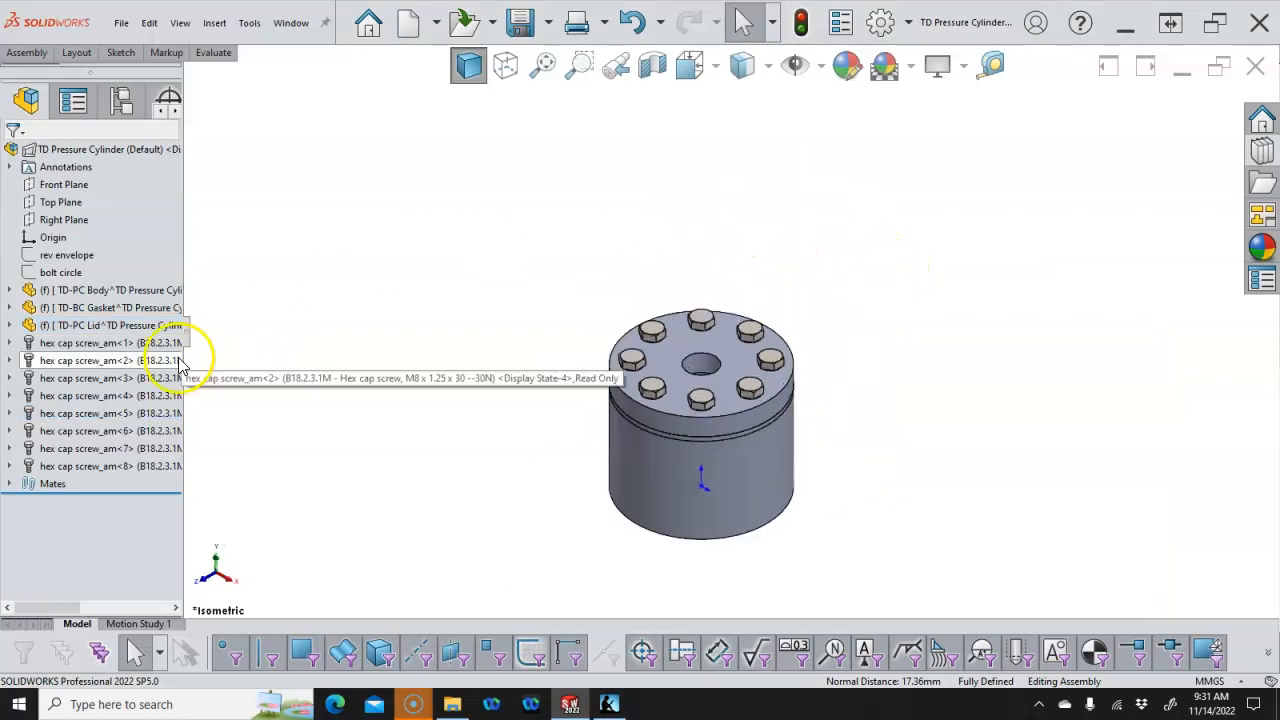
click(126, 360)
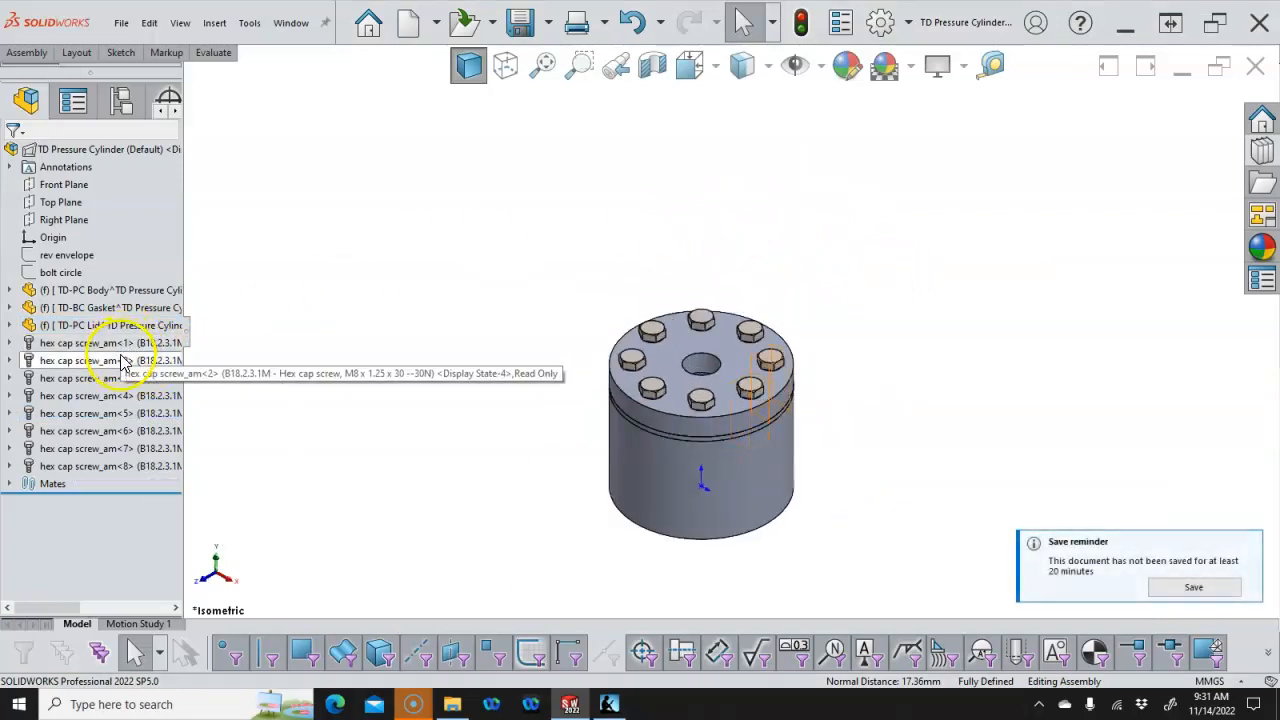
shift+click(108, 466)
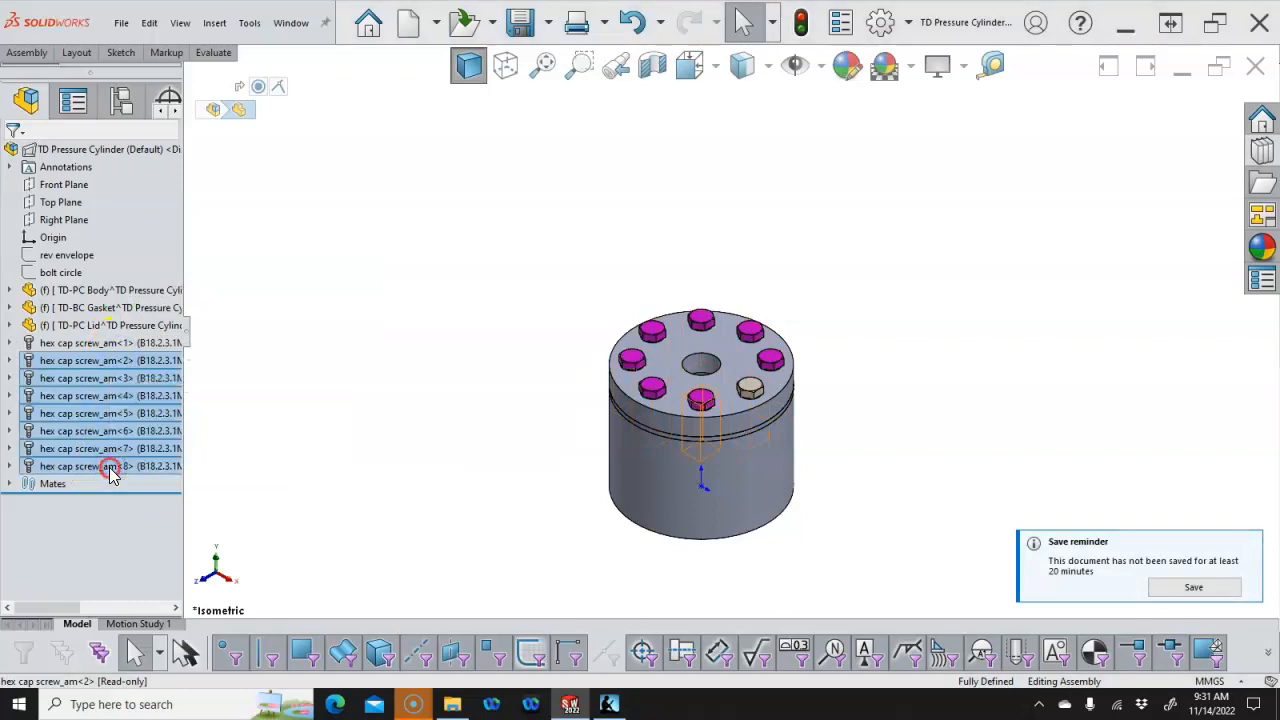
right_click(112, 468)
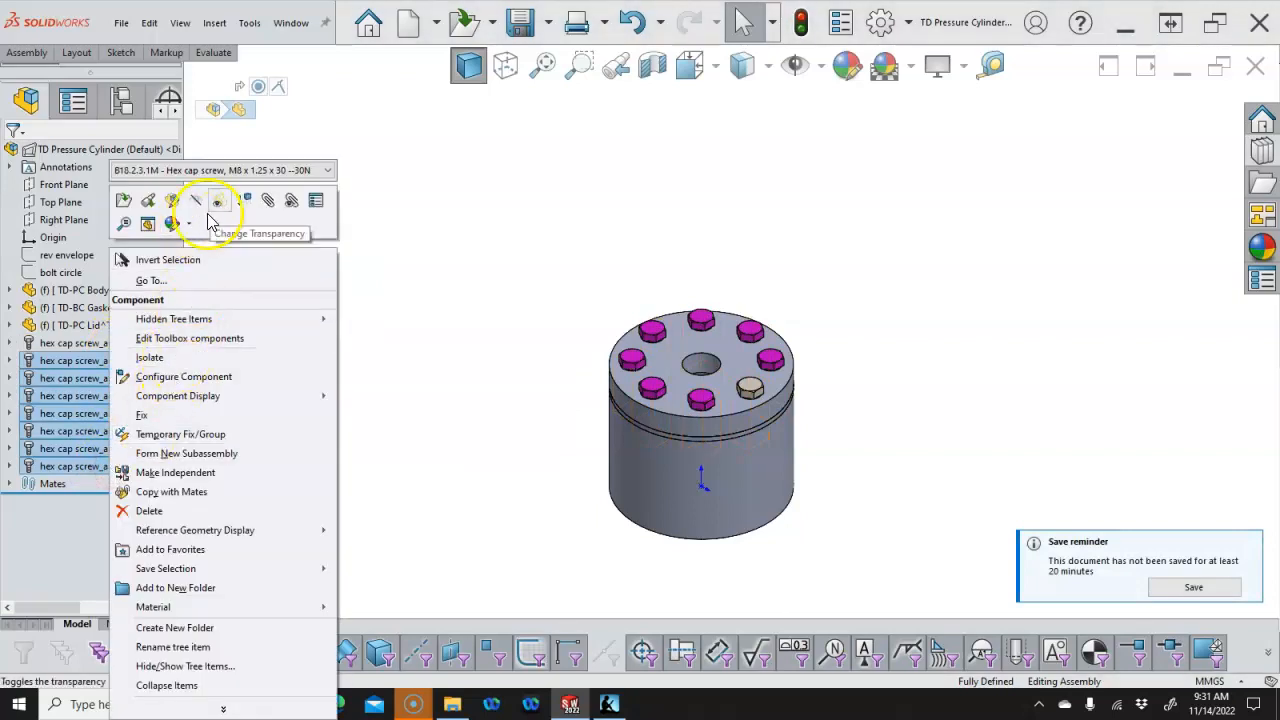
click(244, 200)
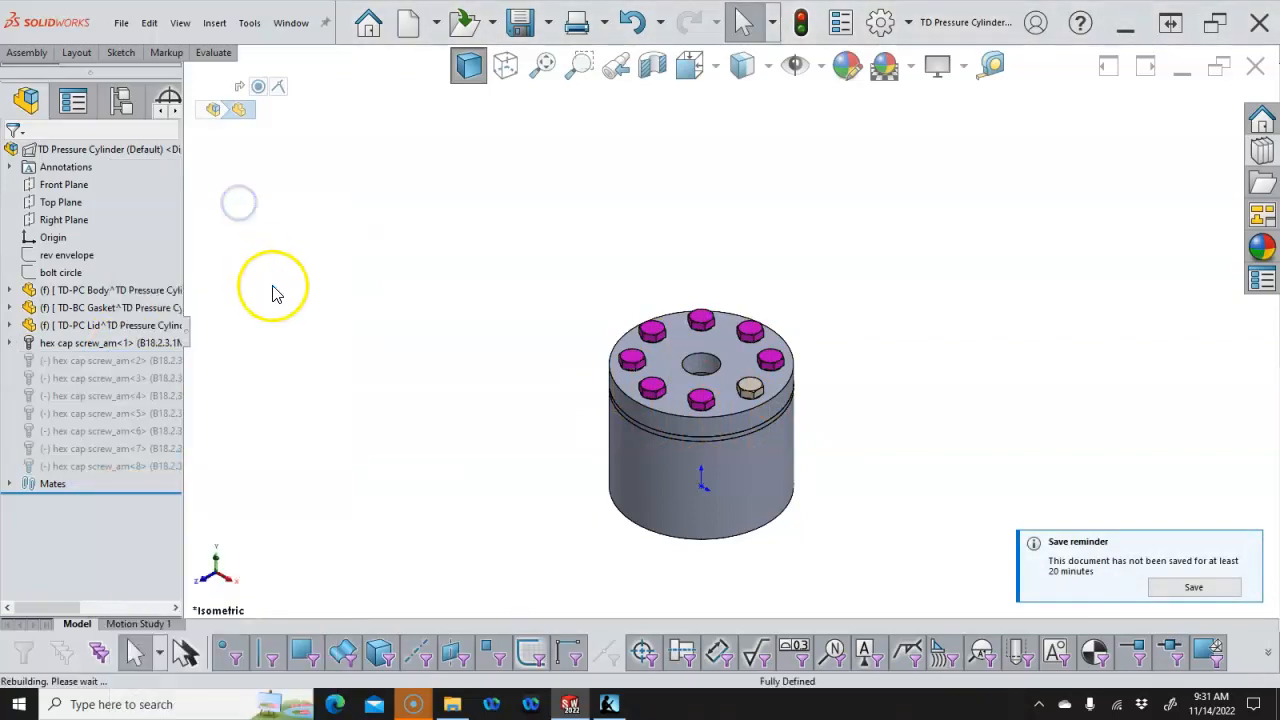
Create a circular component pattern of the first hex cap screw about the lid's central hole, with 8 equally spaced instances over 360 degrees
click(110, 342)
click(26, 53)
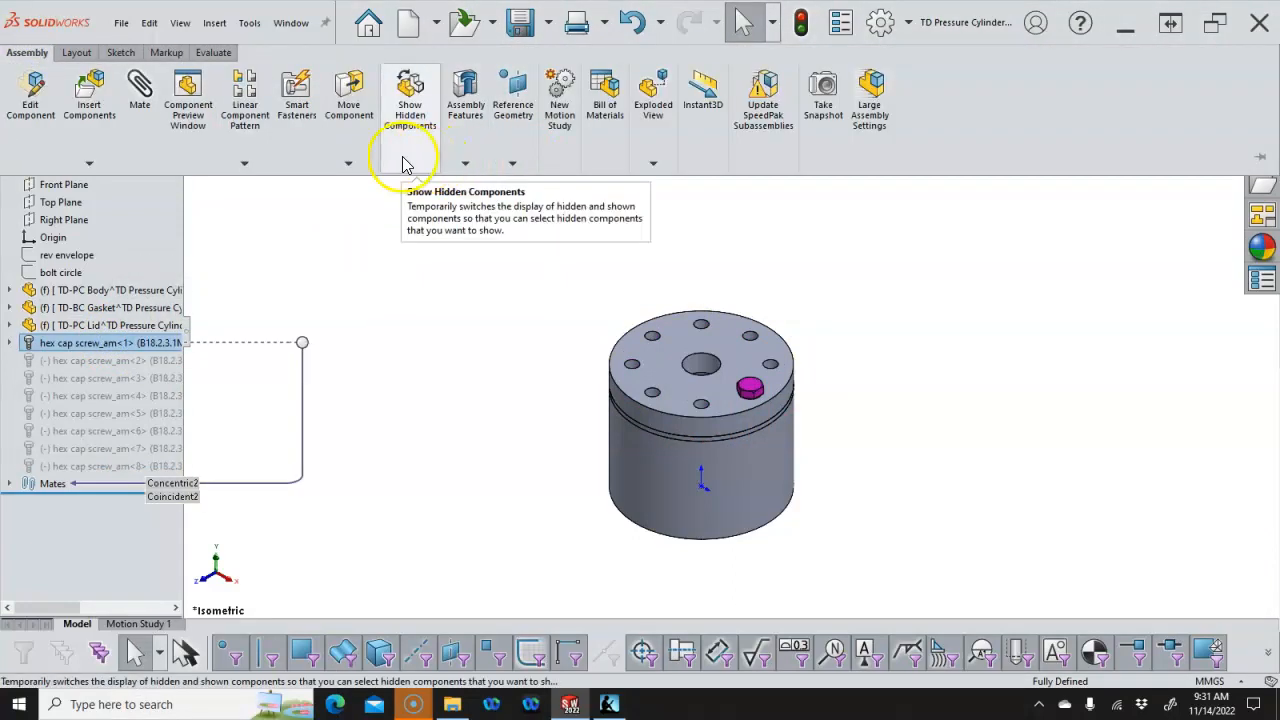
click(244, 163)
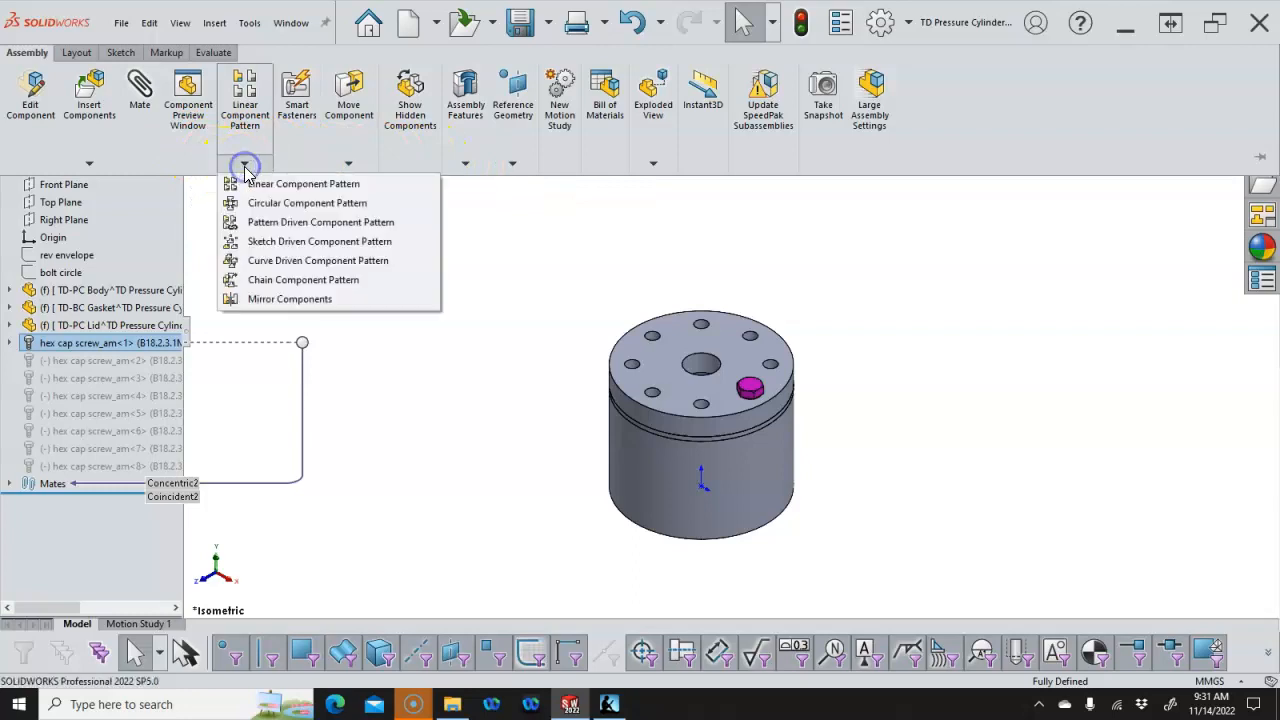
click(270, 205)
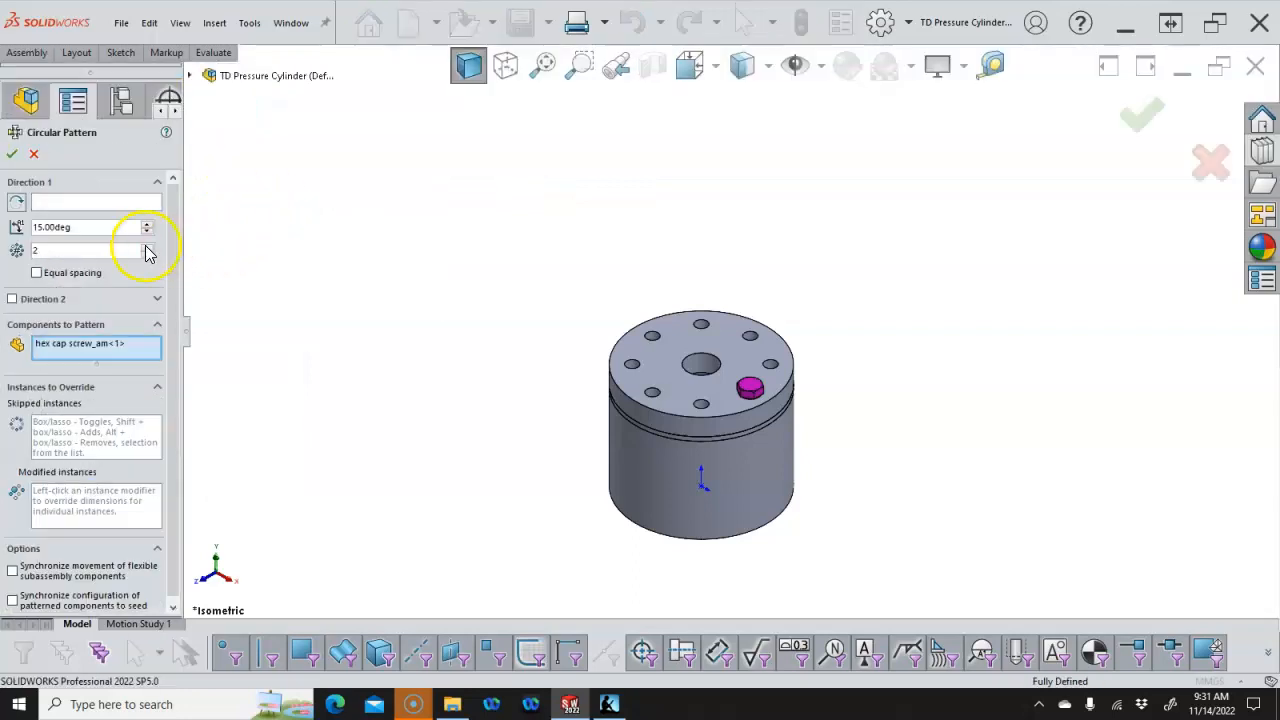
click(105, 203)
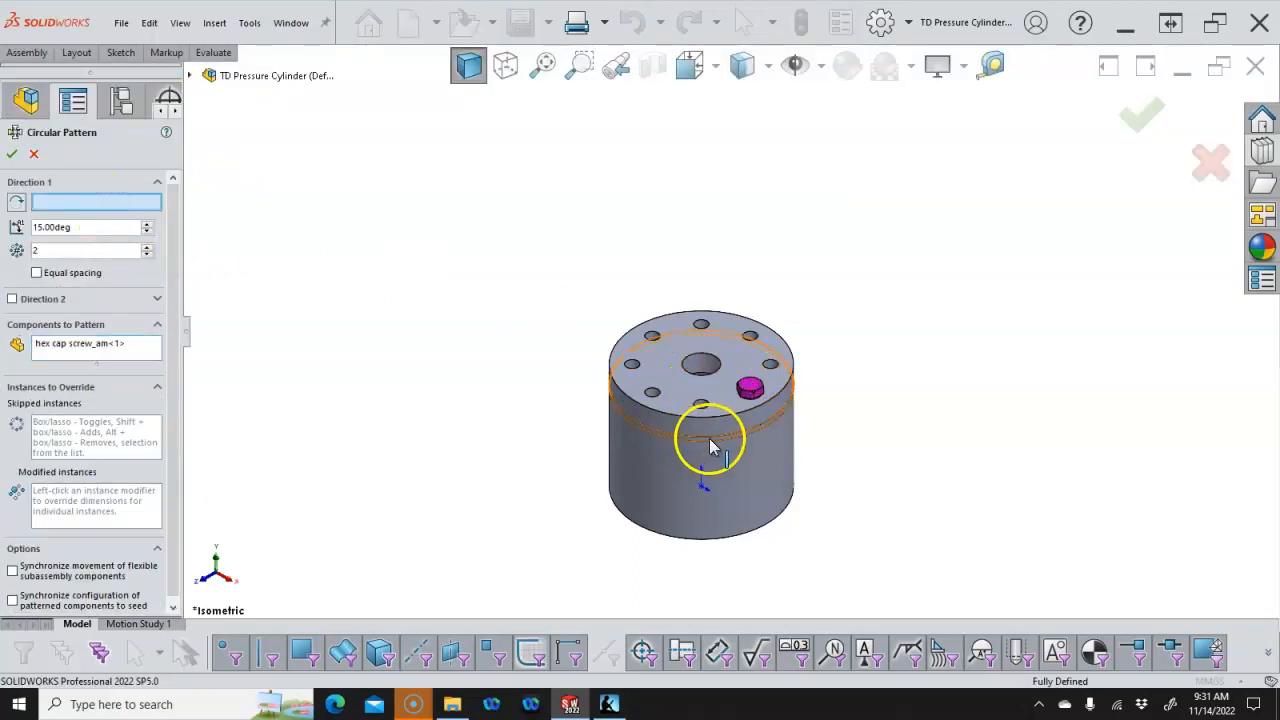
click(701, 366)
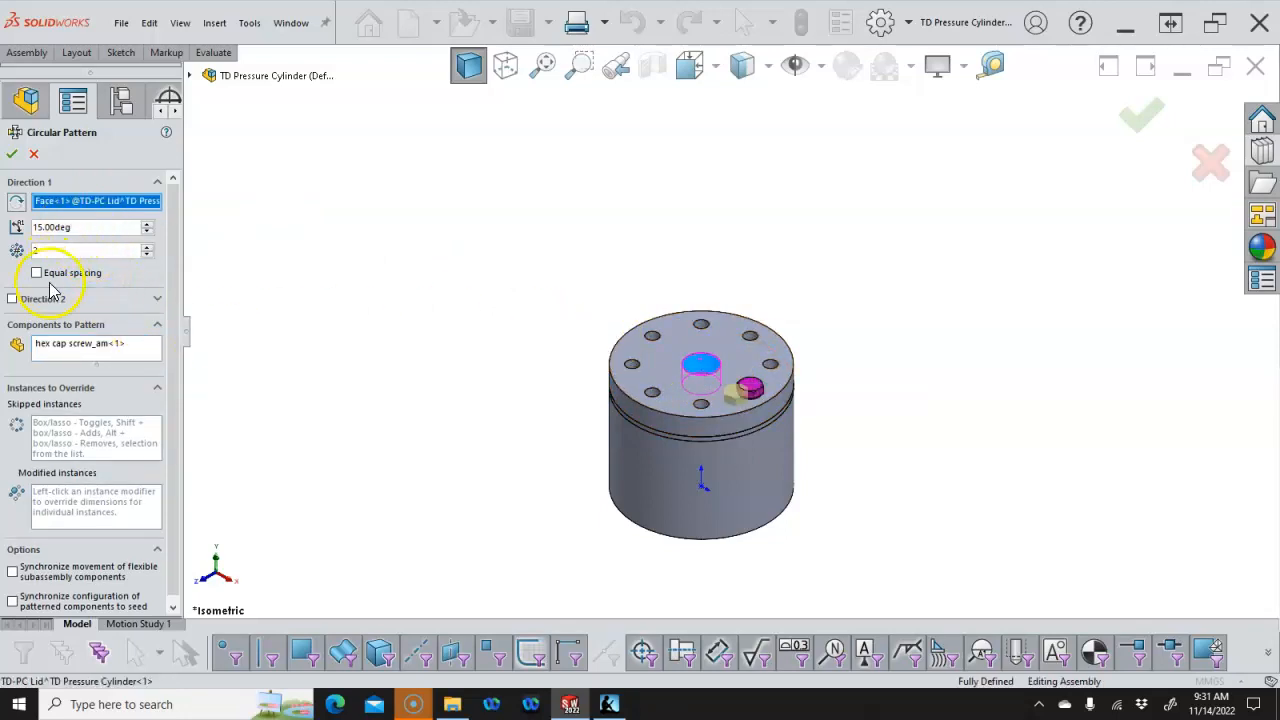
text(8)
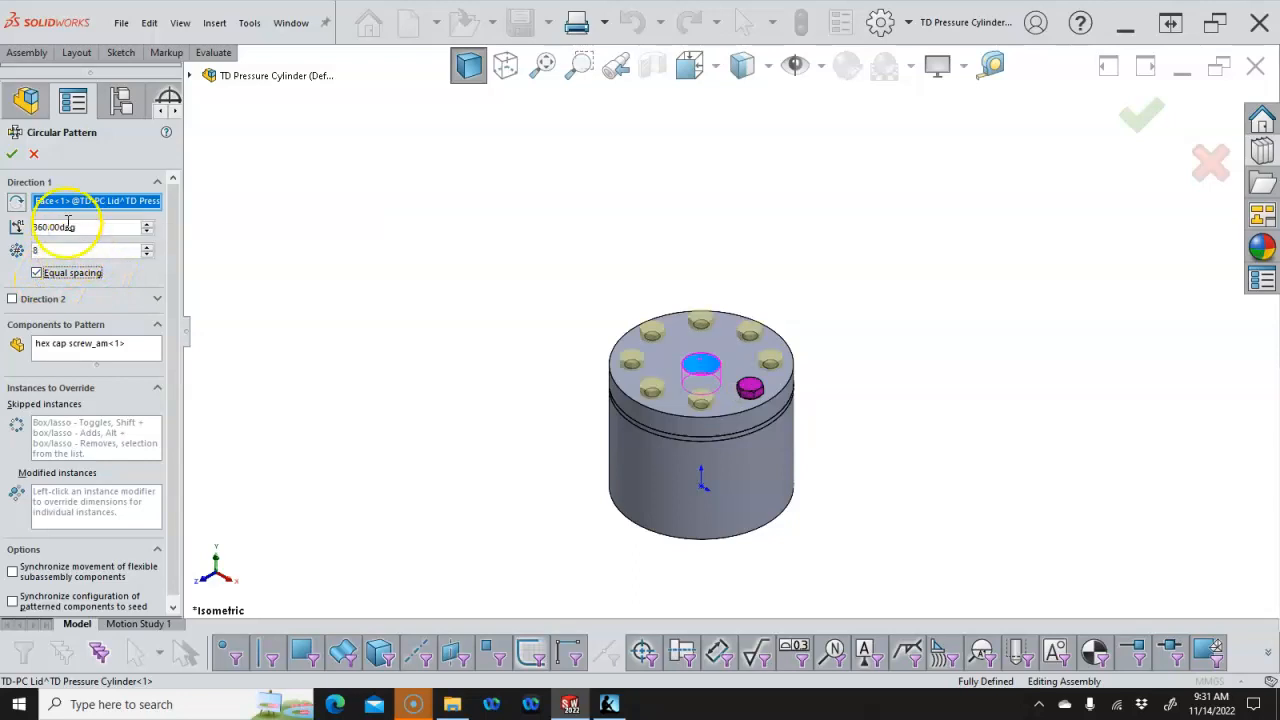
click(12, 156)
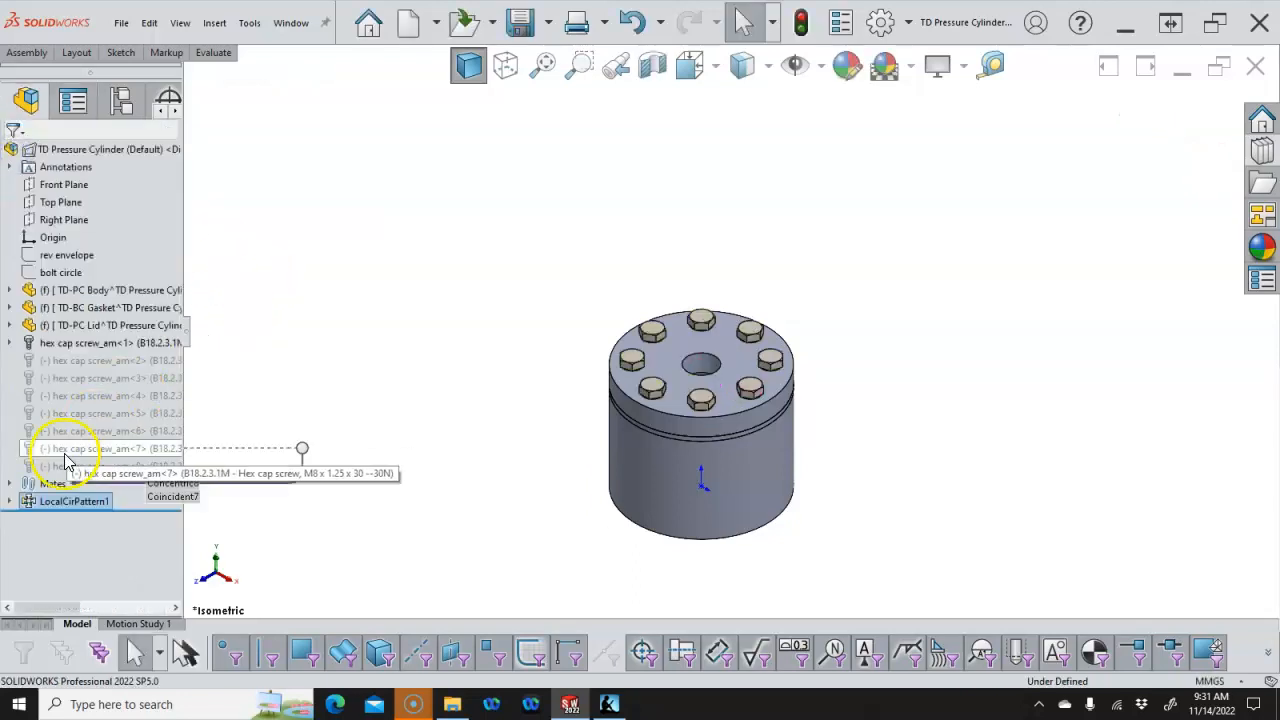
Suppress the circular component pattern and unsuppress the seven individually inserted hex cap screws
click(9, 502)
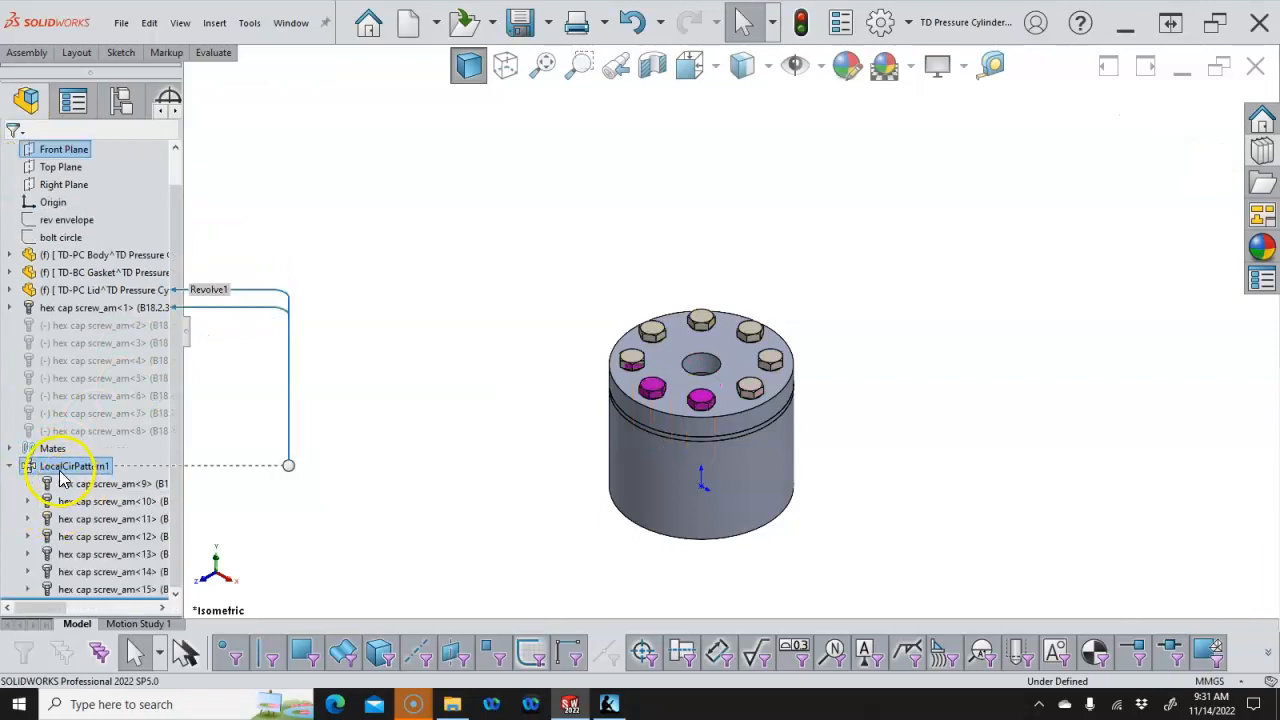
right_click(62, 466)
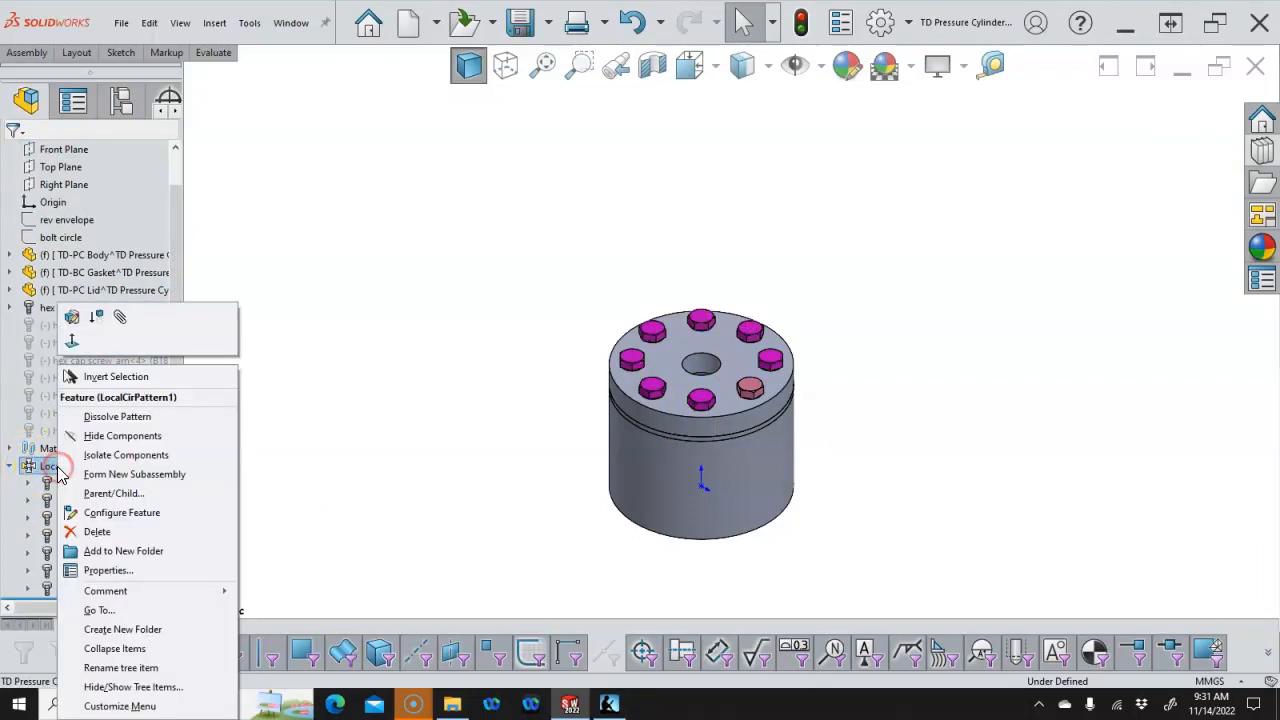
click(96, 316)
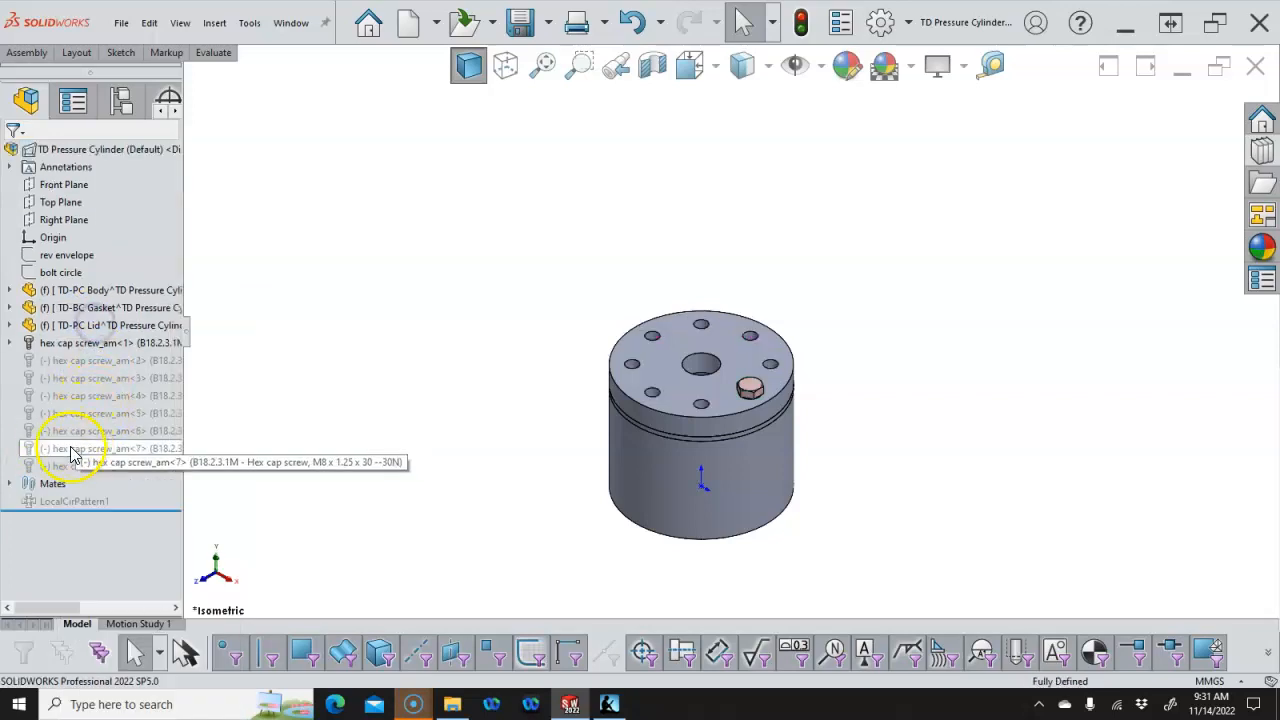
click(105, 360)
shift+click(100, 466)
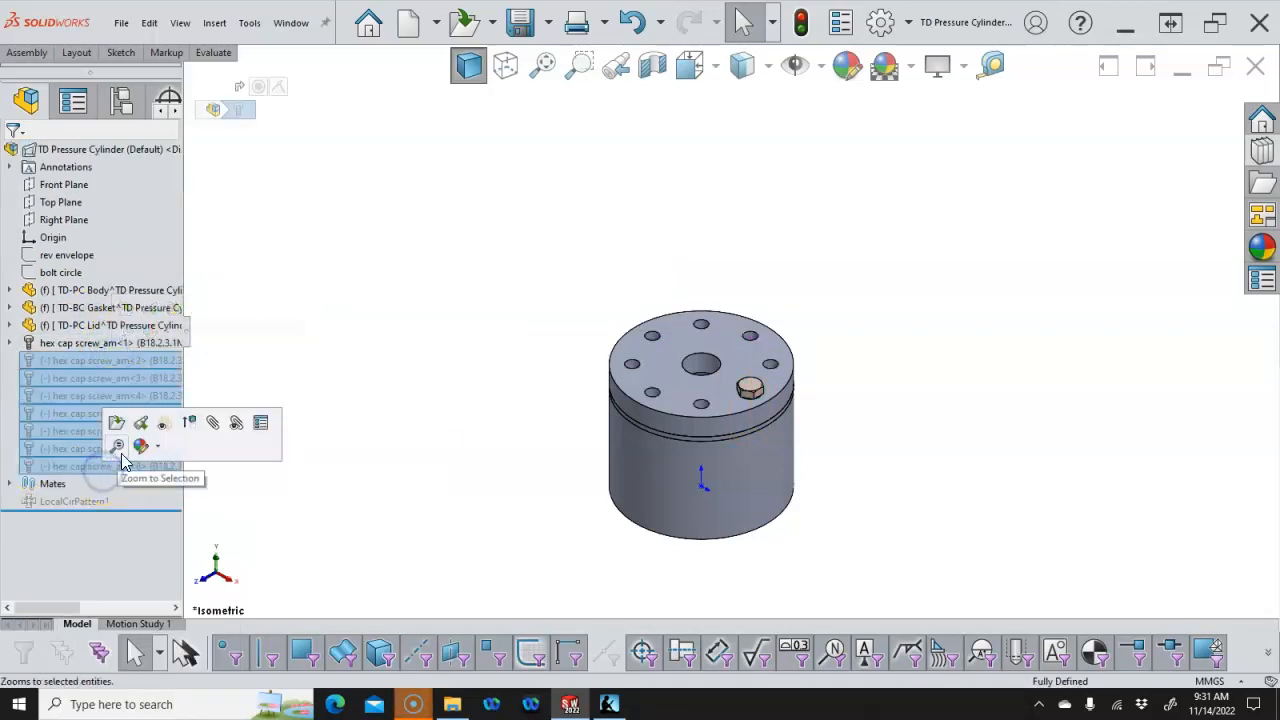
click(185, 428)
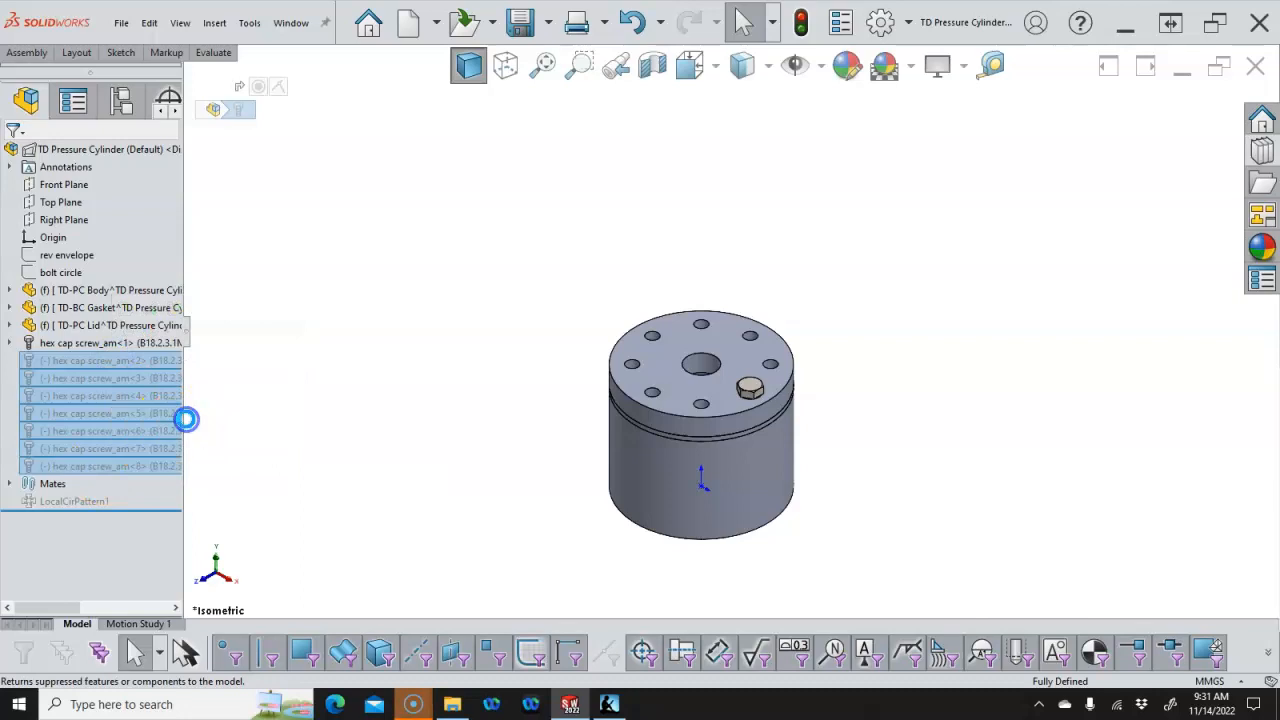
Group all eight hex cap screws in a new feature tree folder named hardware
click(107, 342)
shift+click(100, 466)
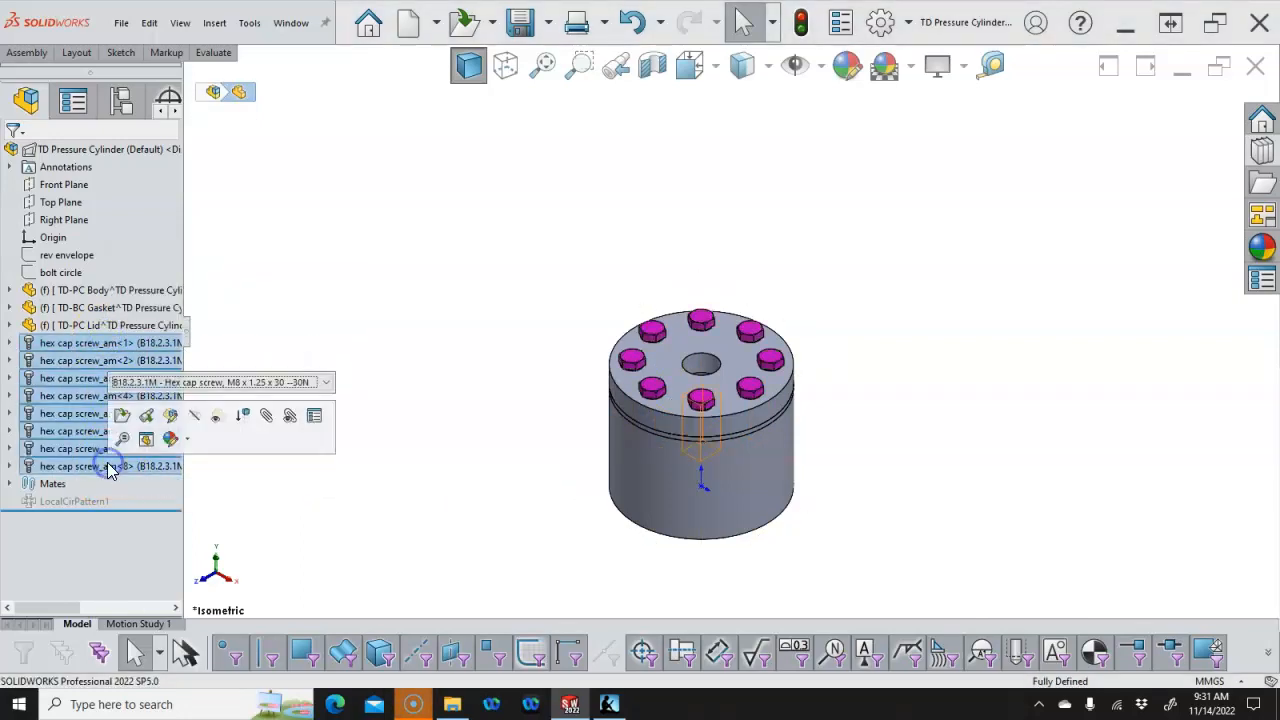
right_click(72, 430)
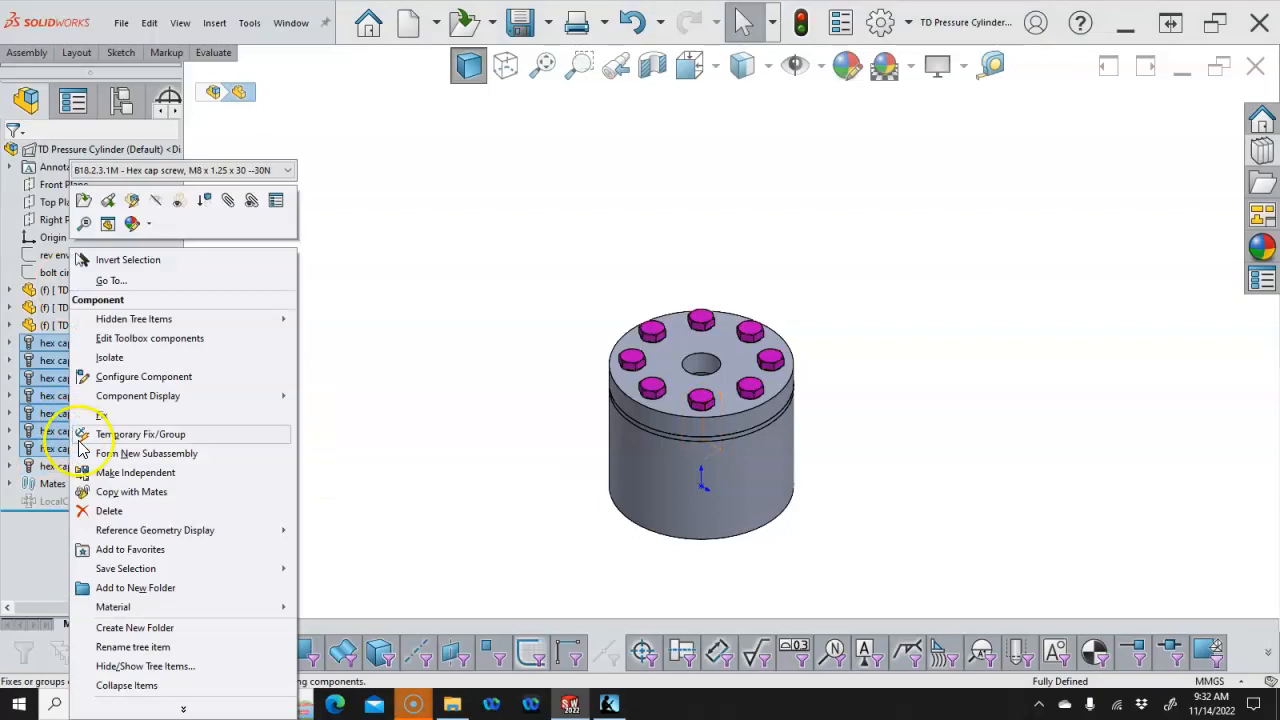
click(157, 588)
text(hardware)
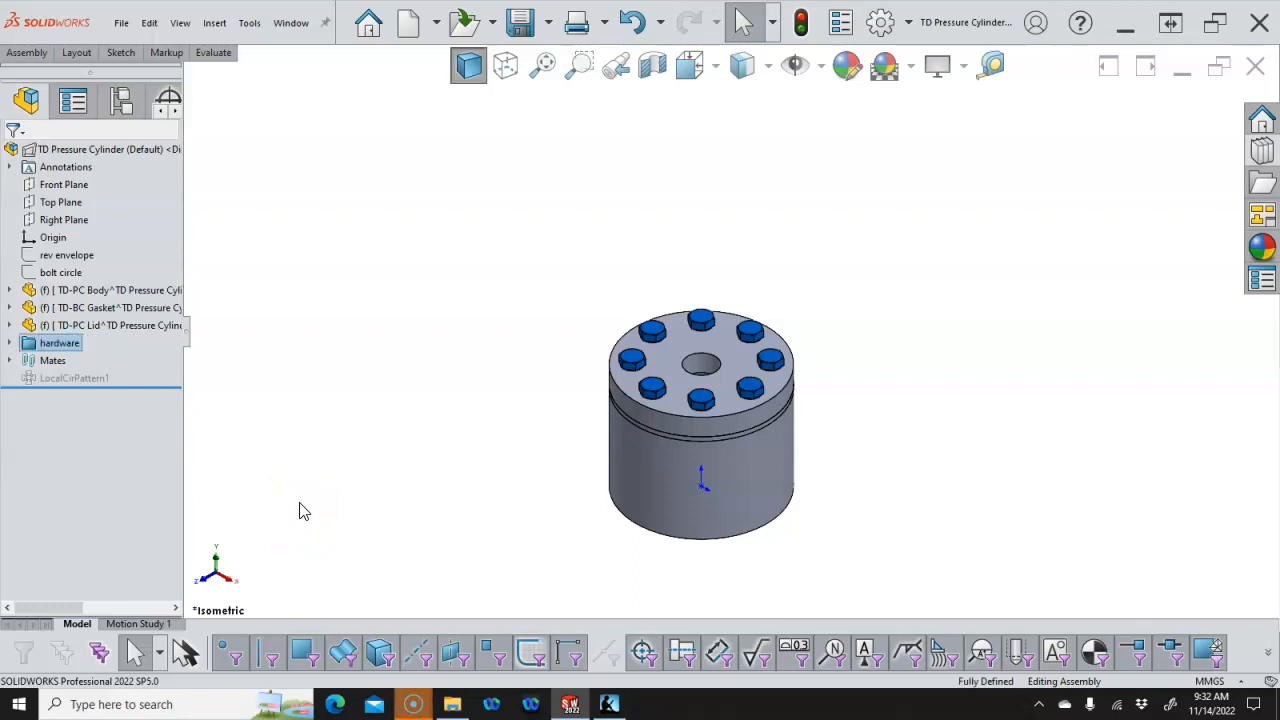
click(303, 510)
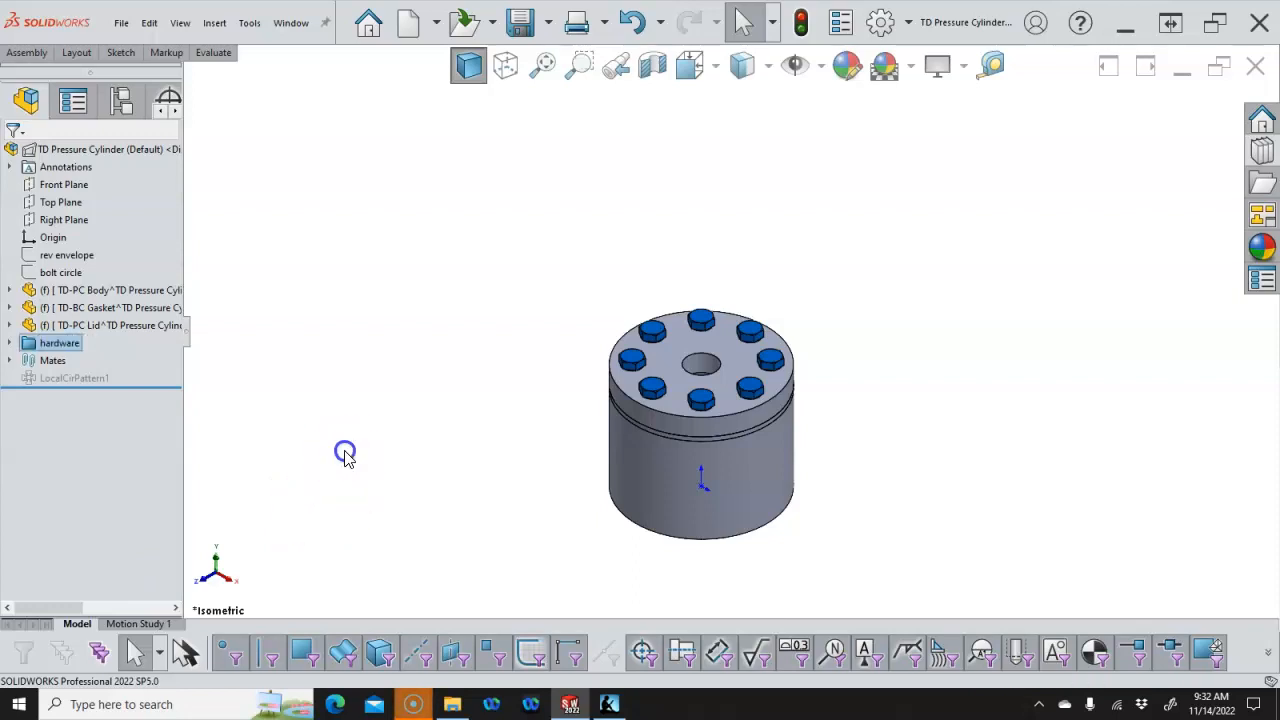
click(266, 338)
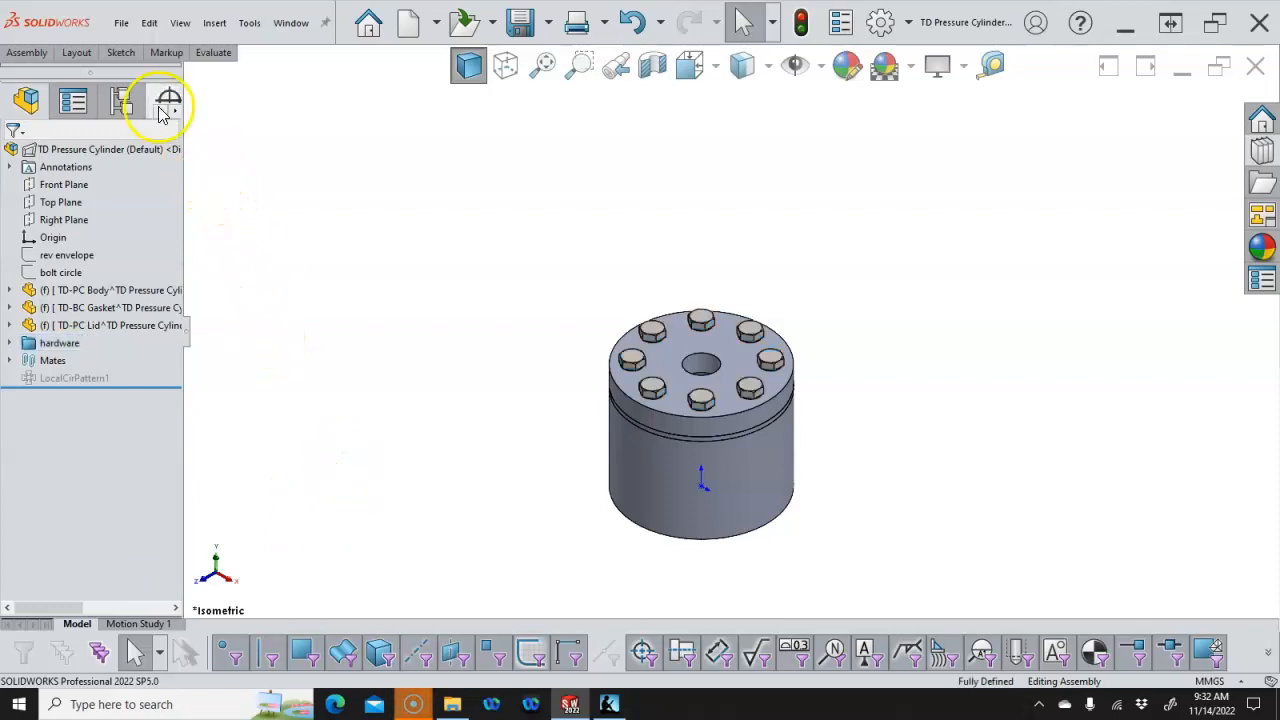
Start an exploded view of the assembly with the Auto-space components option enabled
click(26, 52)
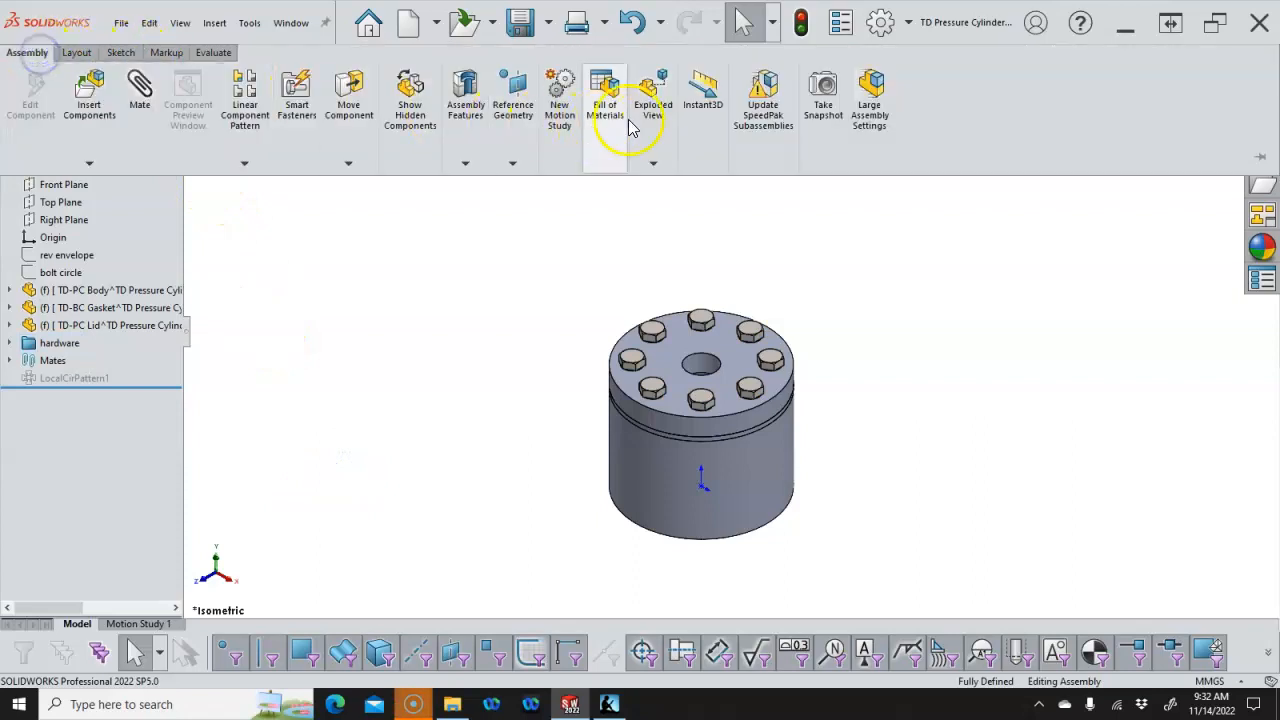
click(652, 95)
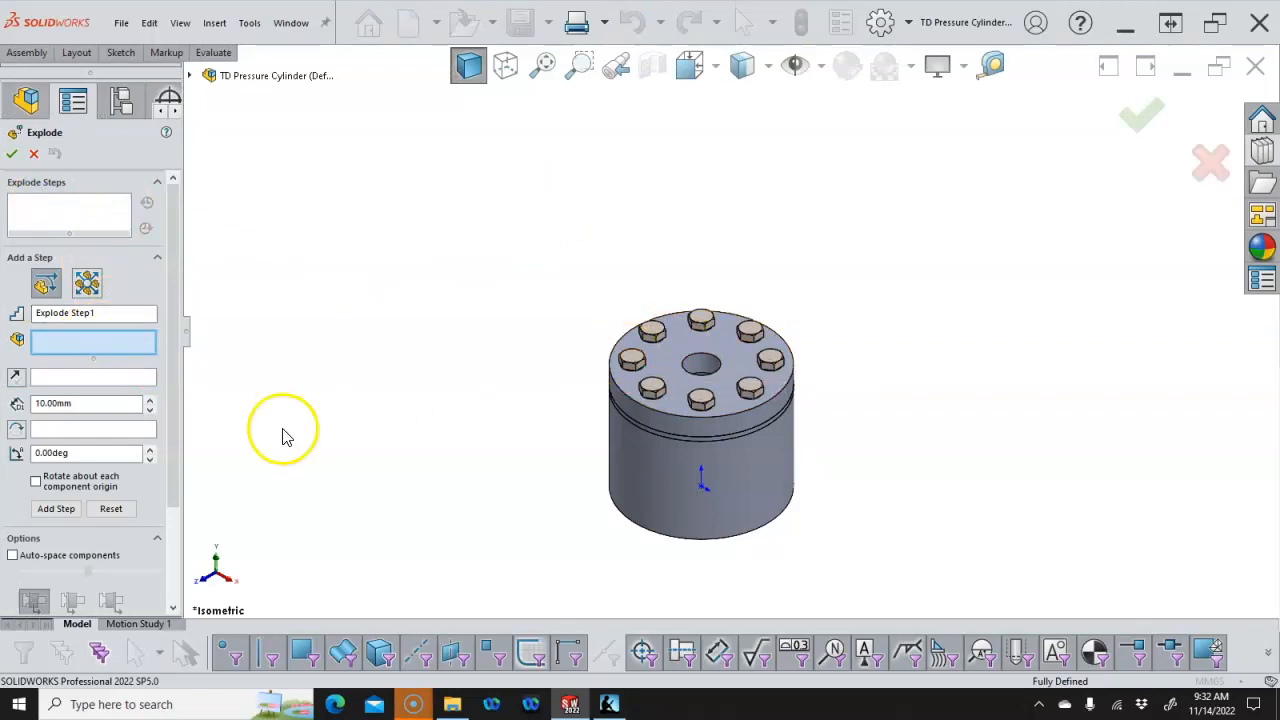
click(12, 556)
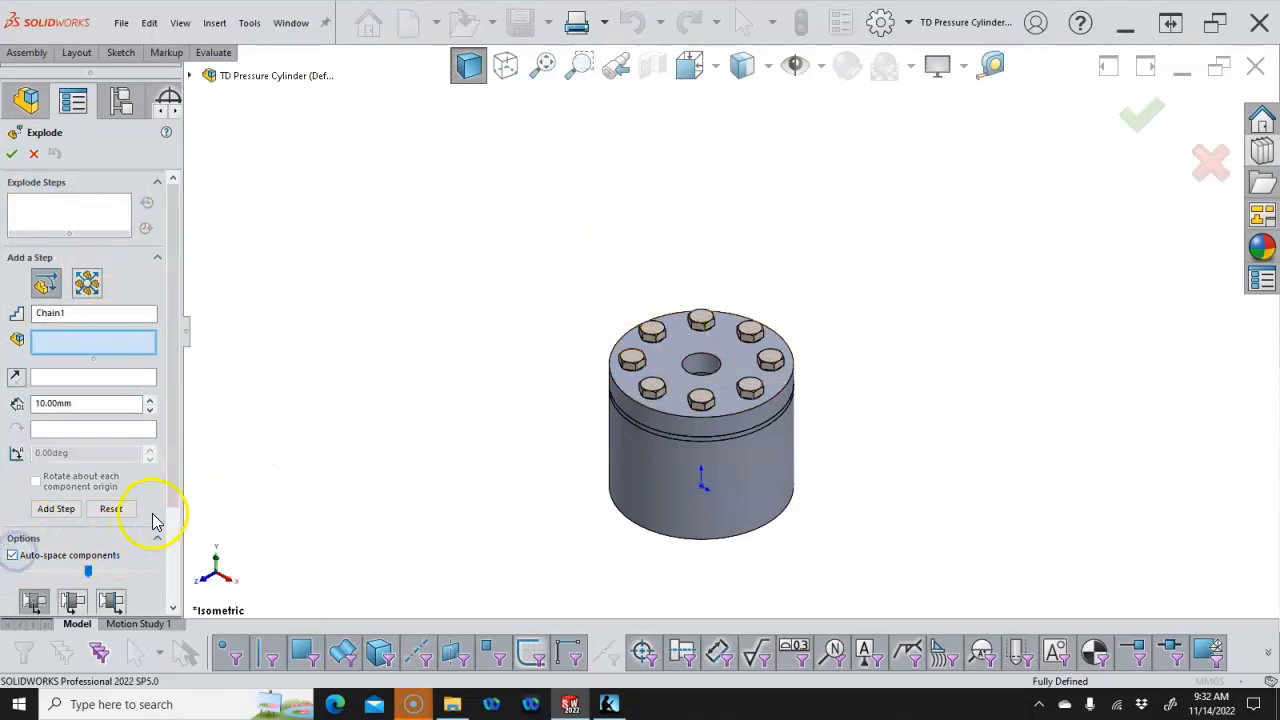
drag(170, 429, 171, 403)
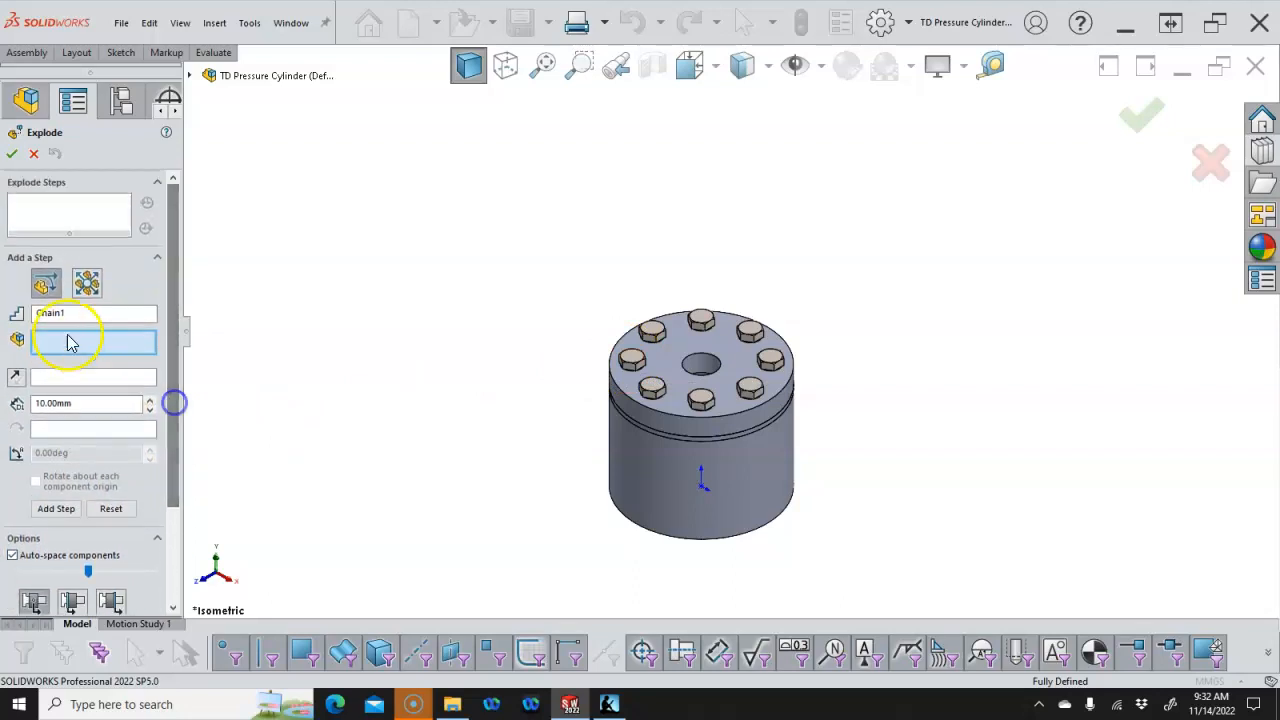
Add all eight hex cap screws, the lid and the gasket to the explode step's components
click(633, 352)
click(651, 330)
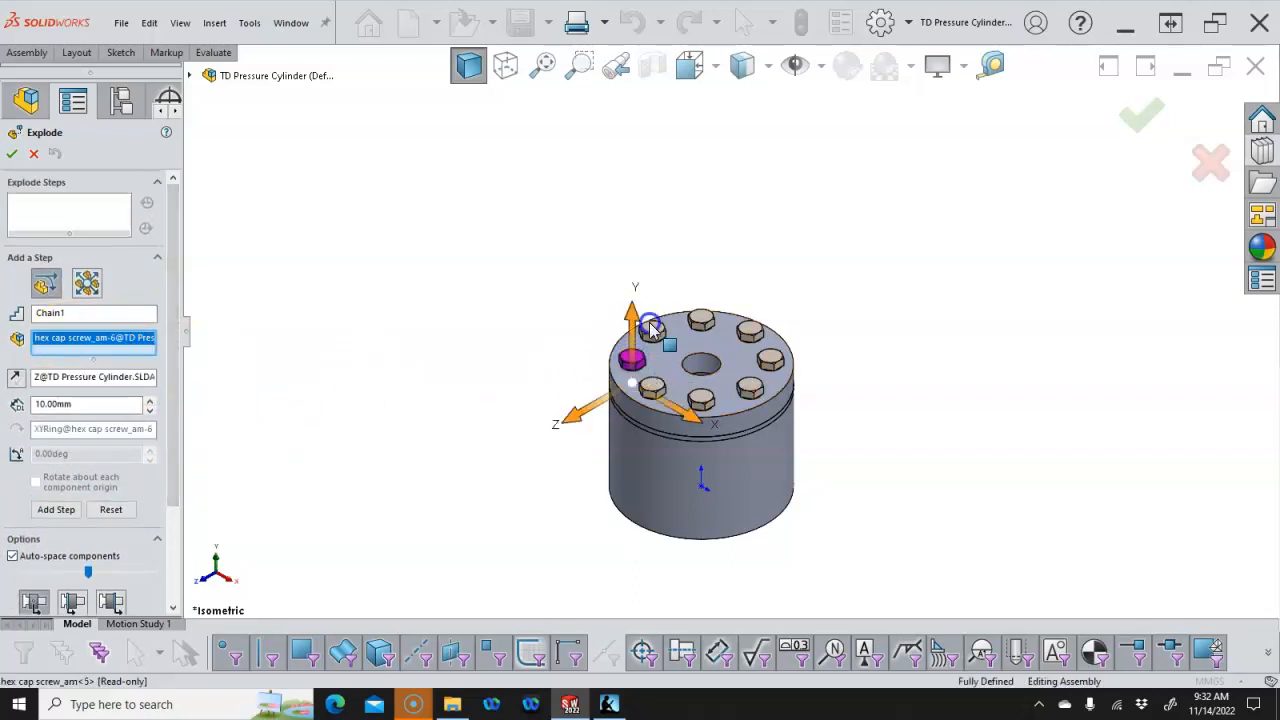
click(704, 320)
click(750, 332)
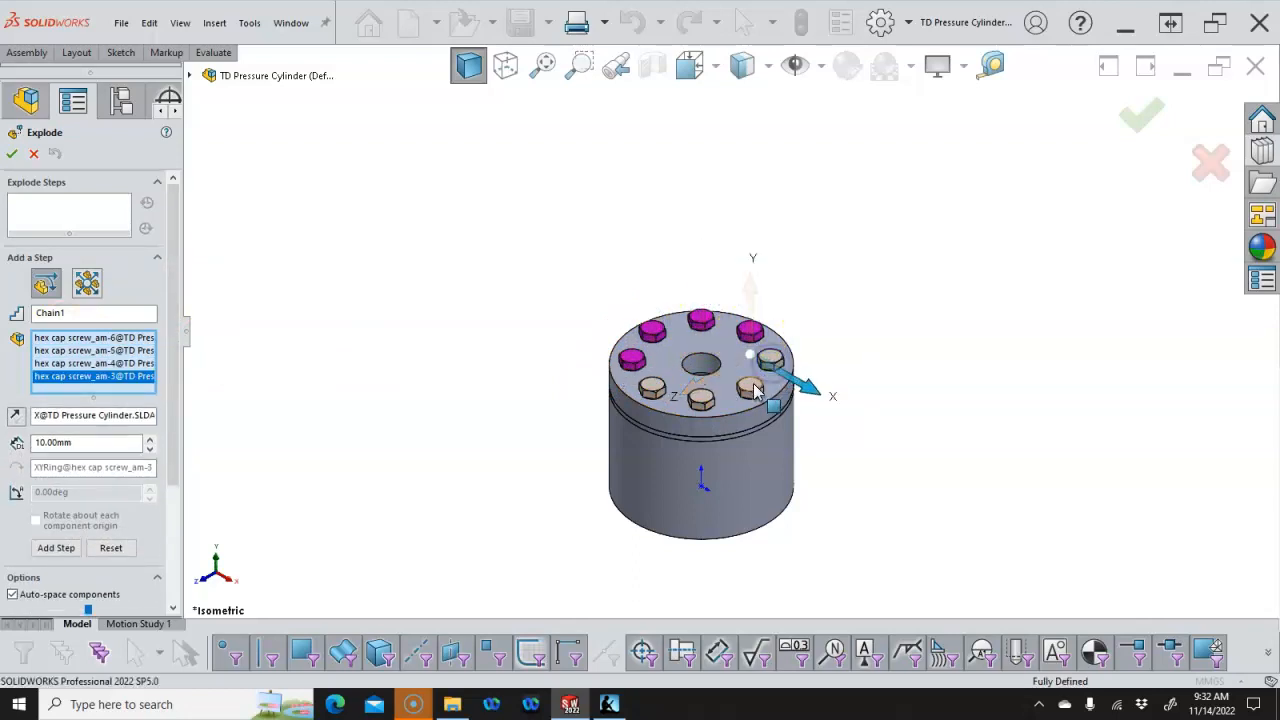
click(755, 390)
click(772, 361)
click(704, 395)
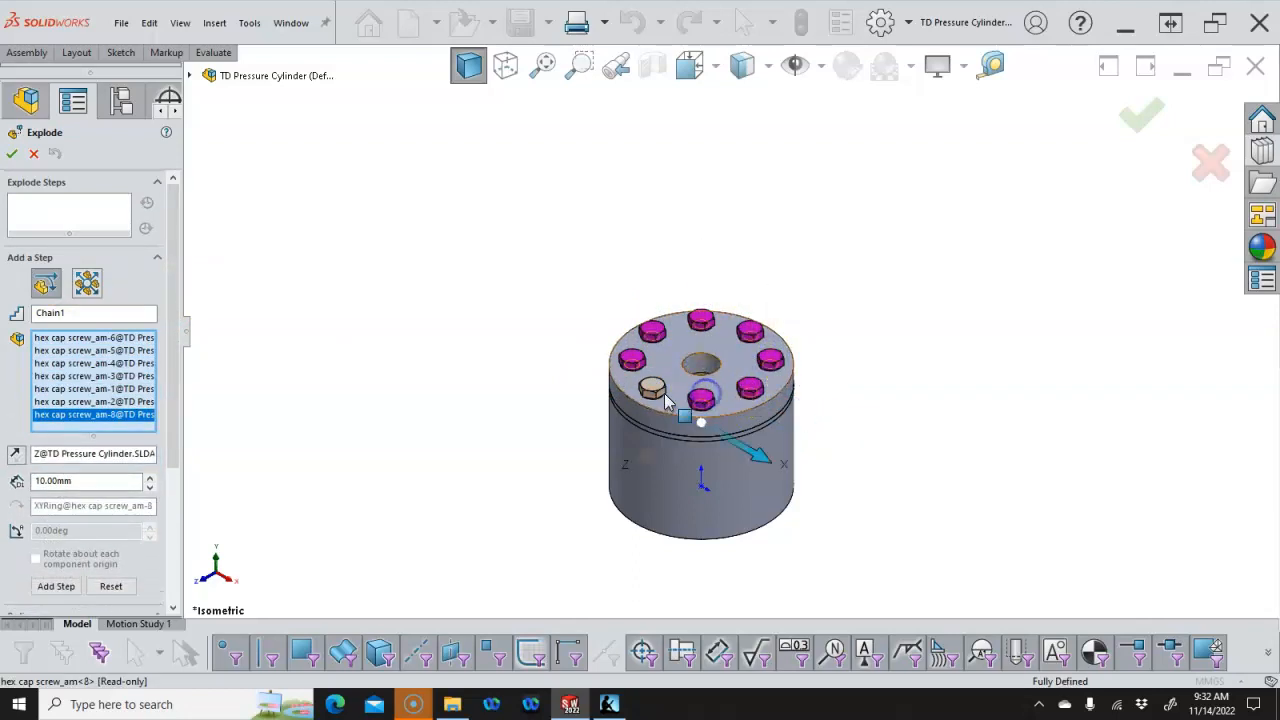
click(668, 400)
click(669, 408)
scroll(701, 445, down, 2)
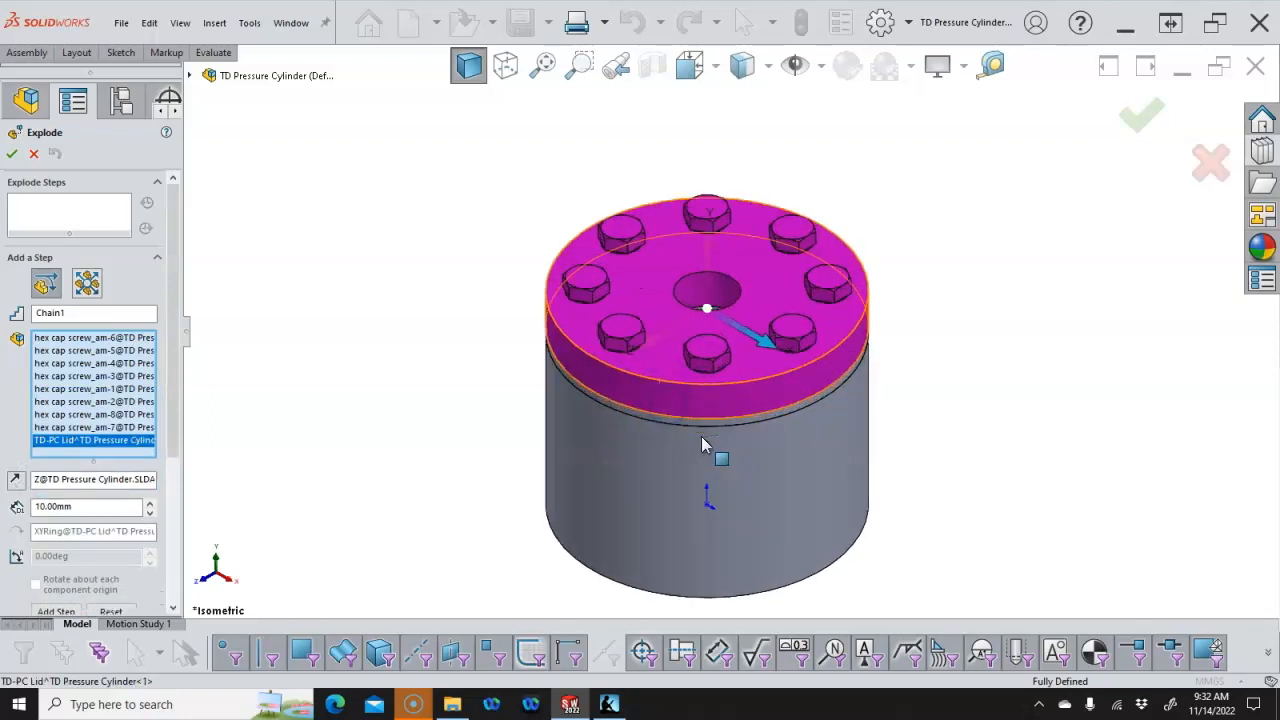
scroll(701, 437, down, 2)
click(701, 404)
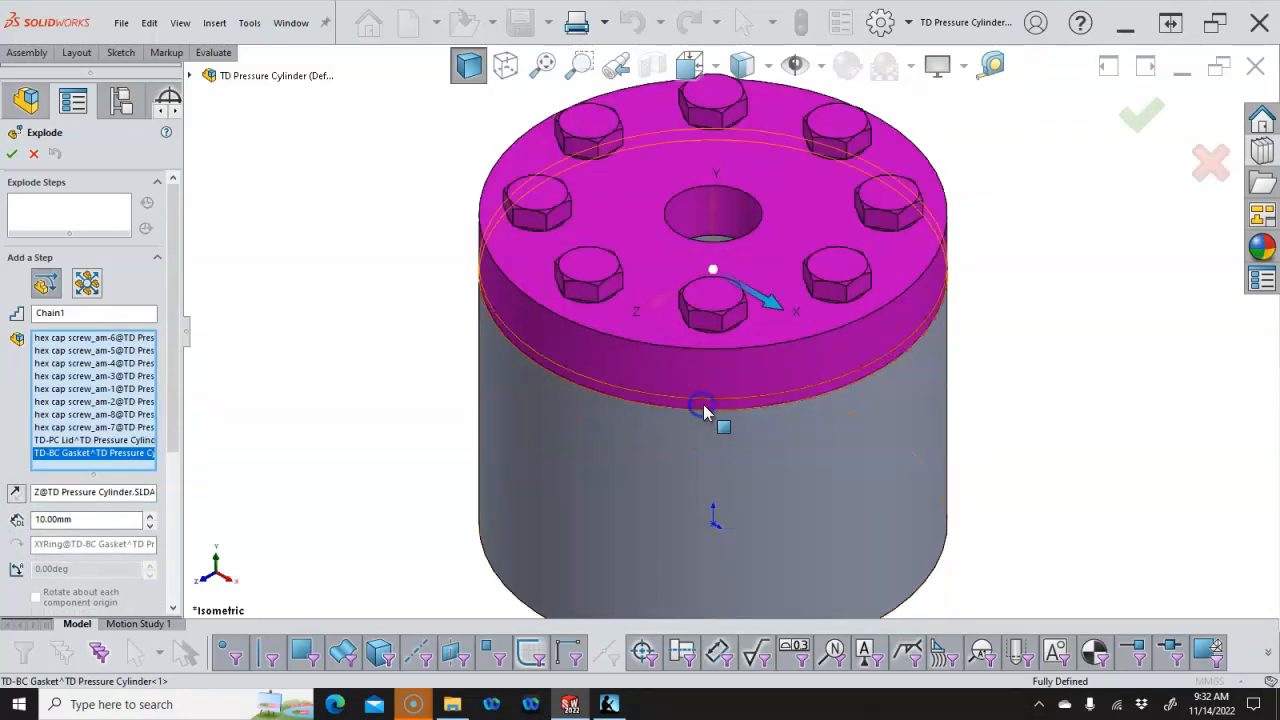
Clear the explode direction and turn off the Auto-space components option
scroll(790, 418, up, 3)
middle_drag(786, 403, 768, 288)
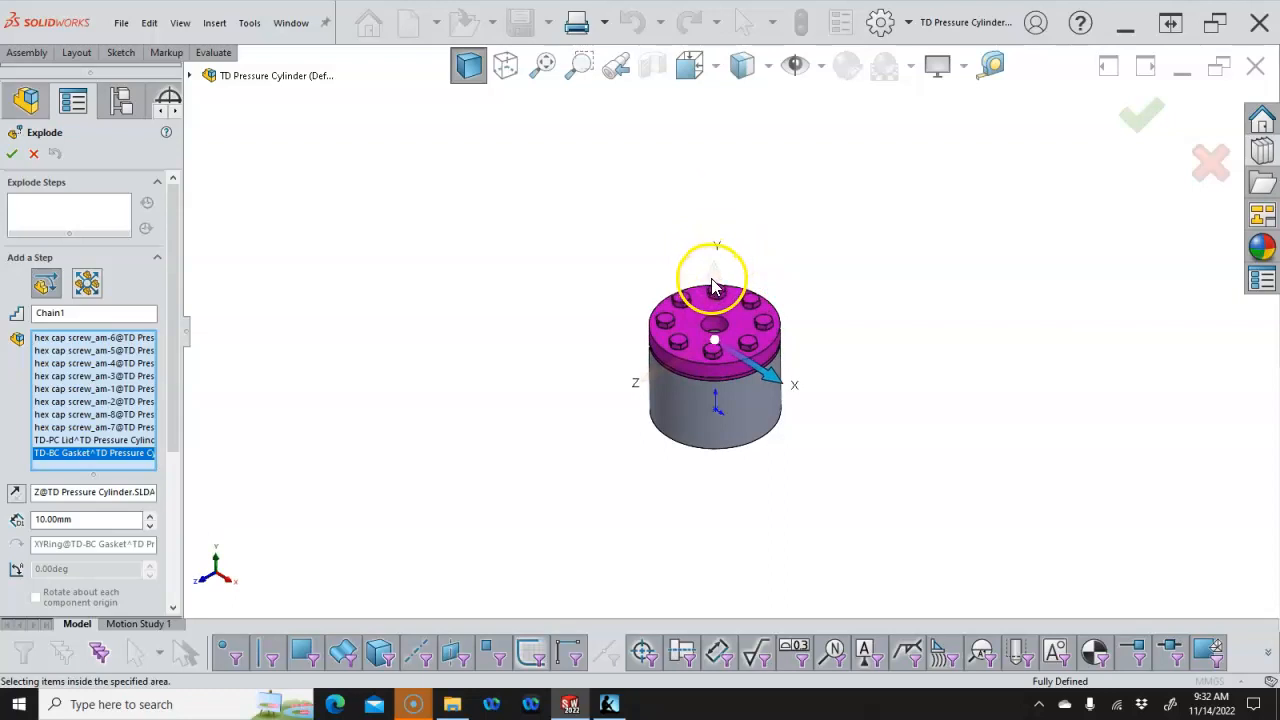
middle_drag(762, 270, 814, 291)
click(87, 493)
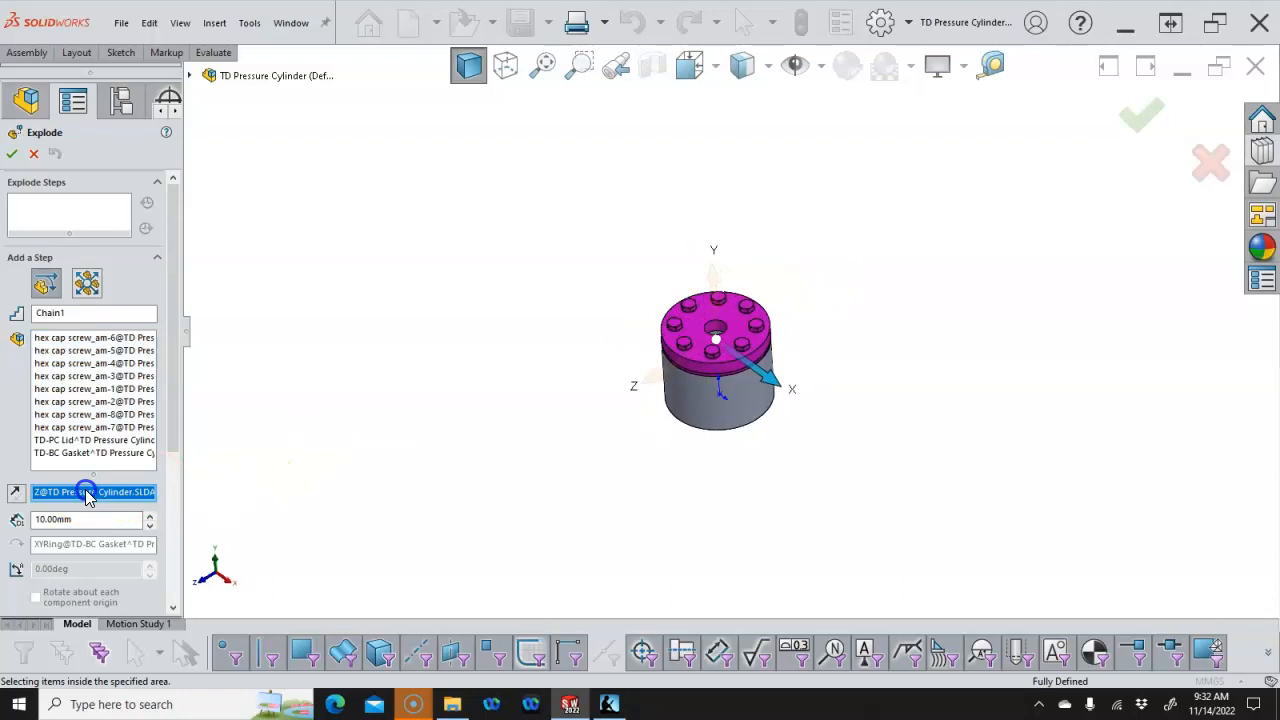
key(Delete)
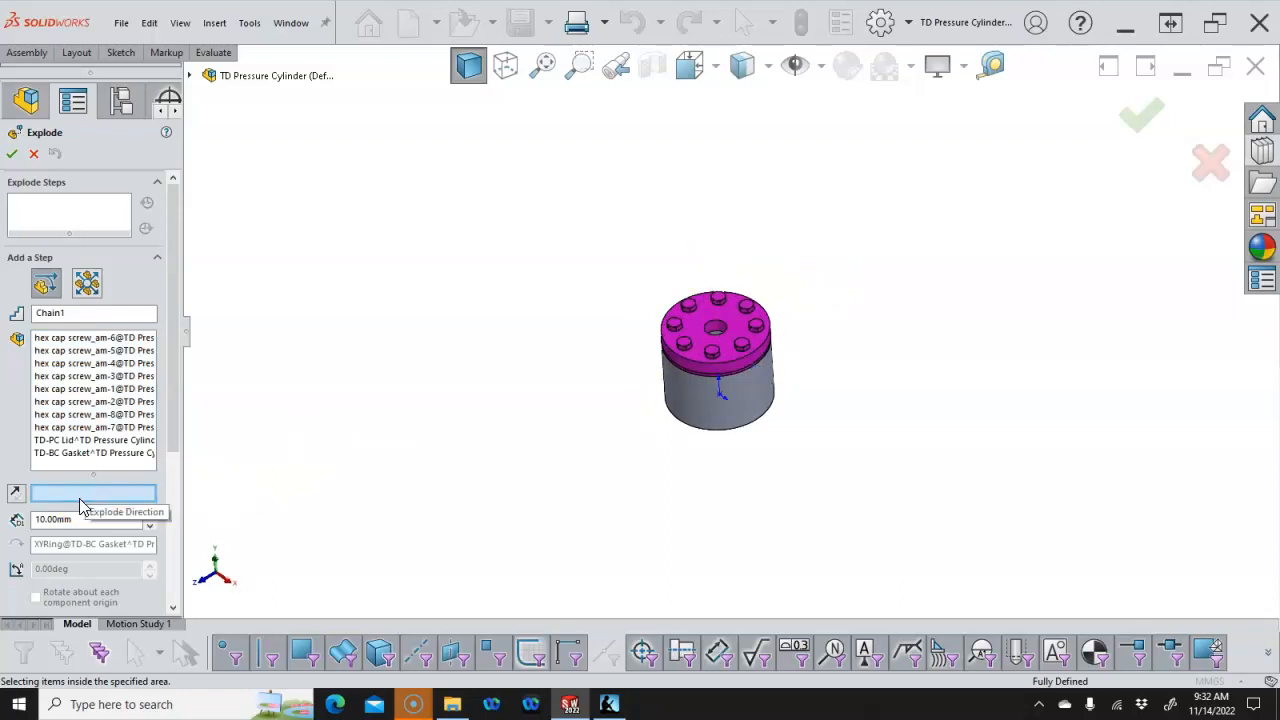
mouse_move(171, 415)
mouse_down()
mouse_move(171, 434)
mouse_move(170, 412)
mouse_up()
click(106, 444)
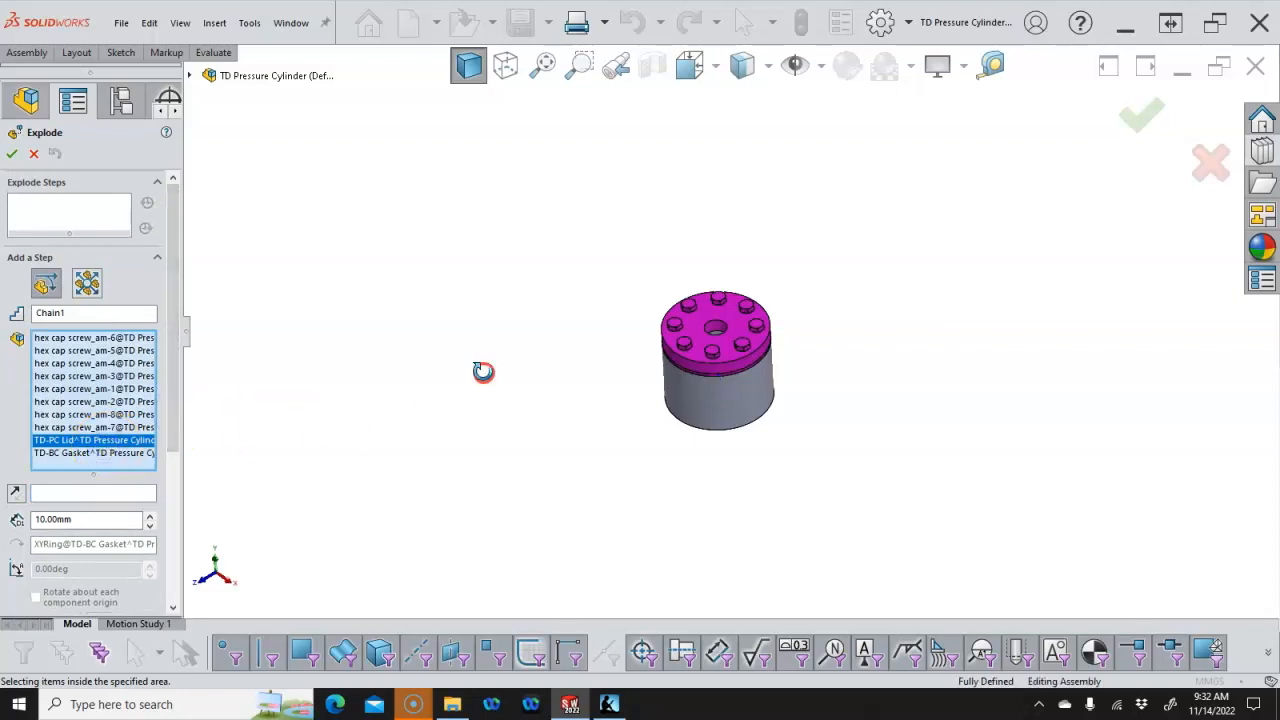
middle_drag(483, 371, 490, 351)
scroll(424, 367, up, 1)
click(80, 493)
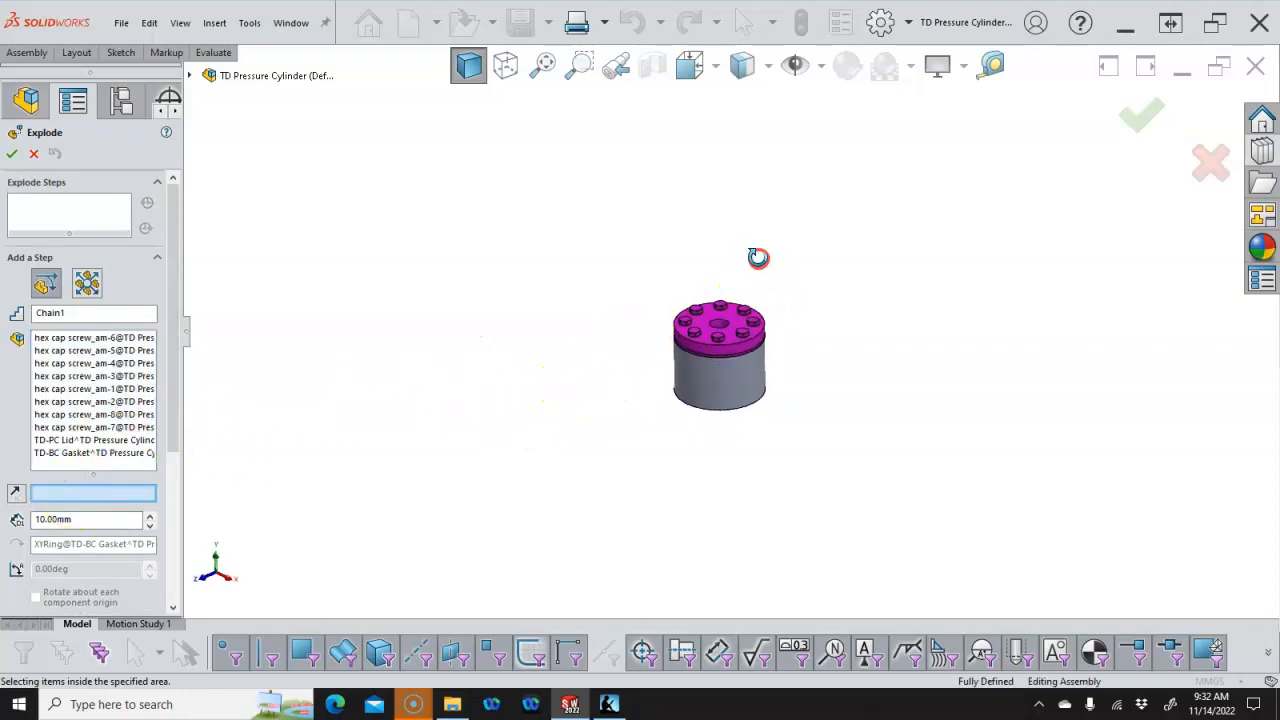
scroll(757, 260, down, 3)
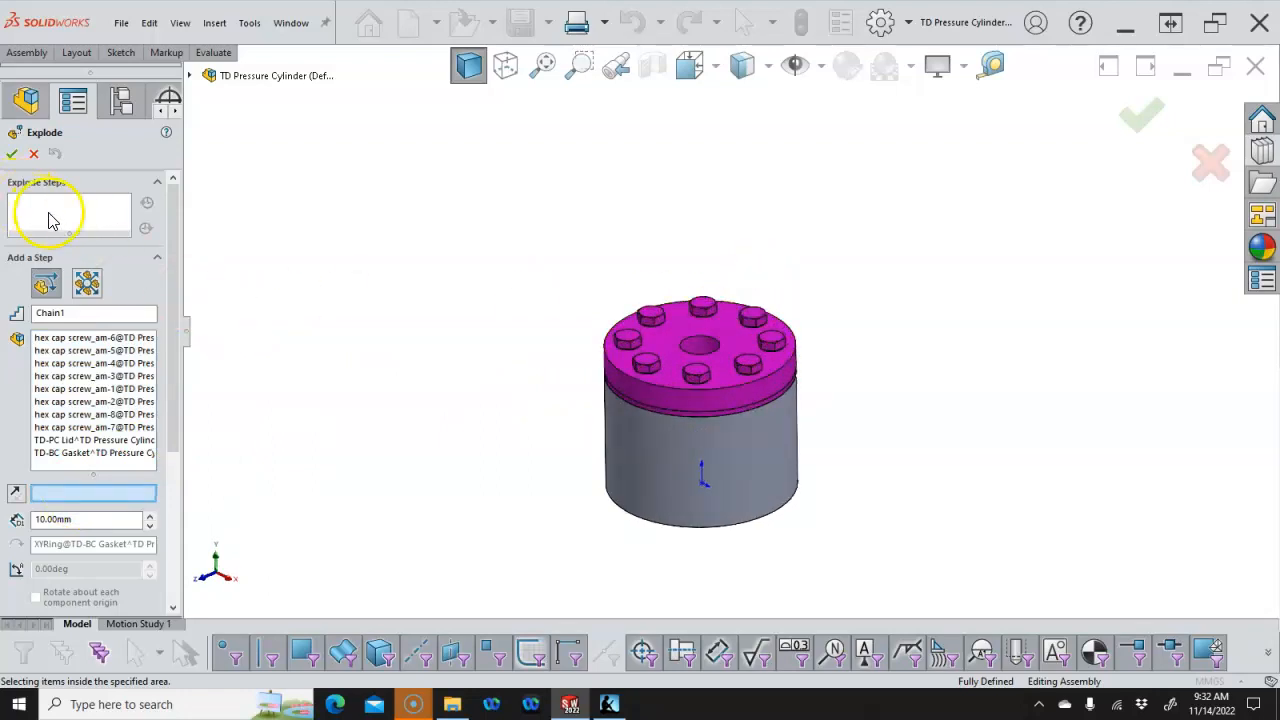
drag(177, 383, 174, 449)
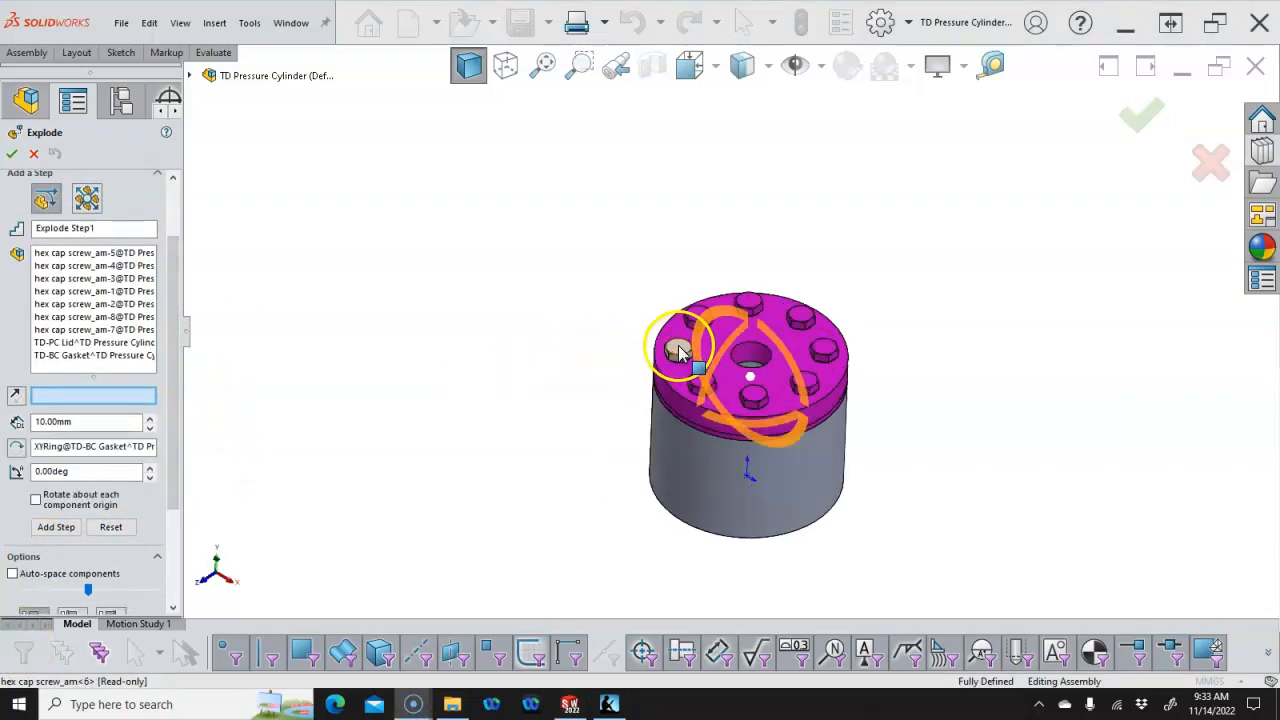
Try to take the explode direction from a hex cap screw's head face and add that screw to the step's components
click(678, 349)
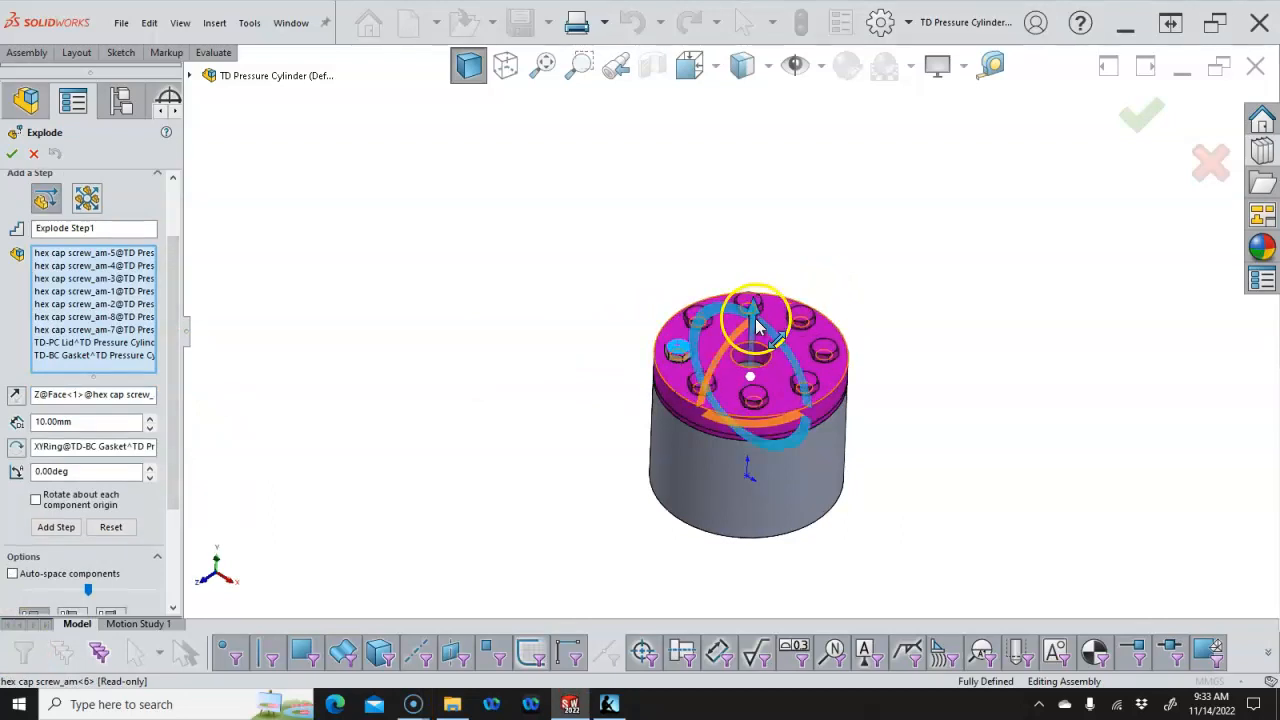
scroll(460, 400, up, 2)
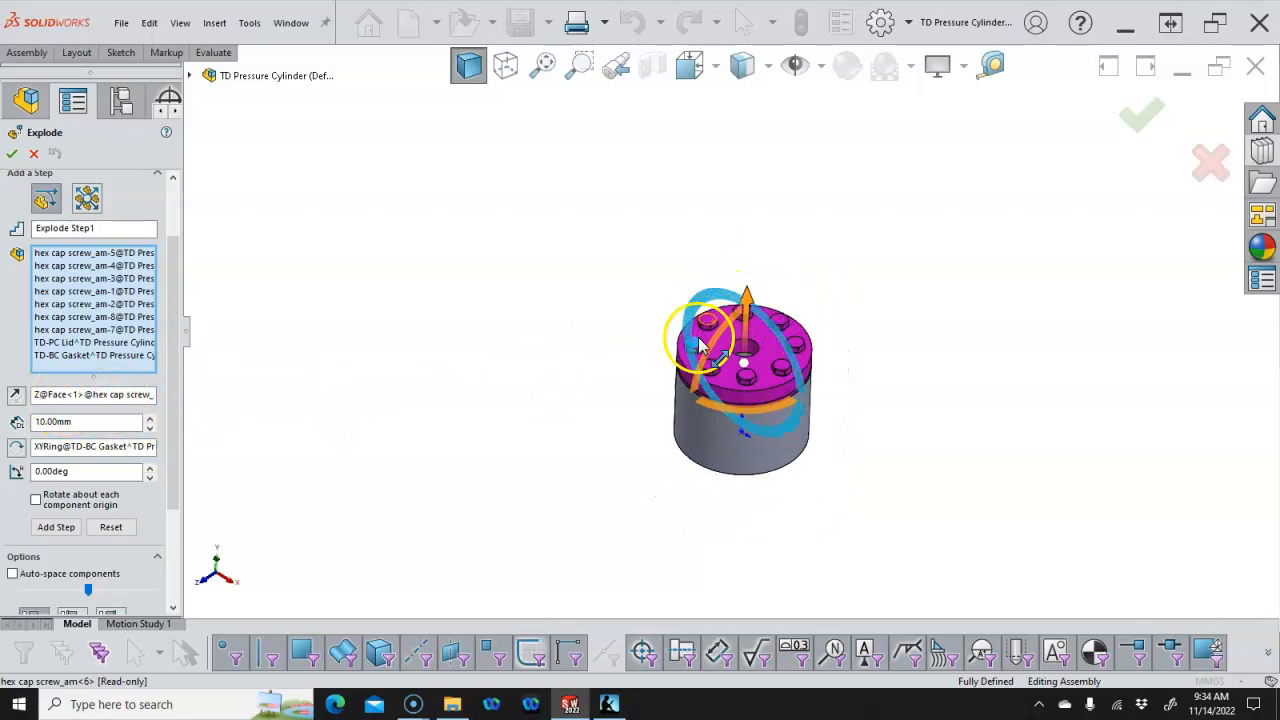
scroll(720, 340, down, 4)
click(624, 352)
click(685, 342)
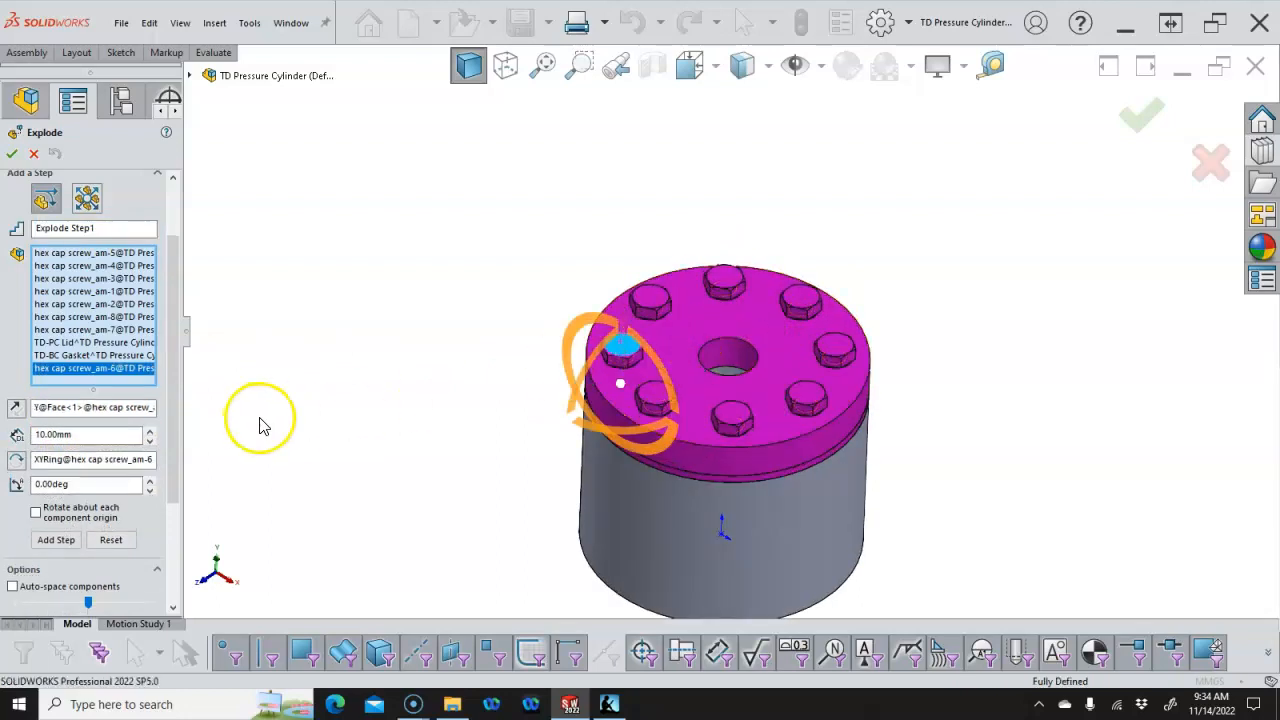
Try to explode the components along a direction taken from the lid's top face, with a distance of 100 mm
click(113, 410)
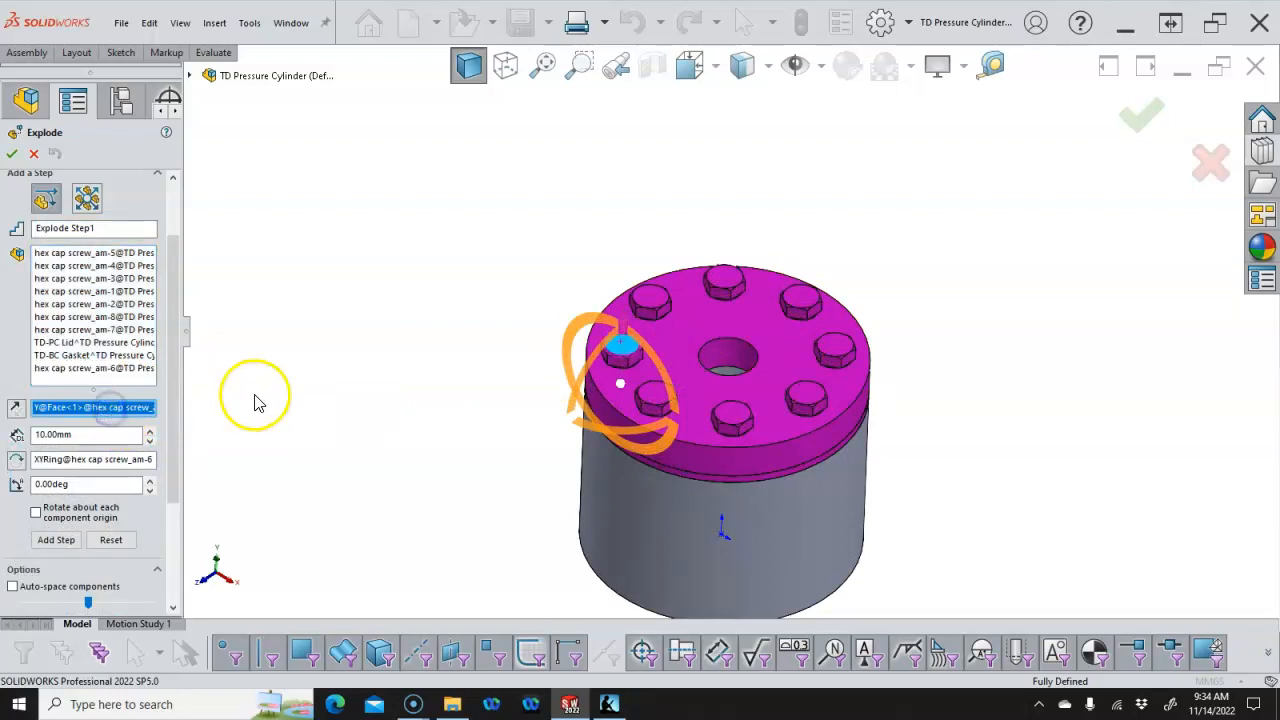
click(697, 336)
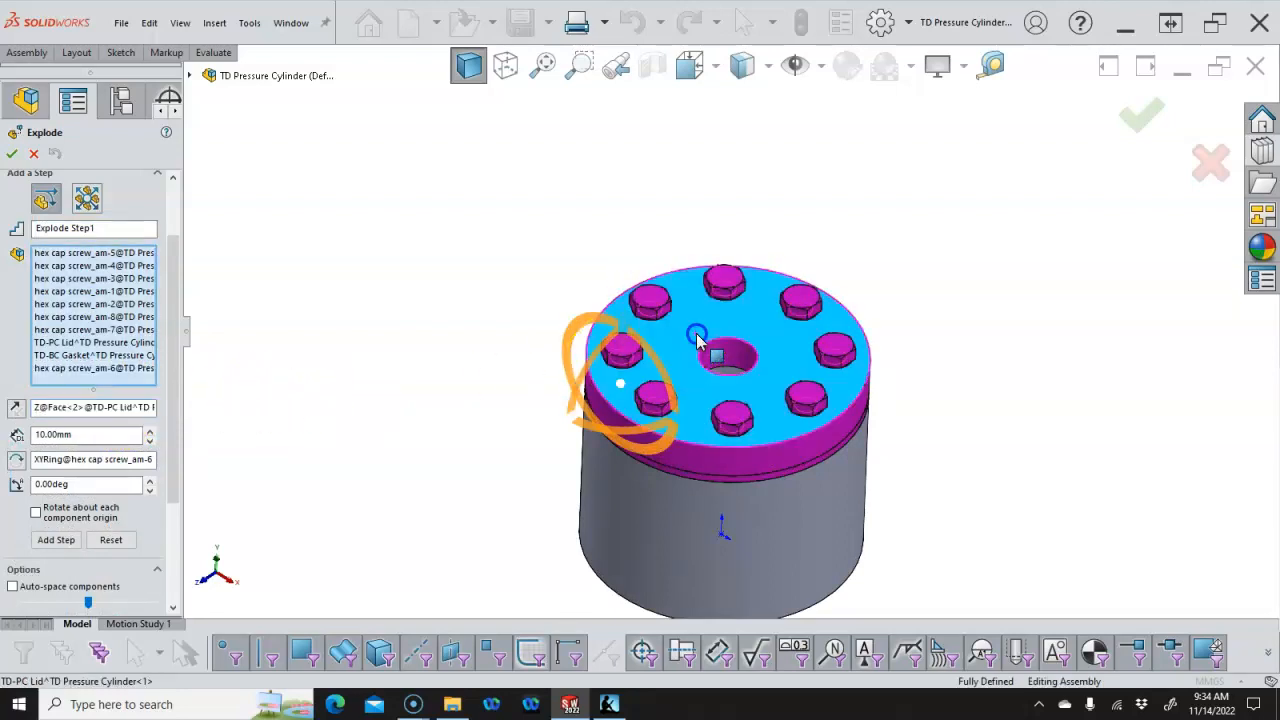
click(625, 307)
drag(631, 218, 638, 184)
scroll(638, 184, up, 1)
middle_drag(638, 184, 650, 143)
click(648, 283)
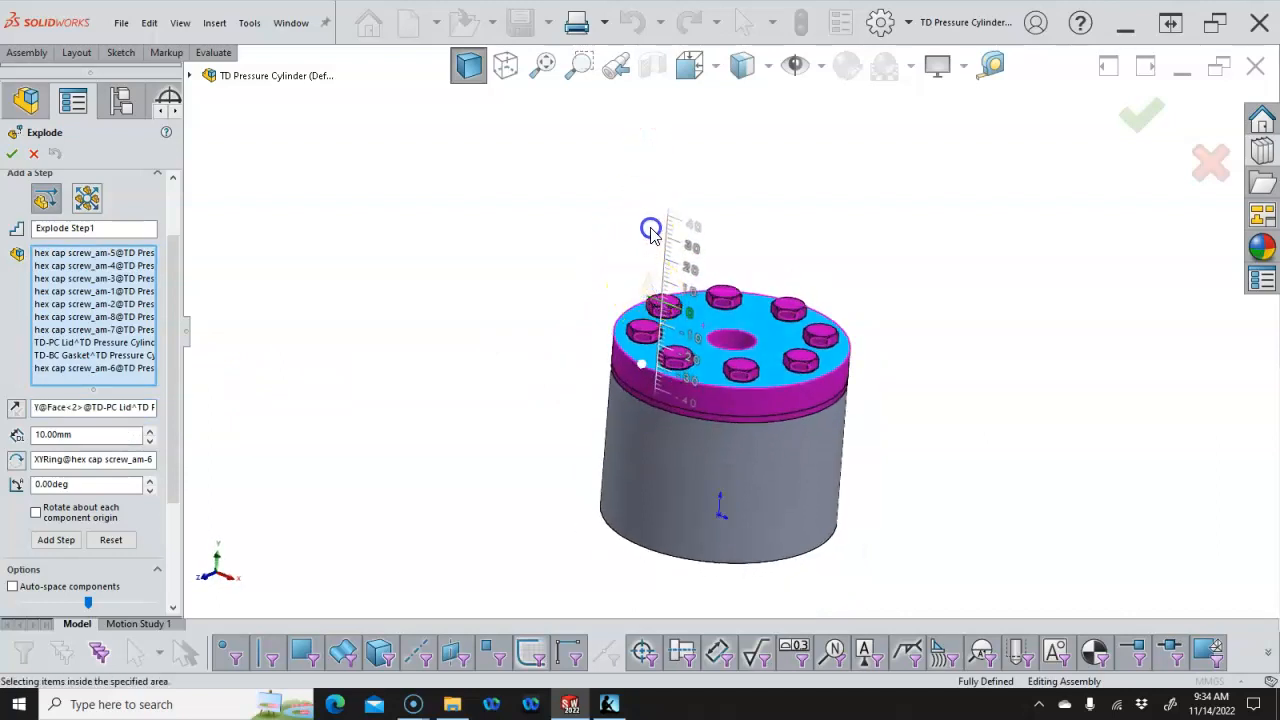
click(92, 434)
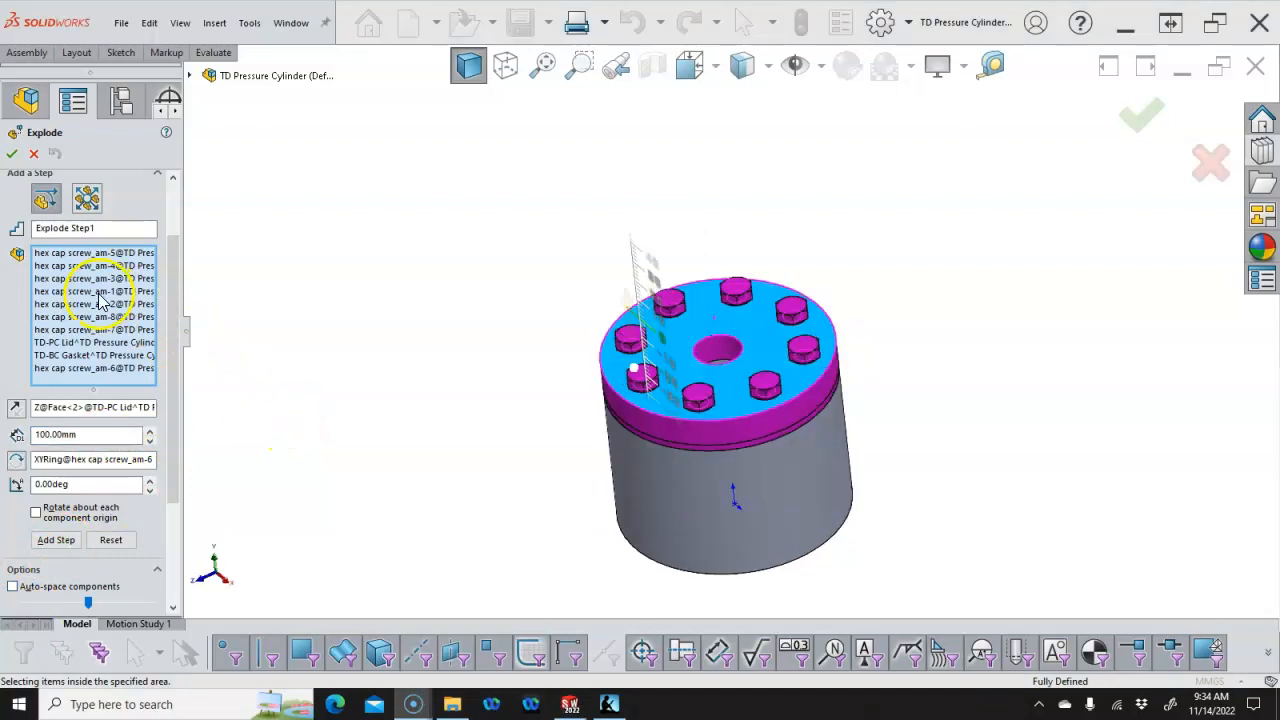
Clear the explode step's components and direction, and turn the Auto-space components option back on
right_click(192, 290)
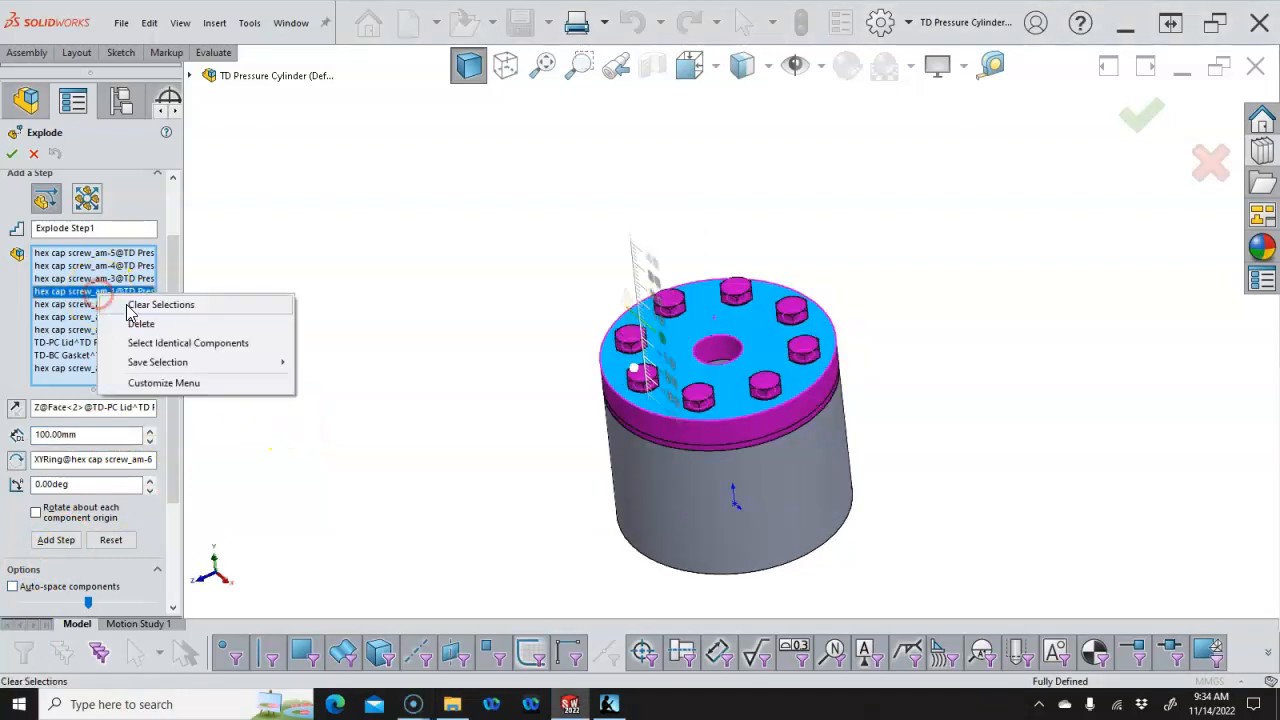
click(225, 303)
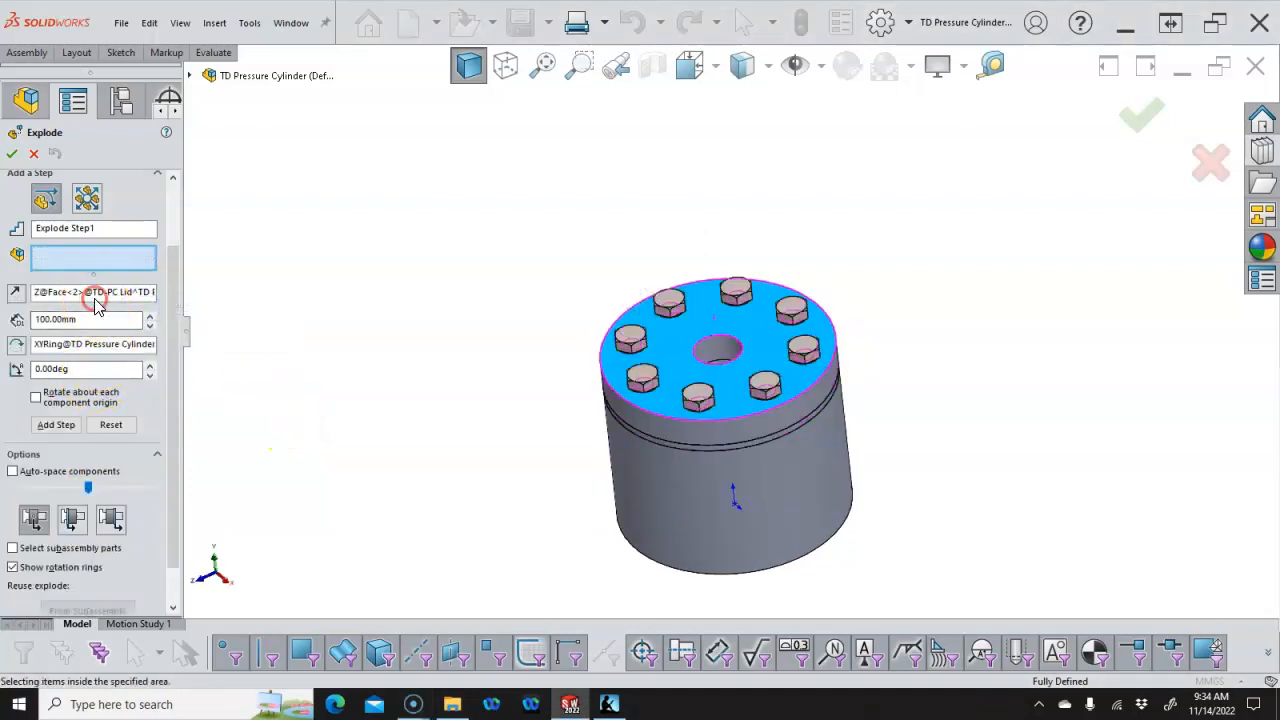
right_click(88, 297)
click(140, 295)
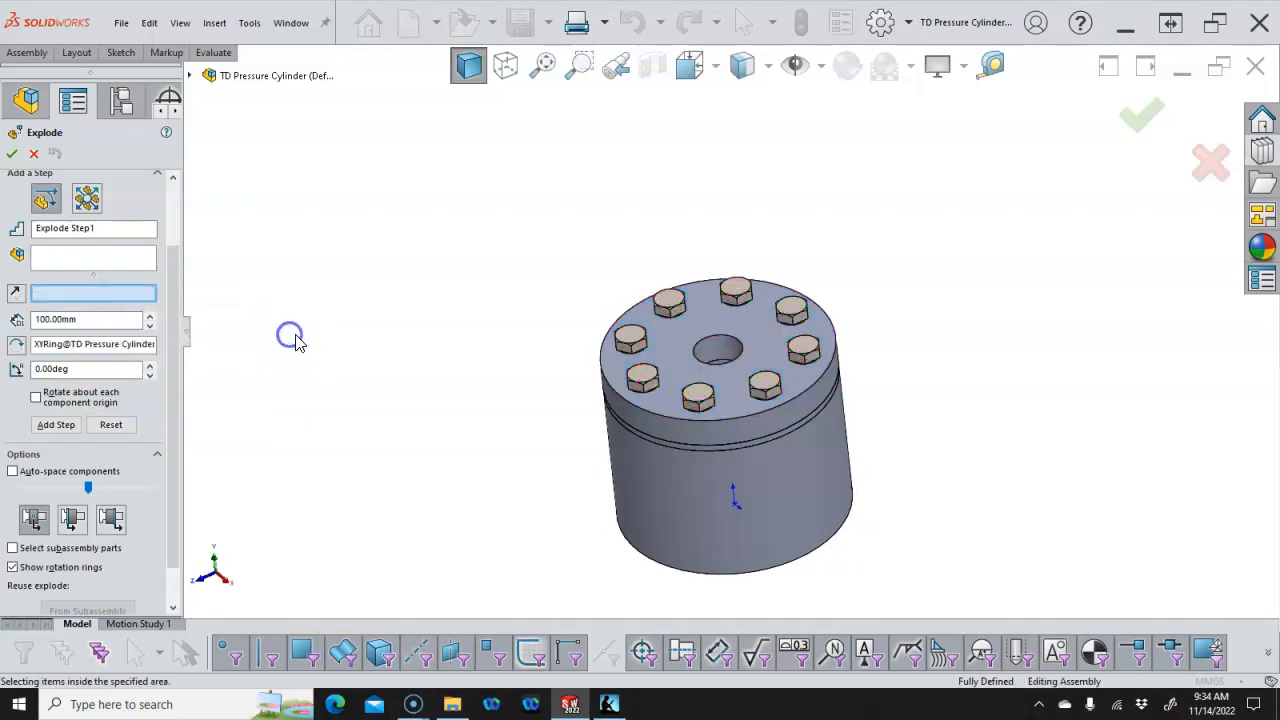
scroll(315, 334, up, 1)
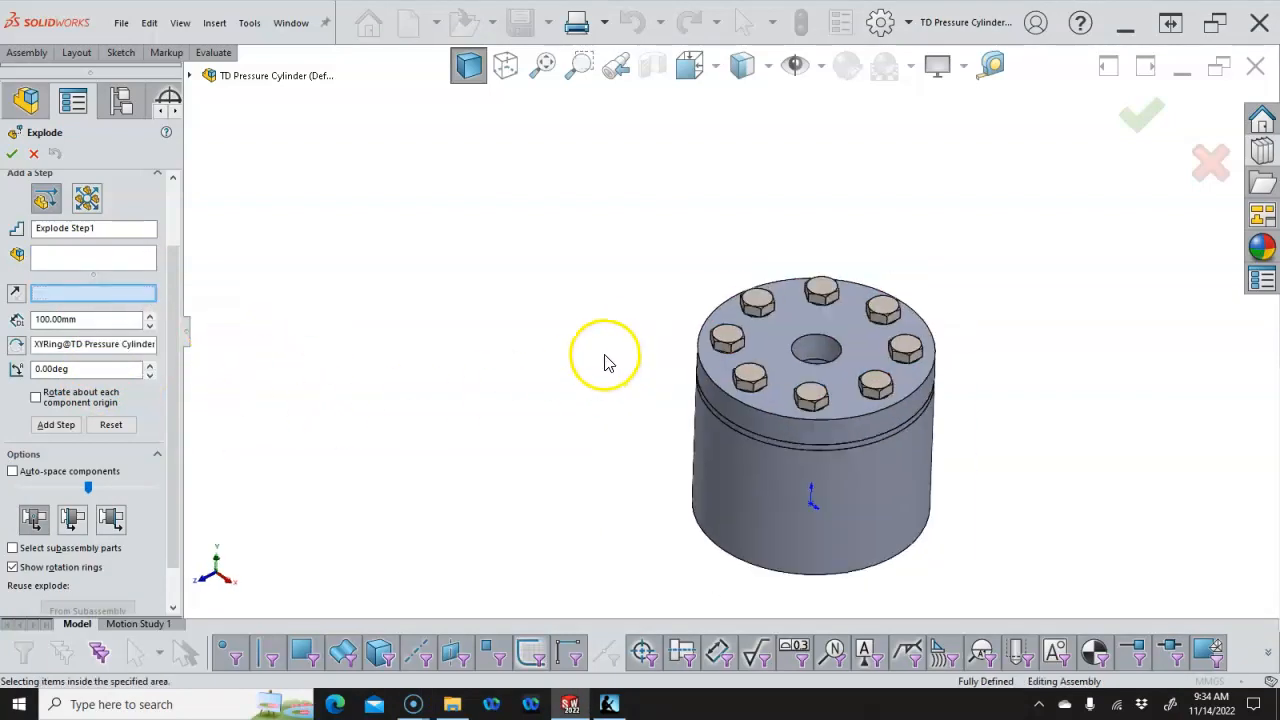
click(12, 471)
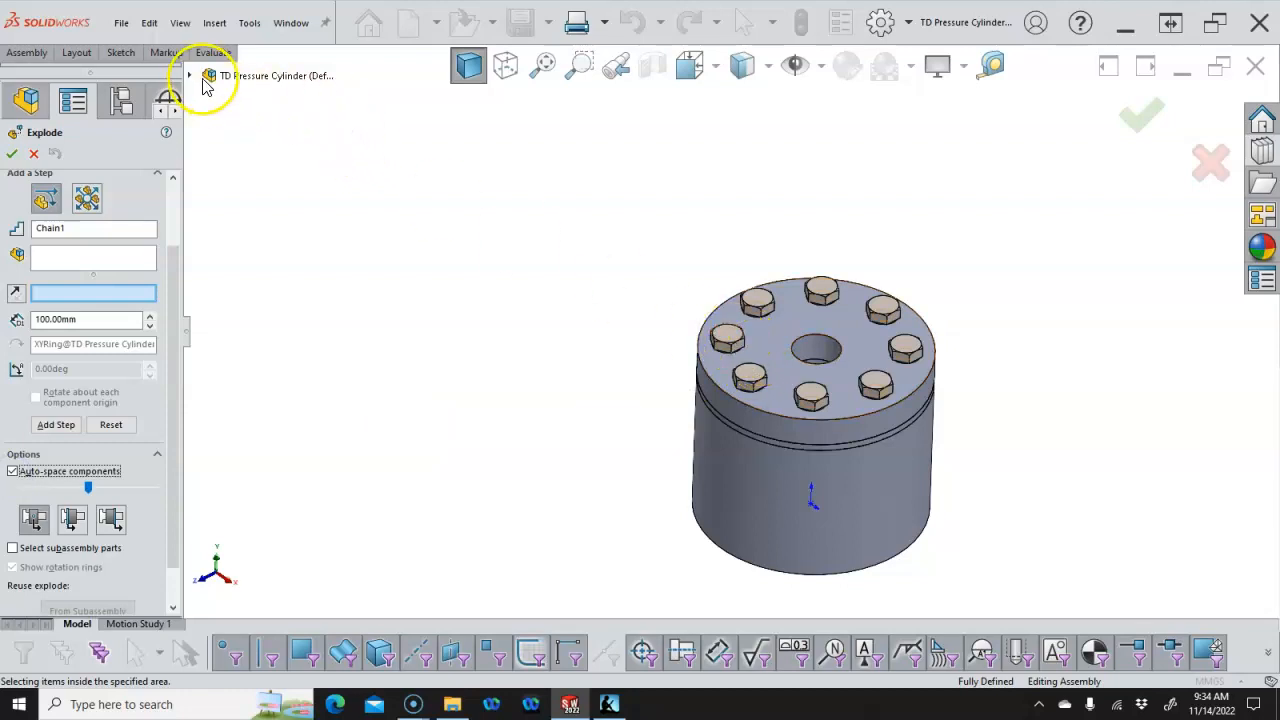
Add the eight hex cap screws from the hardware folder, the lid and the gasket to the explode step's components
click(190, 76)
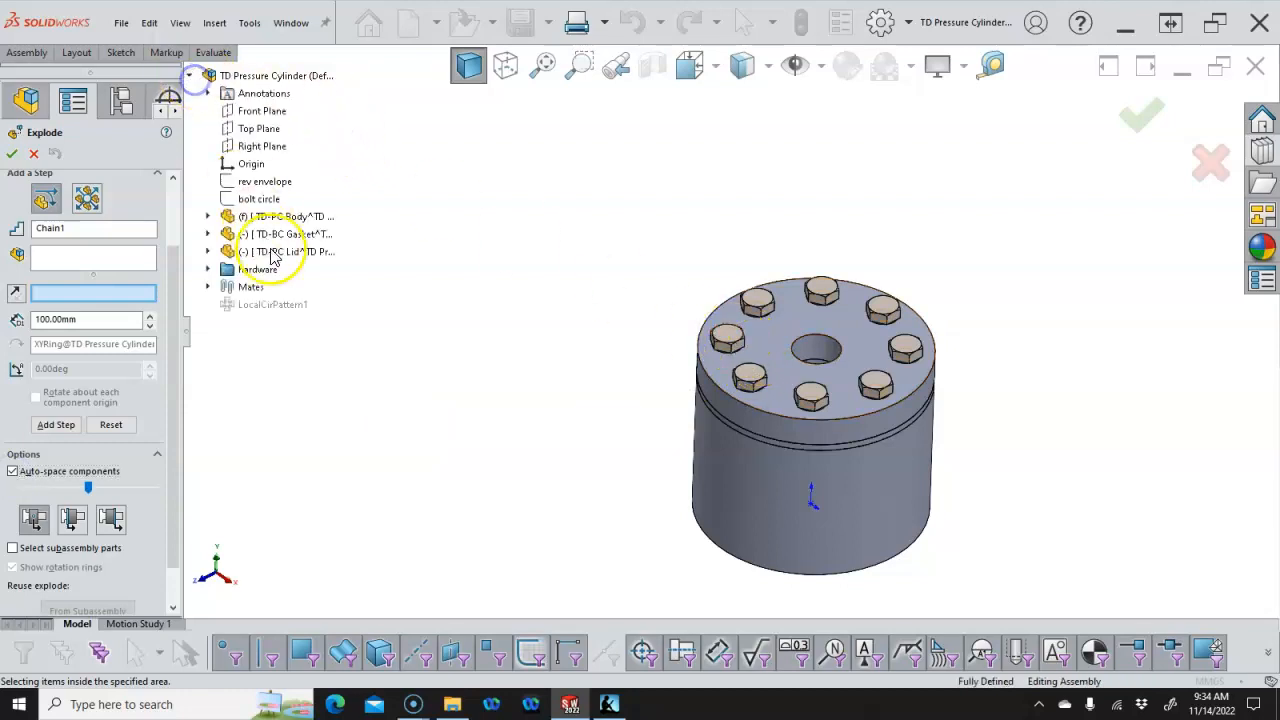
click(209, 270)
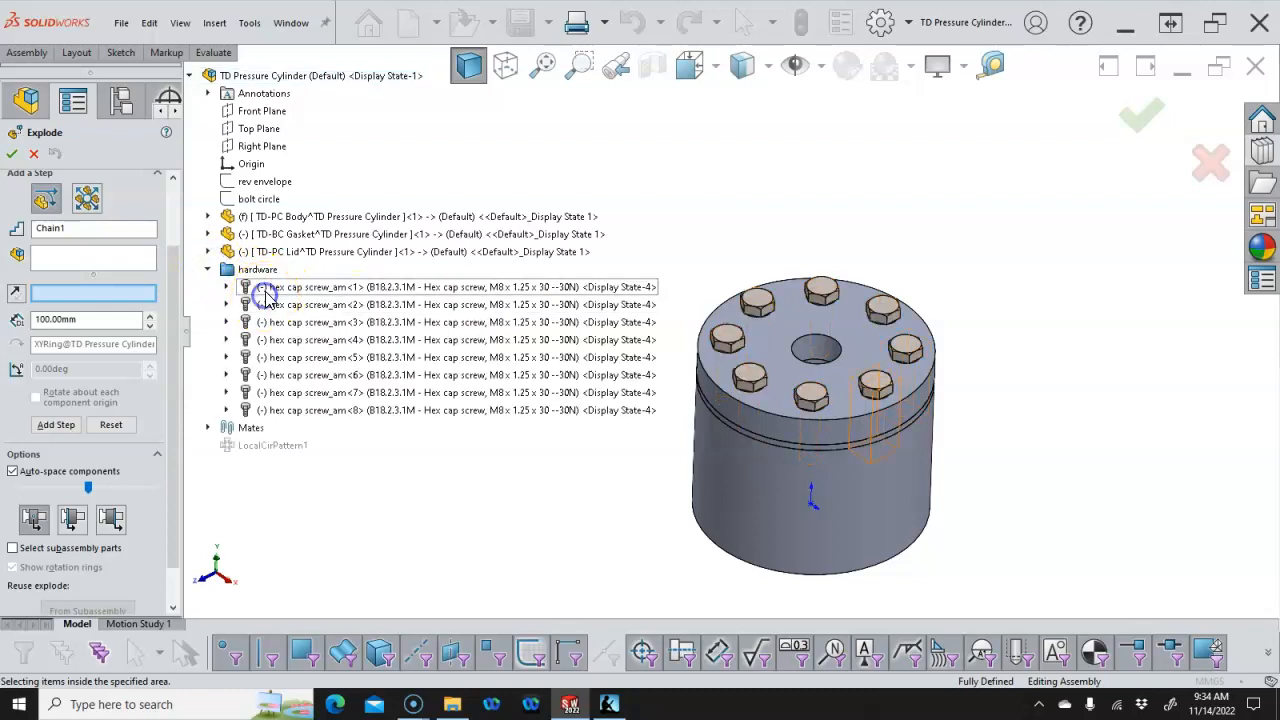
click(100, 293)
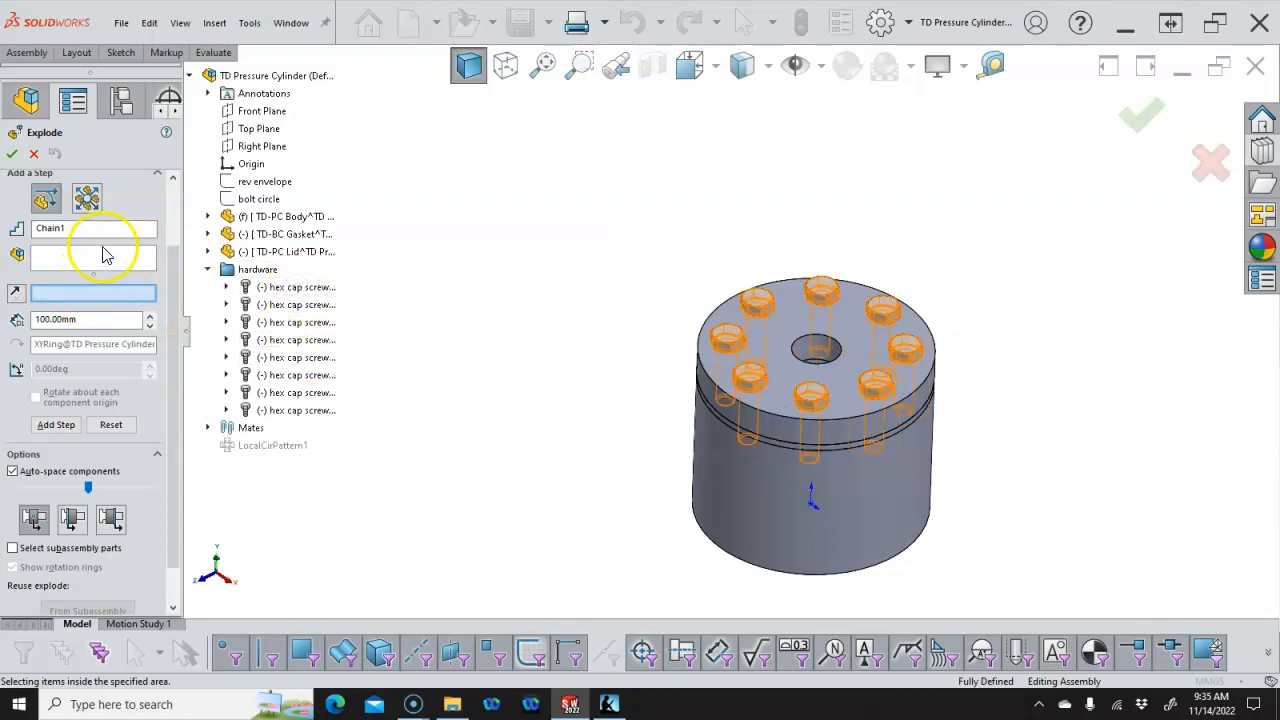
click(95, 255)
click(273, 288)
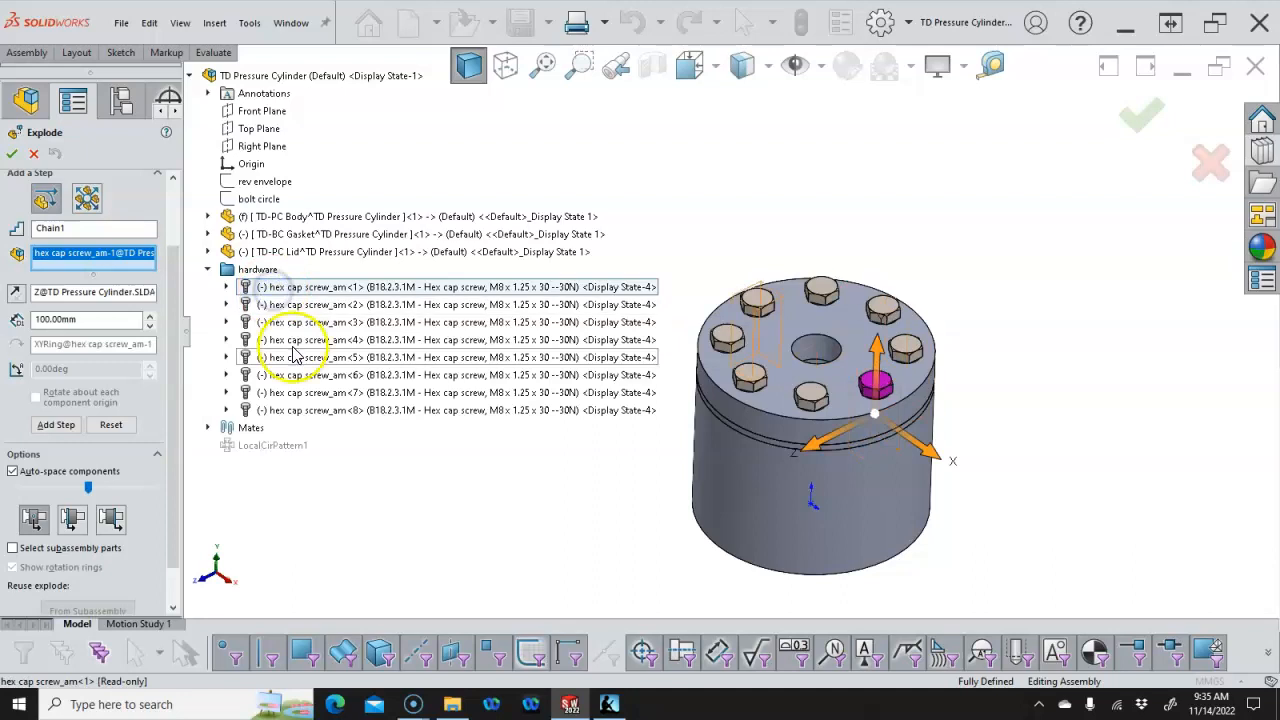
shift+click(277, 411)
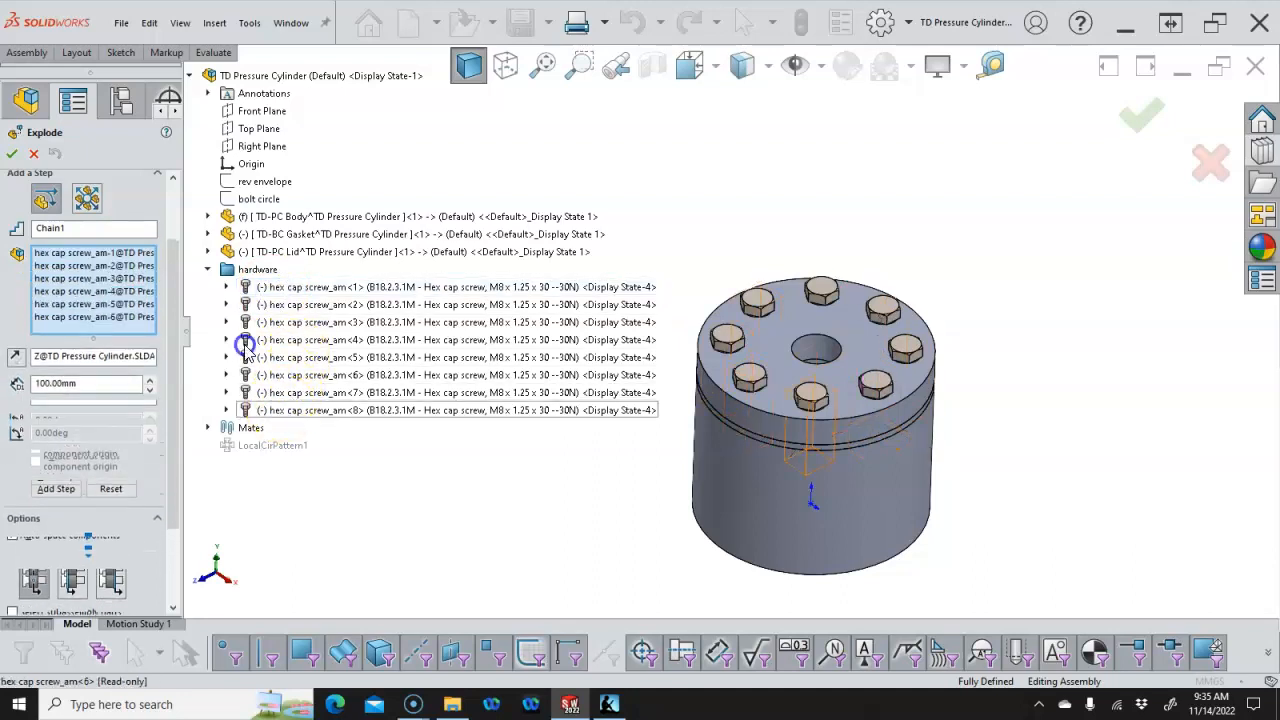
click(207, 270)
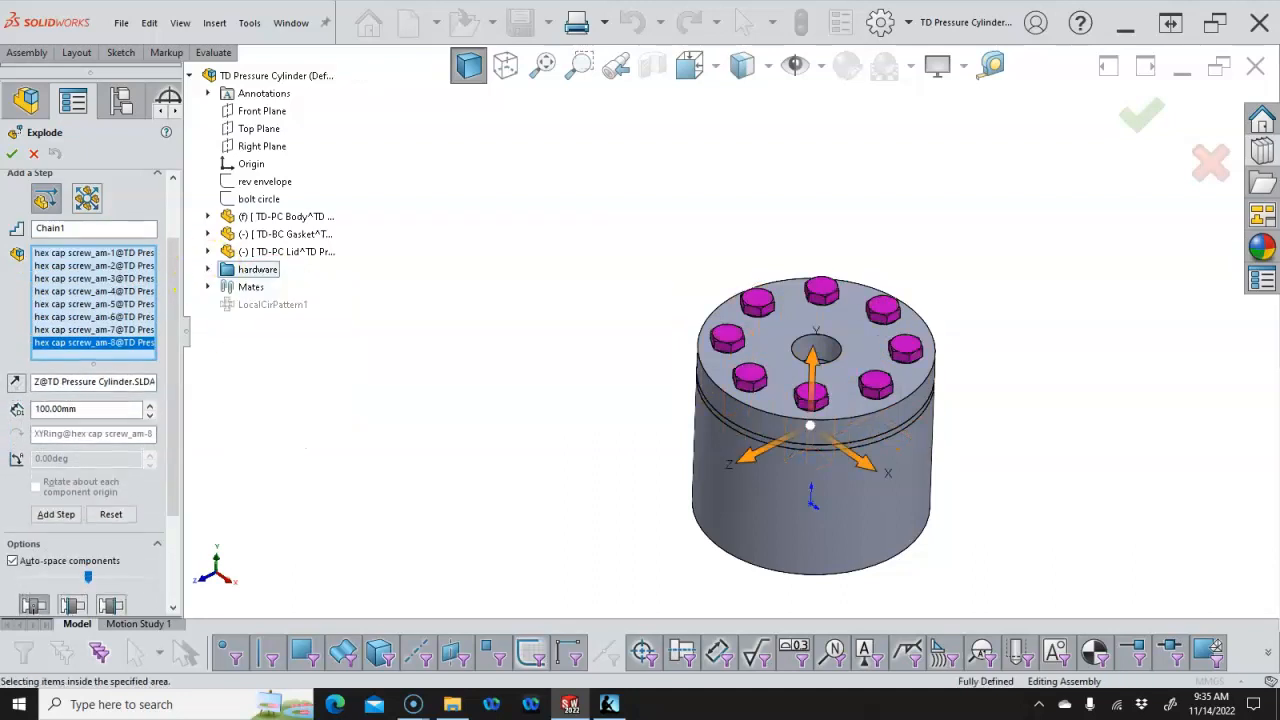
click(255, 251)
click(247, 236)
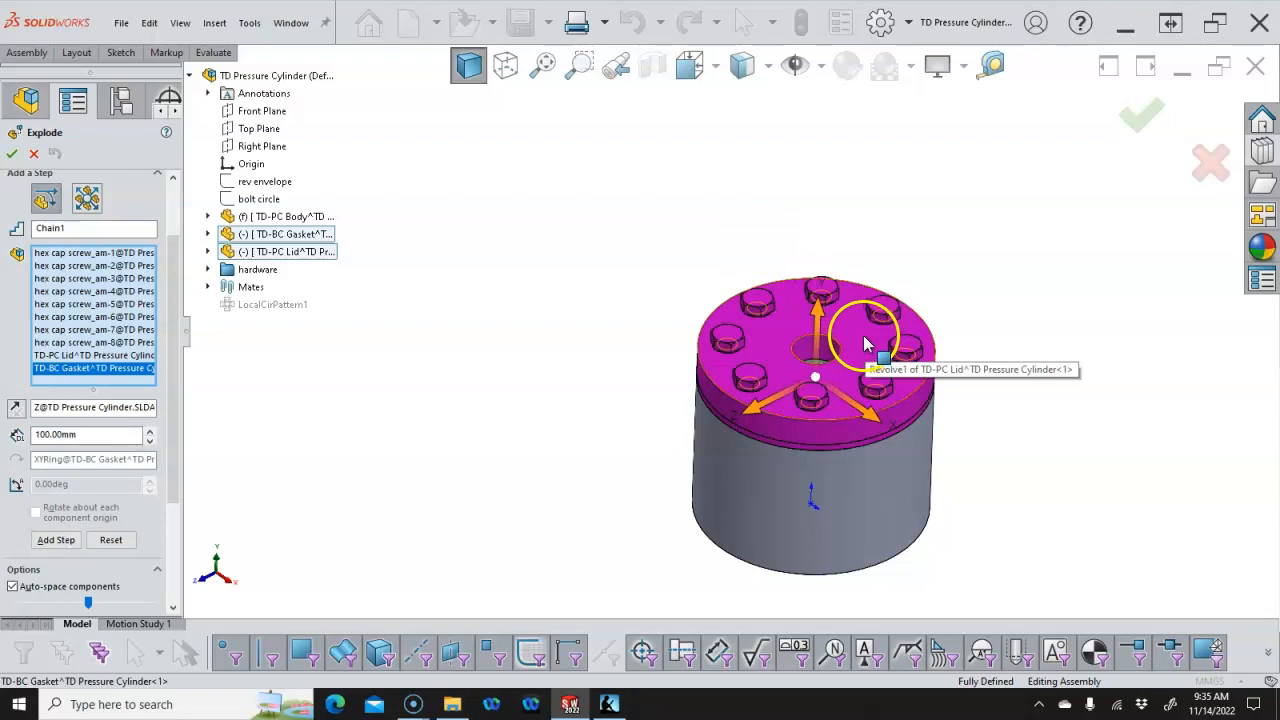
Explode the components about 81 mm upward along Y and set the auto-spacing order above the body to gasket, lid and screws
drag(816, 305, 838, 162)
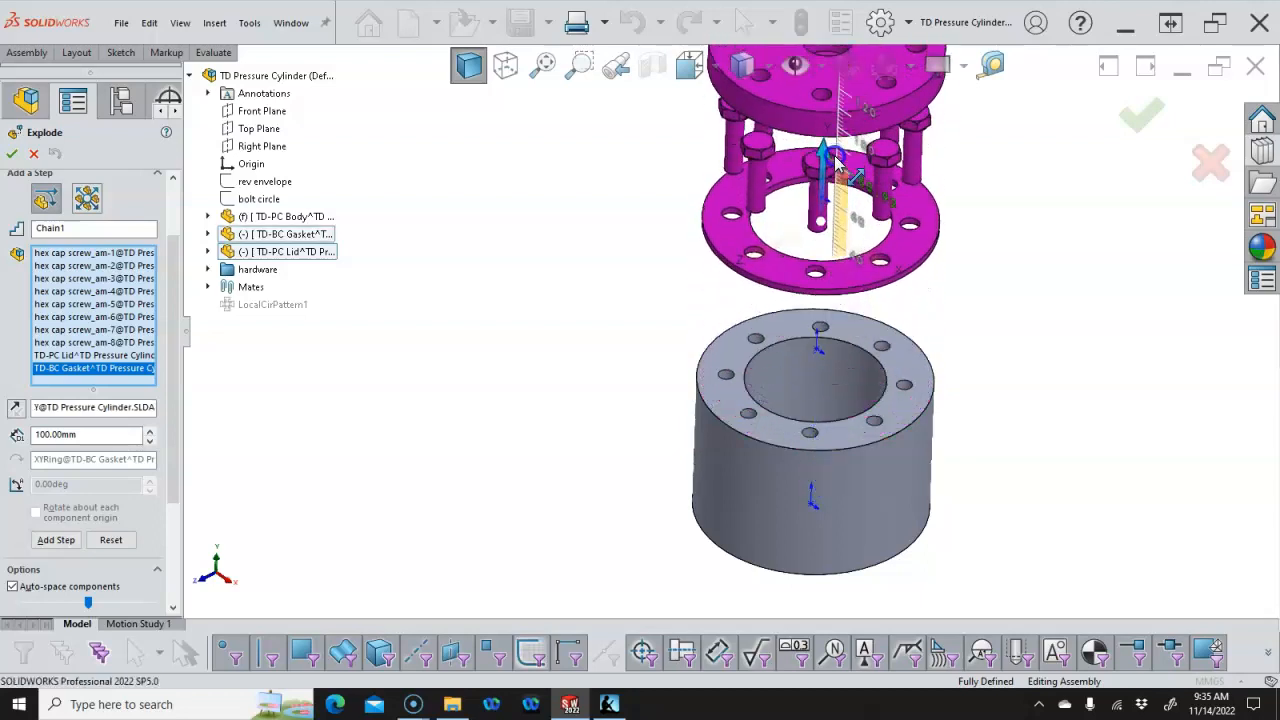
middle_drag(672, 298, 672, 195)
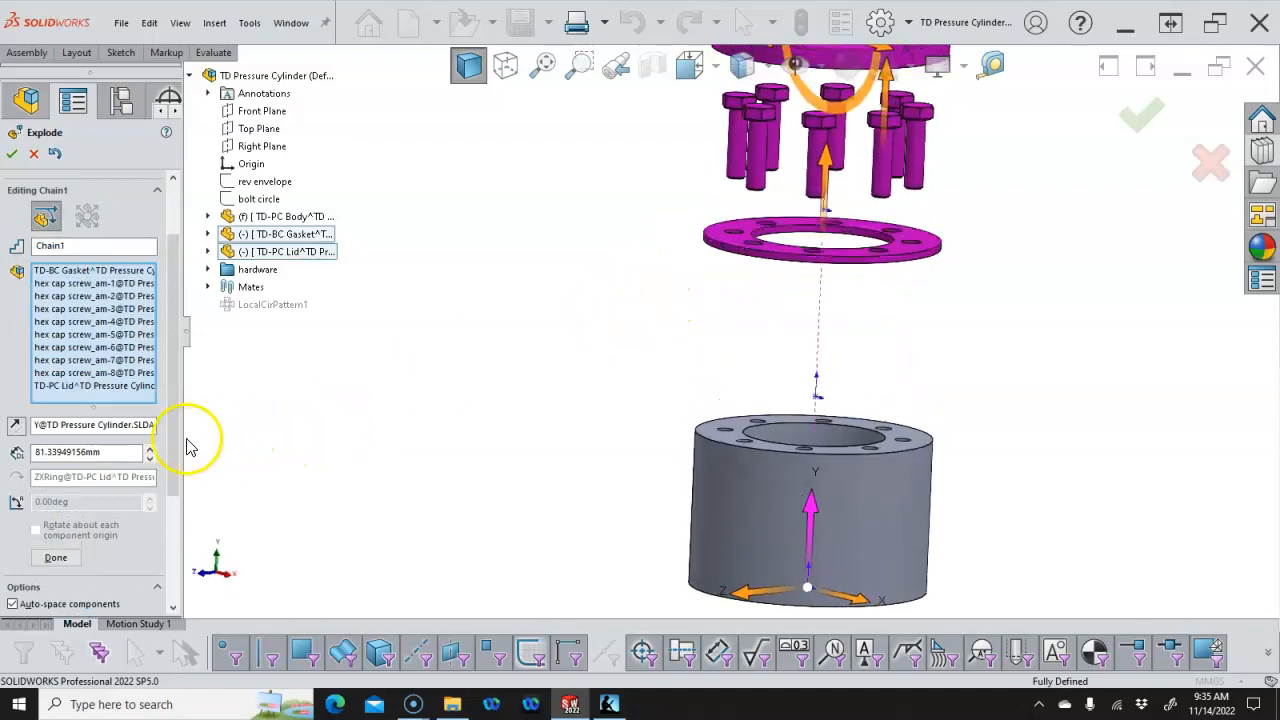
scroll(171, 471, down, 4)
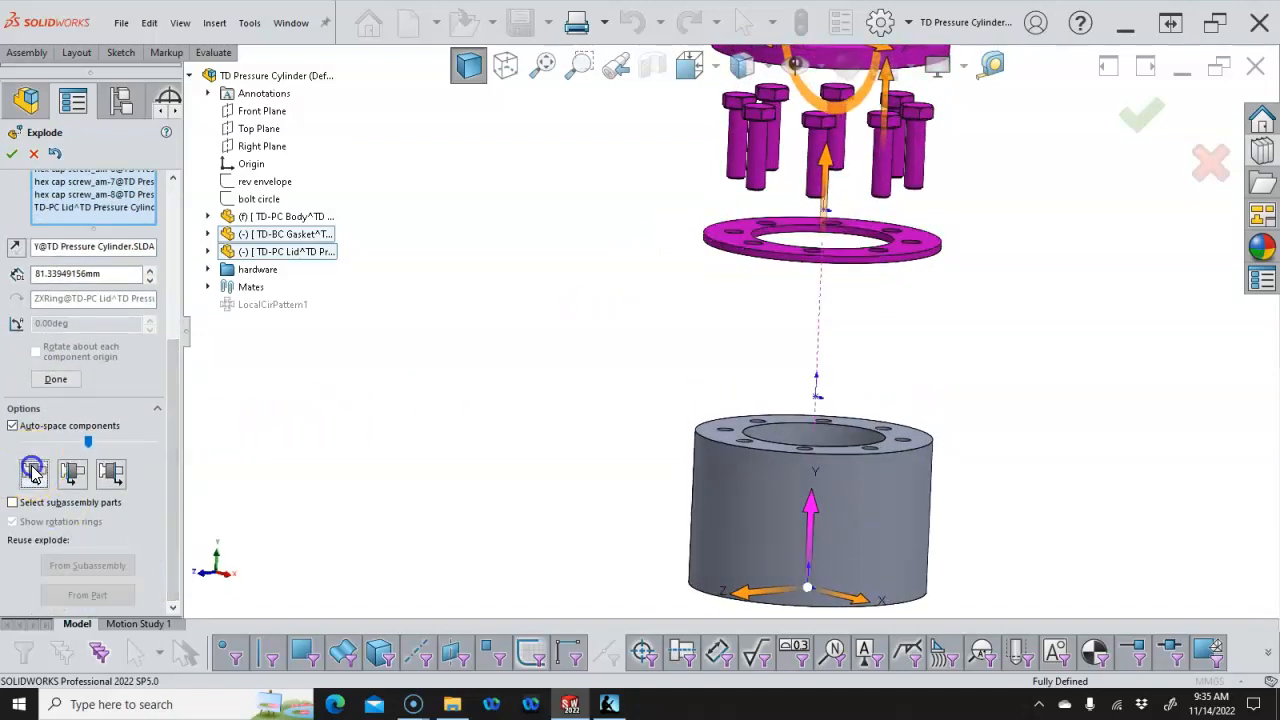
click(70, 475)
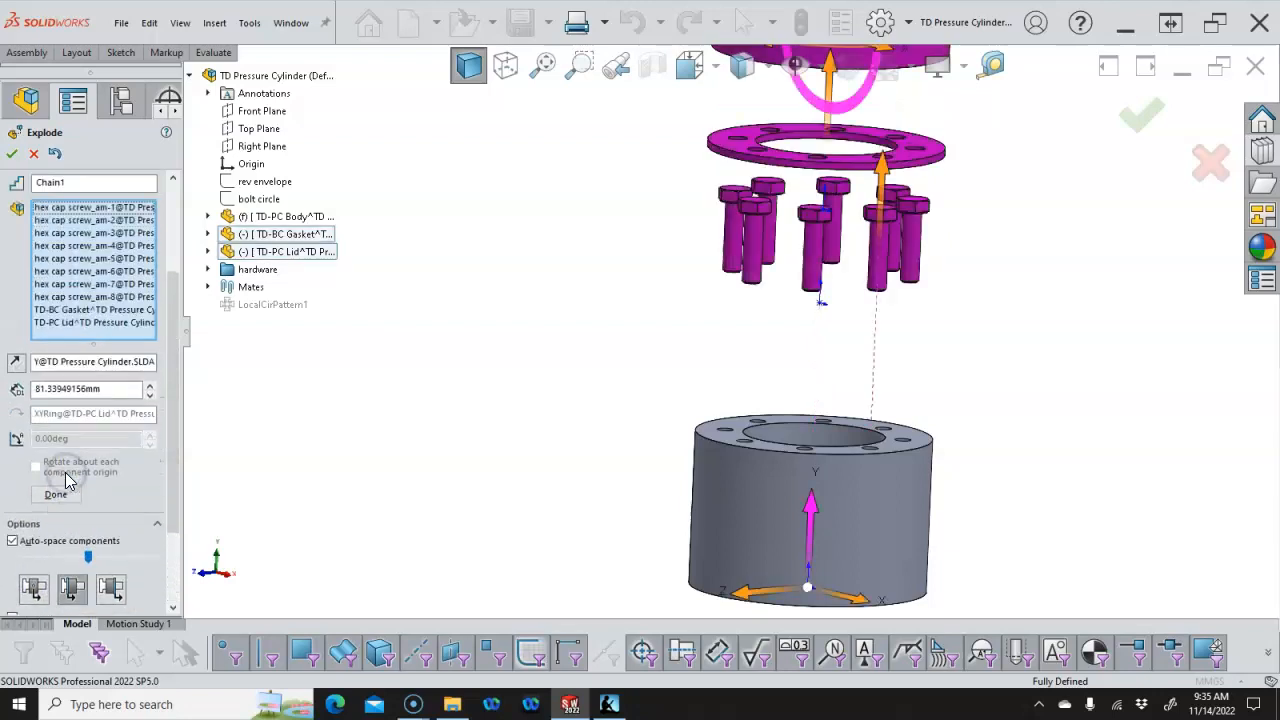
click(88, 560)
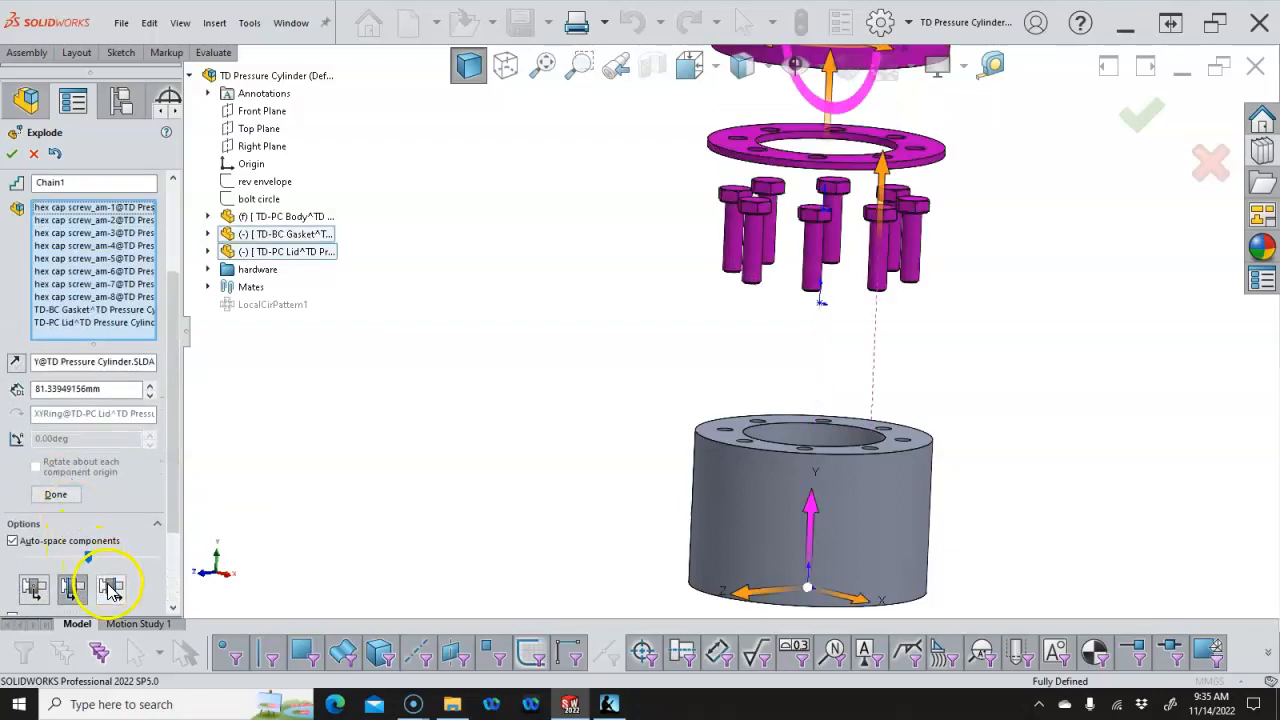
click(112, 590)
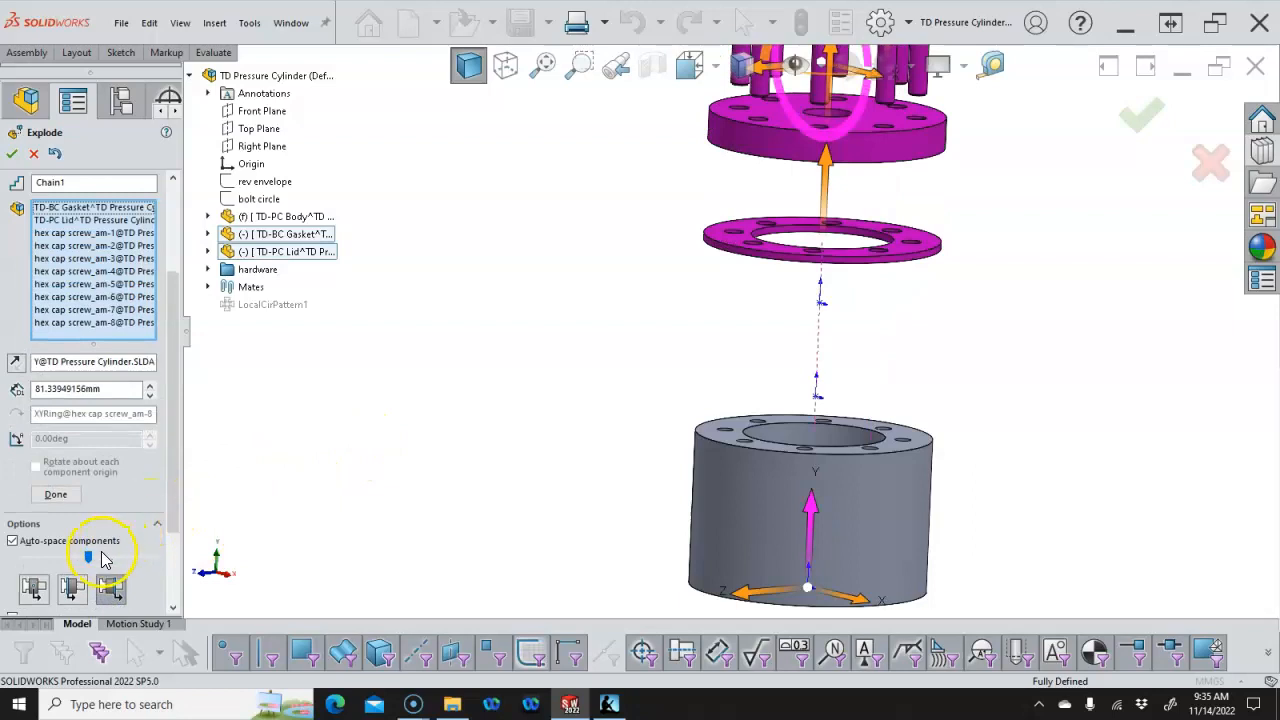
Set the explode distance to 70 mm
double_click(113, 389)
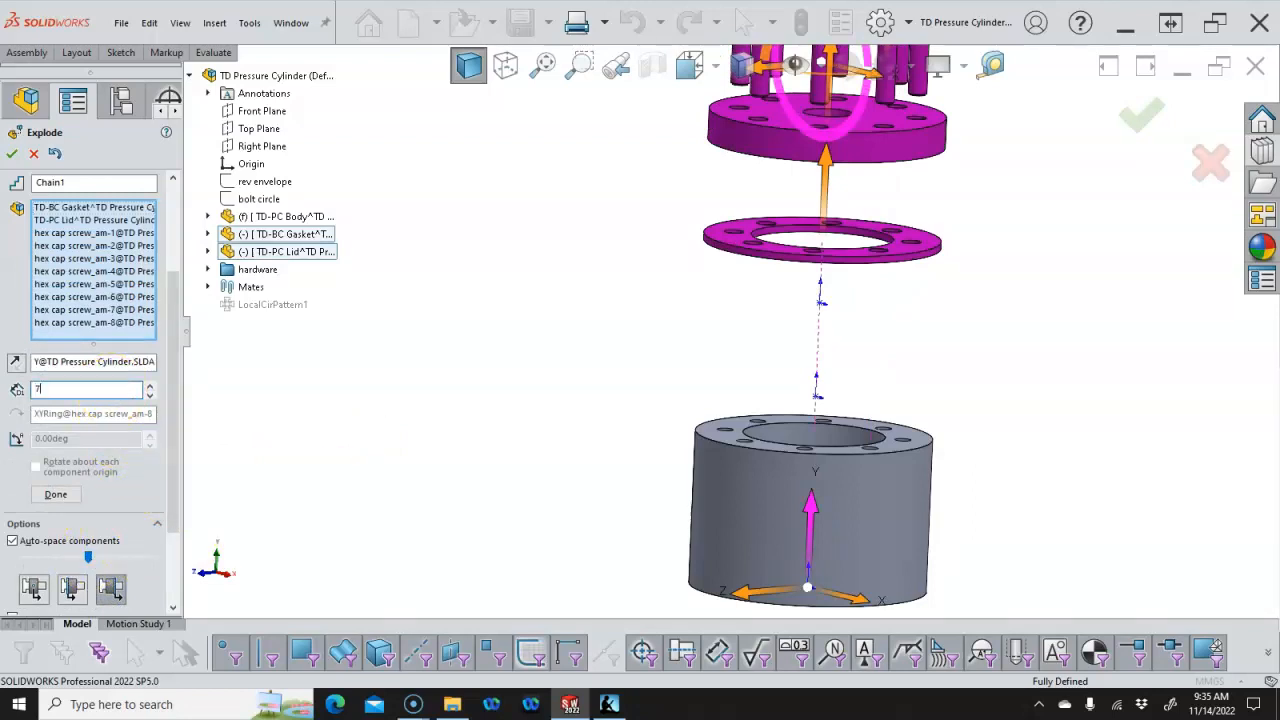
text(70)
key(Return)
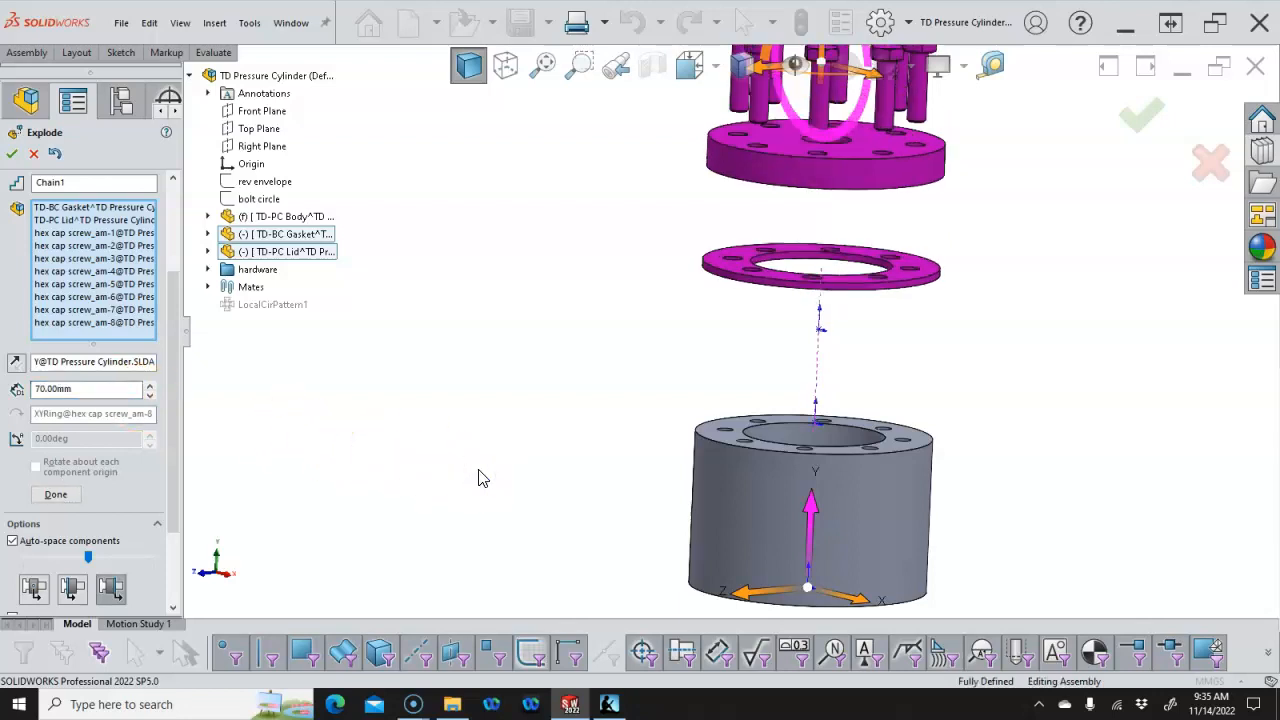
Set the explode distance to 25 mm in isometric view, finish the exploded view and collapse the hardware folder
key(ctrl+7)
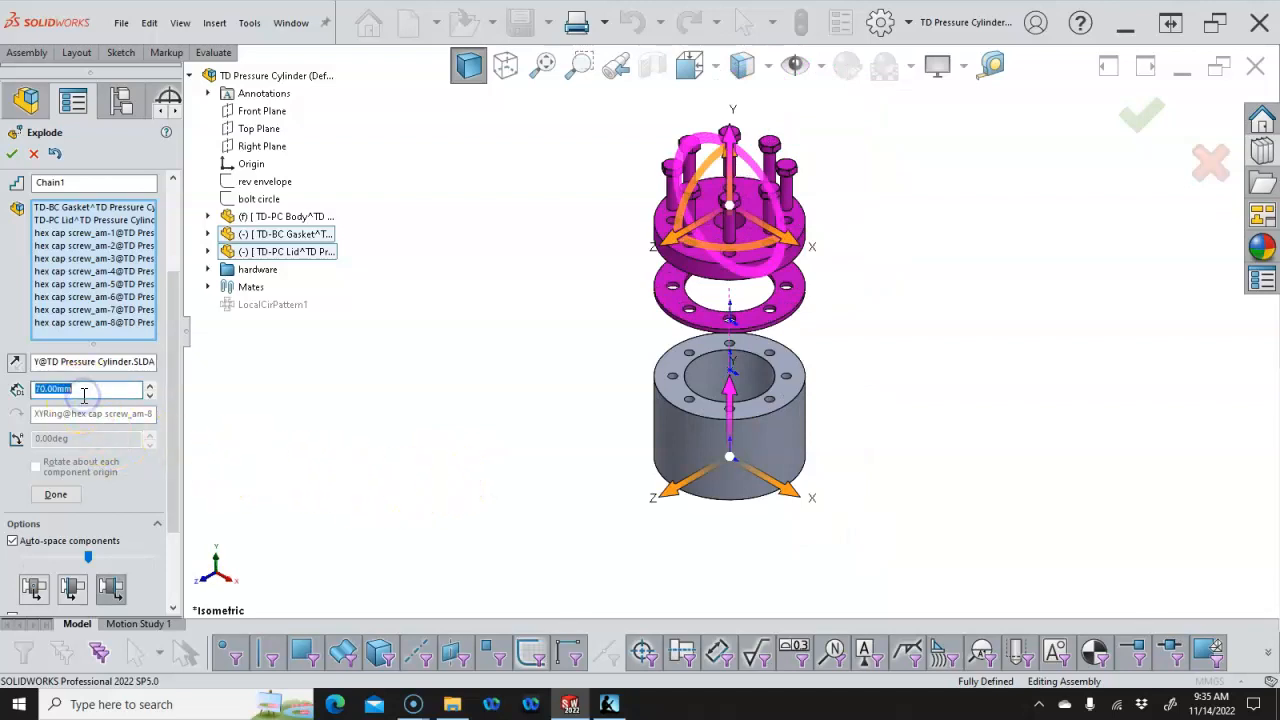
key(Return)
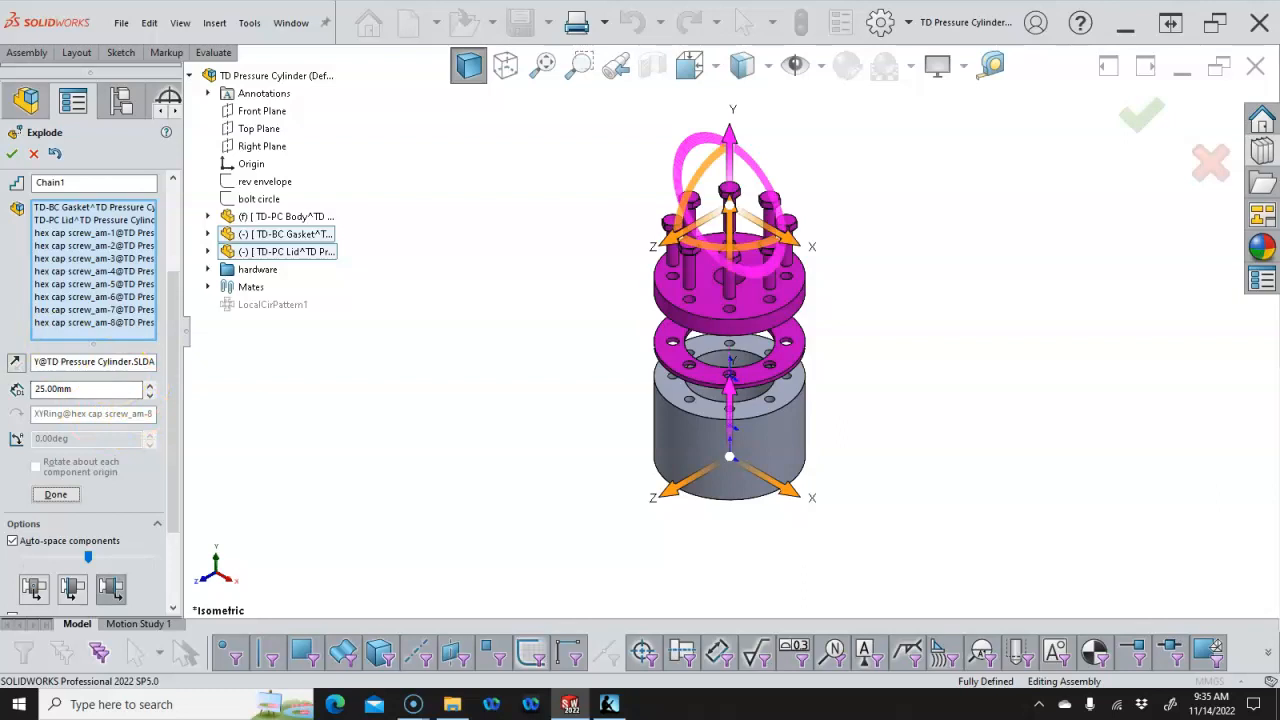
click(13, 155)
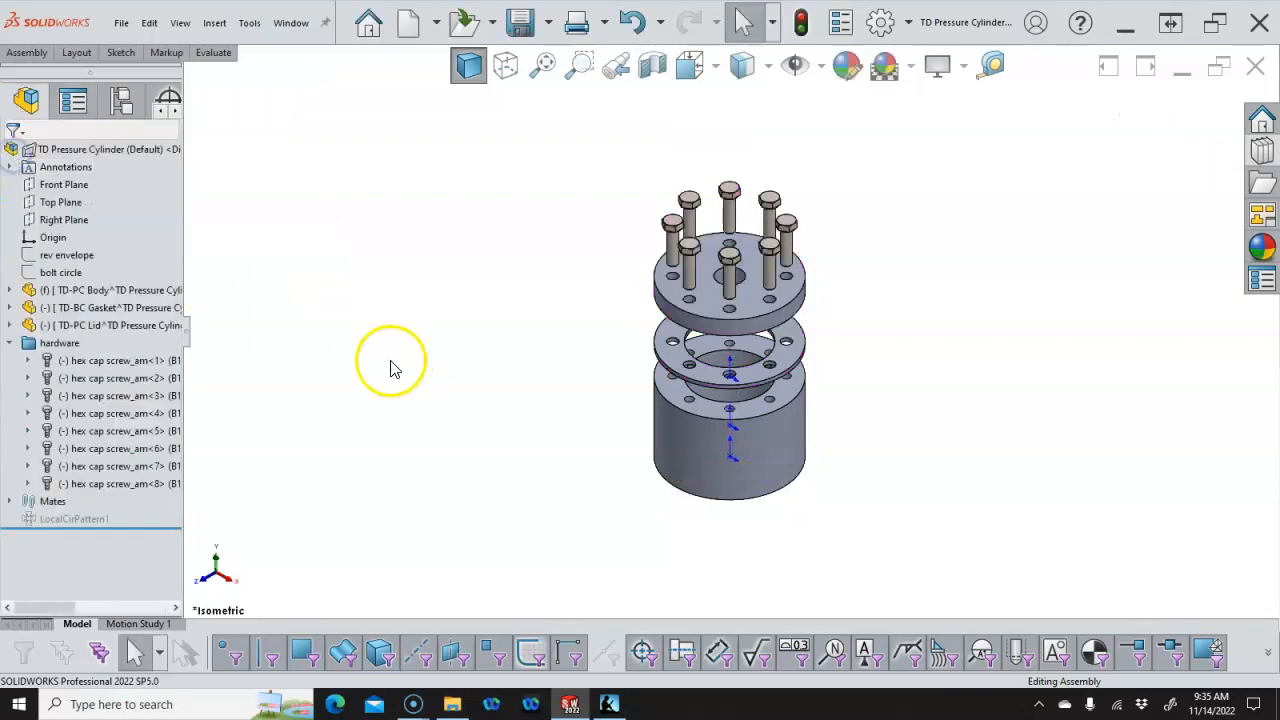
click(9, 343)
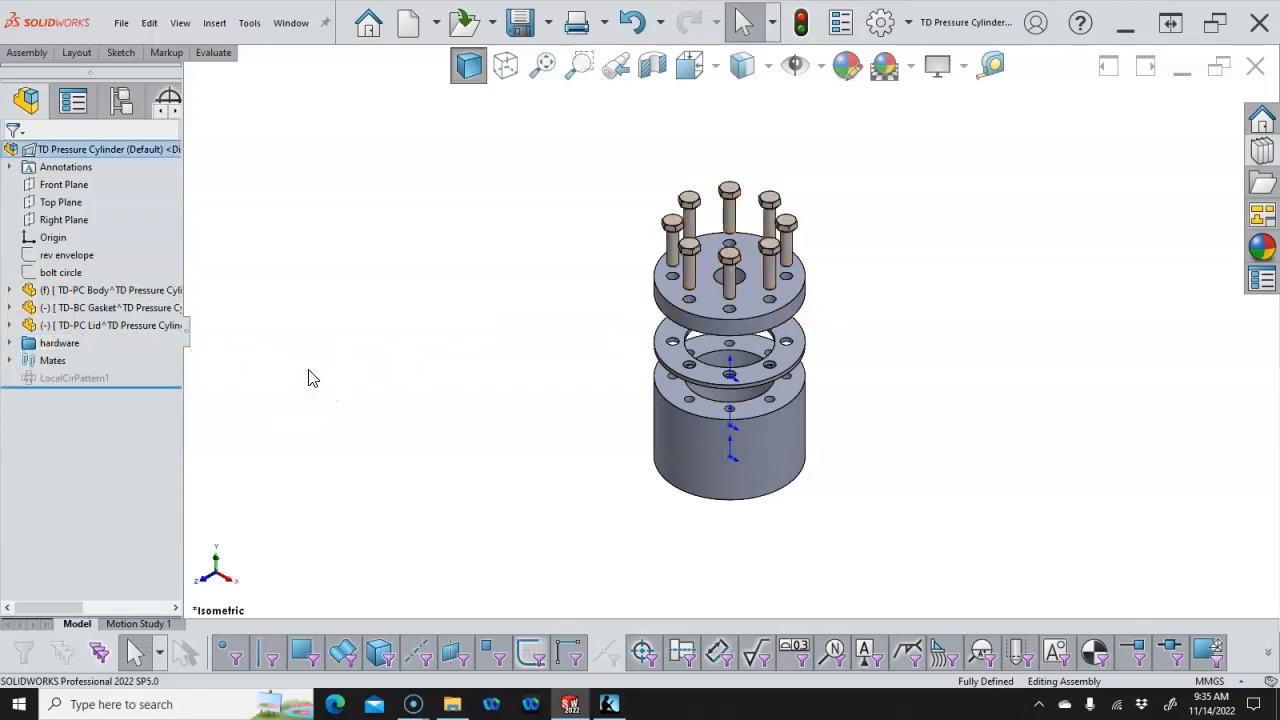